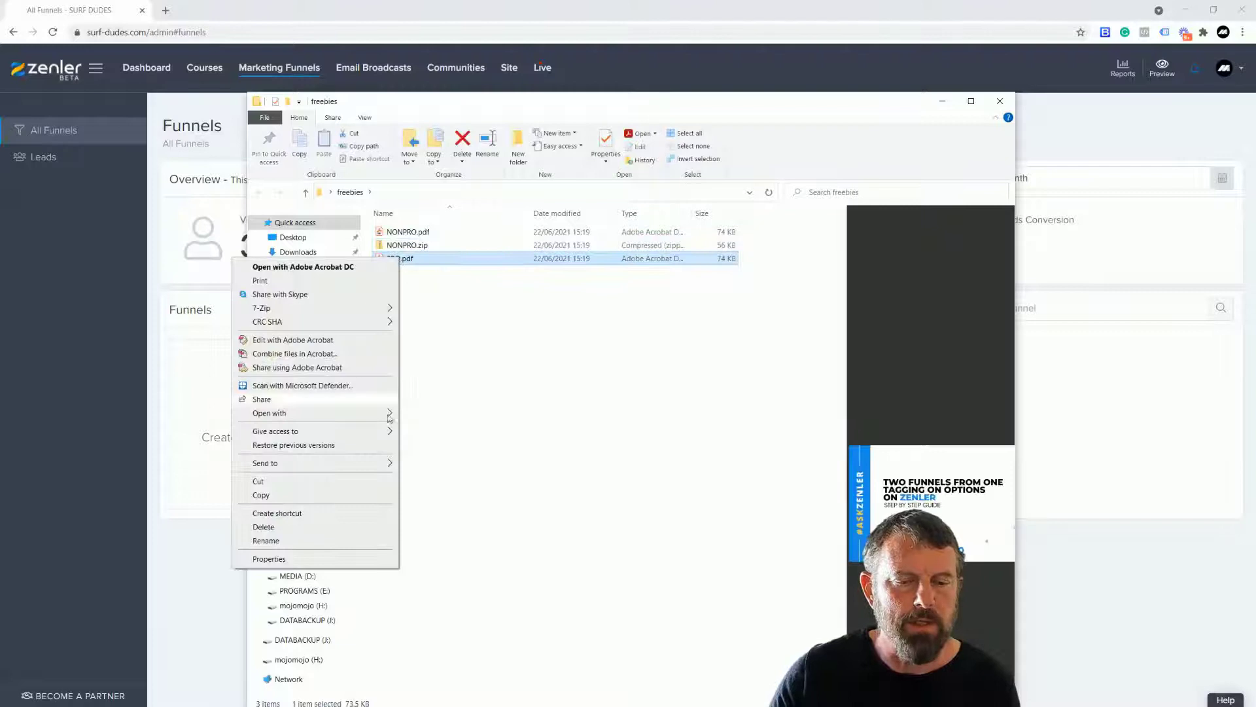
- Compress PRO.pdf in the freebies folder into PRO.zip and move the folder window out of the way
mouse_move(327, 463)
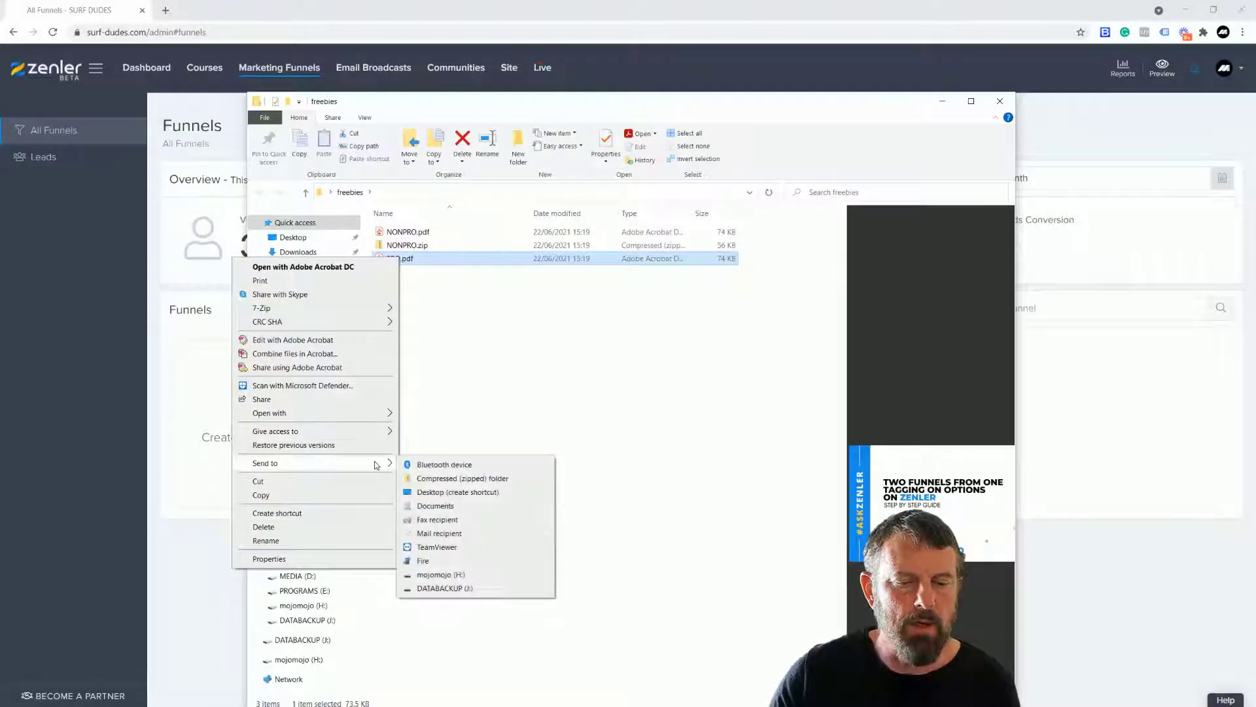
click(458, 479)
key(Return)
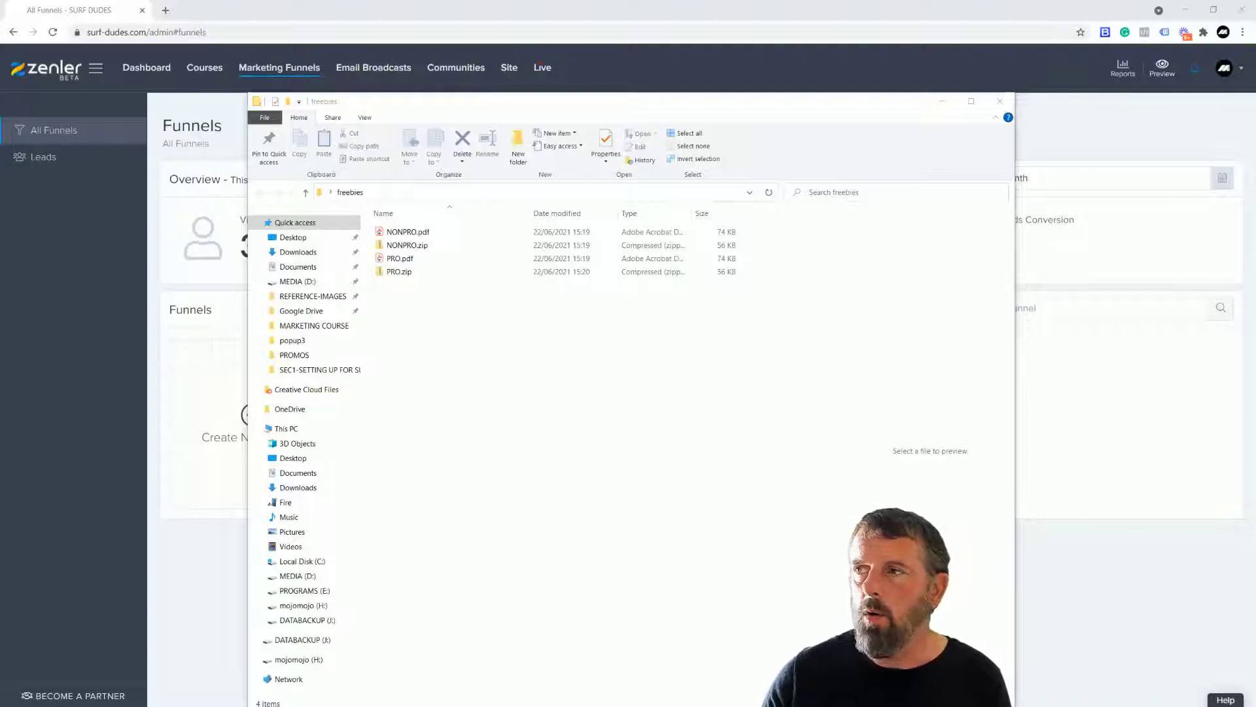
drag(1255, 419, 1255, 327)
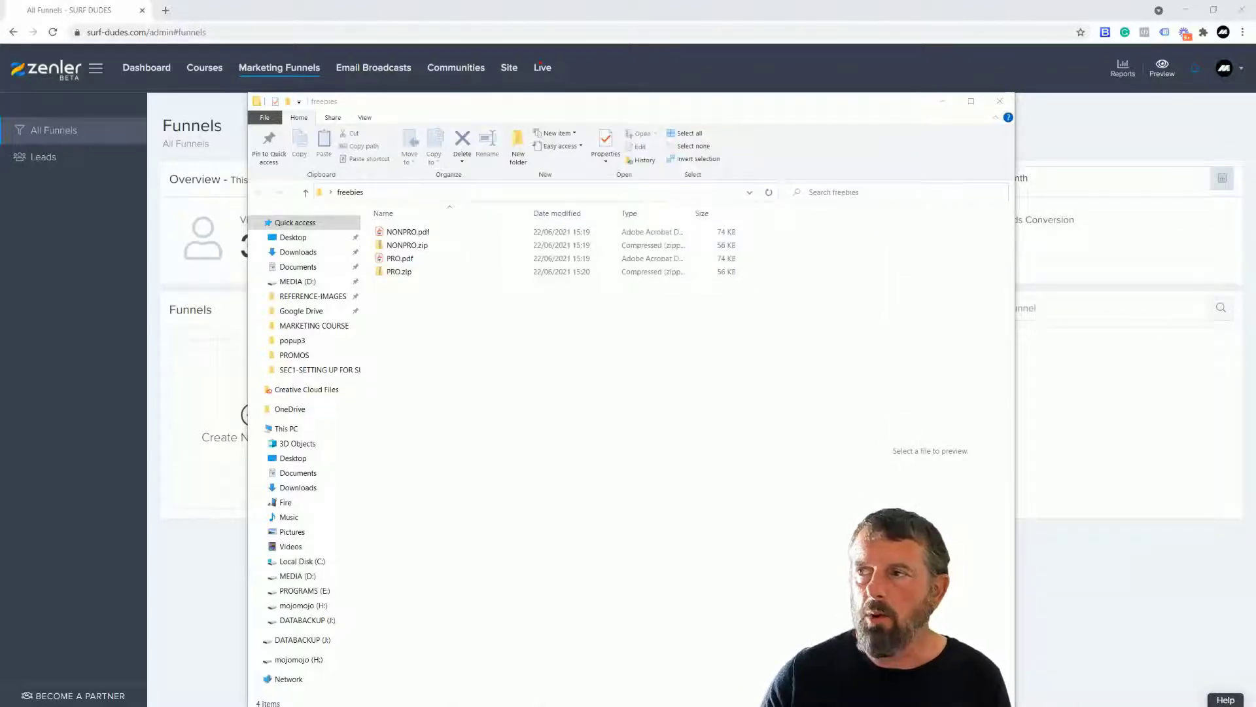
drag(424, 108, 1255, 321)
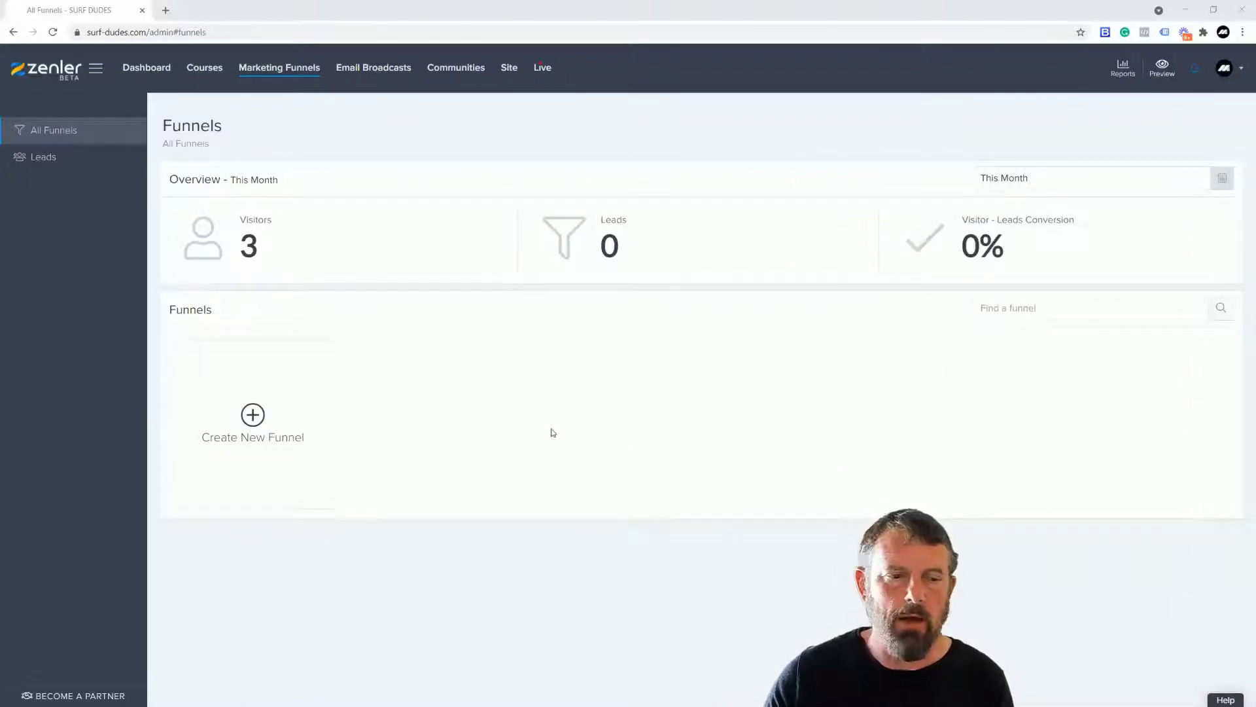
- Upload NONPRO.zip and PRO.zip from the freebies folder to the site's media library
click(510, 70)
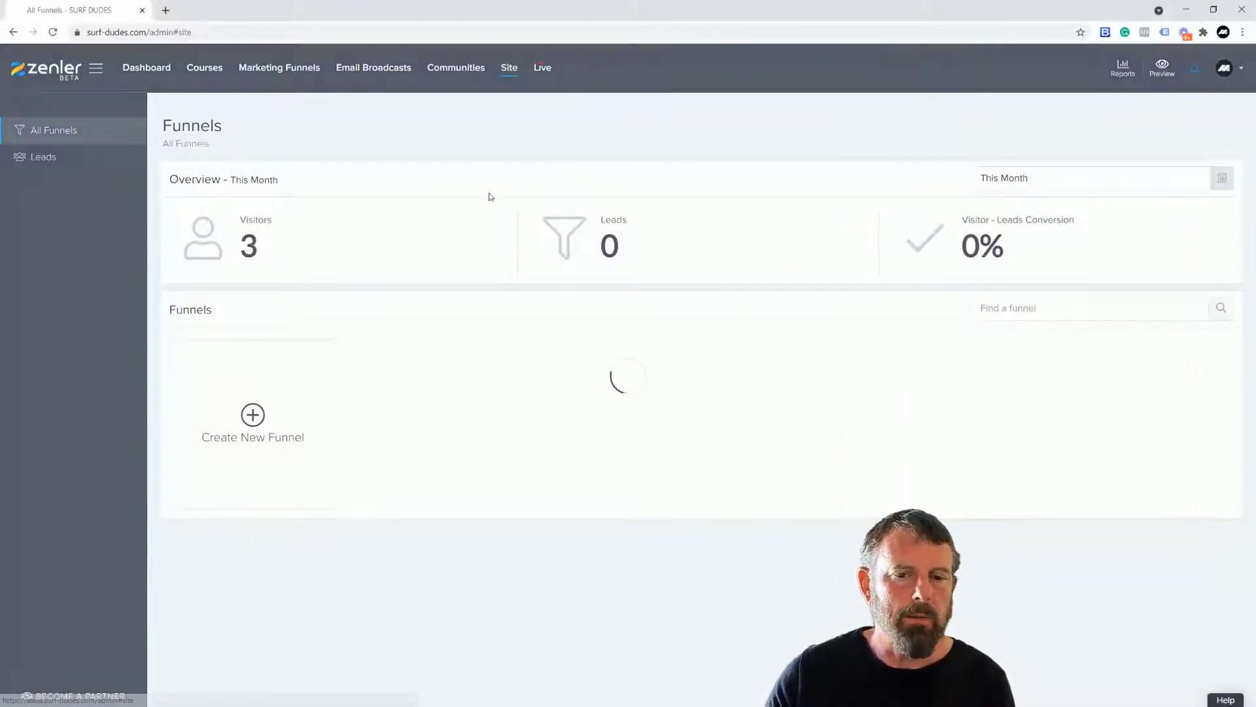
click(62, 344)
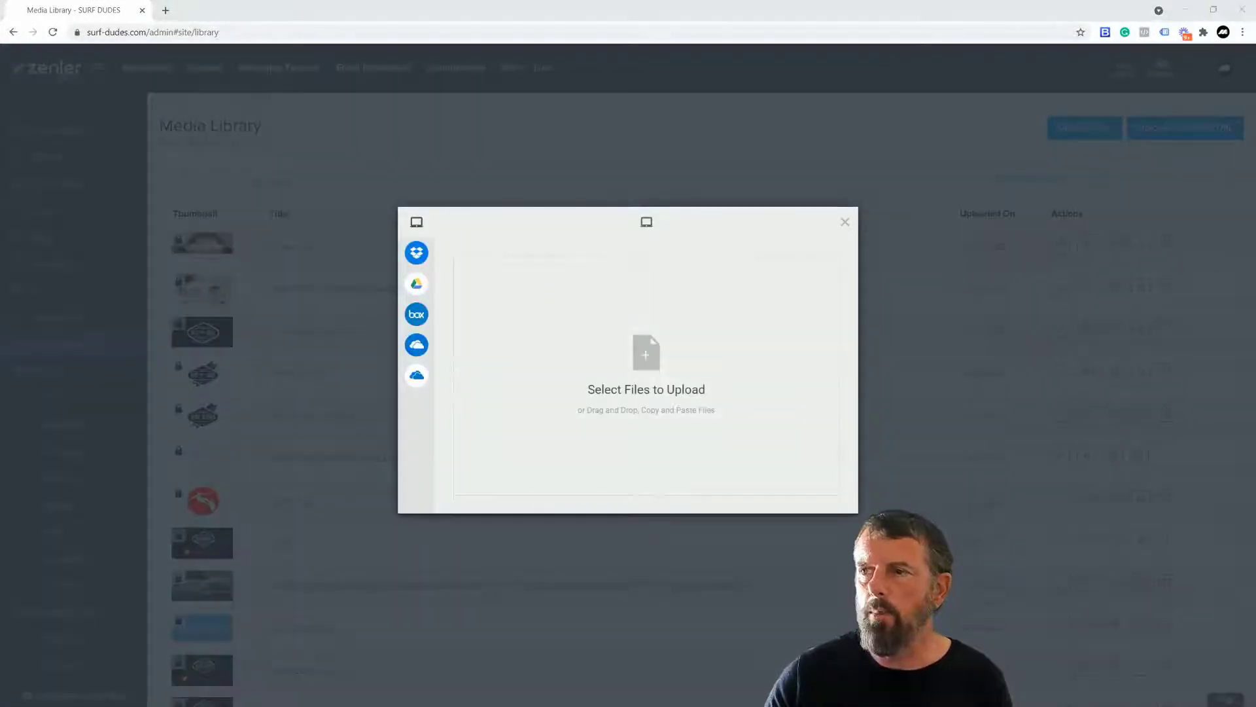
drag(1255, 314, 630, 338)
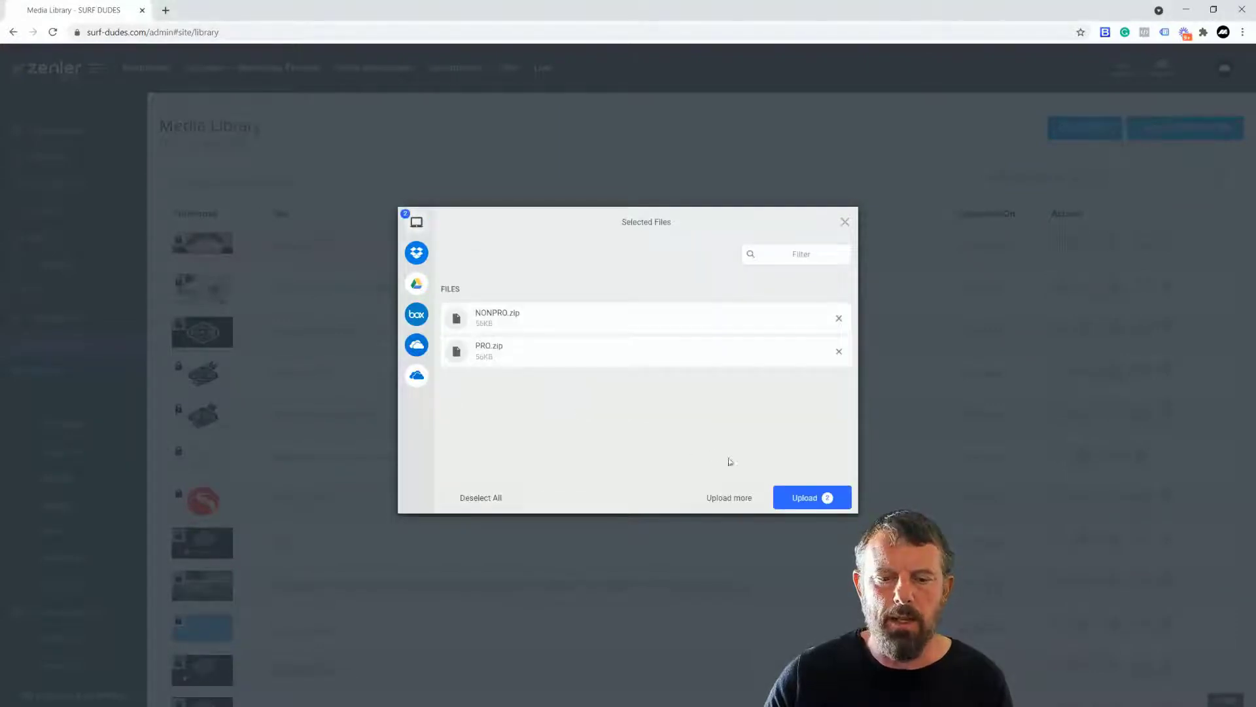
click(804, 498)
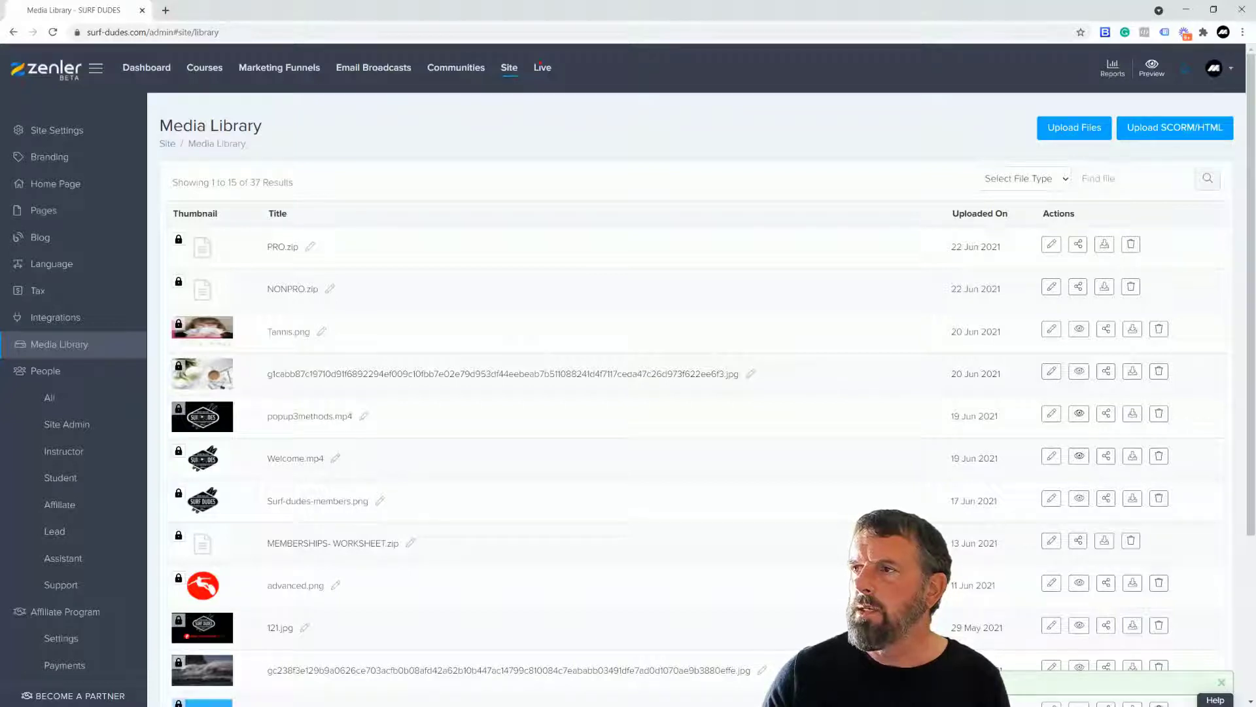
drag(1252, 334, 857, 191)
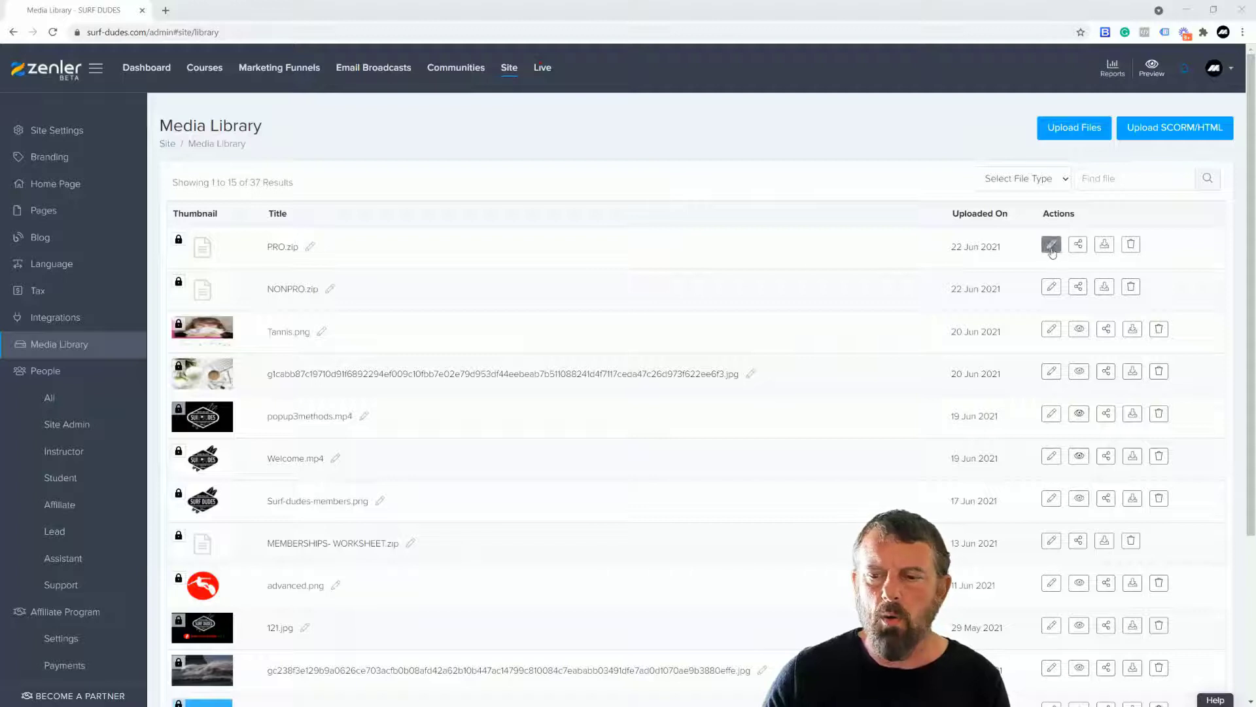
- Set PRO.zip's link sharing to "Anyone with this link can download" and copy its link
click(1078, 244)
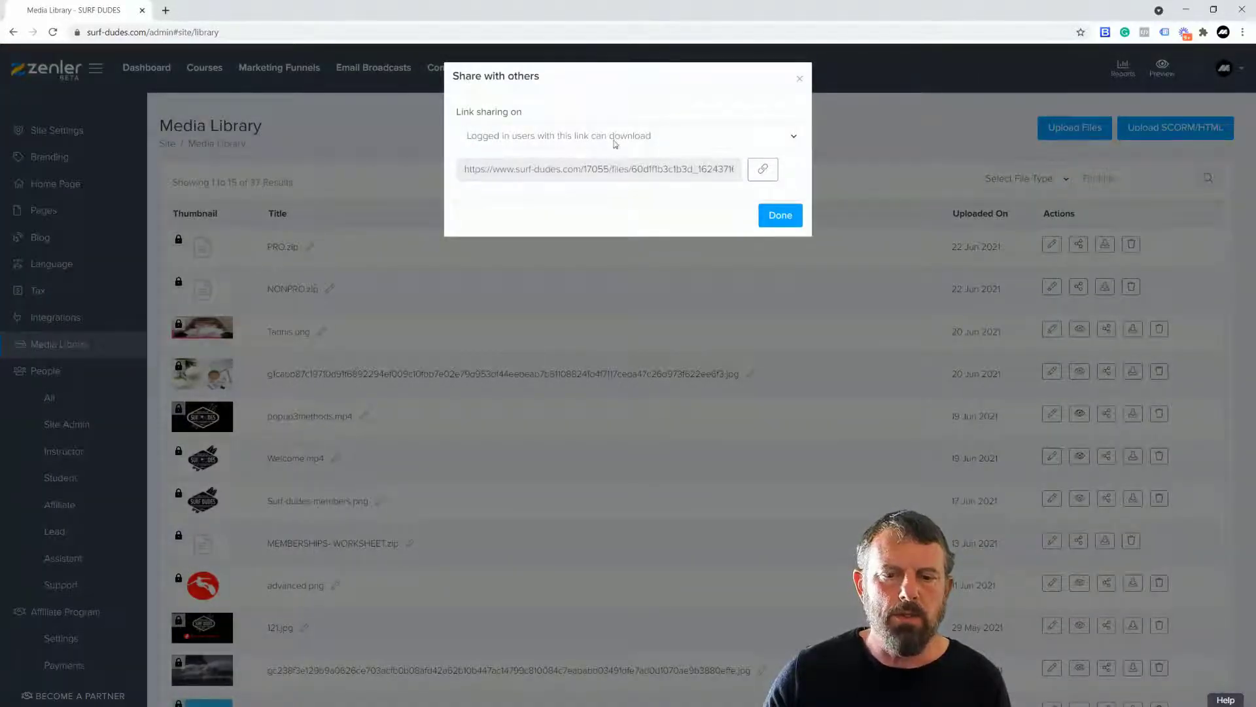
click(758, 143)
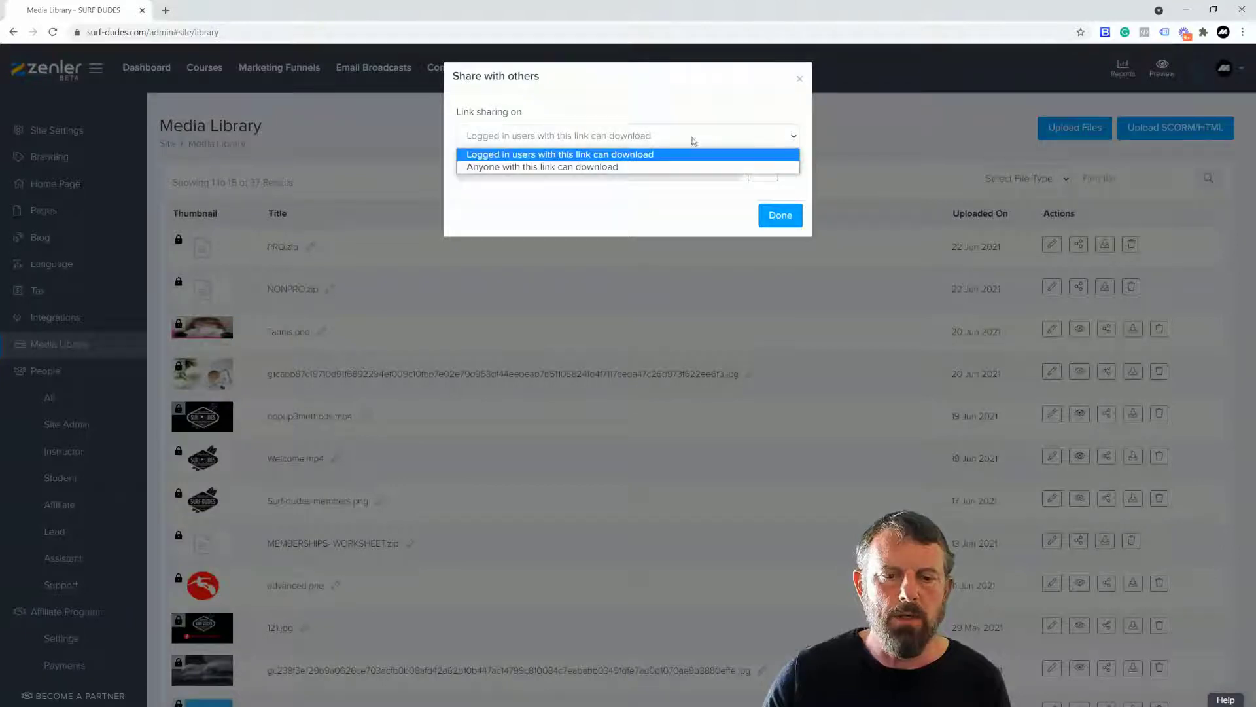
click(542, 167)
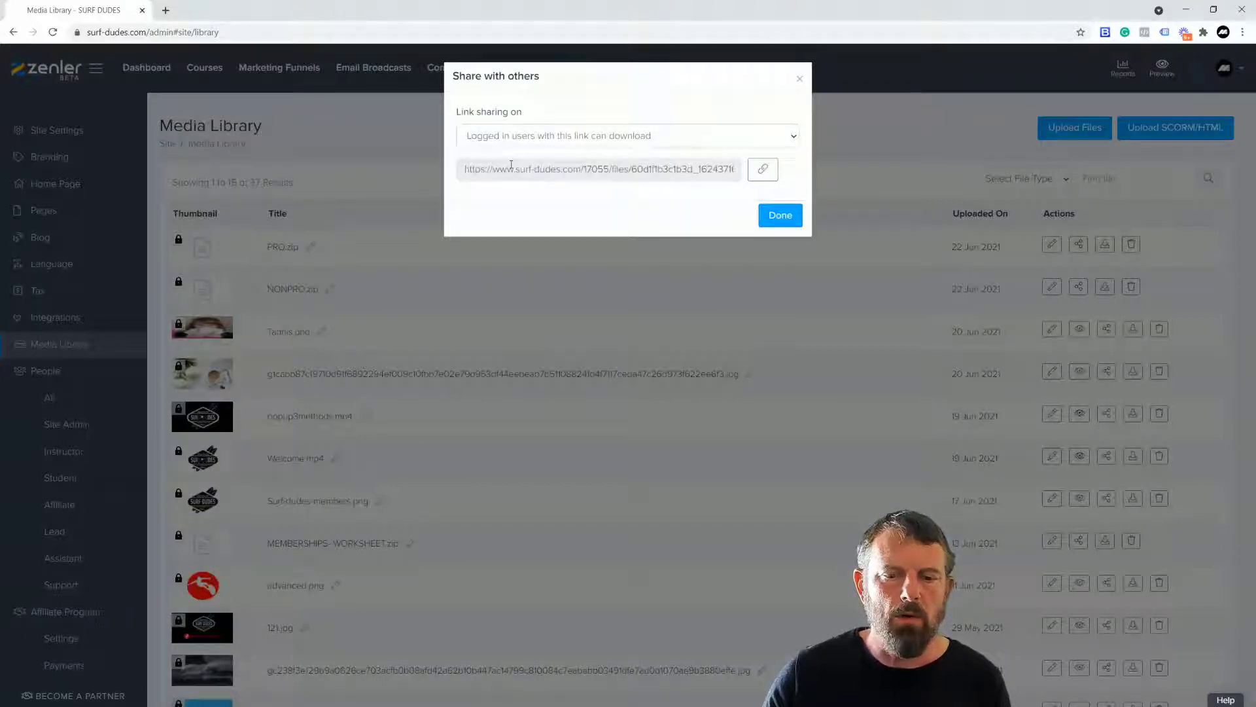
click(757, 176)
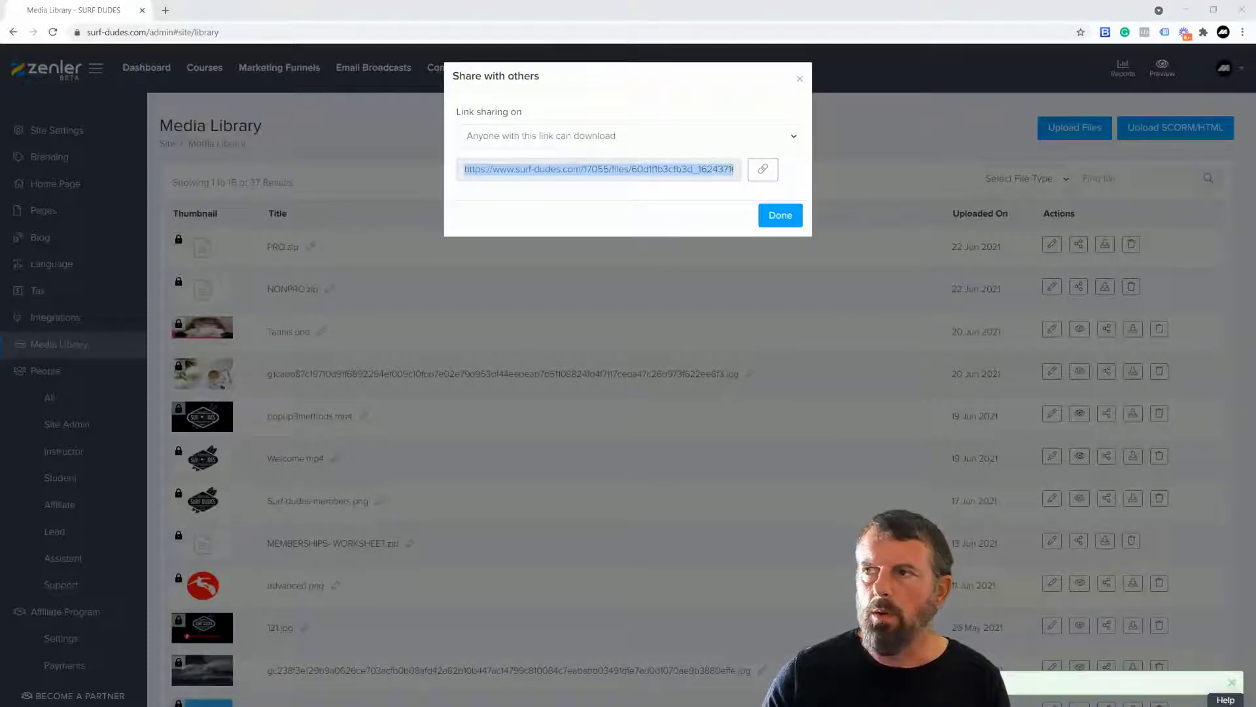
- Switch to the WordPad document, write the heading PRO with the copied link below it, and add a NON heading
drag(1255, 242, 843, 97)
click(768, 206)
text(P)
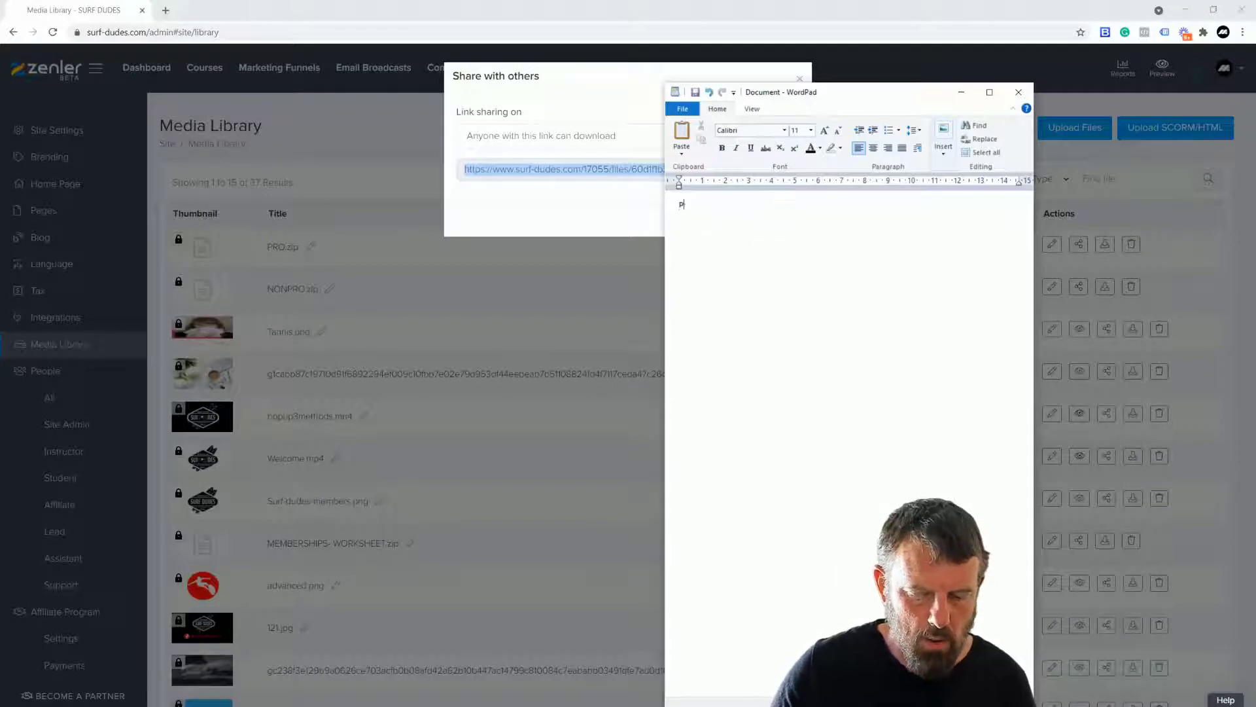
text(RO)
key(Return)
key(ctrl+v)
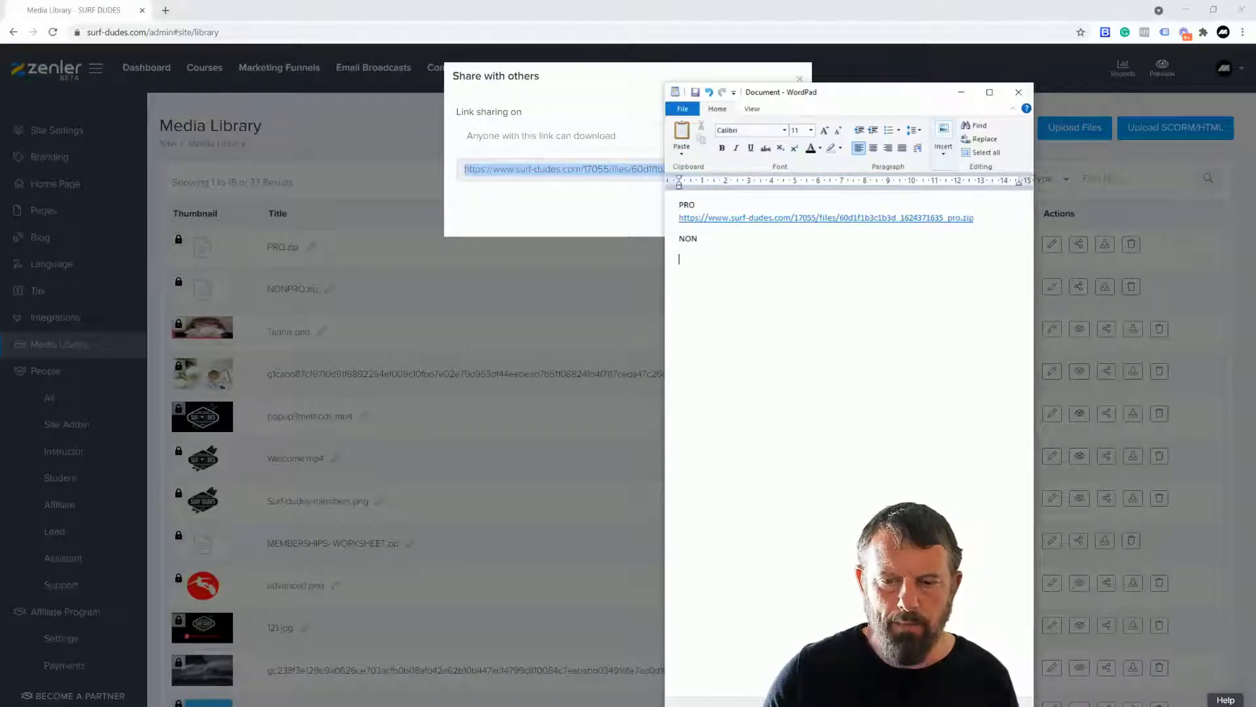
- Back in the media library, set NONPRO.zip's link sharing to "Anyone with this link can download" and copy its link
click(602, 77)
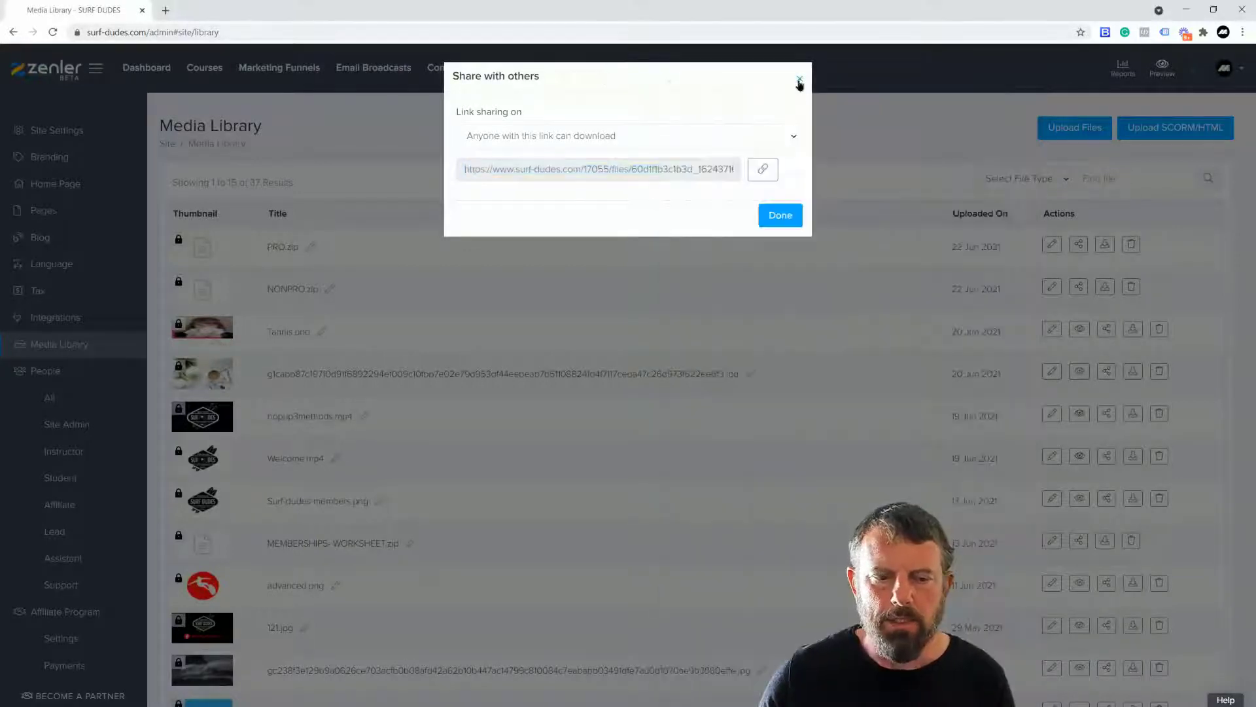
click(800, 80)
click(1077, 286)
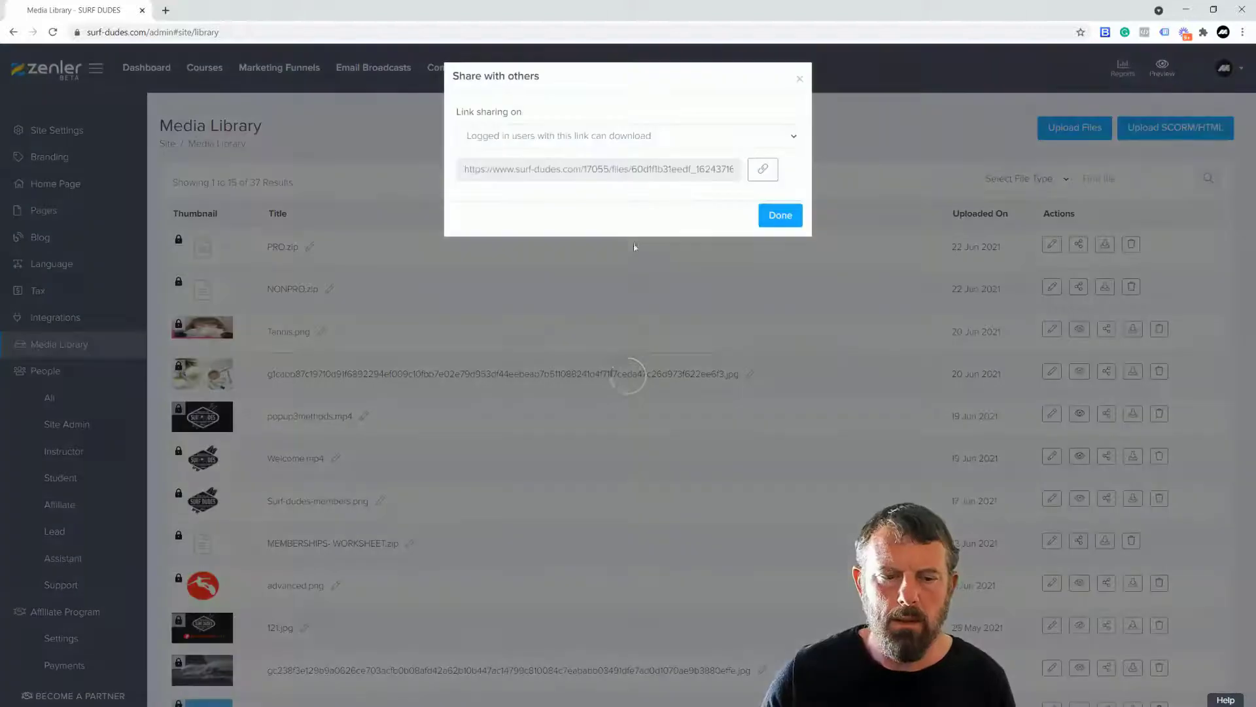
click(599, 139)
click(556, 167)
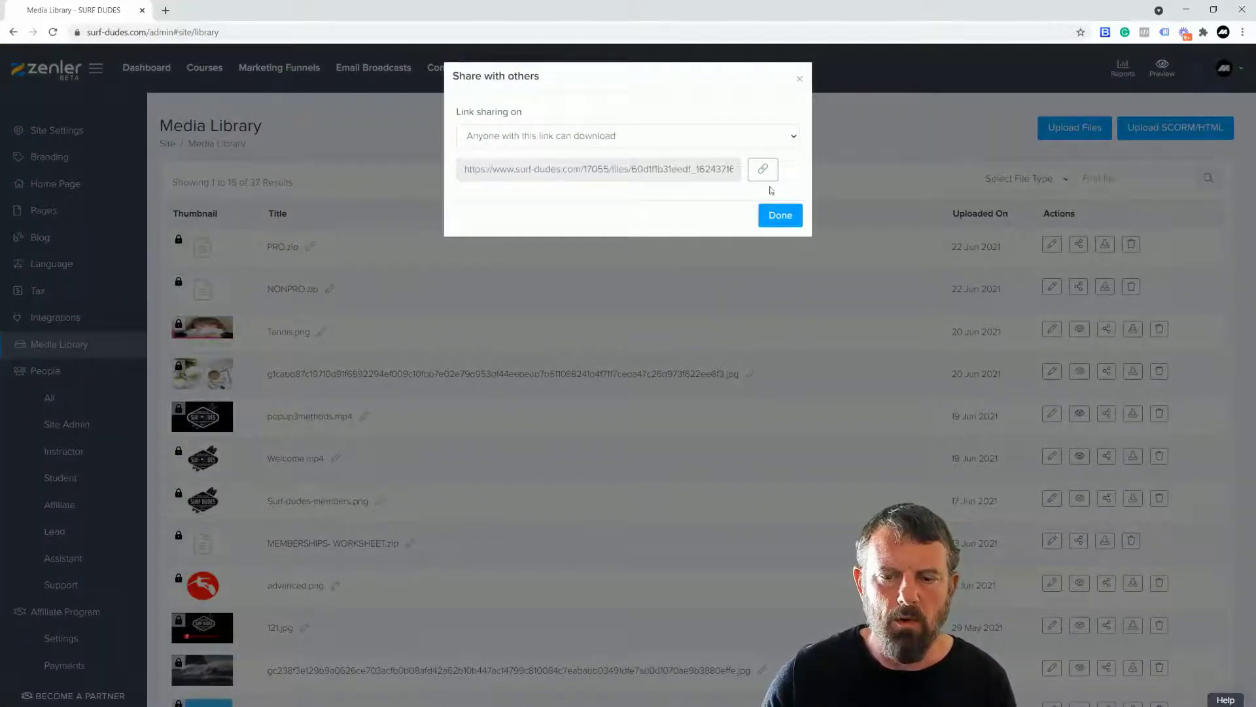
click(763, 169)
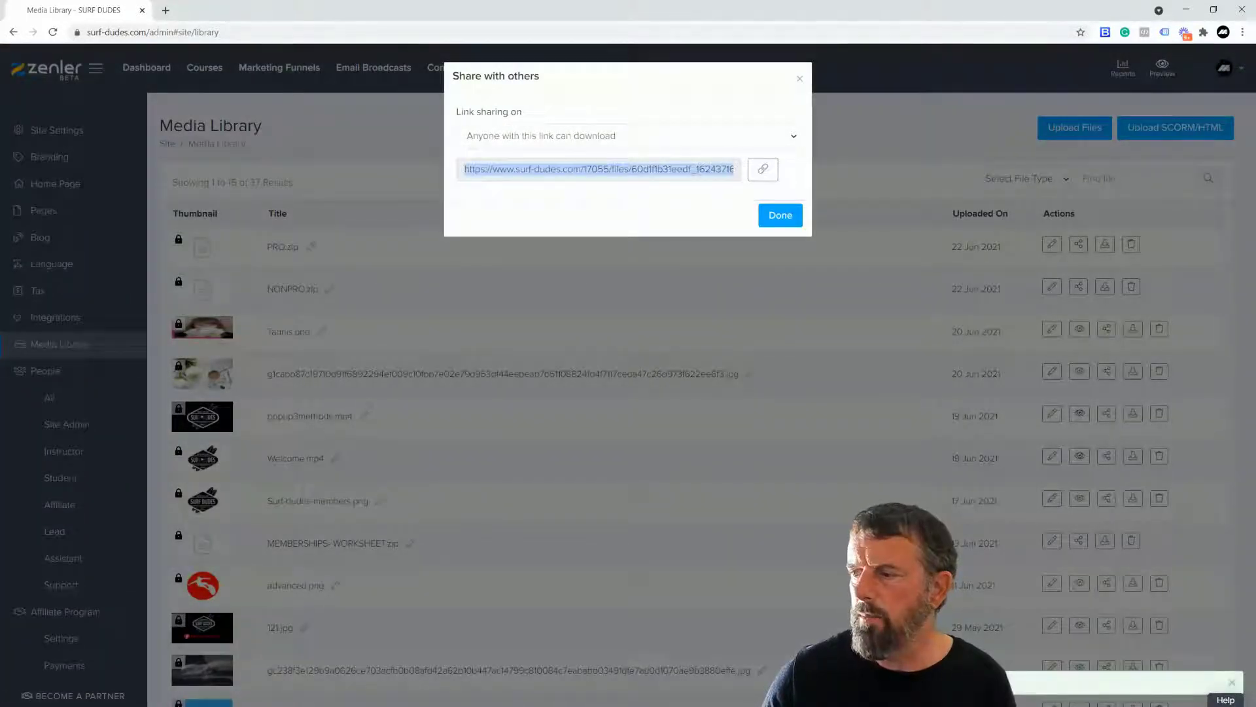
- Paste the NONPRO.zip link under the NON heading in WordPad, then return to the browser and close the sharing dialog
key(alt+Tab)
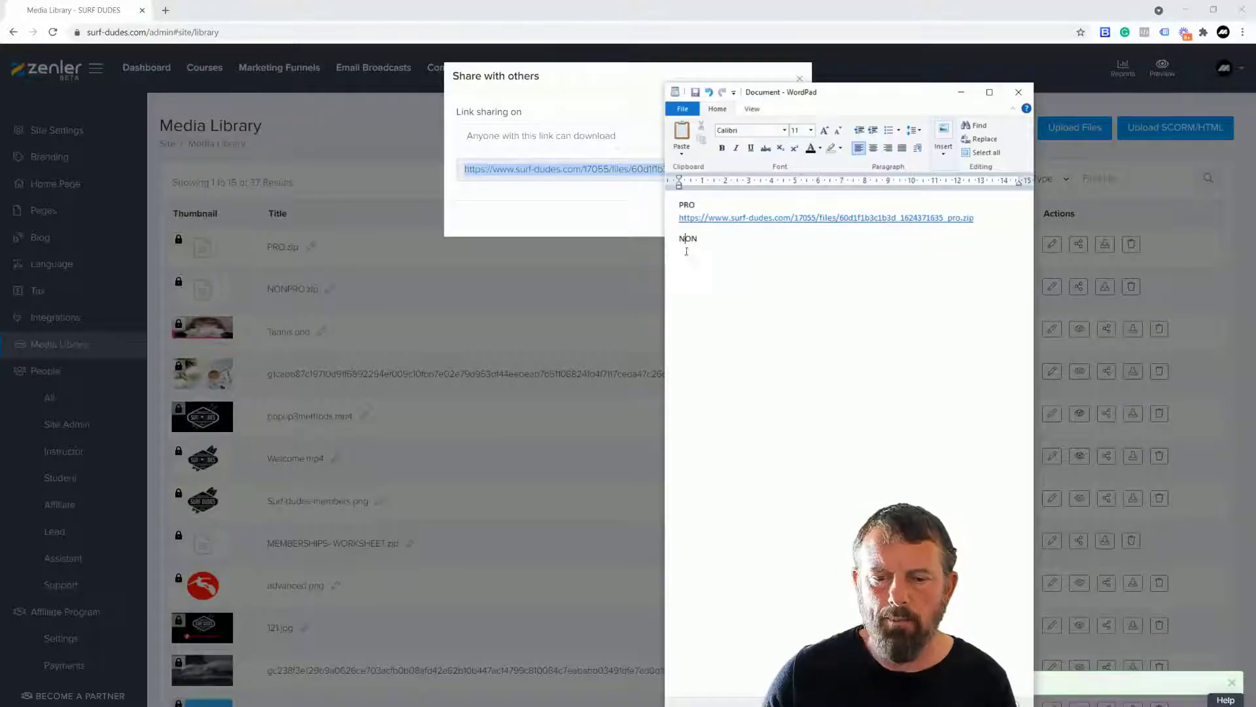
click(710, 265)
key(ctrl+v)
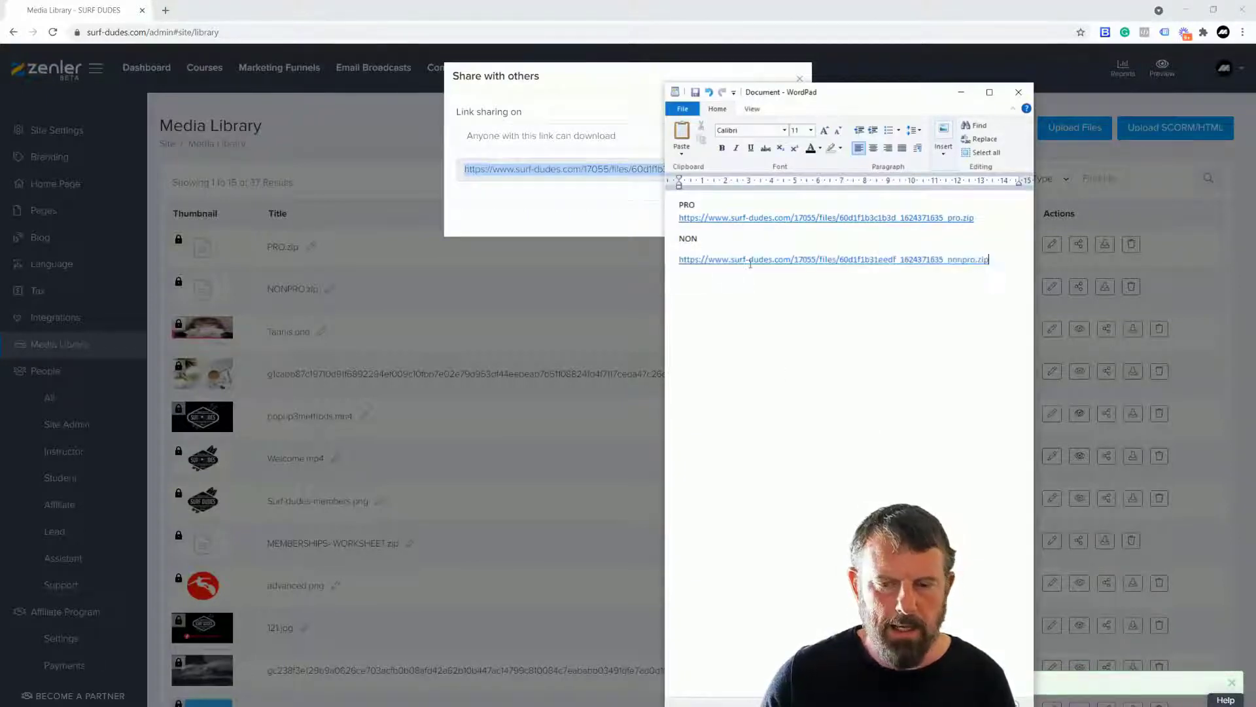
drag(819, 103, 597, 104)
key(alt+Tab)
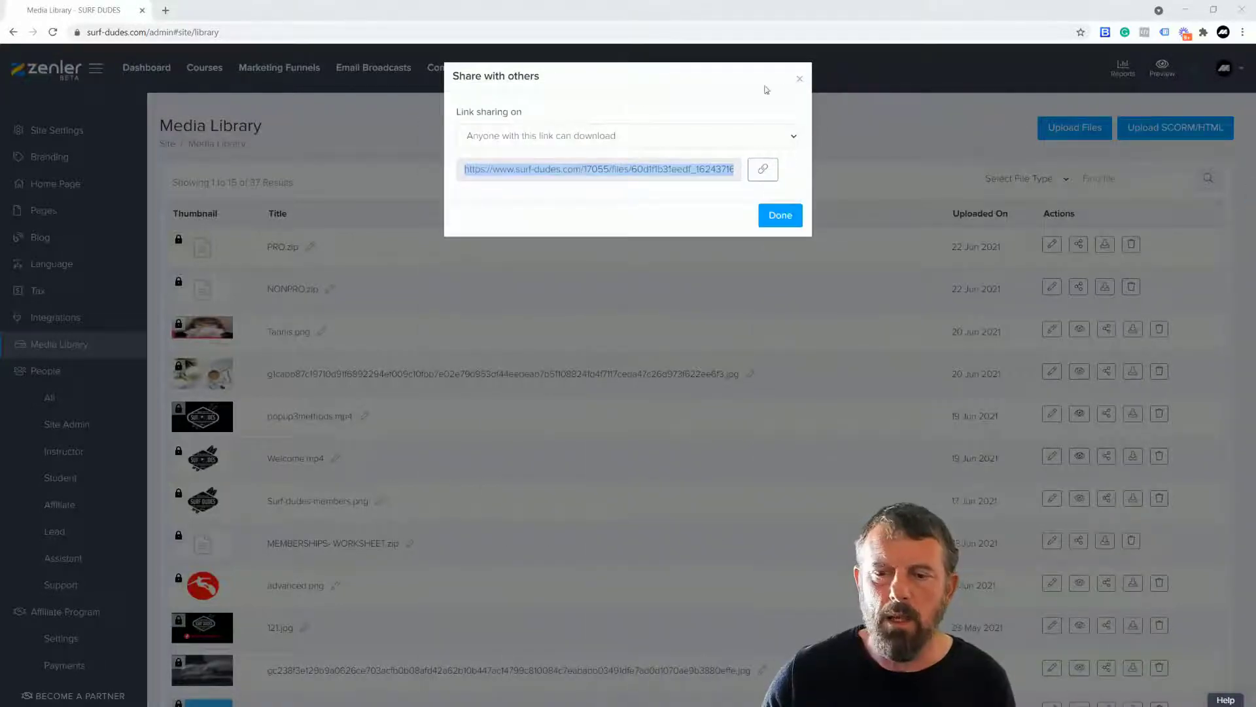
click(799, 82)
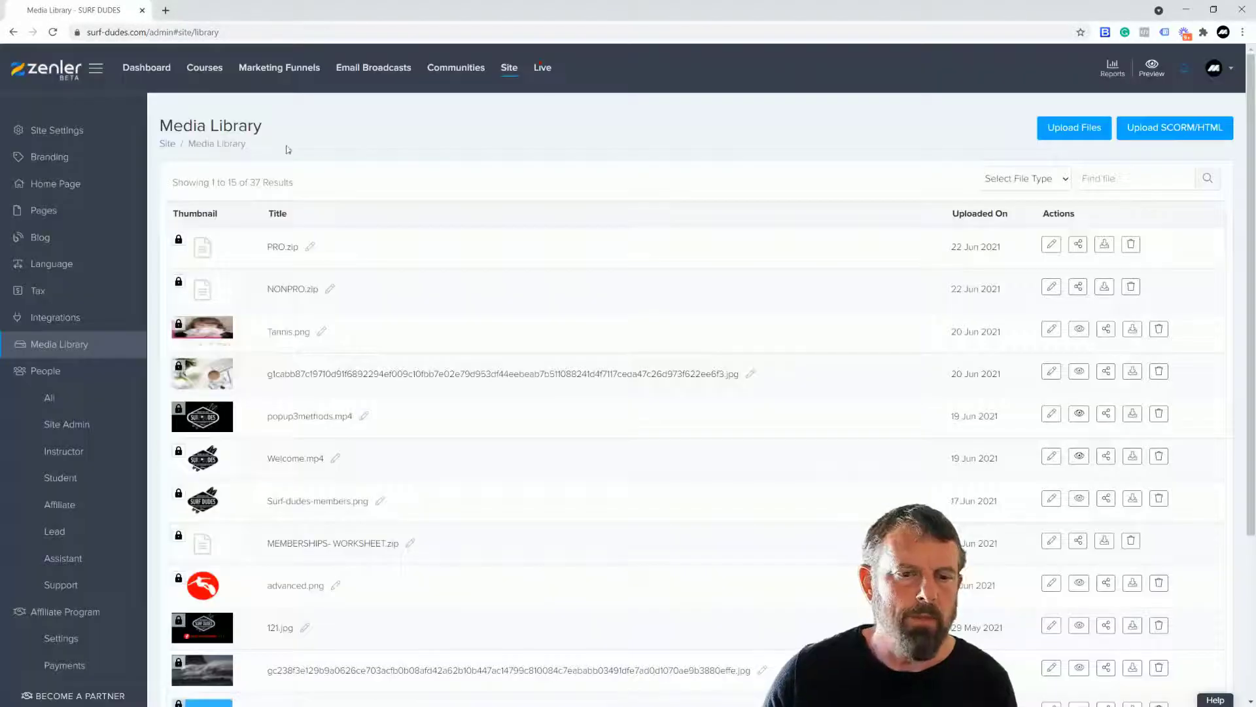
- Start a new marketing funnel of the Lead Magnet type and continue to its settings
click(279, 69)
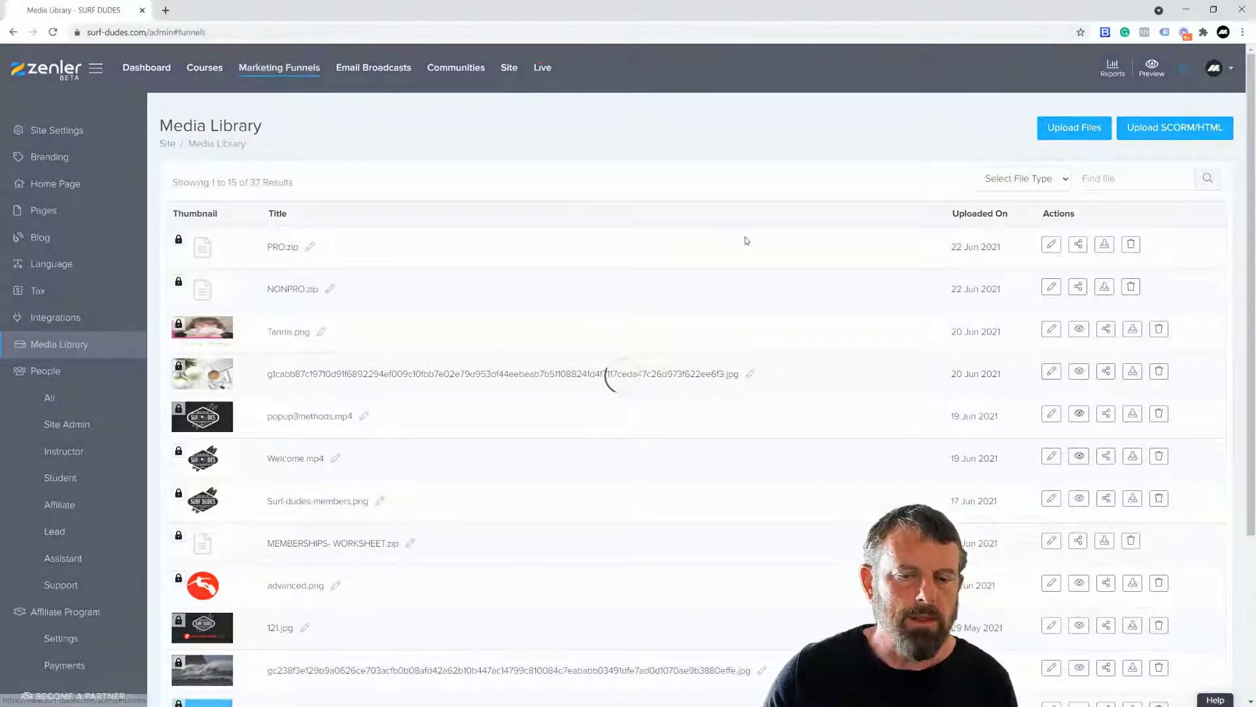
click(695, 372)
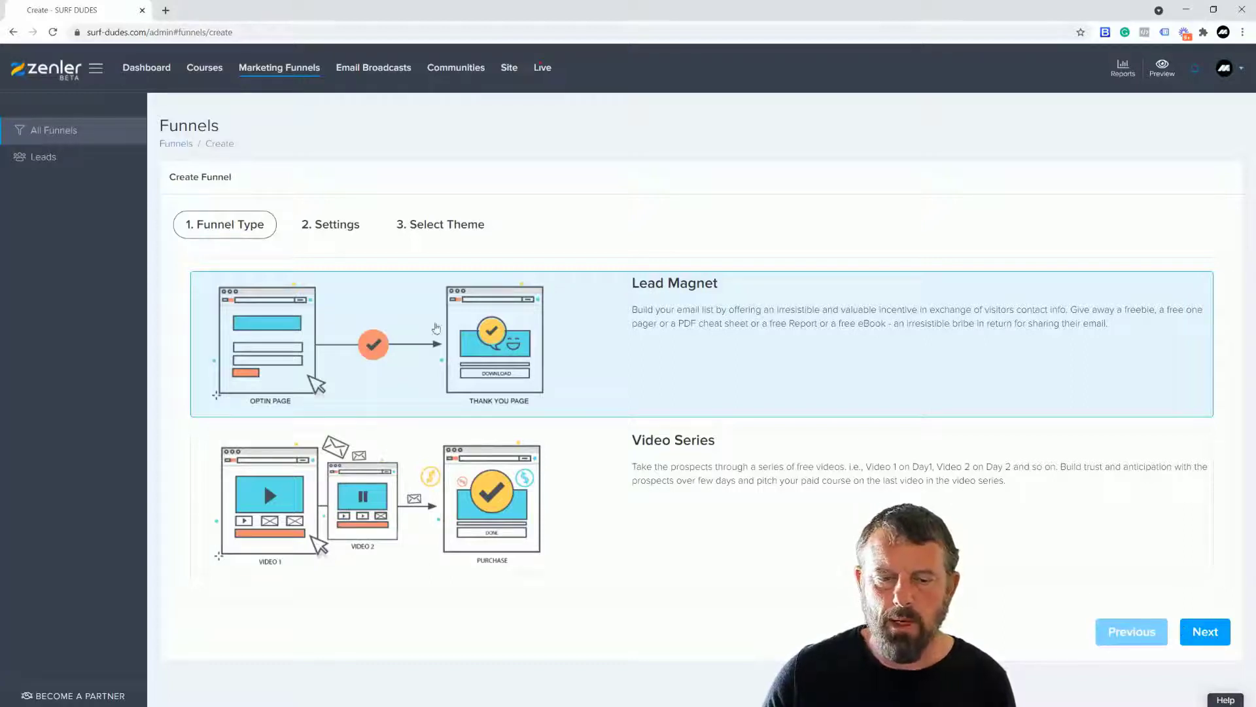
click(1205, 636)
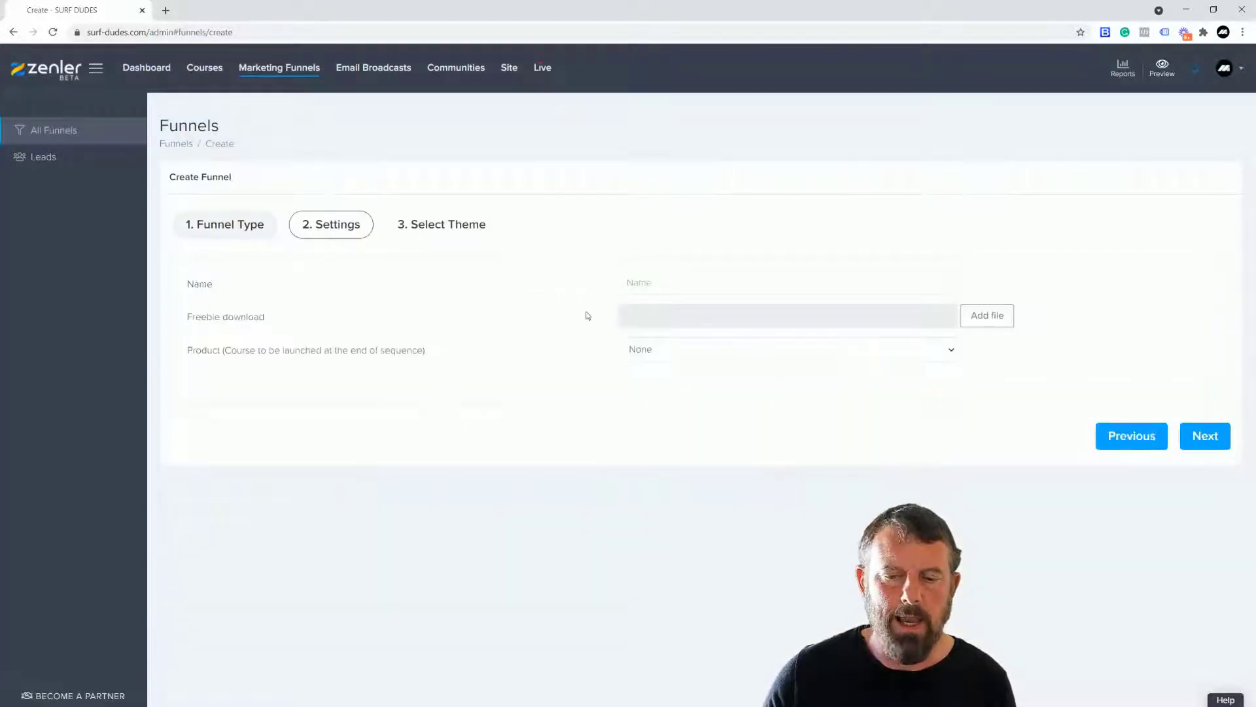
- Name the funnel "Pro or Not Pro Jewellery Designer", leave the freebie download empty and product as None, and continue to the theme selection
click(637, 283)
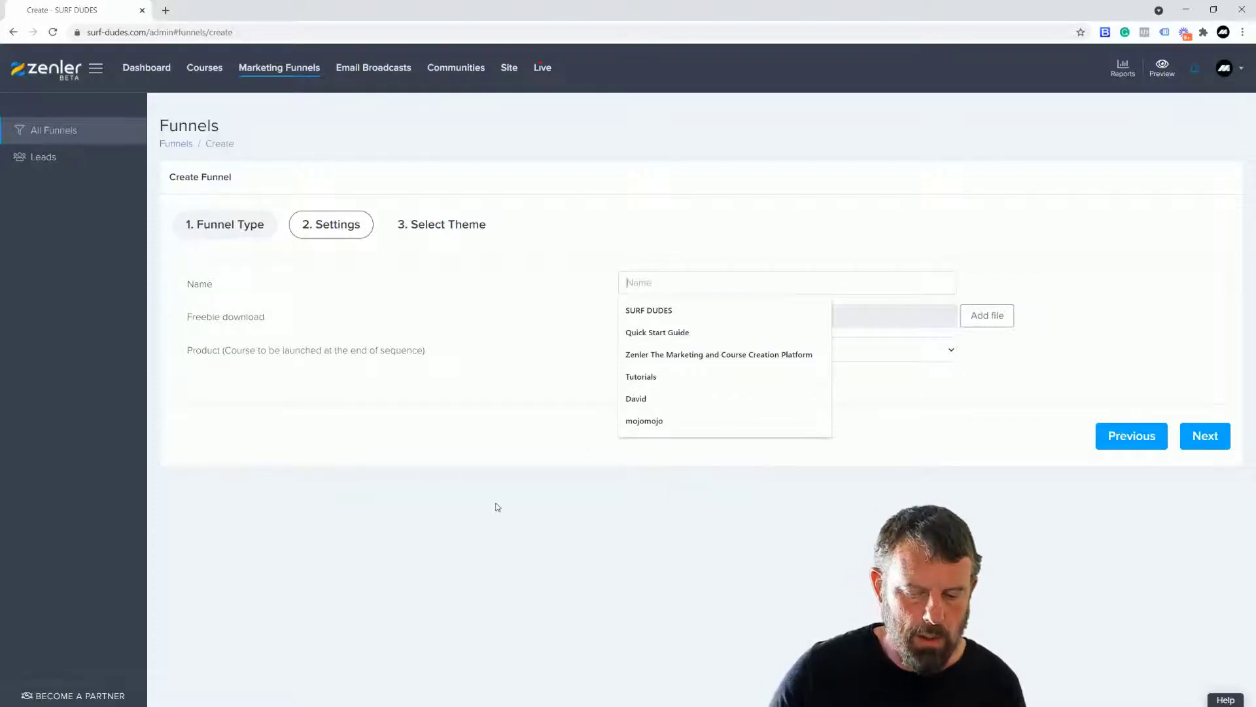
text(P)
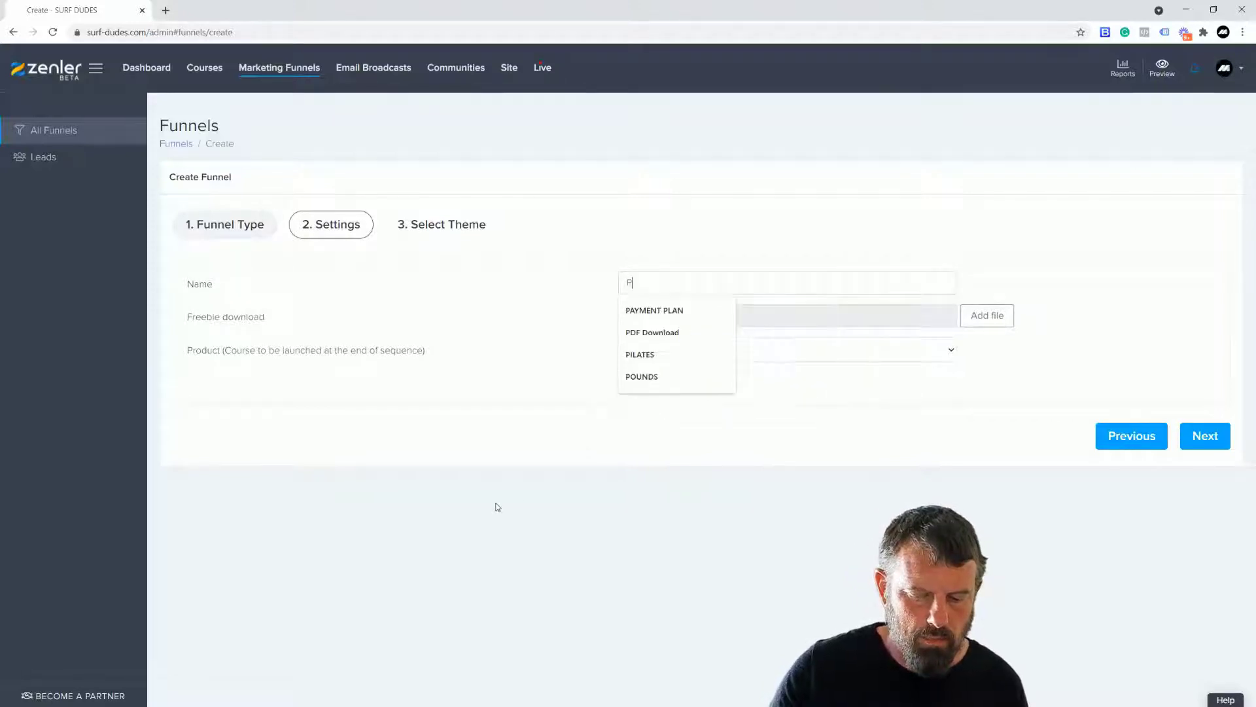
text(ro)
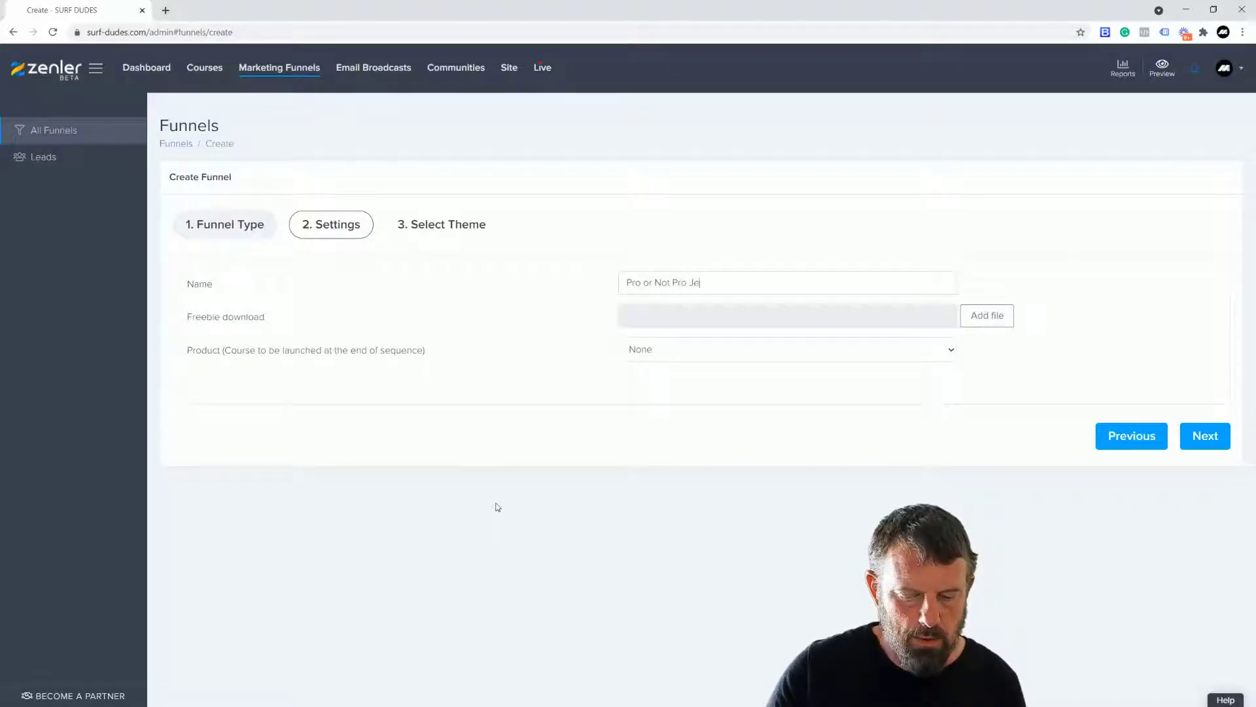
text(or Not Pro Jewellery Designer)
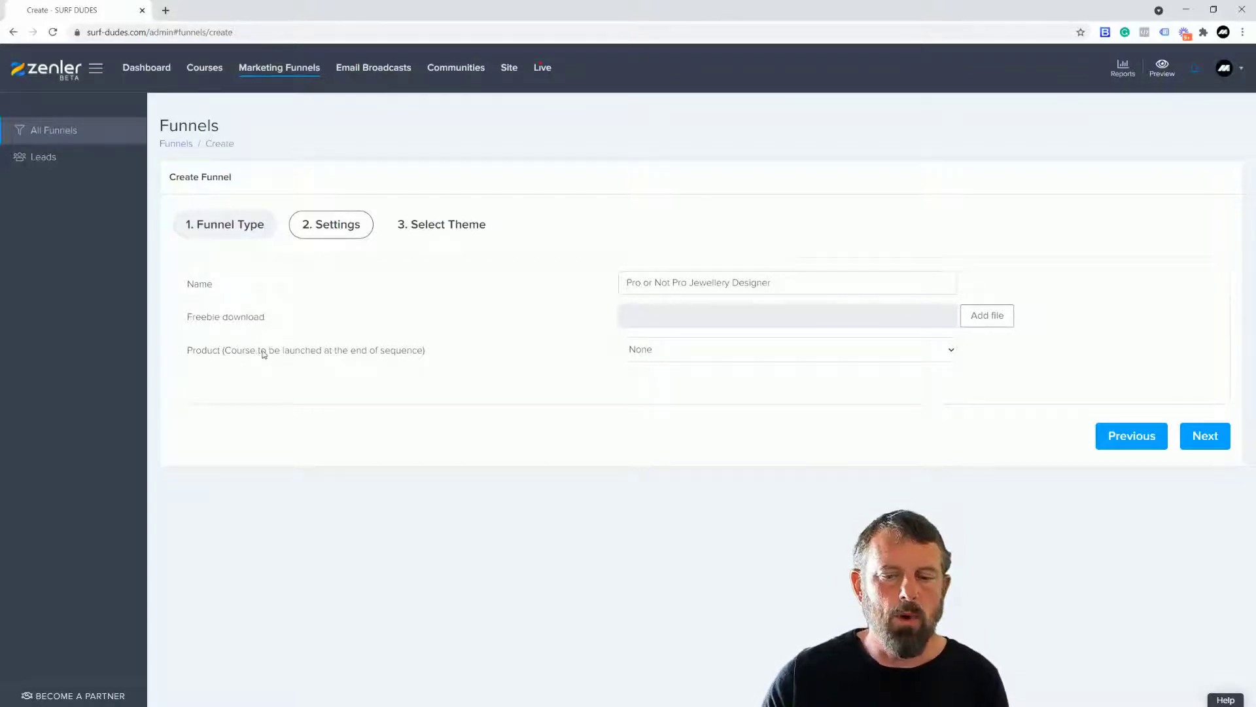
drag(626, 283, 885, 348)
click(877, 428)
click(1206, 435)
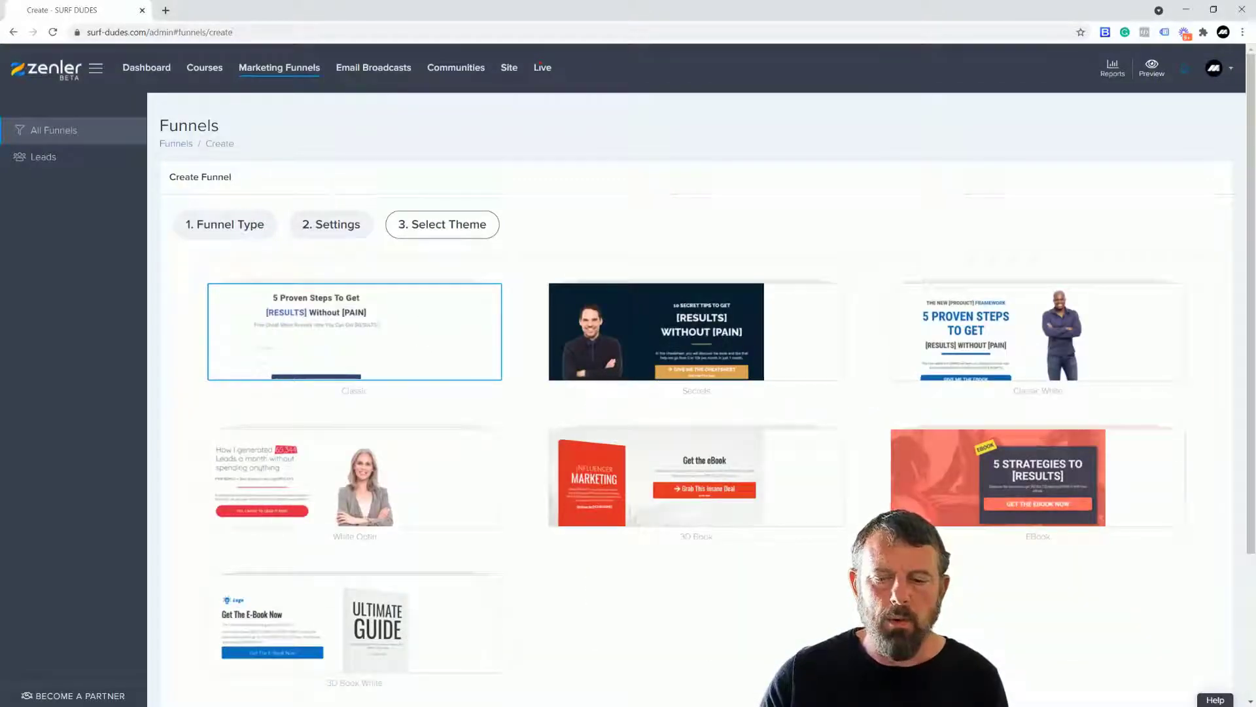
- Choose the Secrets theme and create the funnel
mouse_move(645, 318)
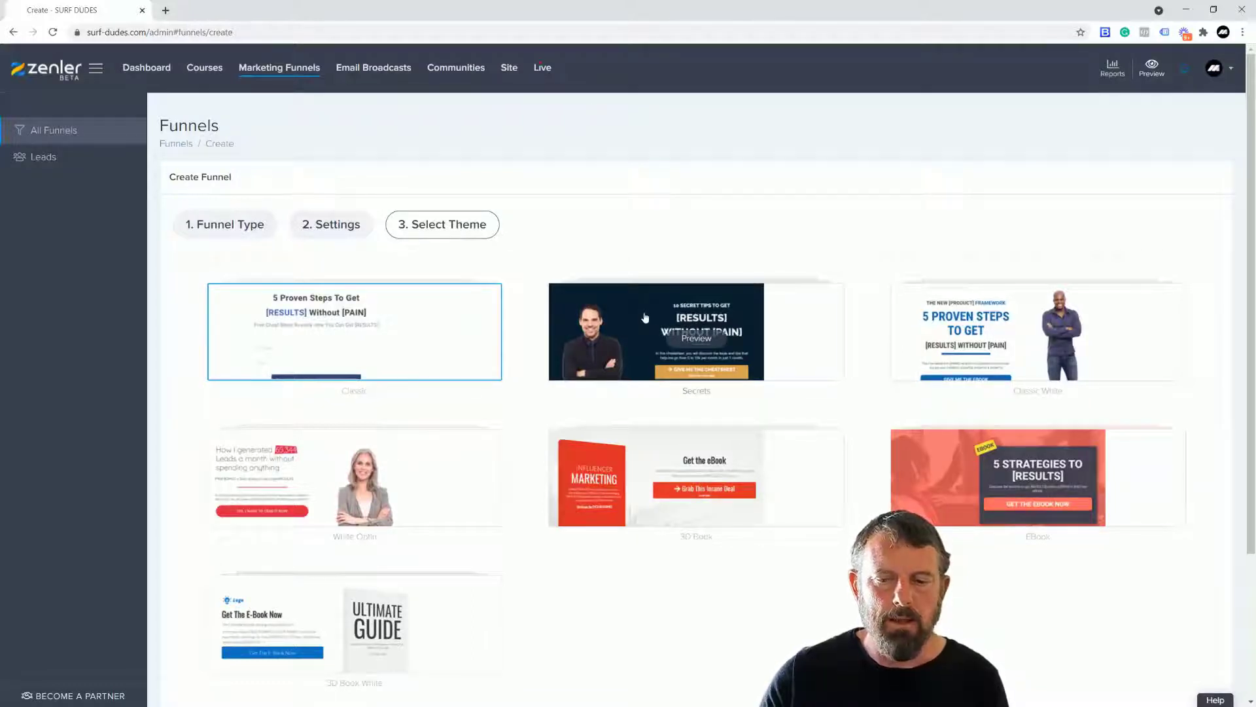
click(645, 317)
scroll(1119, 645, down, 3)
click(1178, 650)
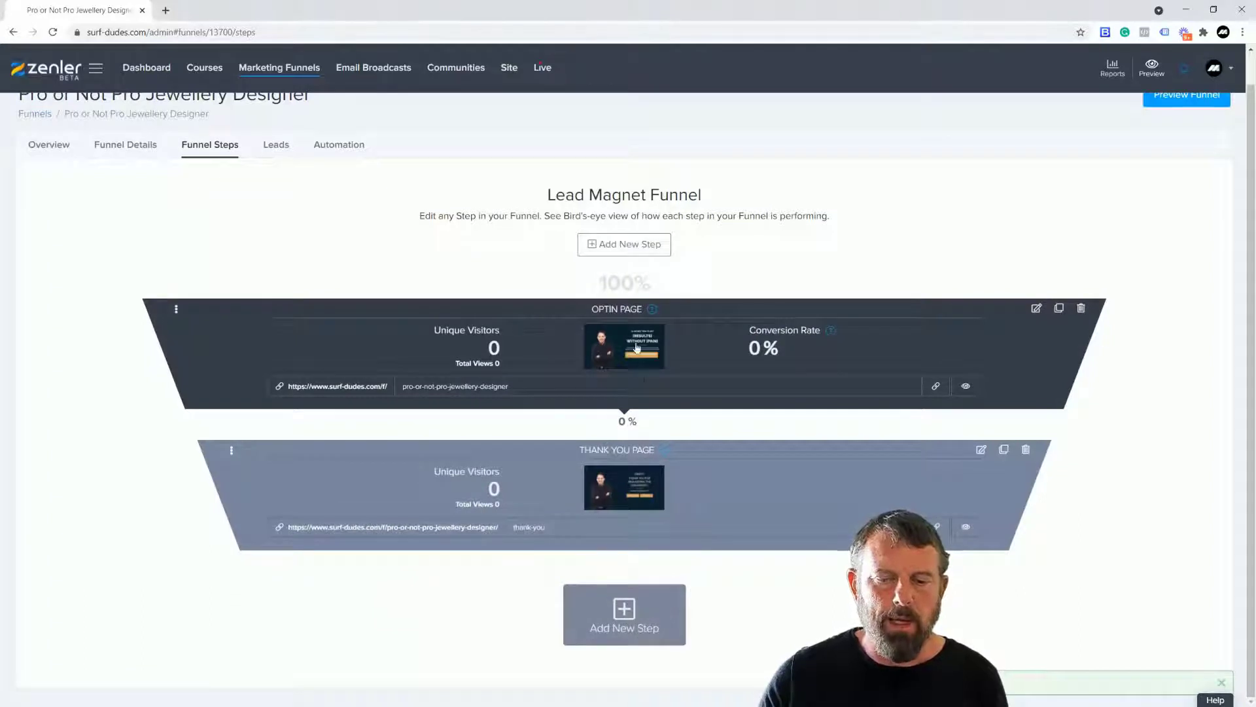
- Delete the funnel's Thank You Page step and duplicate its Optin Page step
click(1020, 451)
click(679, 451)
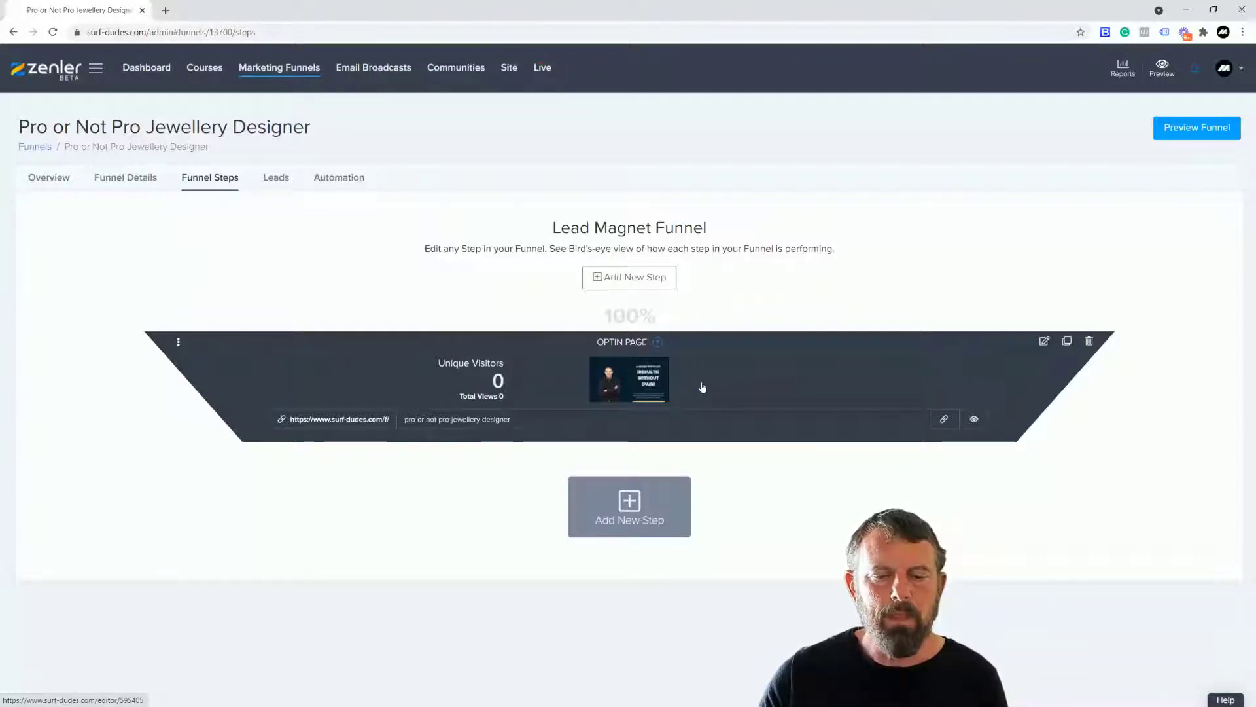
click(1069, 343)
click(682, 475)
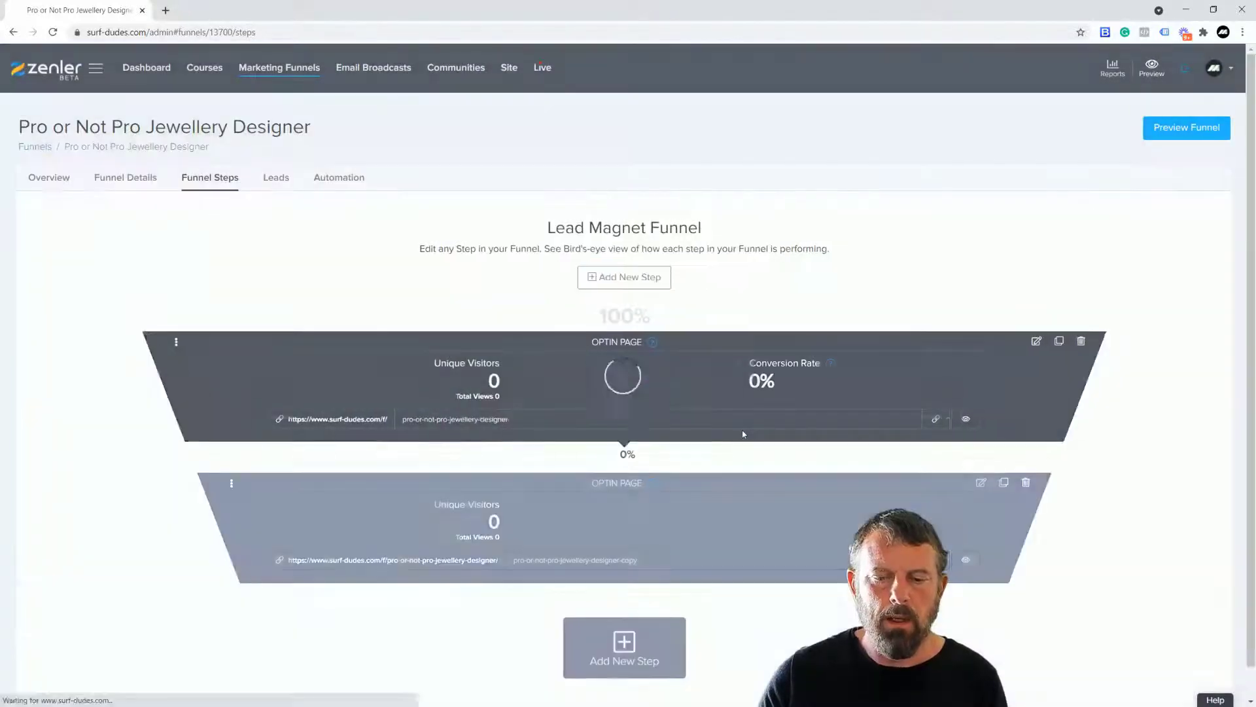
- Rename the funnel's first Optin Page step to CHOICE
click(598, 341)
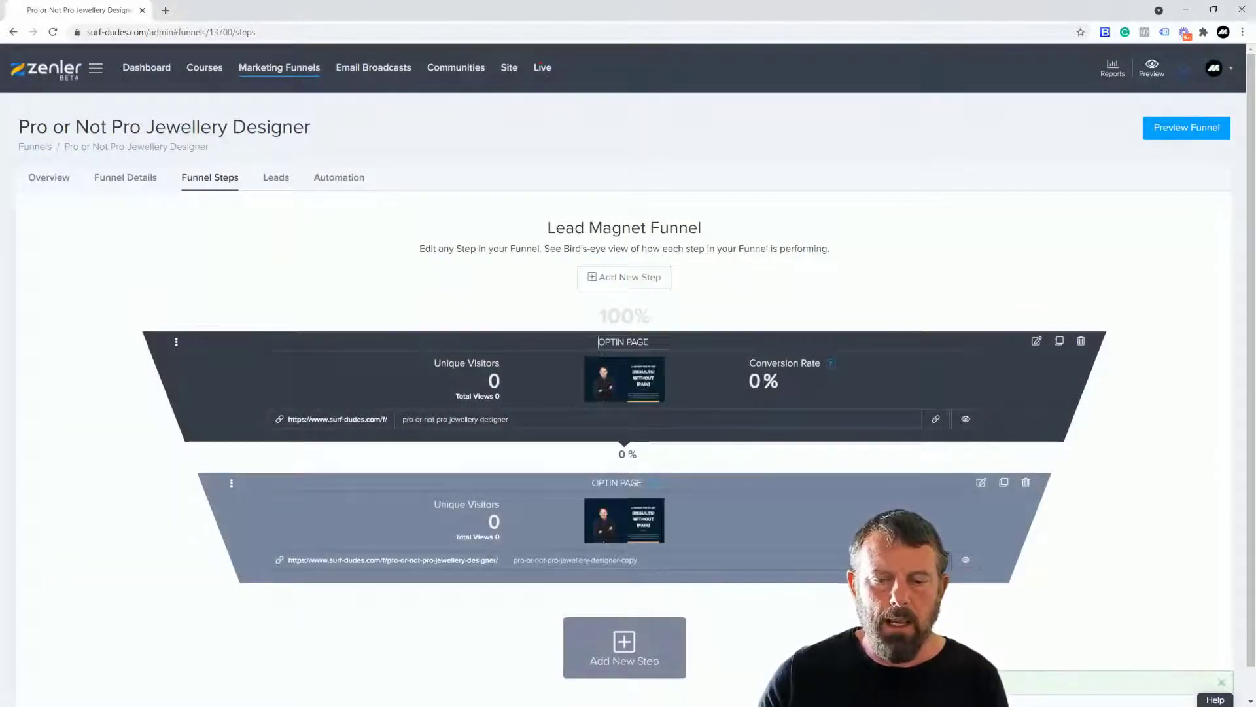
double_click(651, 342)
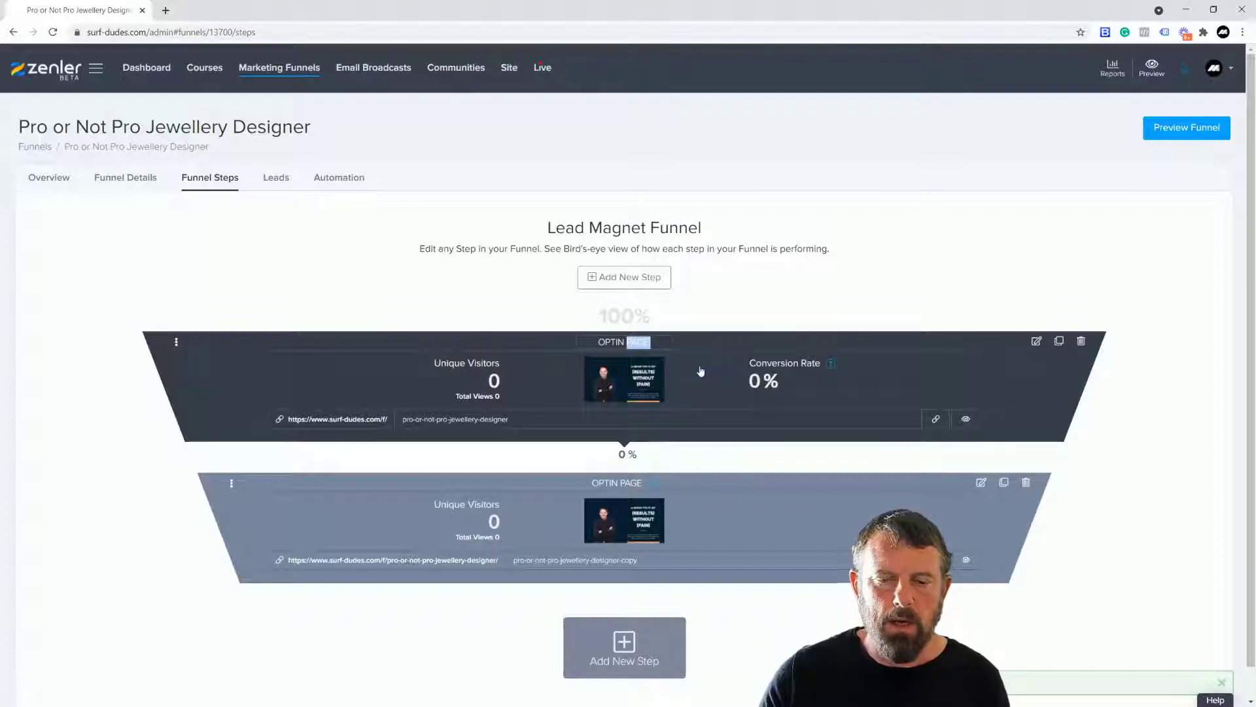
key(BackSpace)
key(BackSpace)
key(BackSpace)
key(BackSpace)
key(BackSpace)
key(BackSpace)
key(BackSpace)
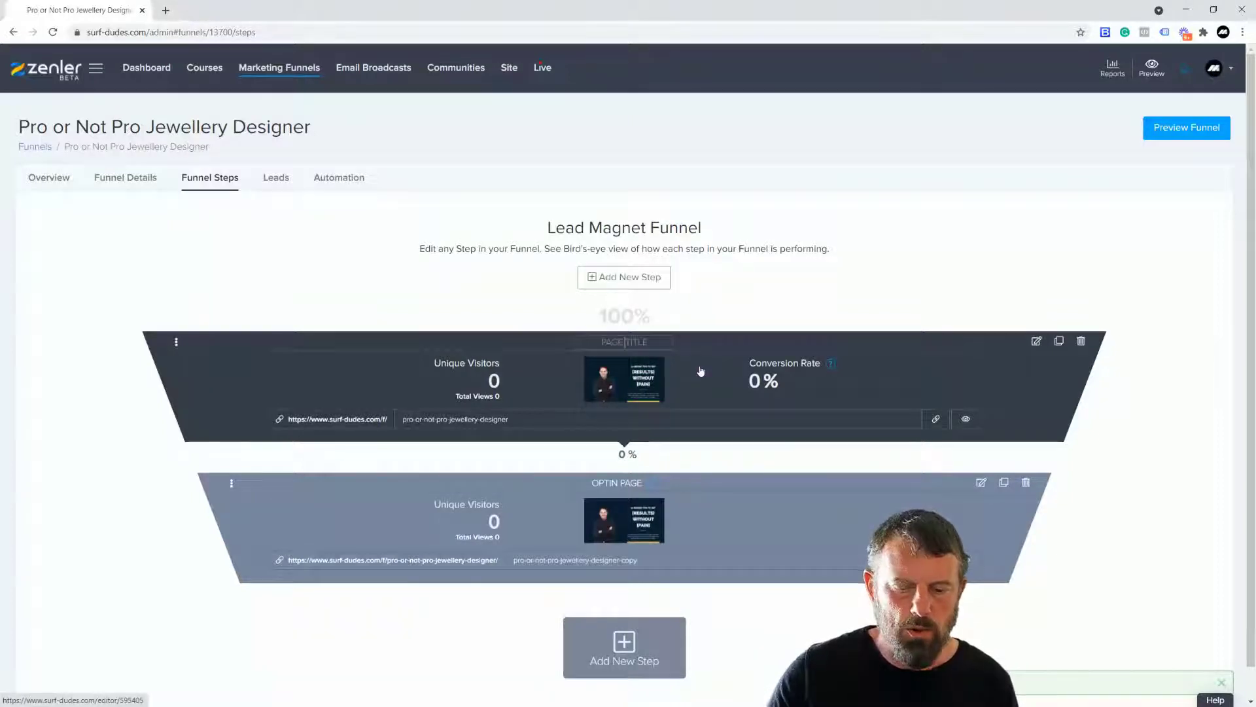
text(CHOICE)
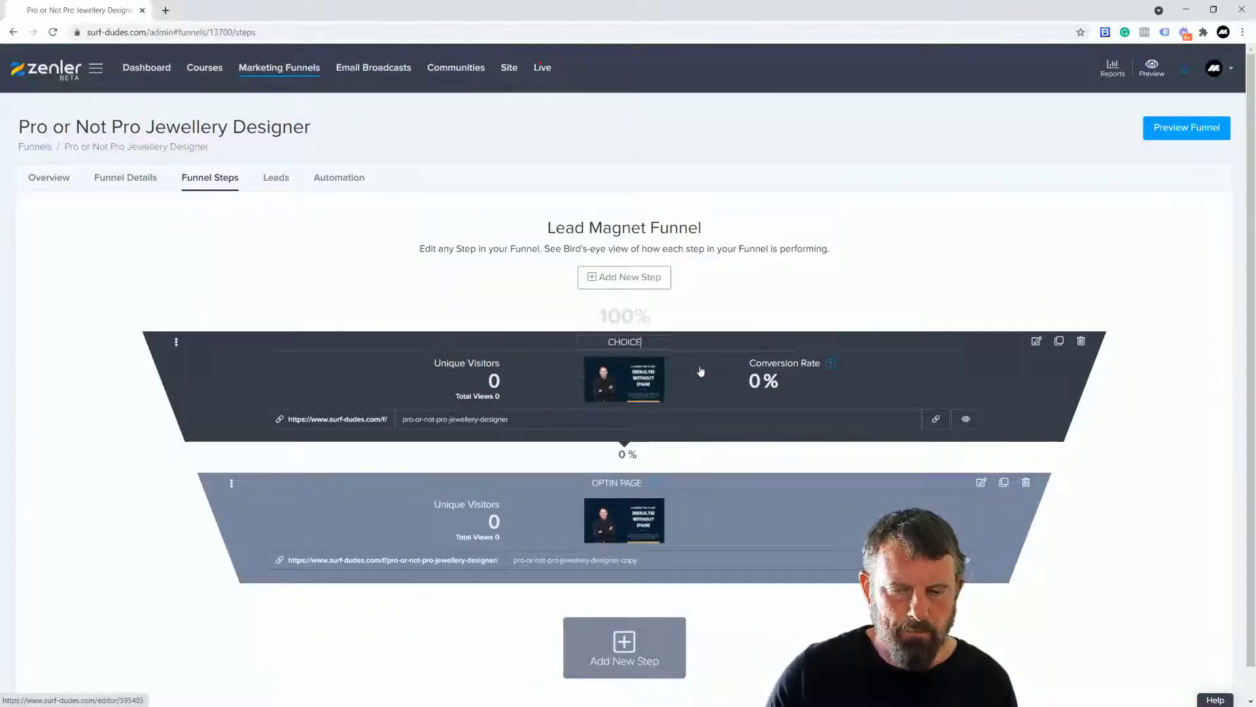
click(736, 315)
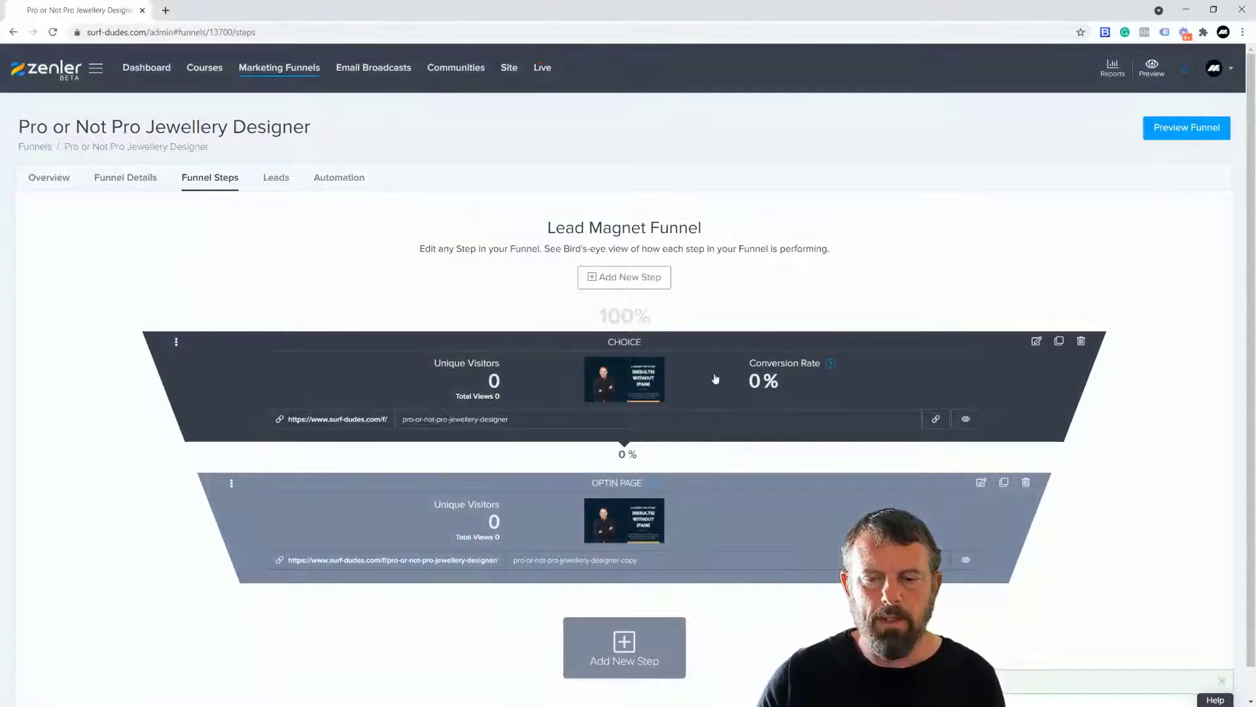
- Open the CHOICE page for editing and replace its small upper heading with "GET YOUR FREE GUIDE"
click(1037, 343)
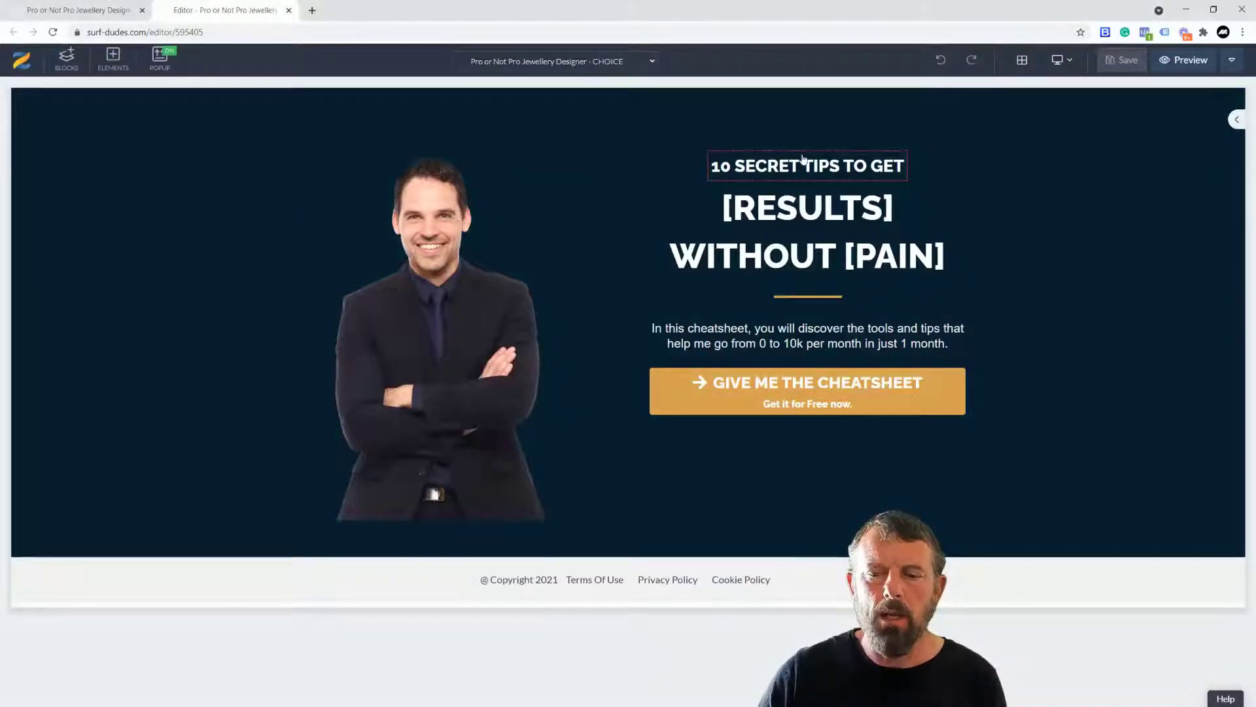
click(803, 159)
drag(904, 165, 711, 166)
text(G)
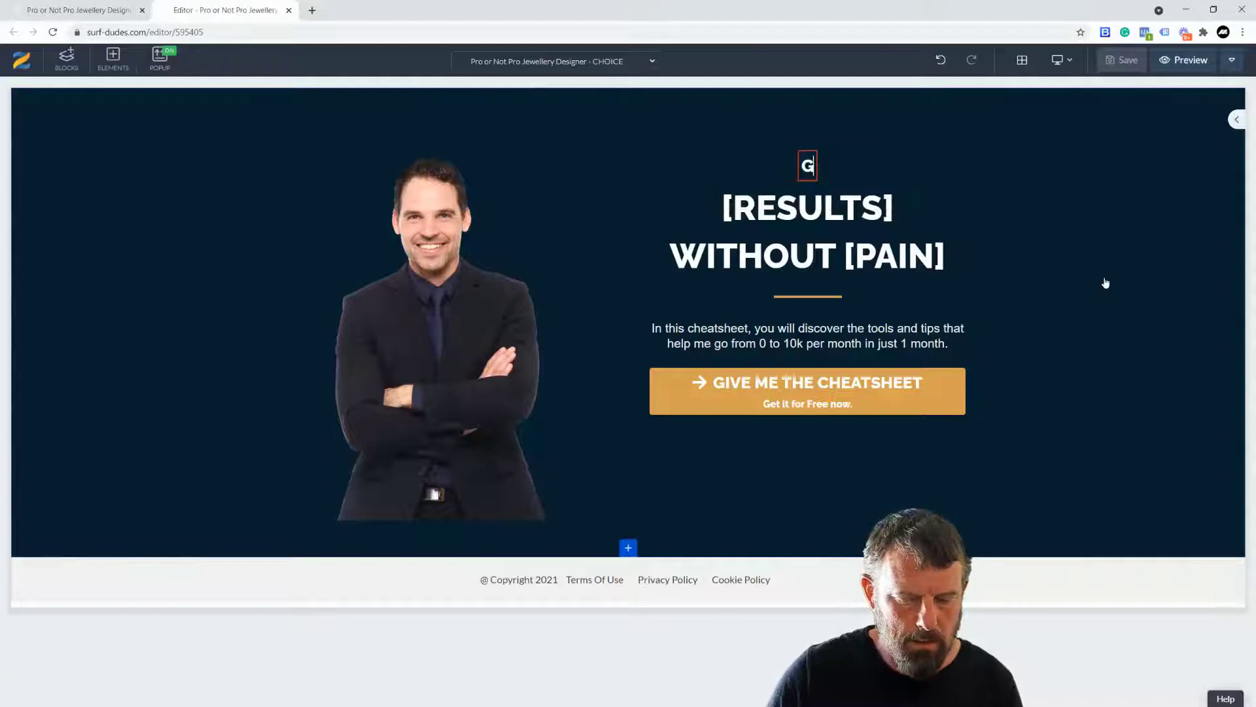
text(ET YOUR)
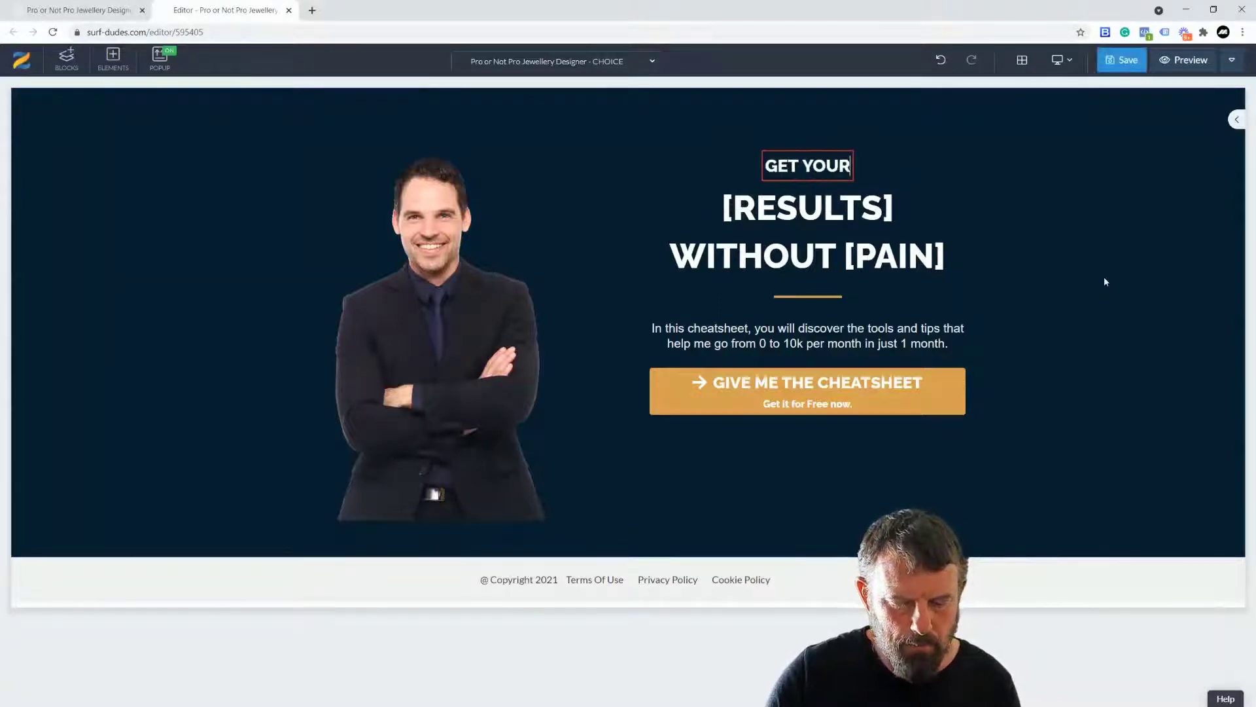
text( FREE GUIDE)
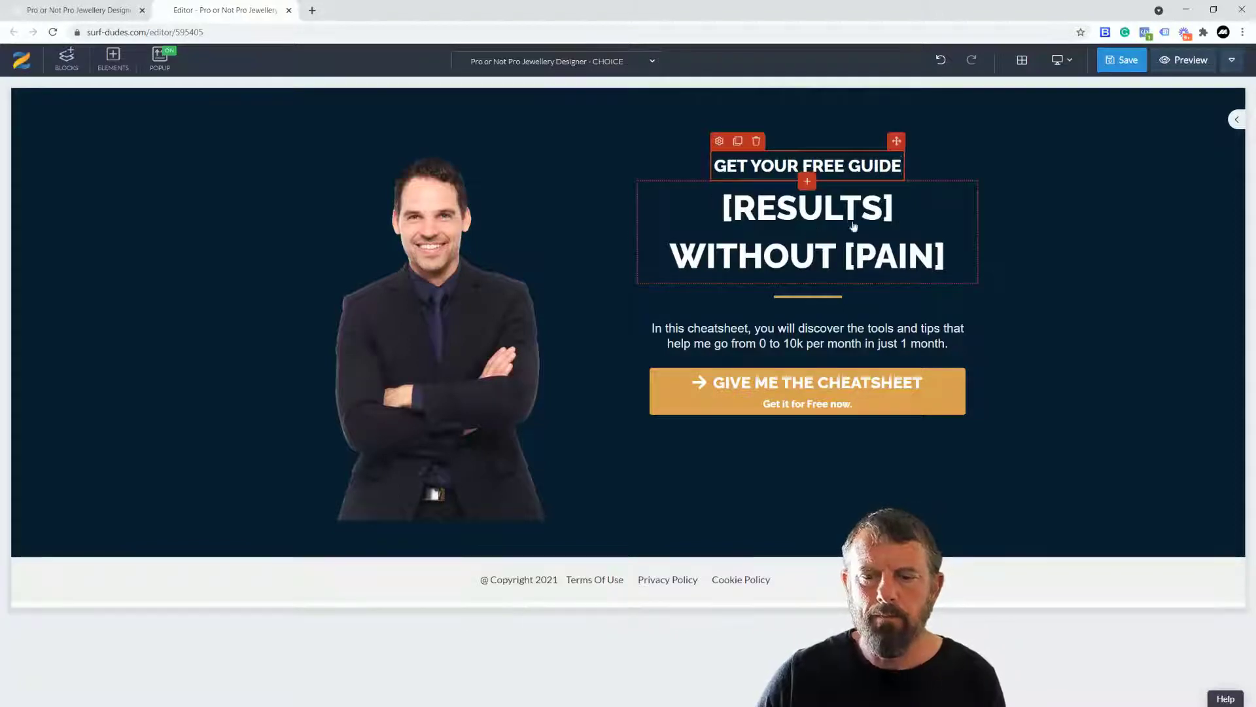
- Replace the main headline with "ARE YOU A PRO OR HOBBYIST?"
click(811, 231)
drag(946, 256, 721, 208)
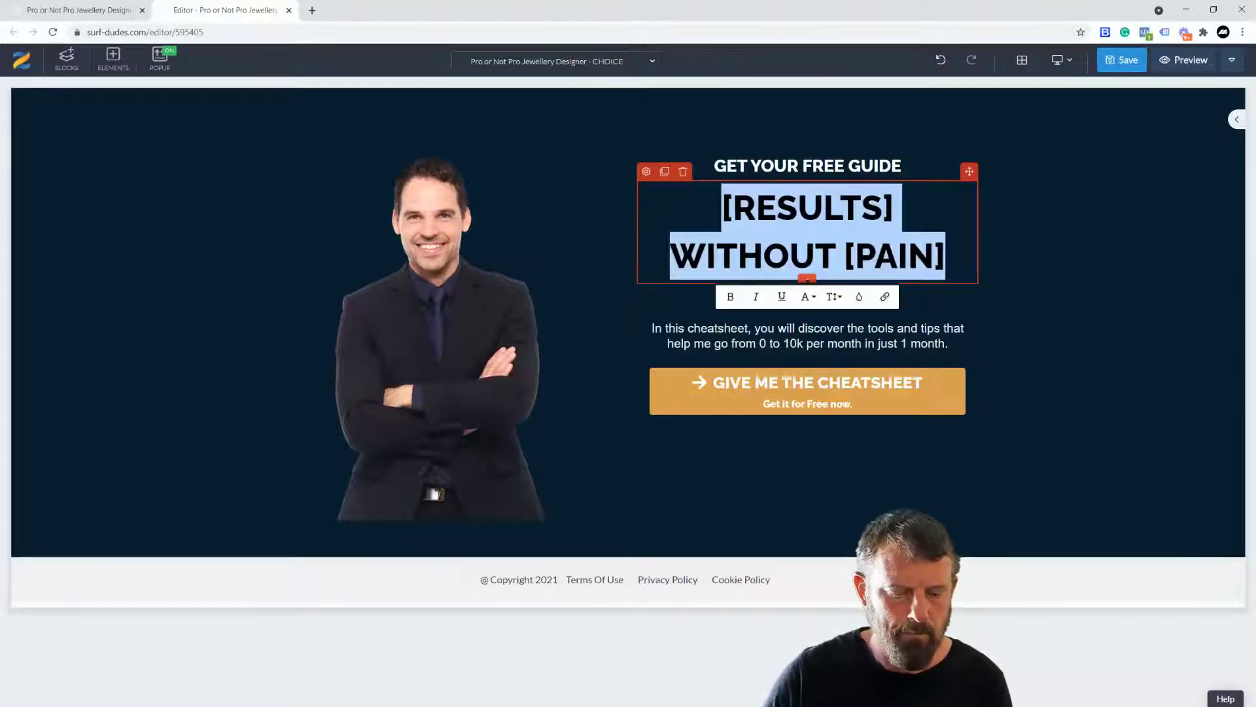
text(ARE YOU A)
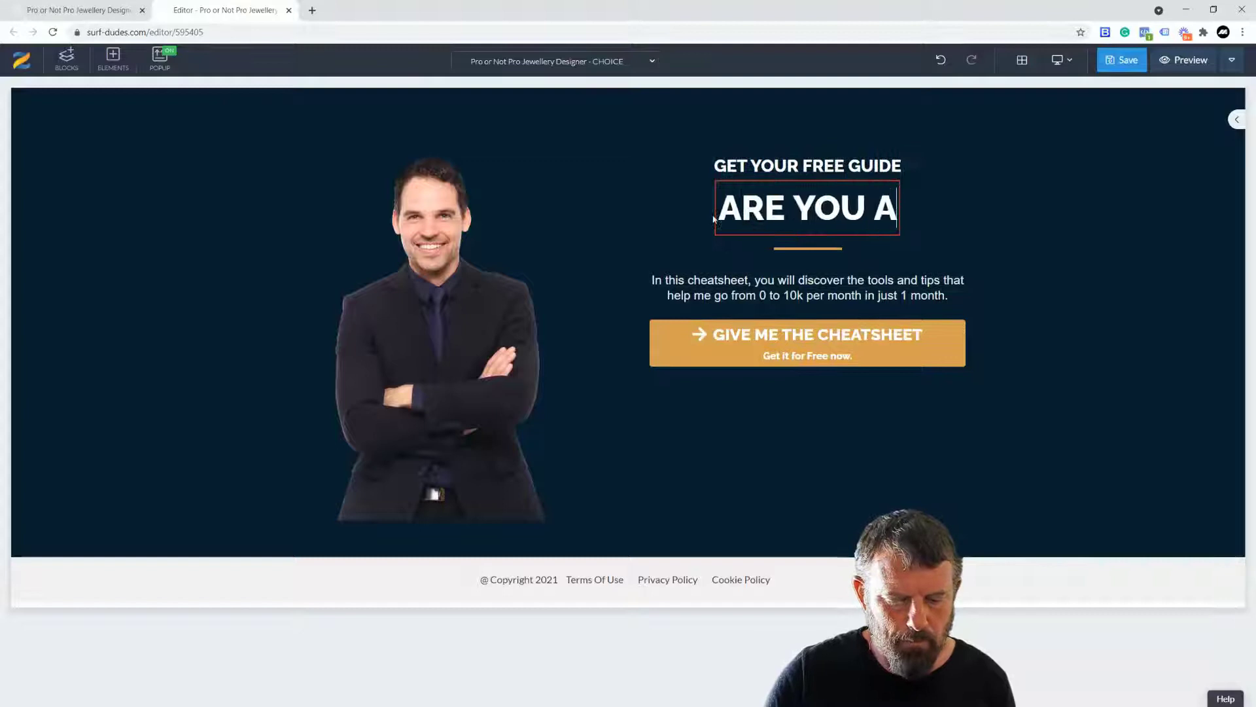
text( PRO OR)
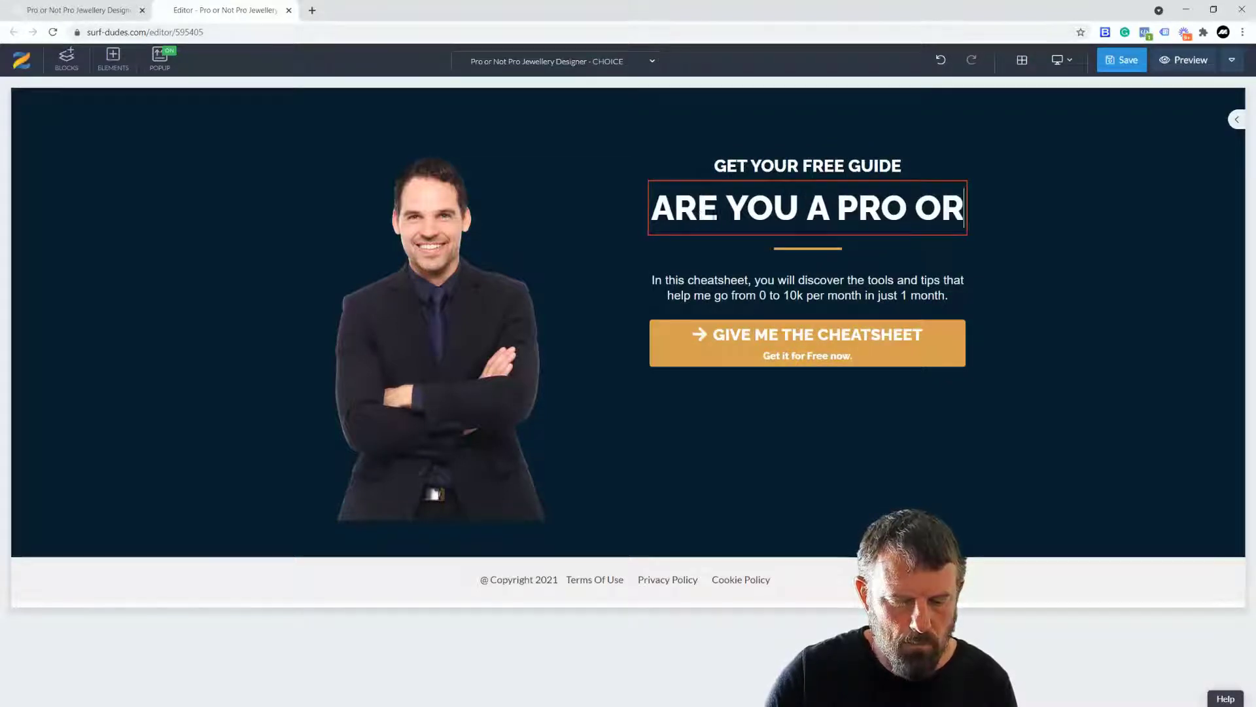
text( HOBBYIST)
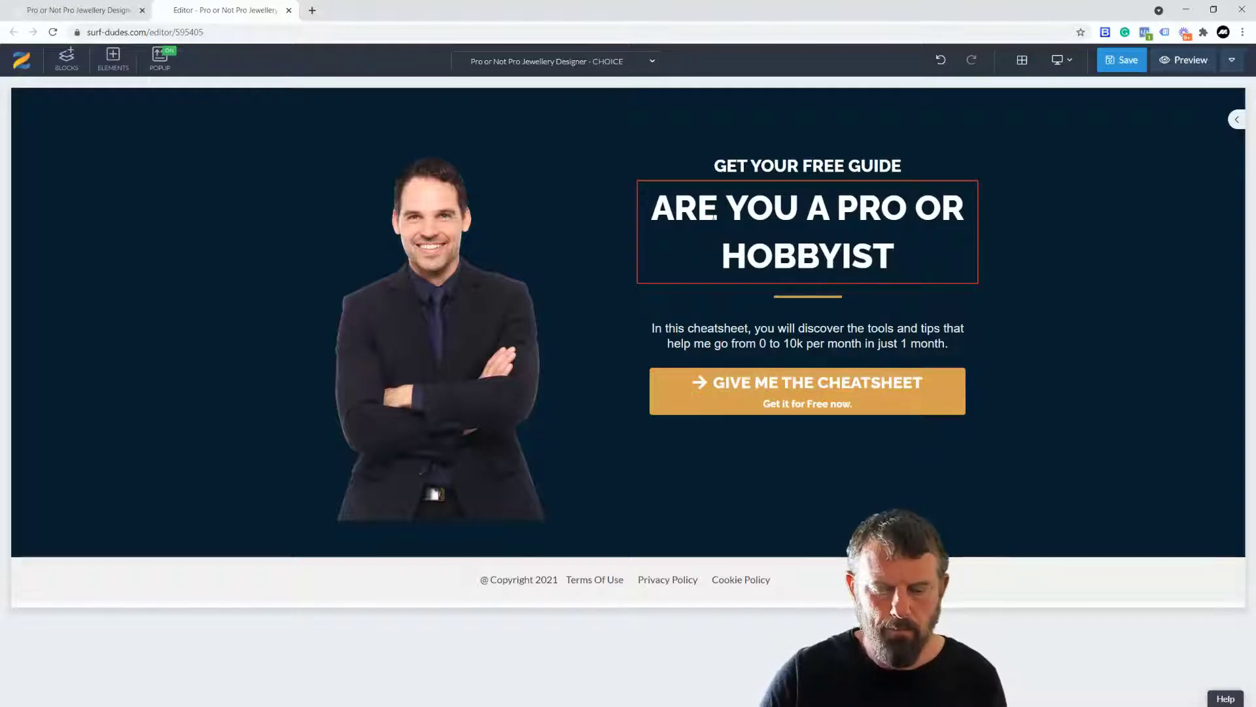
text(?)
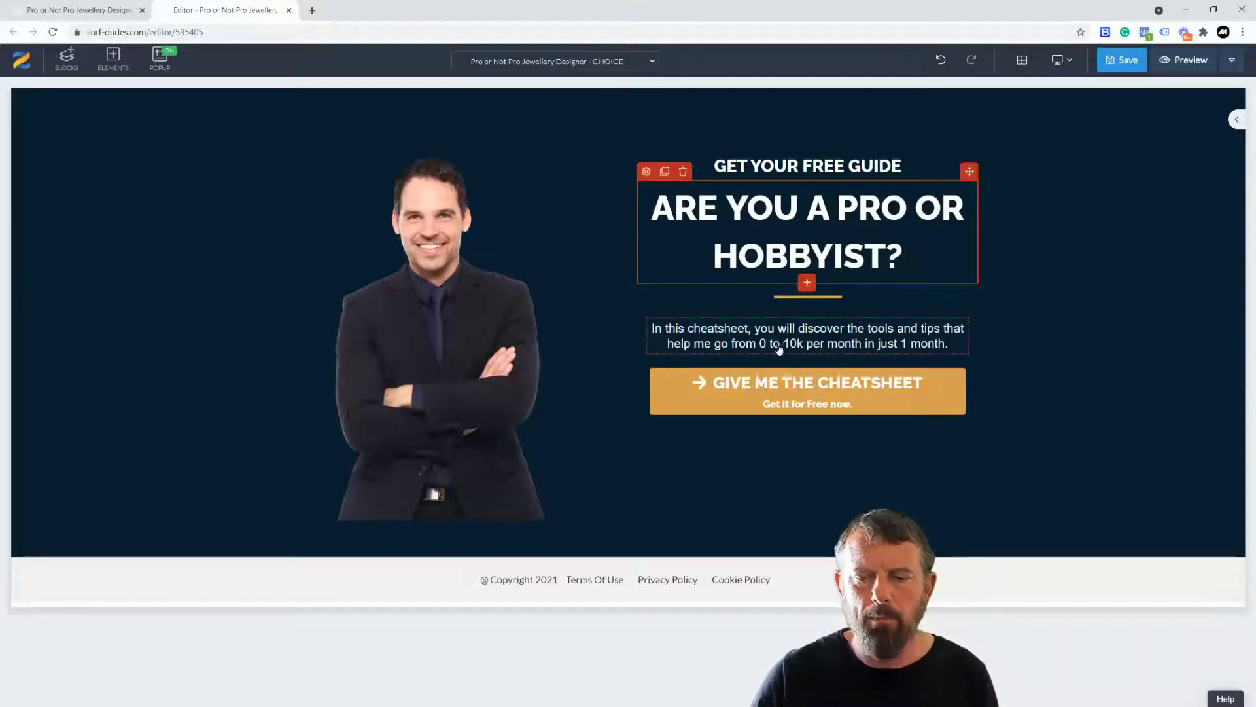
- Replace the paragraph under the headline with "Choose your skill level for the correct free gift"
click(950, 344)
drag(949, 344, 879, 343)
drag(806, 330, 652, 329)
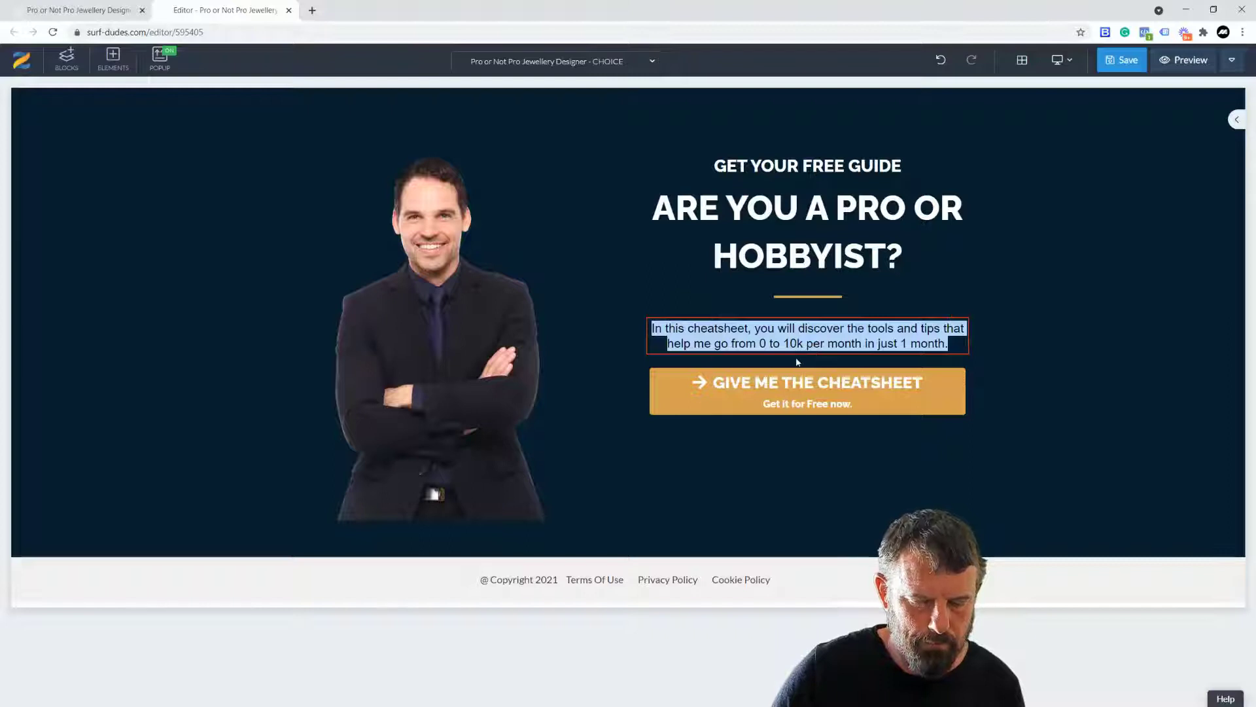
text(Choo)
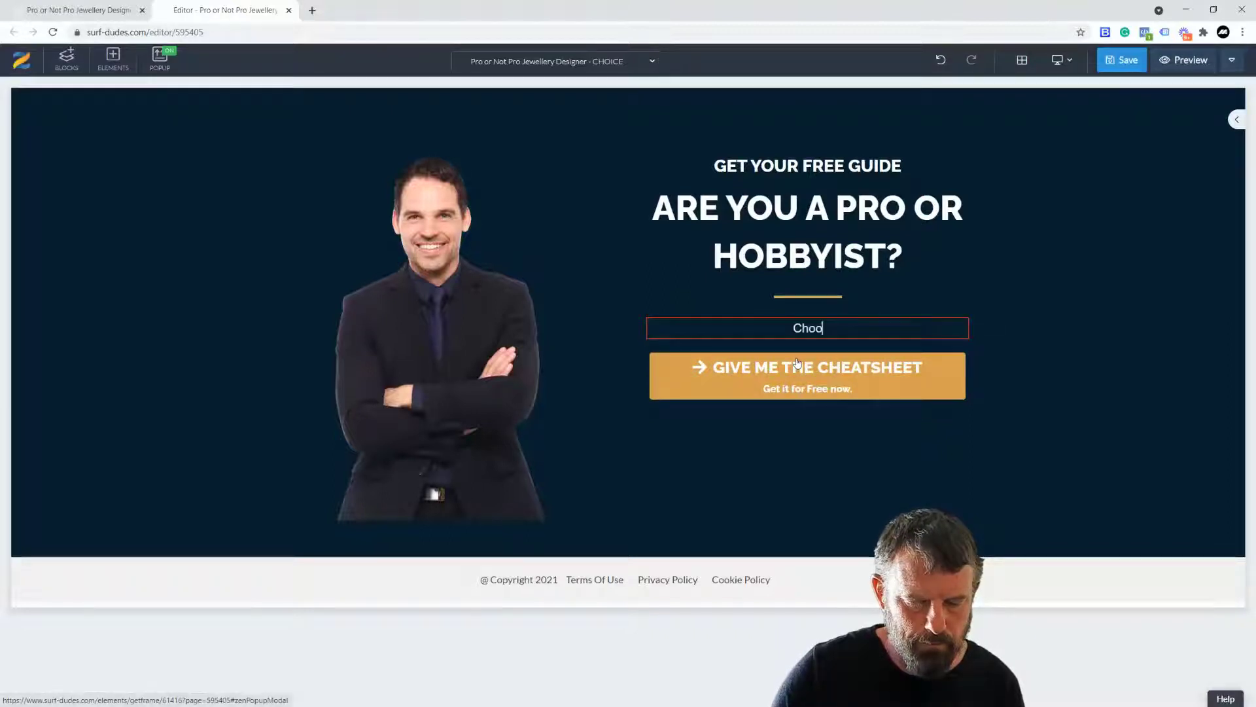
text(se your skill level)
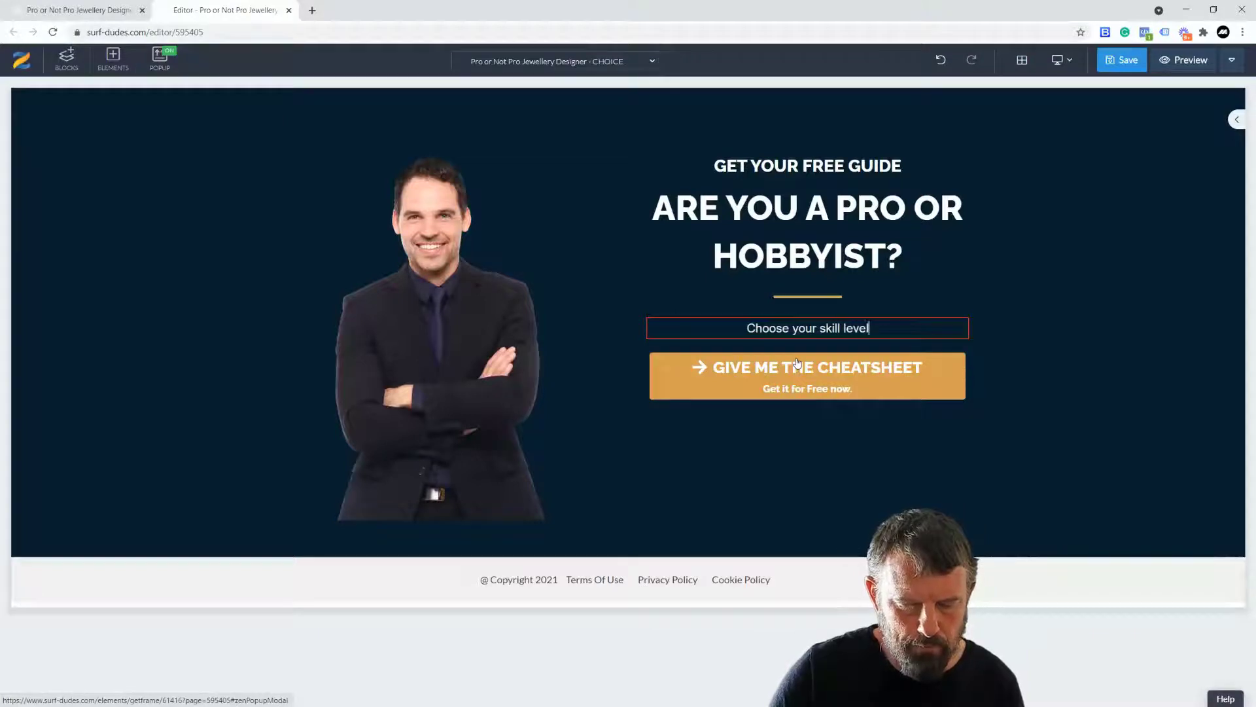
text( for the corr)
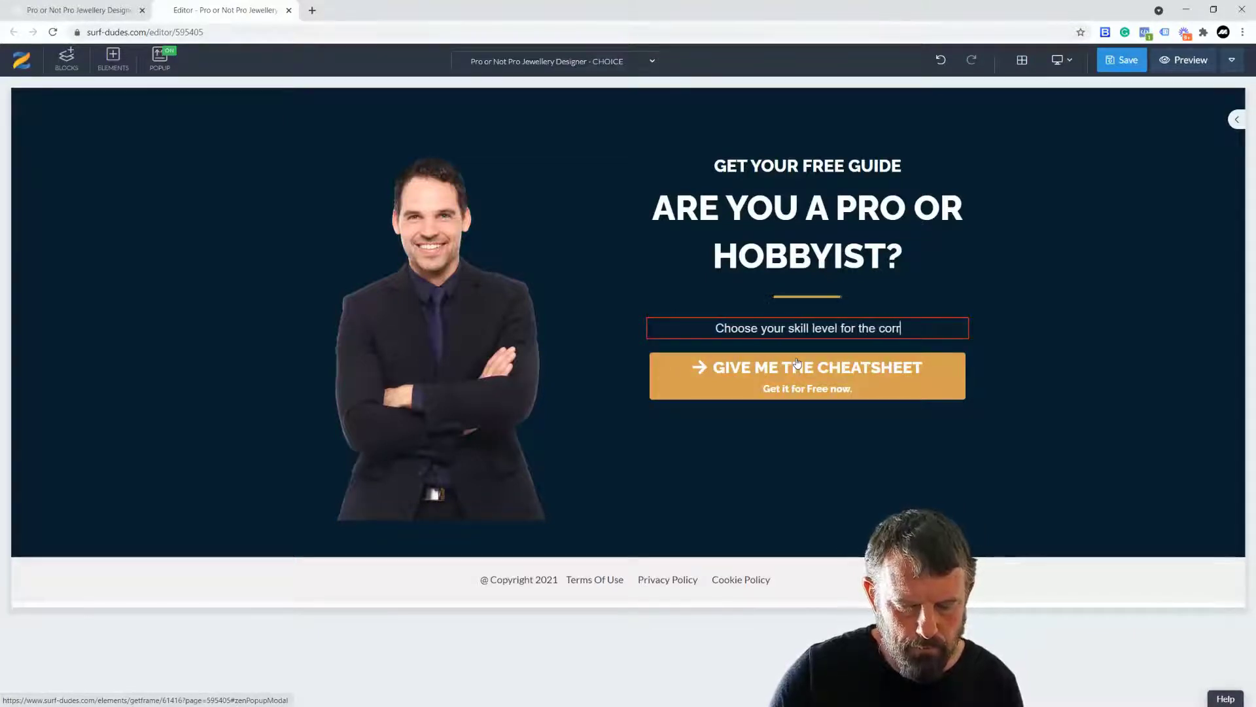
text(ect free)
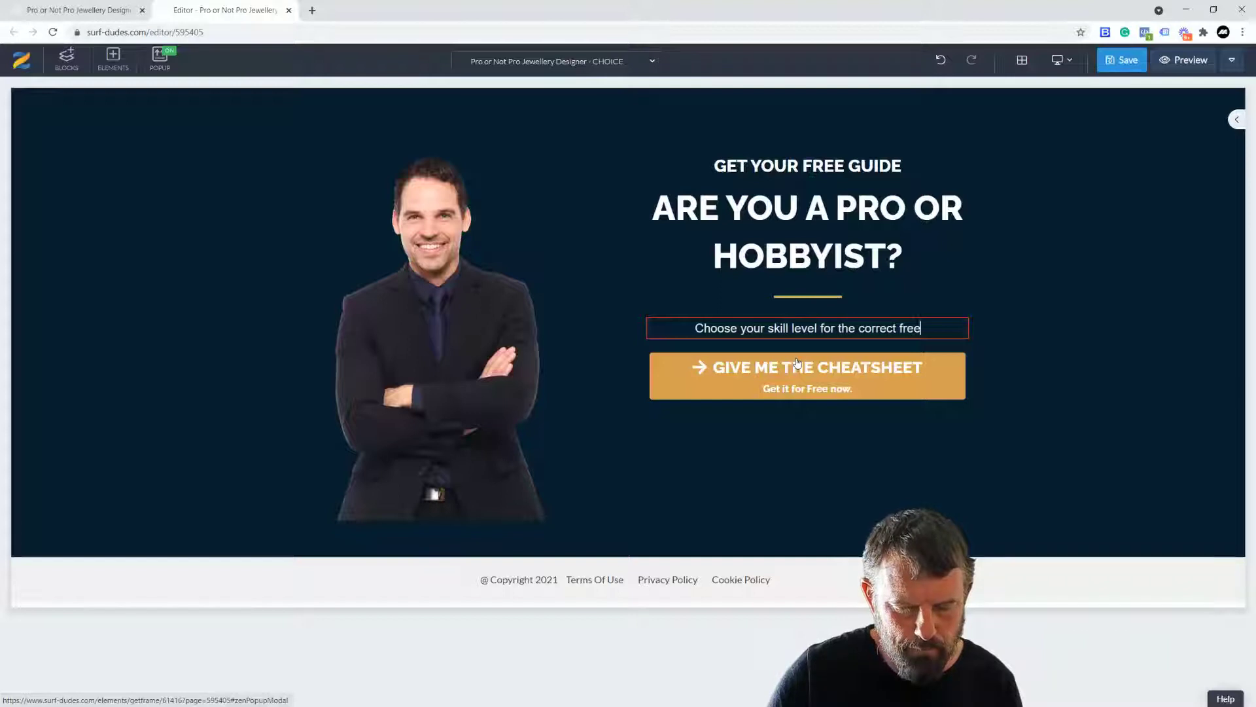
text( gift)
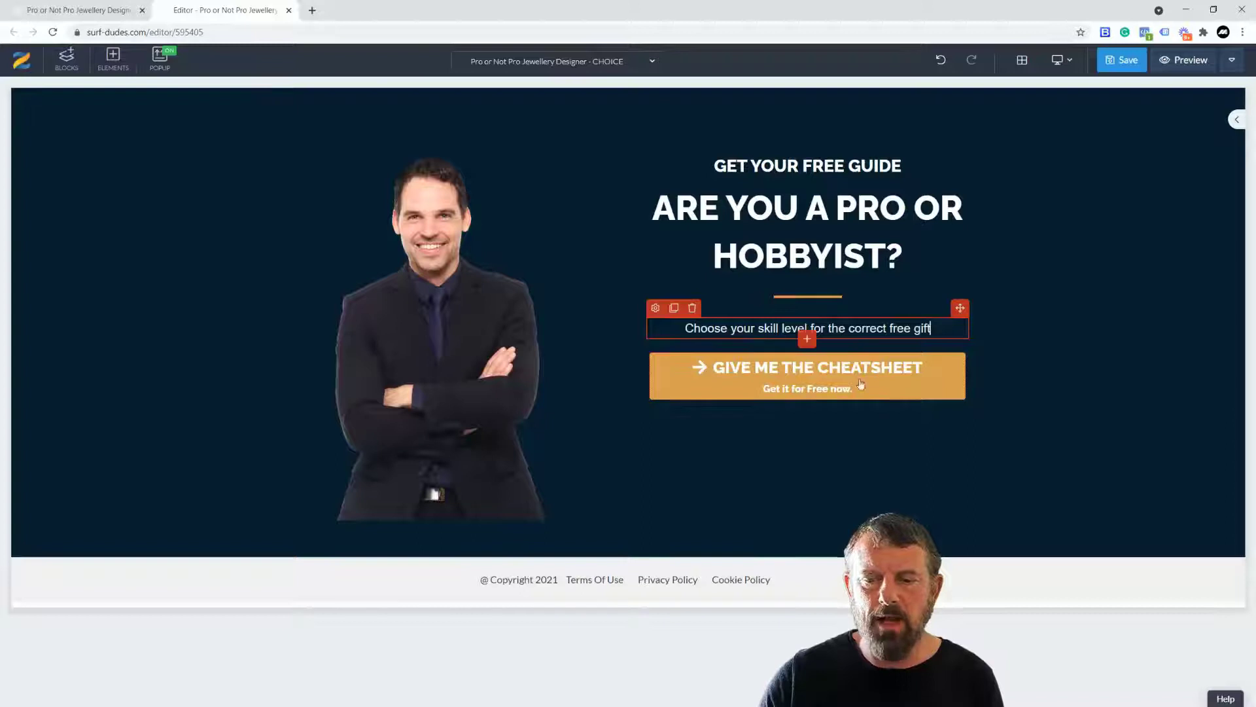
- Delete the "Give me the cheatsheet" button from the page
click(901, 391)
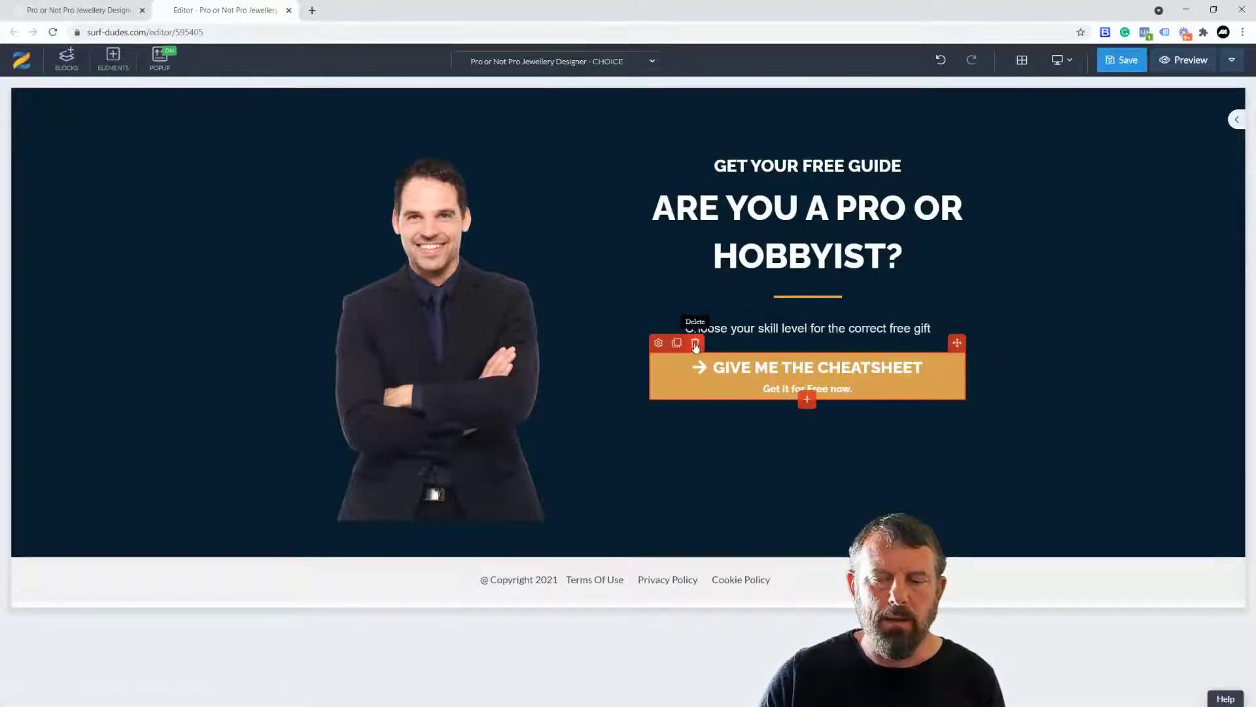
click(695, 344)
click(649, 196)
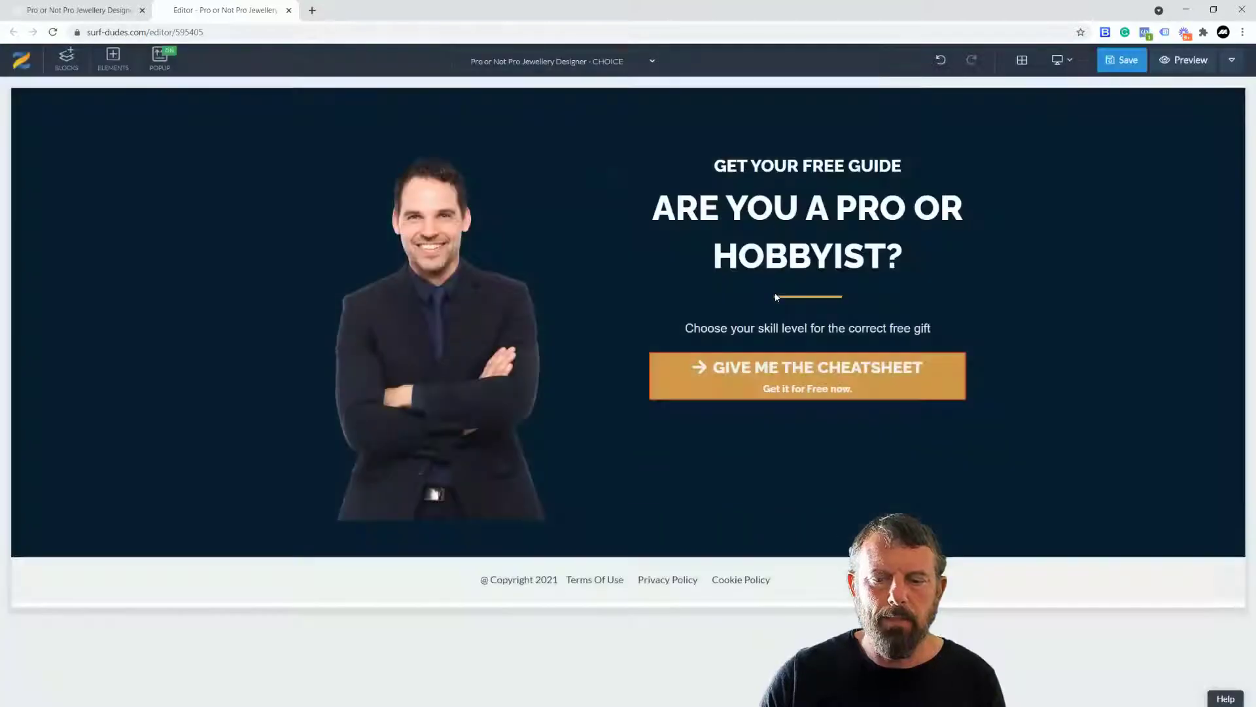
- Add a row with two 50% columns below the skill level text and insert a button in its first column
click(789, 345)
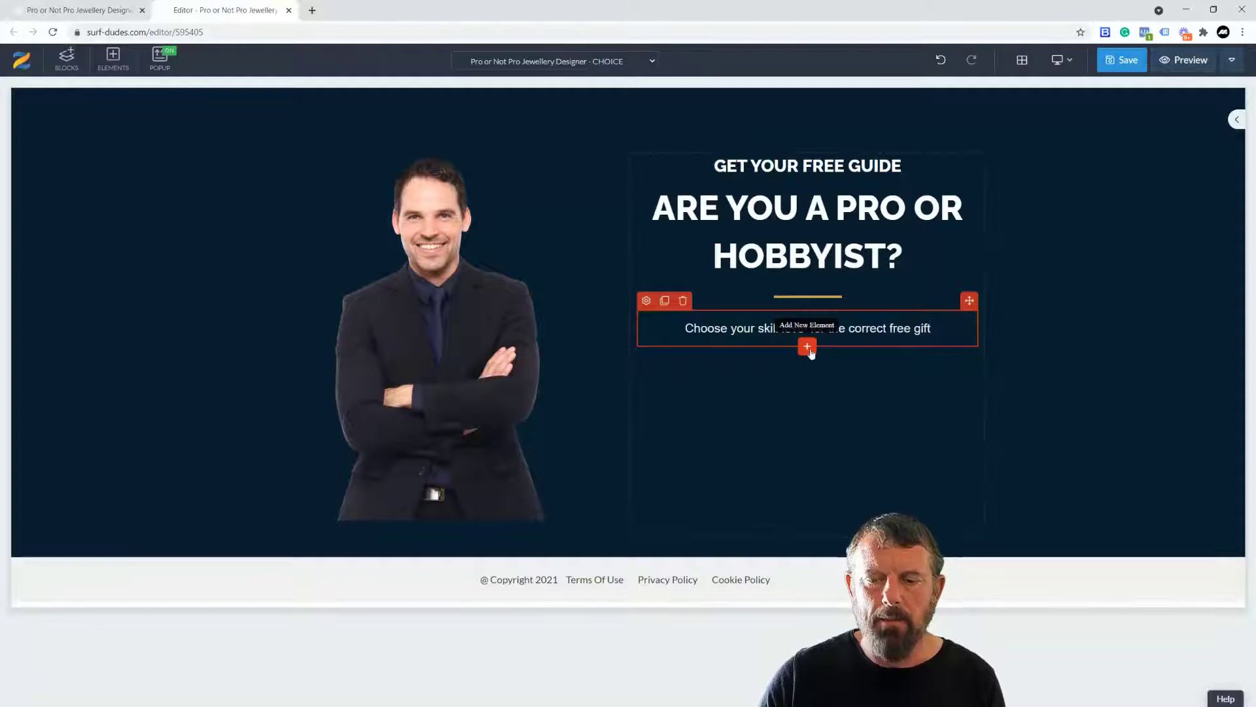
click(808, 350)
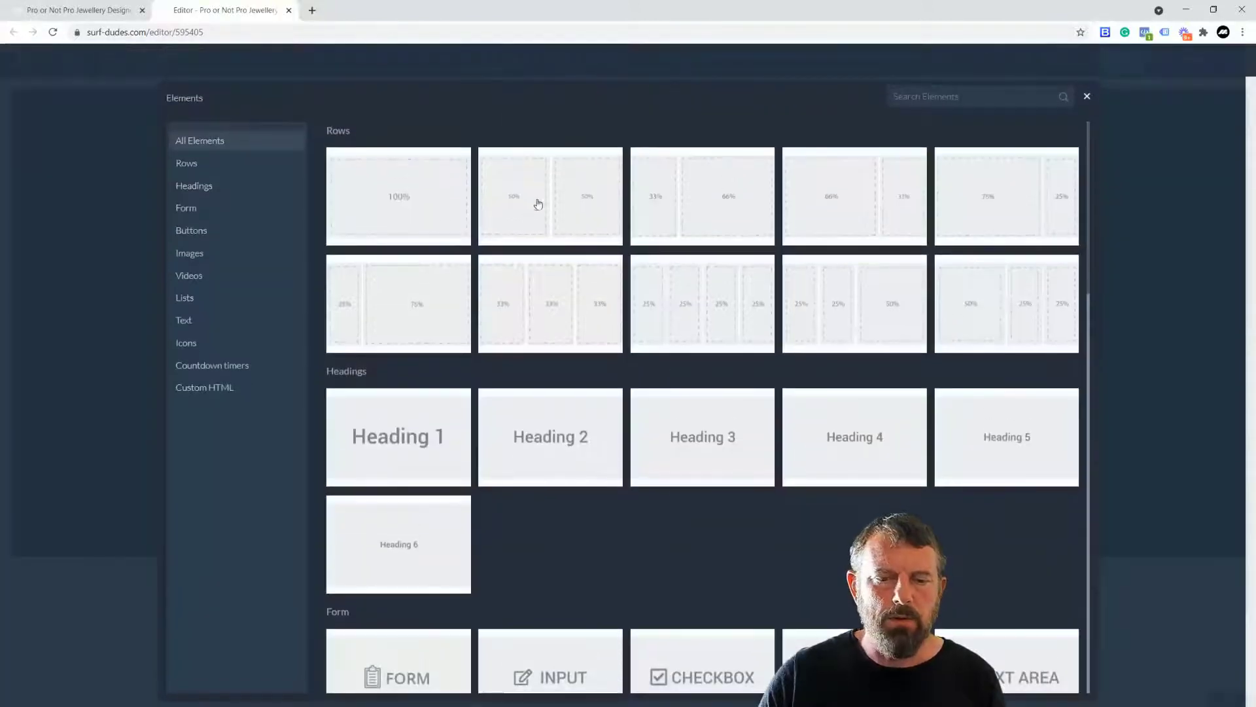
click(538, 204)
click(722, 374)
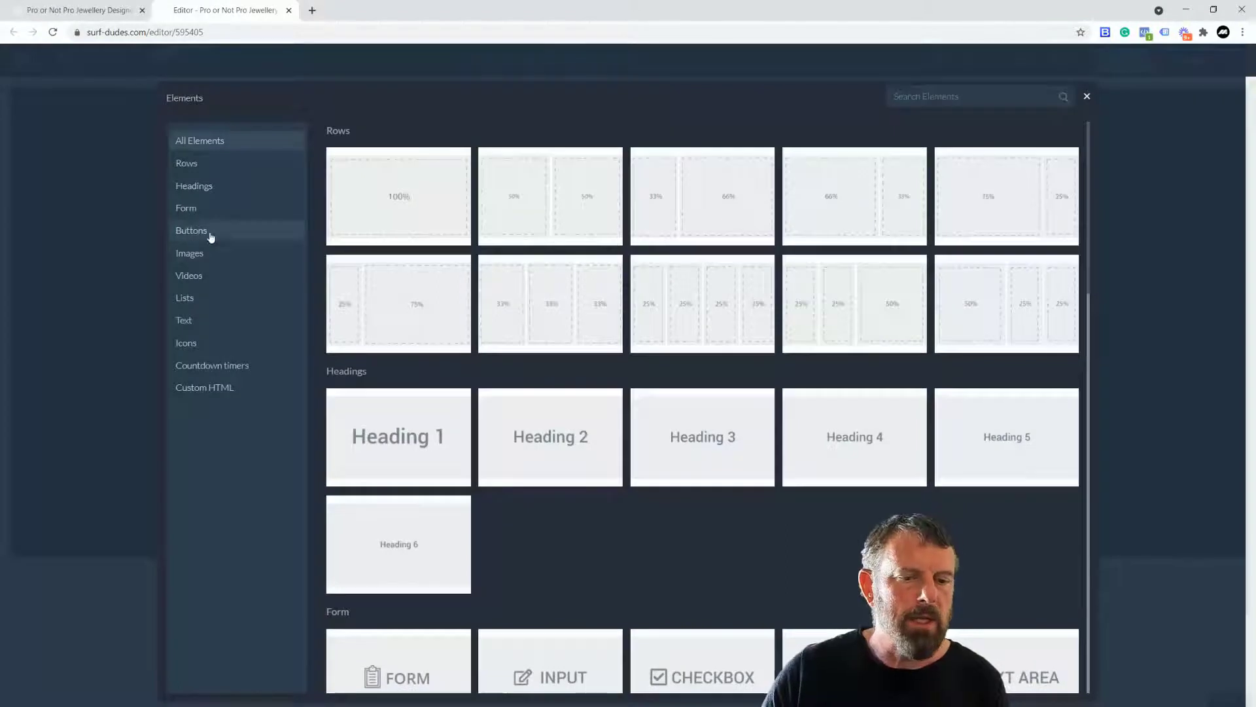
click(211, 238)
click(391, 170)
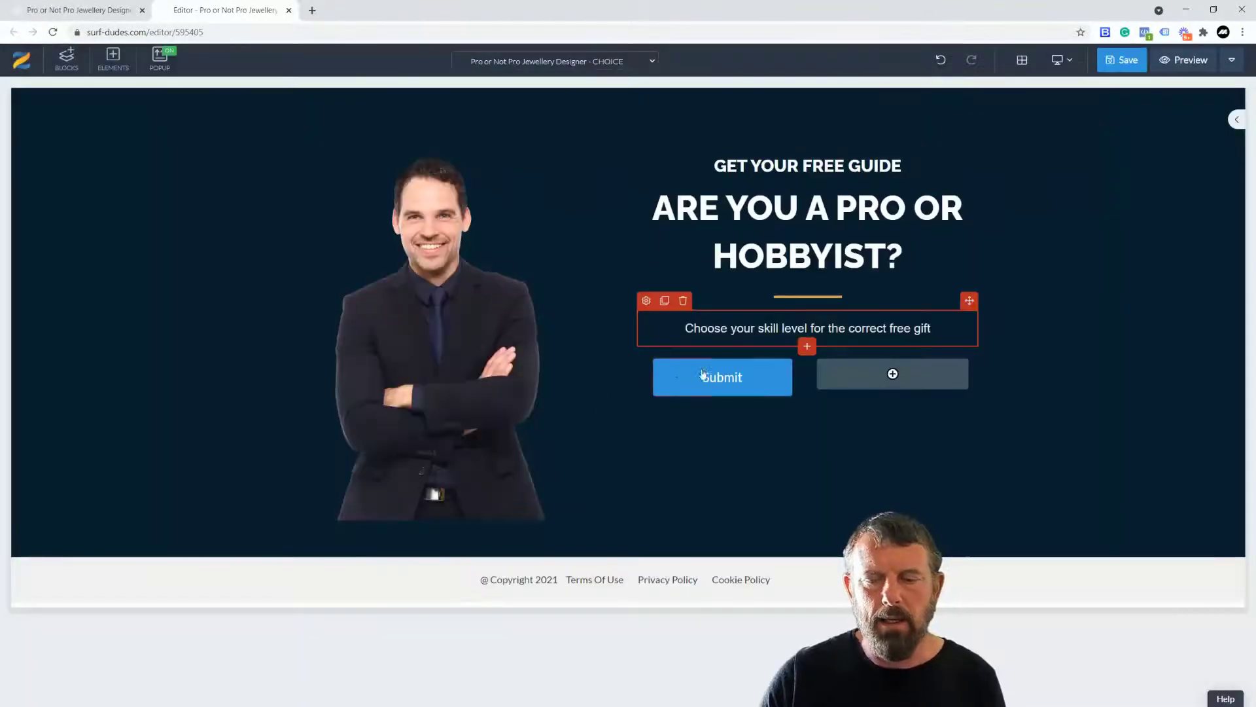
- Set the new button's text to "Pro User"
click(661, 350)
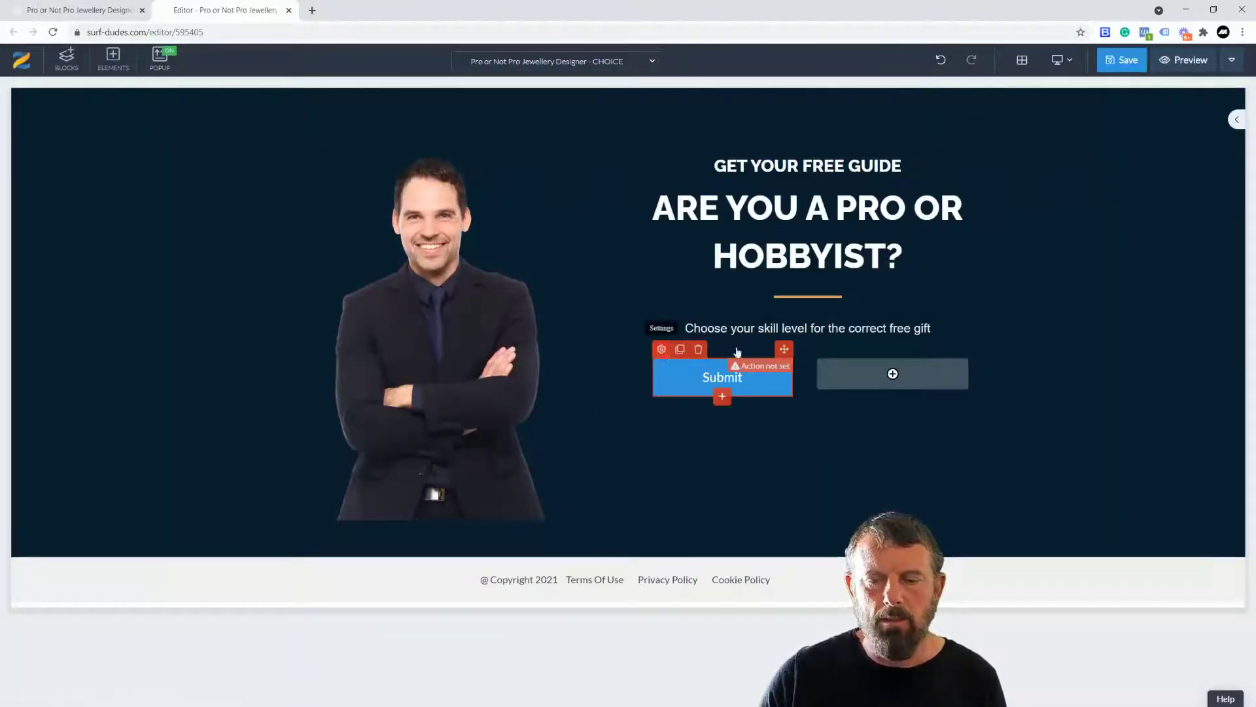
click(1151, 121)
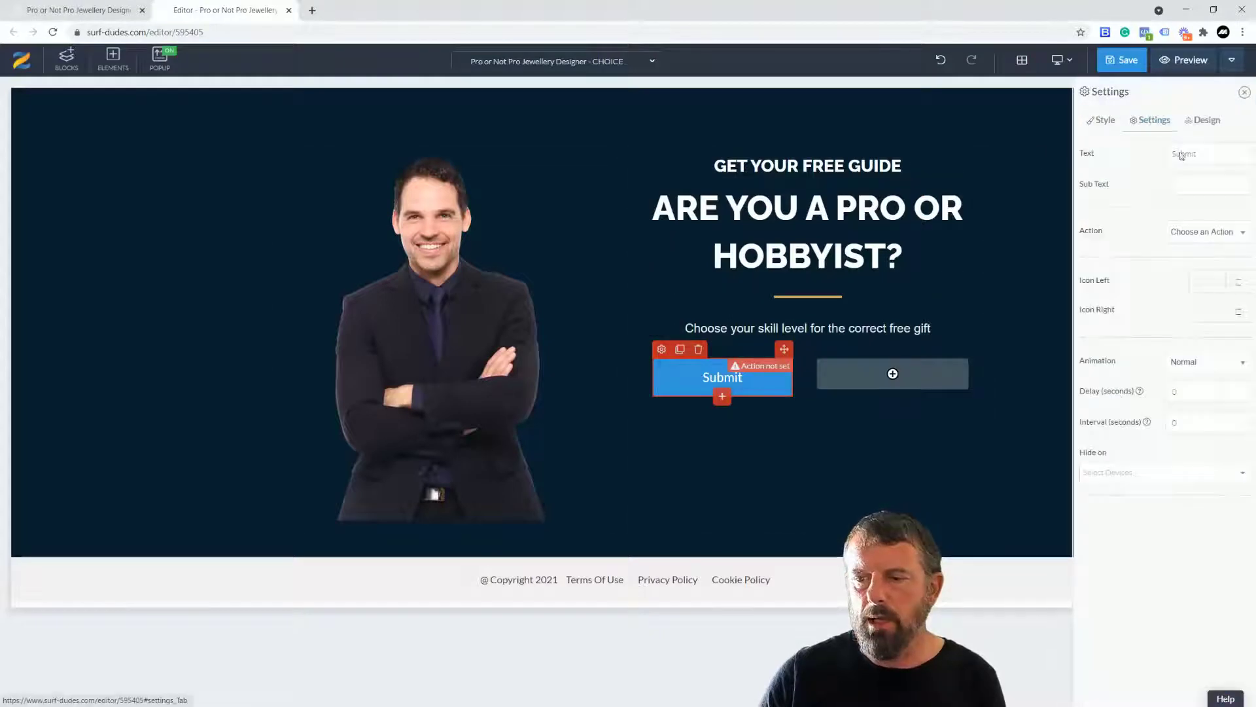
drag(1202, 154, 1153, 154)
text(Pro User)
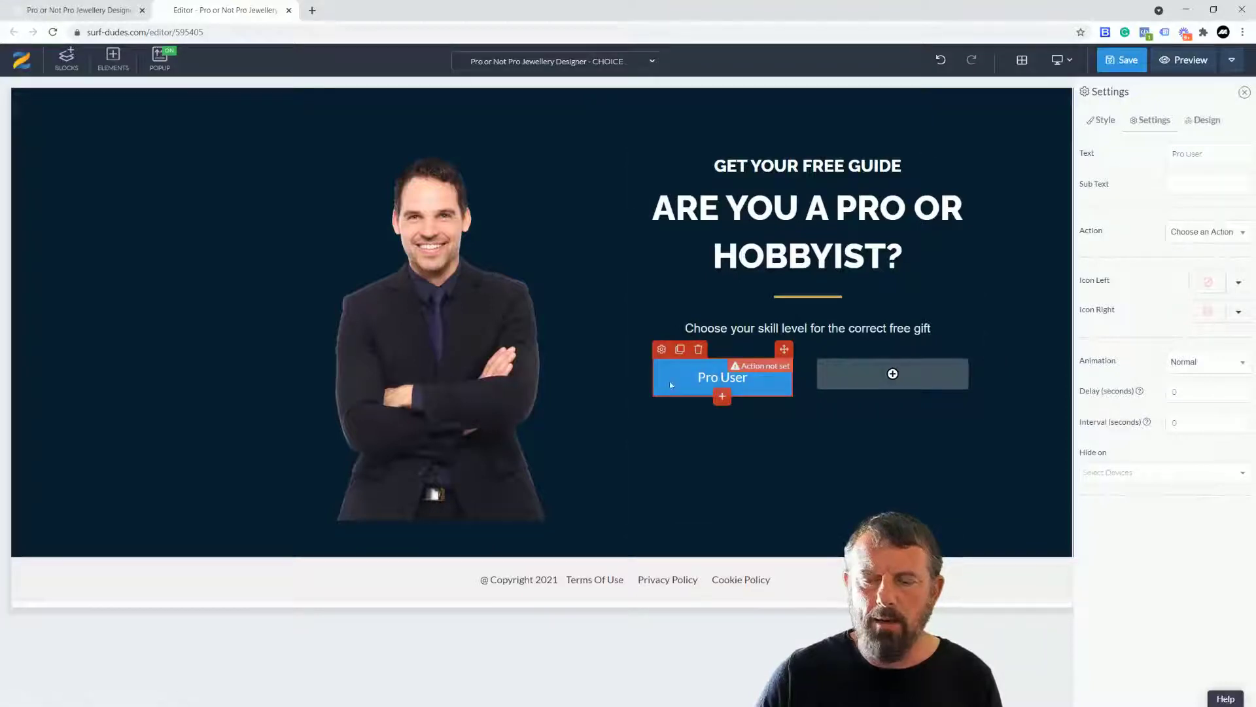
- Duplicate the Pro User button, place one copy in the row's second column and change its text to "Non Pro User"
click(680, 351)
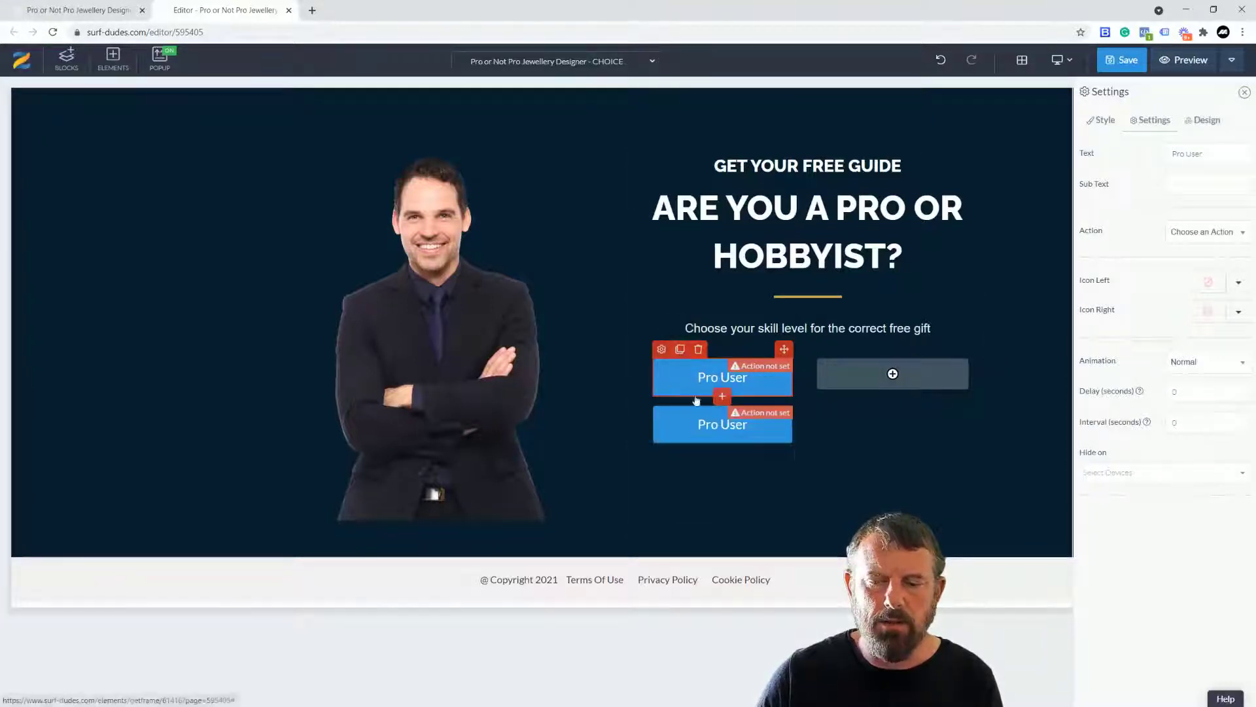
drag(788, 350, 880, 381)
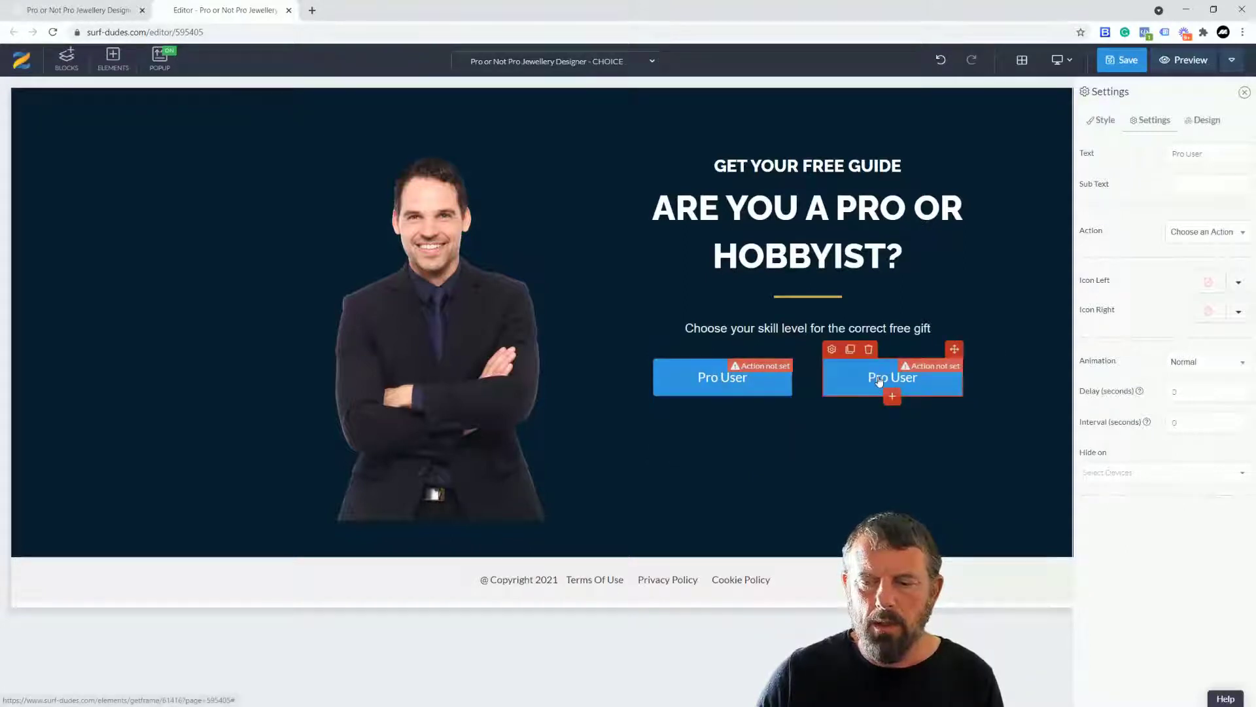
click(833, 351)
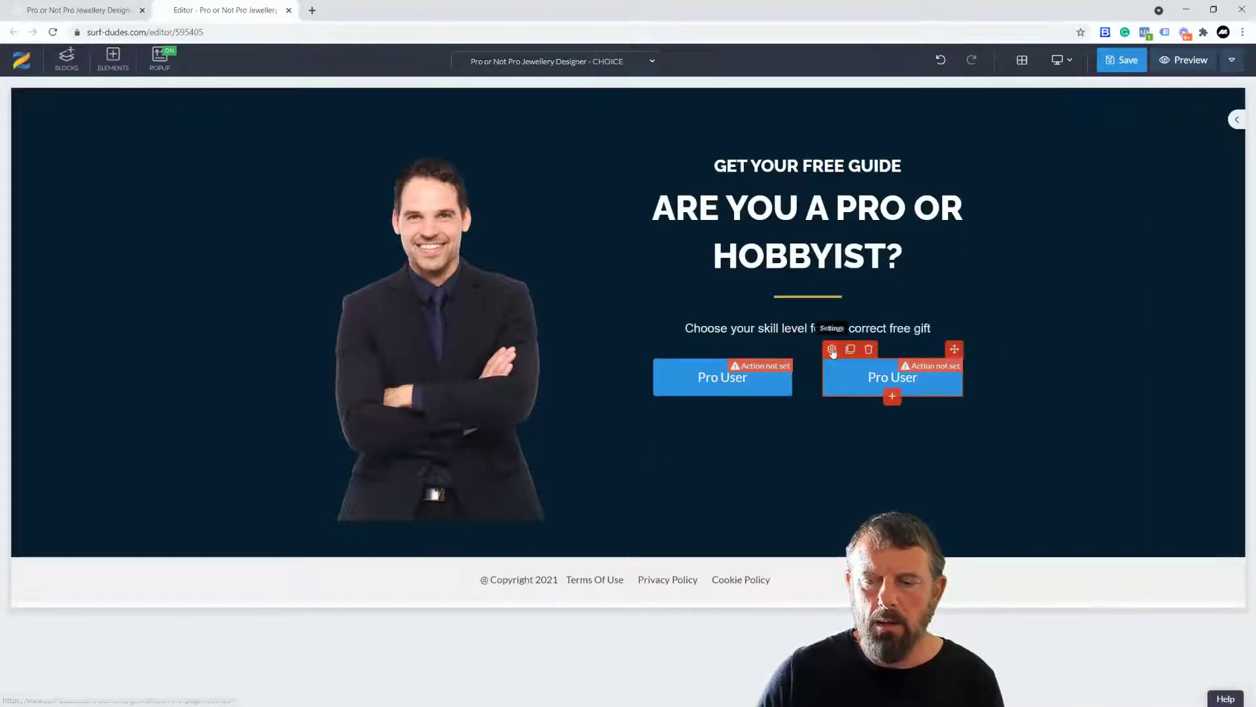
click(1153, 122)
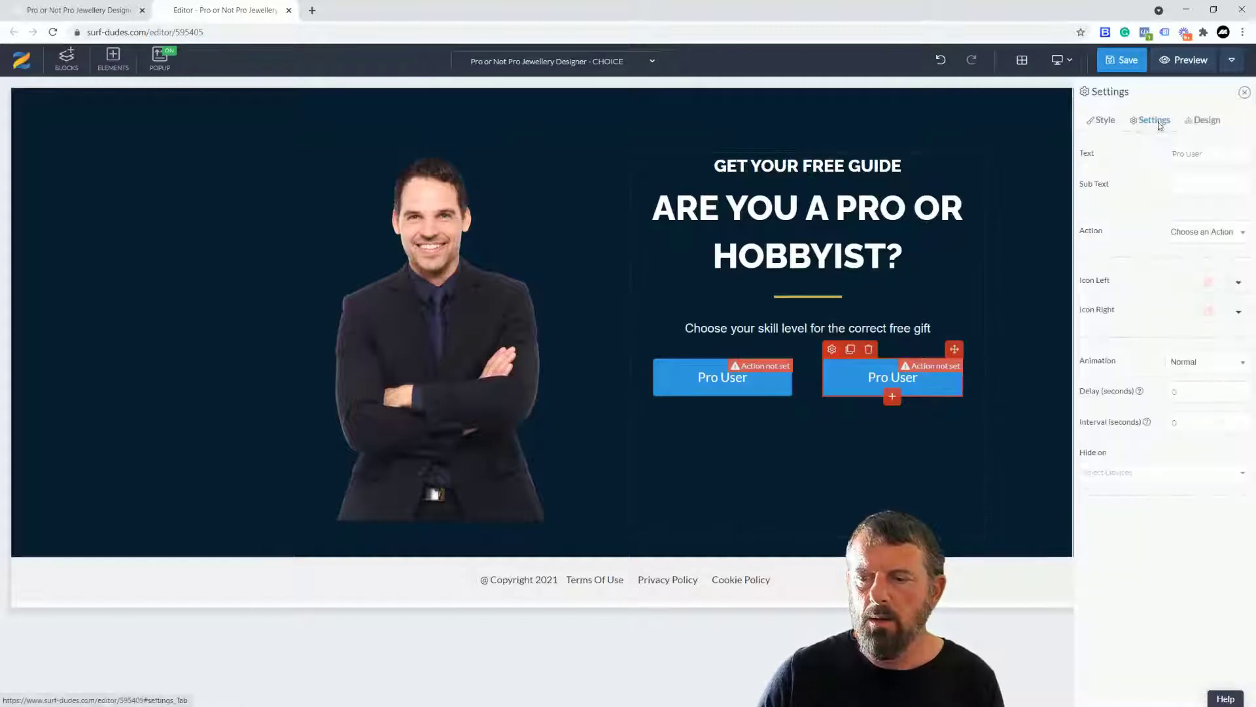
click(1173, 153)
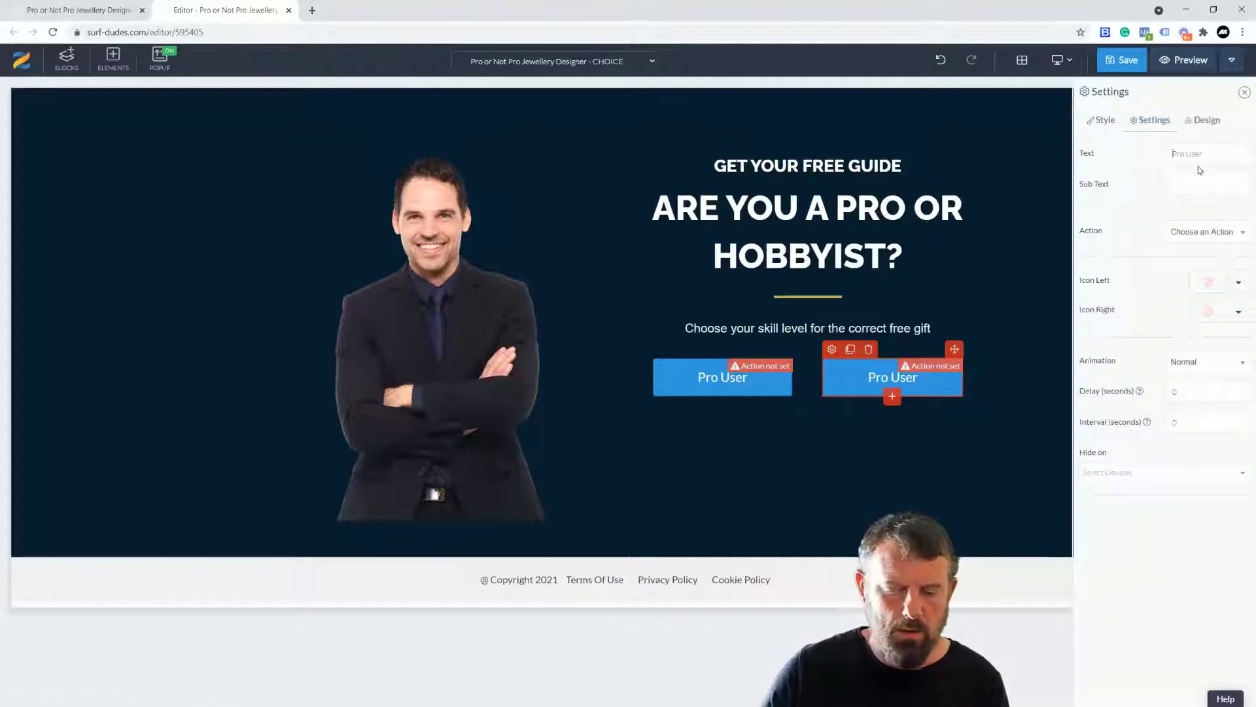
text(Non)
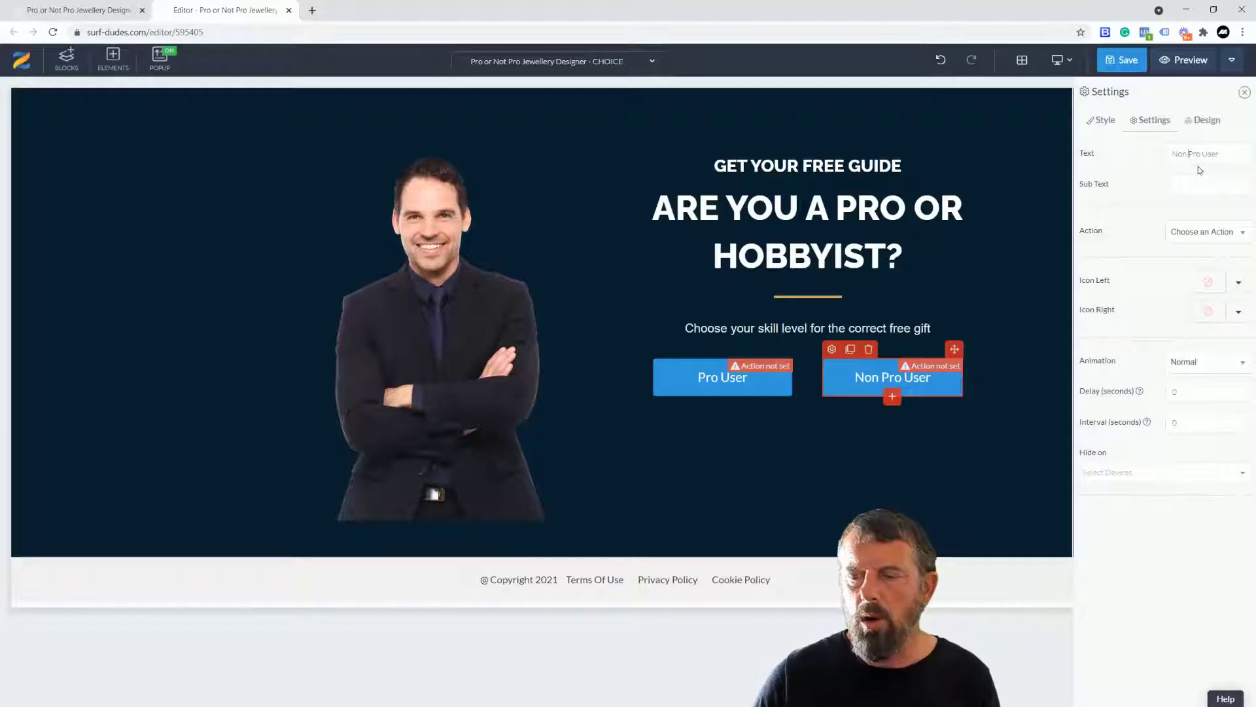
- Save the CHOICE page with its SEO title CHOICE and close its editor to return to the funnel steps
click(1126, 61)
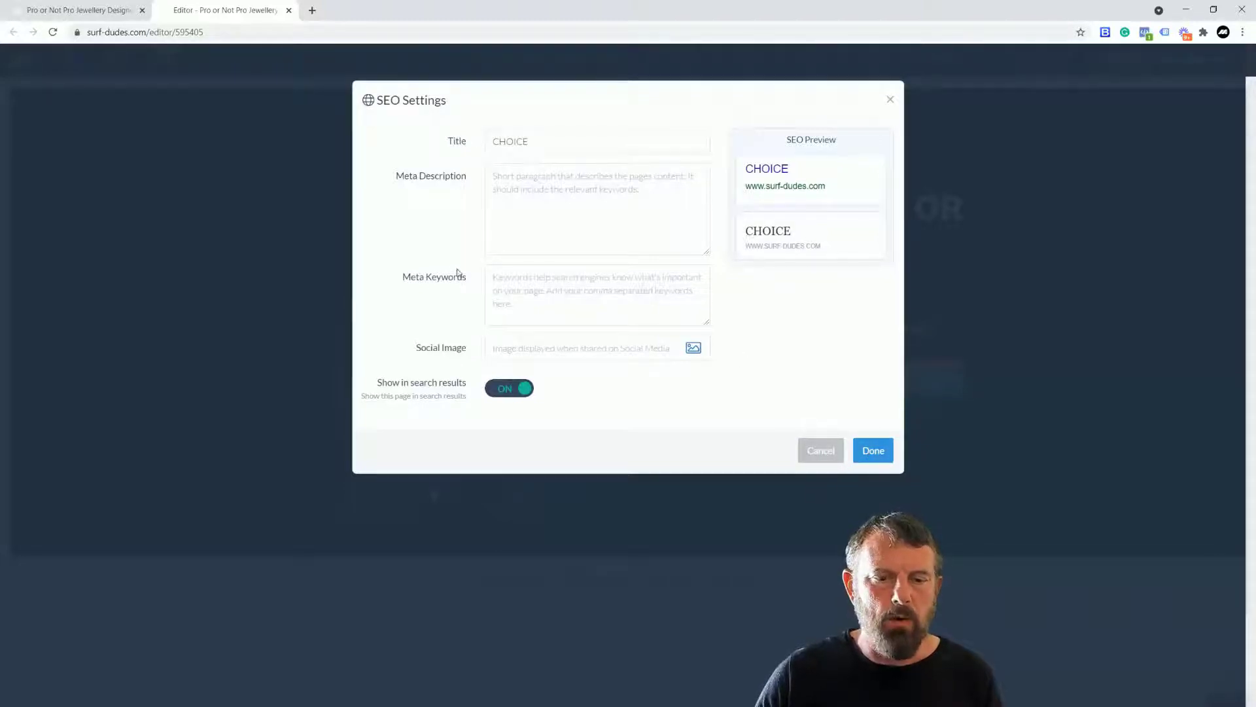
click(873, 450)
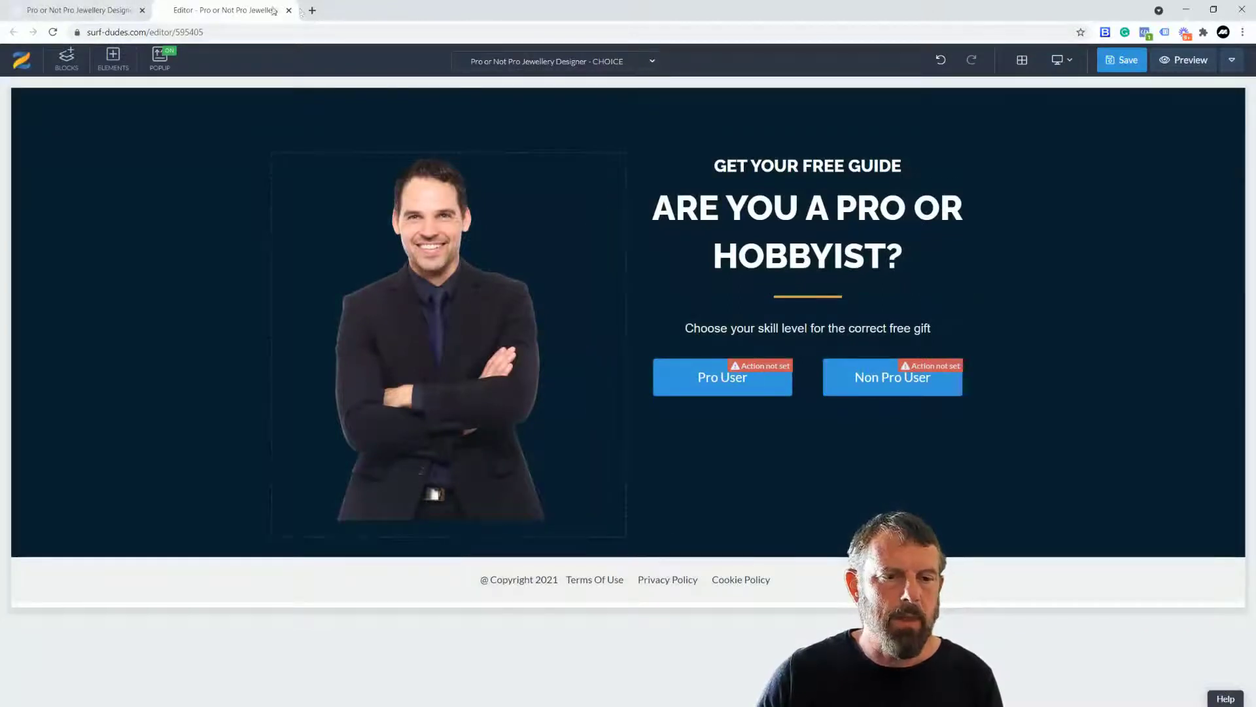
click(1122, 60)
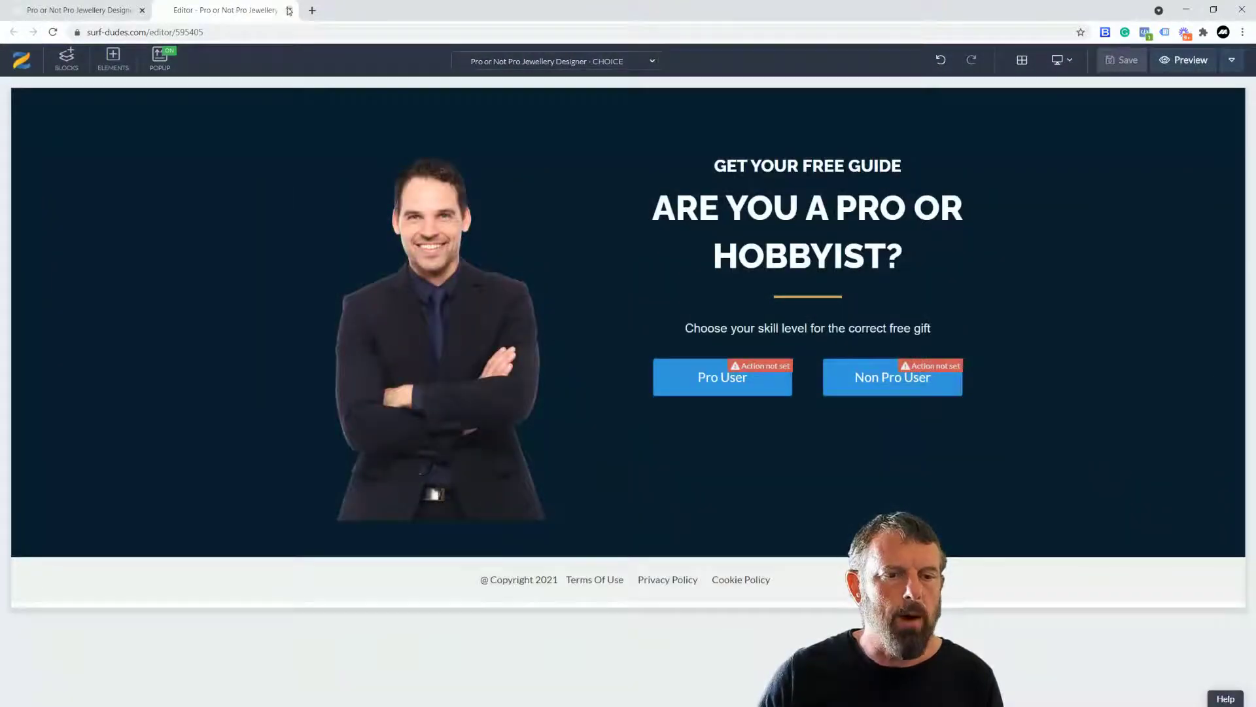
click(289, 10)
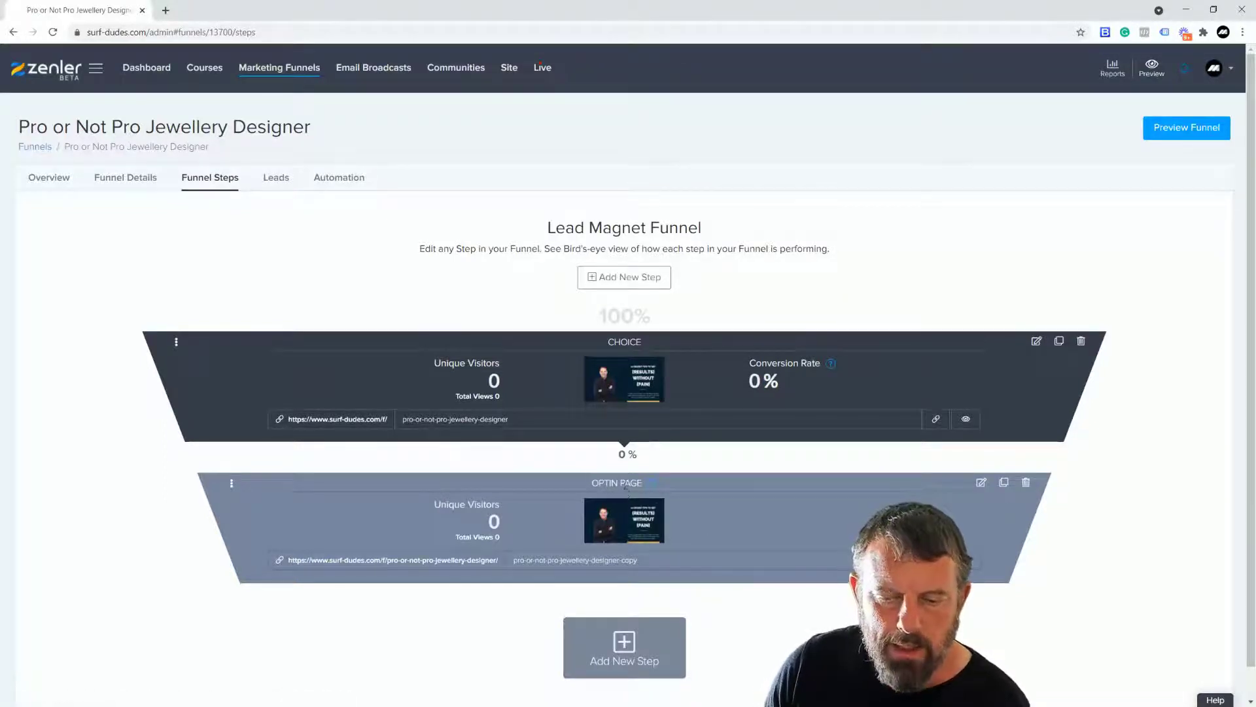
- Rename the second funnel step to "PRO Optin Page" and open that page in the editor
click(638, 485)
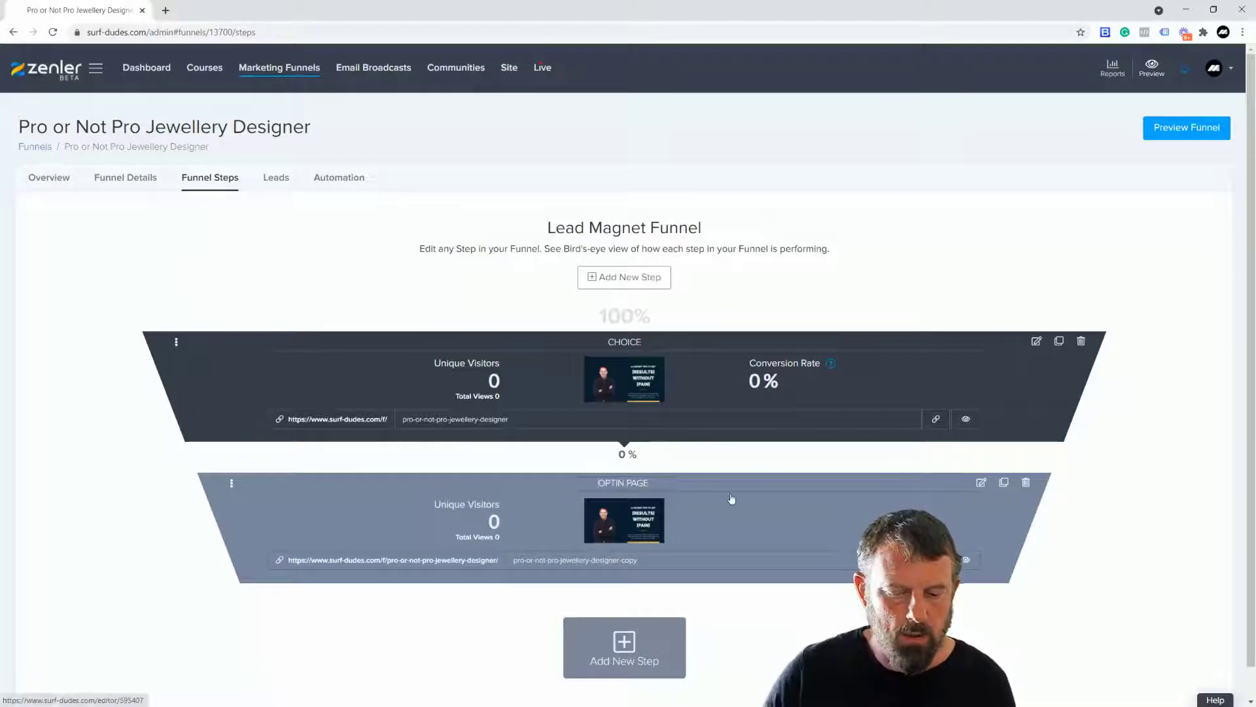
text(PRO)
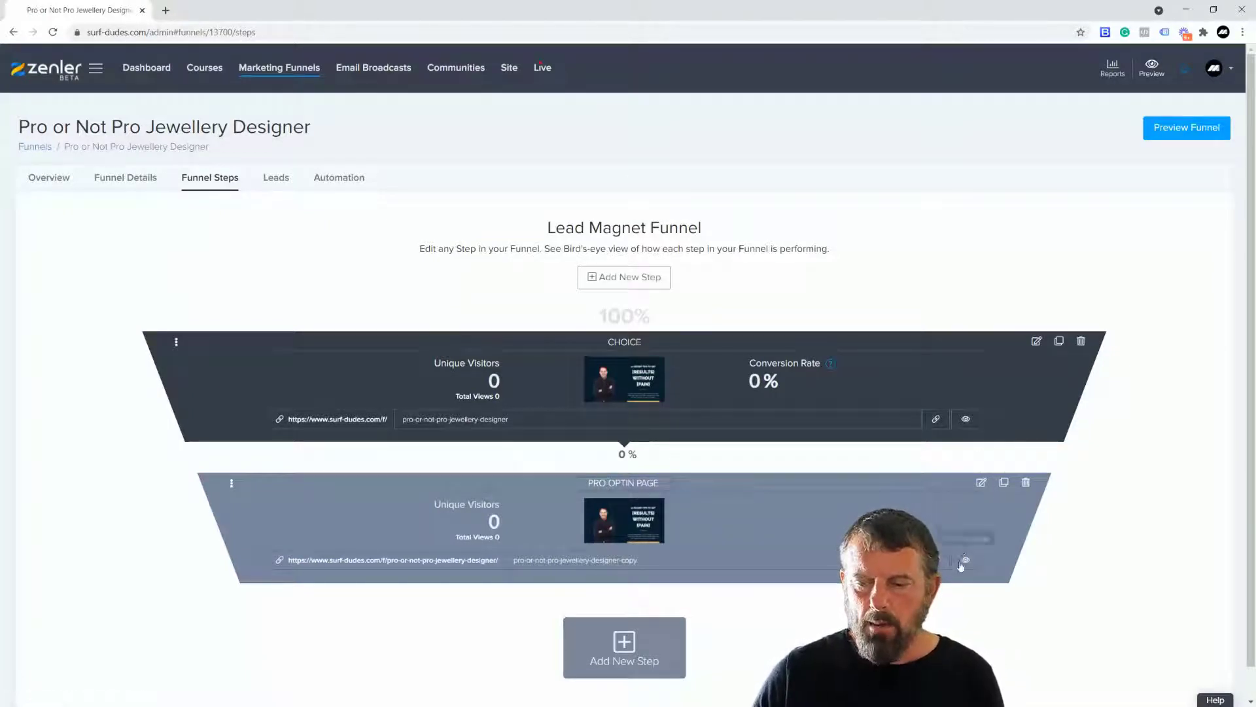
click(982, 484)
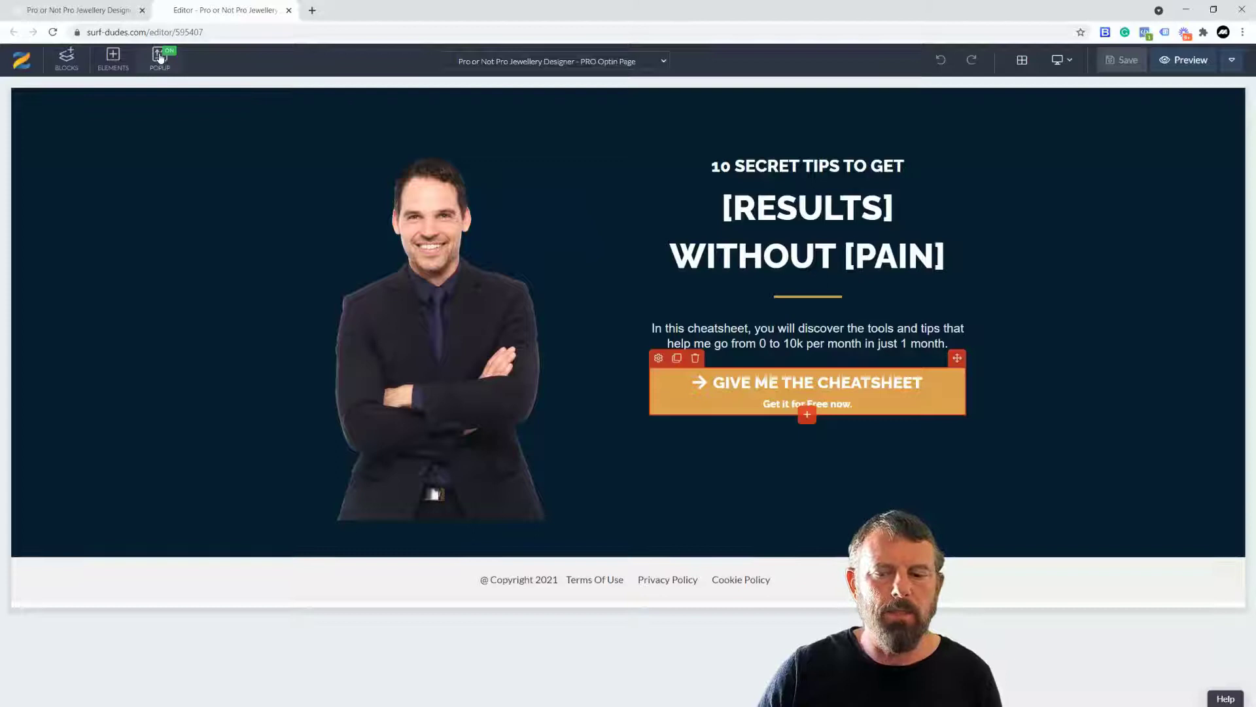
- Replace the small heading "10 Secret Tips to Get" with "PRO USER"
click(775, 171)
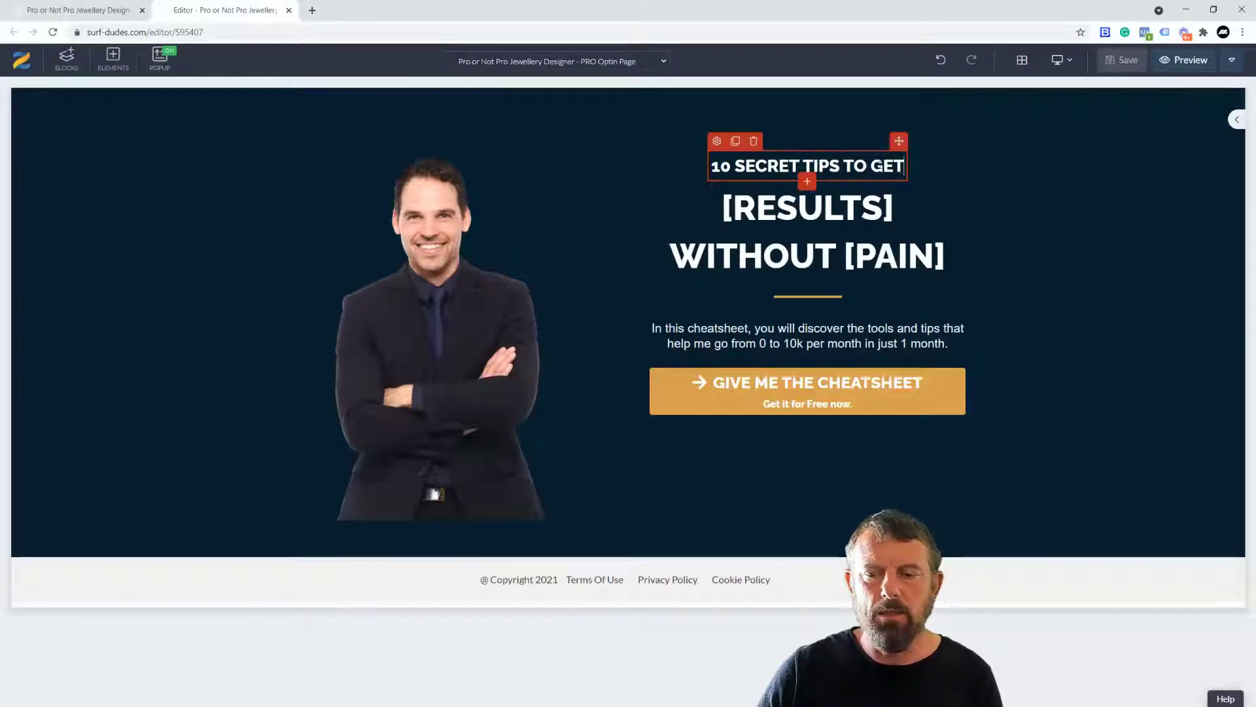
drag(904, 166, 720, 166)
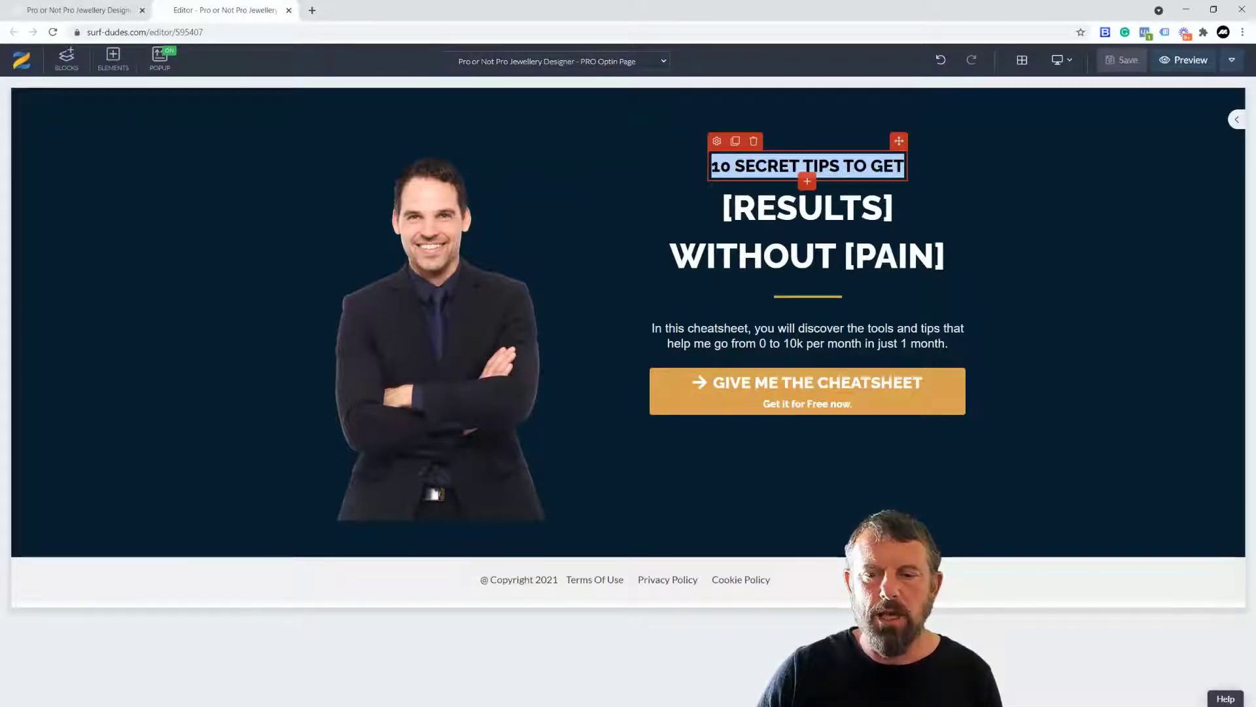
text(PRO USER)
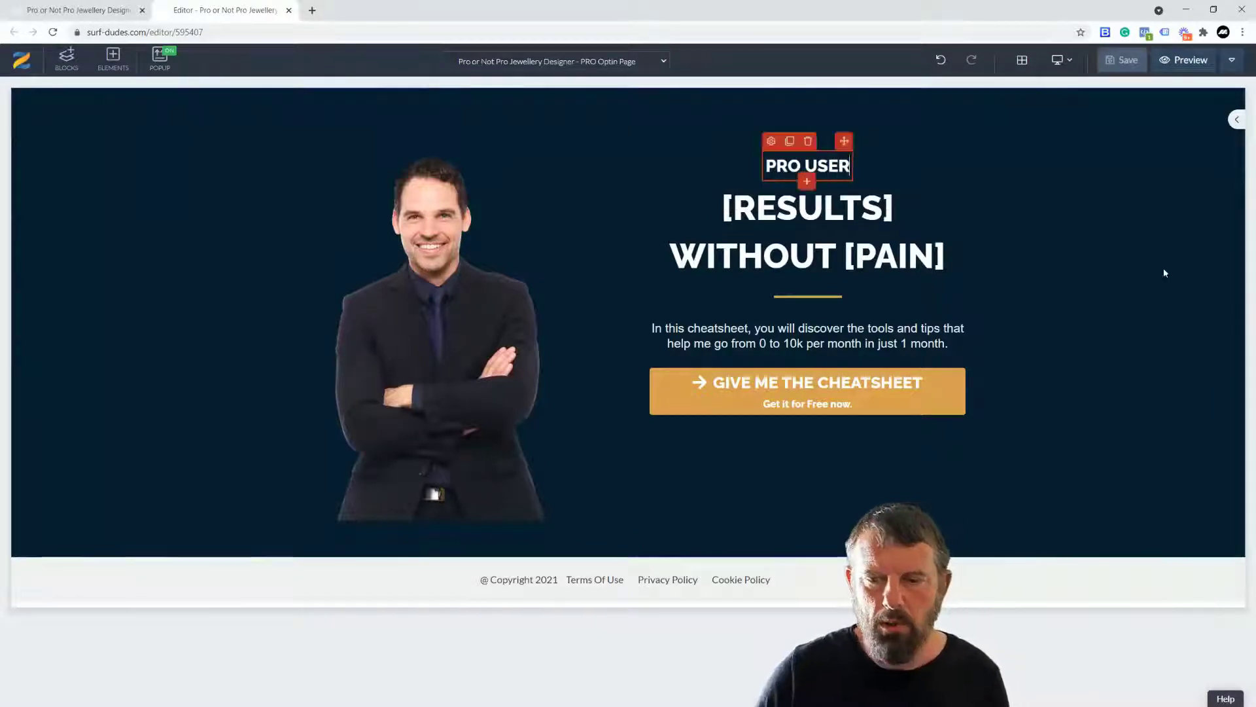
- Change the main headline to "SIGN UP FOR YOUR FREE GIFT!" and delete the cheatsheet description below it
drag(945, 257, 725, 216)
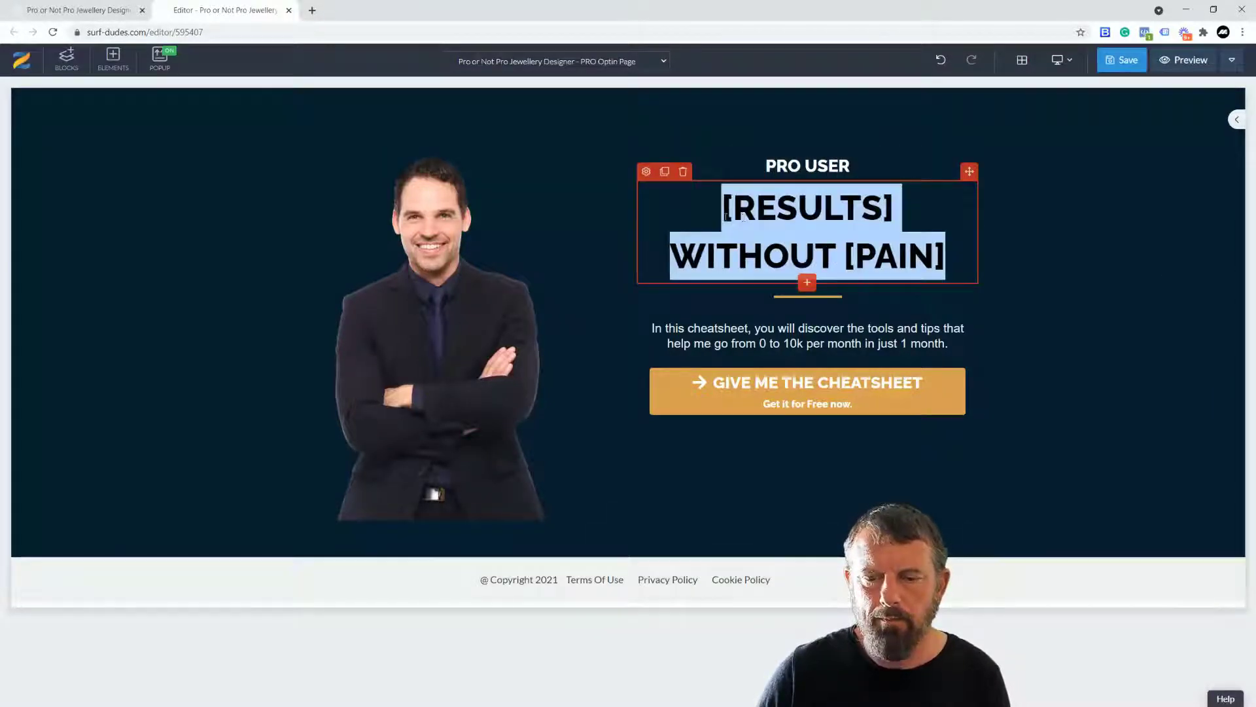
text(SIG)
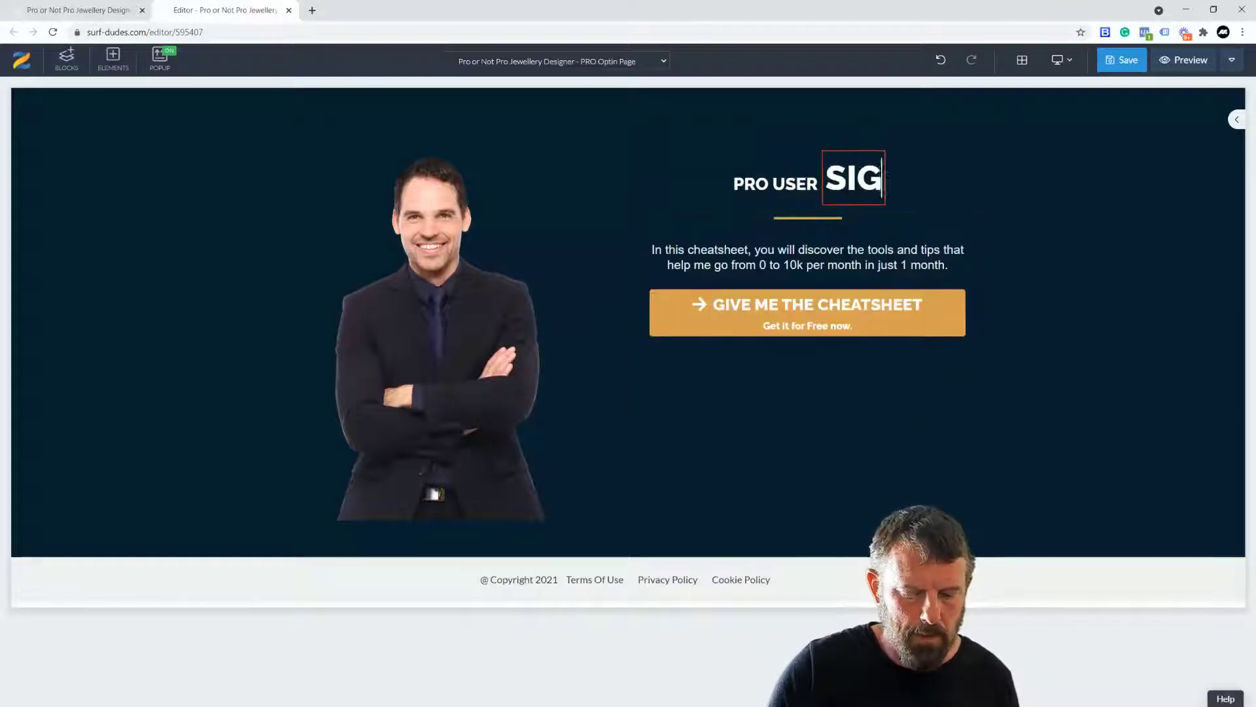
text(N UP FOR )
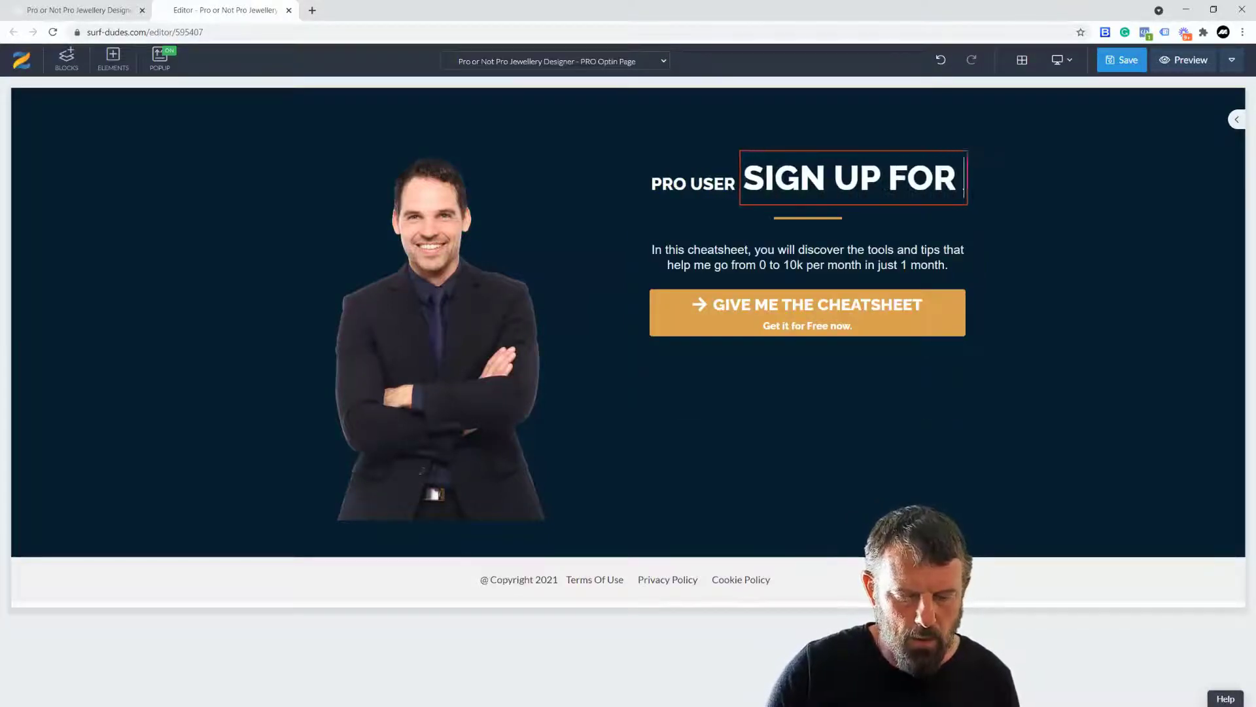
text(YOUR FR)
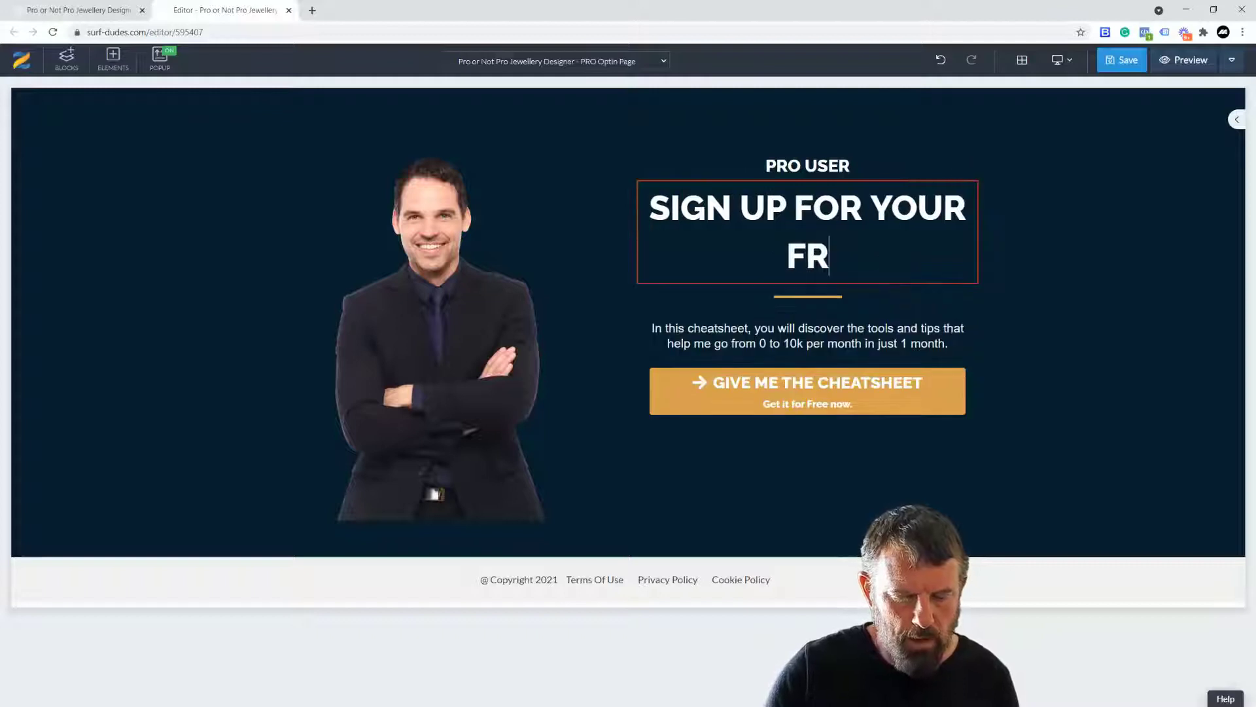
text(EE GIFT)
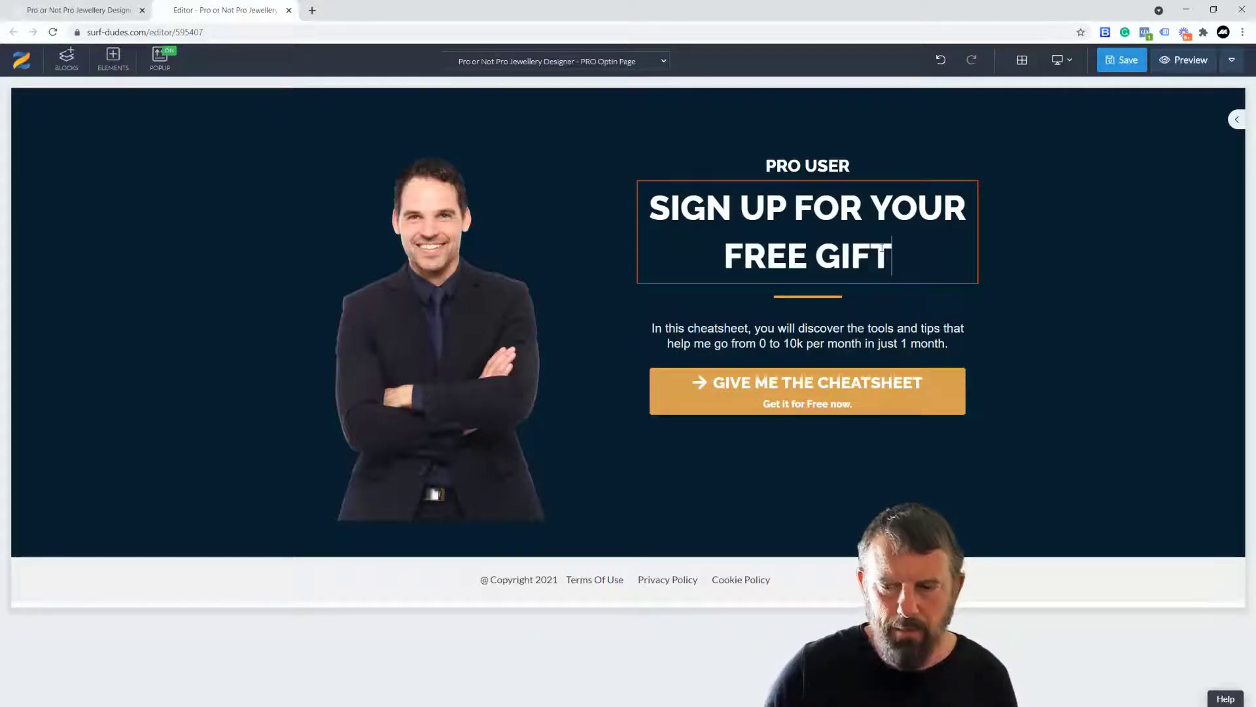
text(!)
click(802, 343)
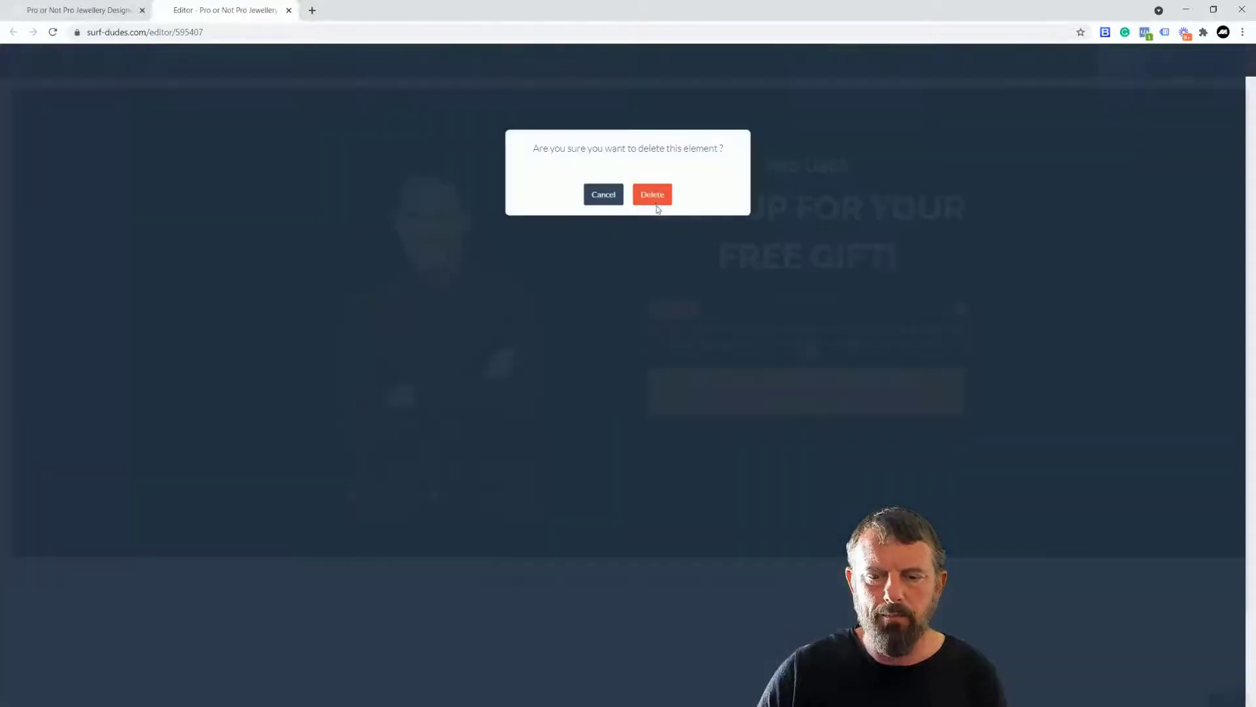
click(654, 195)
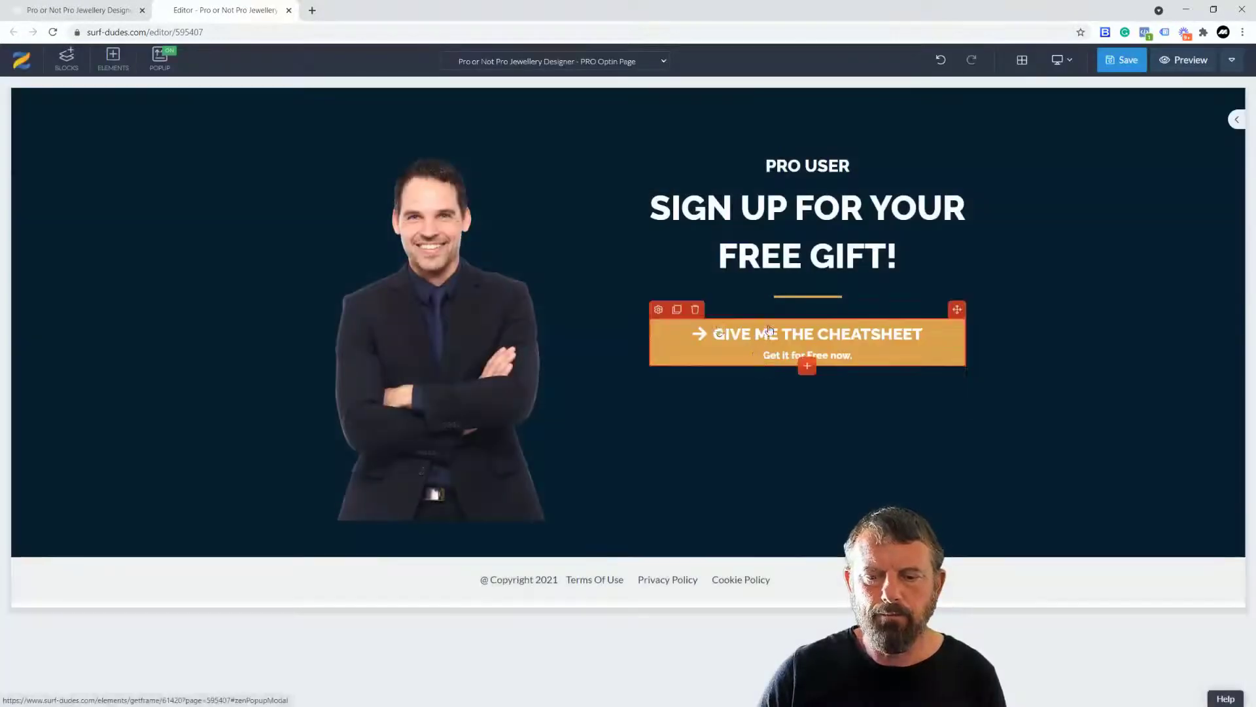
- Set the orange button's text to "PRO PDF" and accept the page's SEO settings with the title "PRO Optin Page"
click(656, 311)
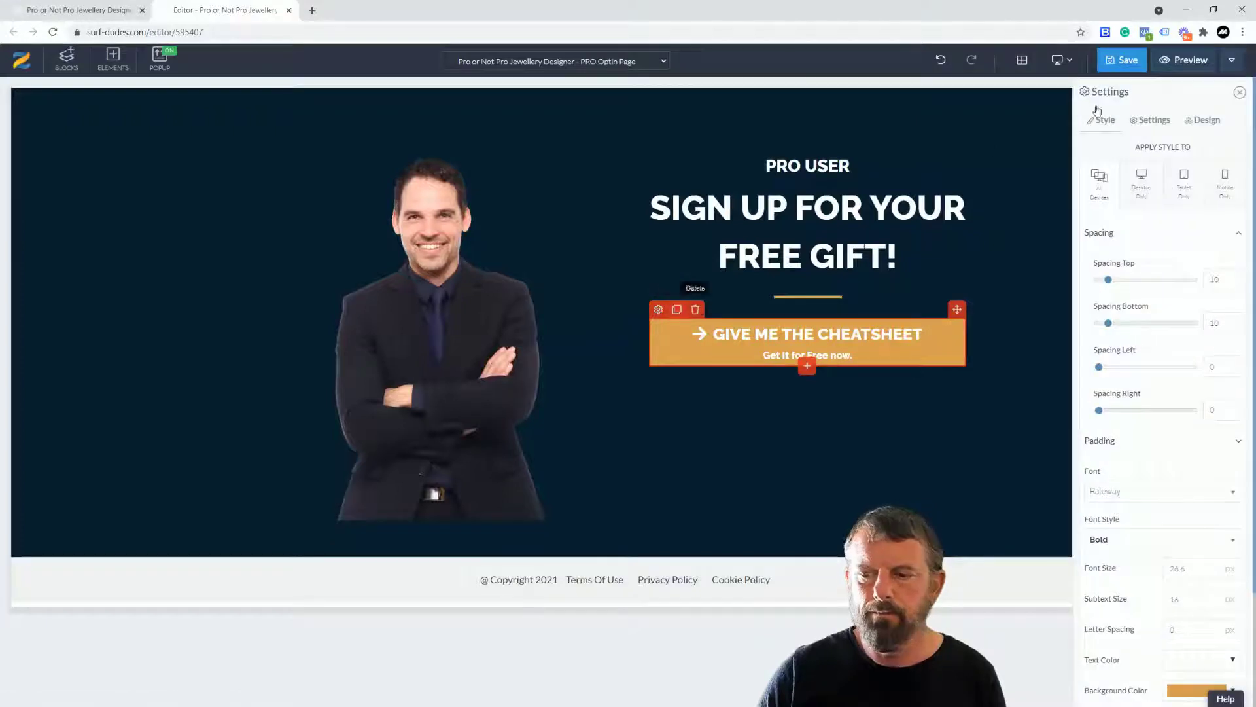
click(1153, 121)
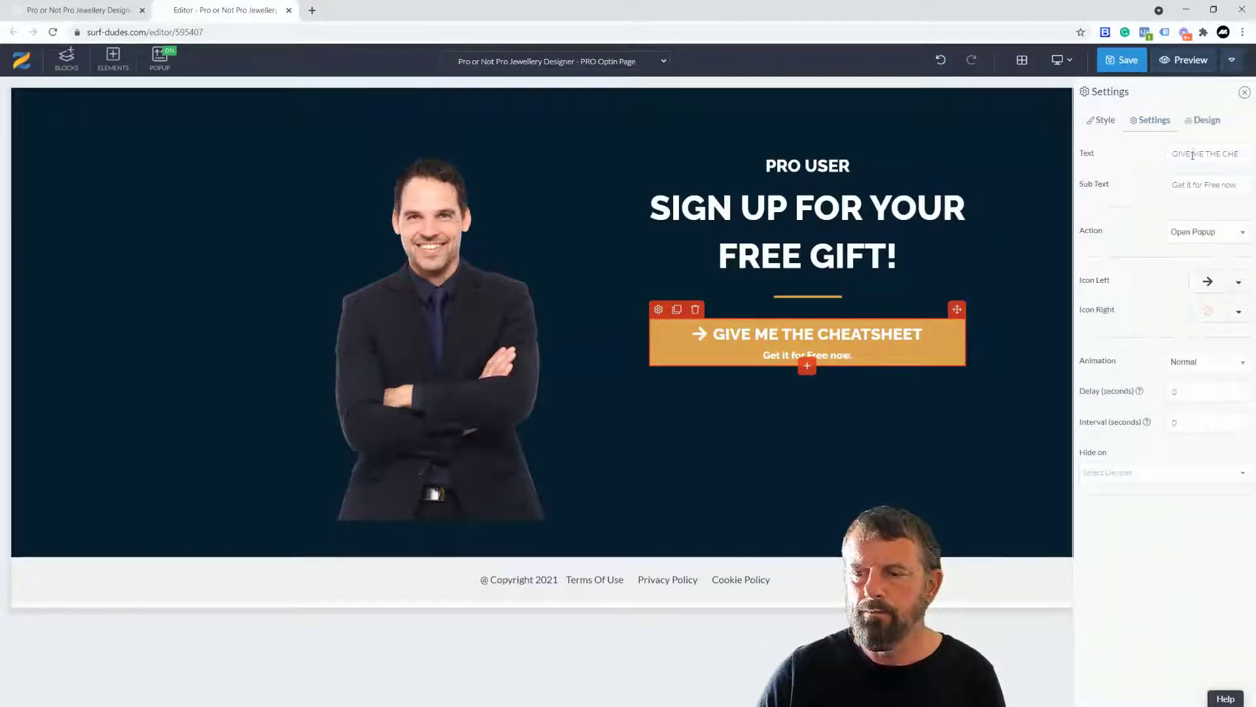
drag(1180, 156, 1188, 165)
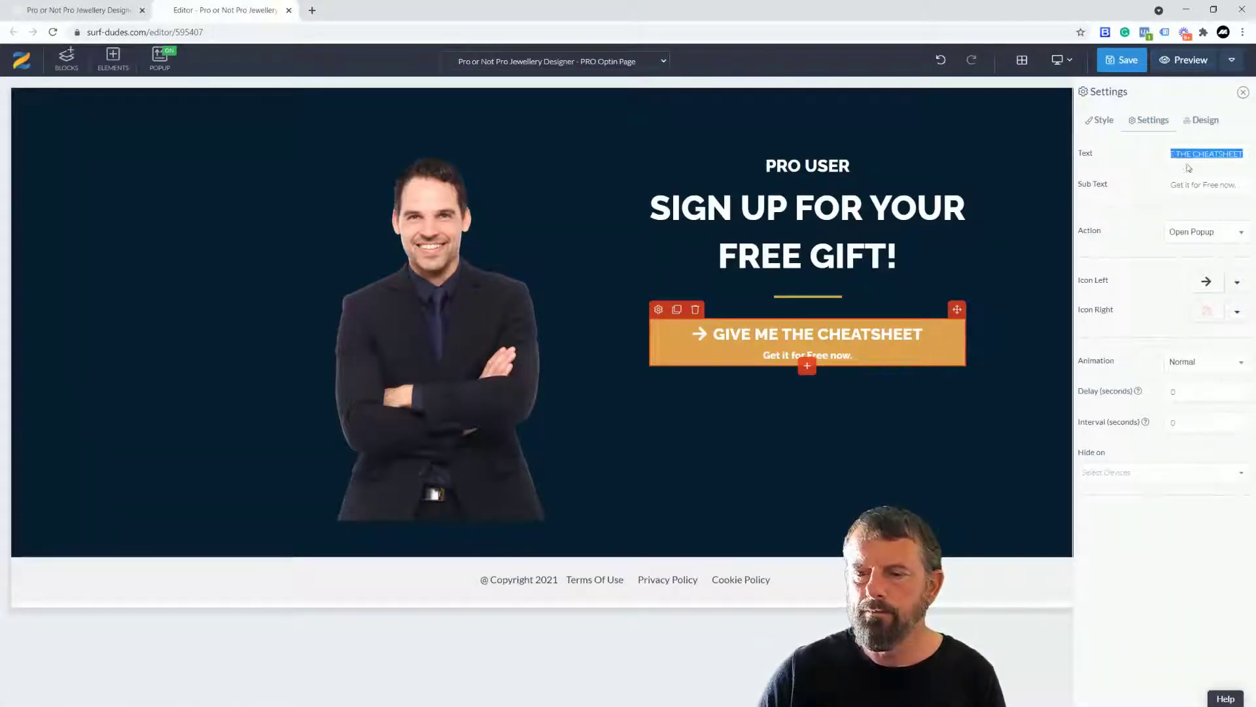
text(PRO)
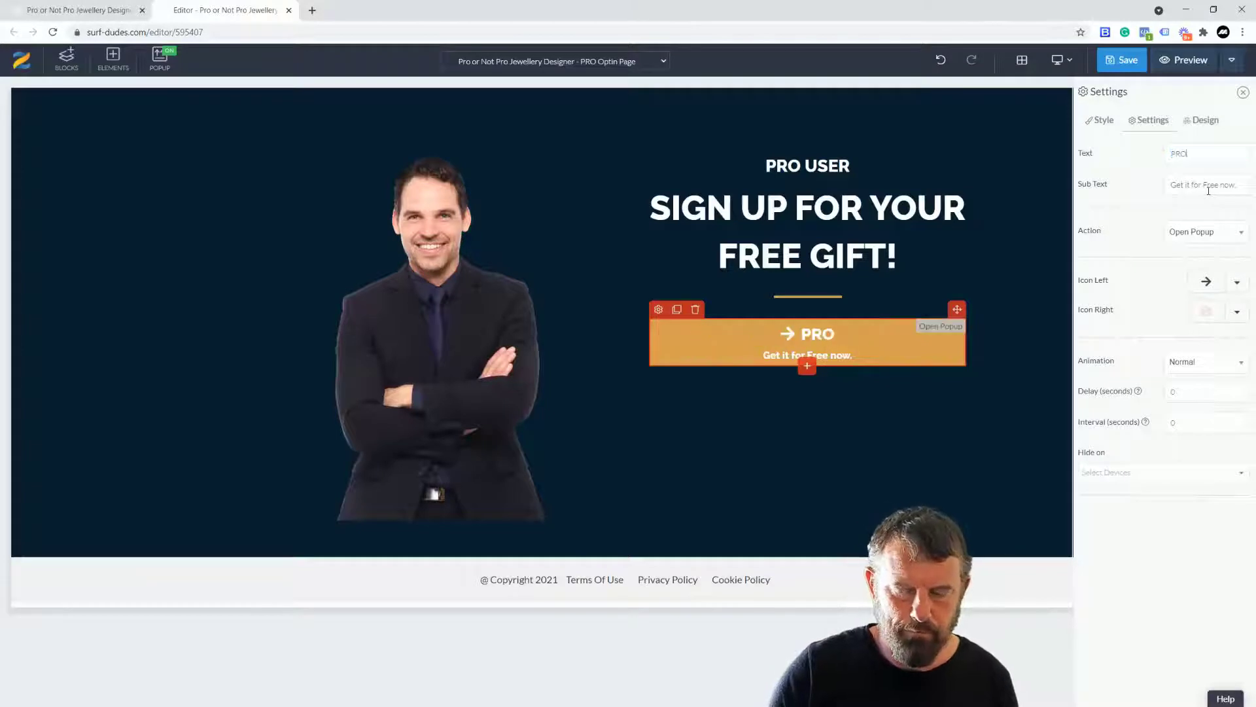
text( PDF)
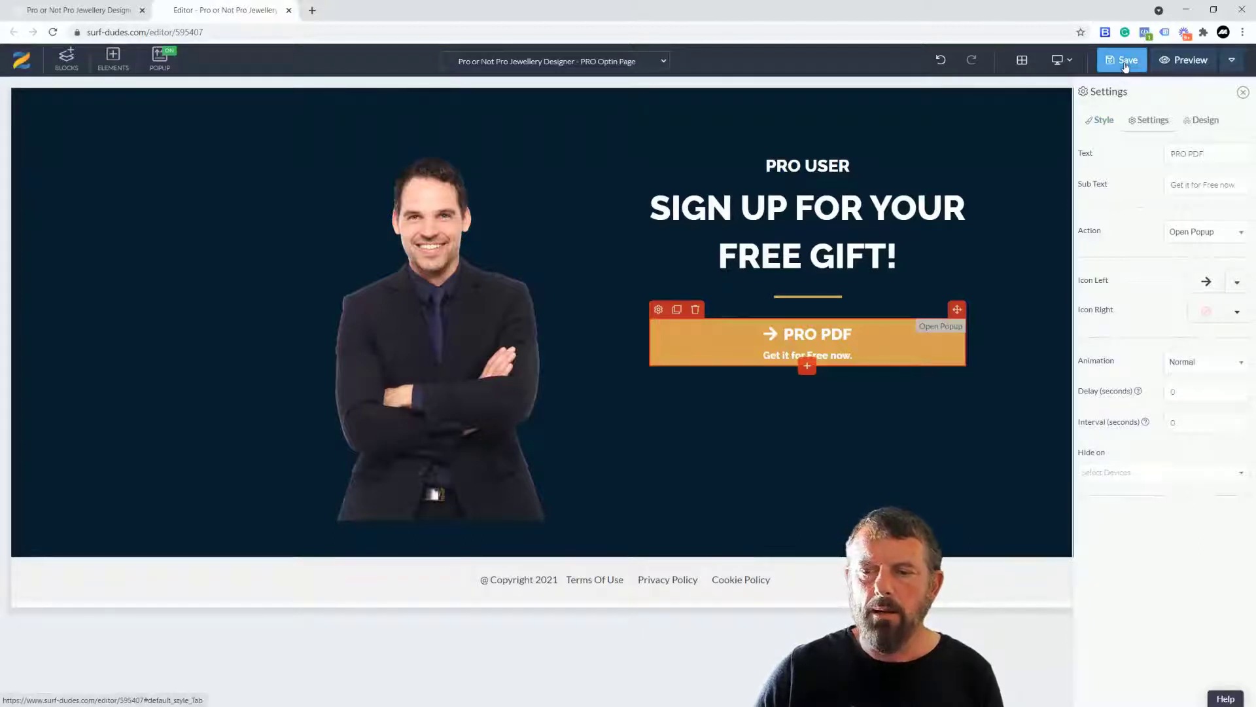
key(ctrl+s)
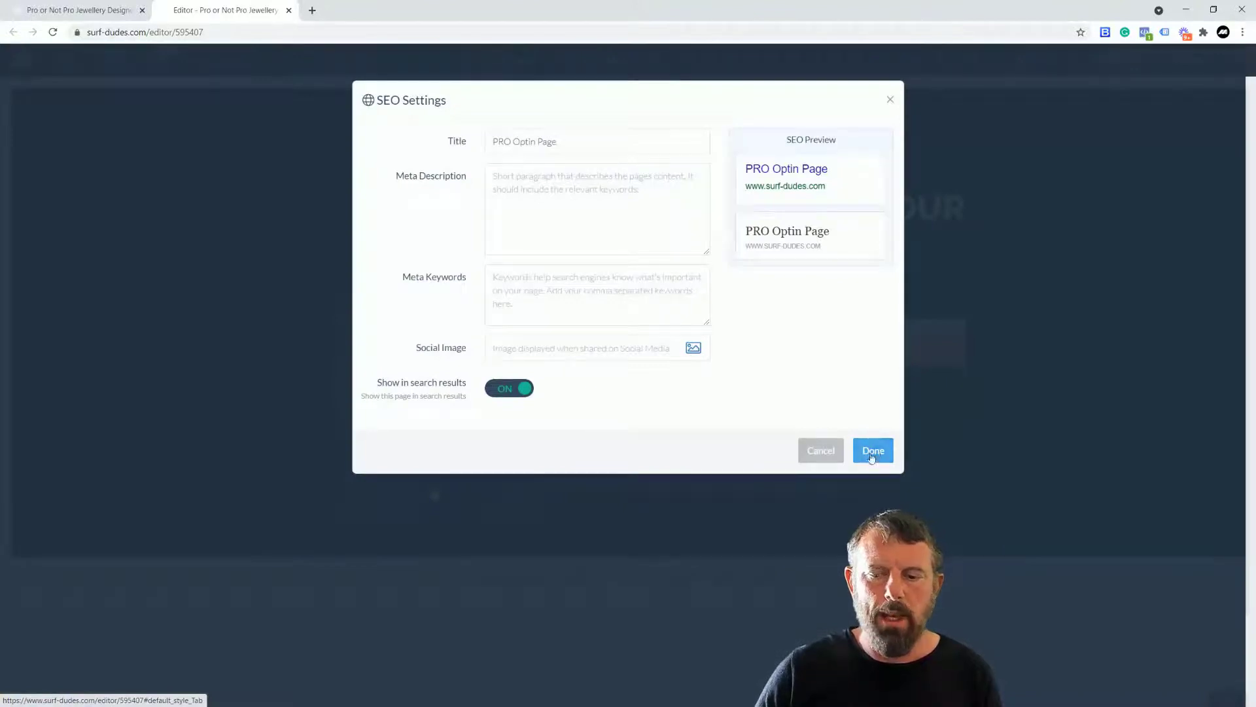
click(874, 450)
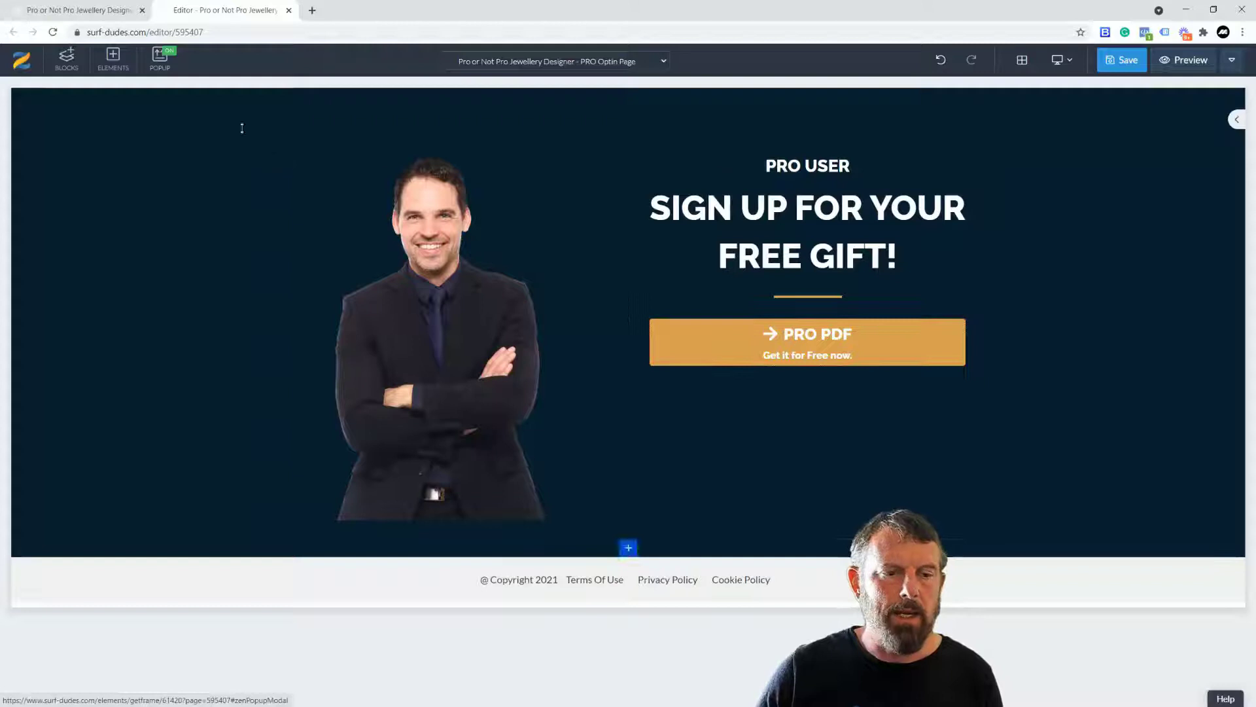
- Save and preview the PRO opt-in page, checking the sign-up popup that its PRO PDF button opens
click(160, 60)
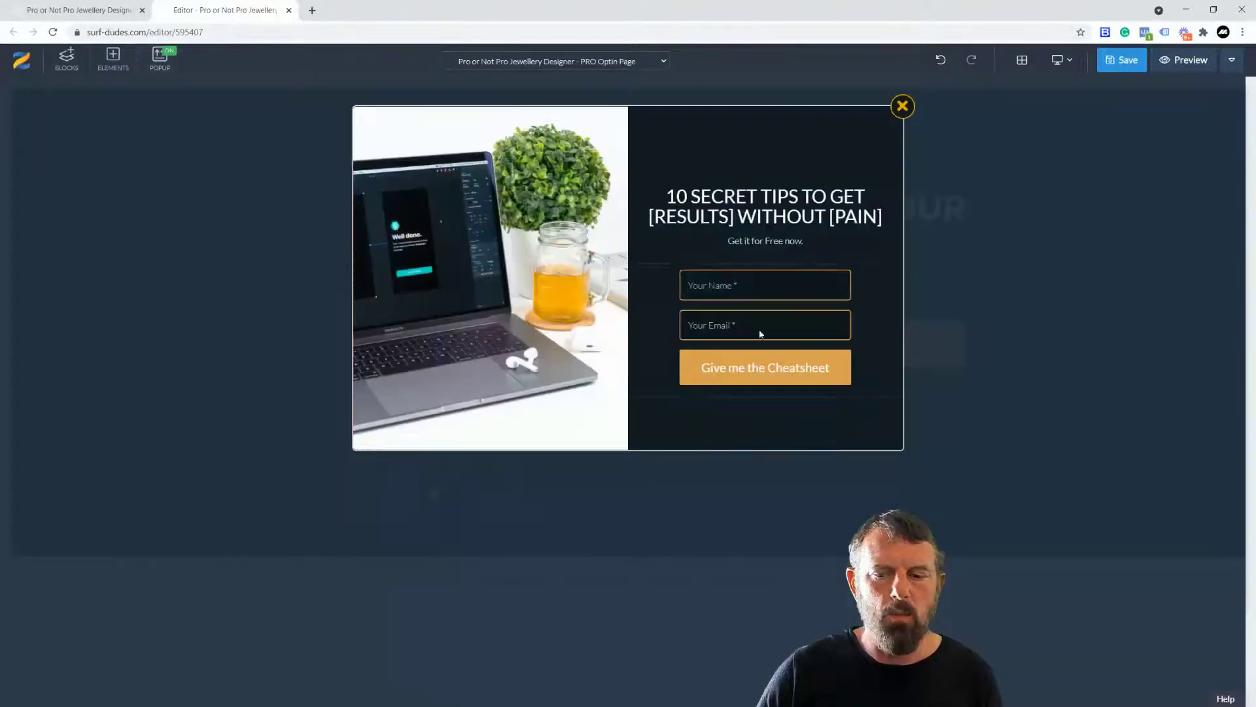
click(902, 106)
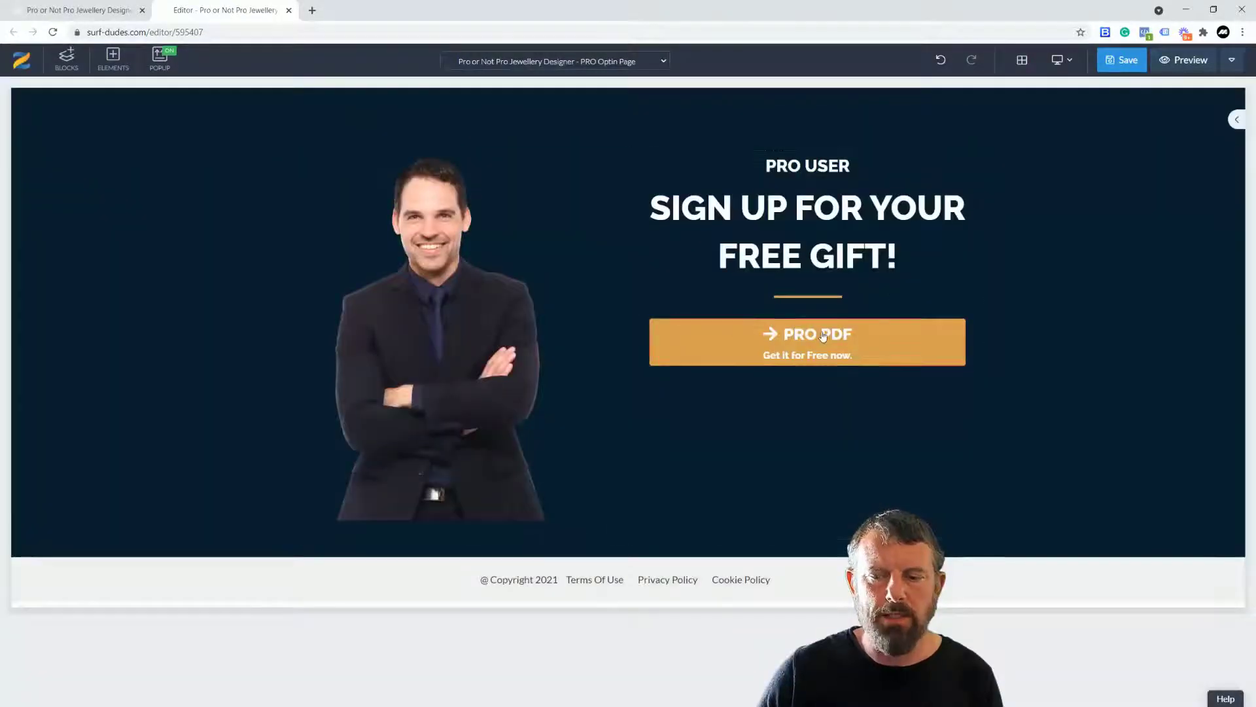
click(1172, 63)
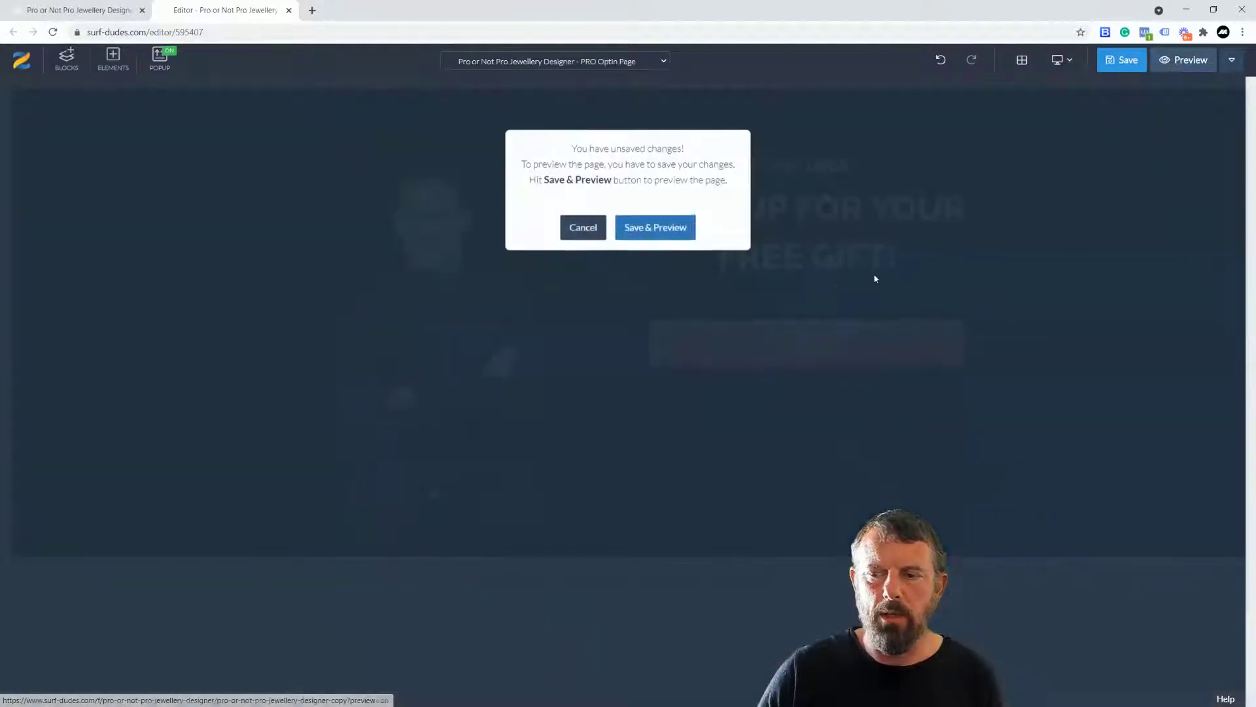
click(646, 229)
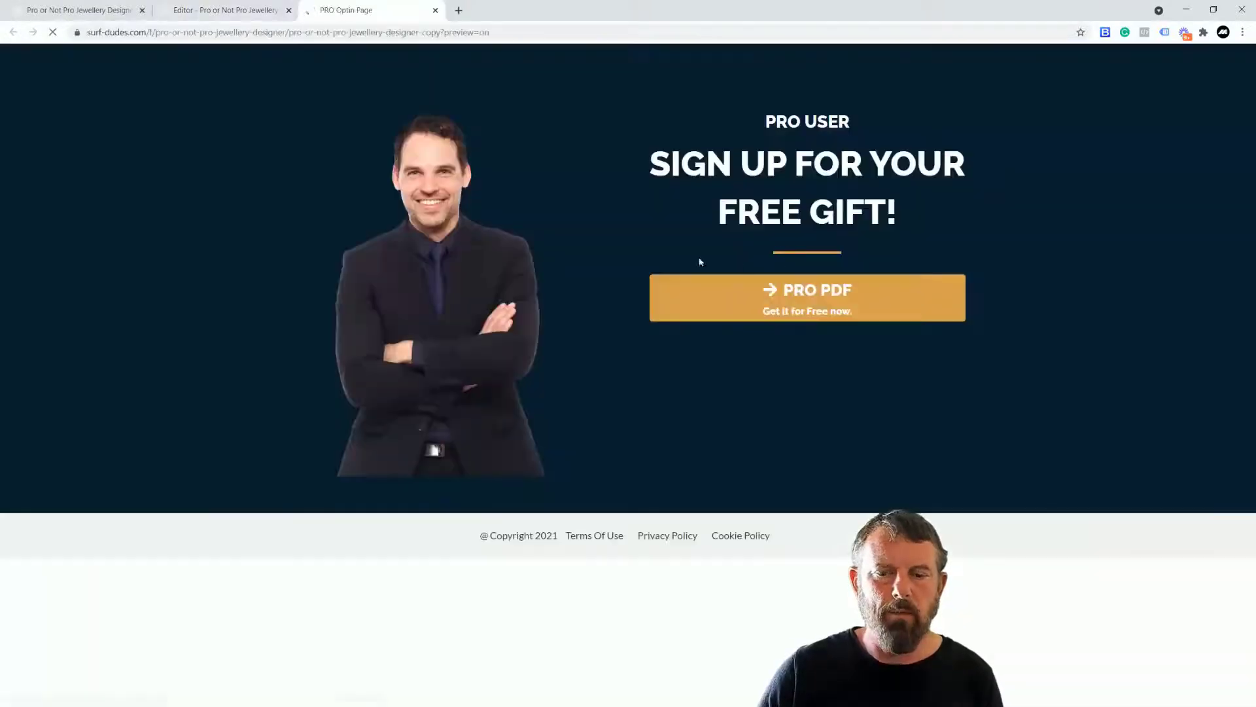
click(811, 312)
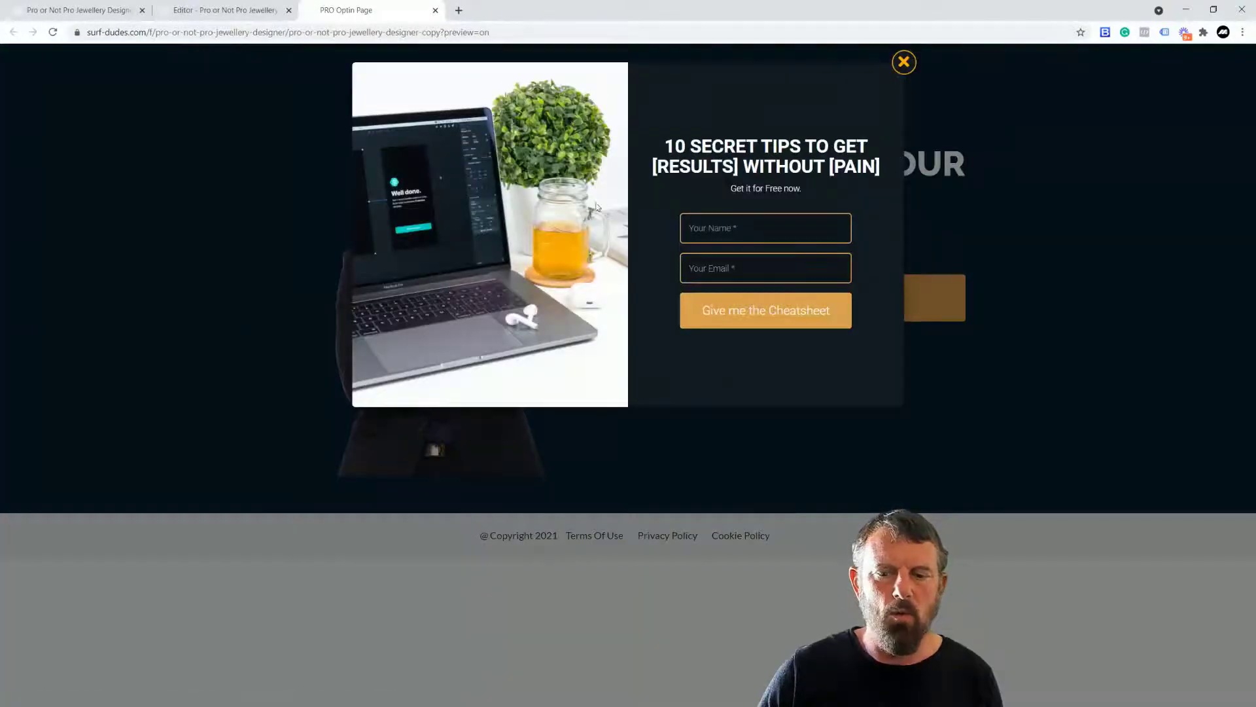
click(903, 63)
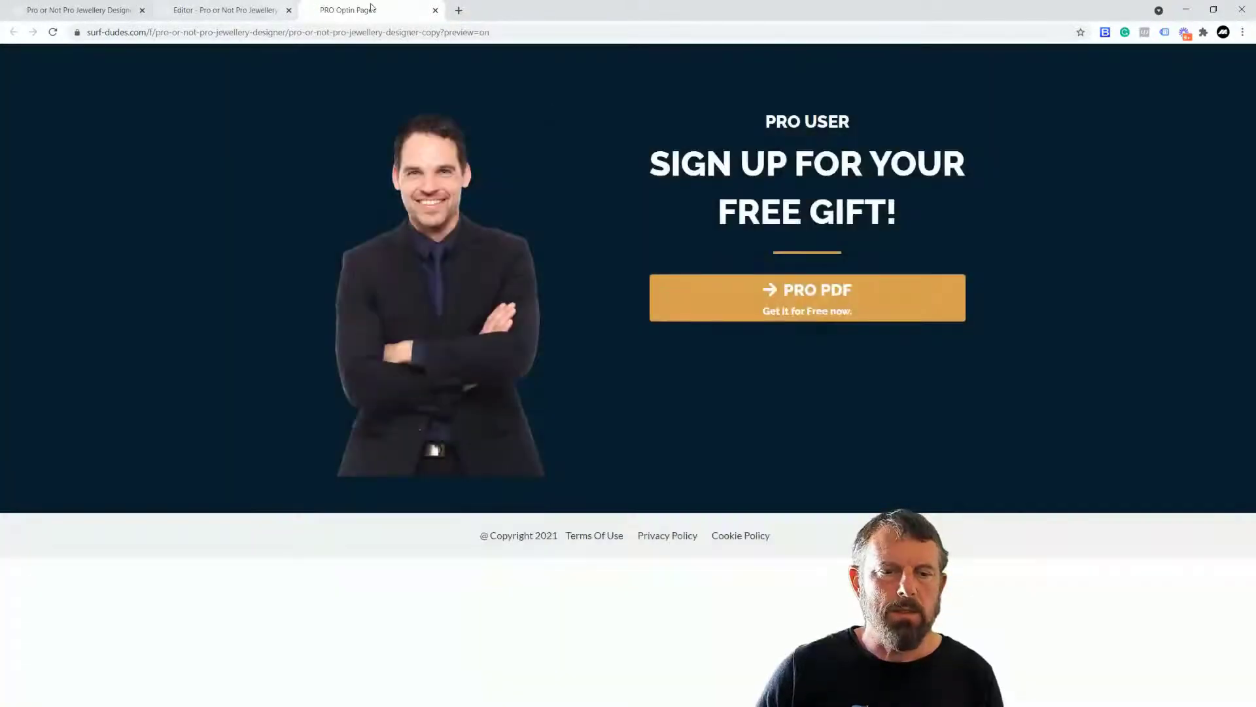
- Return to the page editor and change the sign-up popup's heading to "PRO USER GUIDE"
click(226, 10)
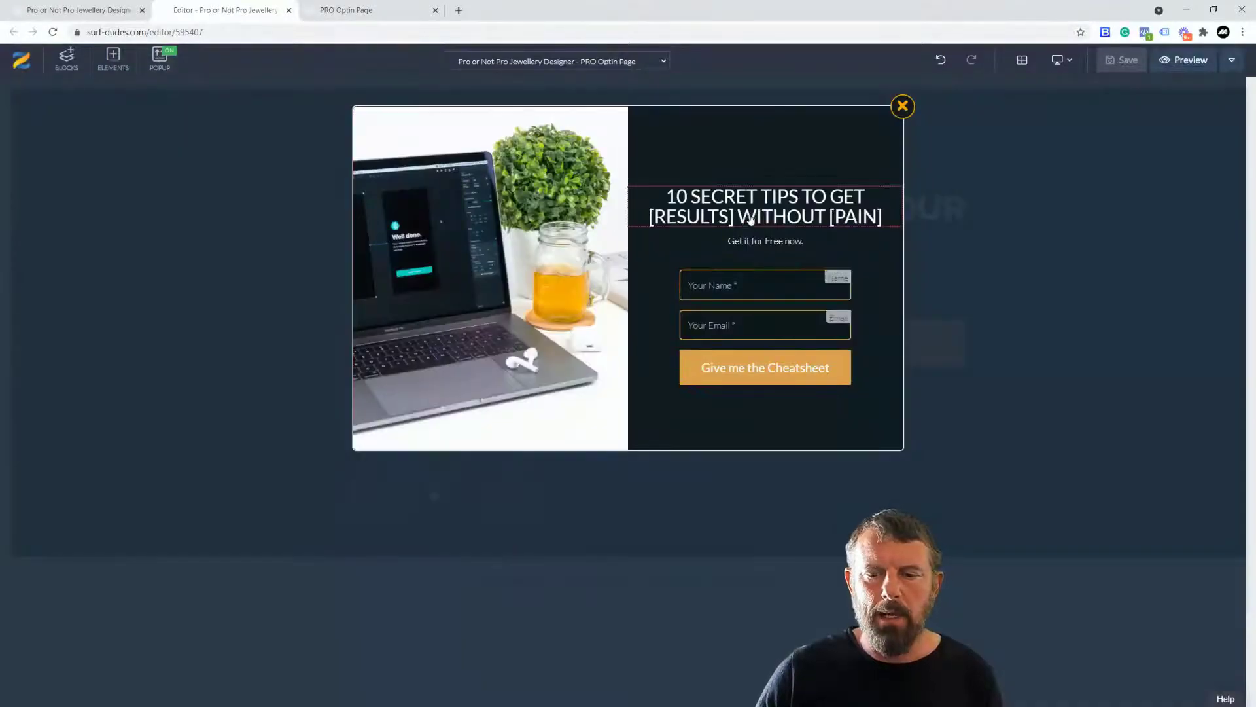
click(807, 211)
drag(890, 216, 666, 197)
text(PRO U)
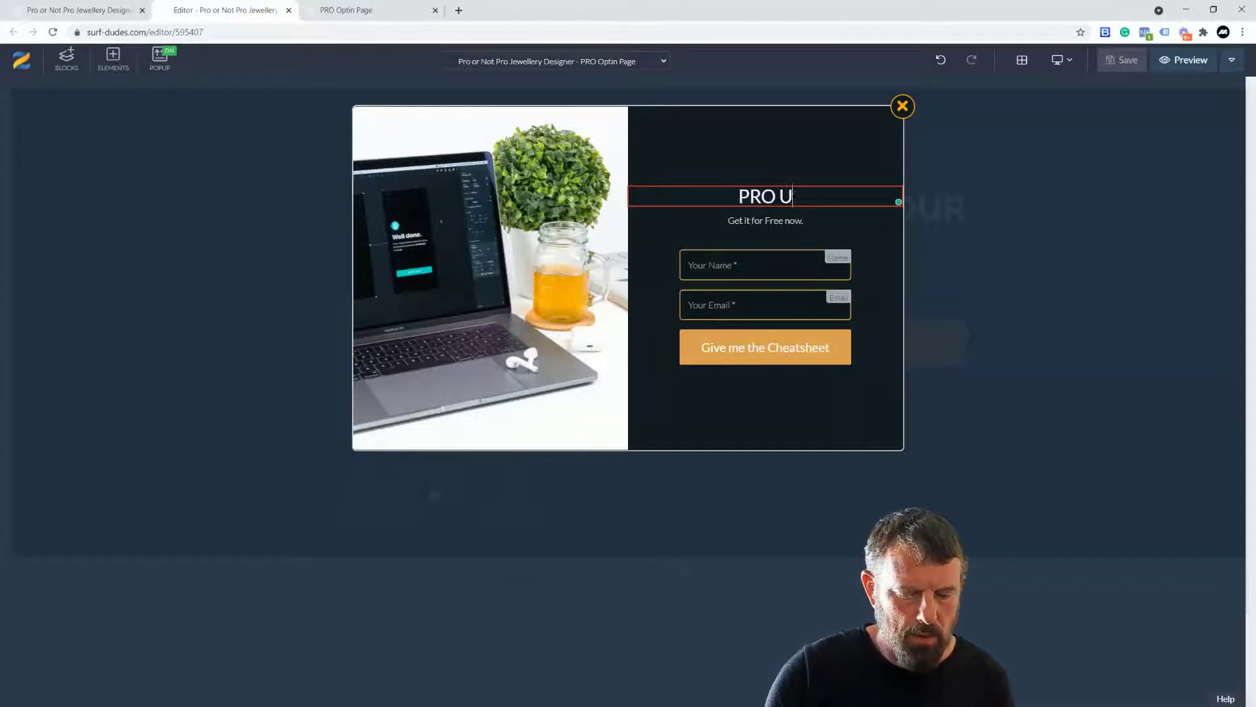
text(SER GUIDE)
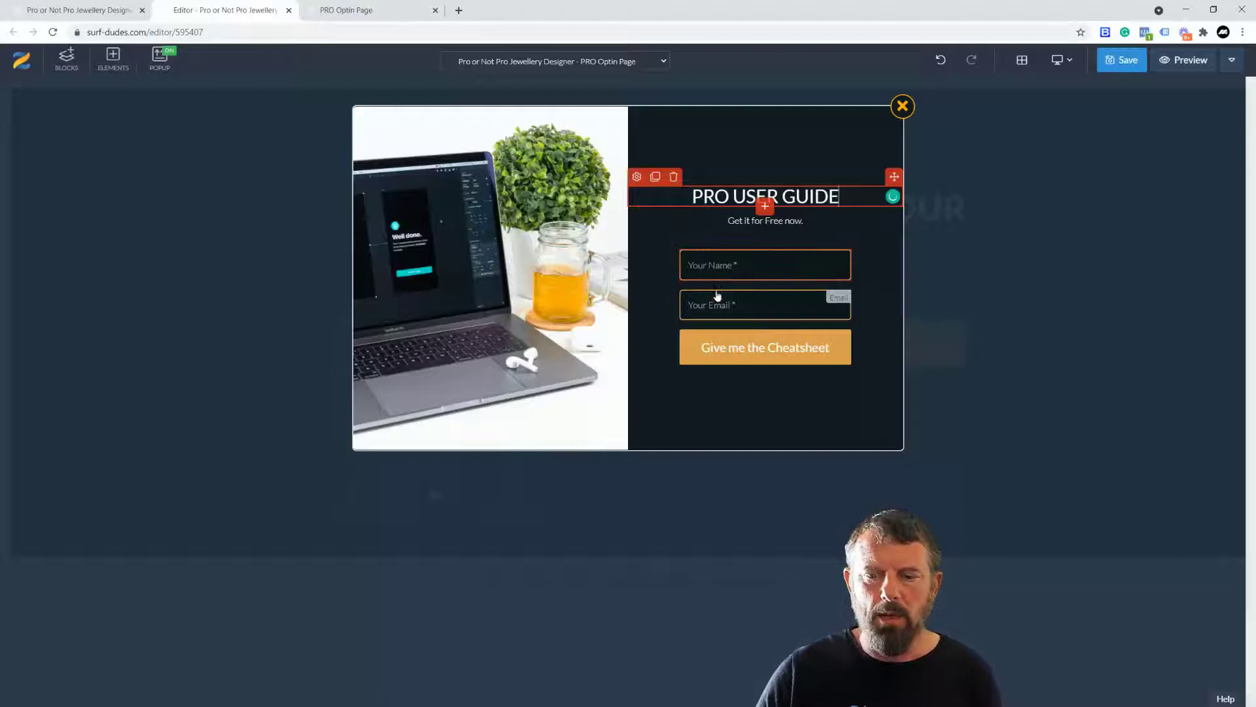
- Change the sign-up popup's submit button text to "Get the Pro Sheet PDF"
click(702, 348)
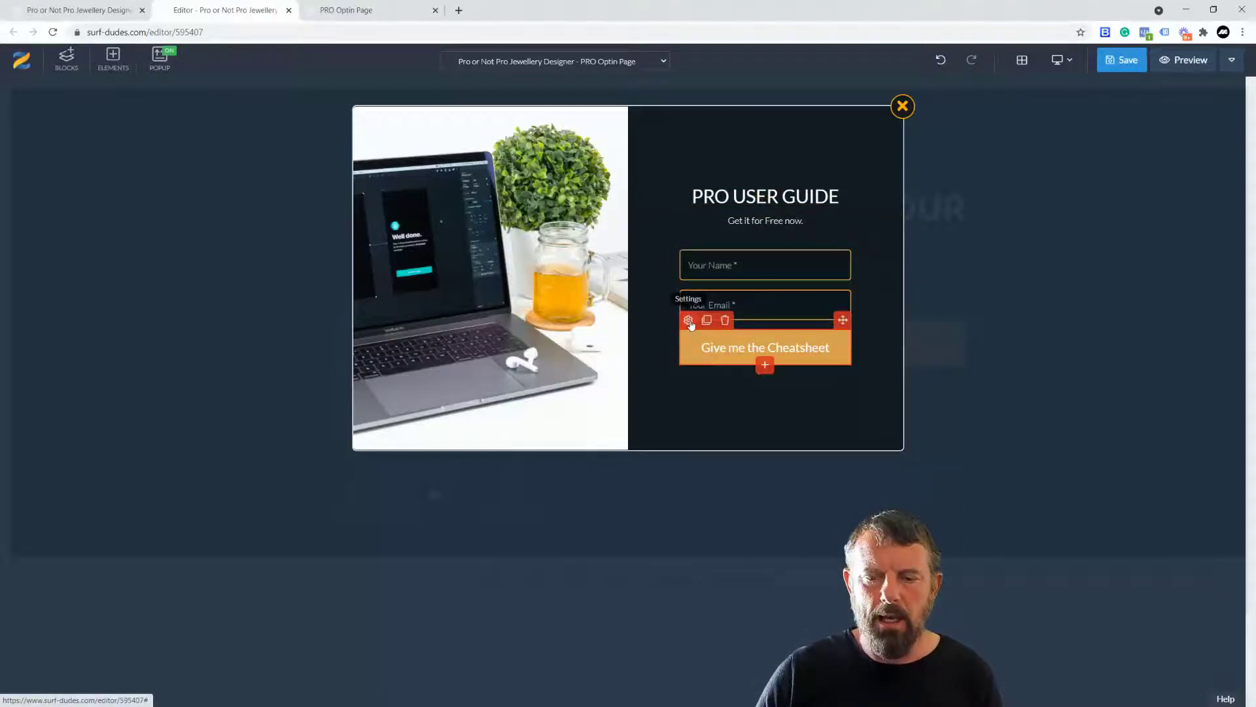
click(689, 321)
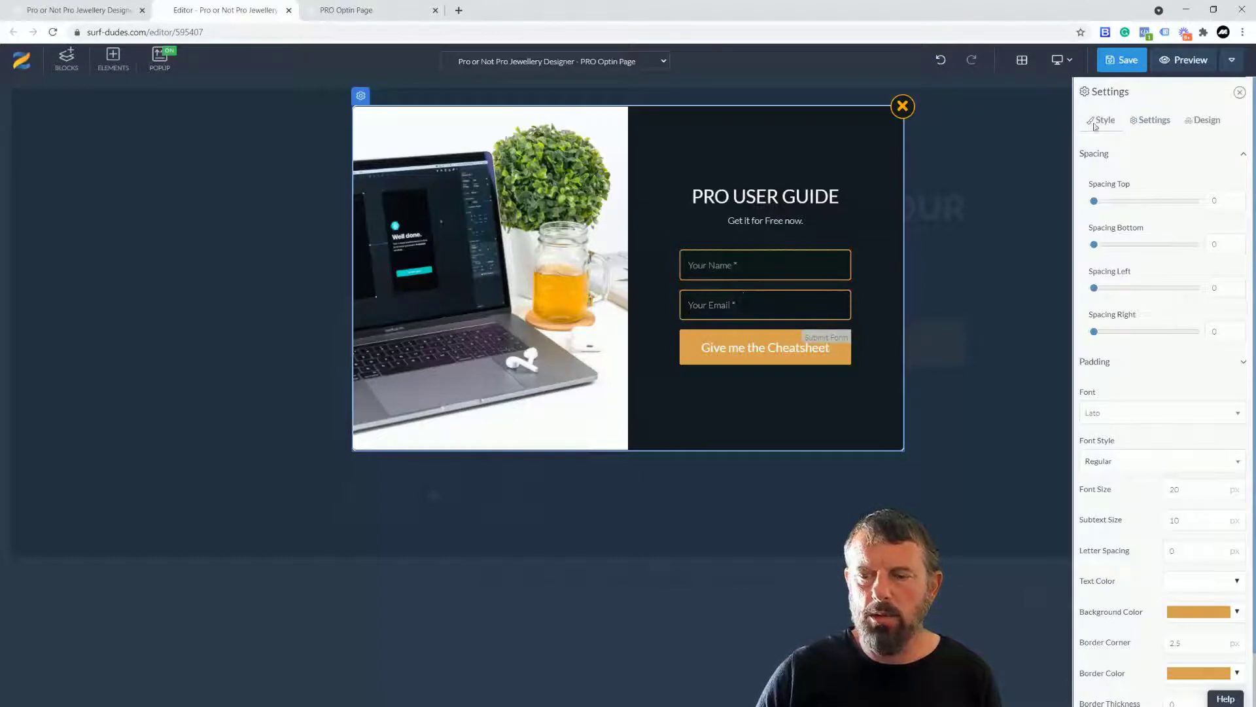
click(1155, 121)
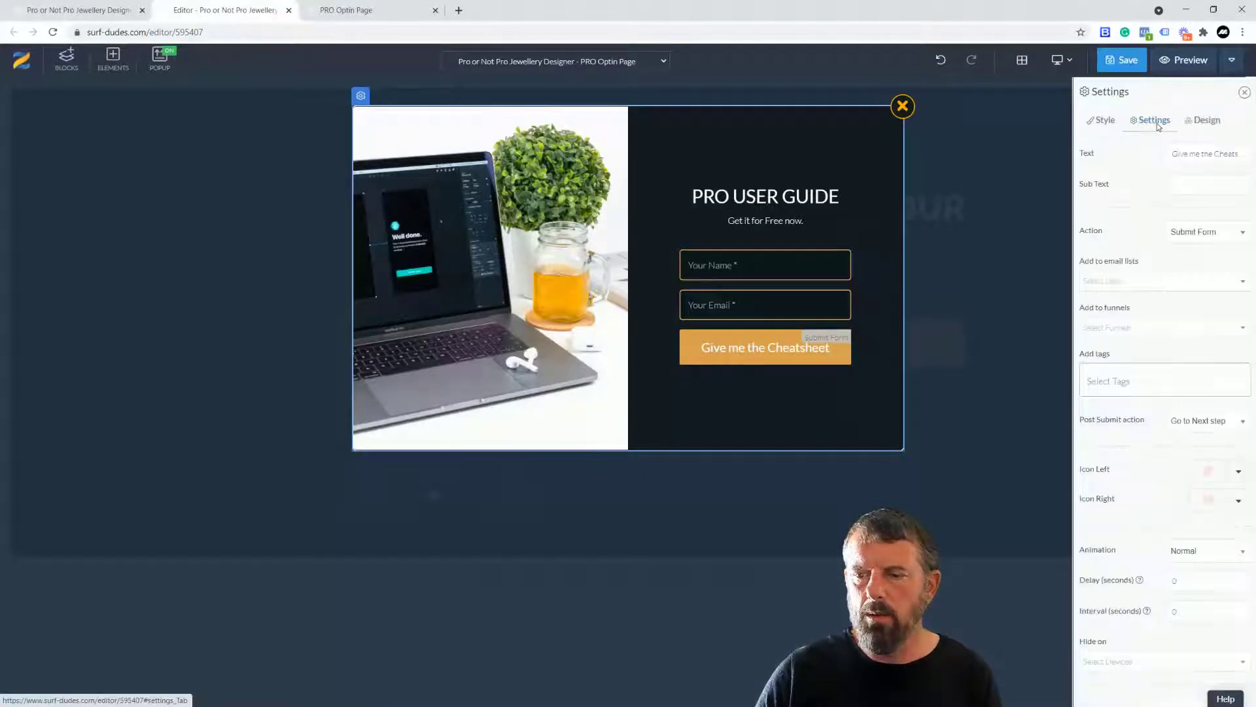
click(1185, 154)
key(ctrl+a)
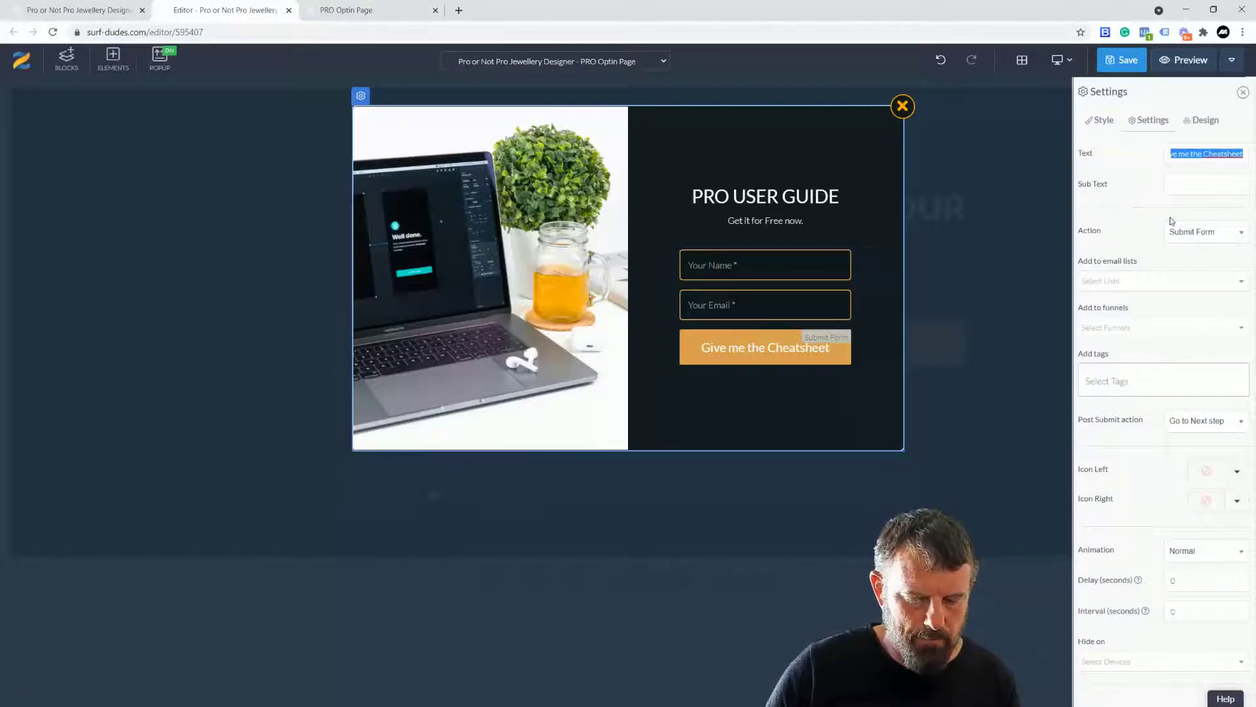
text(G)
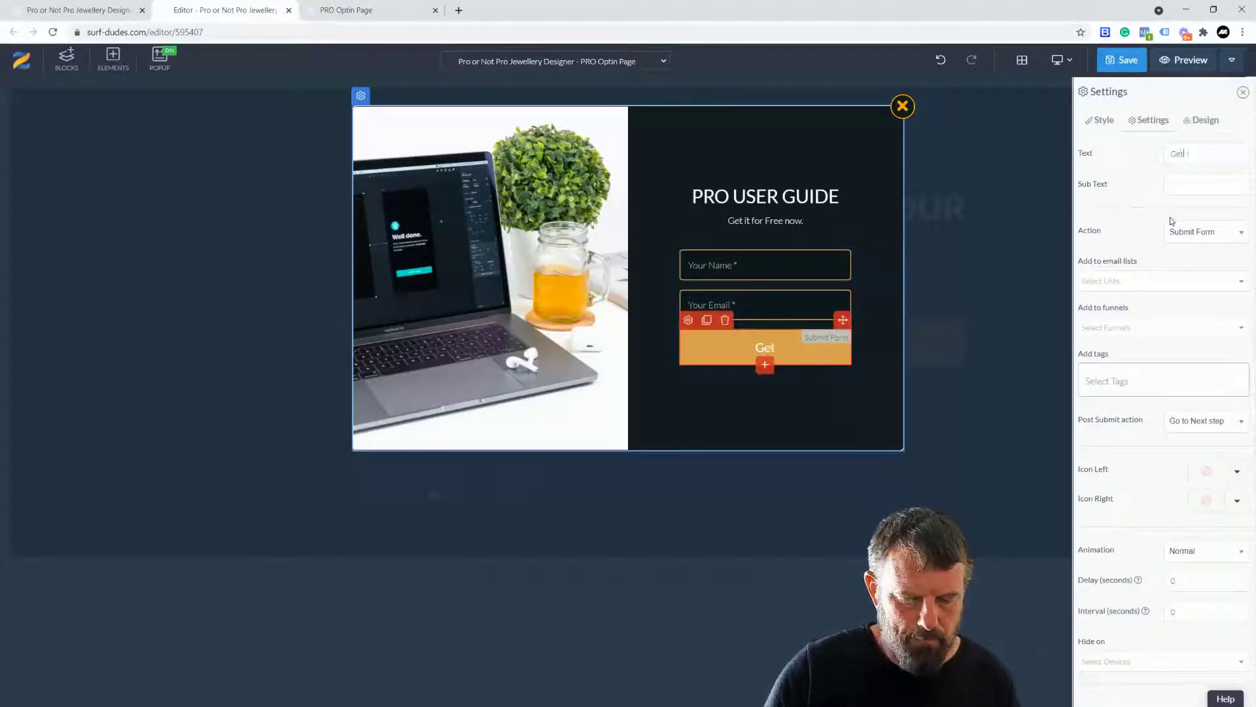
text(o)
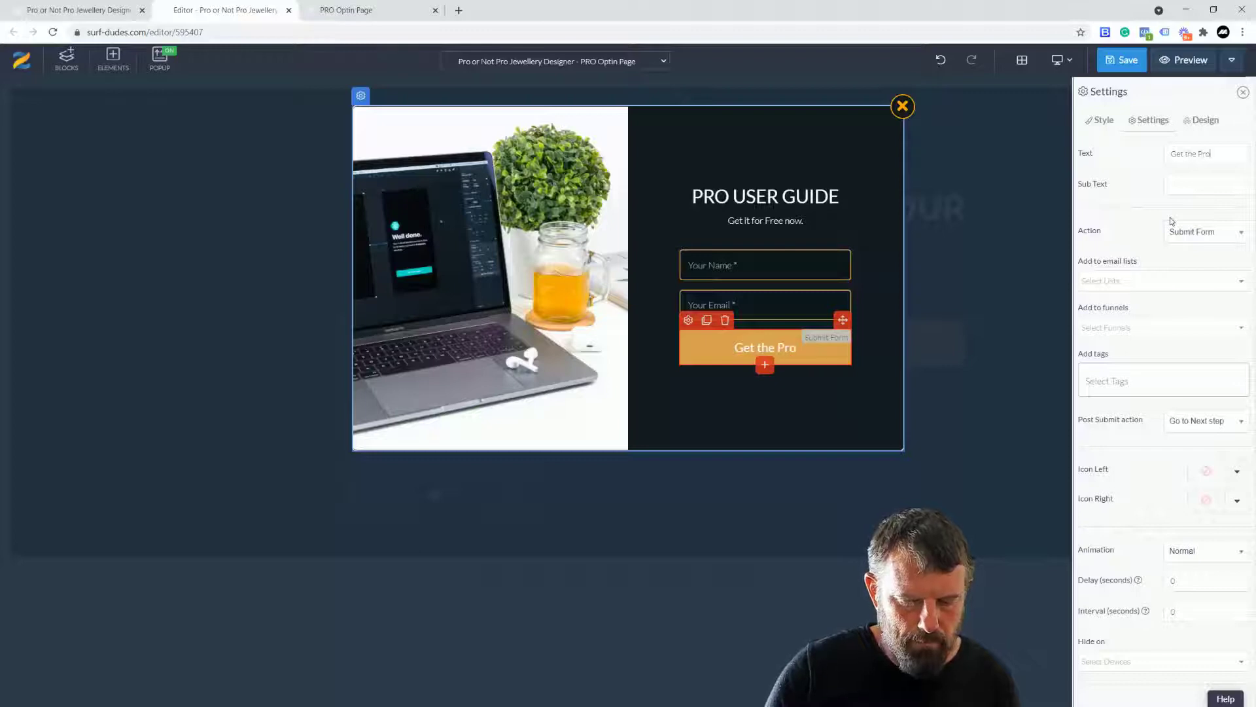
text( Sheet PDF)
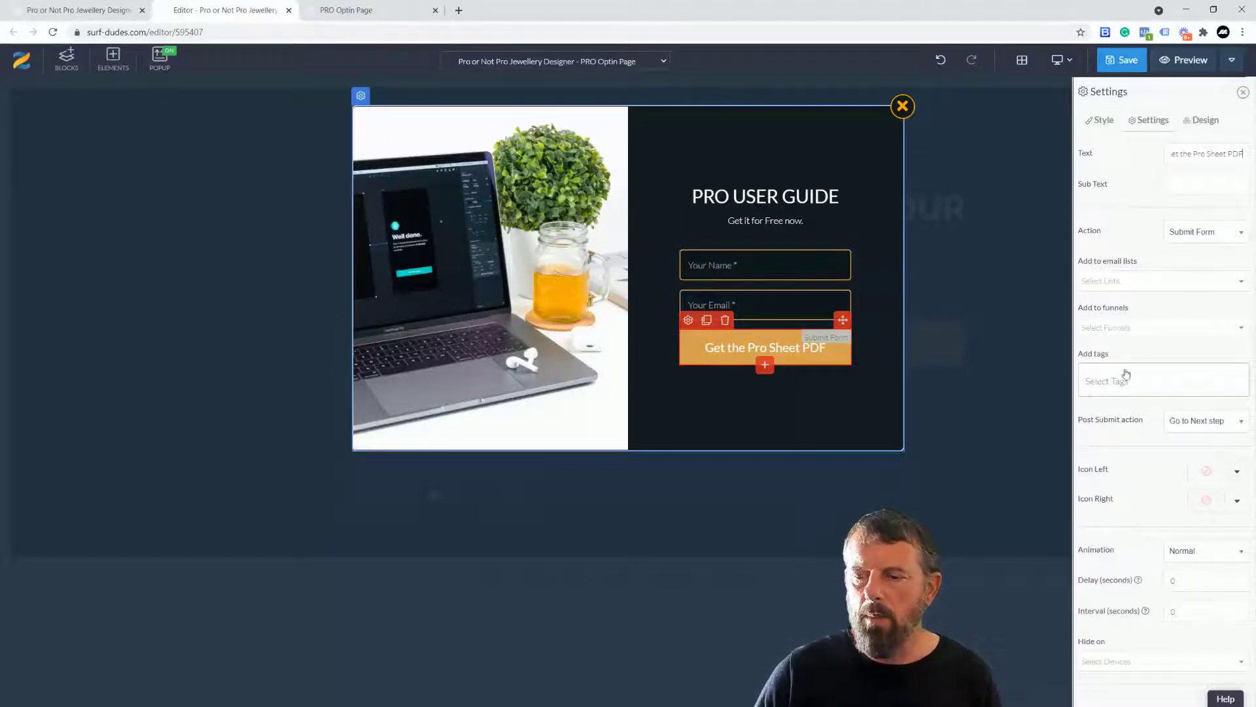
- Add the tag PRO to the popup button's form submission, remove the stray blank tag, and save the page
click(1108, 379)
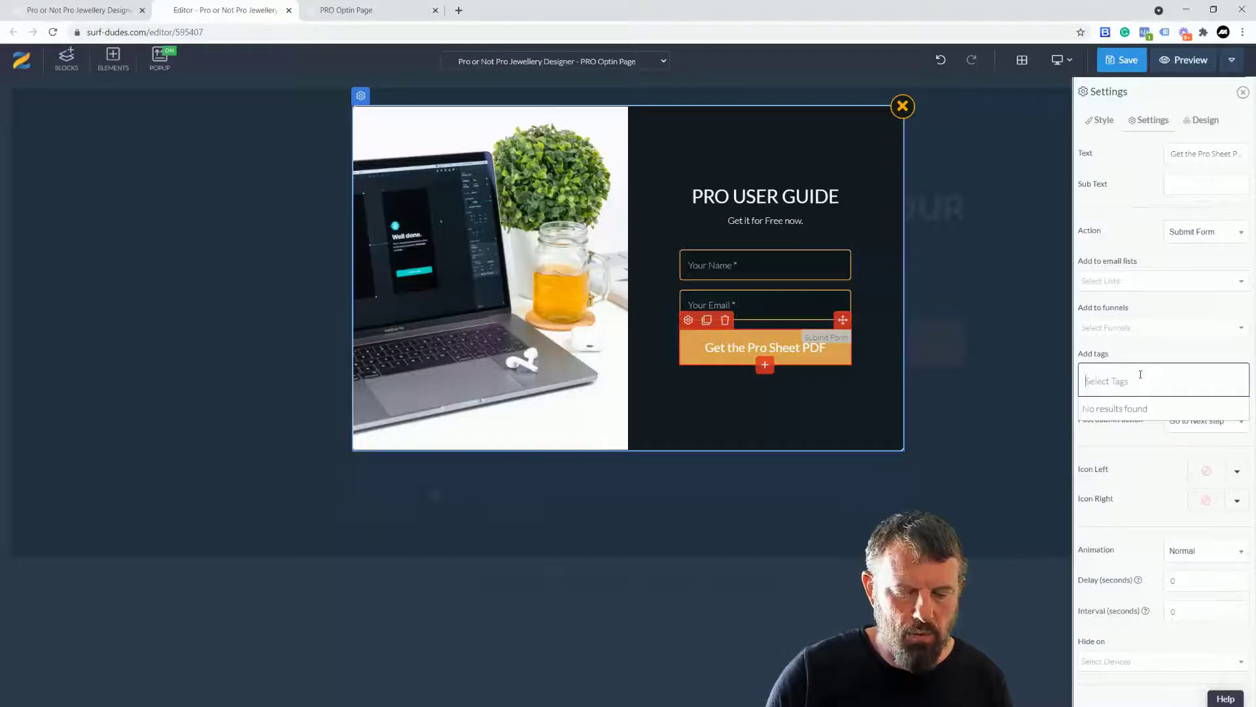
text(PRO)
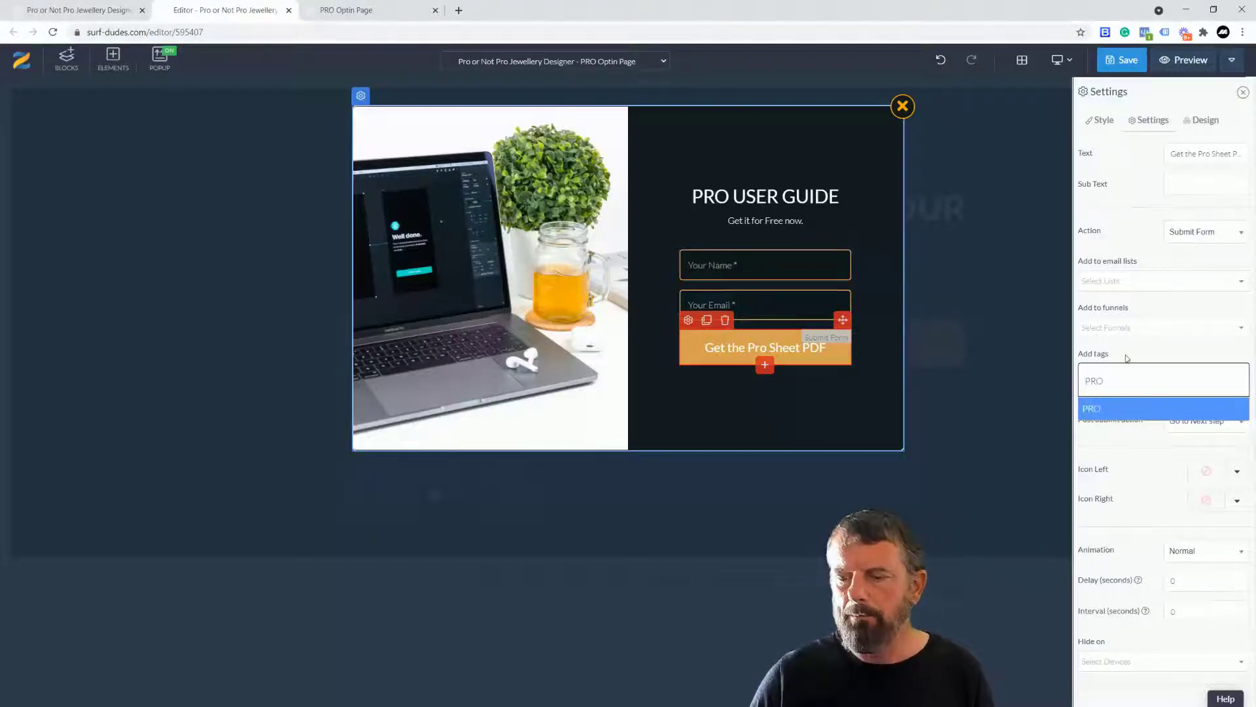
click(1126, 358)
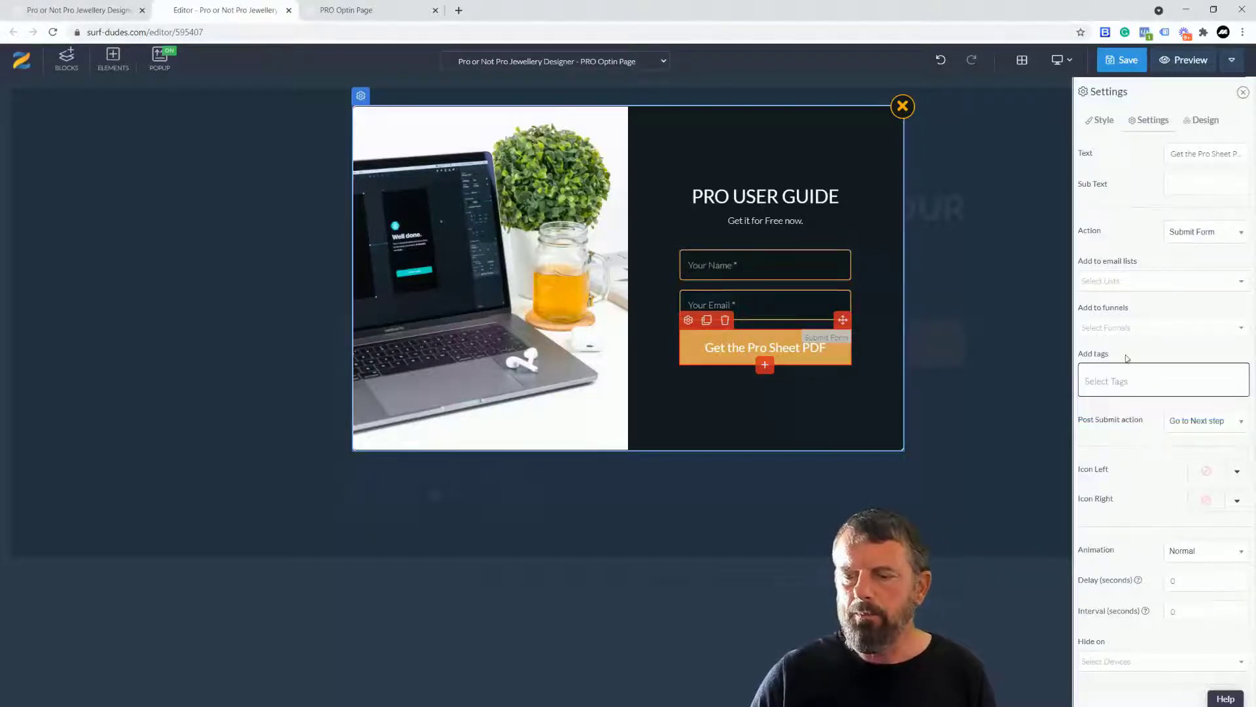
click(1110, 284)
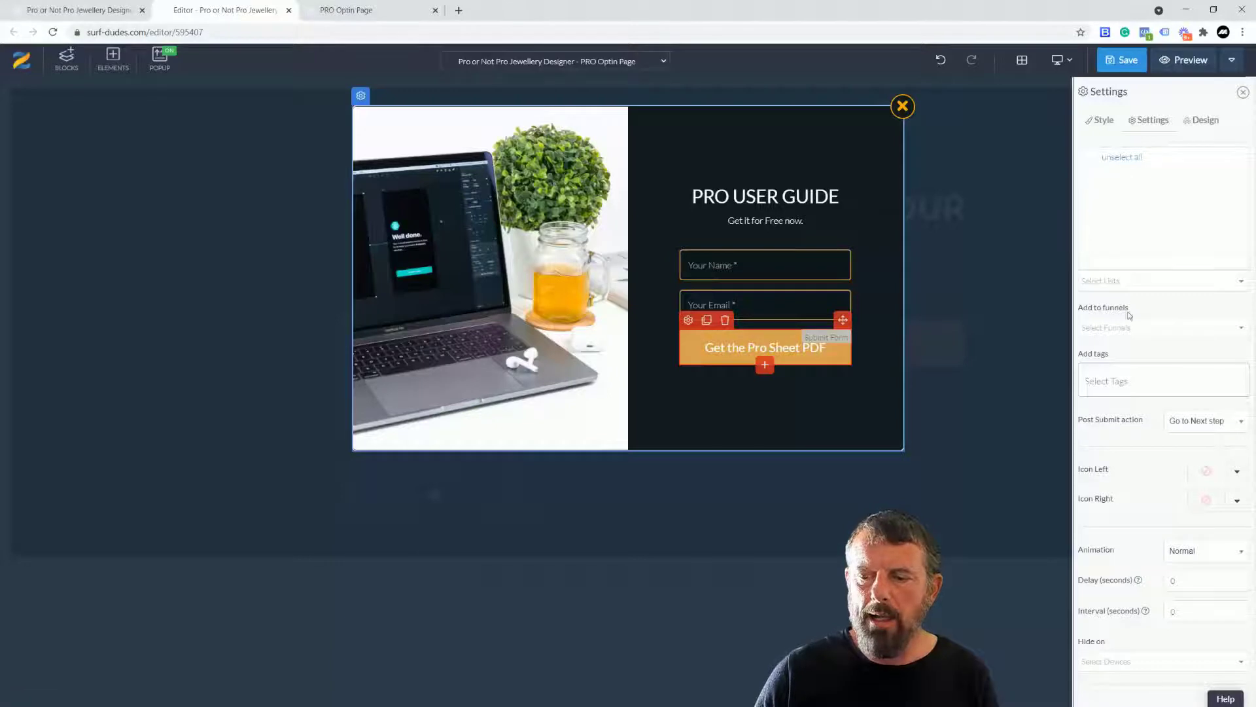
click(1127, 381)
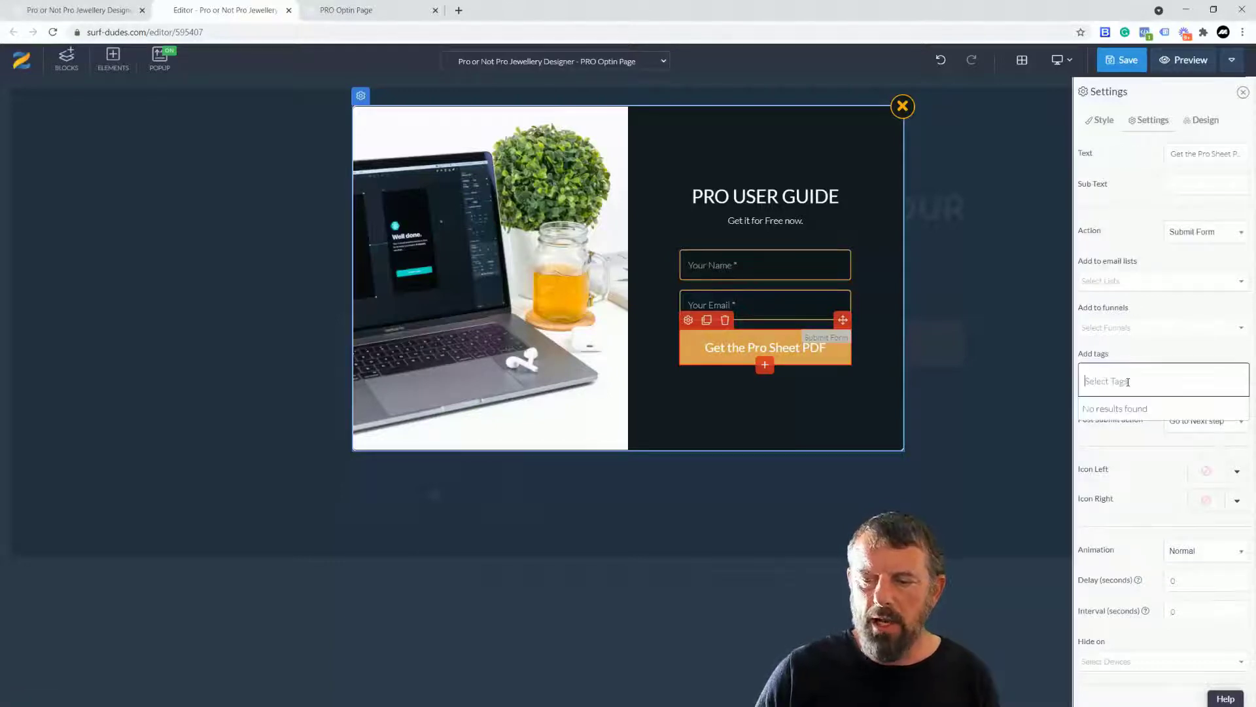
text(PRO)
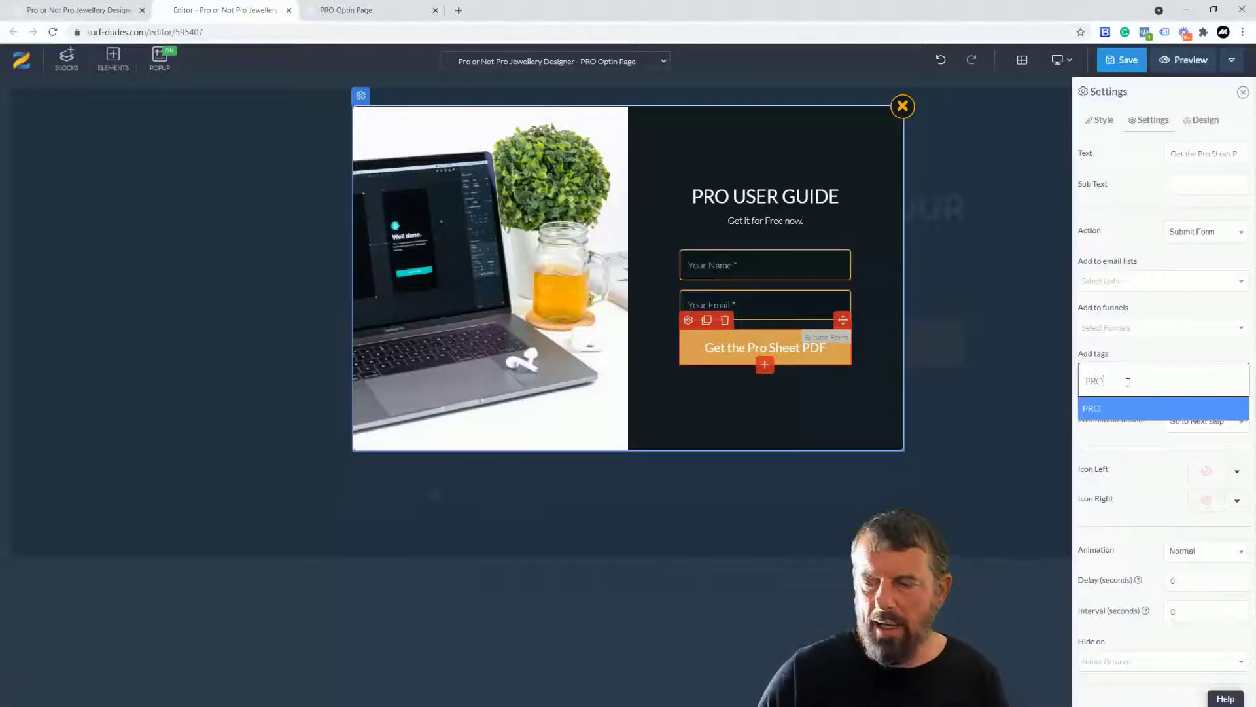
key(Return)
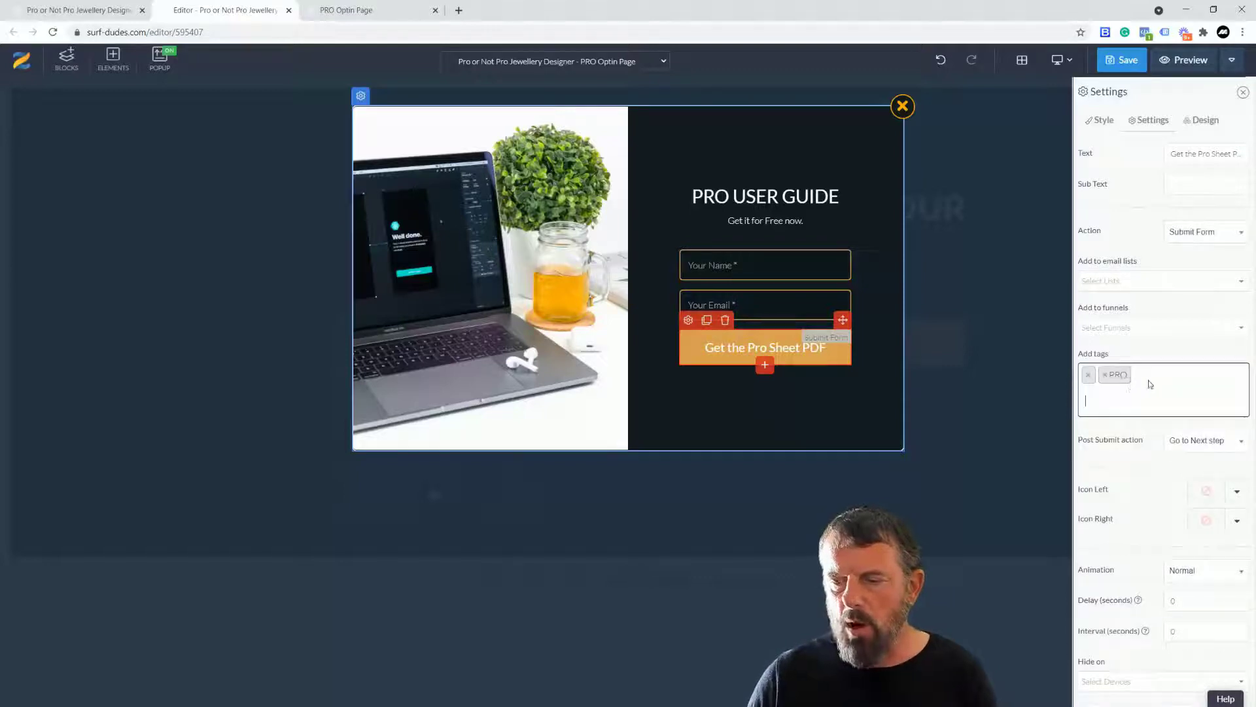
click(1089, 376)
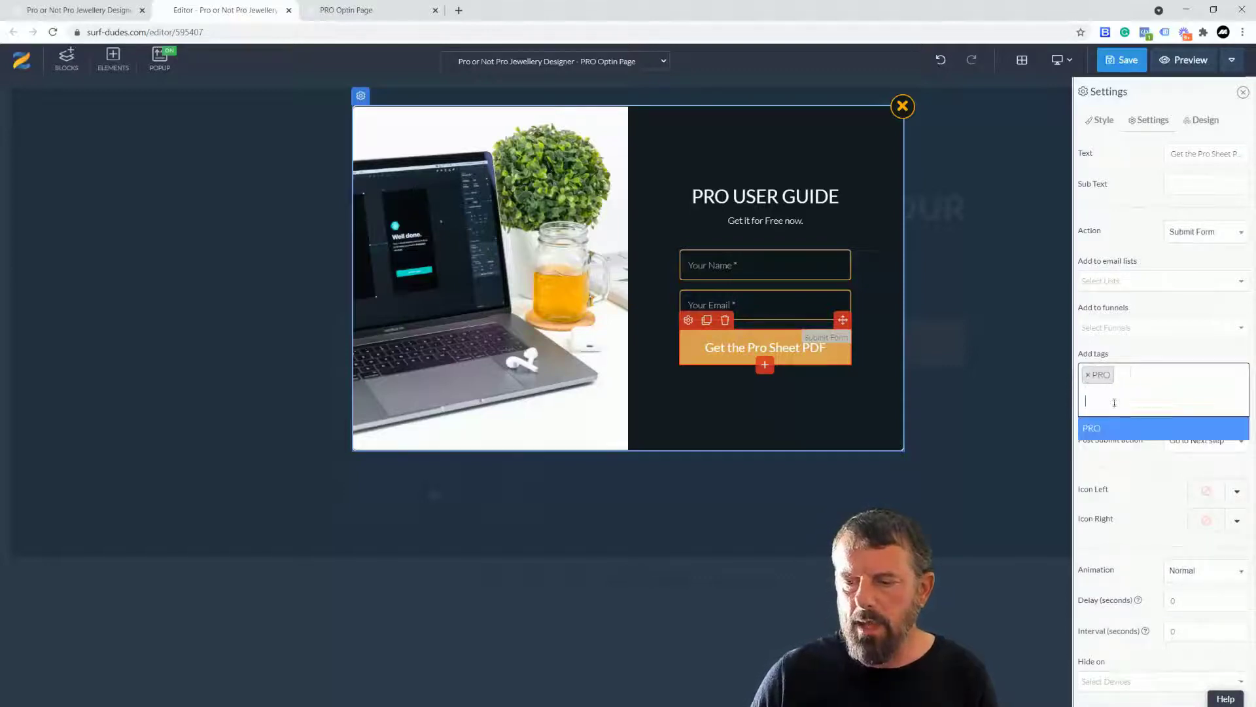
click(1176, 350)
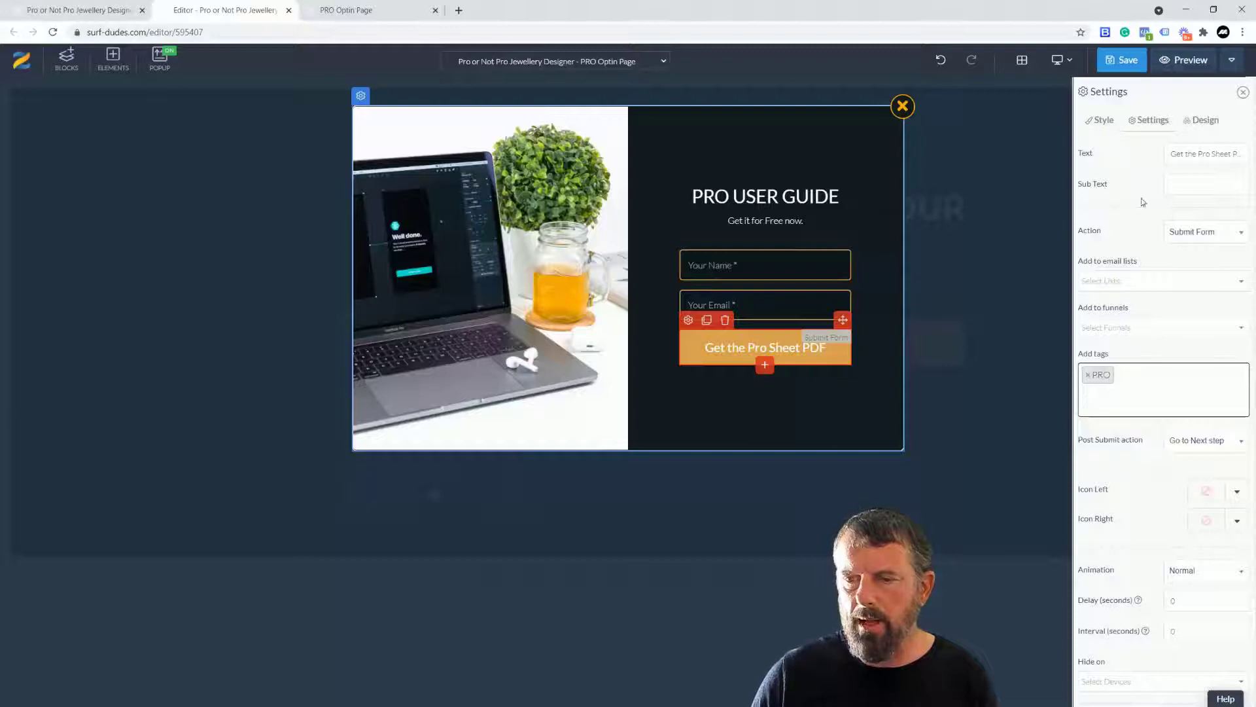
click(1122, 63)
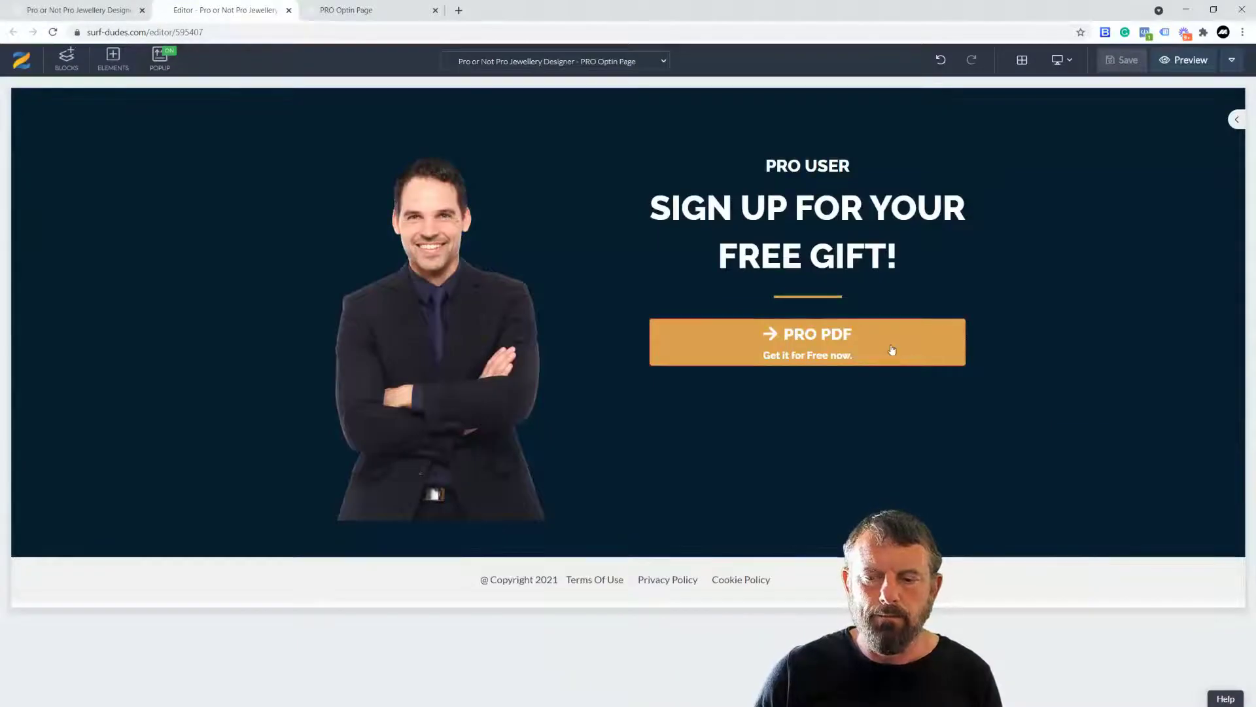
- Set the popup submit button's post-submit action to Go to Link and save the page
click(659, 308)
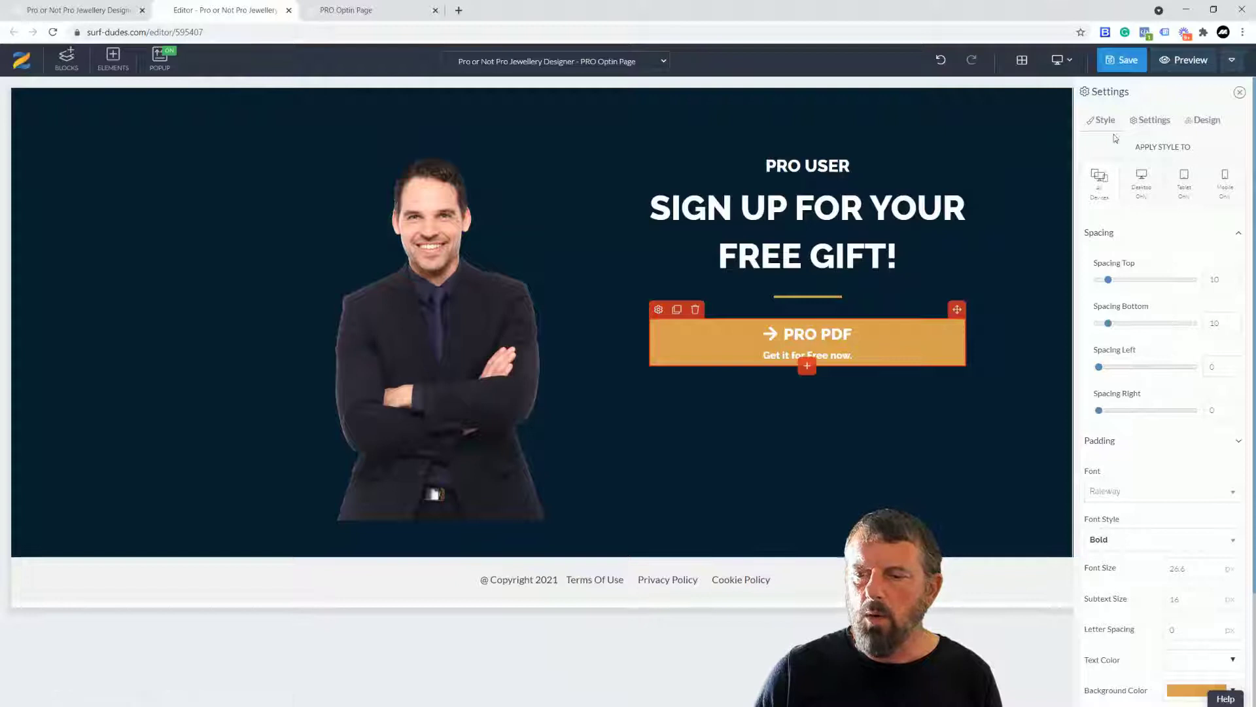
click(1149, 121)
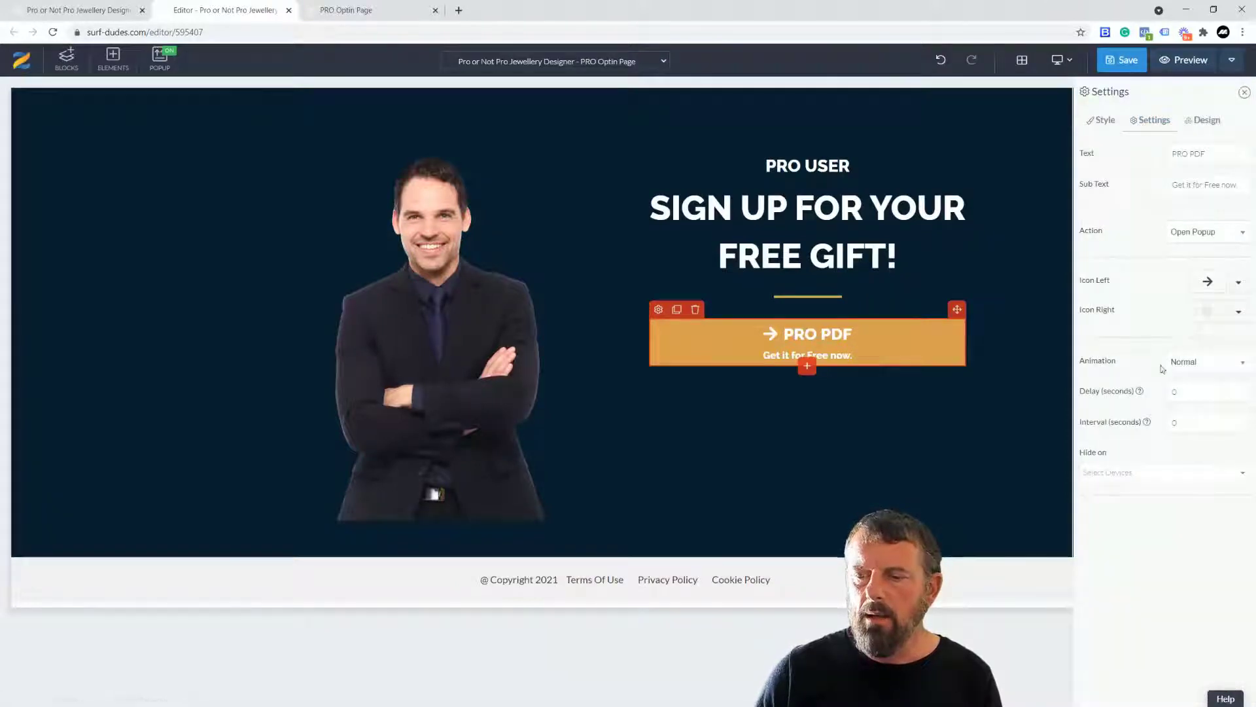
click(160, 56)
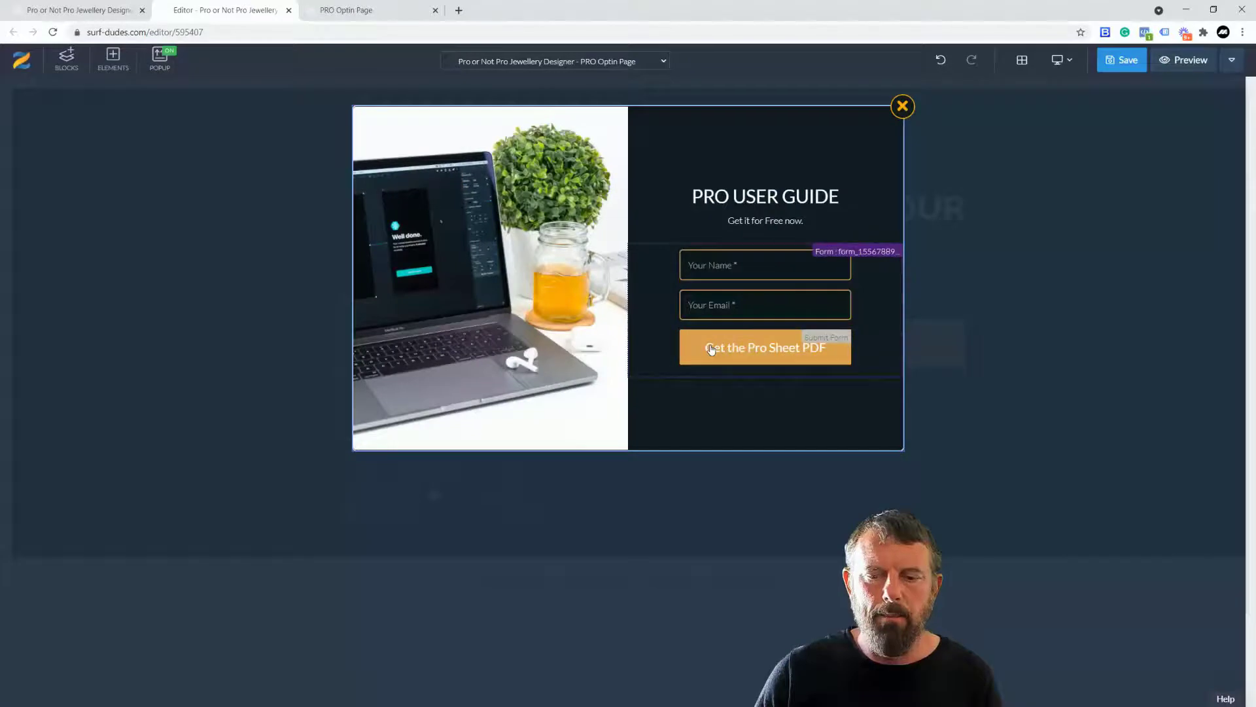
click(705, 348)
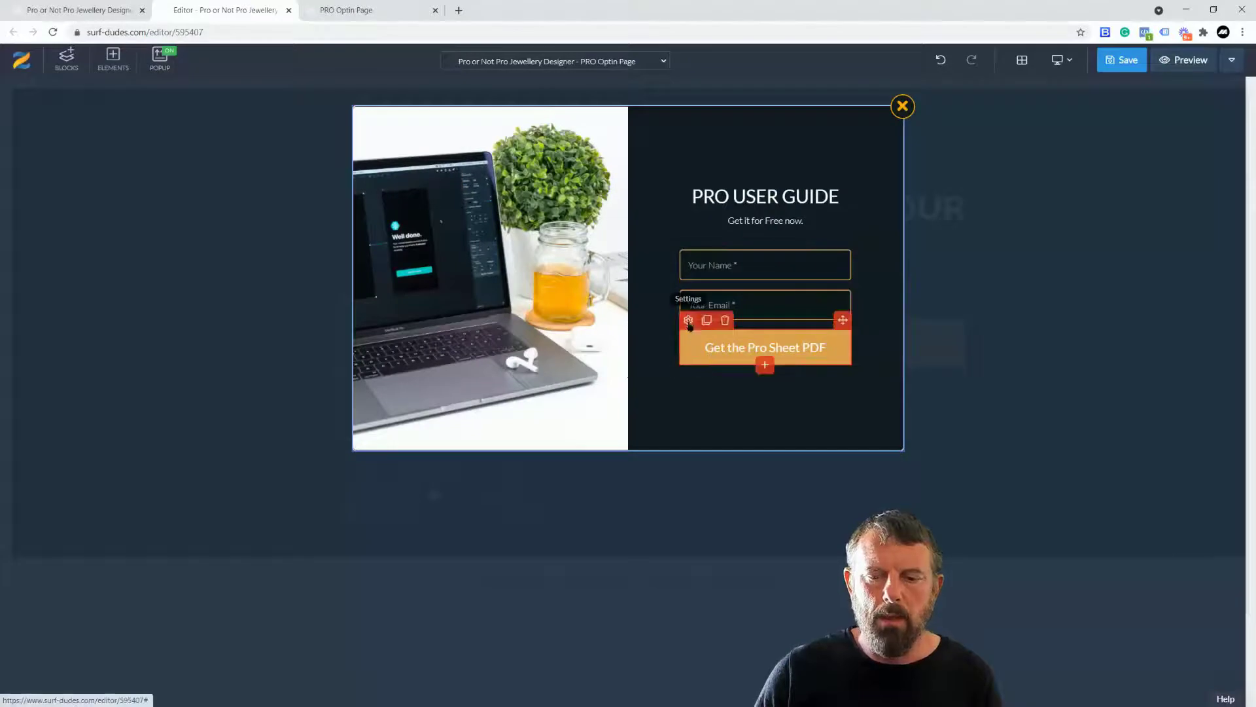
click(688, 320)
click(1154, 121)
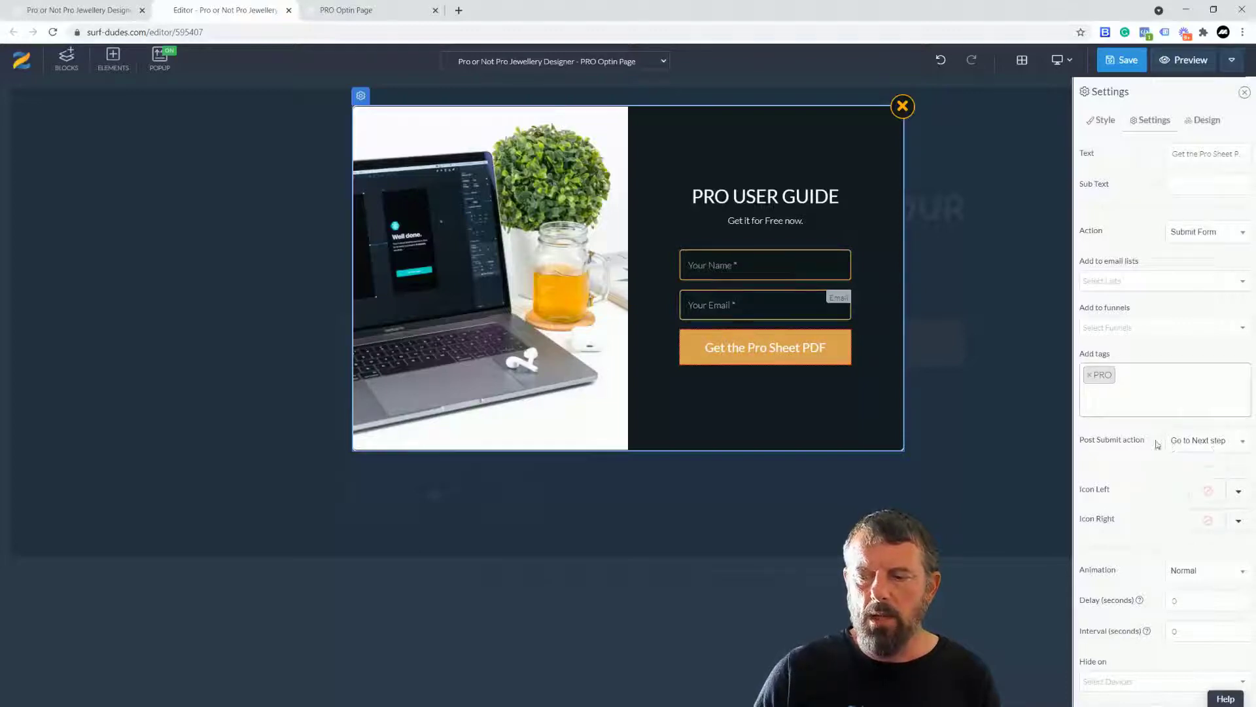
click(1243, 446)
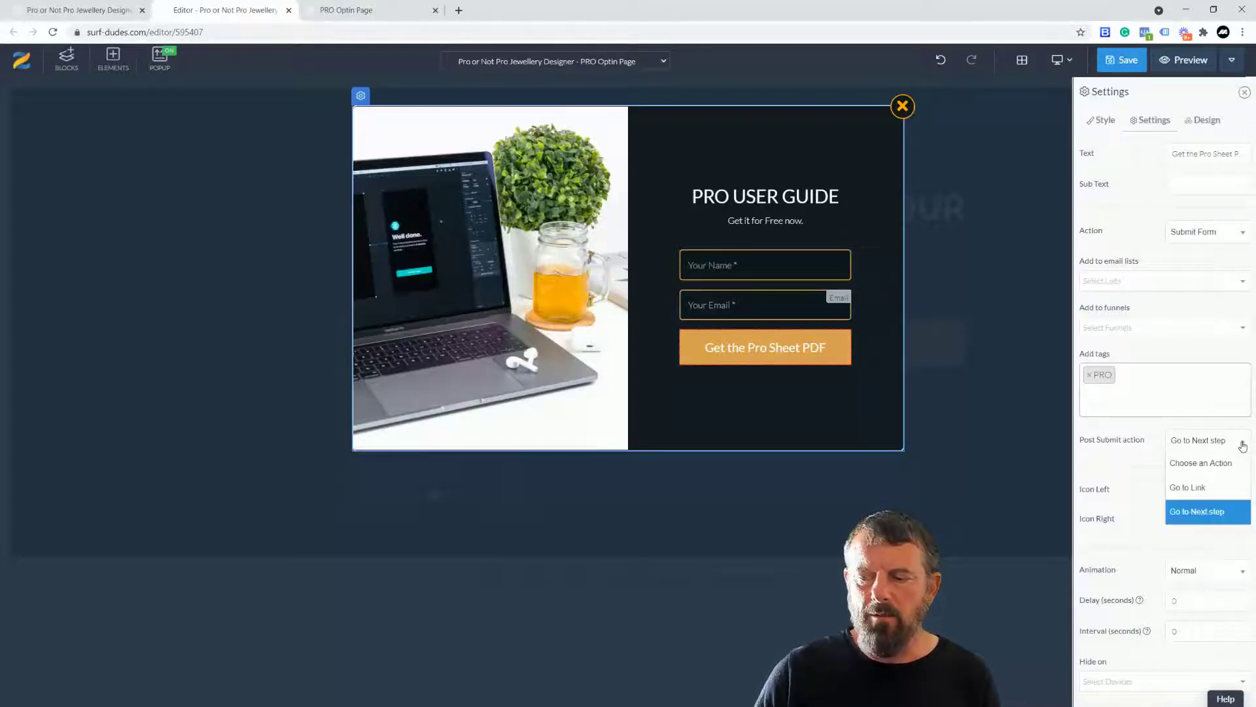
click(1200, 466)
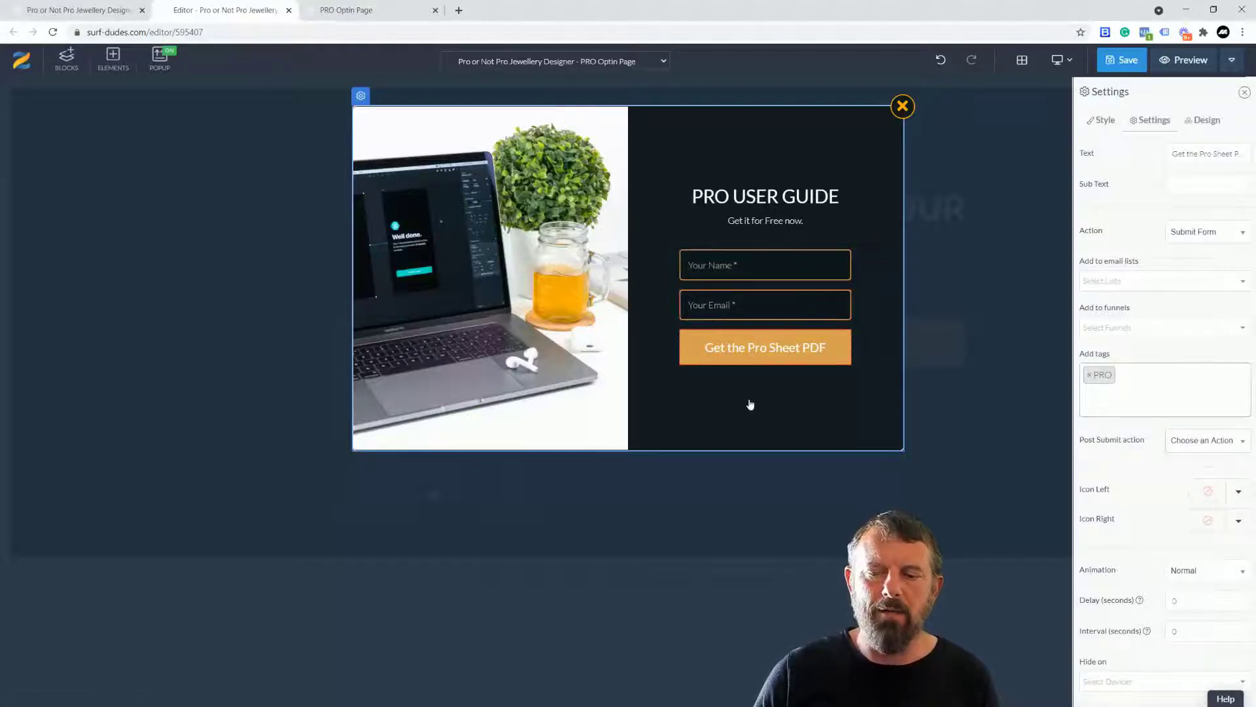
click(1188, 445)
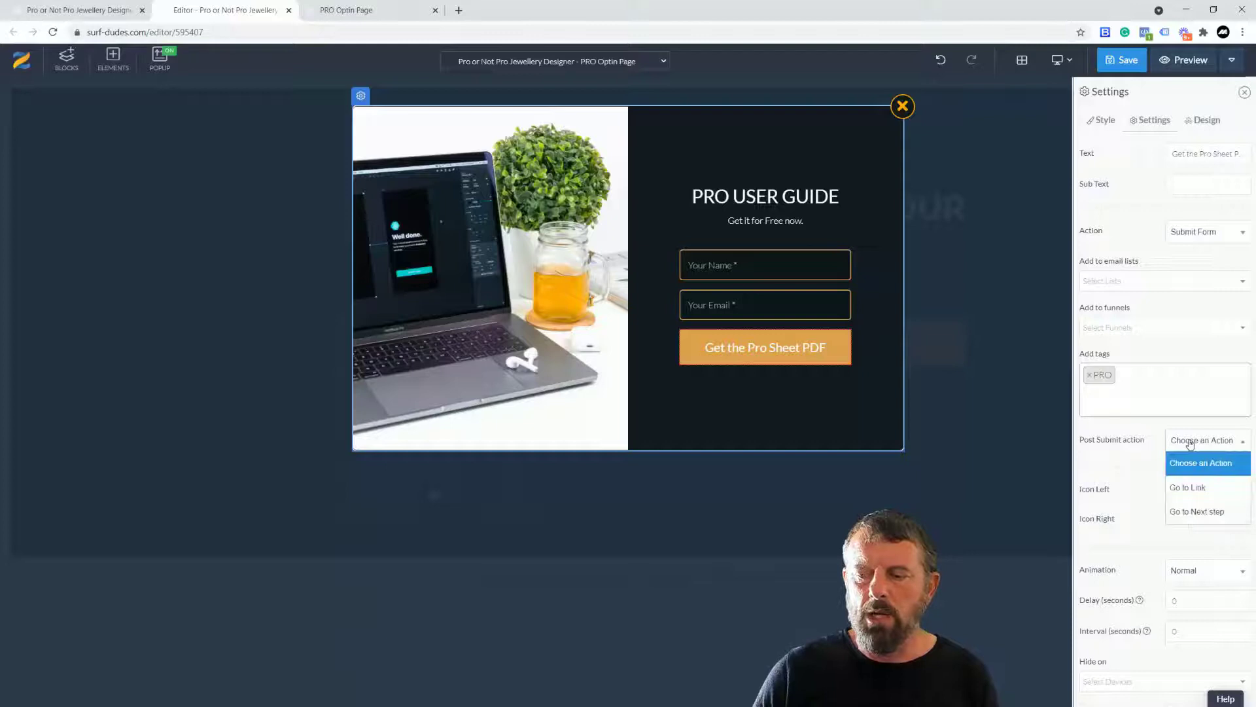
click(1175, 490)
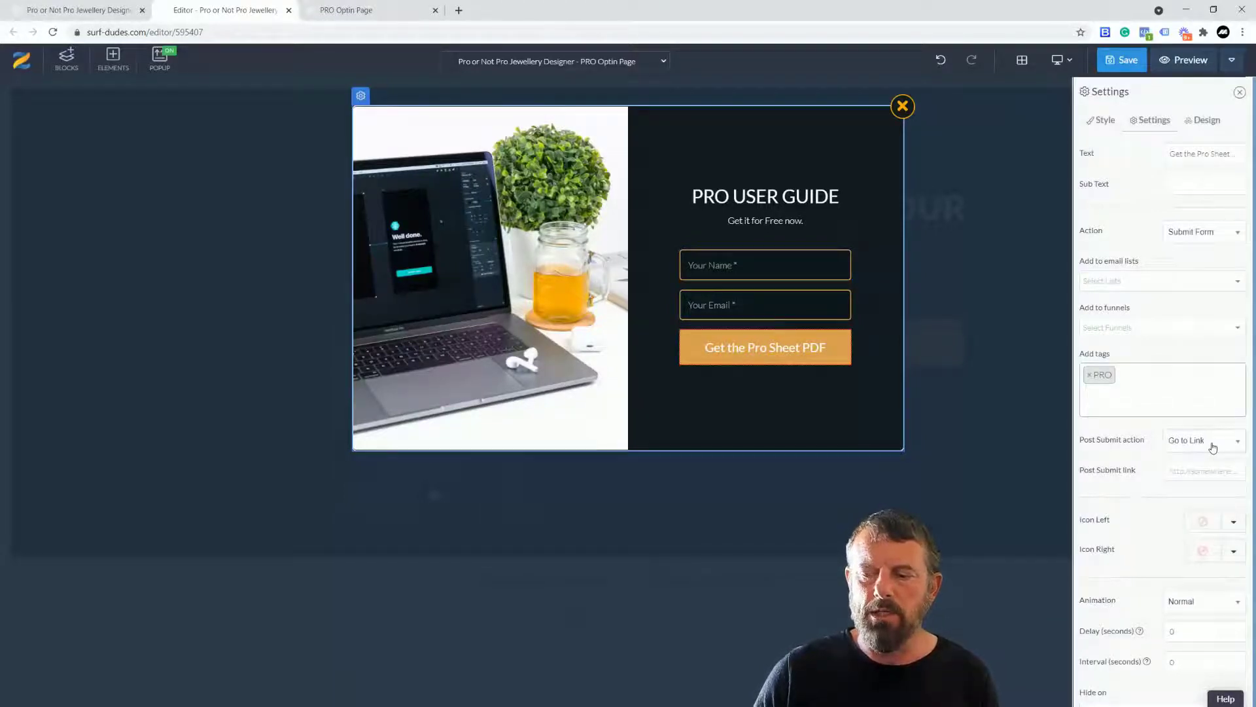
click(1120, 60)
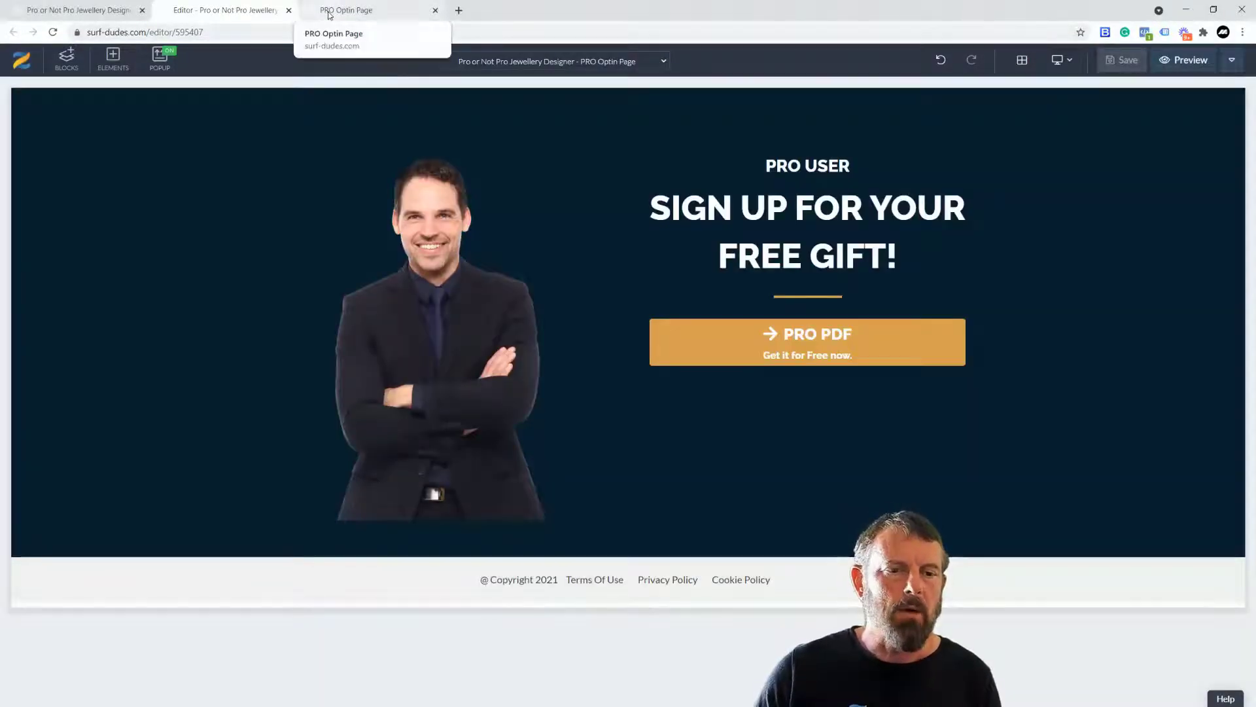
- In the funnel steps, clone the CHOICE step and move the copy below the PRO Optin Page step
click(96, 10)
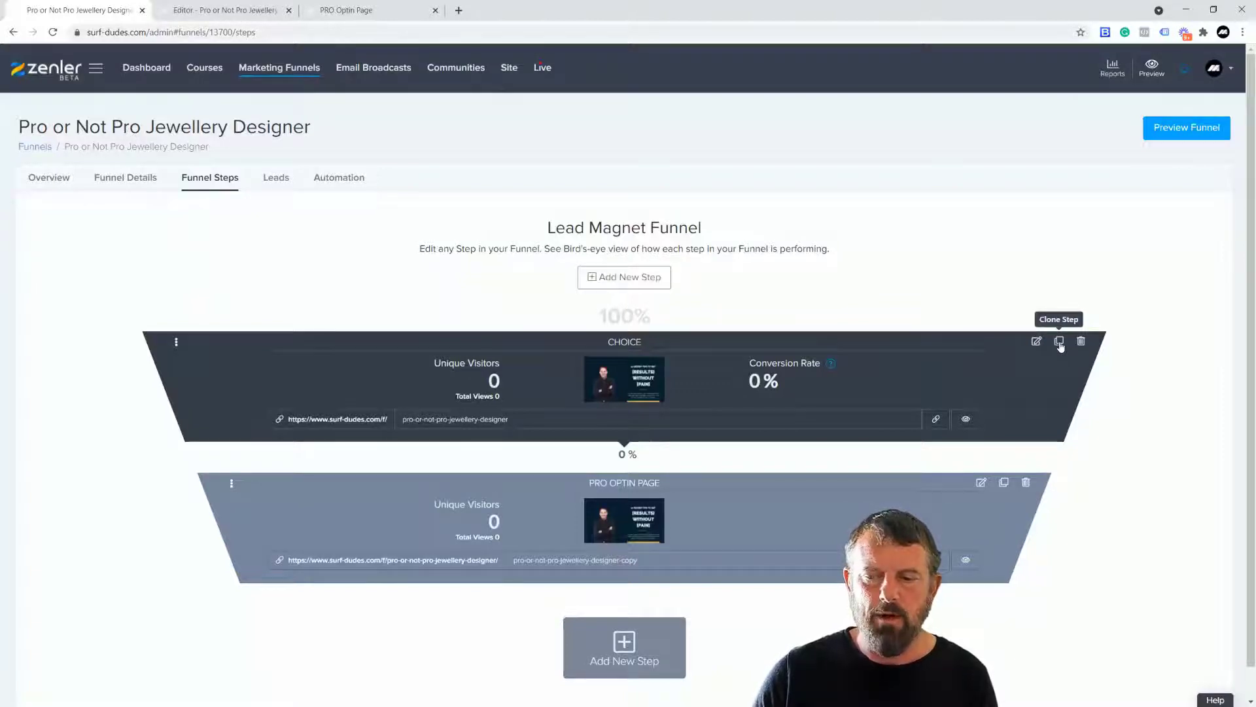
click(1059, 341)
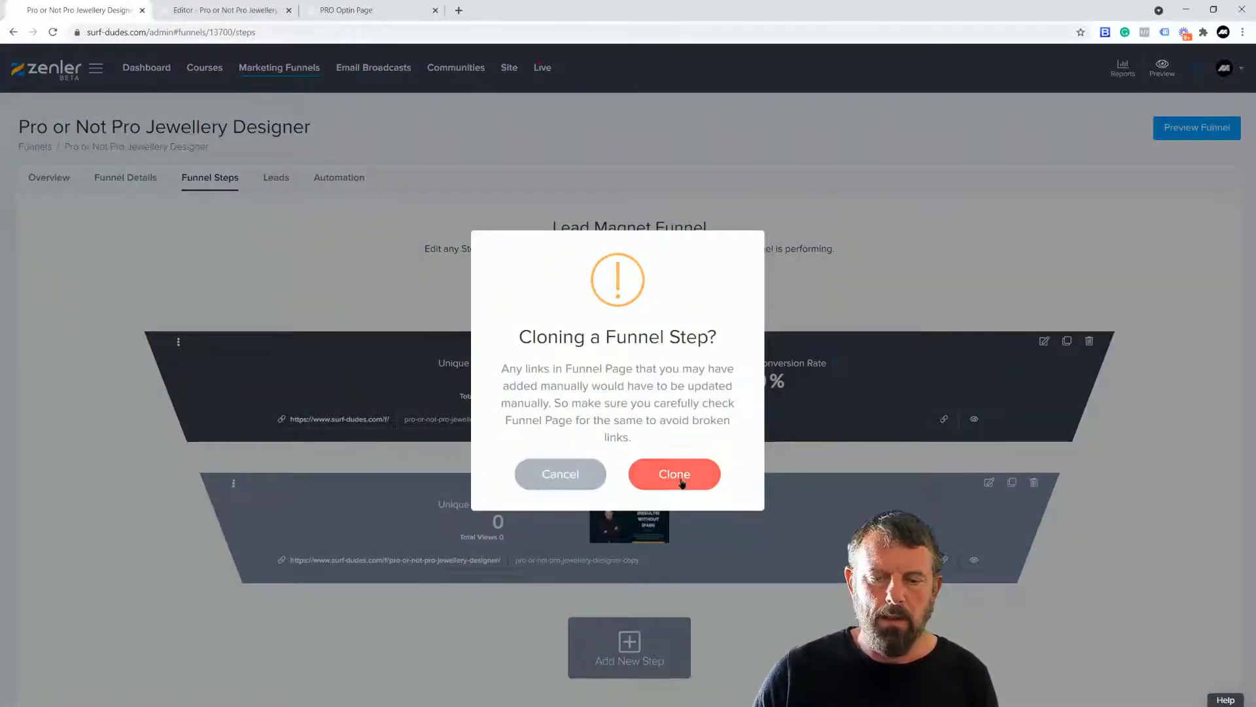
click(683, 482)
scroll(1112, 494, down, 3)
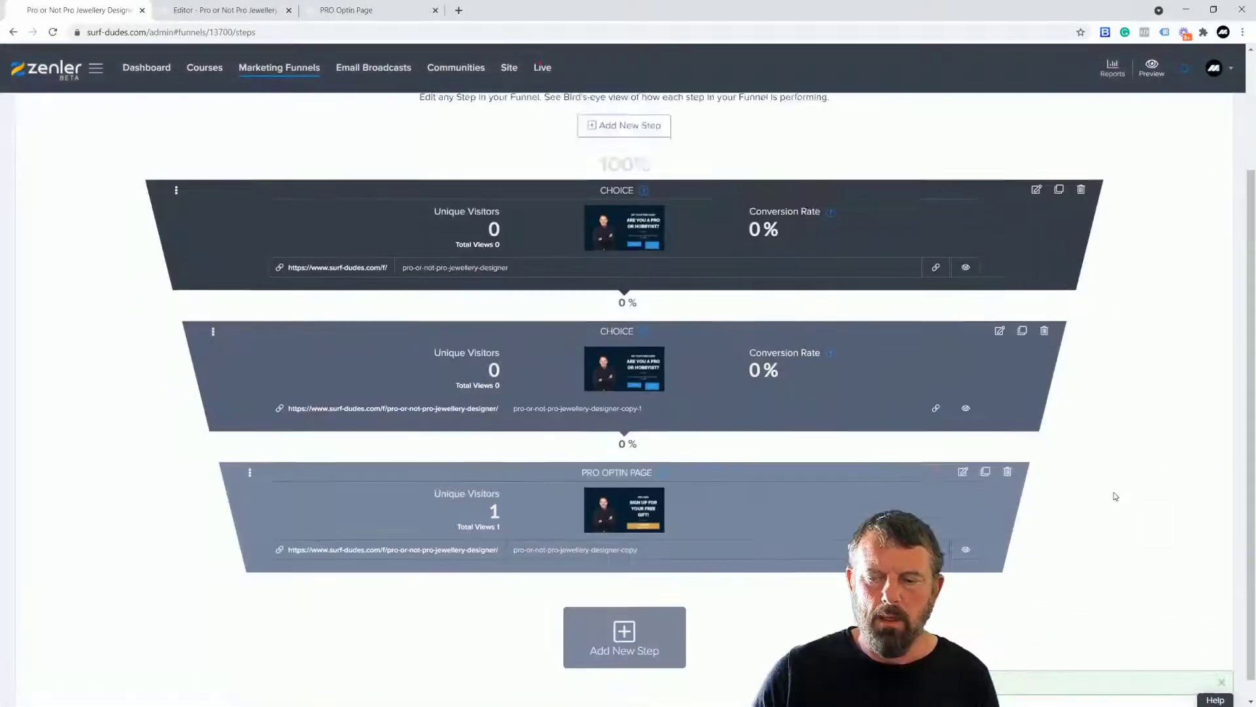
drag(214, 313, 690, 542)
click(674, 466)
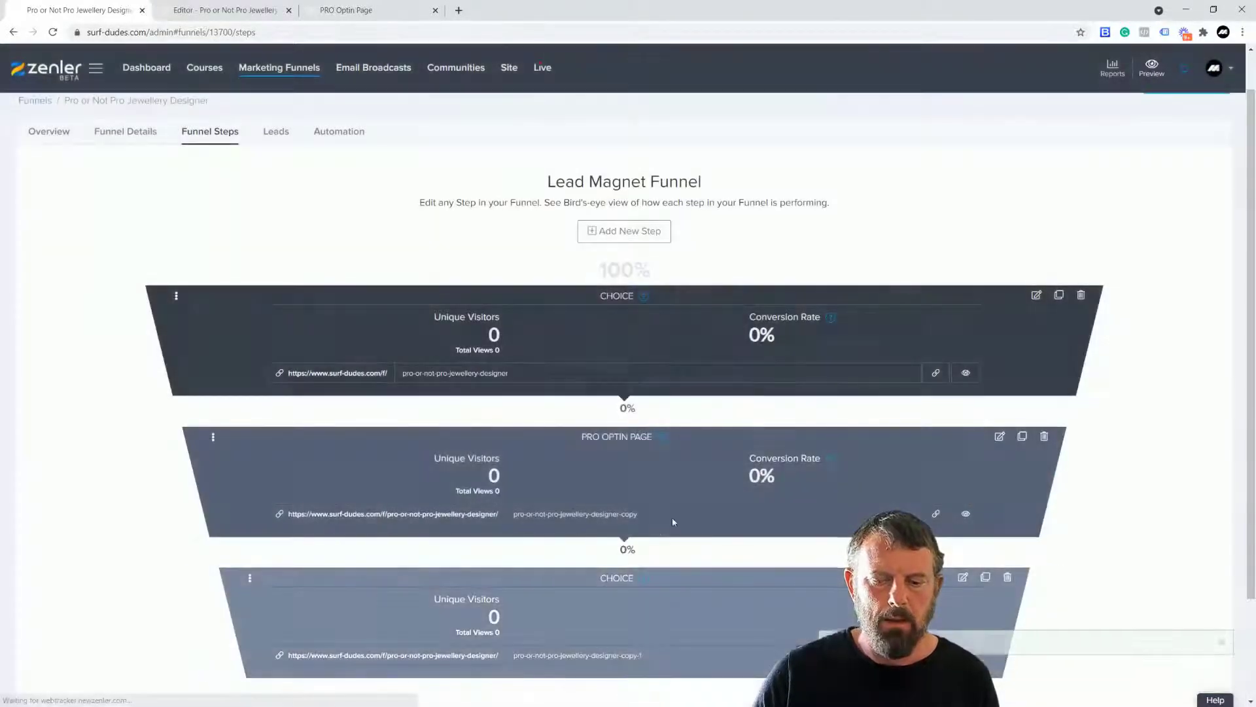
- Rename the cloned CHOICE step to "PRO THANKYOU" and copy its page link
double_click(643, 576)
text(PR)
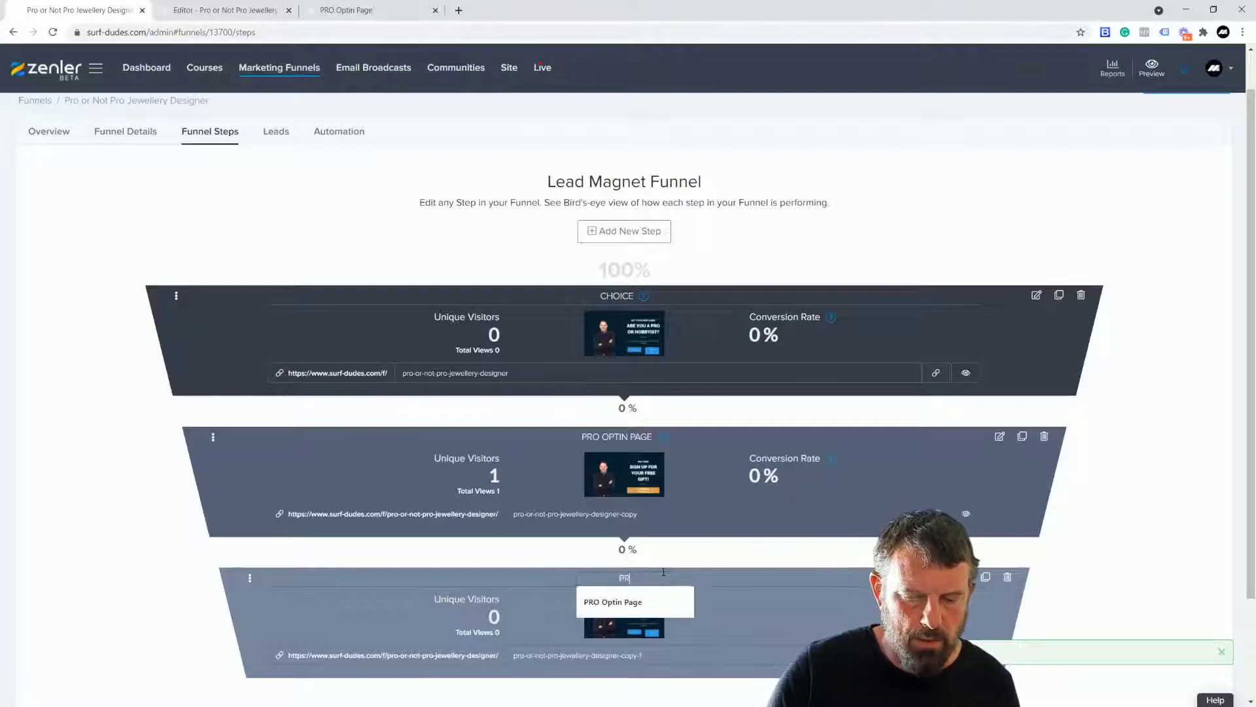
text(O THANKYOU)
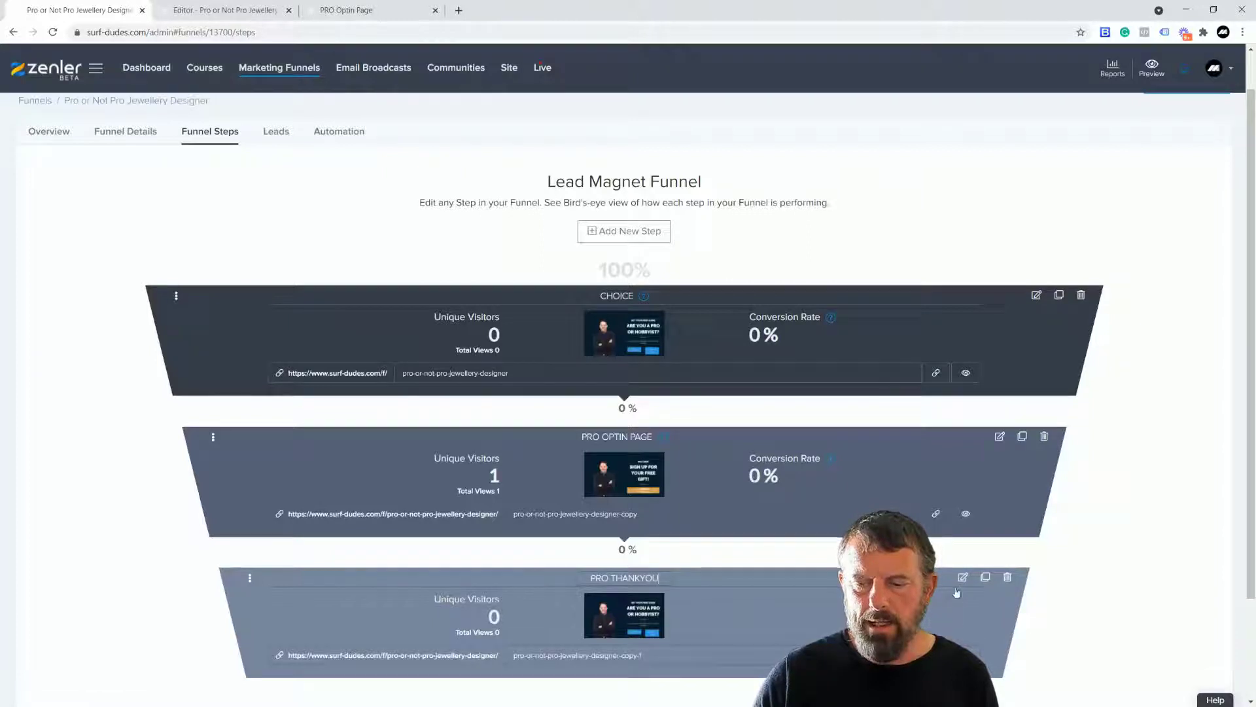
click(936, 655)
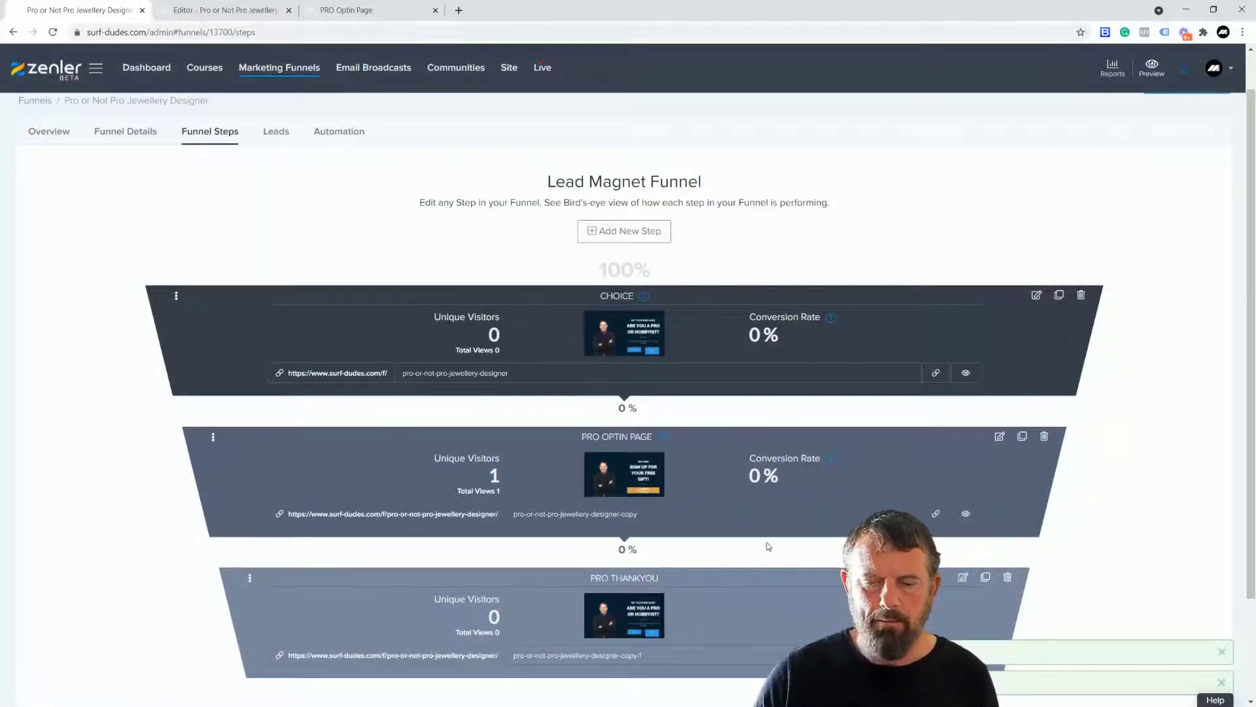
- Open the PRO THANKYOU page for editing and close the PRO opt-in page's old editor and preview tabs
click(963, 576)
click(582, 10)
click(435, 11)
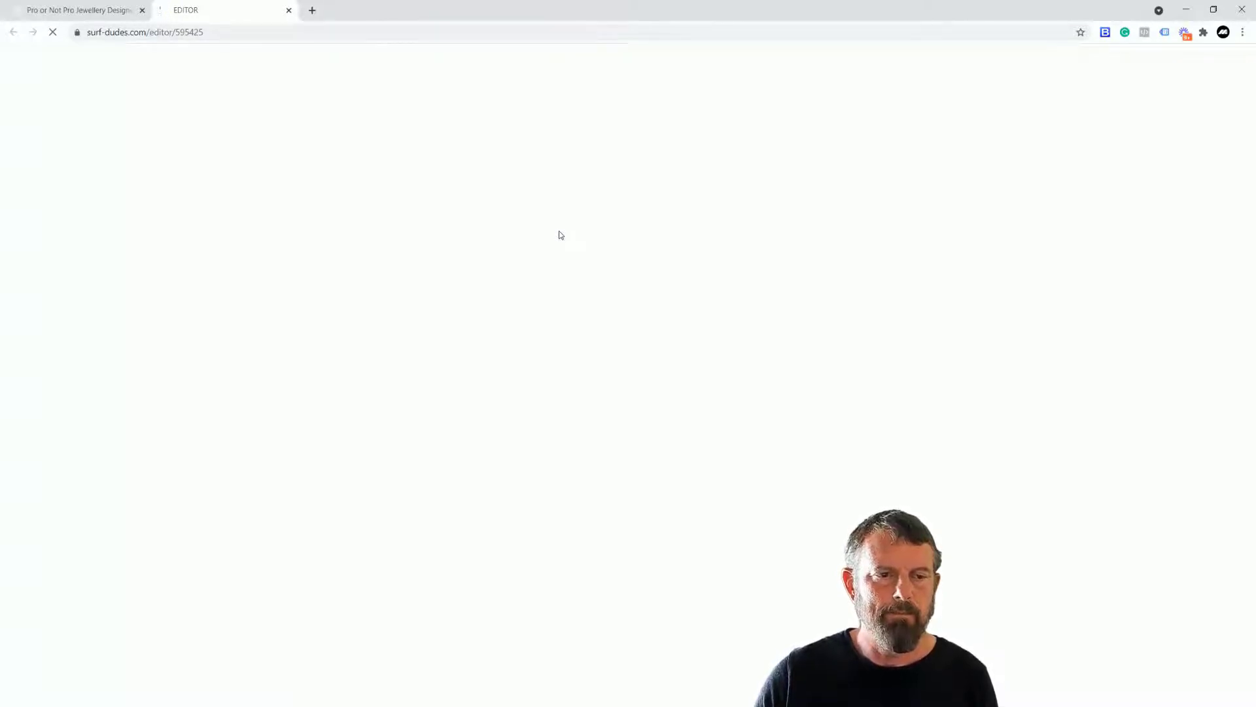
- Replace the PRO THANKYOU page's main headline with "THANK YOU DOWNLOAD THE GUIDE"
click(77, 10)
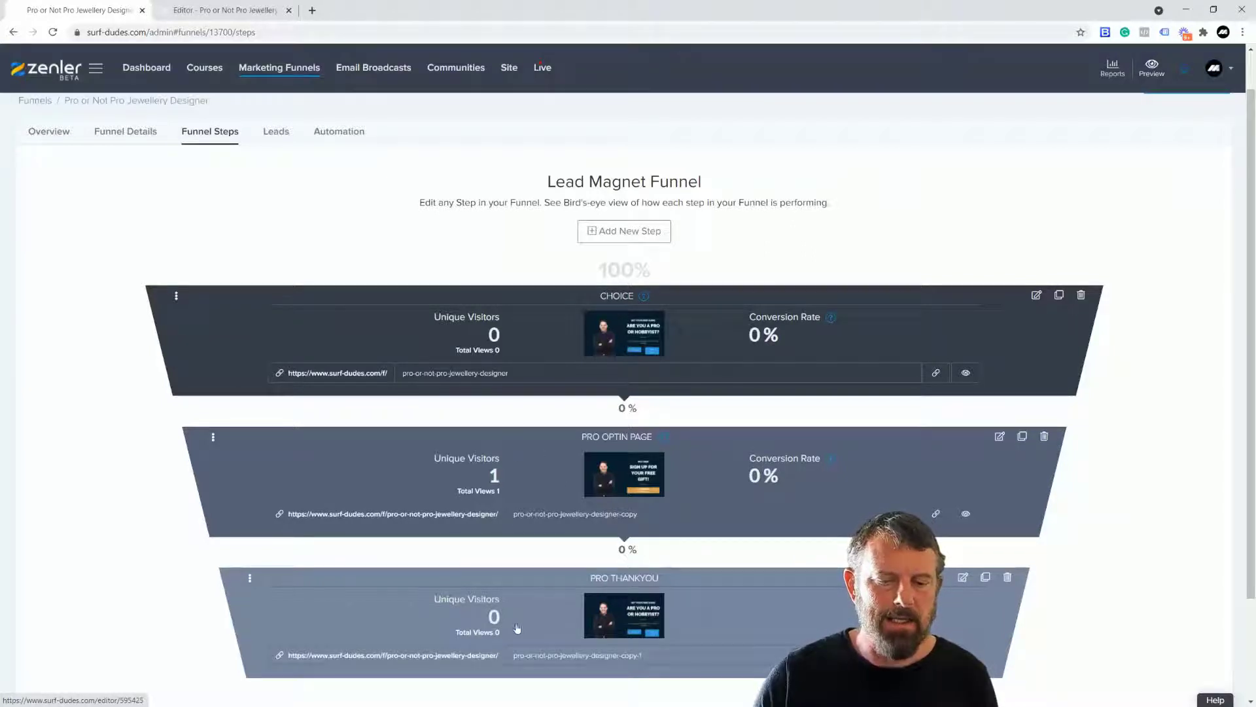
click(218, 10)
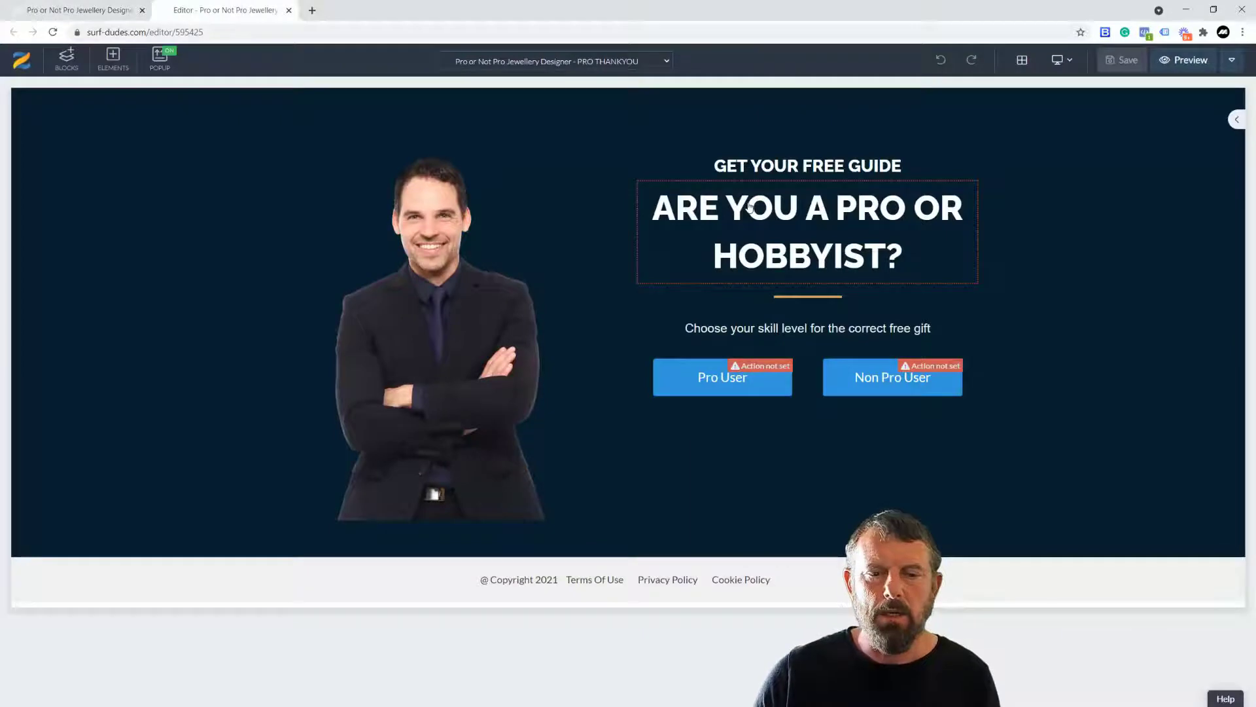
click(104, 10)
click(225, 9)
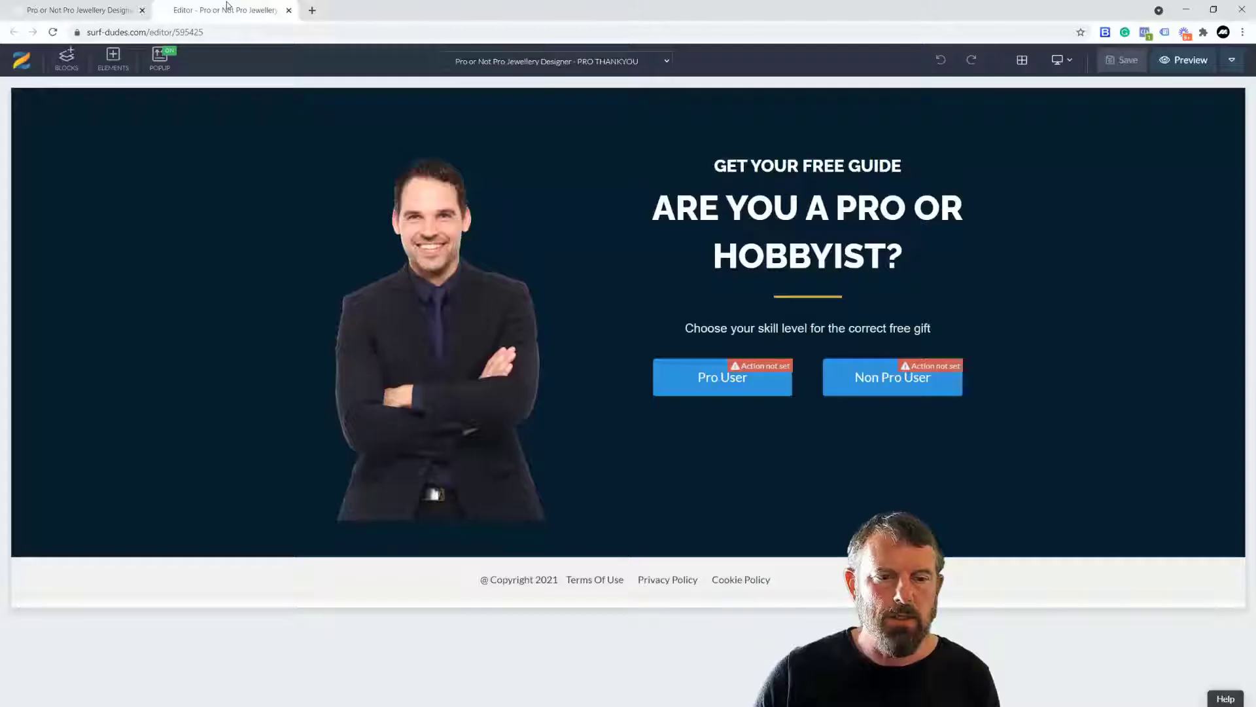
click(903, 255)
drag(903, 255, 649, 198)
text(THANK)
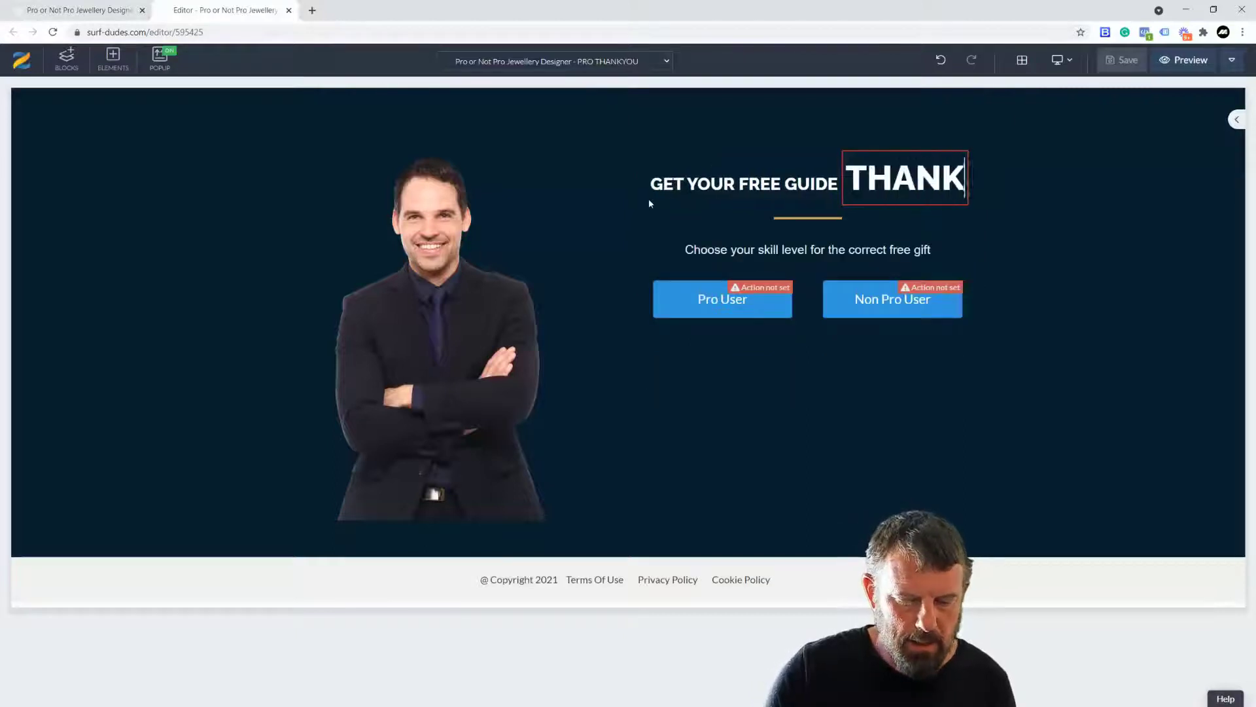
text( YOU DOW)
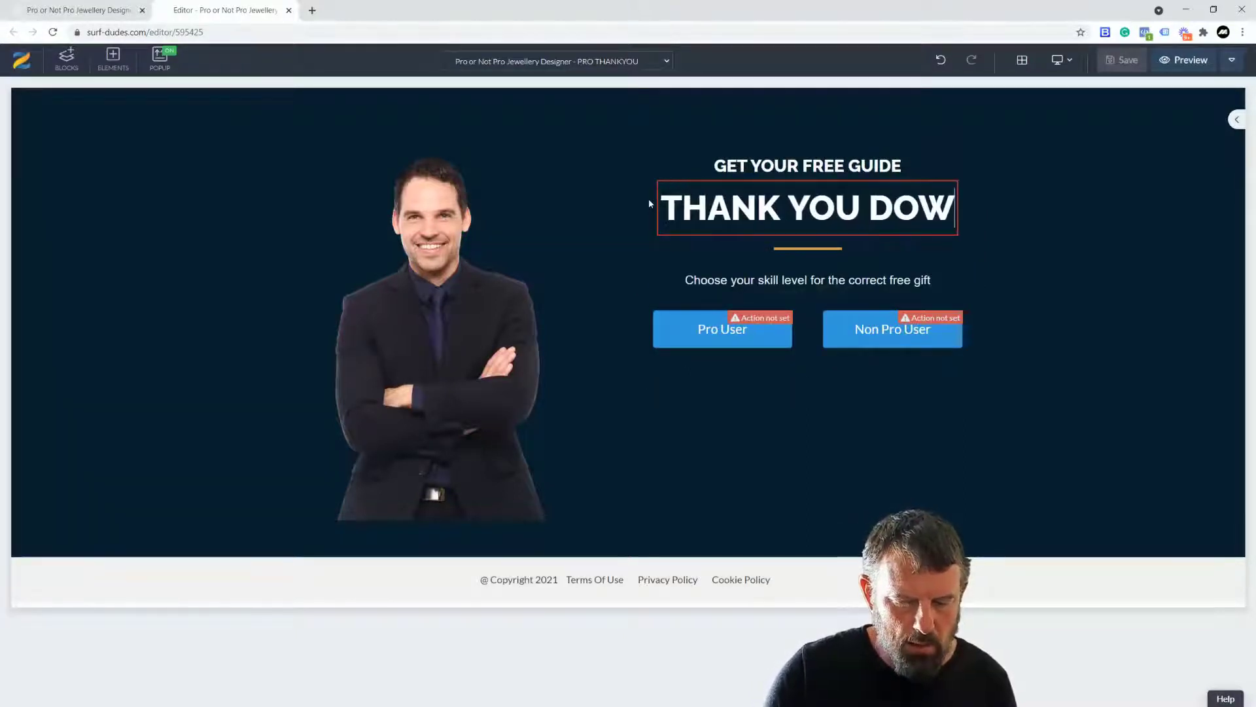
text(NLOAD)
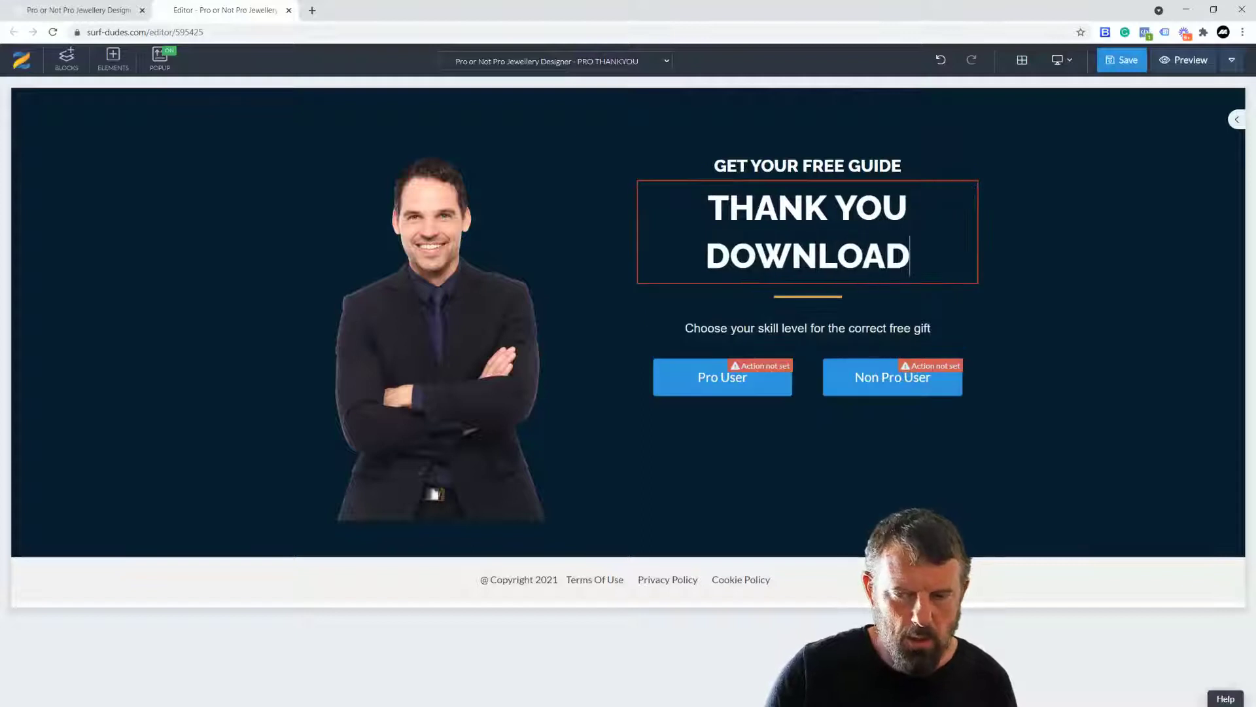
text( THE GUIDE)
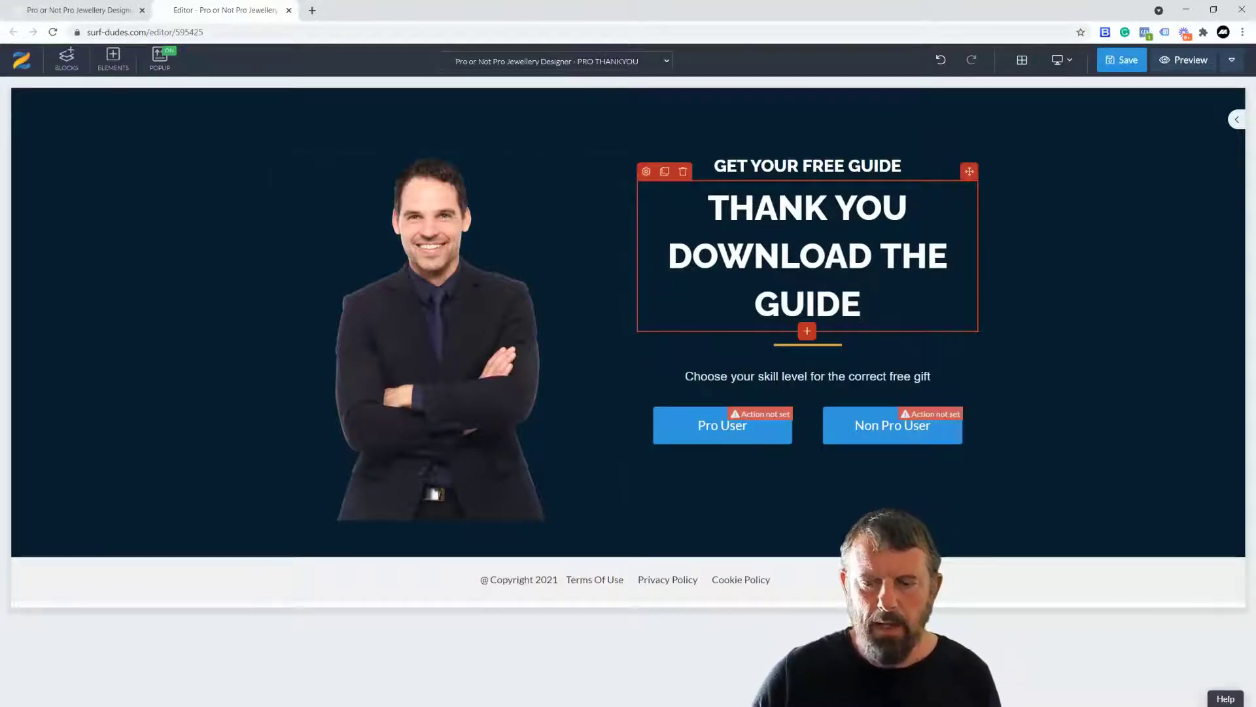
- Delete the Pro User button and the empty column it leaves beside the Non Pro User button
click(688, 437)
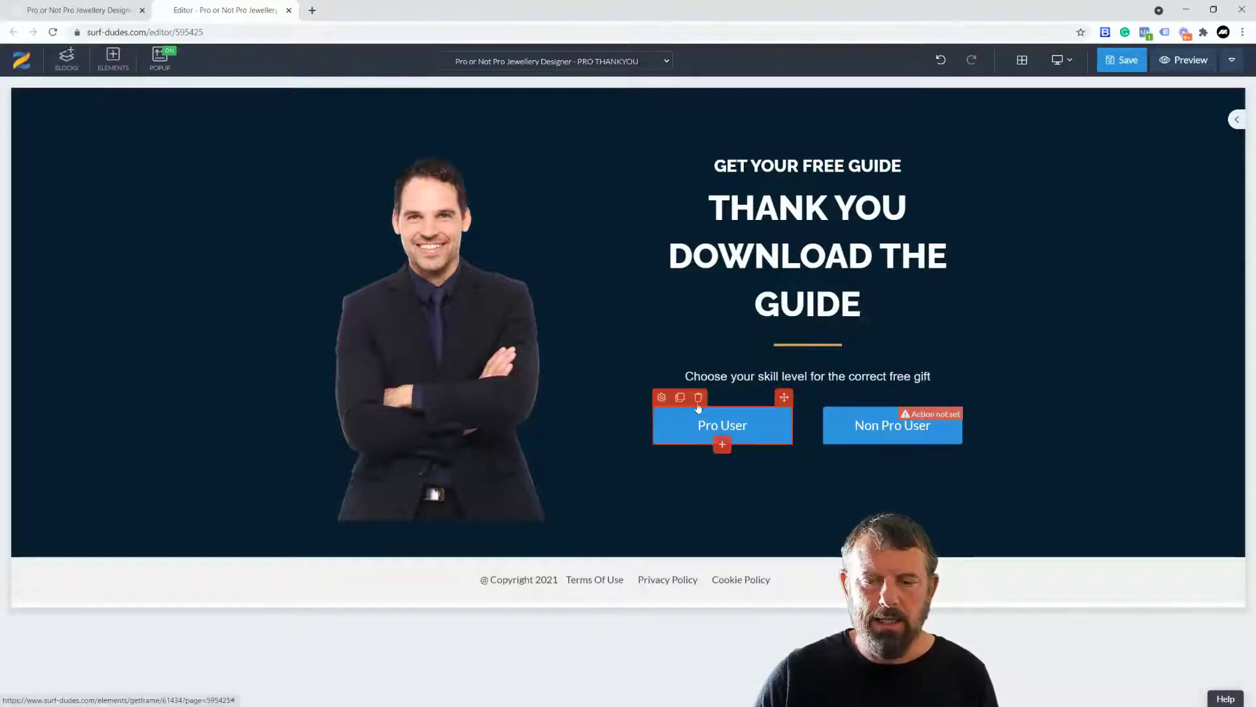
click(698, 402)
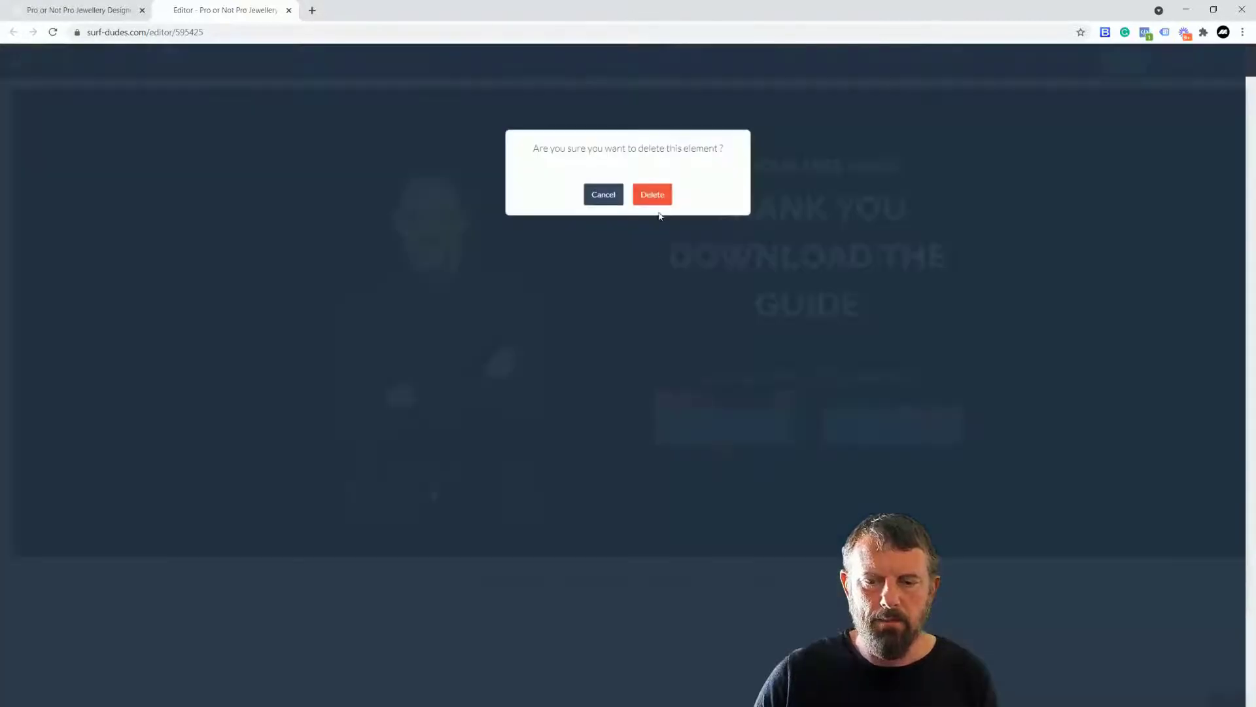
click(652, 195)
click(832, 426)
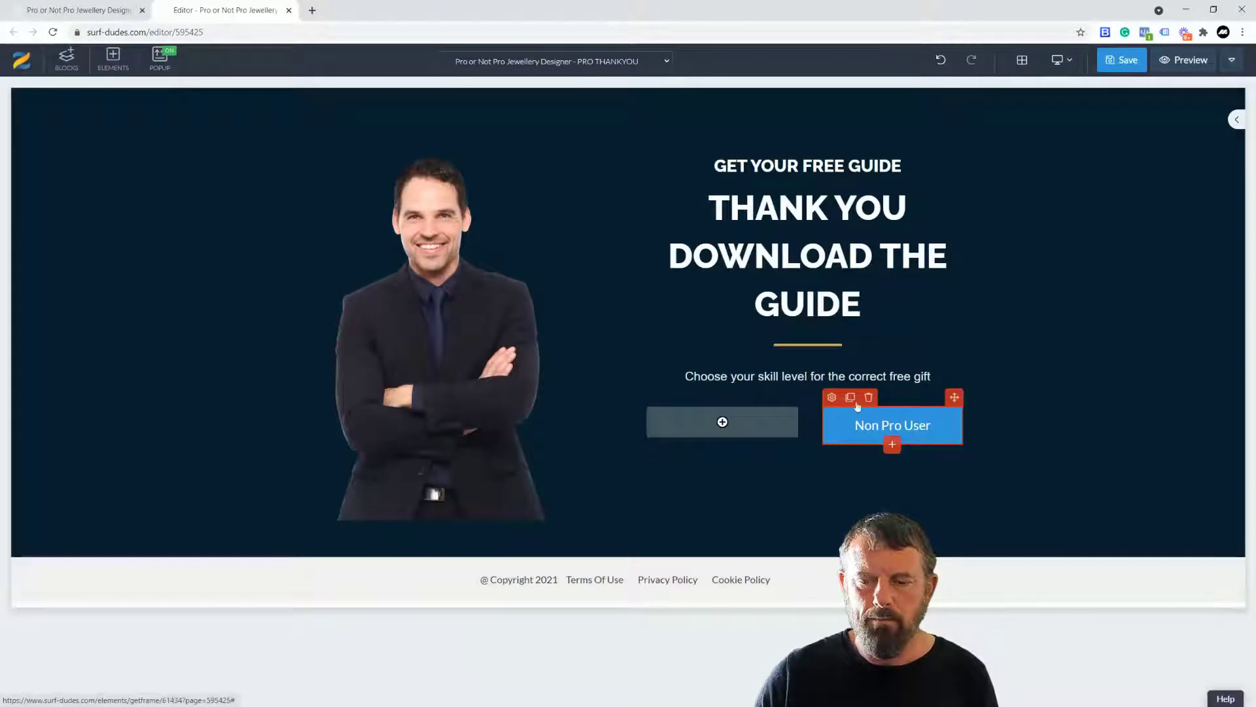
right_click(767, 429)
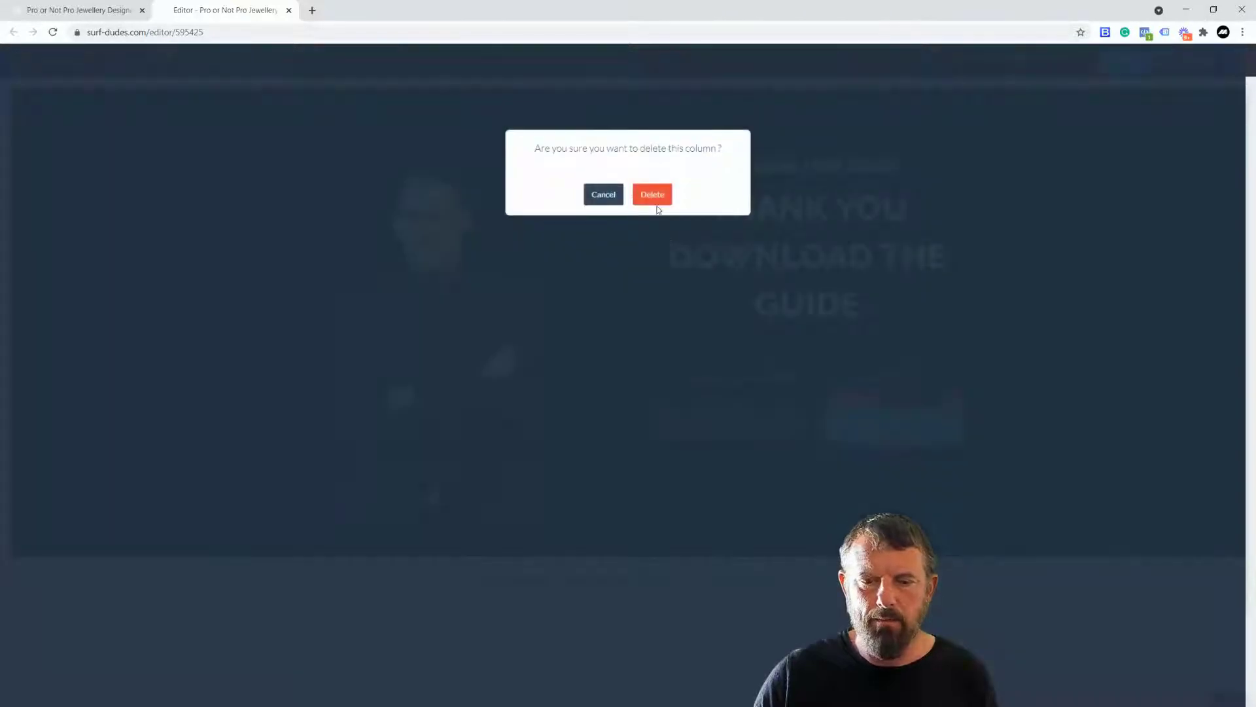
click(656, 199)
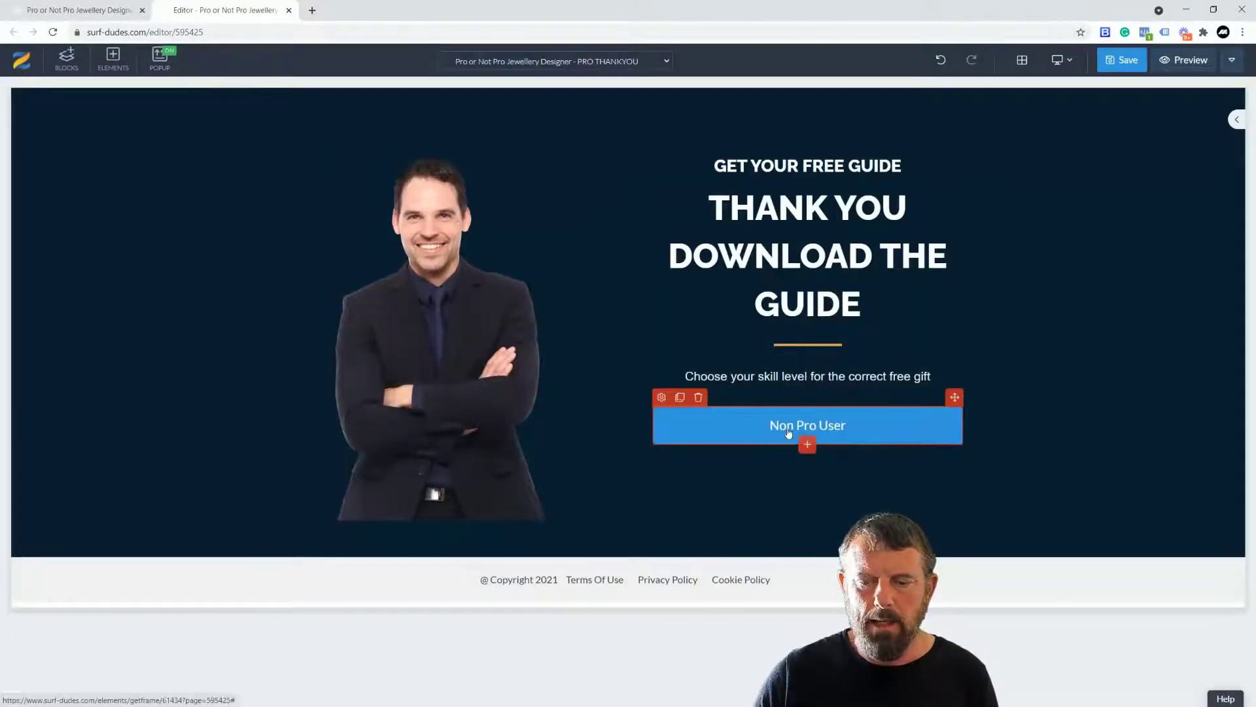
- Change the remaining Non Pro User button's text to "PRO DOWNLOAD"
click(662, 396)
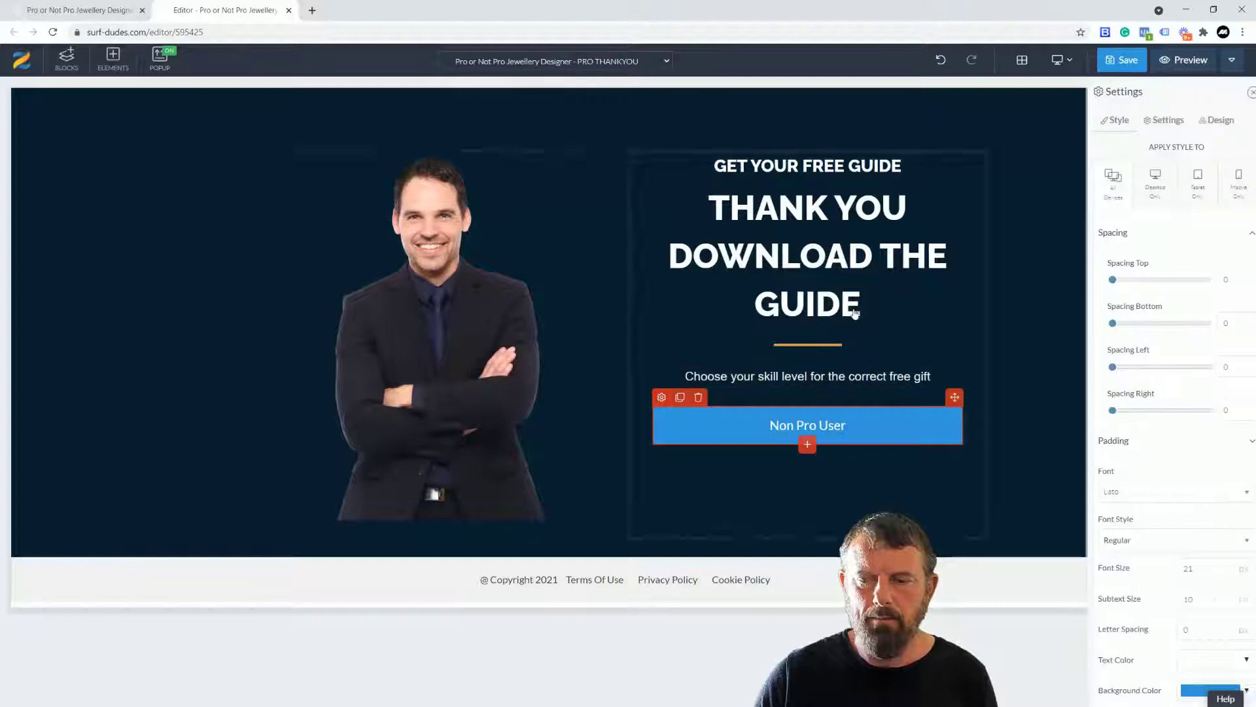
click(1151, 120)
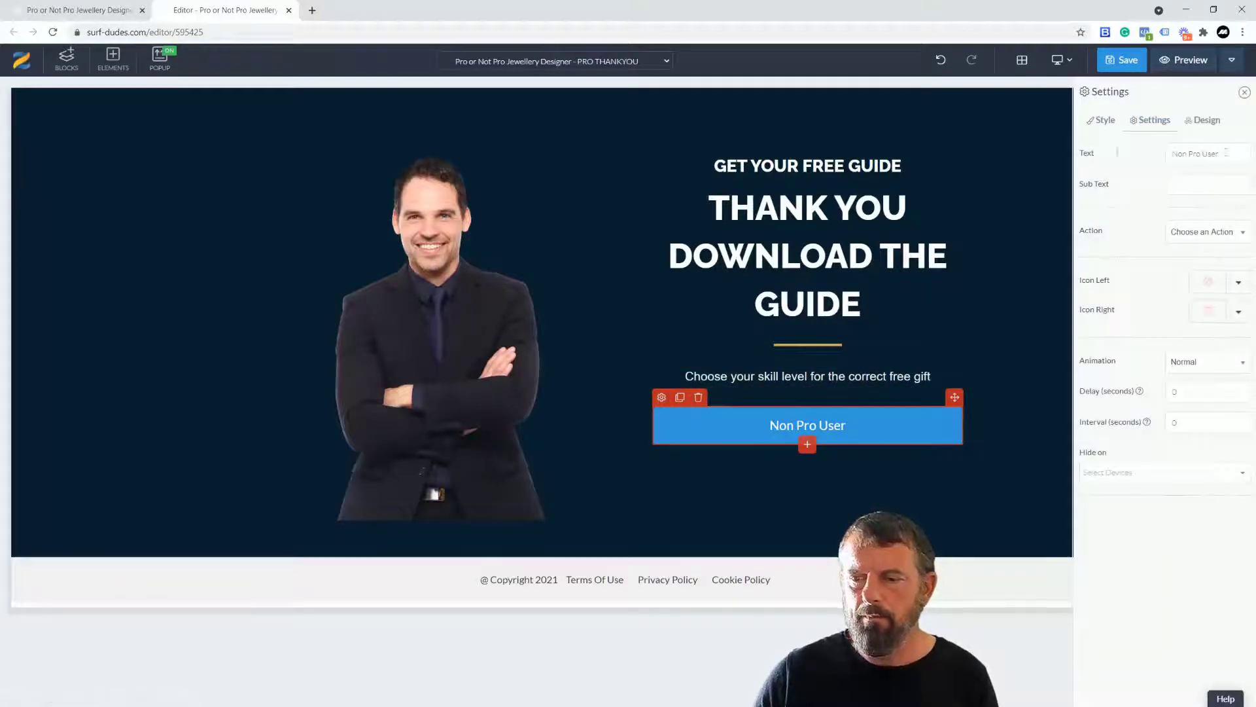
triple_click(1115, 152)
text(P)
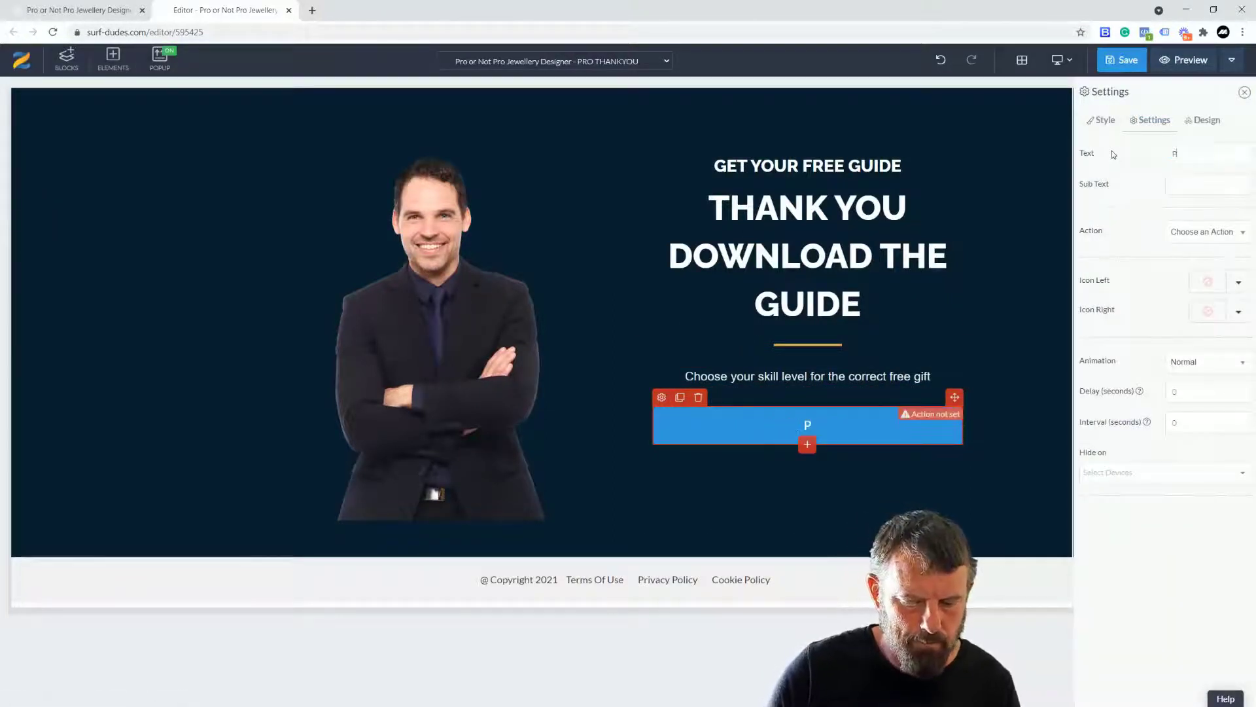
text(RO DOWNLOAD)
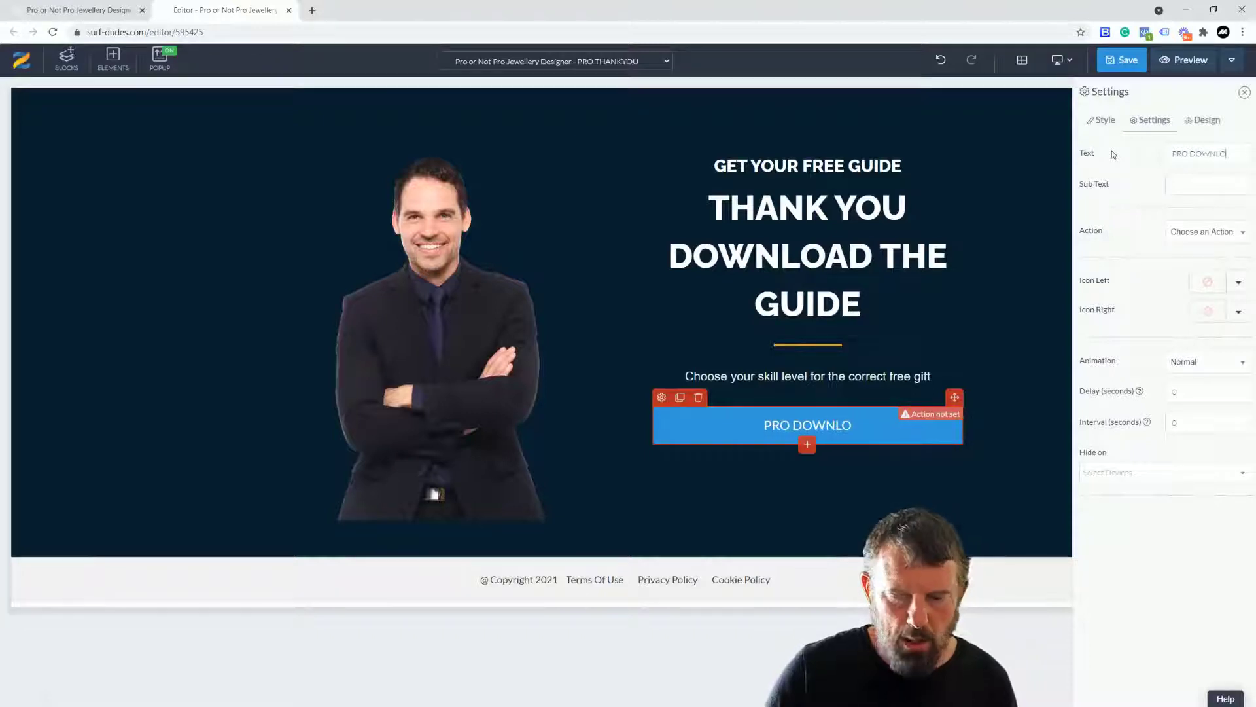
- Set the PRO DOWNLOAD button's action to Go to Link, using the PRO zip file URL copied from the WordPad document
click(1203, 236)
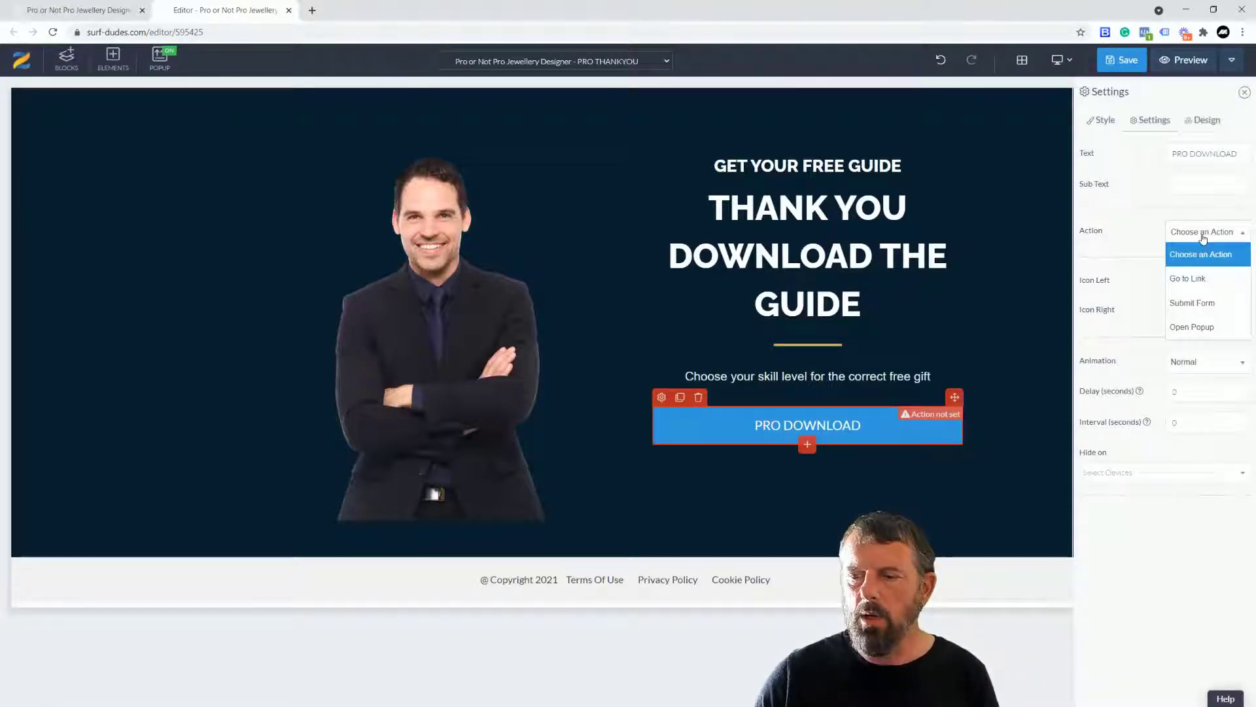
click(1185, 280)
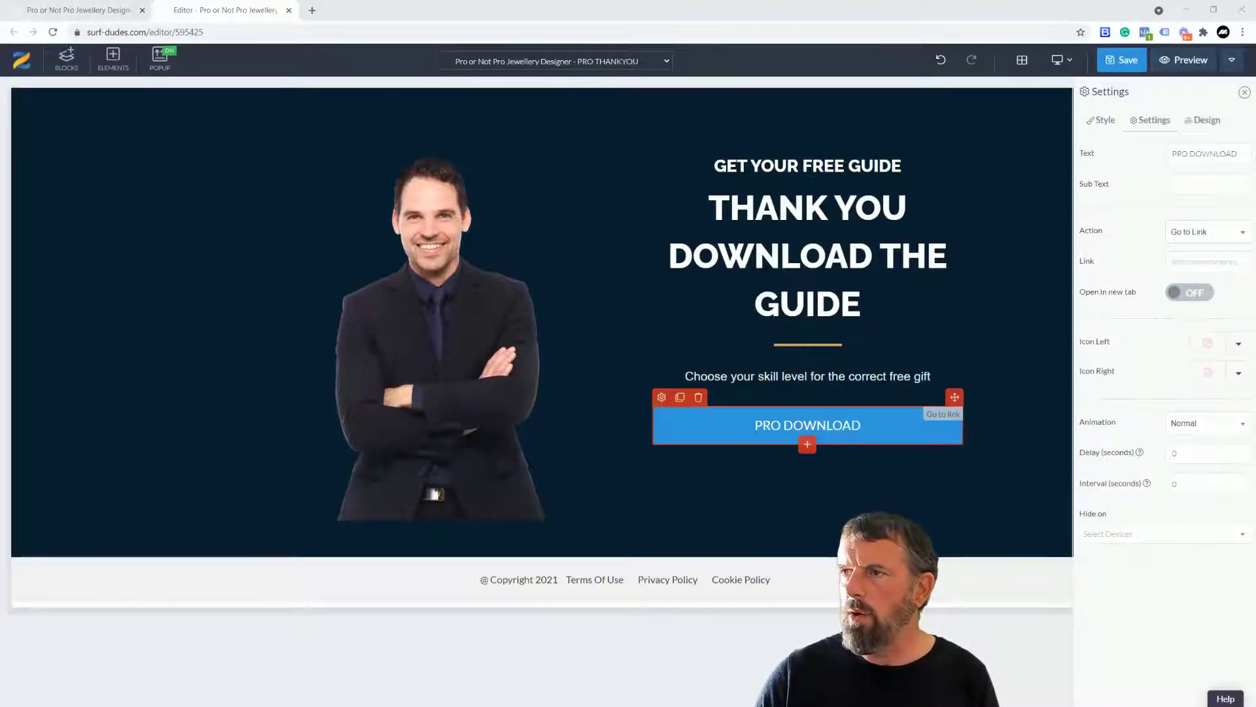
drag(1255, 261, 285, 78)
drag(409, 201, 156, 204)
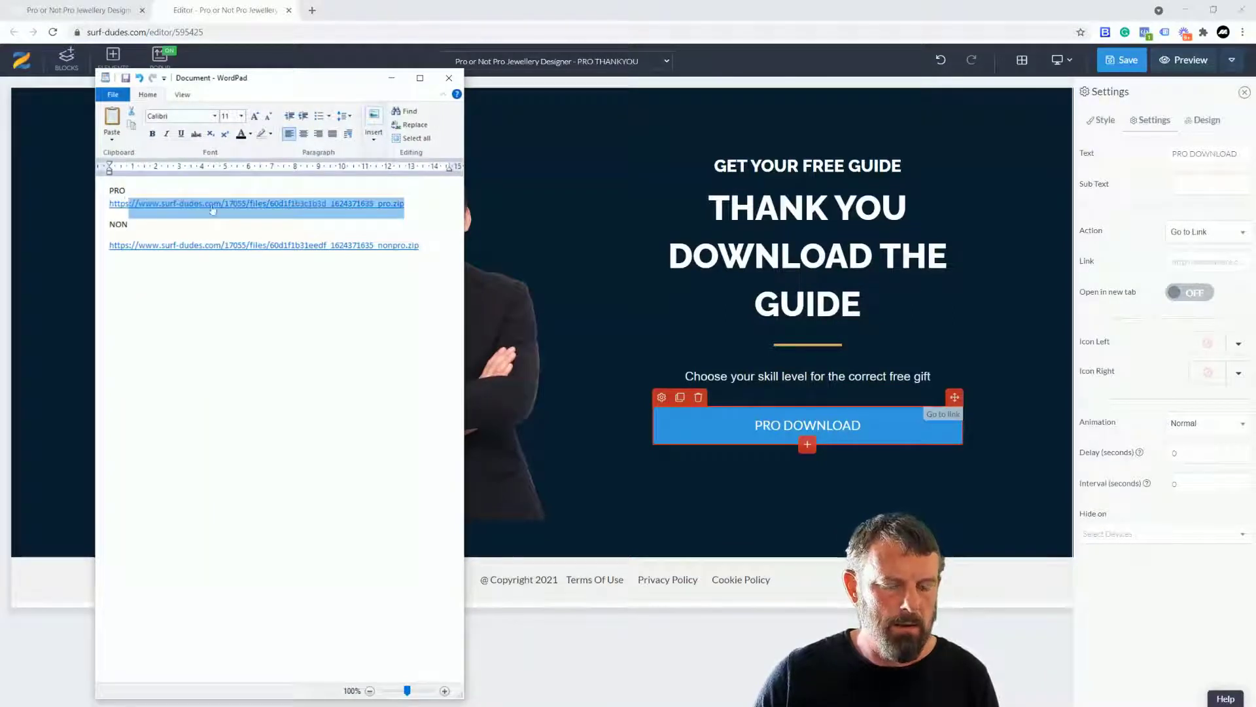
click(430, 205)
drag(405, 204, 114, 204)
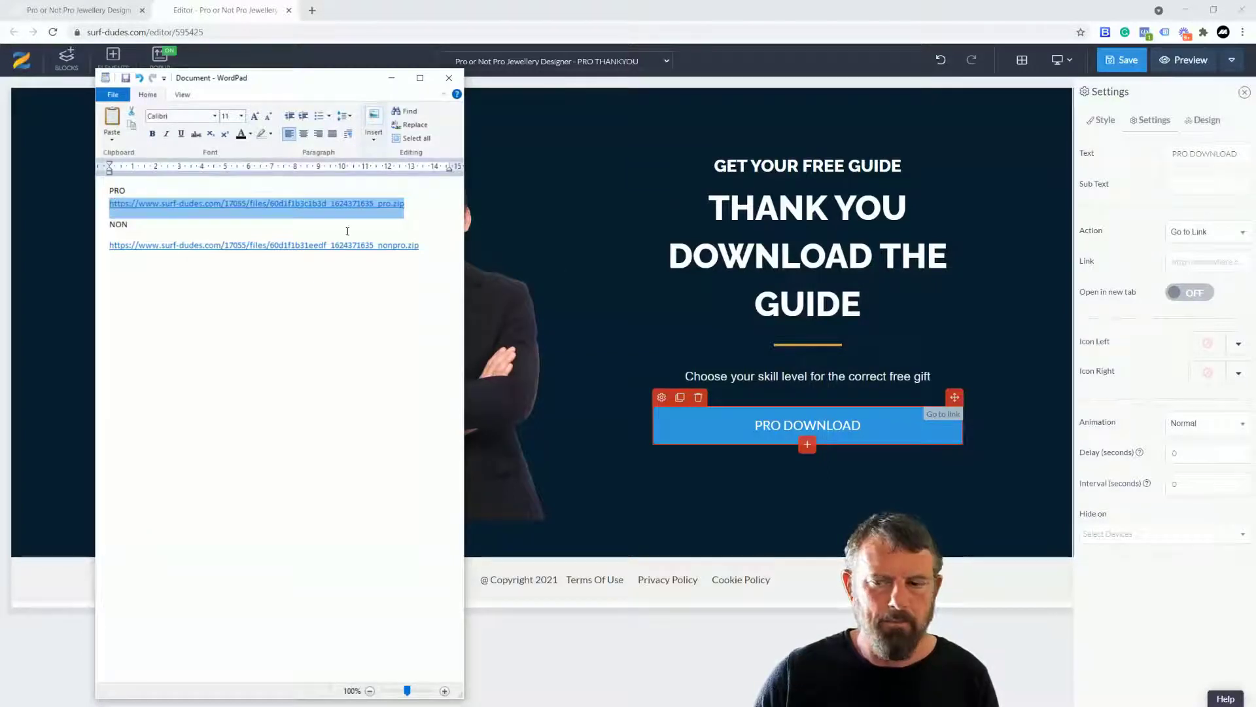
click(1188, 259)
key(ctrl+v)
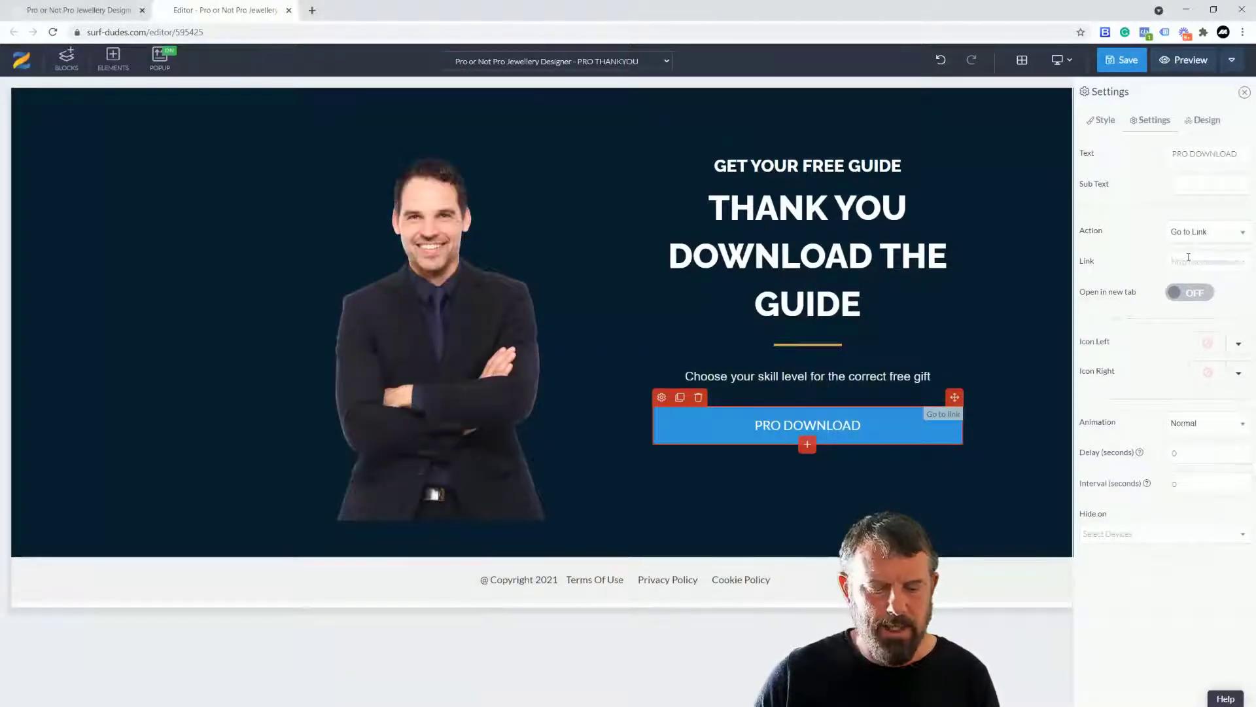
- Accept the SEO settings with the title CHOICE and save the PRO THANKYOU page
click(1127, 68)
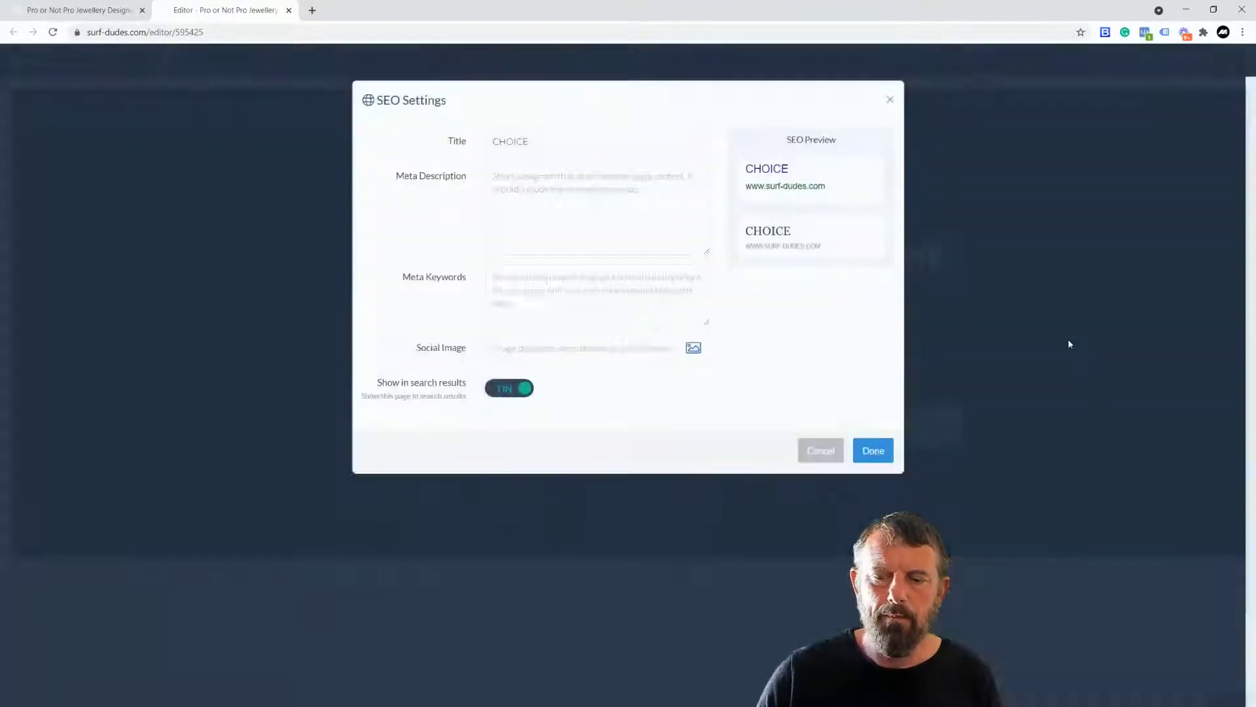
click(870, 452)
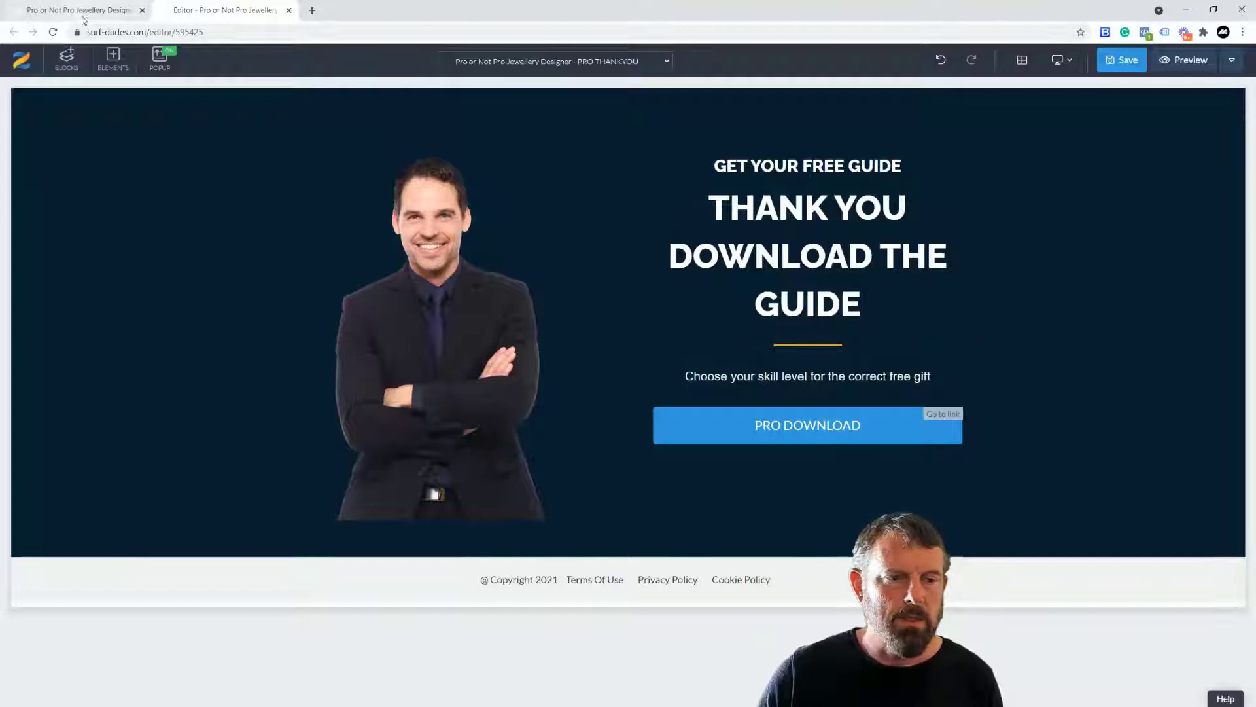
click(288, 10)
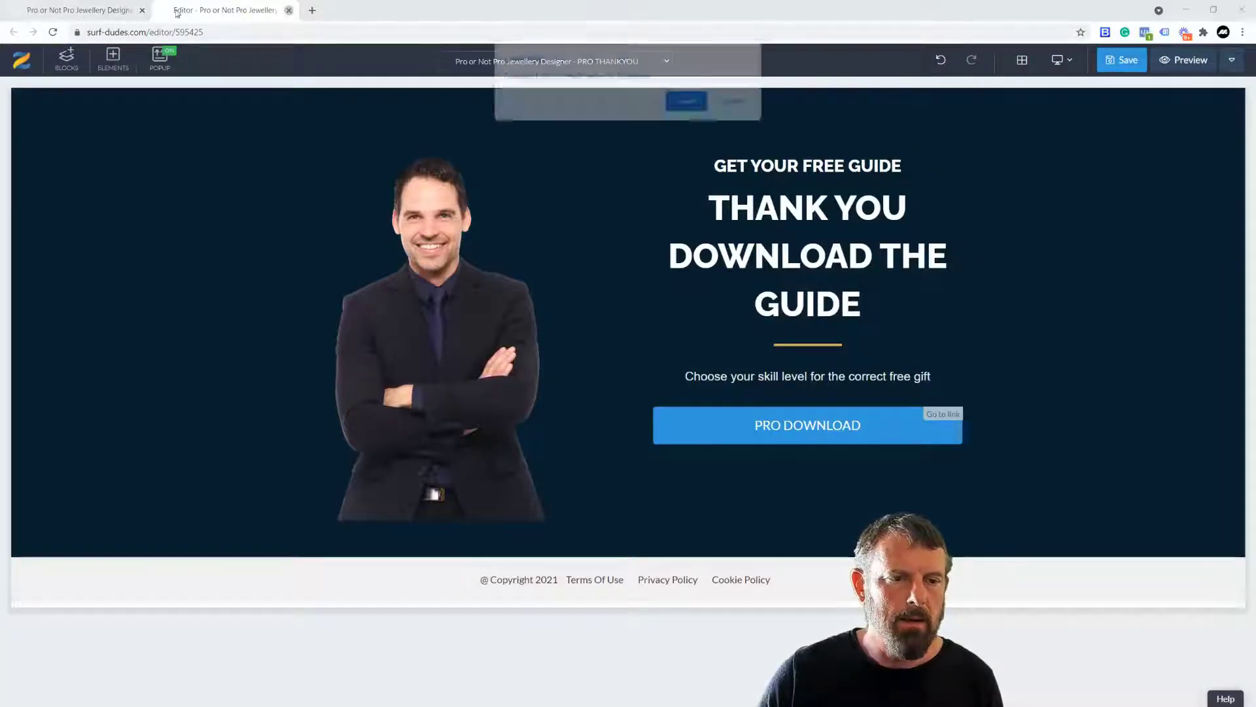
click(733, 103)
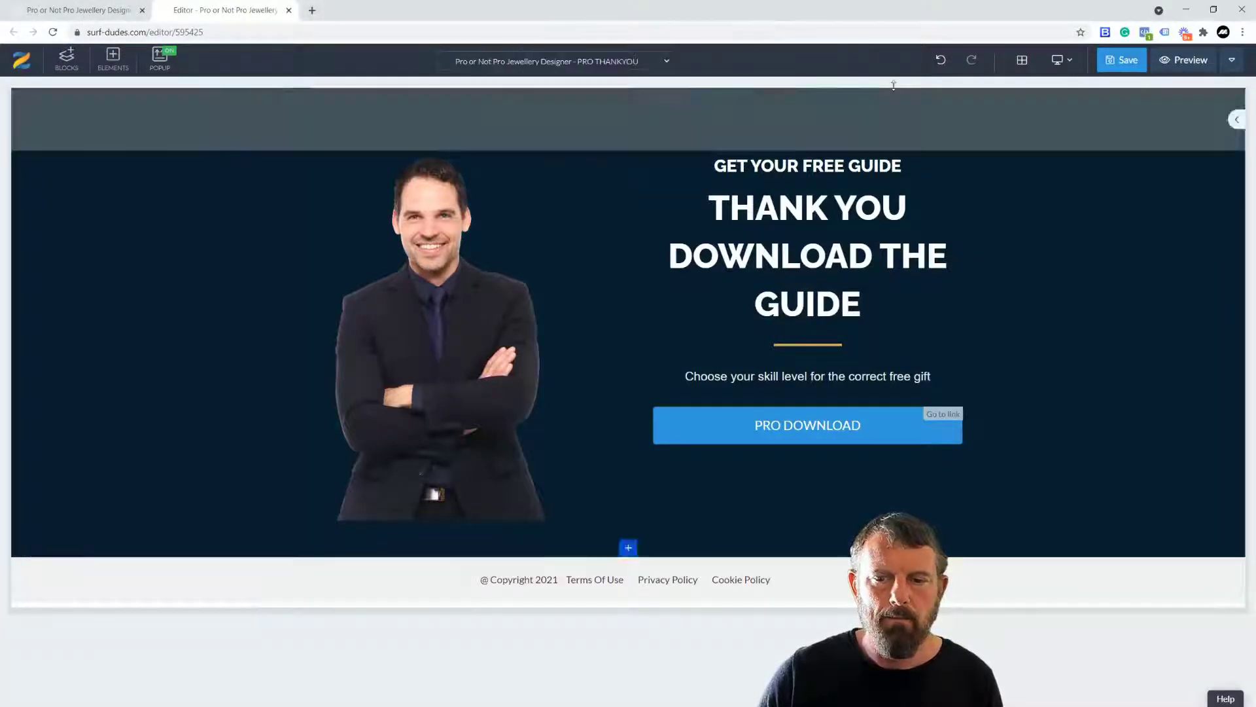
click(1131, 62)
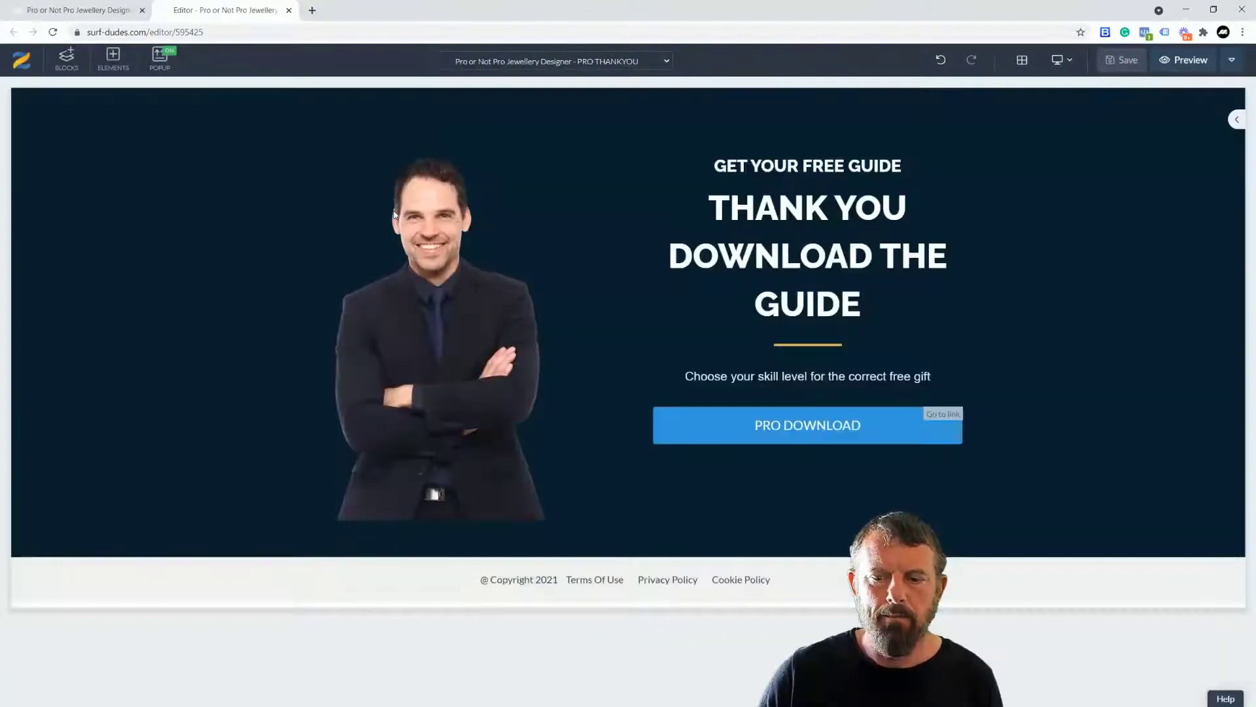
- Change the small line above the headline to "PRO" and save the page
click(748, 170)
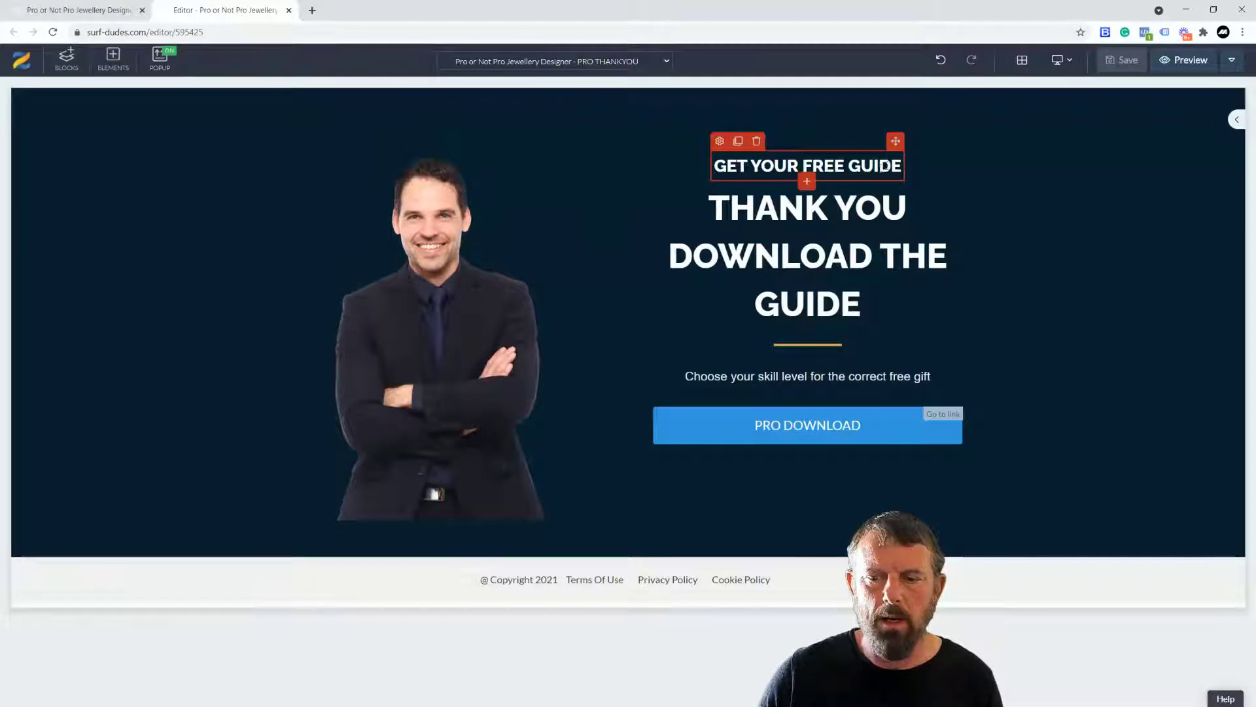
drag(901, 169, 706, 169)
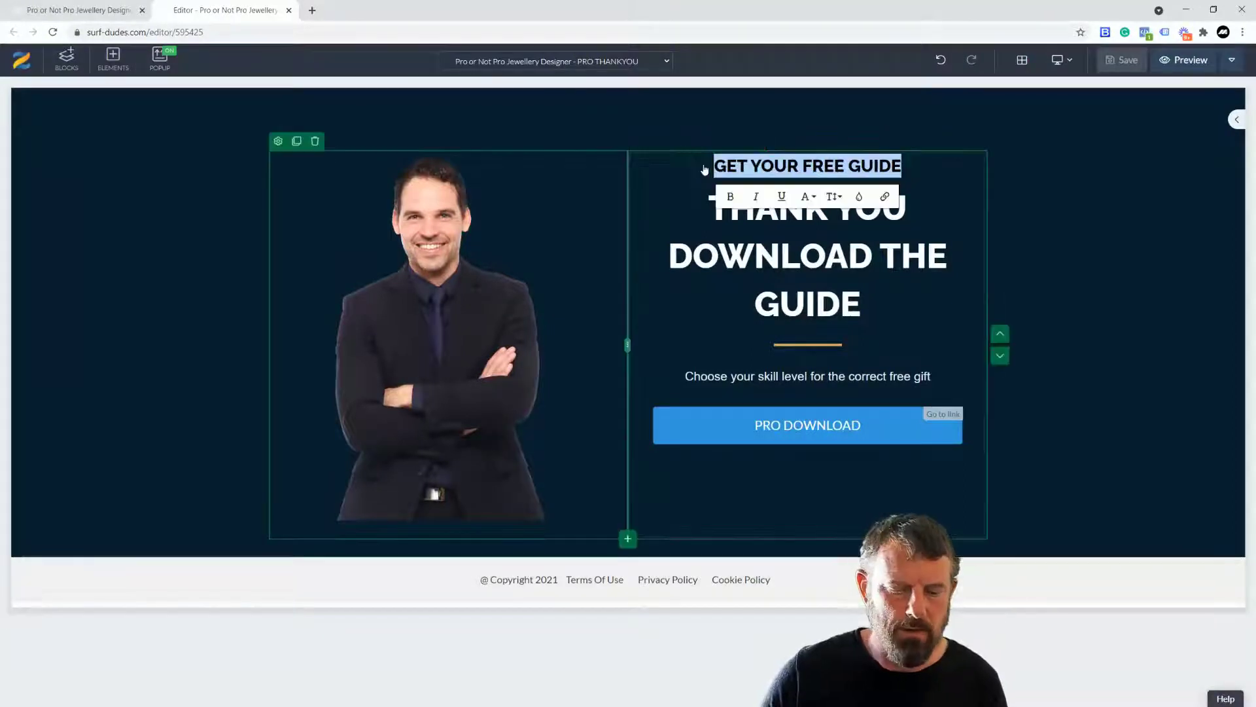
text(PRO)
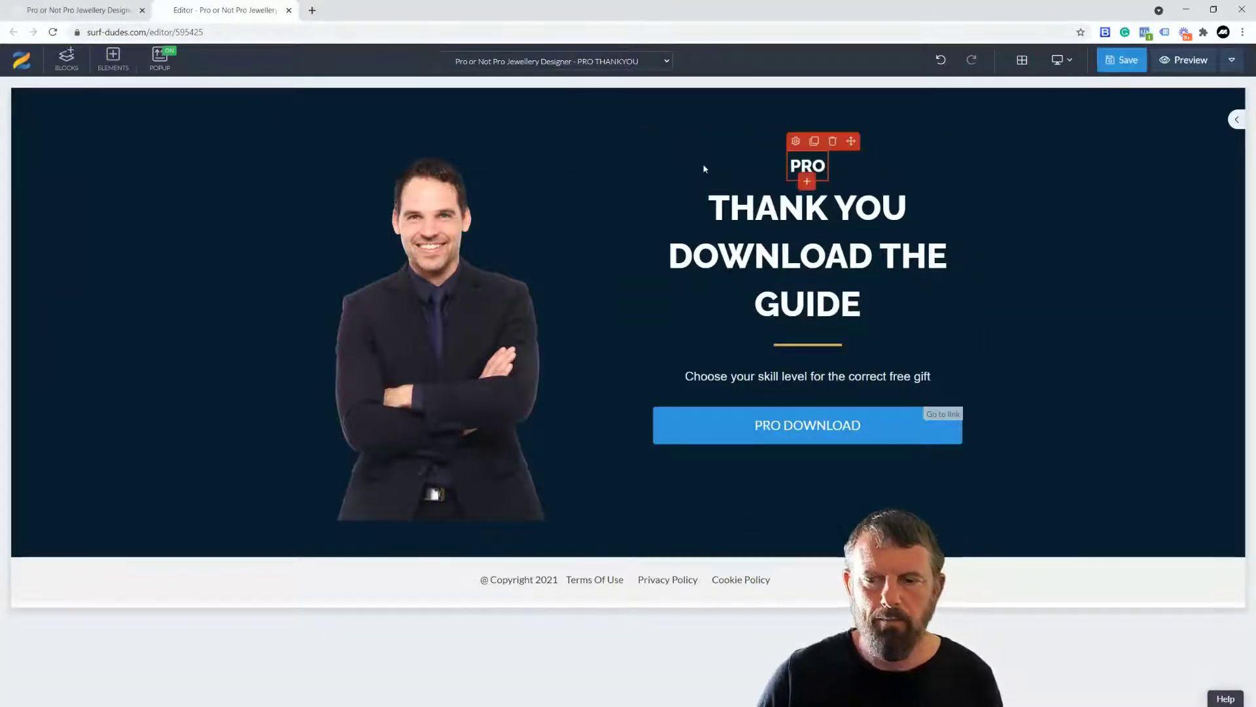
click(1122, 59)
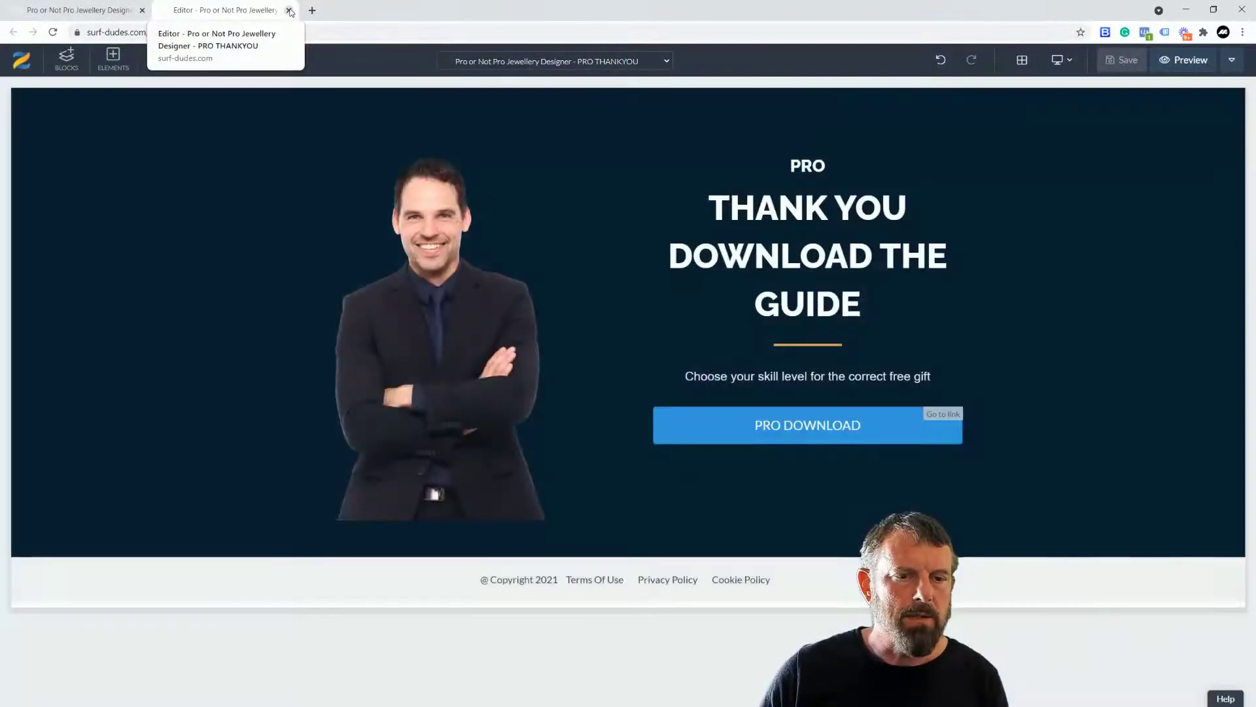
- Close the PRO THANKYOU editor, copy that page's link from the funnel steps, and open PRO OPTIN PAGE for editing
click(139, 16)
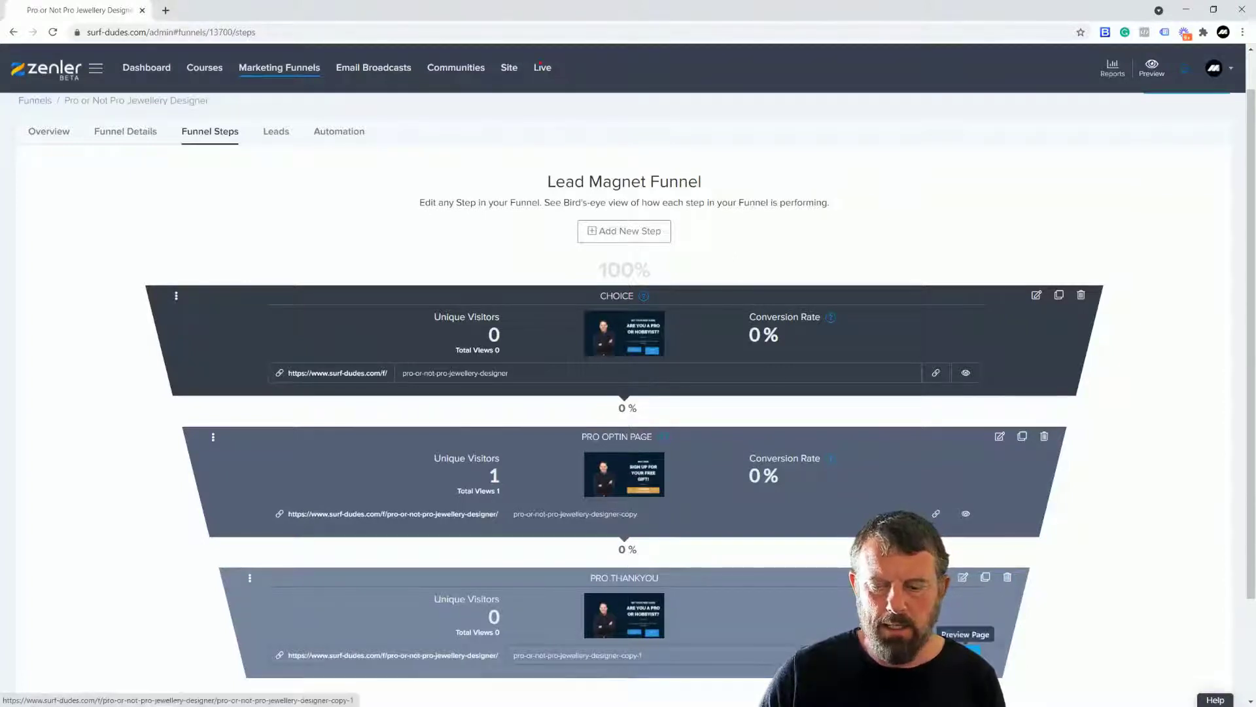
click(936, 655)
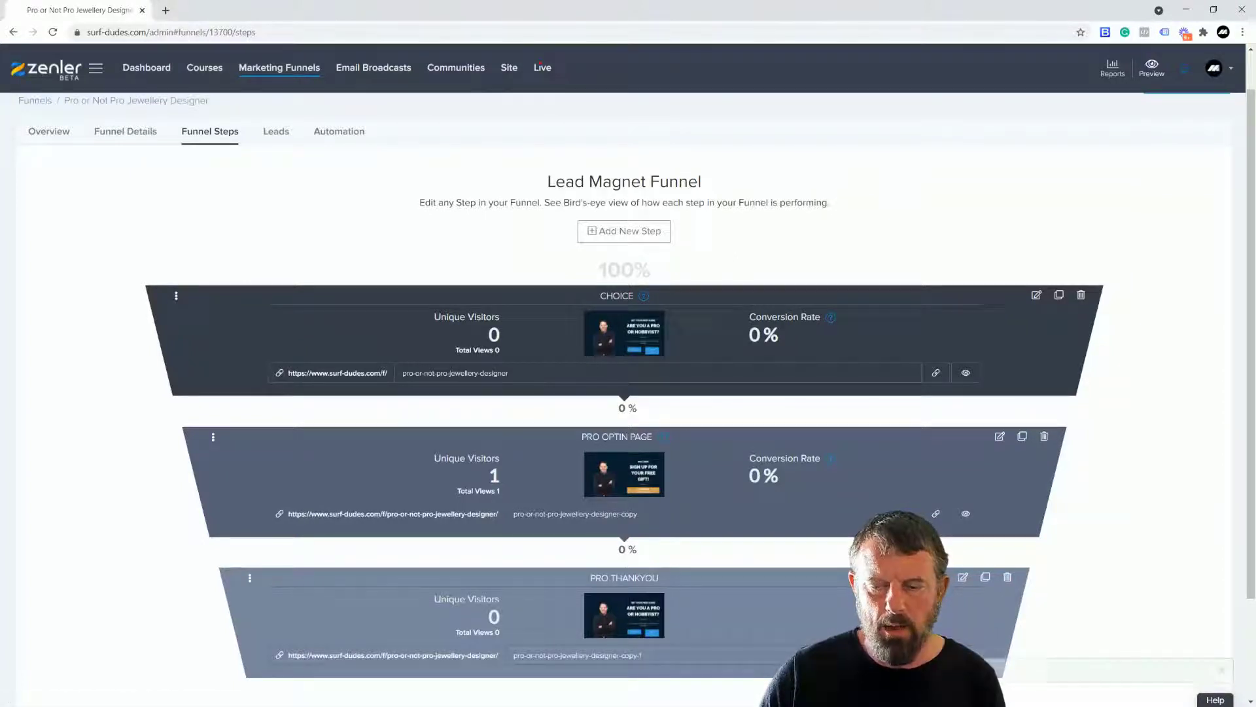
click(1000, 436)
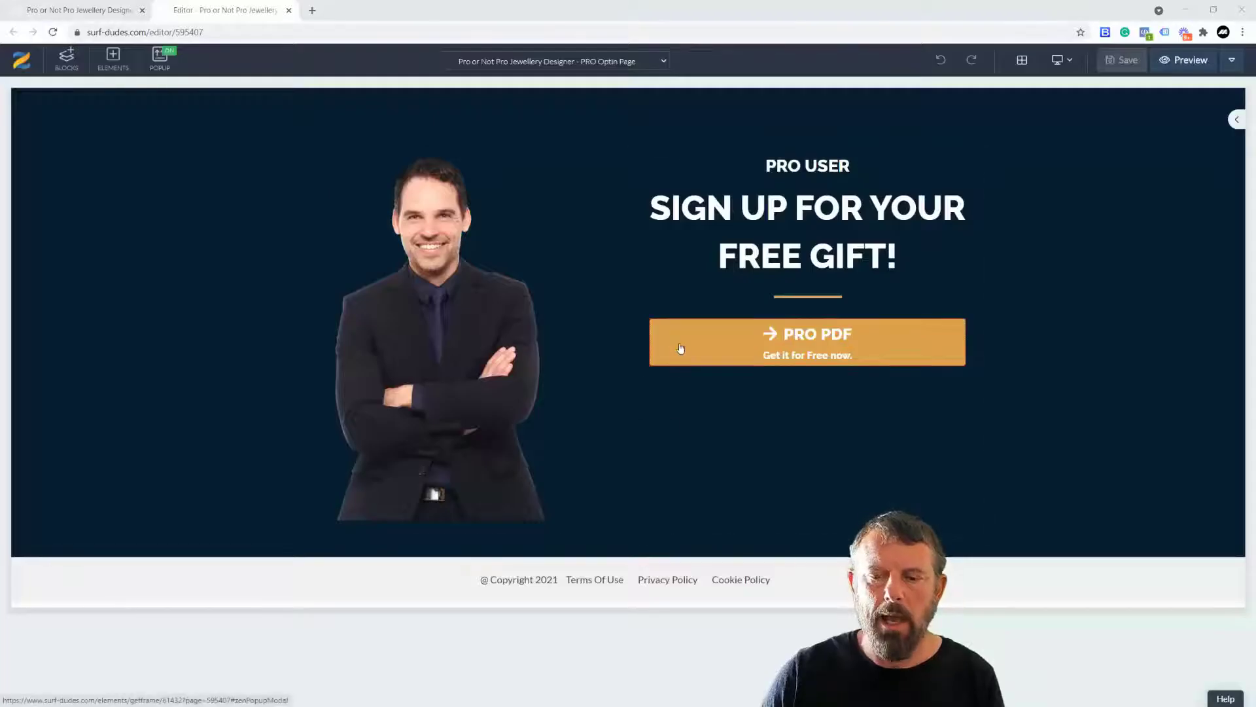
- Set the post submit link of the popup's "Get the Pro Sheet PDF" button to the copied PRO THANKYOU URL and save the page
click(682, 350)
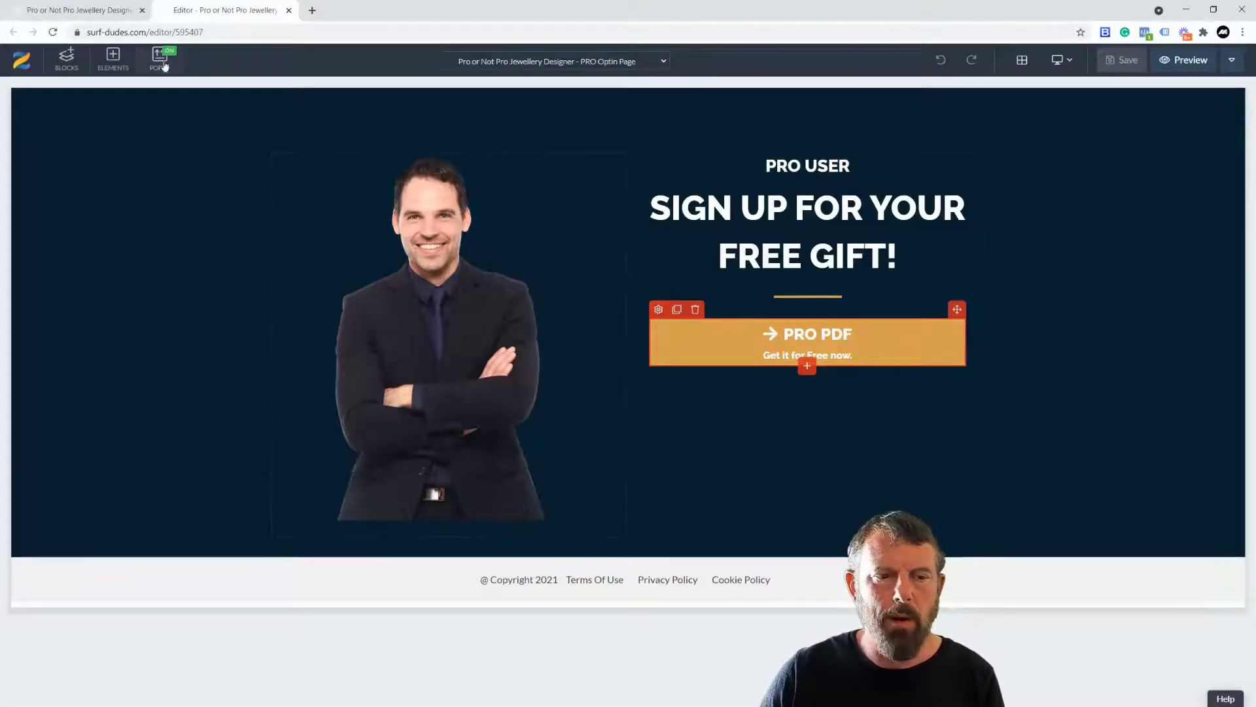
click(658, 313)
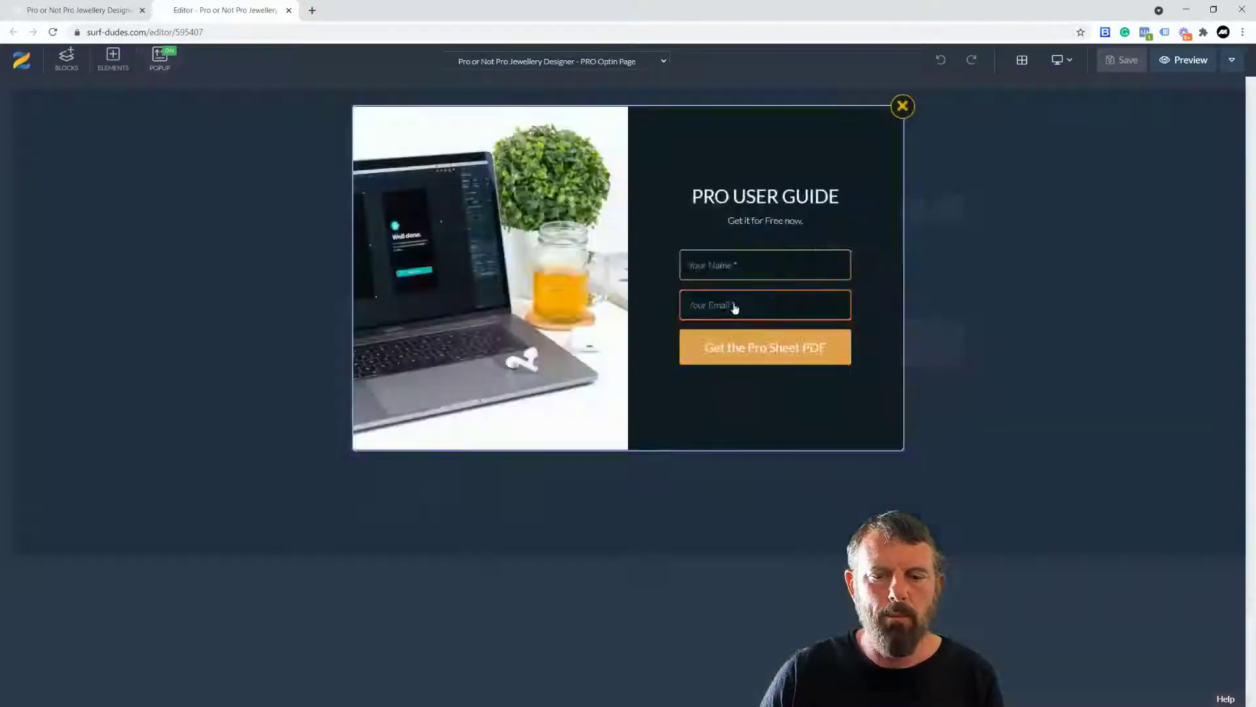
click(688, 330)
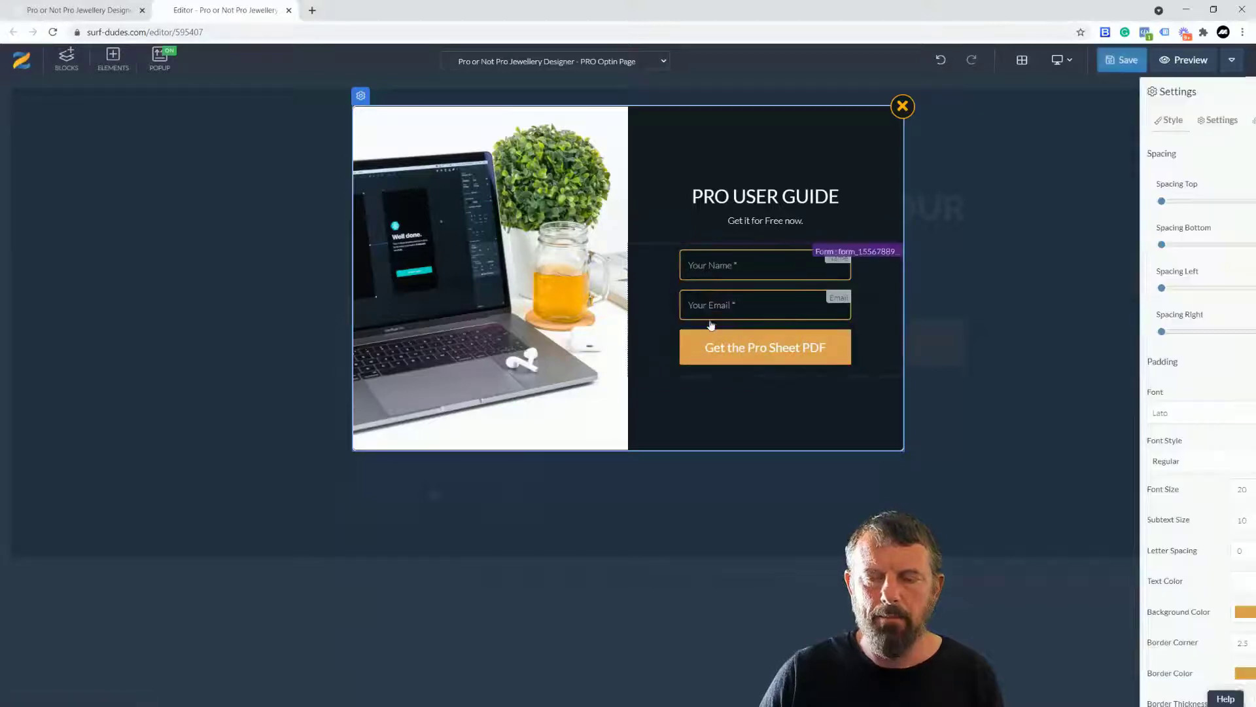
click(1143, 125)
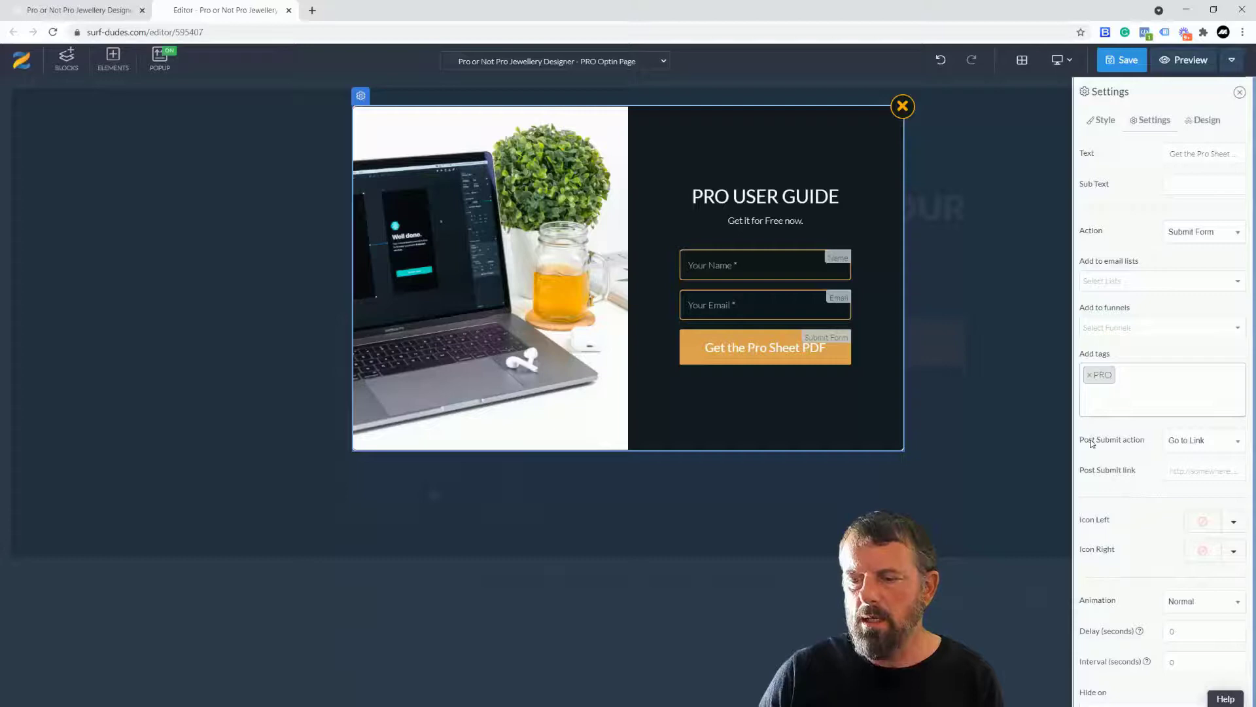
click(1186, 471)
key(ctrl+v)
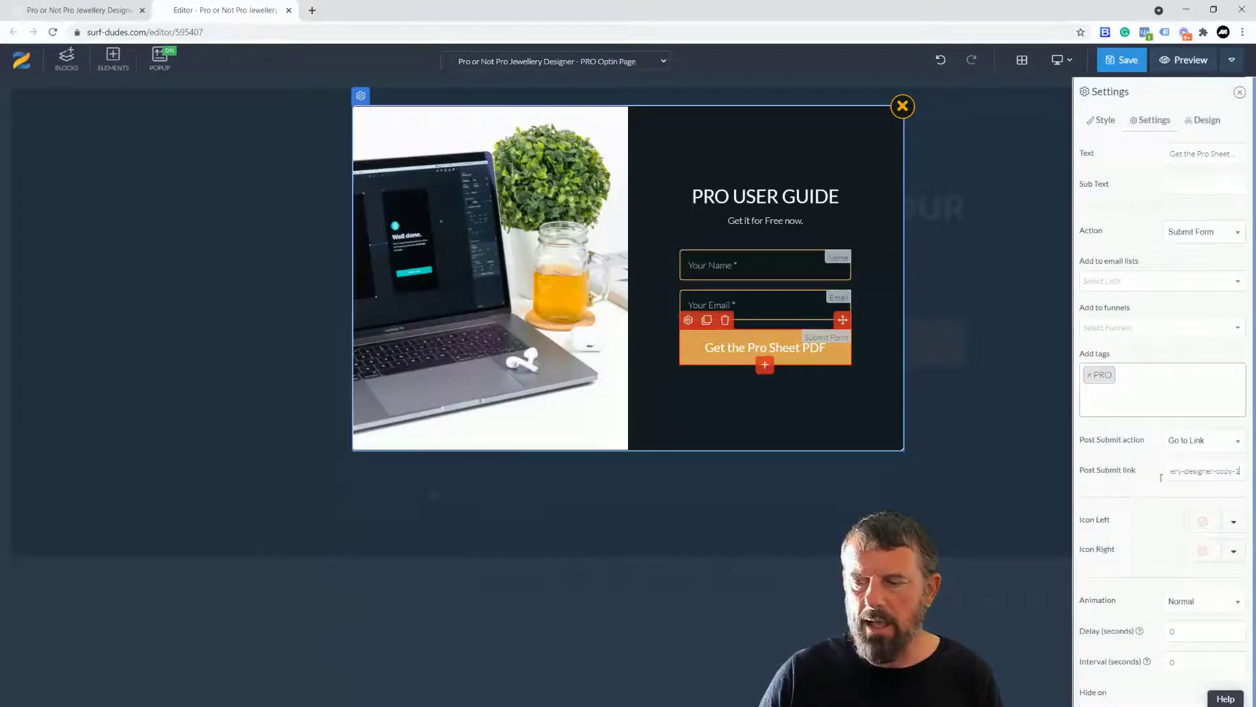
drag(1210, 471, 1152, 474)
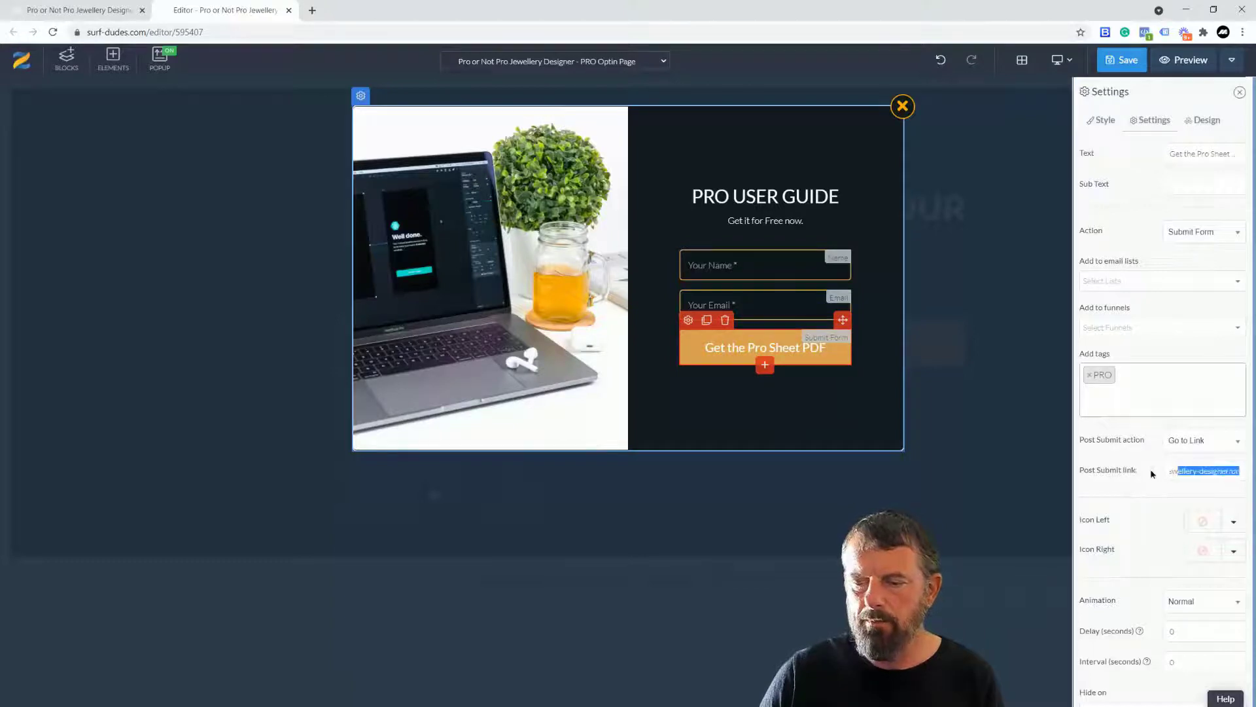
click(1120, 68)
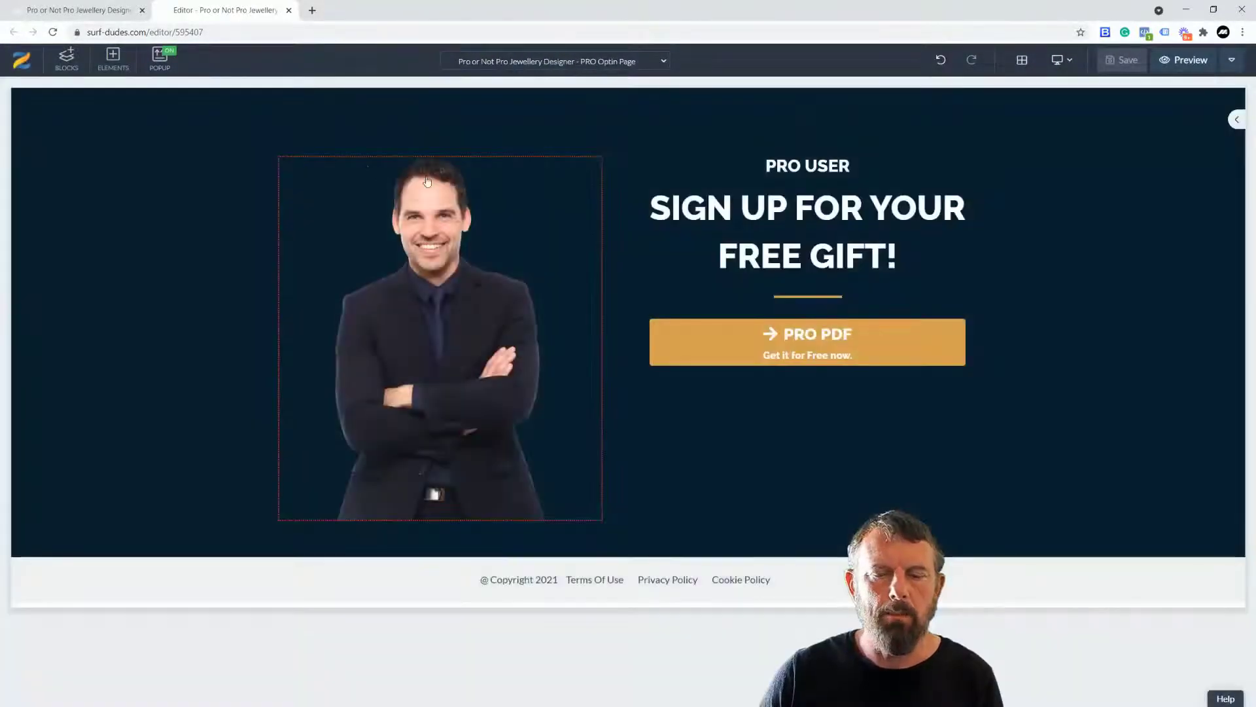
- Copy the PRO OPTIN PAGE link from the funnel steps and open the CHOICE page in the editor, closing the opt-in editor
click(108, 12)
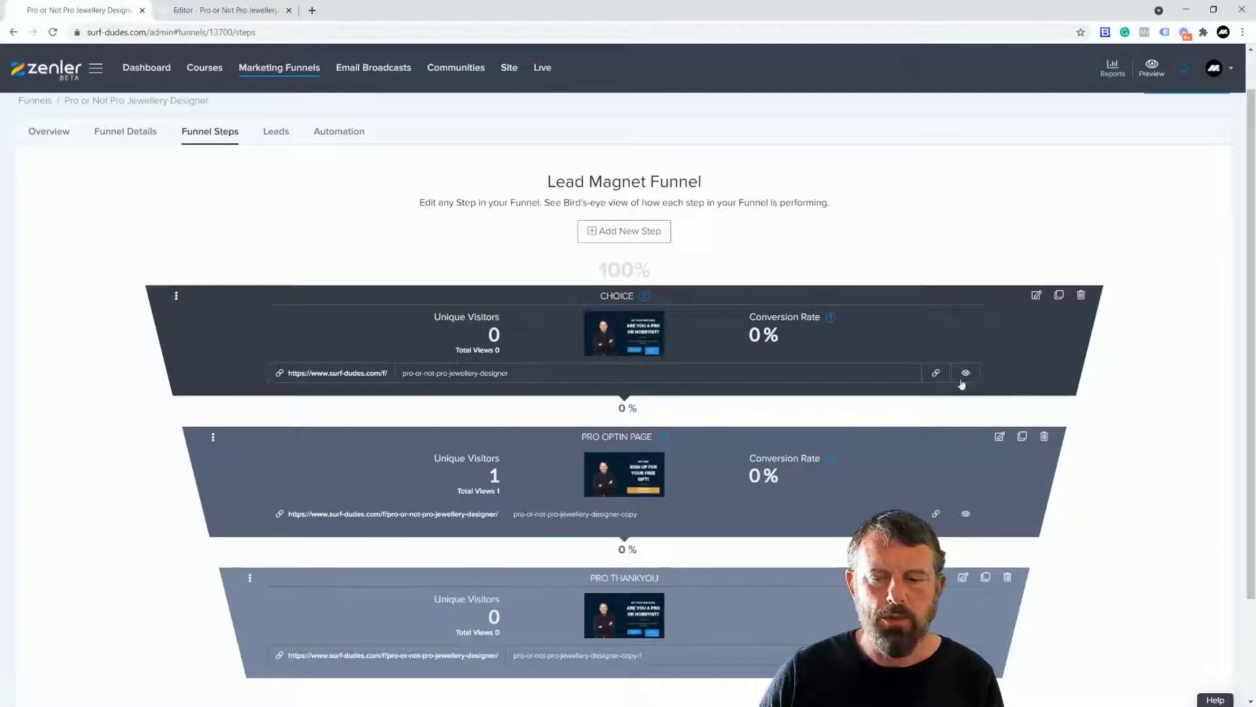
click(933, 515)
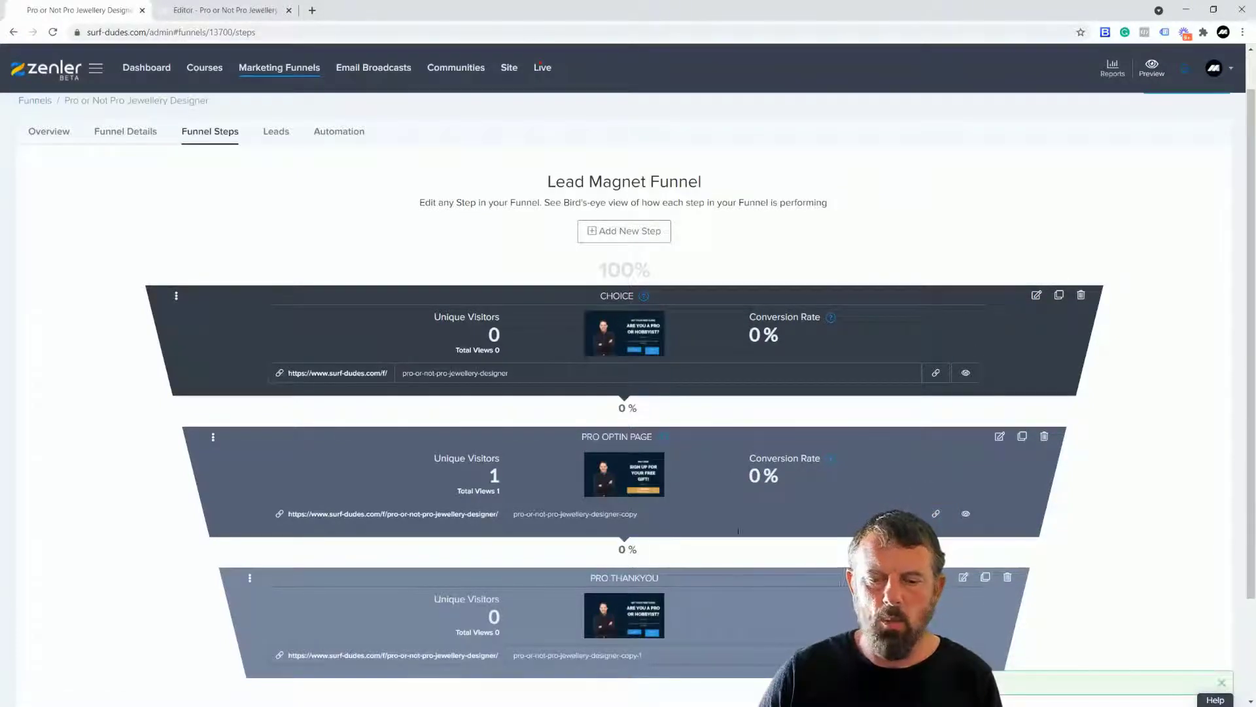
click(1036, 294)
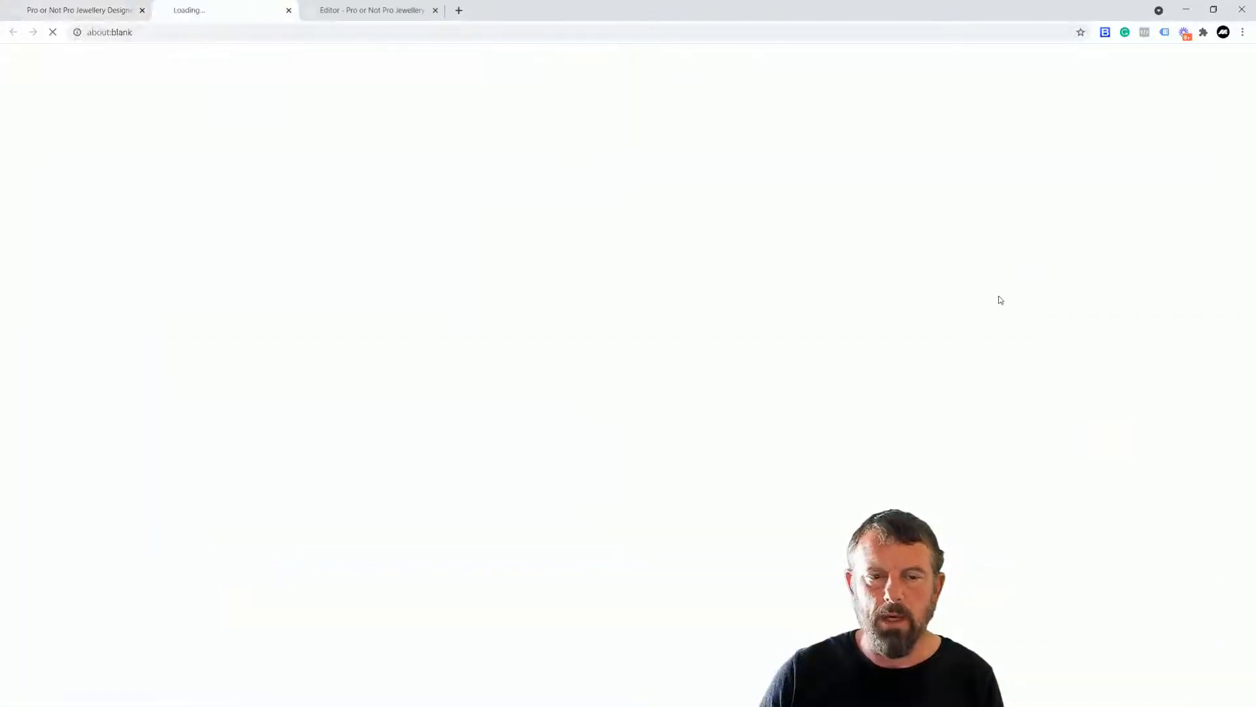
click(435, 10)
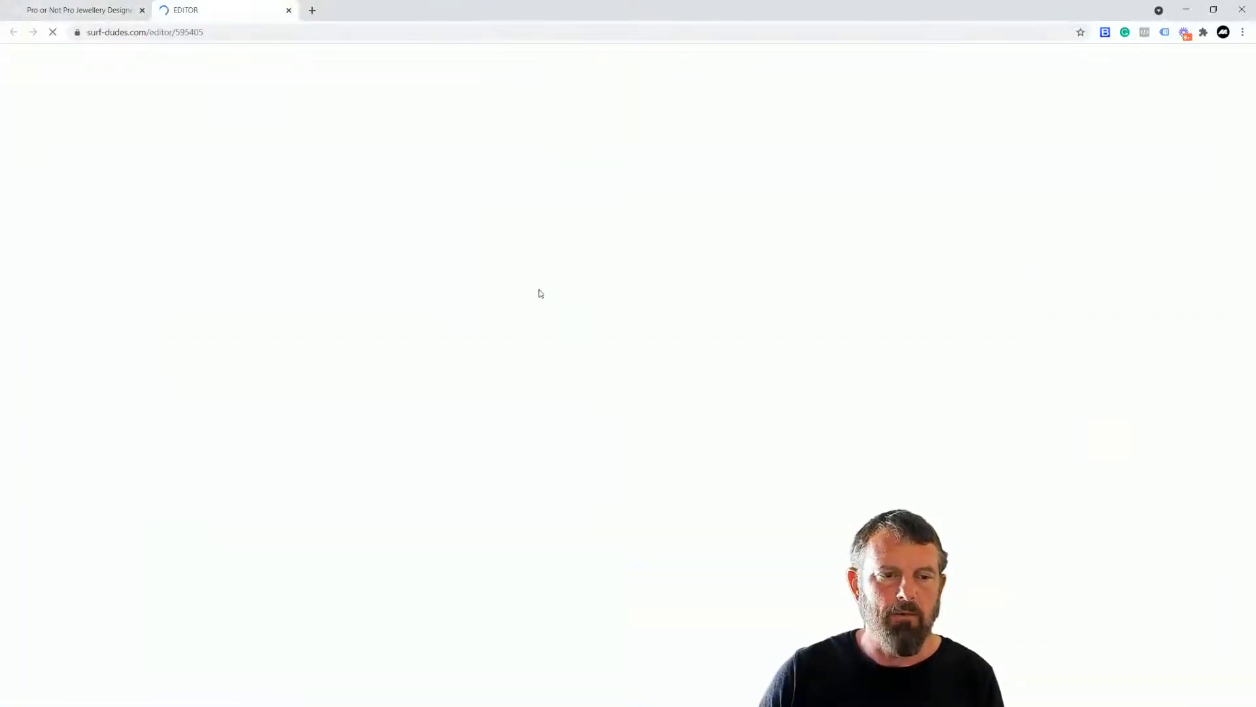
click(98, 11)
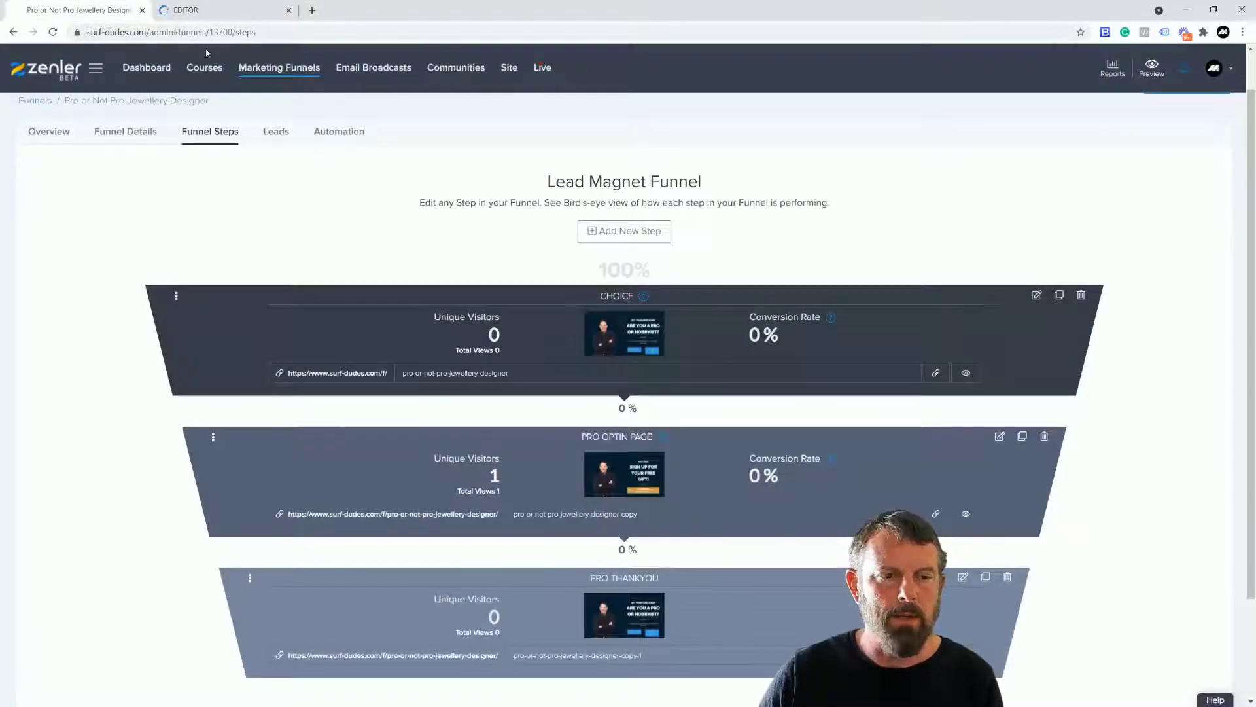
click(229, 12)
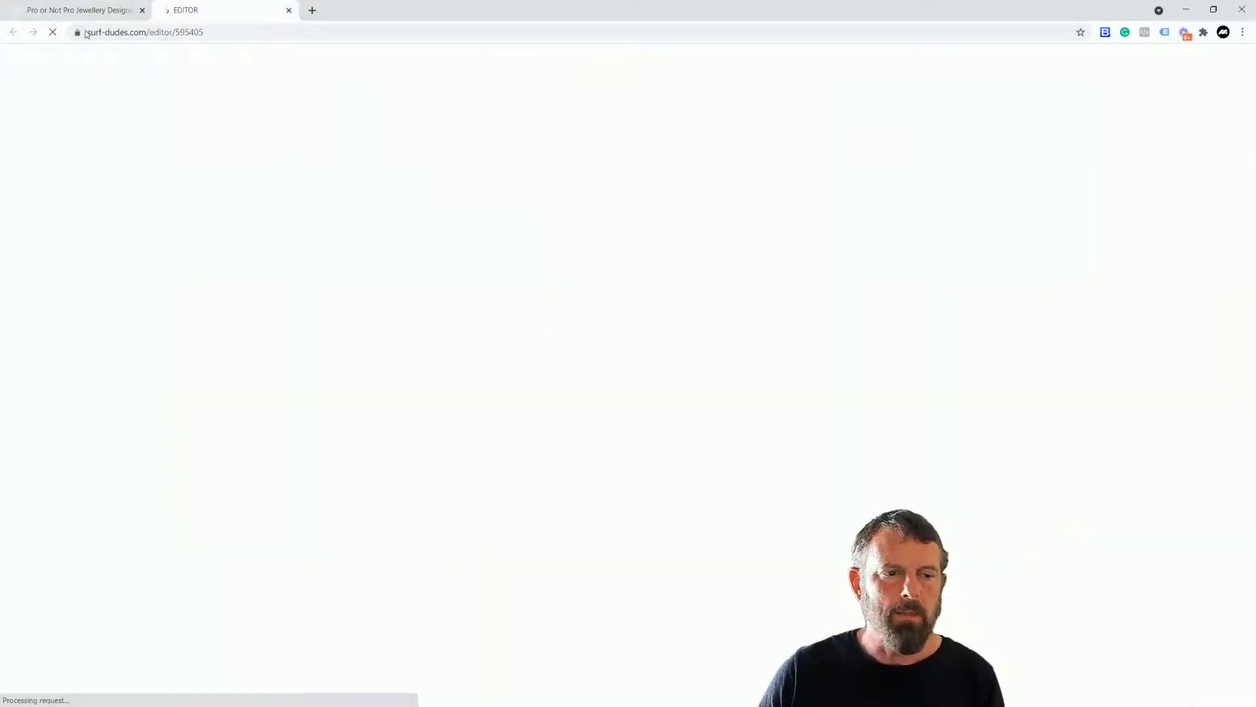
click(93, 10)
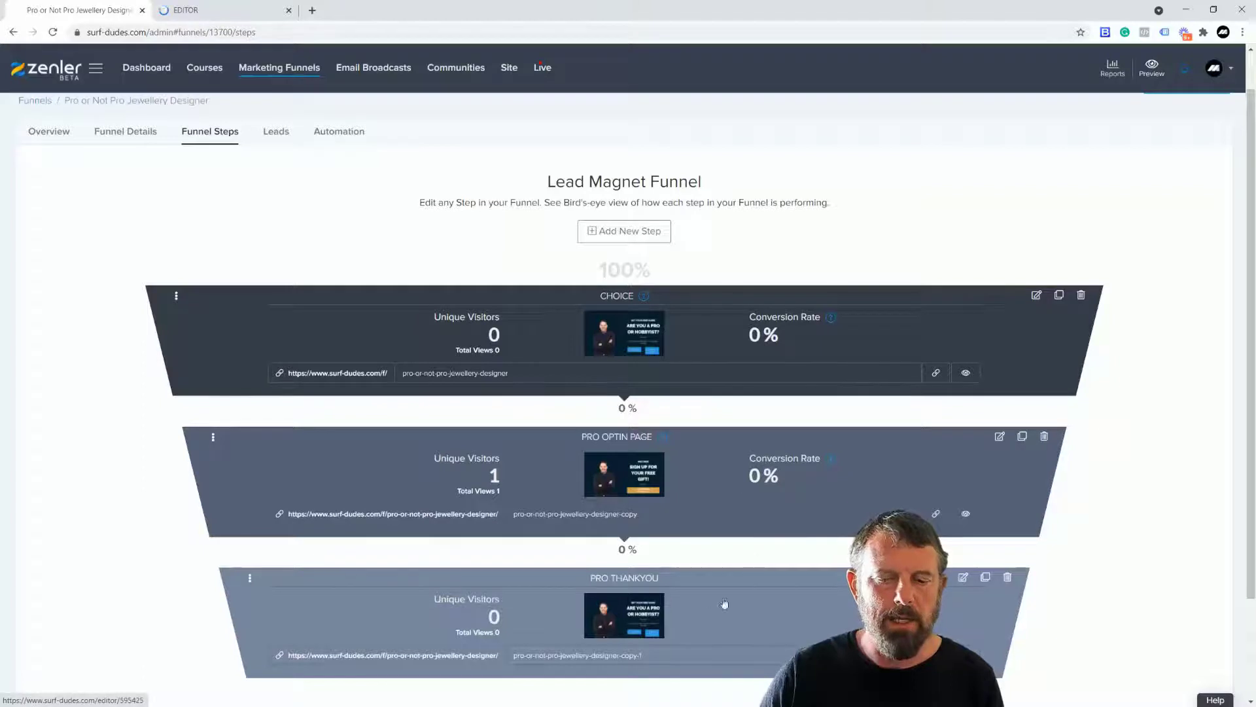
click(224, 11)
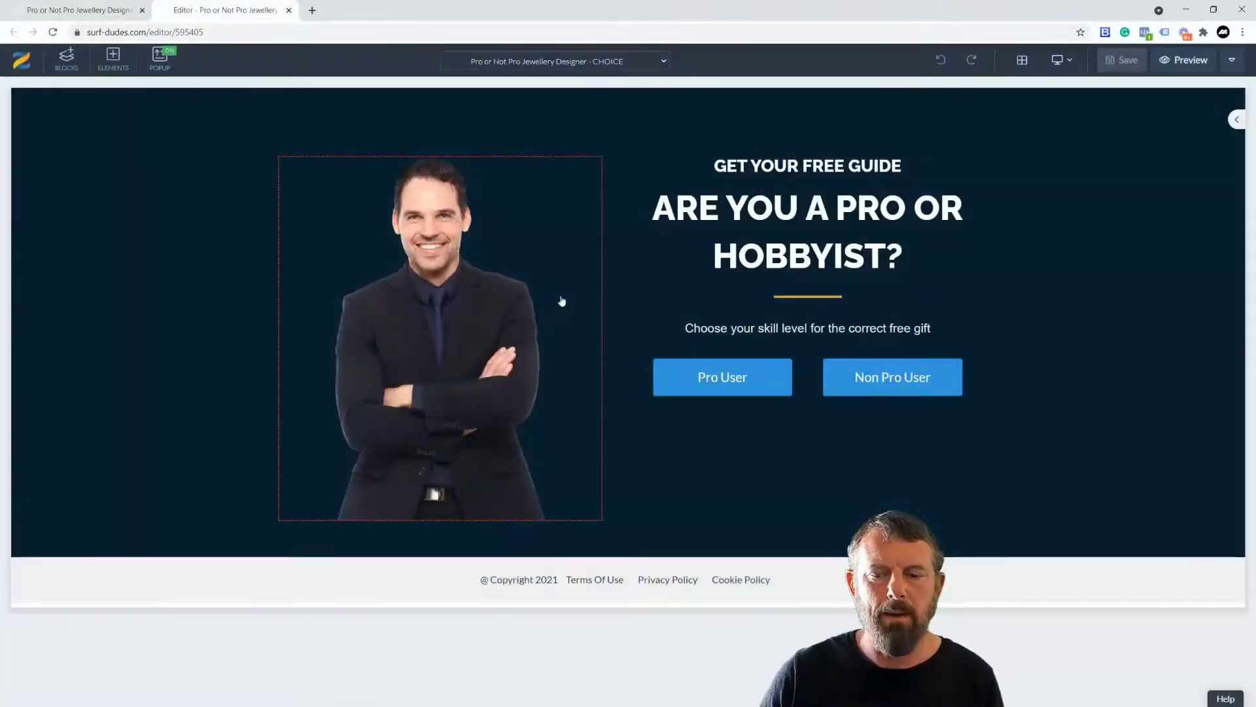
- Set the Pro User button's action to Go to Link with the copied opt-in page URL, save the CHOICE page, and close its editor
mouse_move(694, 385)
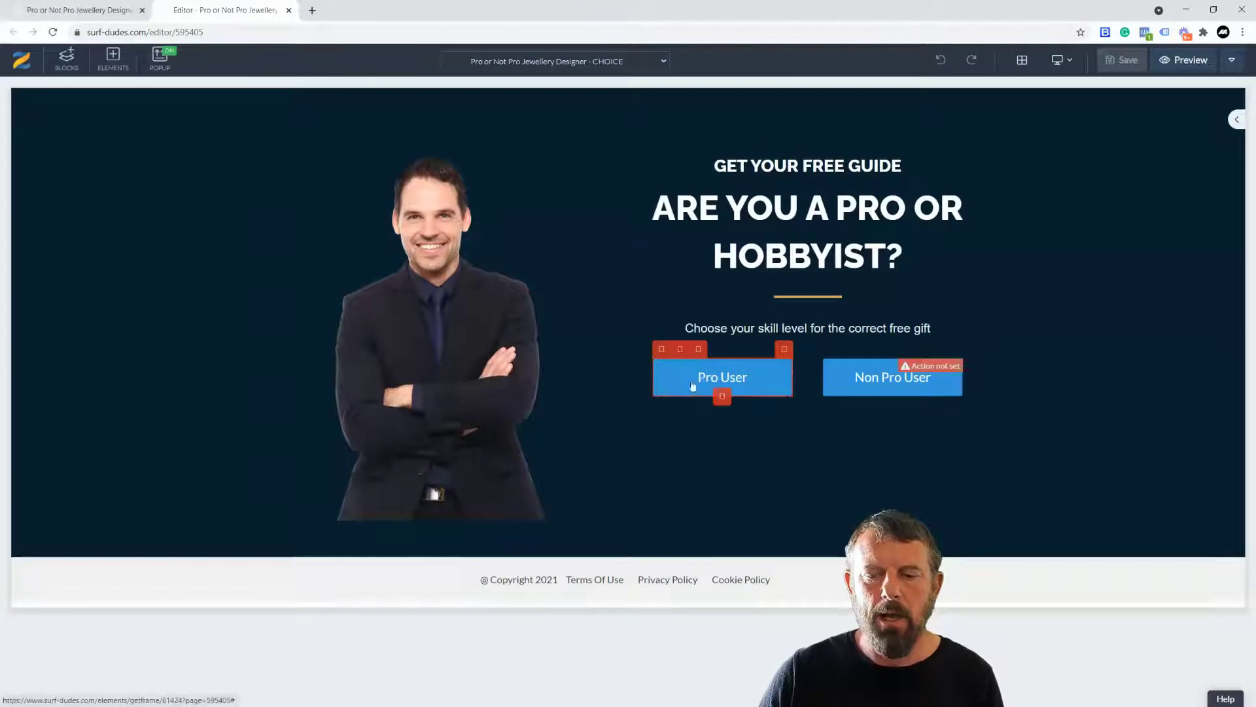
click(661, 350)
click(1152, 122)
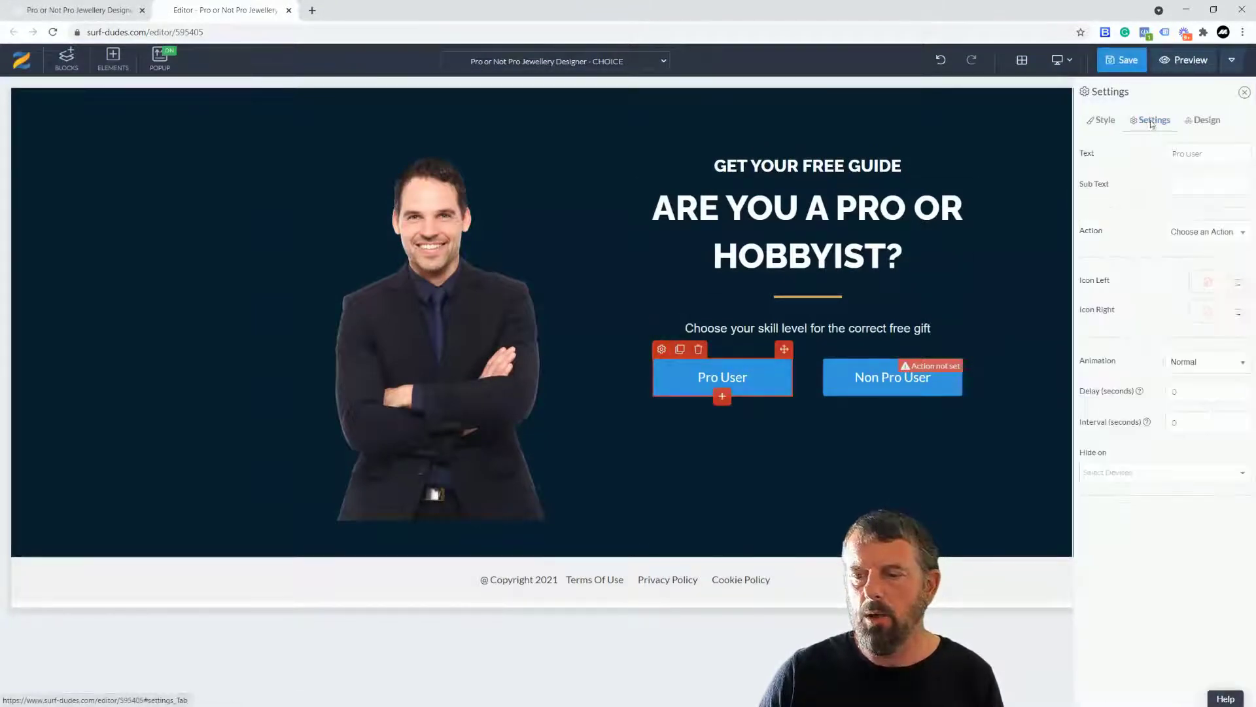
click(1192, 236)
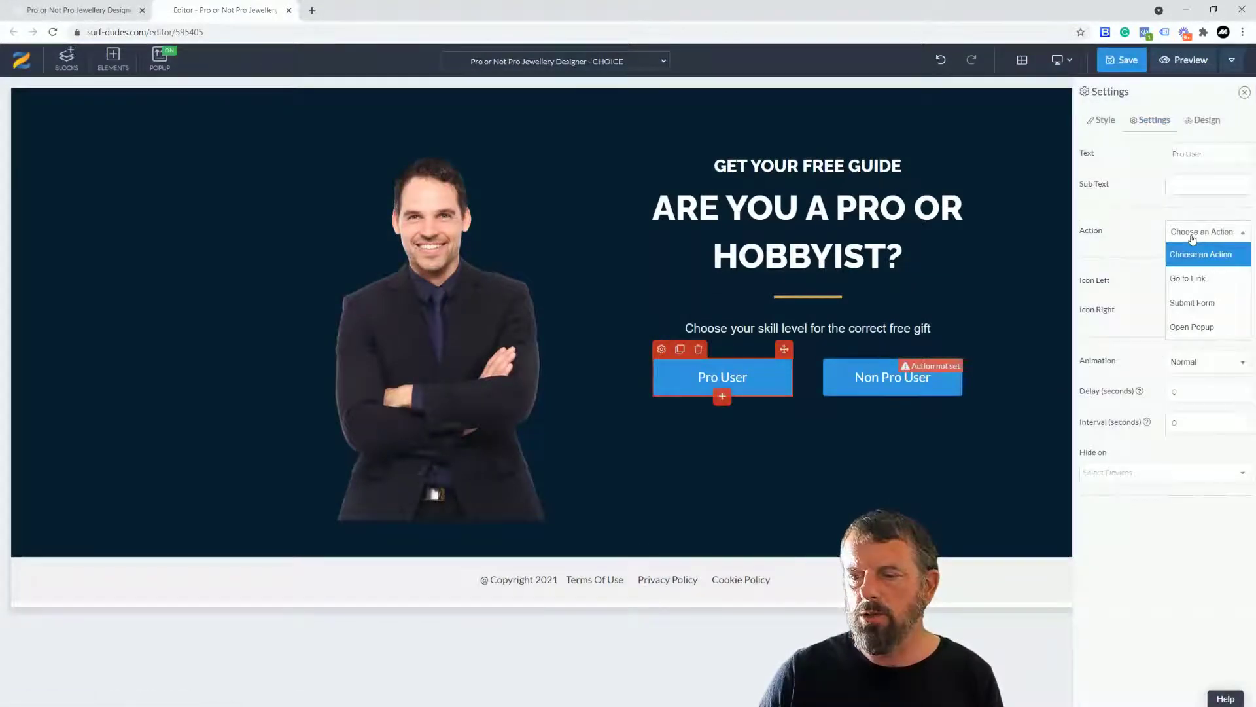
click(1188, 279)
click(1182, 260)
key(ctrl+v)
click(1127, 62)
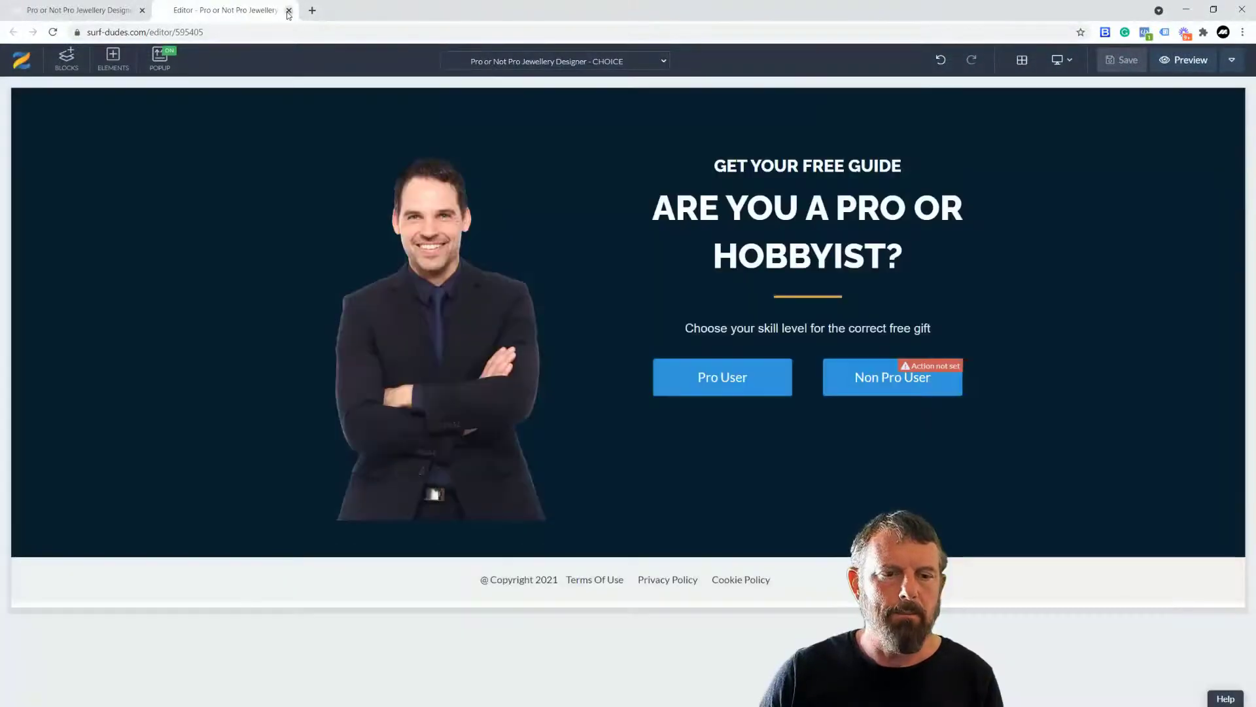
click(288, 10)
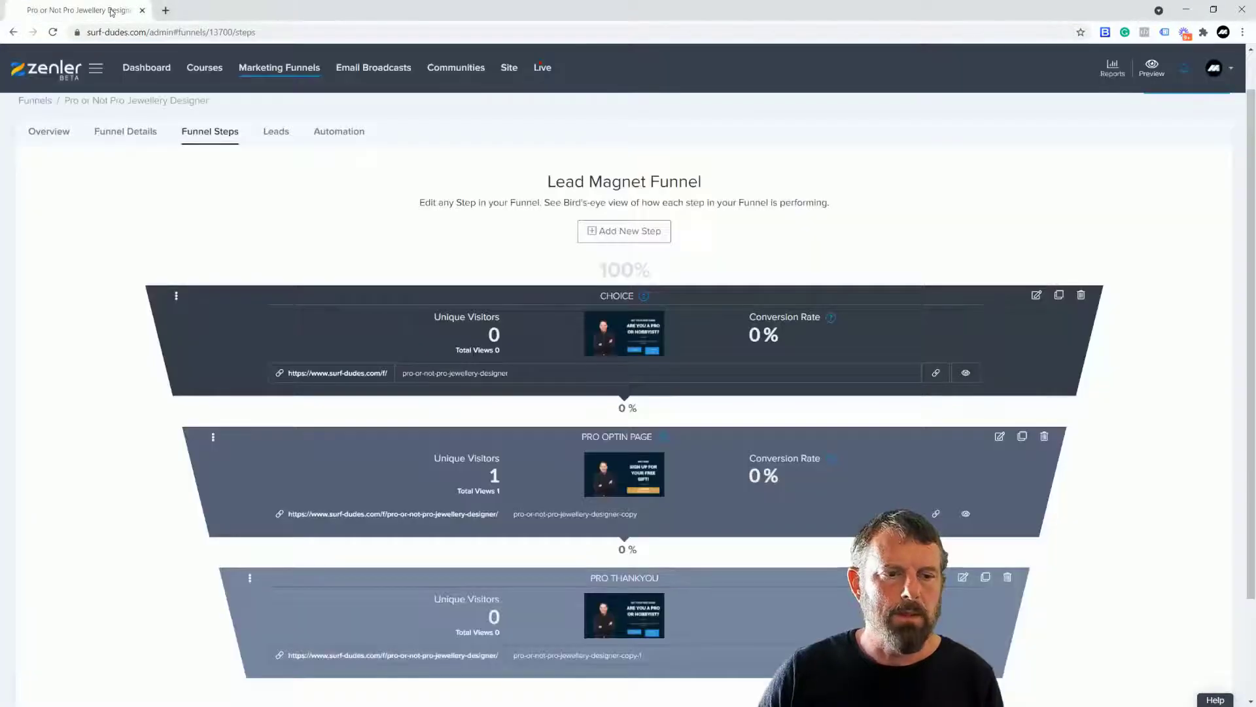
- Clone the PRO OPTIN PAGE funnel step
scroll(766, 458, down, 2)
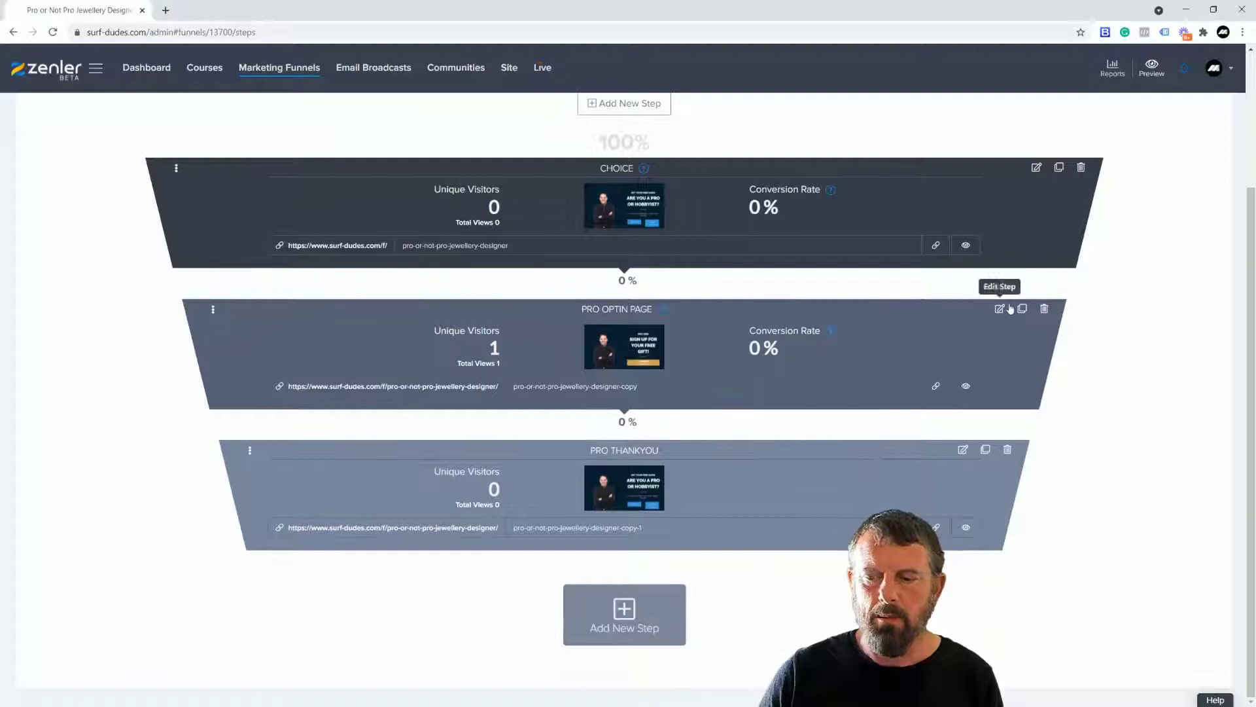
click(1022, 310)
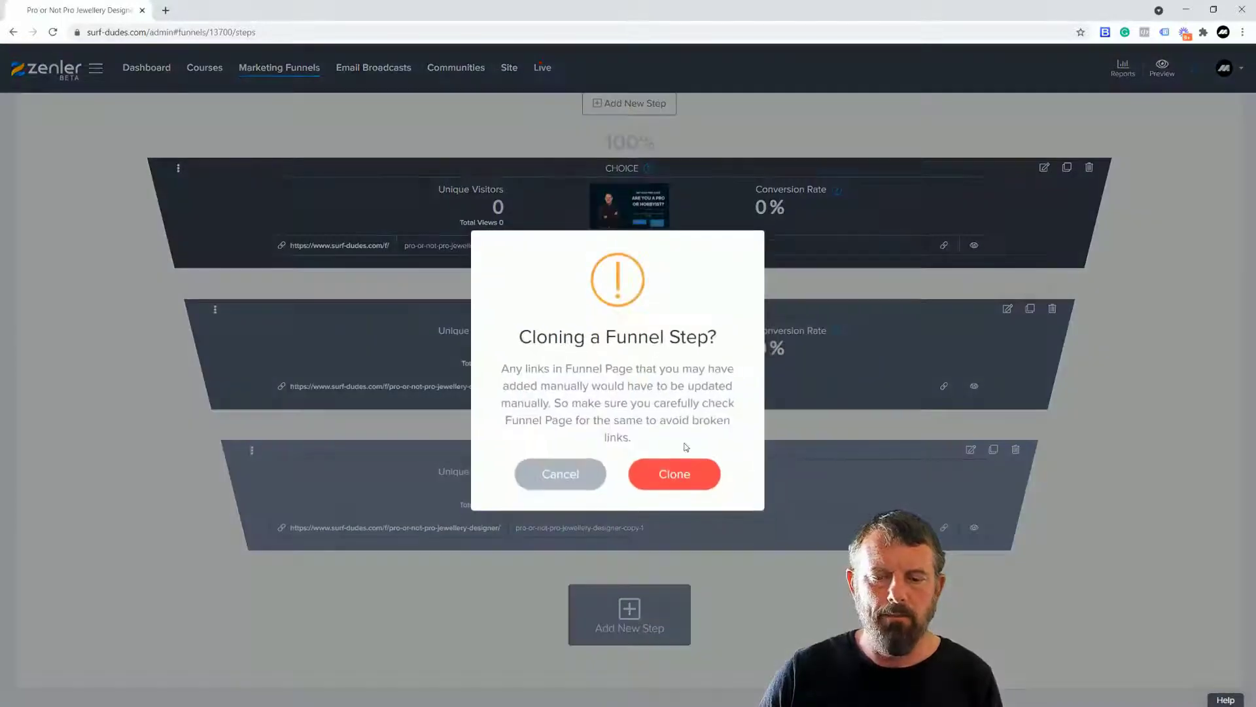
click(671, 476)
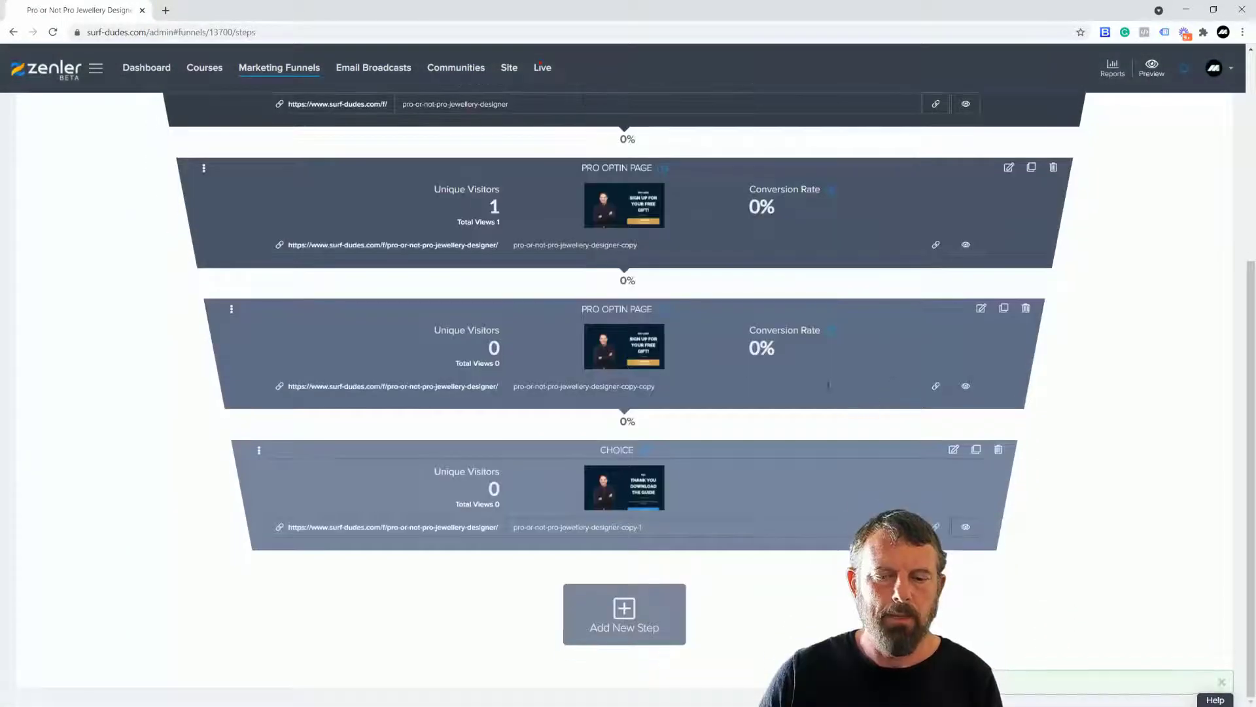
- Move the cloned opt-in step to the end of the funnel and rename it NON OPTIN PAGE
drag(232, 309, 308, 547)
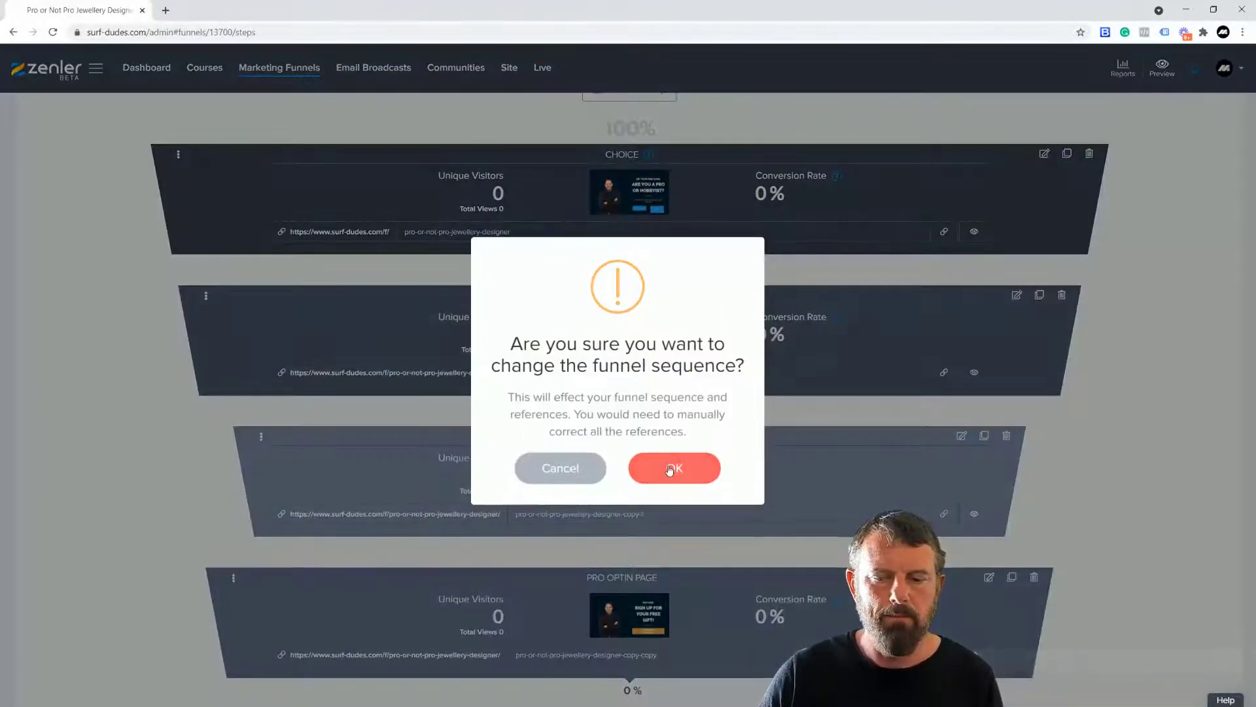
click(677, 466)
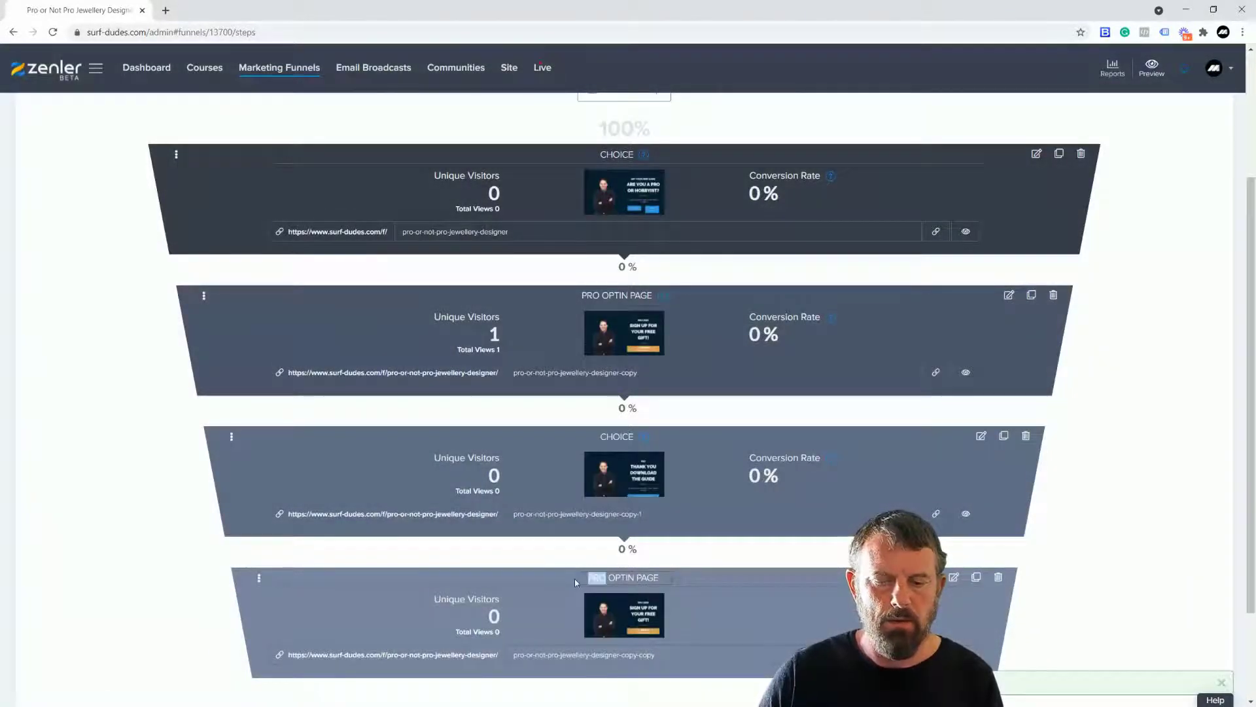
text(NON)
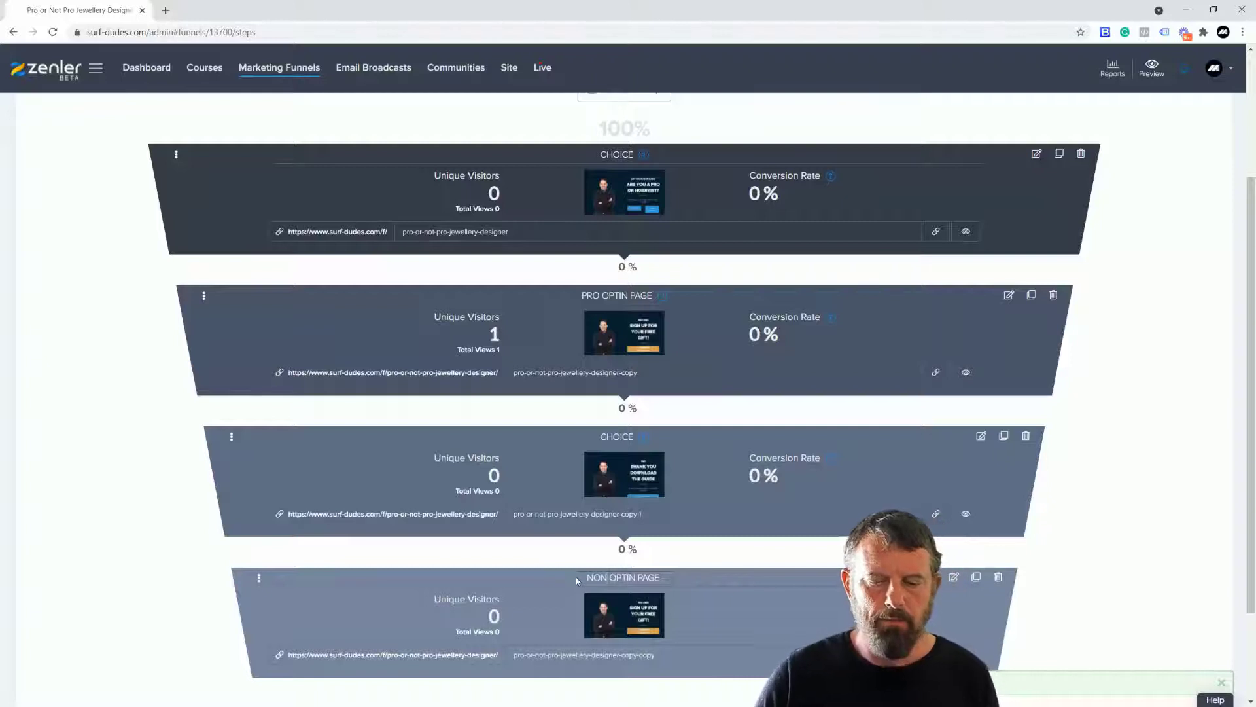
- Clone the "THANK YOU DOWNLOAD THE GUIDE" funnel step and move the copy to the end, after NON OPTIN PAGE
scroll(1115, 530, down, 2)
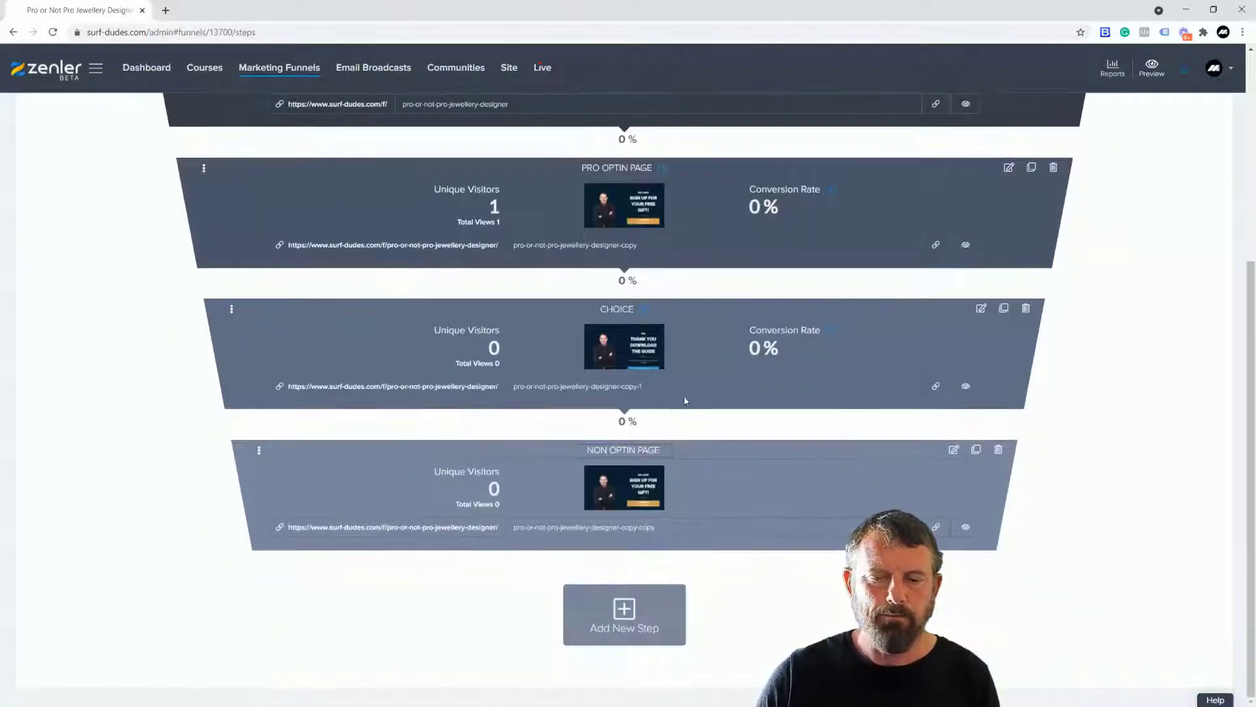
click(1003, 308)
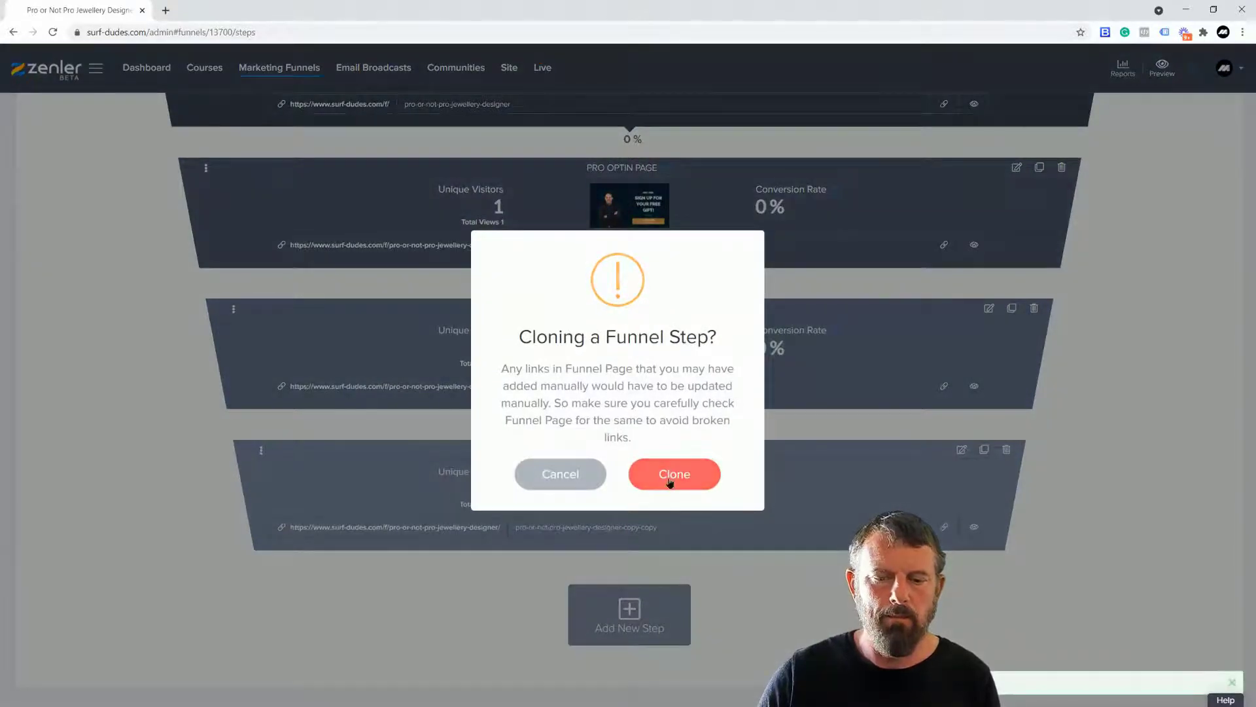
click(670, 482)
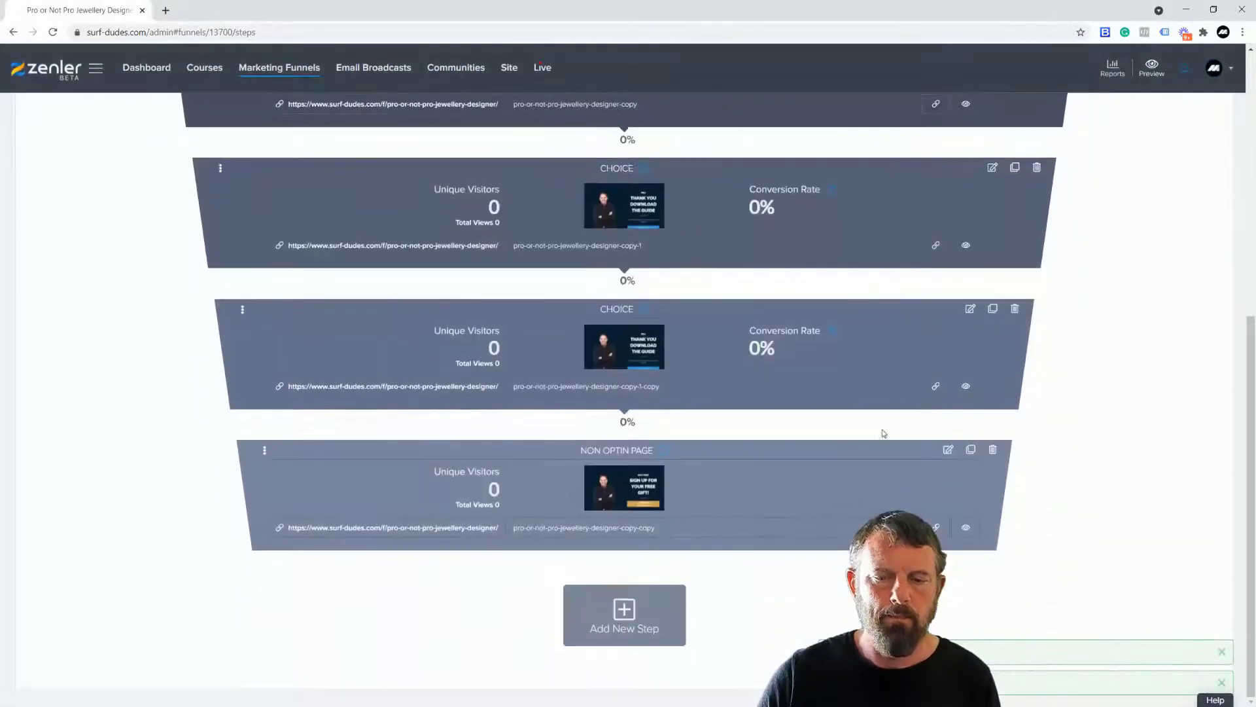
drag(241, 314, 248, 576)
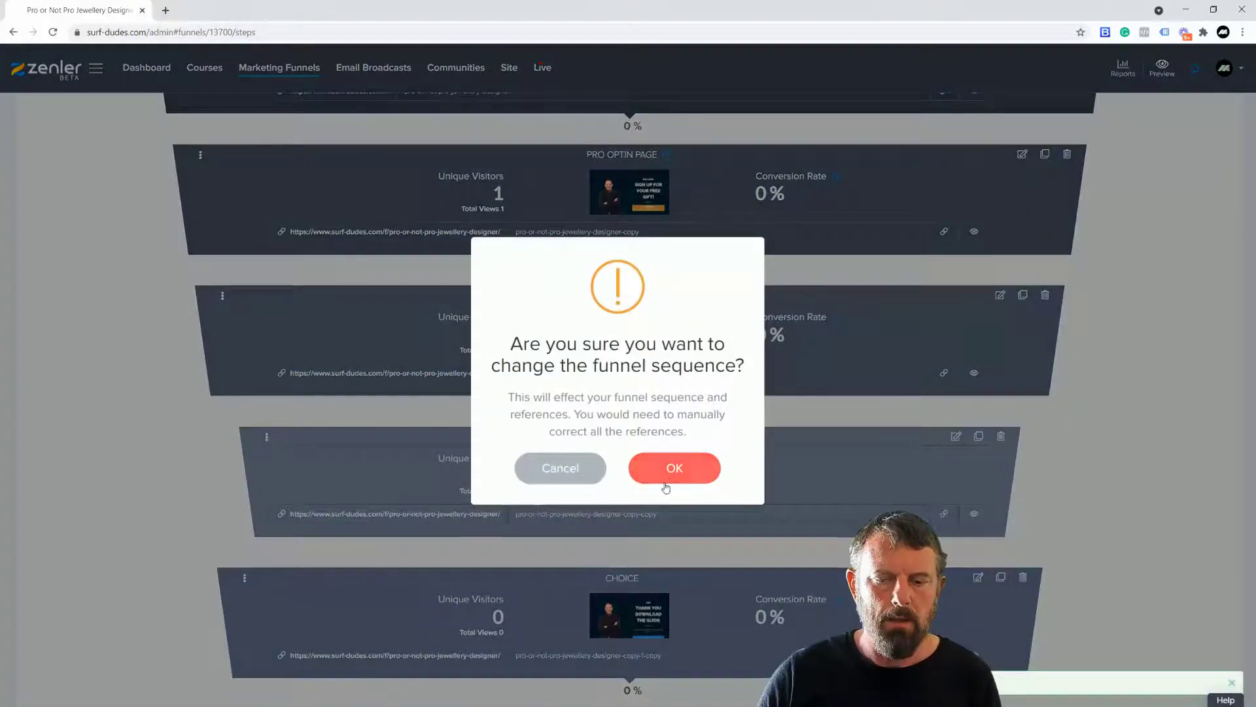
click(674, 476)
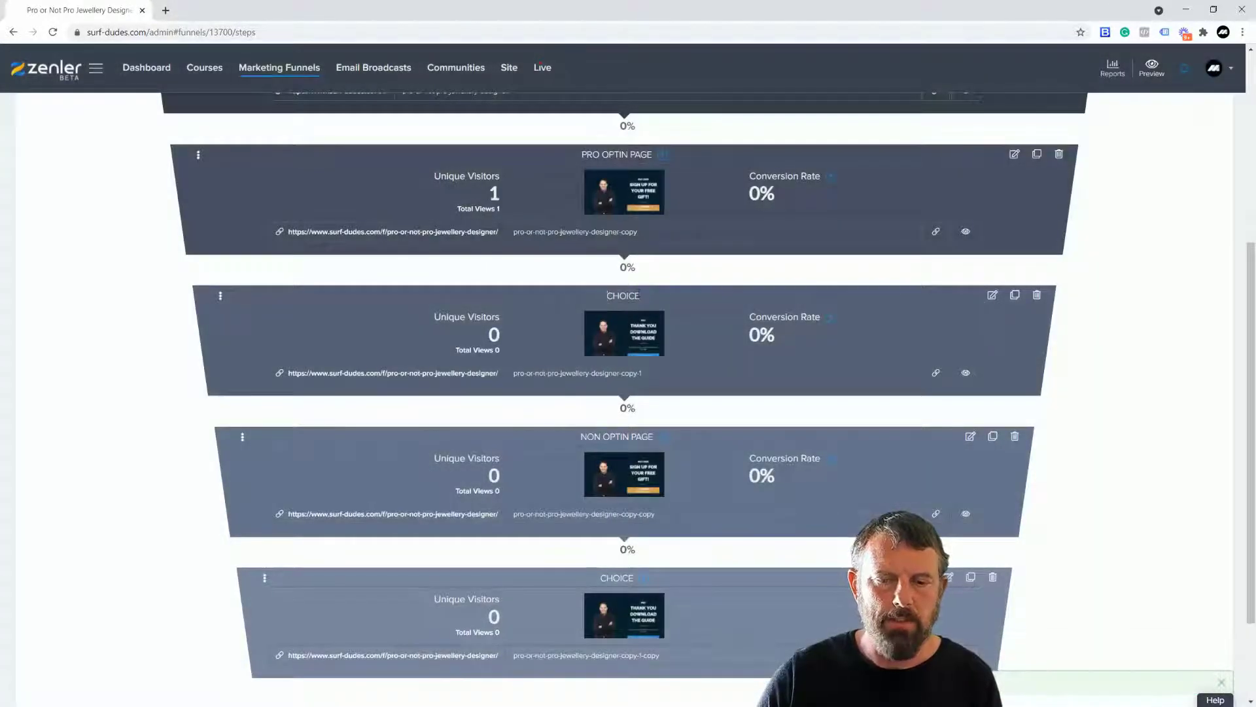
- Rename the CHOICE download step that follows PRO OPTIN PAGE as PRO DOWNLOAD
drag(639, 294, 583, 296)
text(PR)
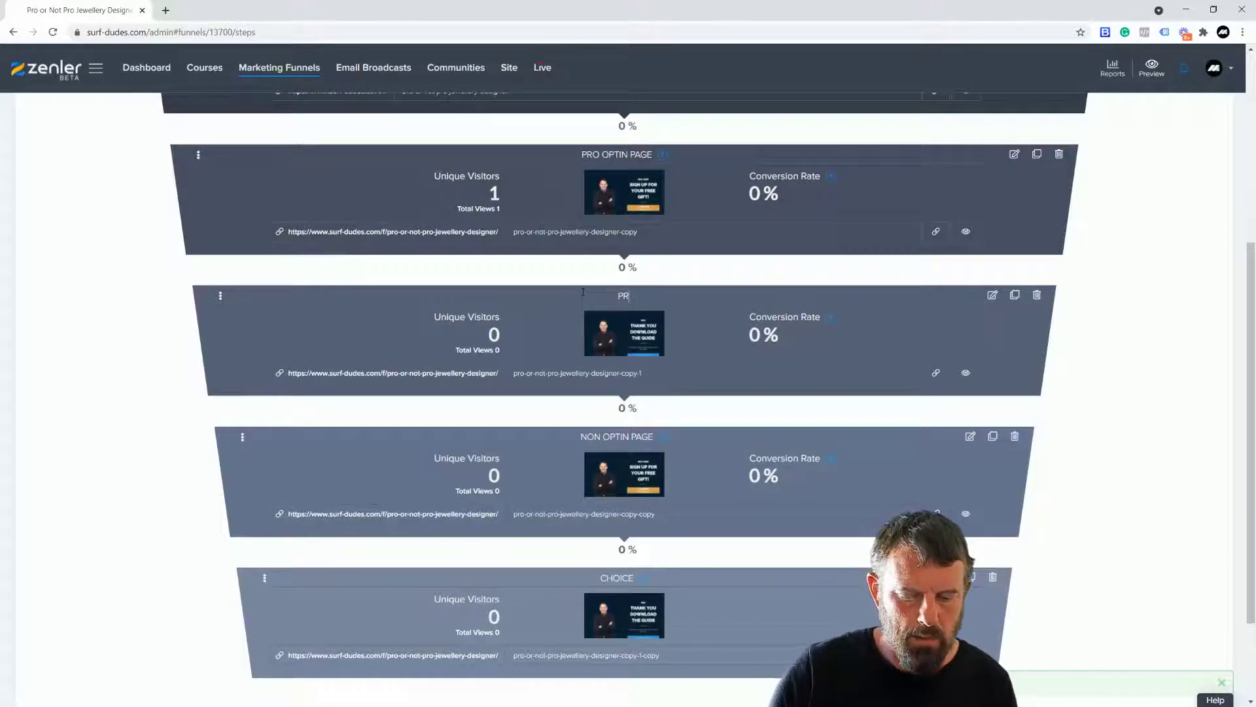
text(O DOWNLOAD)
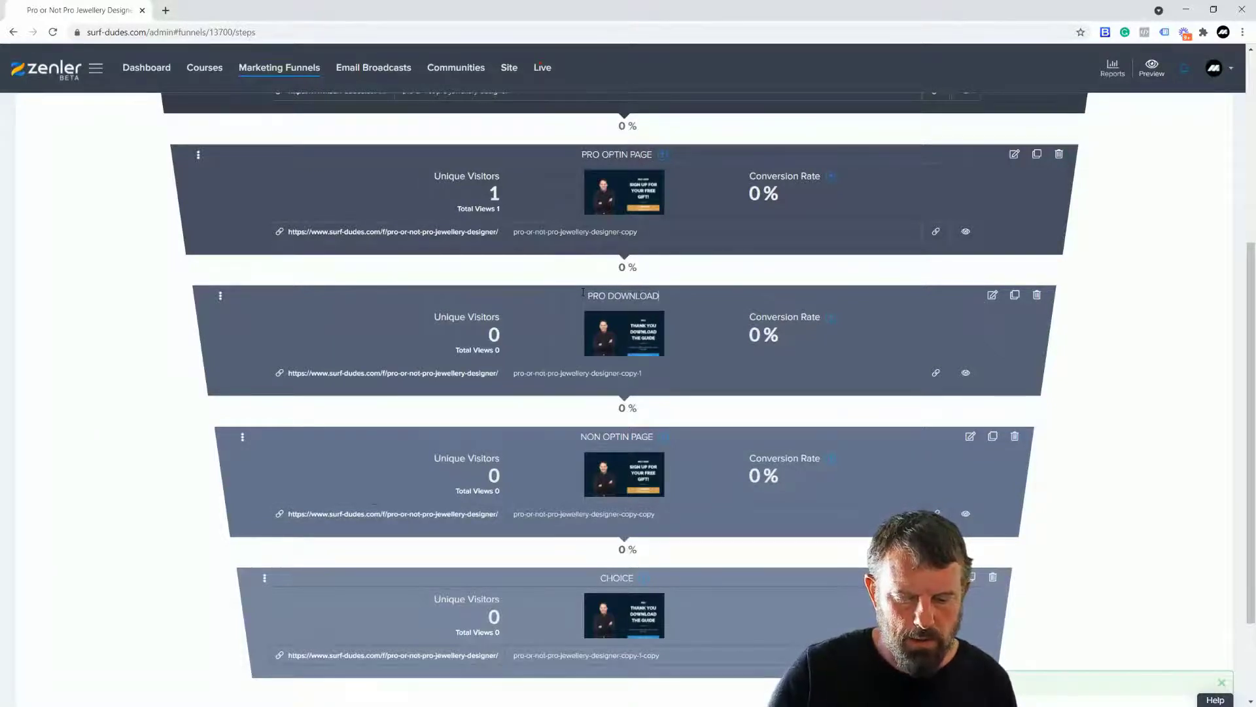
key(Return)
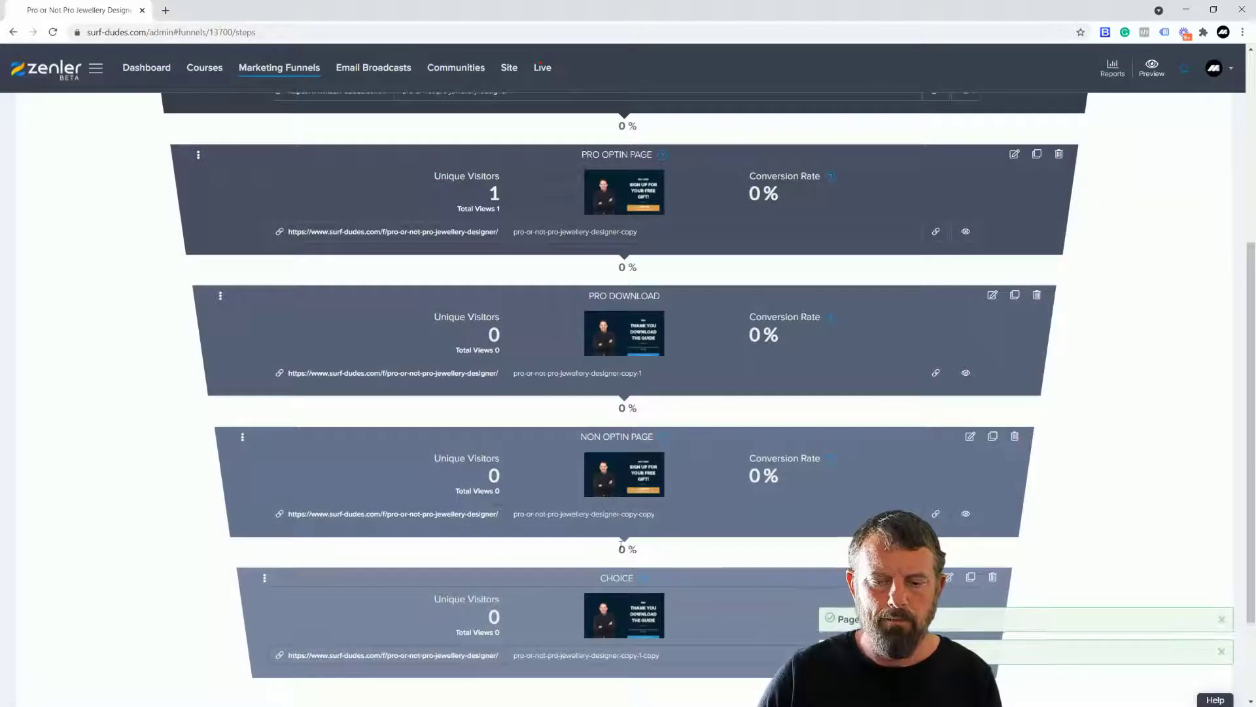
- Rename the last funnel step as NON PRO DOWNLOAD
click(631, 580)
key(ctrl+a)
text(NON PRO)
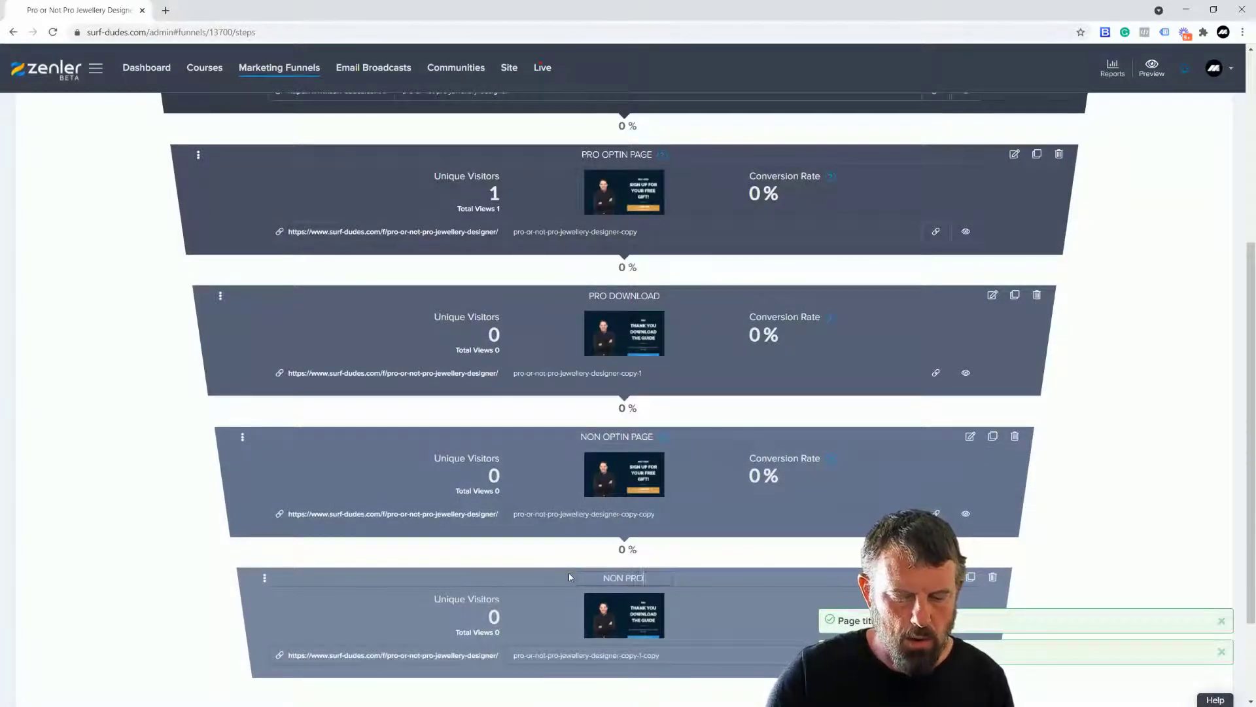
text( DOWNLOAD)
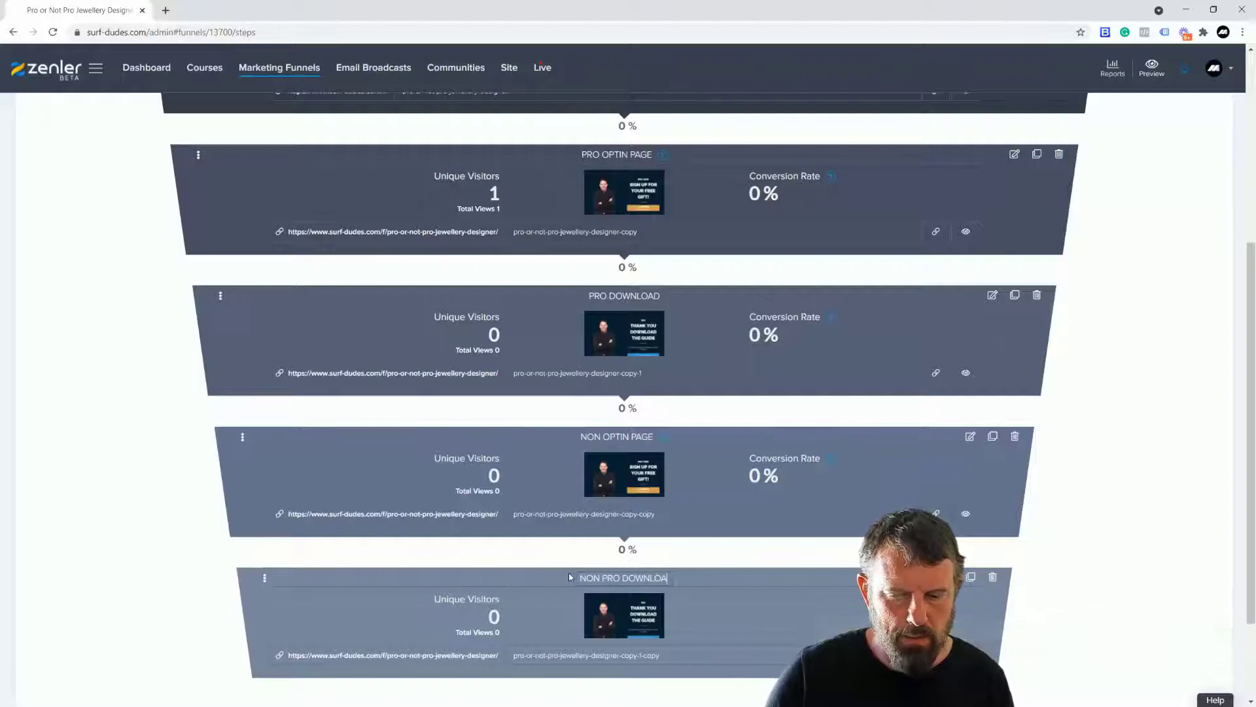
key(Return)
- Set the Non Pro User button on the CHOICE page to Go to Link with the copied NON OPTIN PAGE URL, and save the page
click(936, 513)
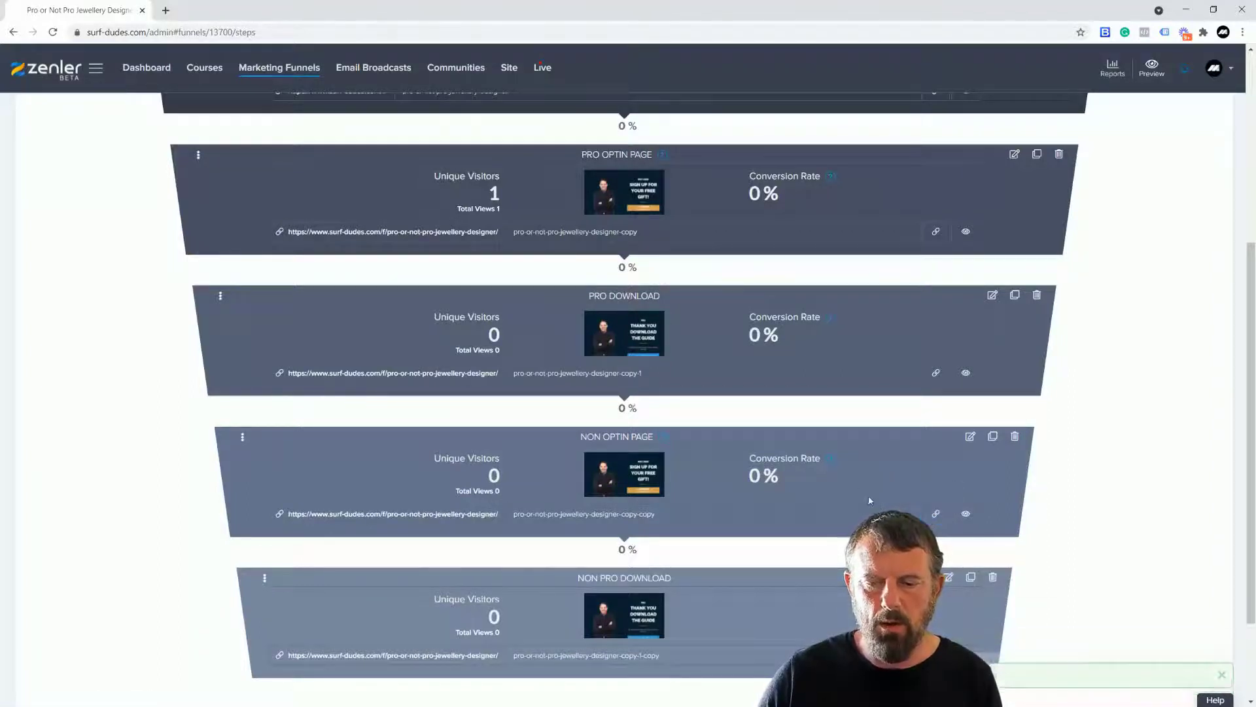
scroll(678, 249, up, 3)
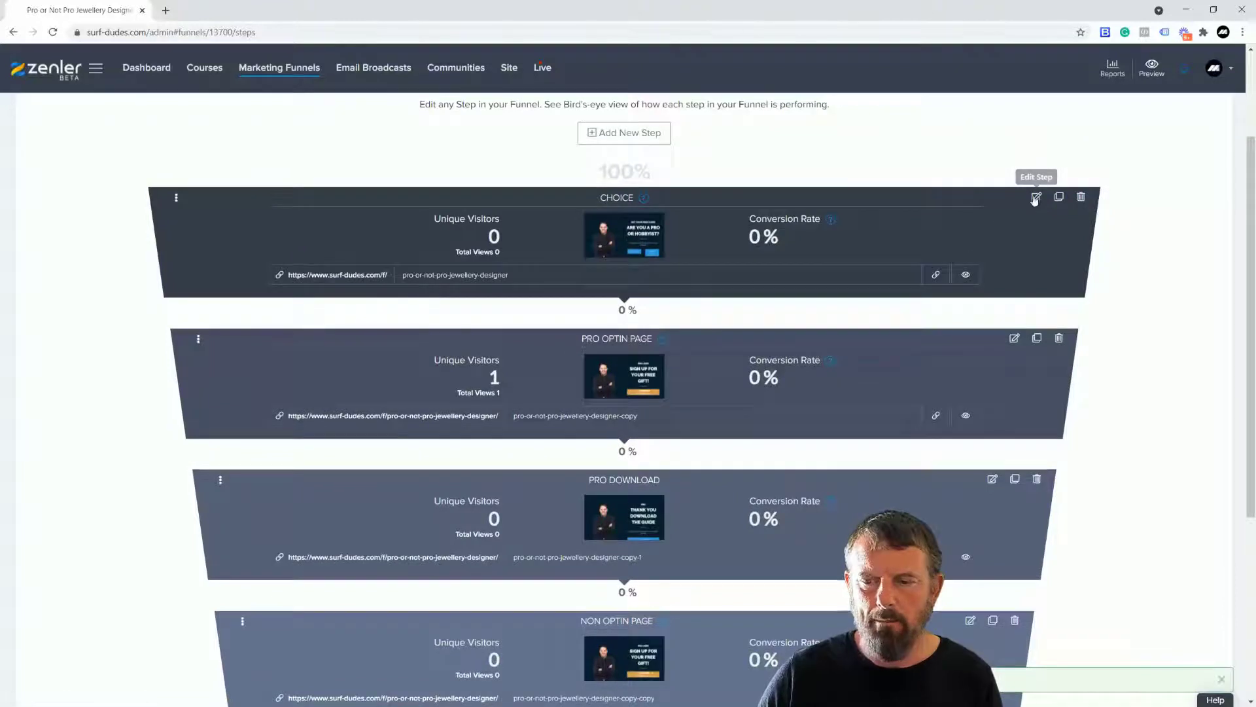
click(1037, 197)
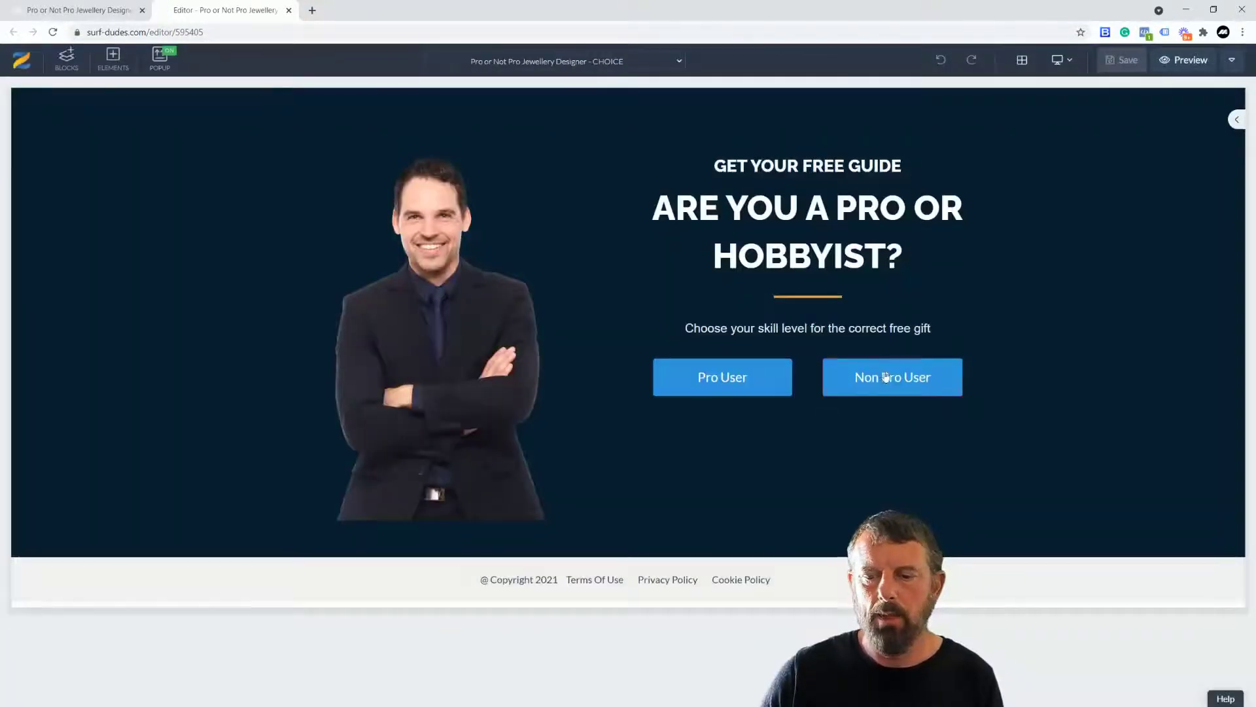
click(846, 364)
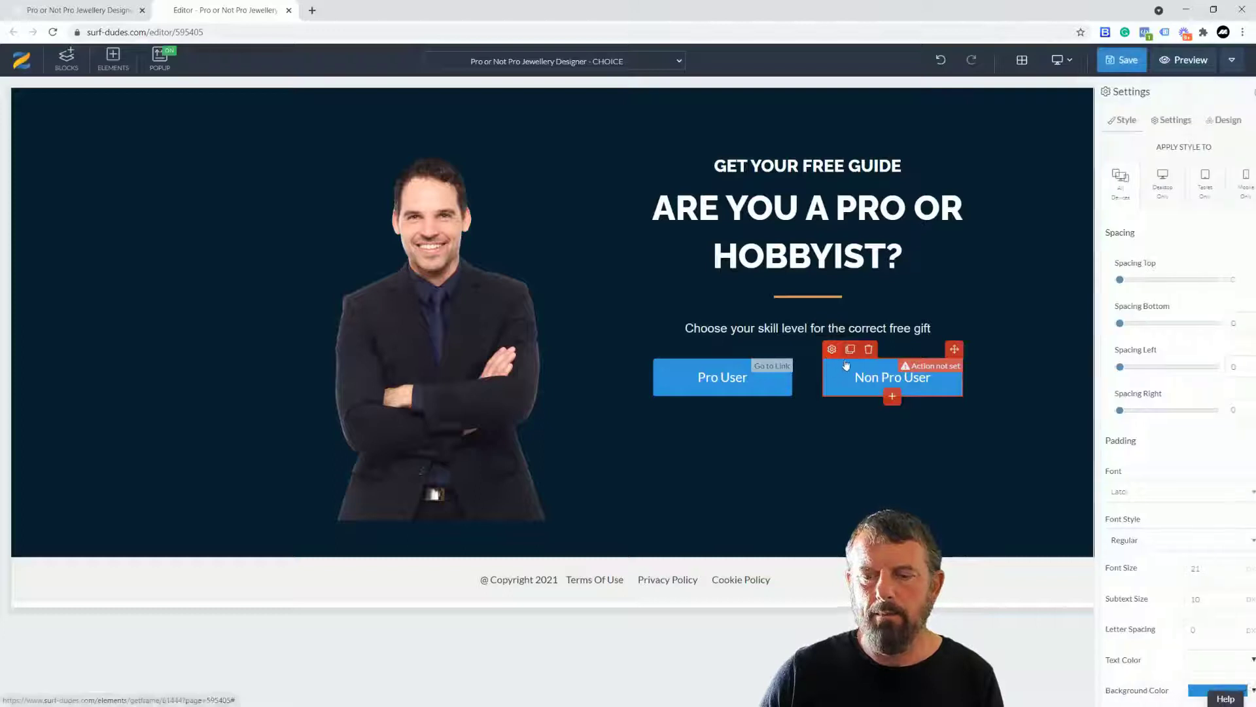
click(1153, 121)
click(1203, 236)
click(1190, 280)
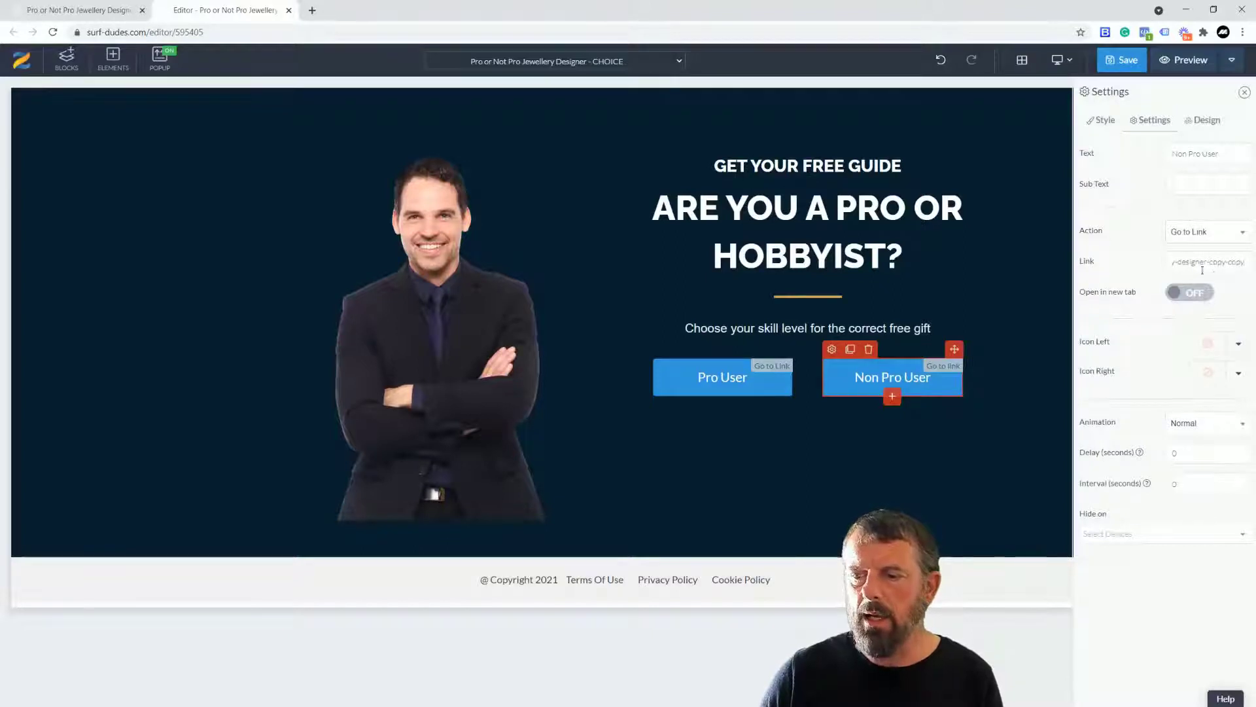
click(1125, 60)
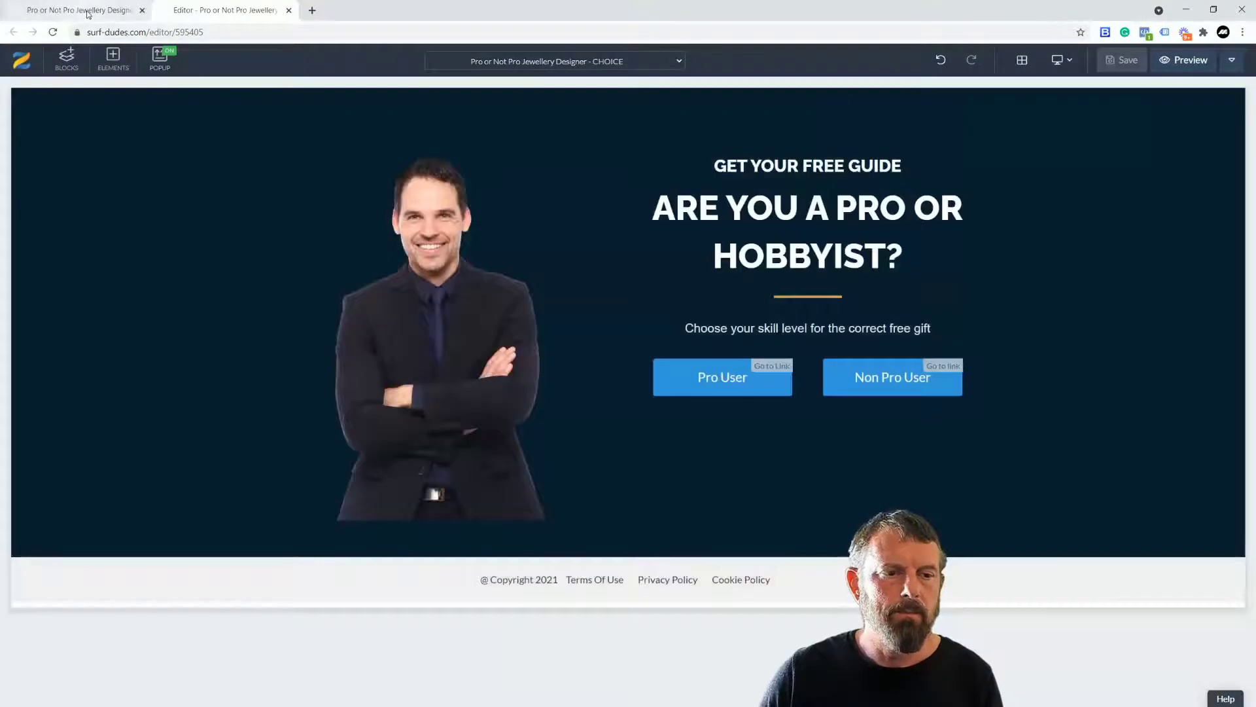
- Open the NON OPTIN PAGE step in the editor and change its top heading to NON PRO USER
click(88, 11)
scroll(691, 519, down, 3)
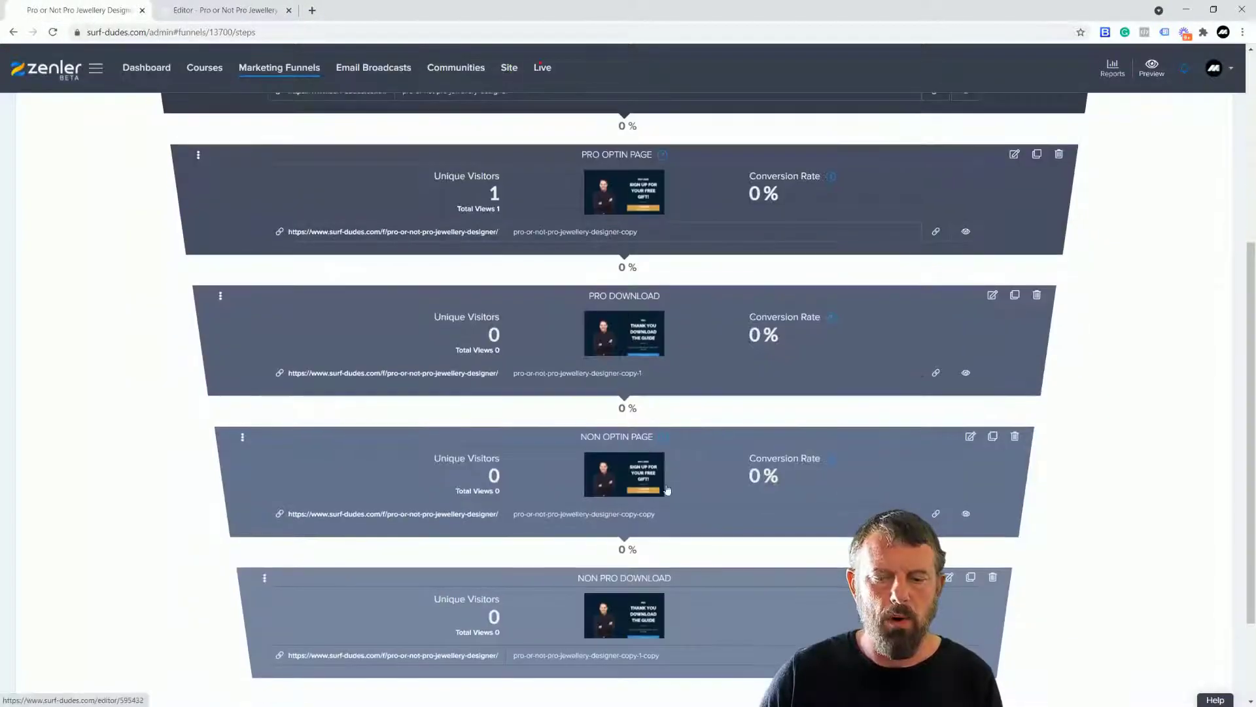
scroll(667, 462, down, 2)
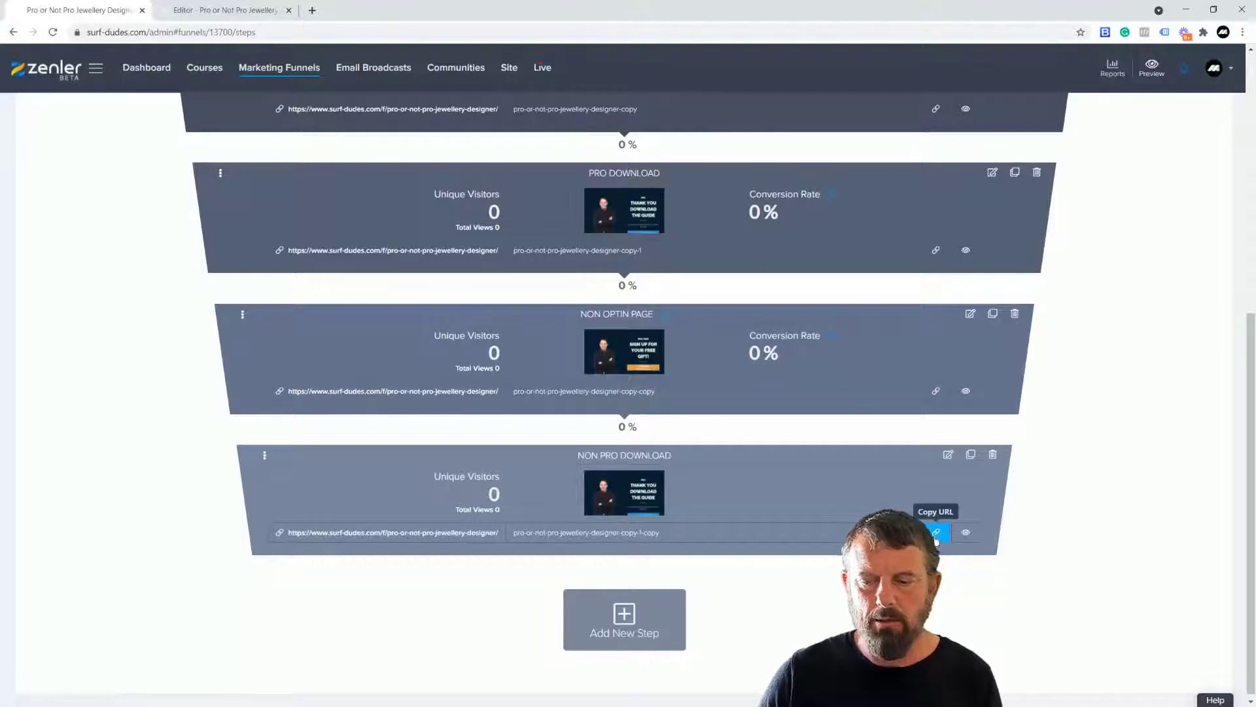
click(970, 313)
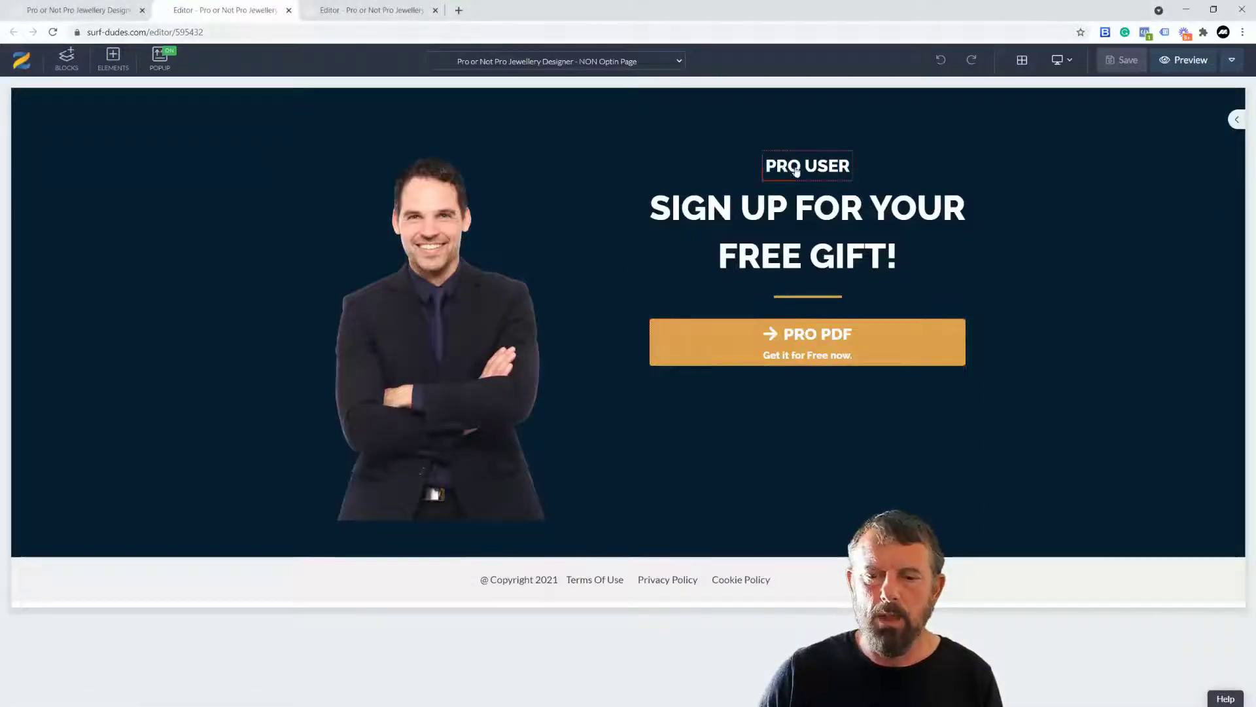
click(797, 171)
double_click(796, 171)
text(NON PRO)
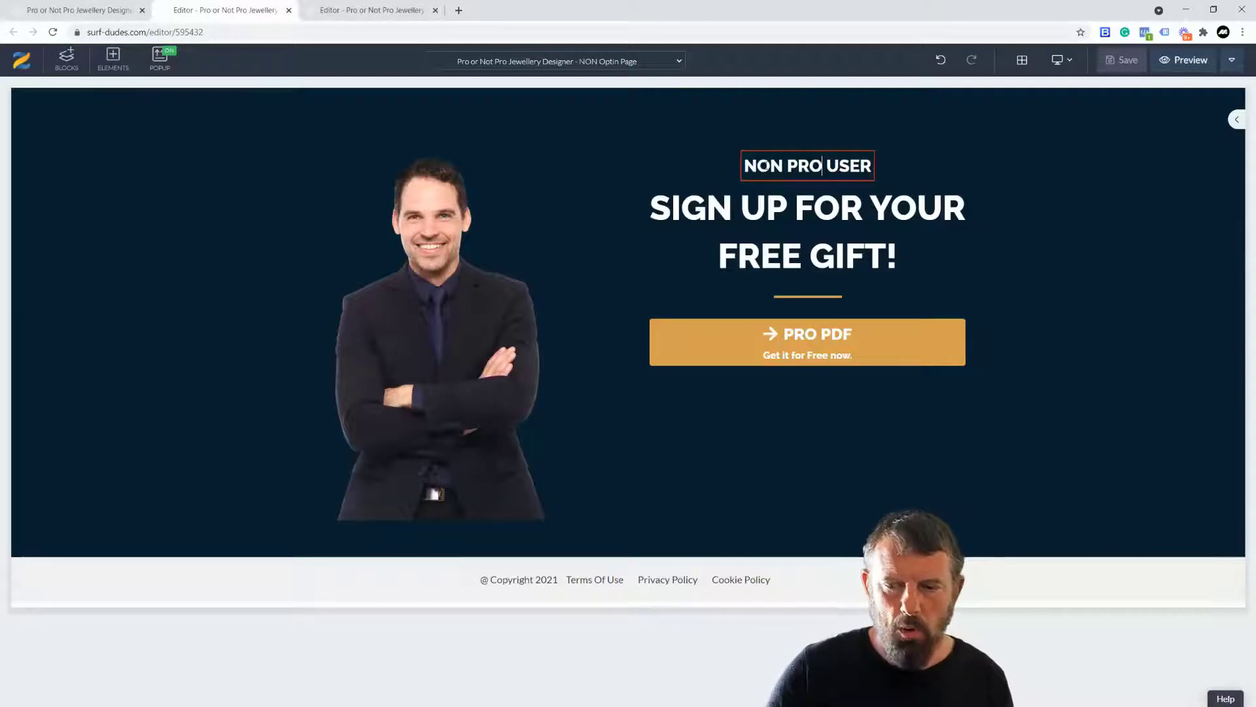
- Change the orange button's text to HOBBYIST PDF and save the page, accepting the SEO settings
click(804, 347)
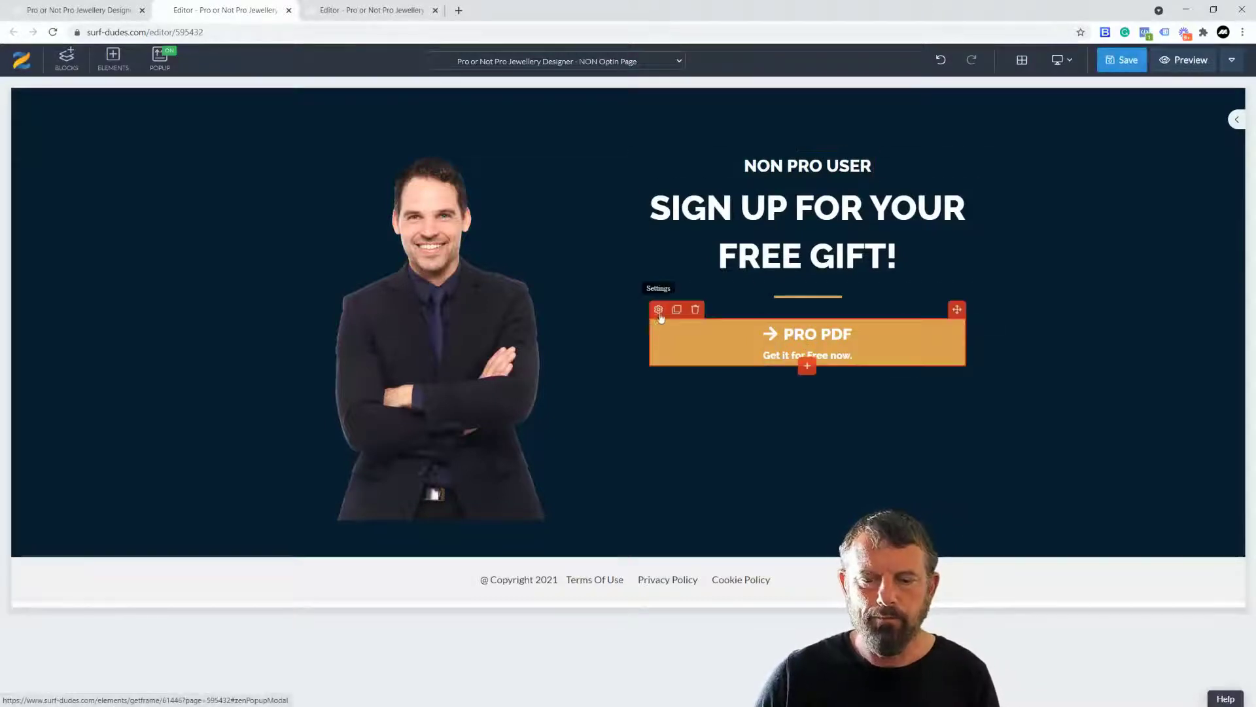
click(659, 310)
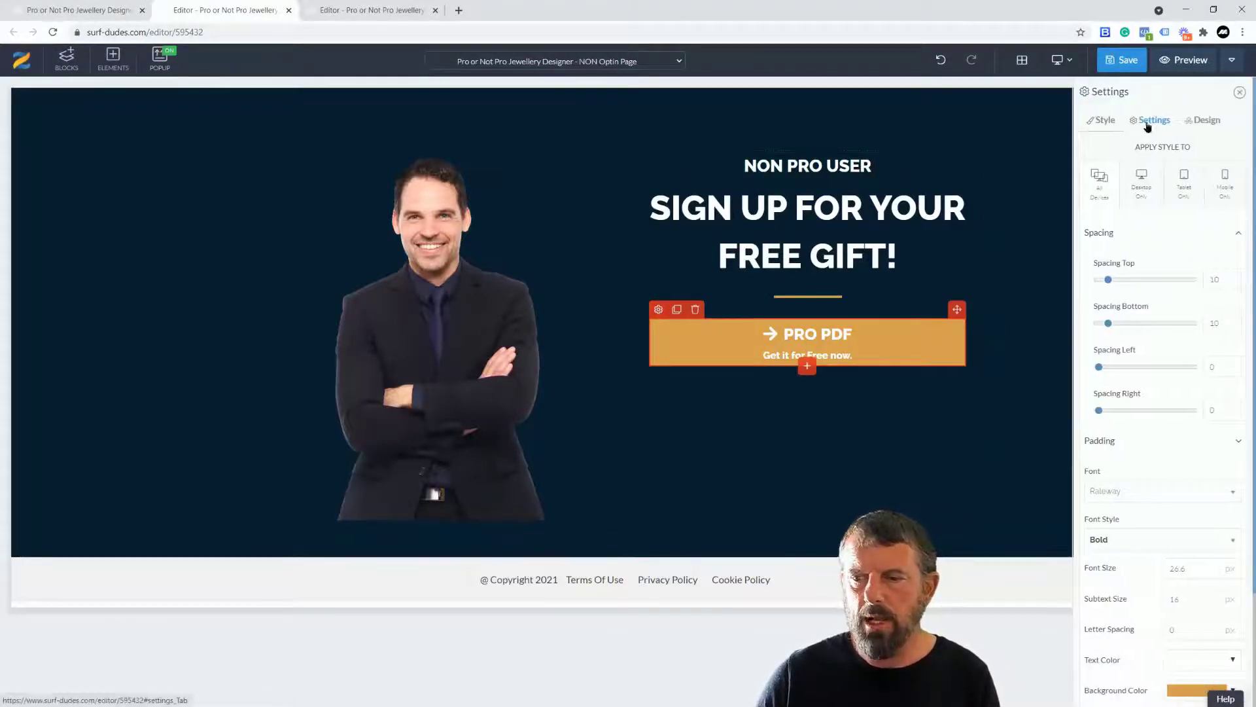
click(1147, 122)
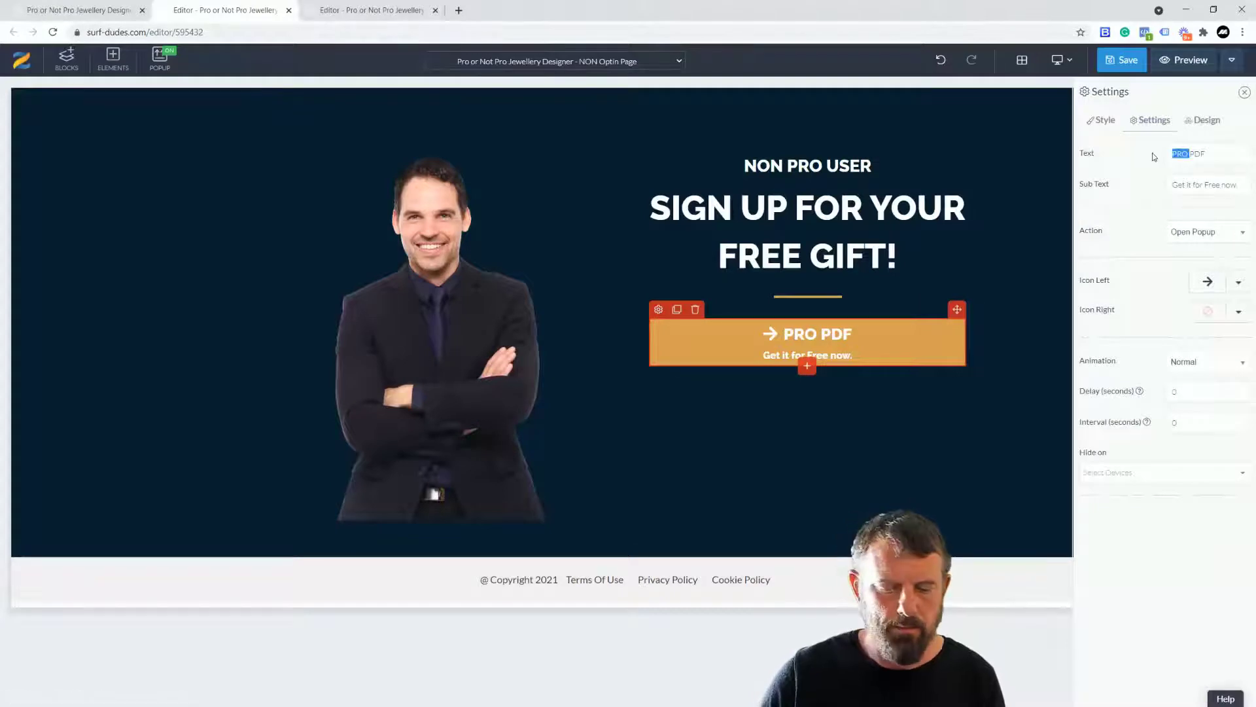
text(HOBBYIS)
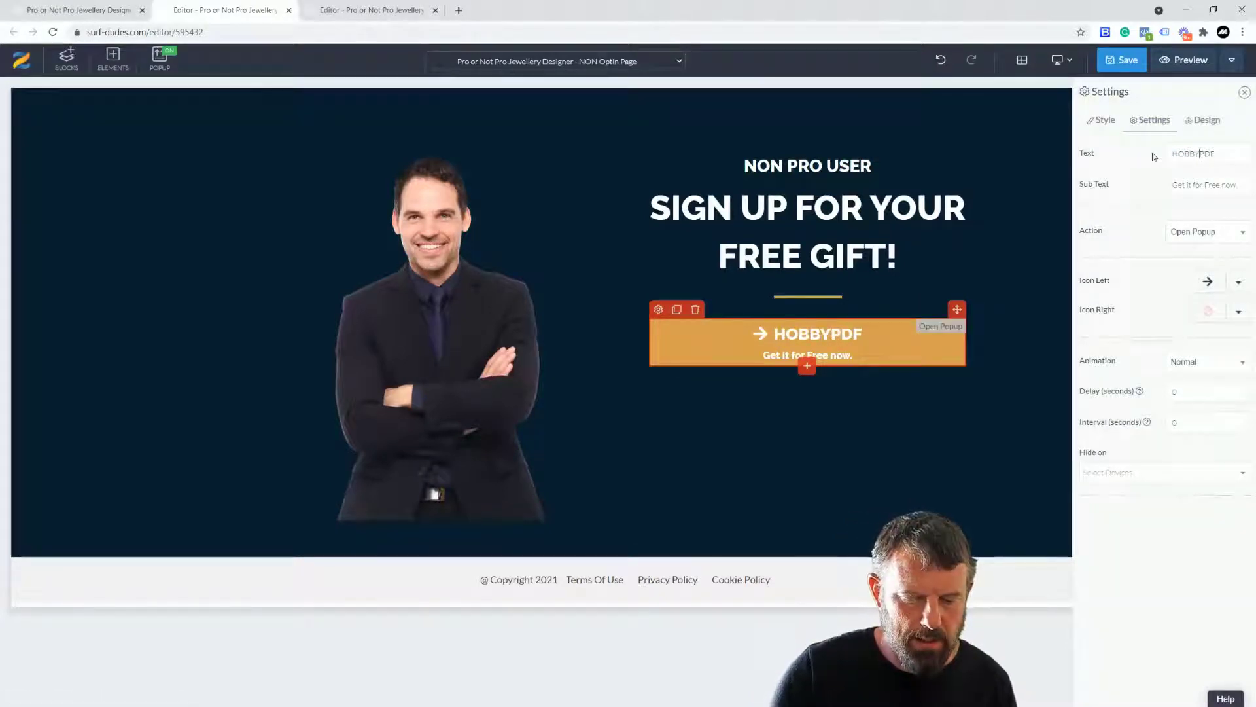
text(T)
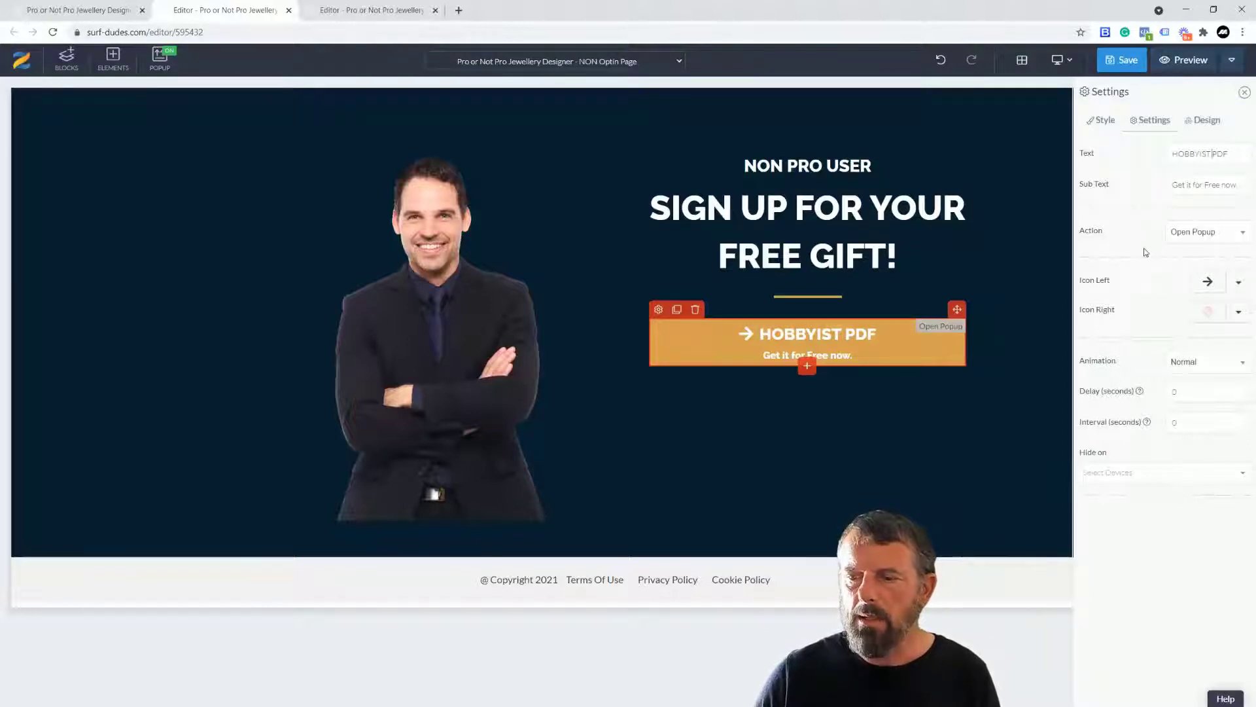
click(1115, 67)
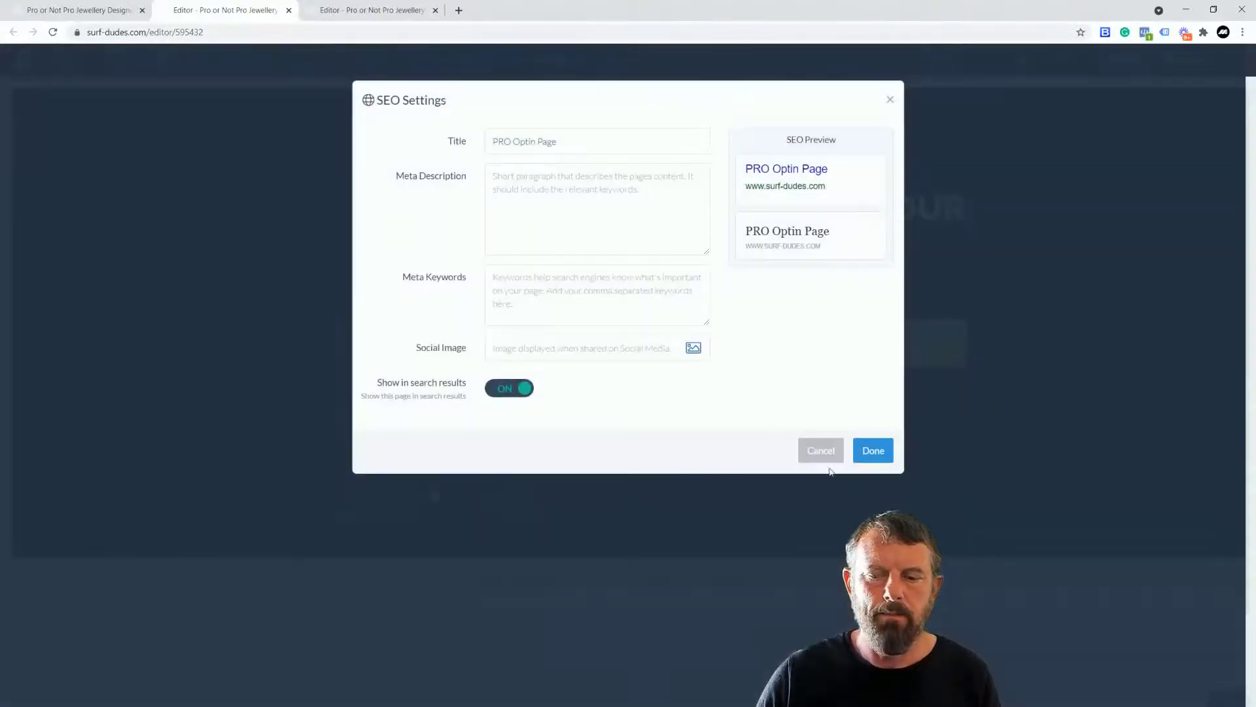
click(875, 450)
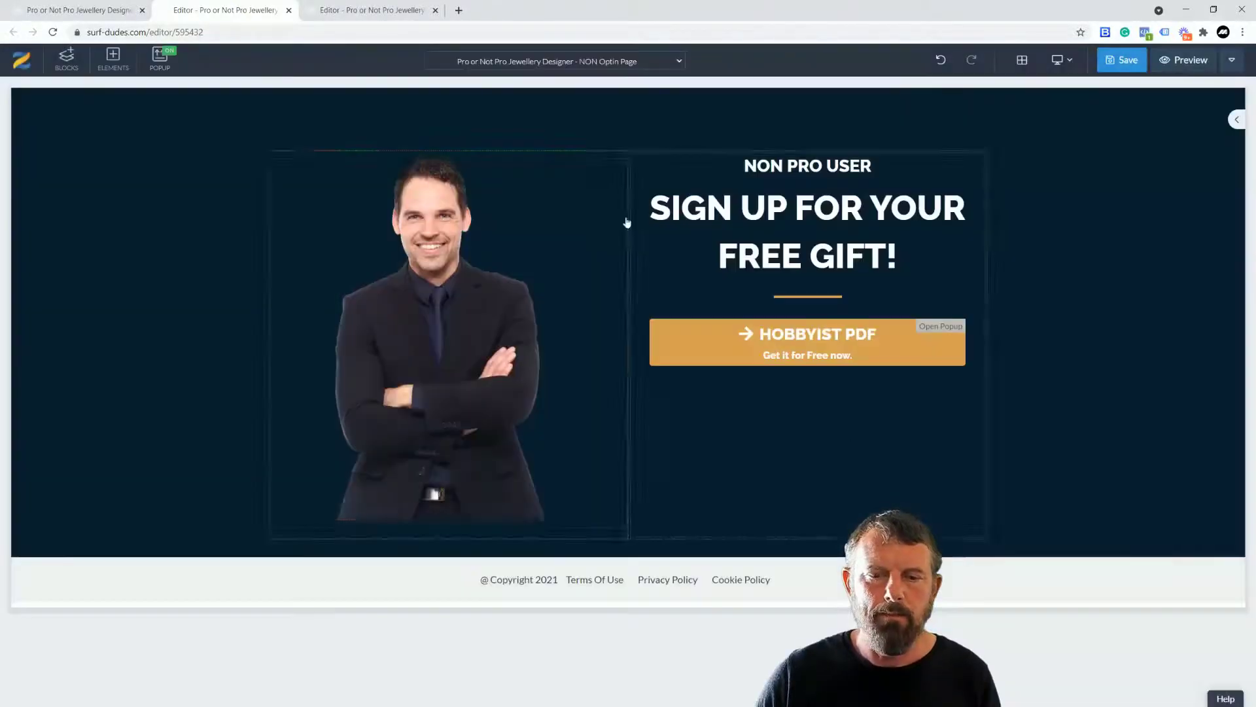
- Open the page's popup and change its heading to NON PRO USER GUIDE
click(160, 57)
click(766, 197)
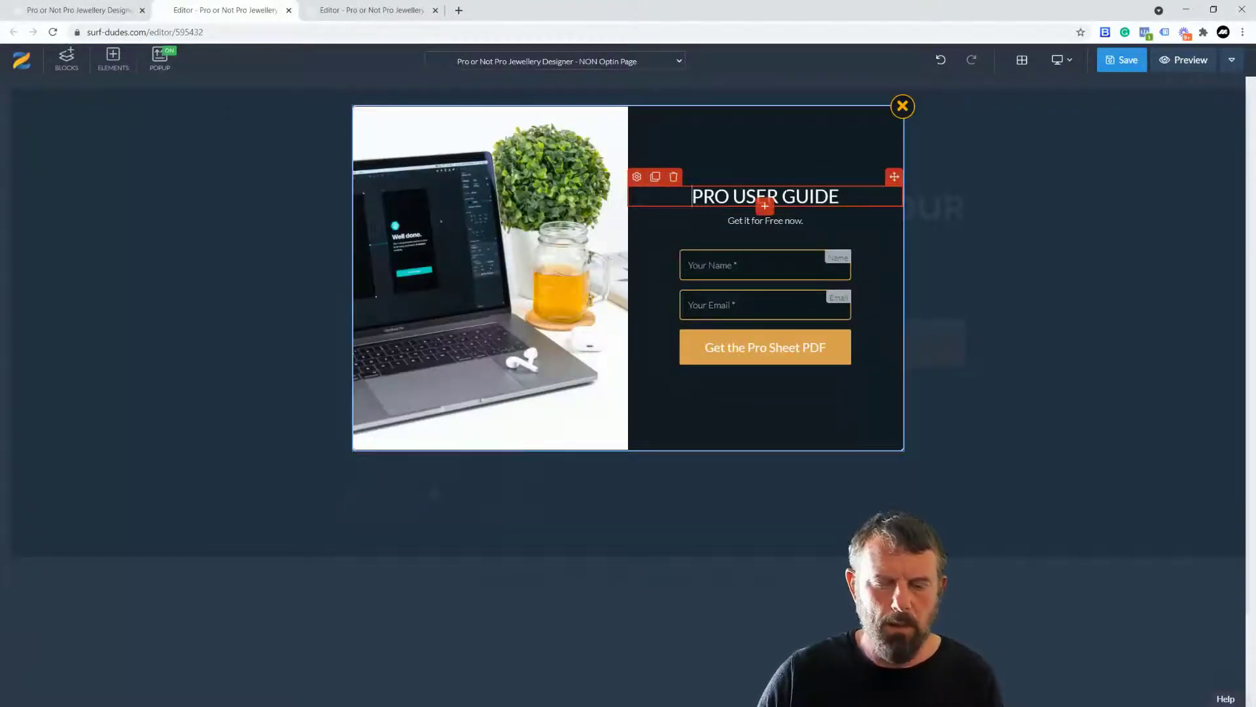
text(NON)
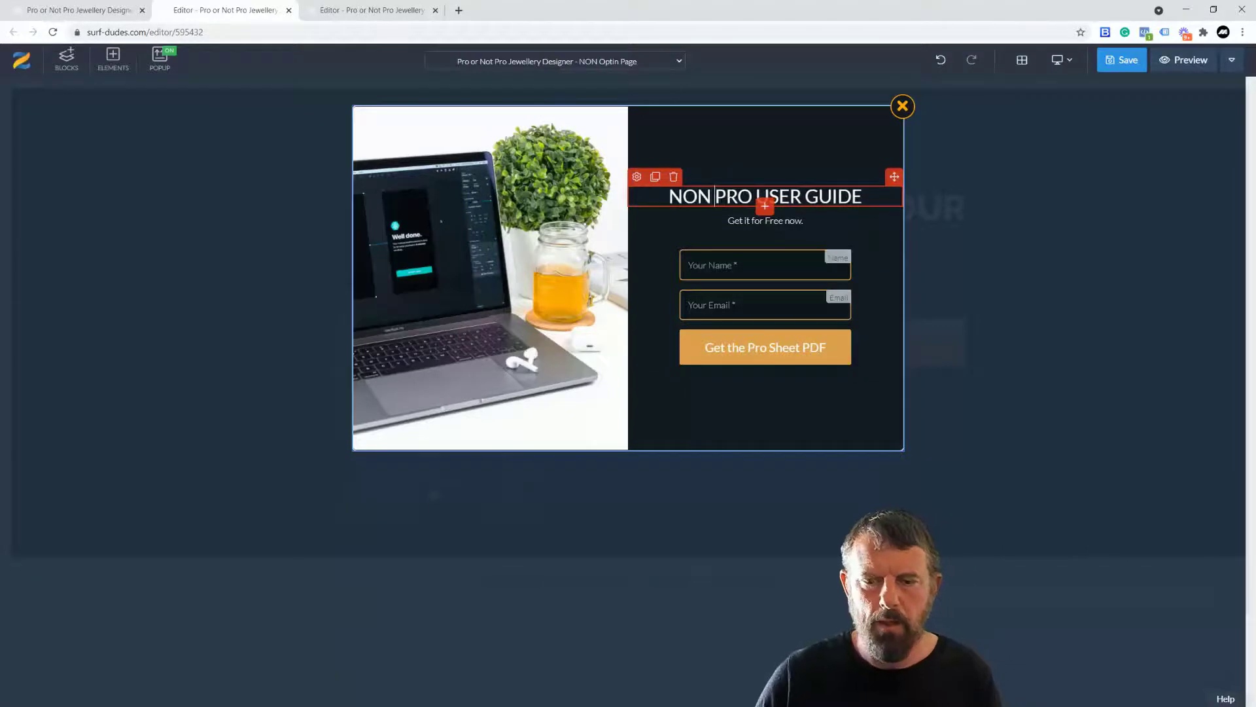
- Set the popup submit button's text to "Get the Non Pro Sheet PDF" and replace its PRO tag with NONPRO
click(727, 356)
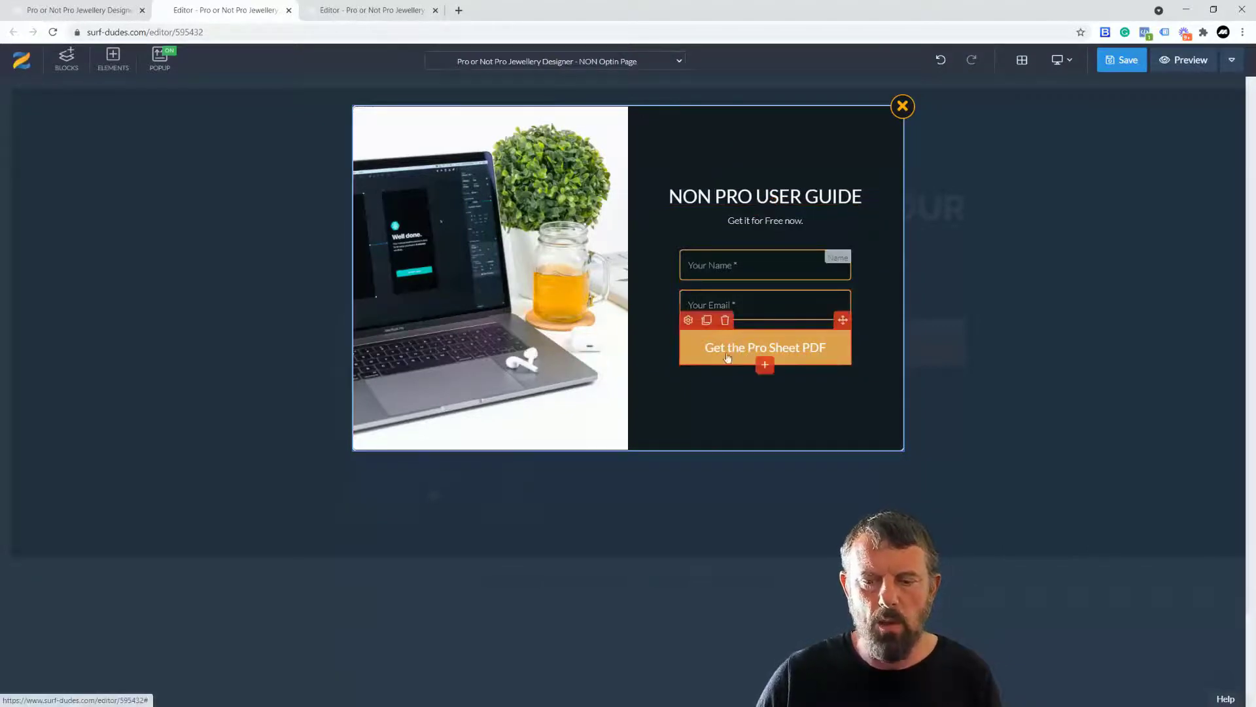
click(688, 320)
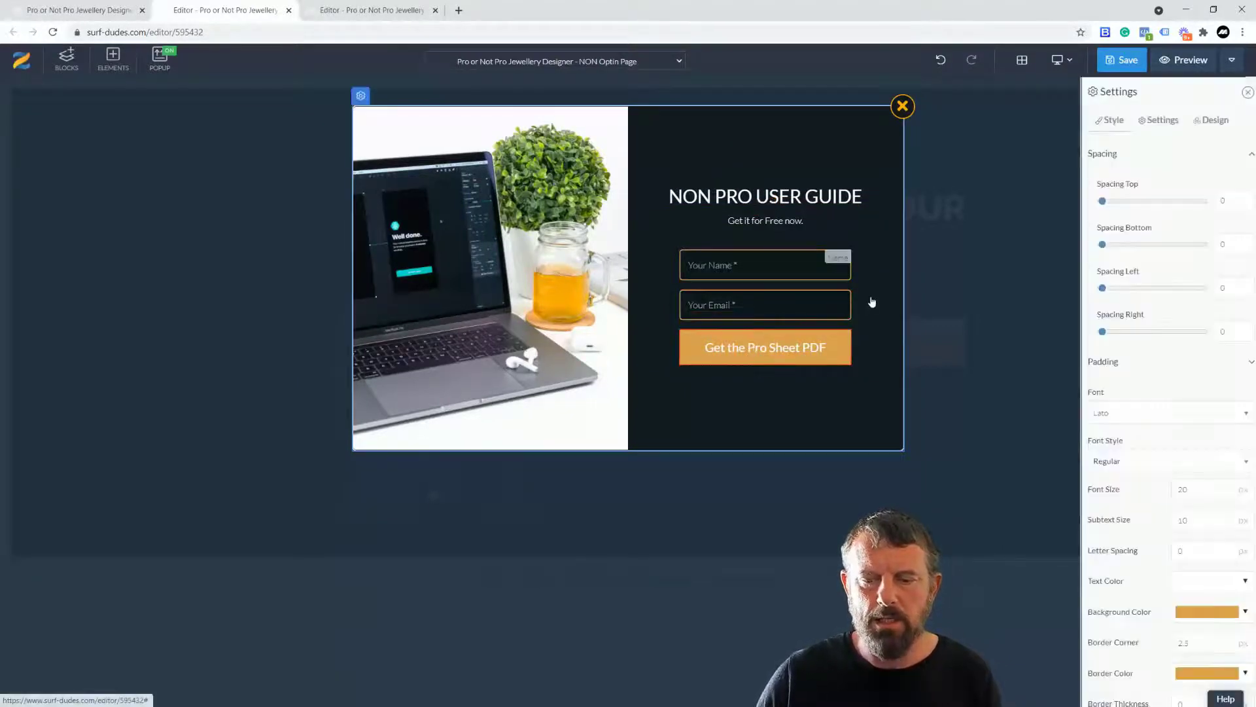
click(1155, 120)
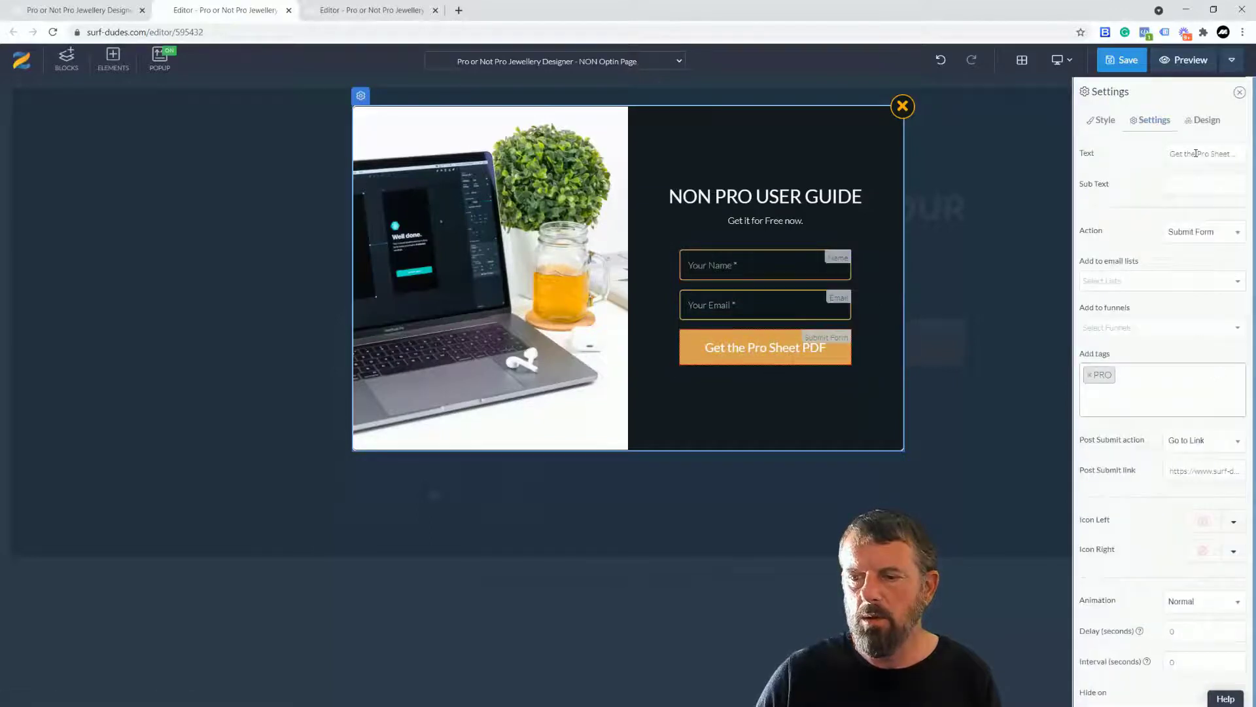
text(Non)
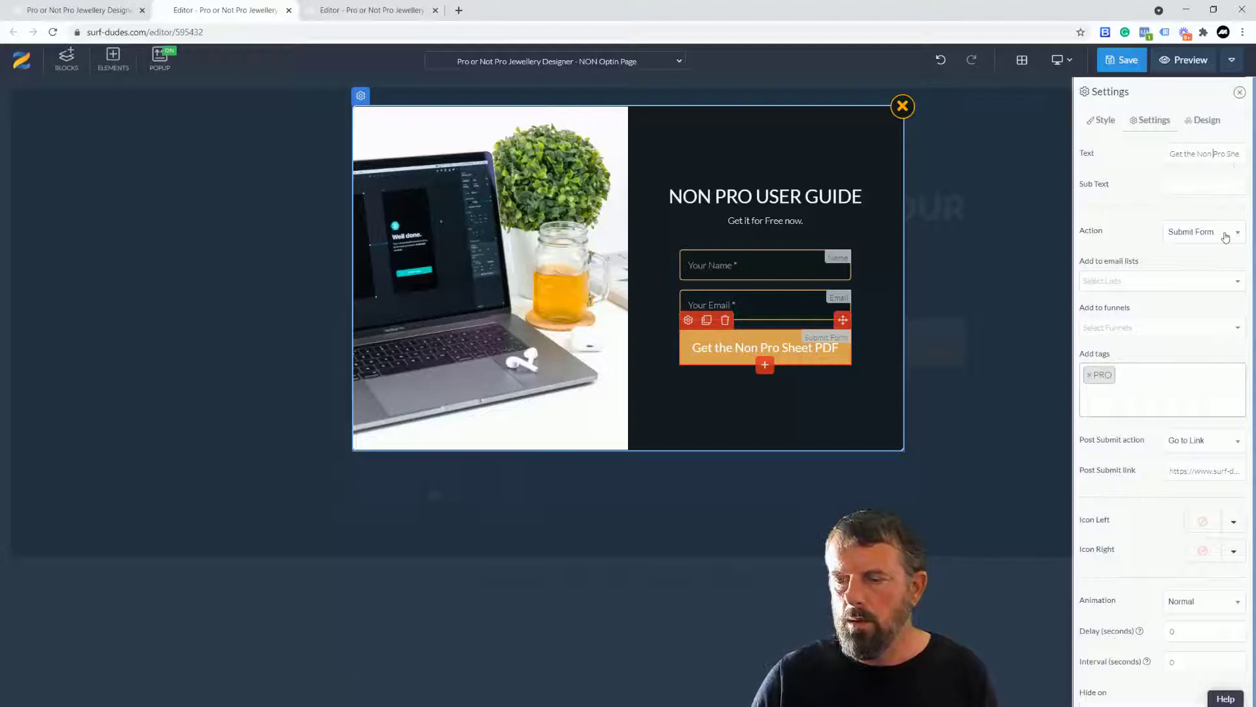
click(1090, 375)
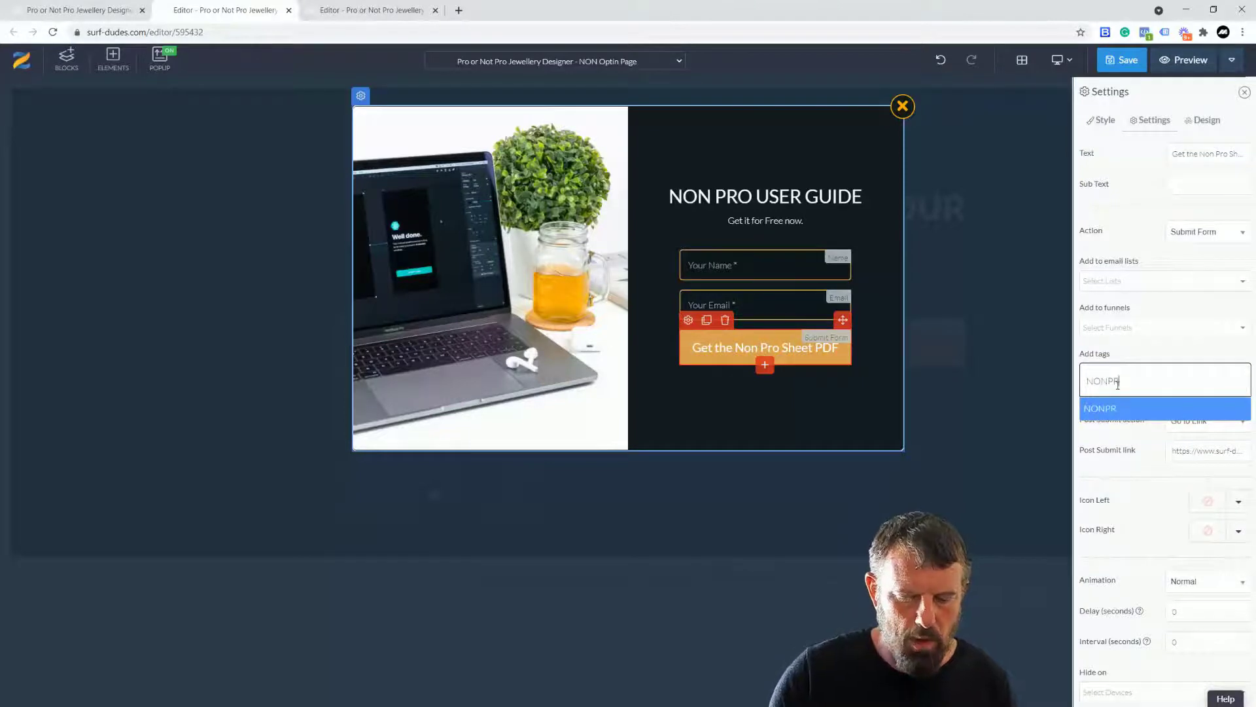
key(Return)
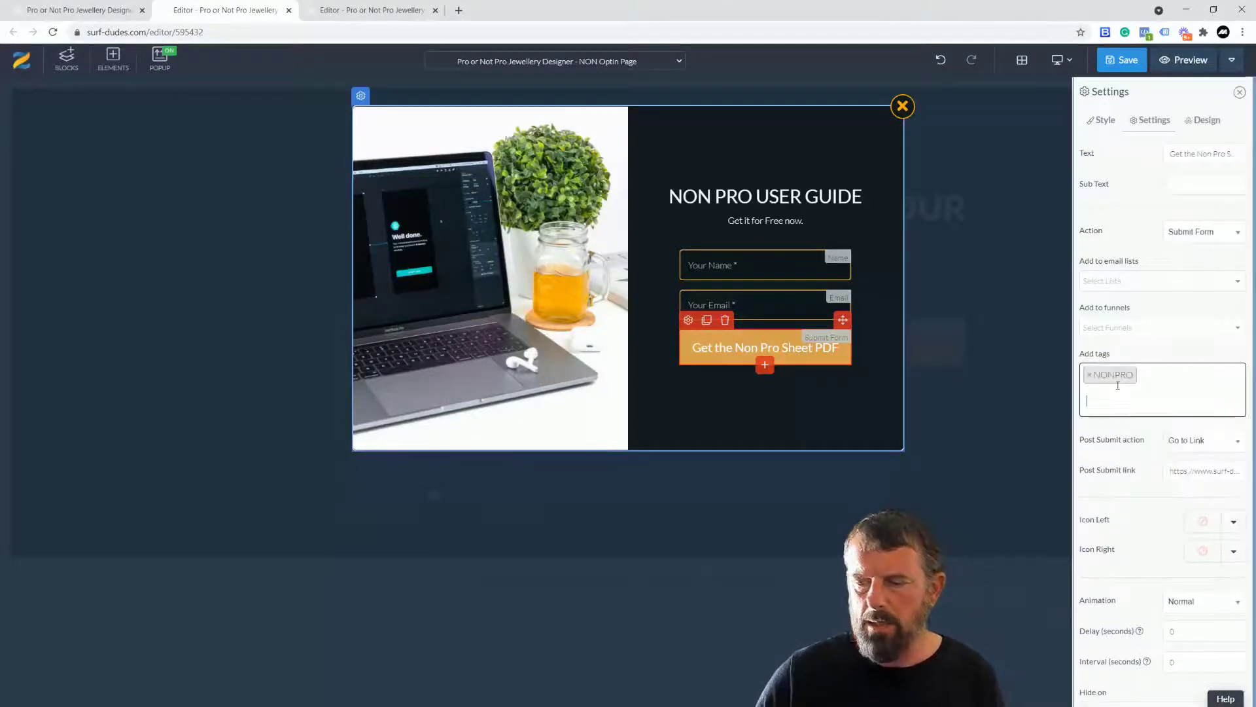
- Set the submit button's post-submit link to the copied NON PRO DOWNLOAD page URL and save the opt-in page
triple_click(1178, 472)
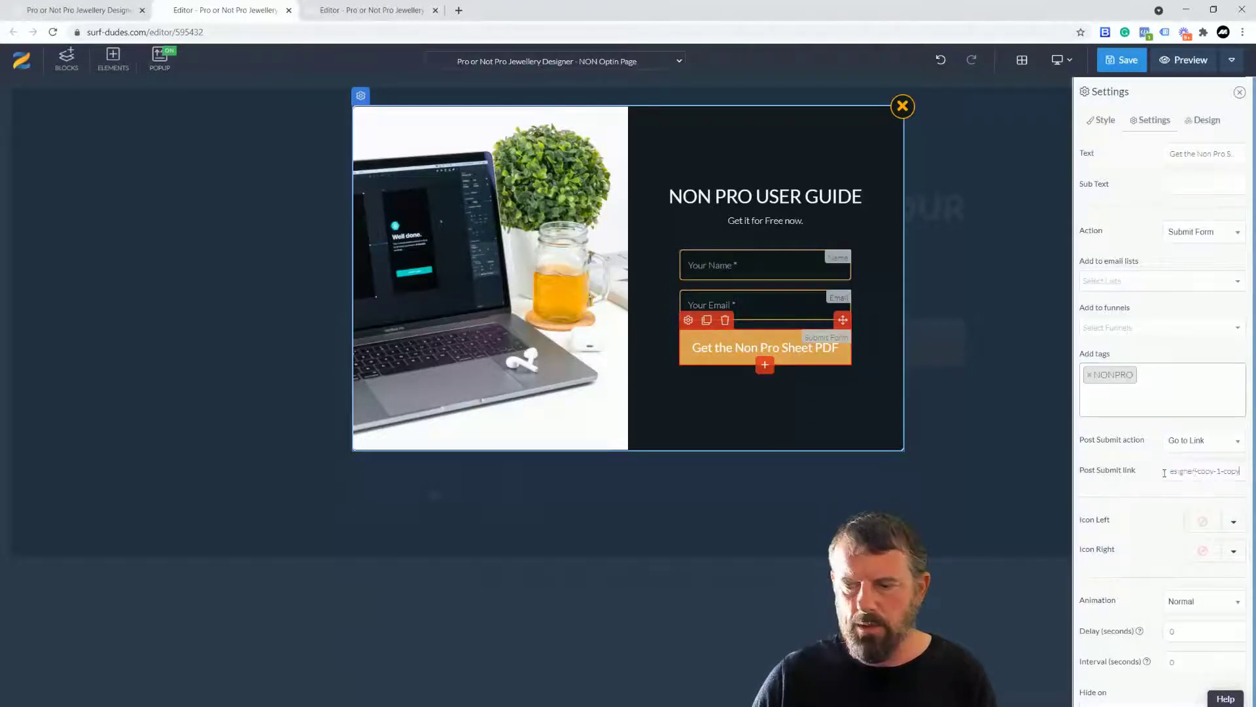
click(121, 11)
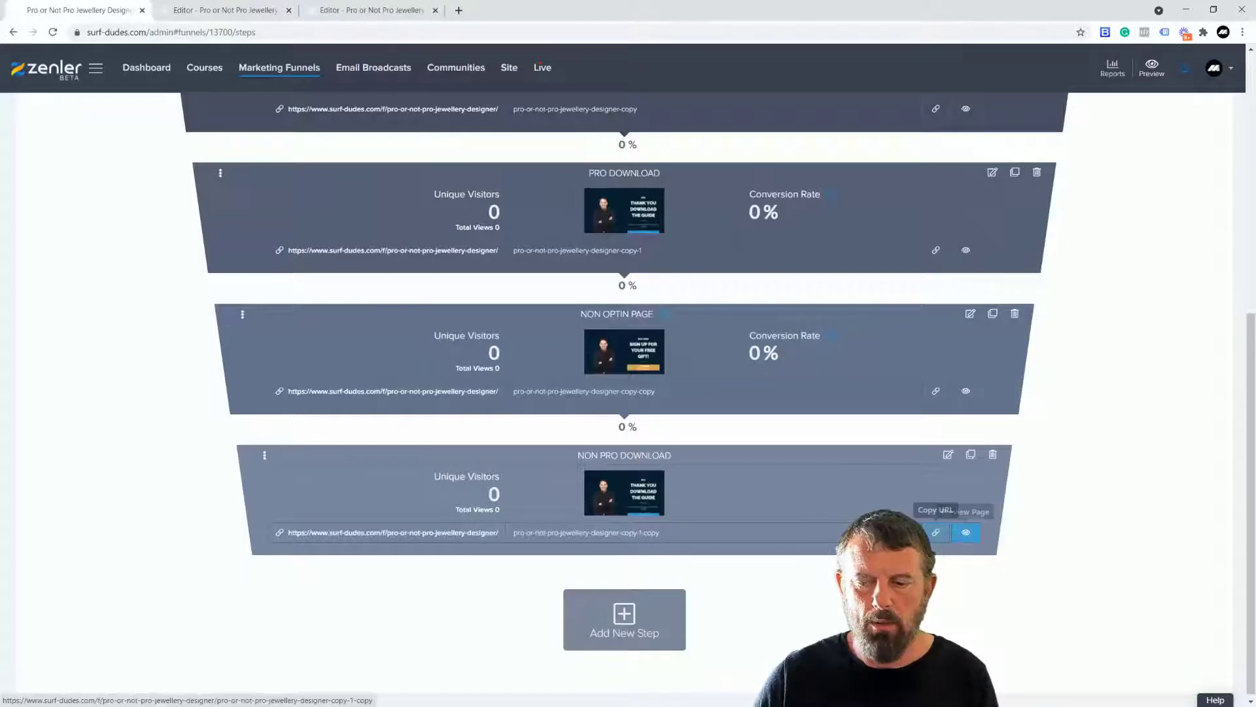
click(936, 532)
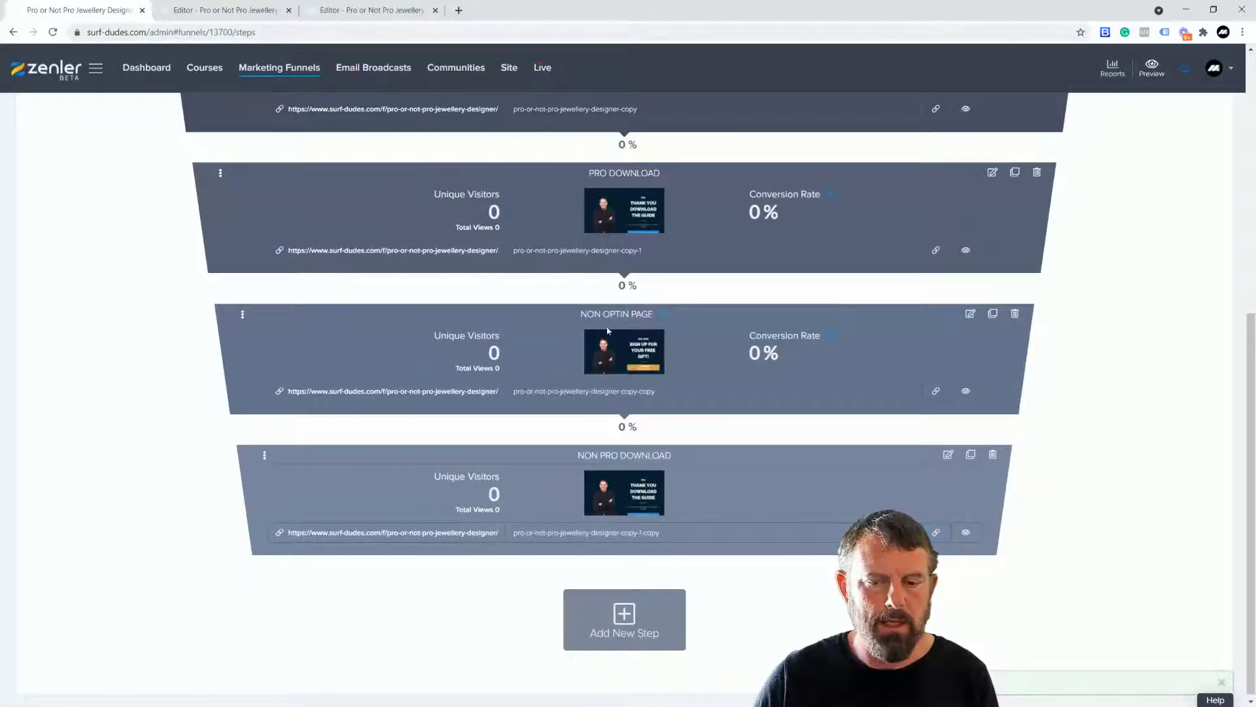
click(334, 10)
click(228, 13)
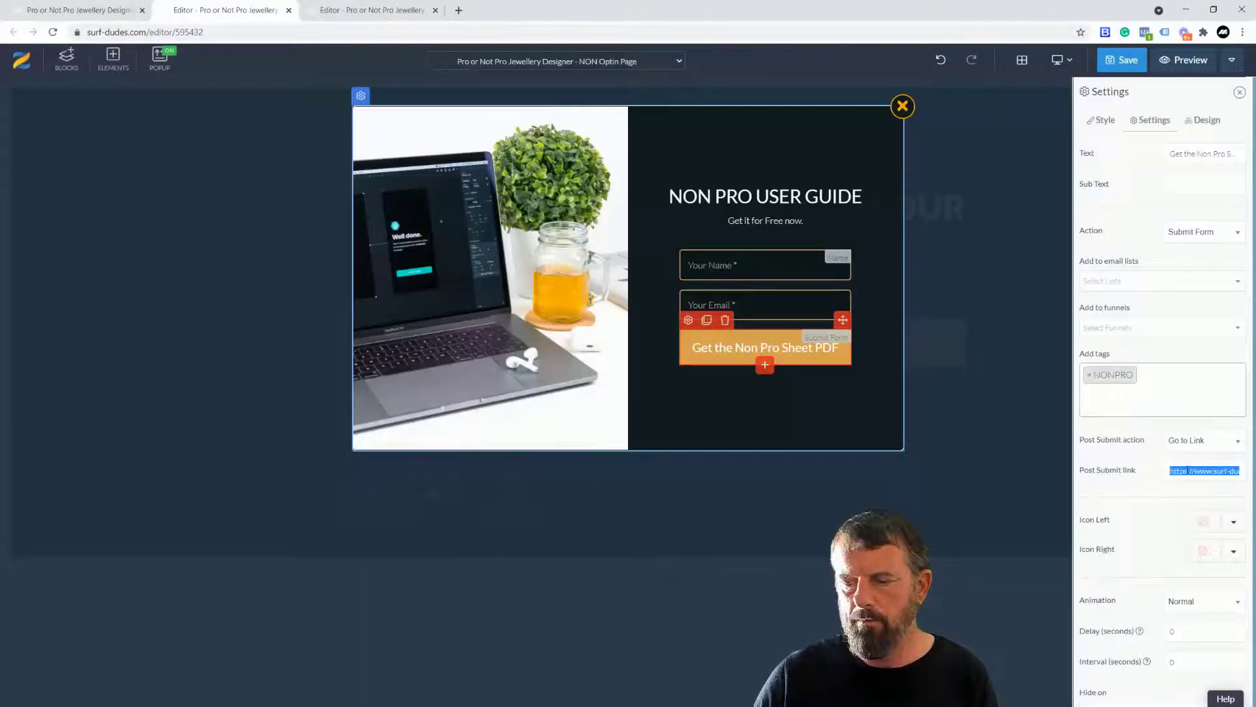
click(1120, 60)
click(928, 333)
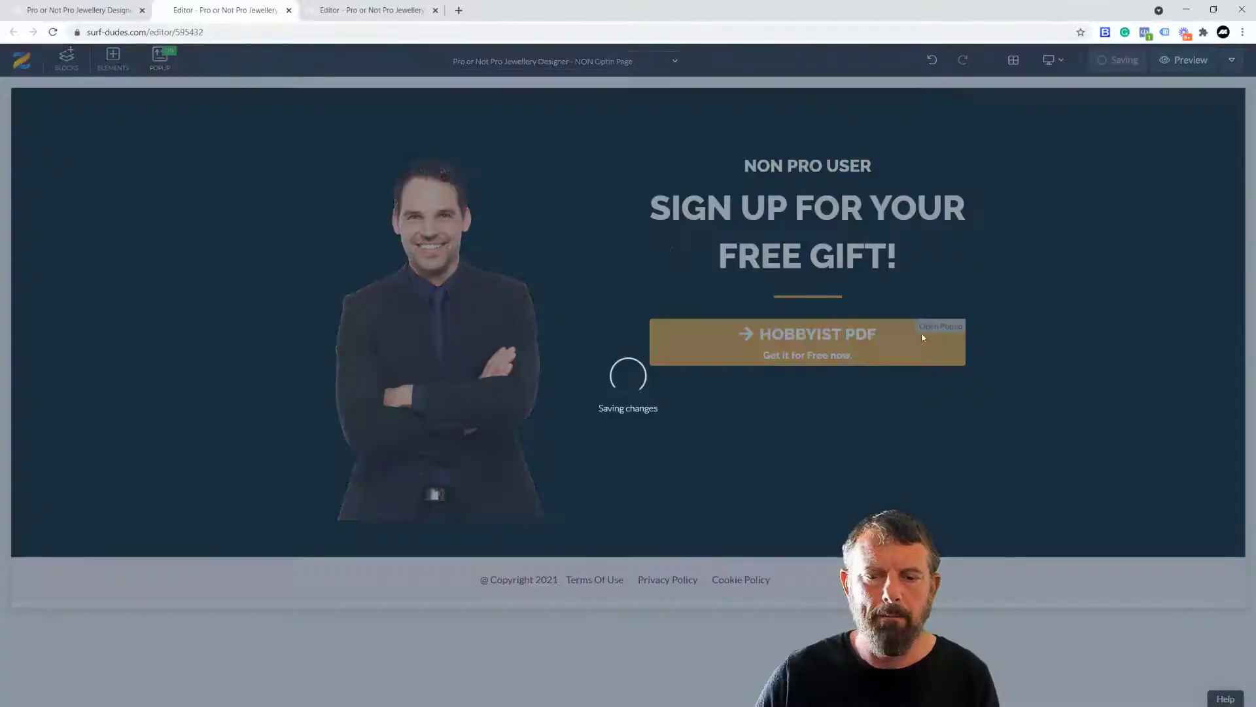
- Return to the funnel overview, open its automation rules and expand the Email Drip Sequence to review its emails
click(355, 11)
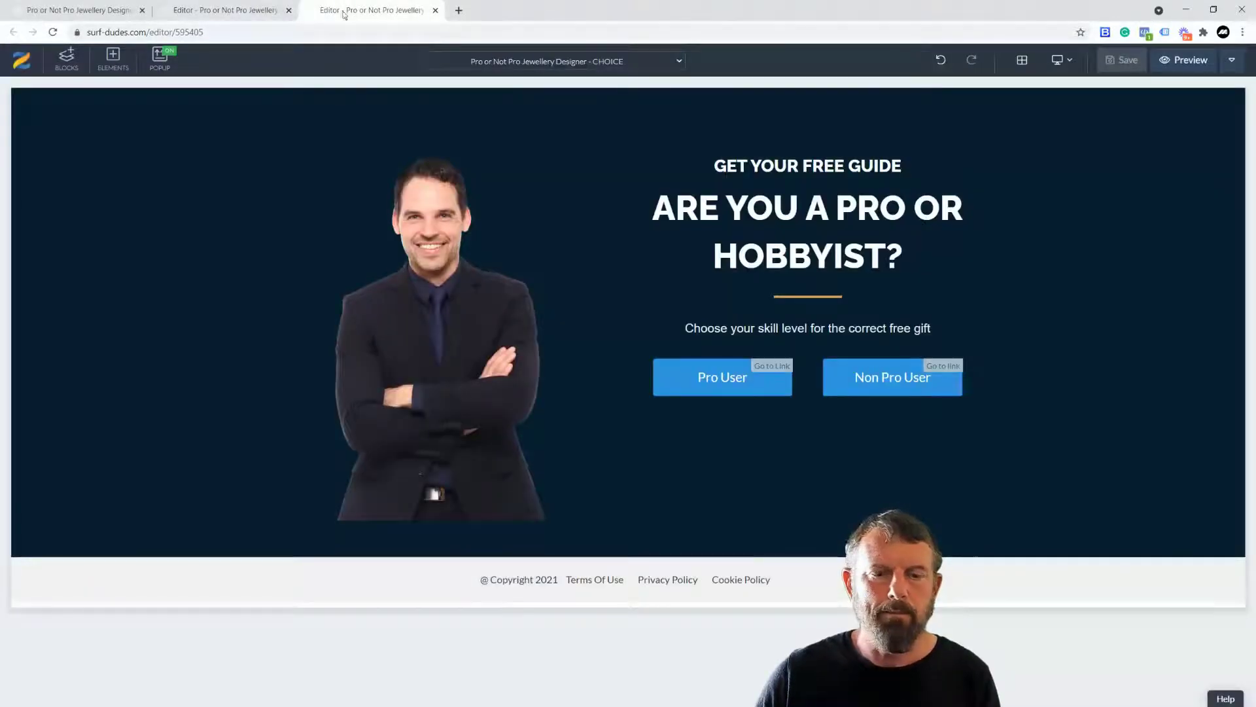
click(84, 11)
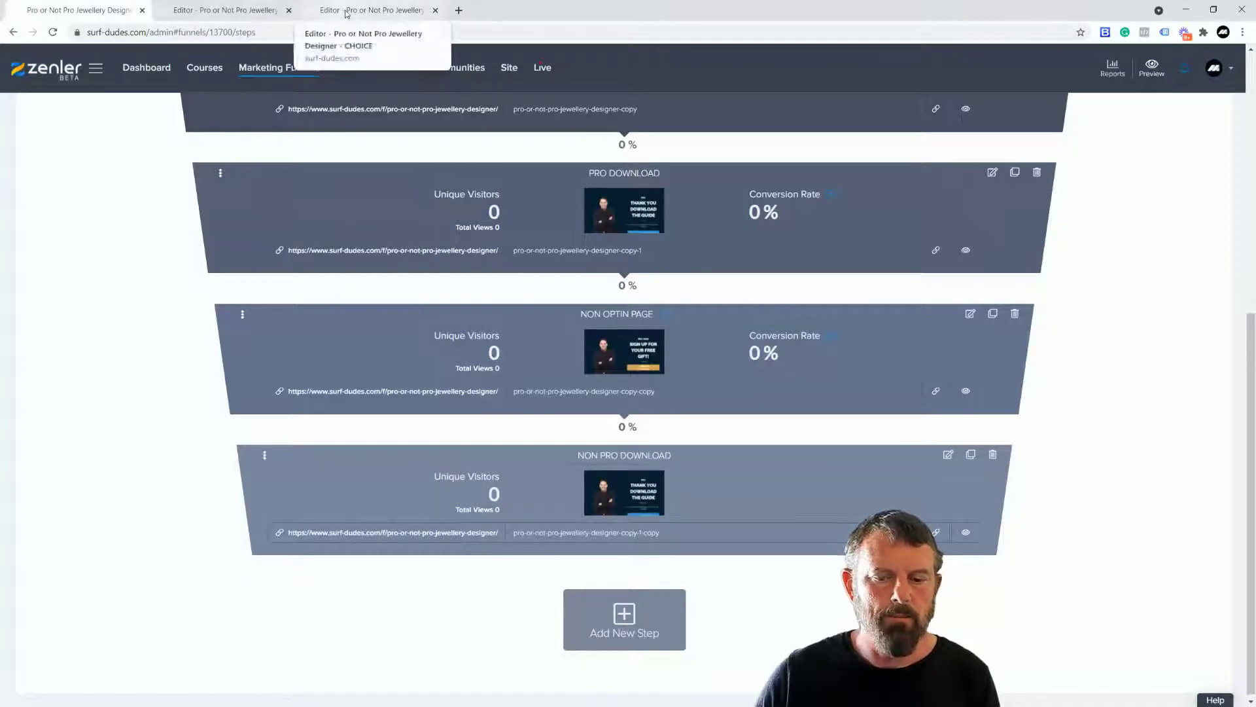
scroll(408, 212, up, 7)
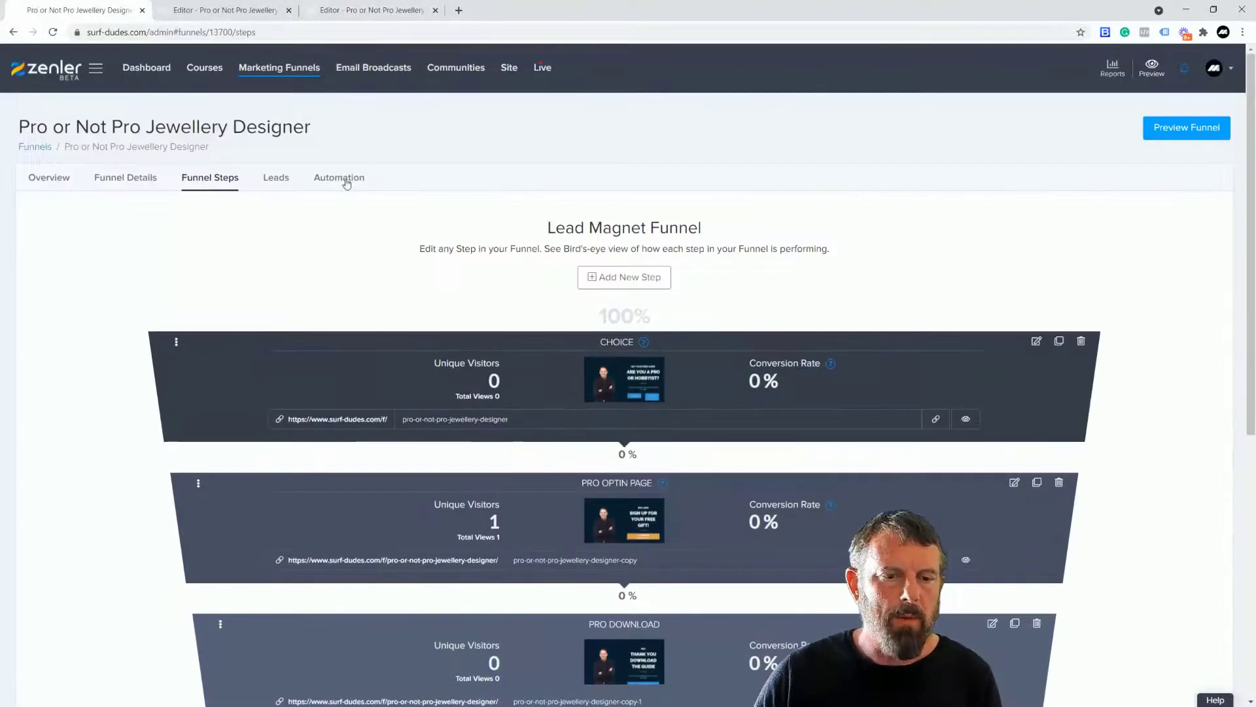
click(341, 179)
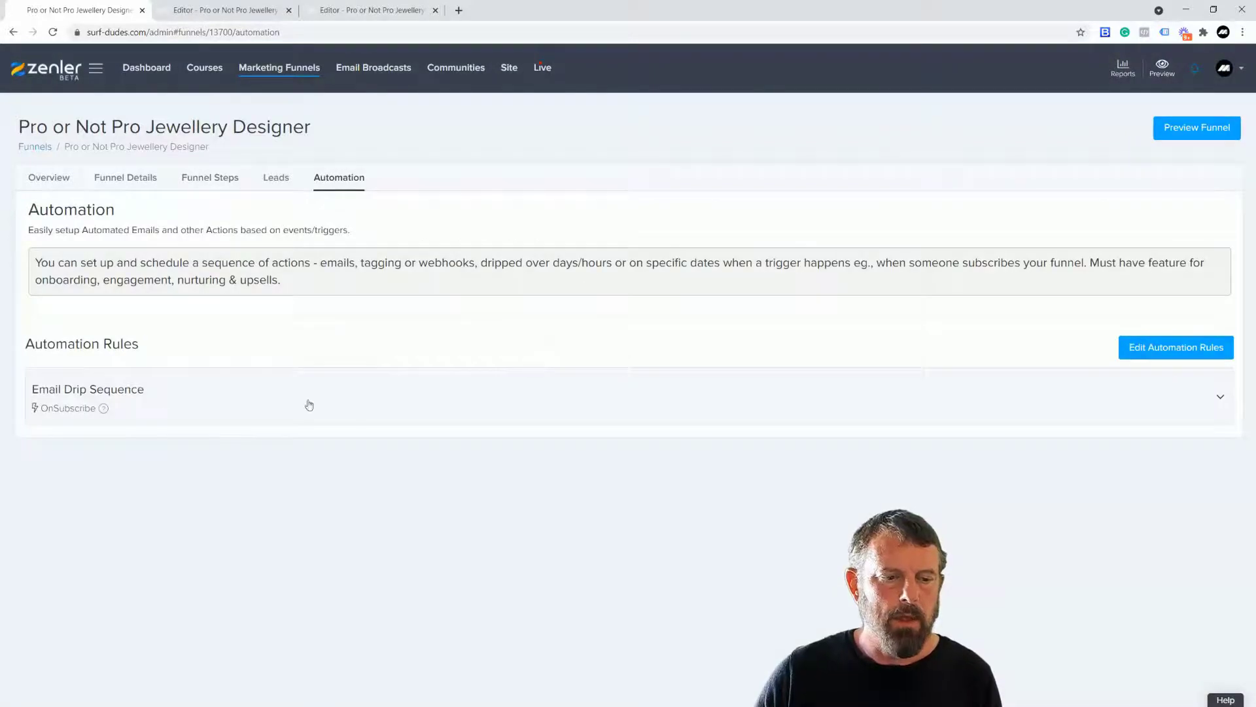
click(164, 396)
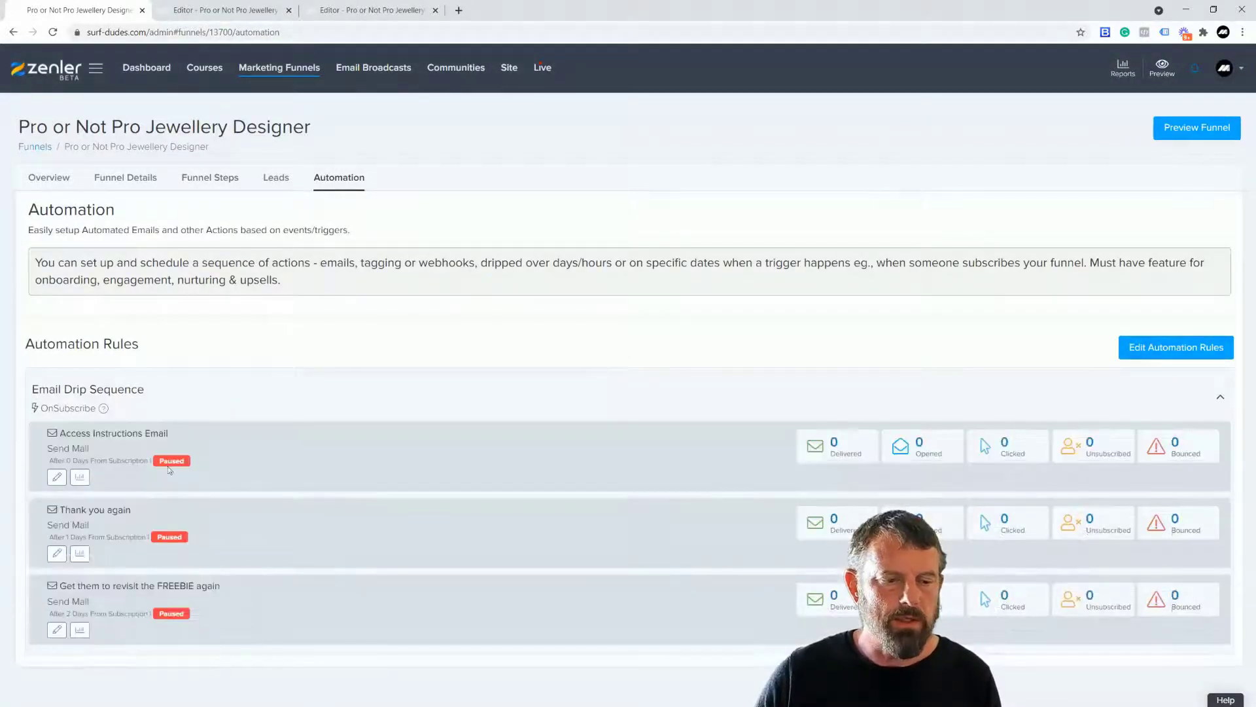
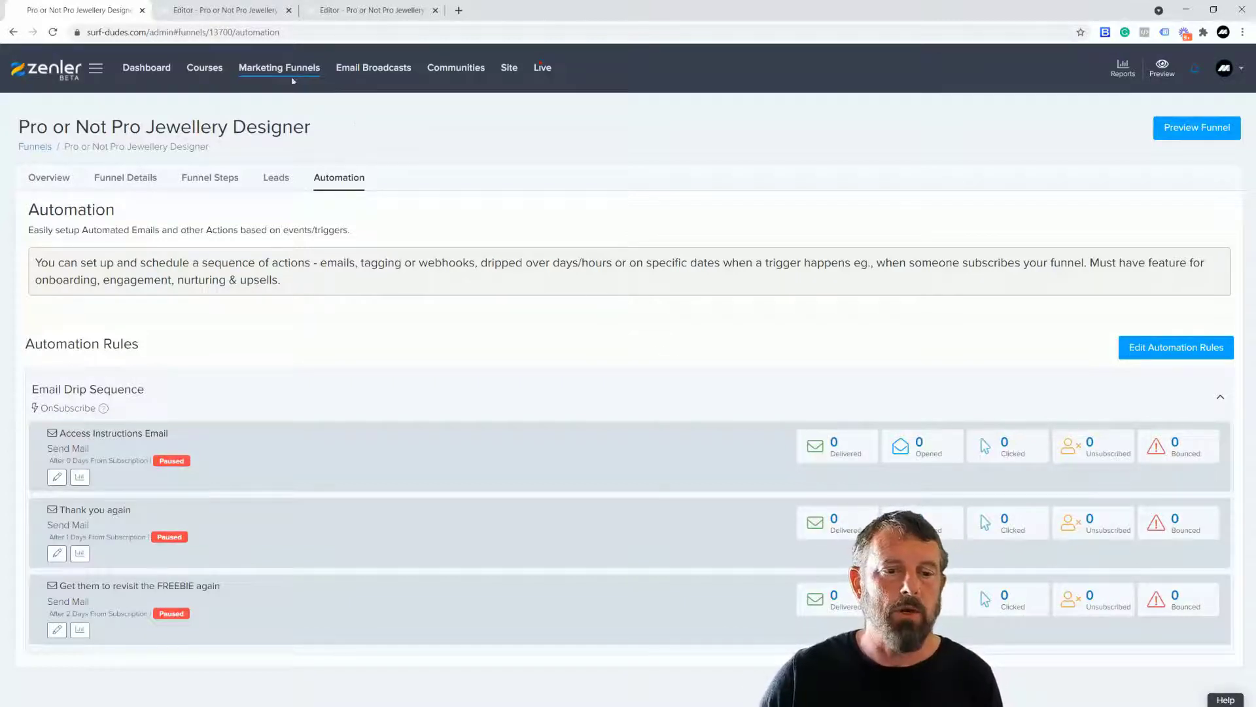
- Close the CHOICE and NON Optin Page editors and copy the CHOICE step's URL from the funnel steps
click(343, 11)
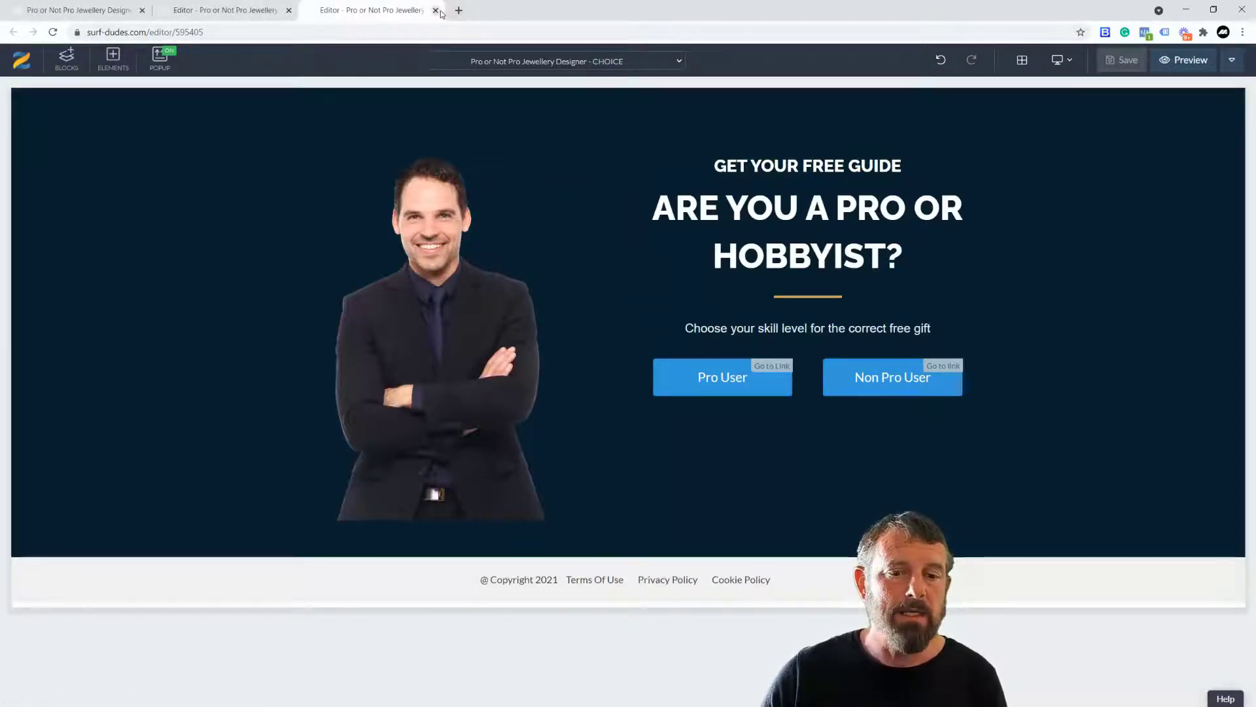
click(436, 11)
click(288, 10)
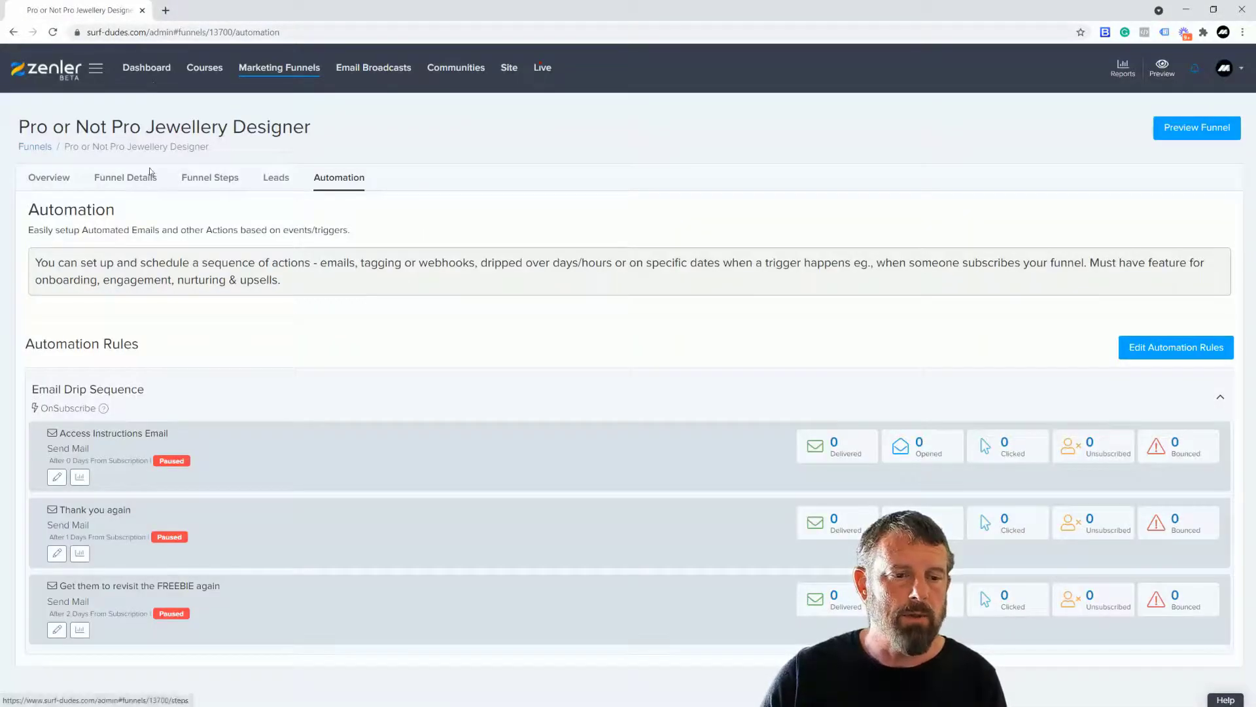
click(199, 181)
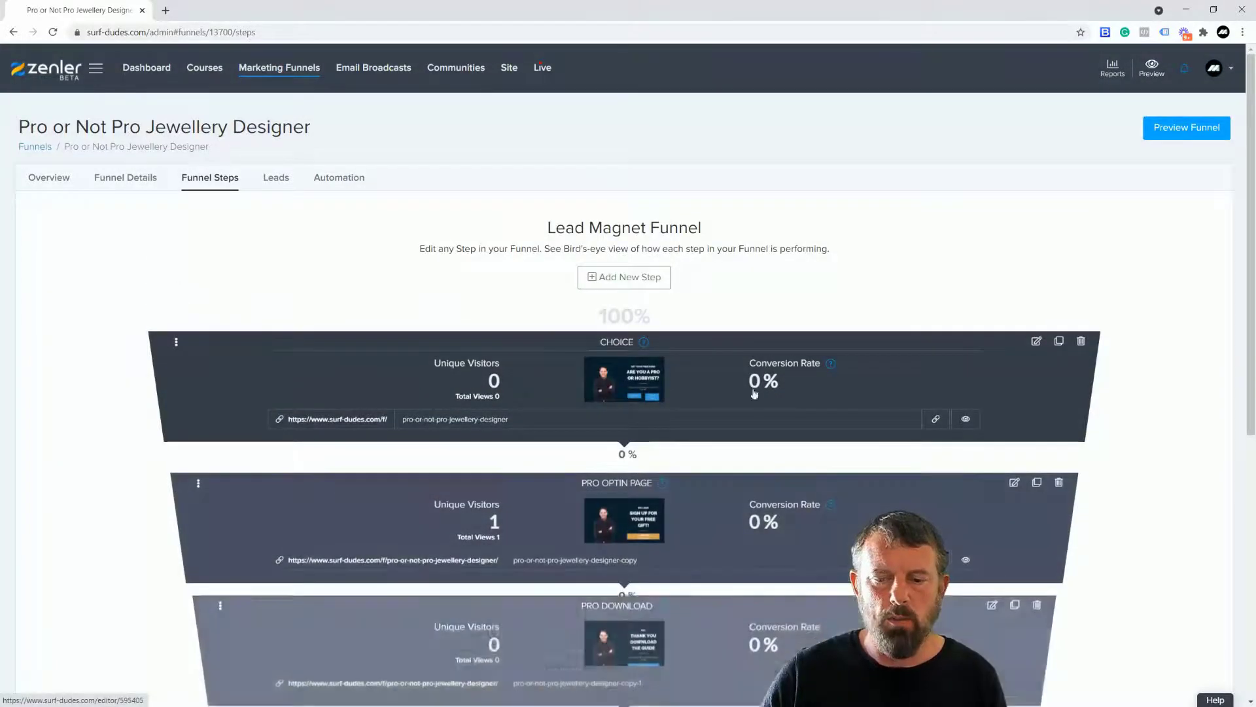
click(932, 419)
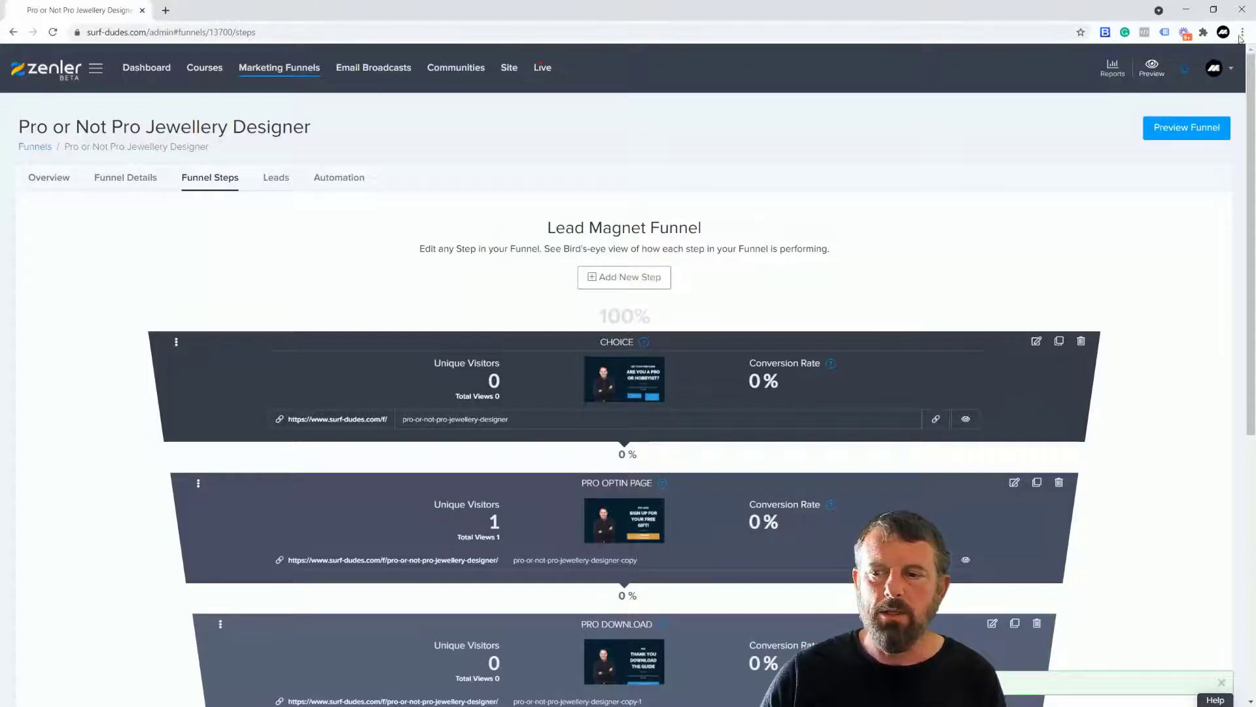
click(1242, 34)
click(1151, 79)
text(https://www.surf-dudes.com/f/pro-or-not-pro-jewellery-designer)
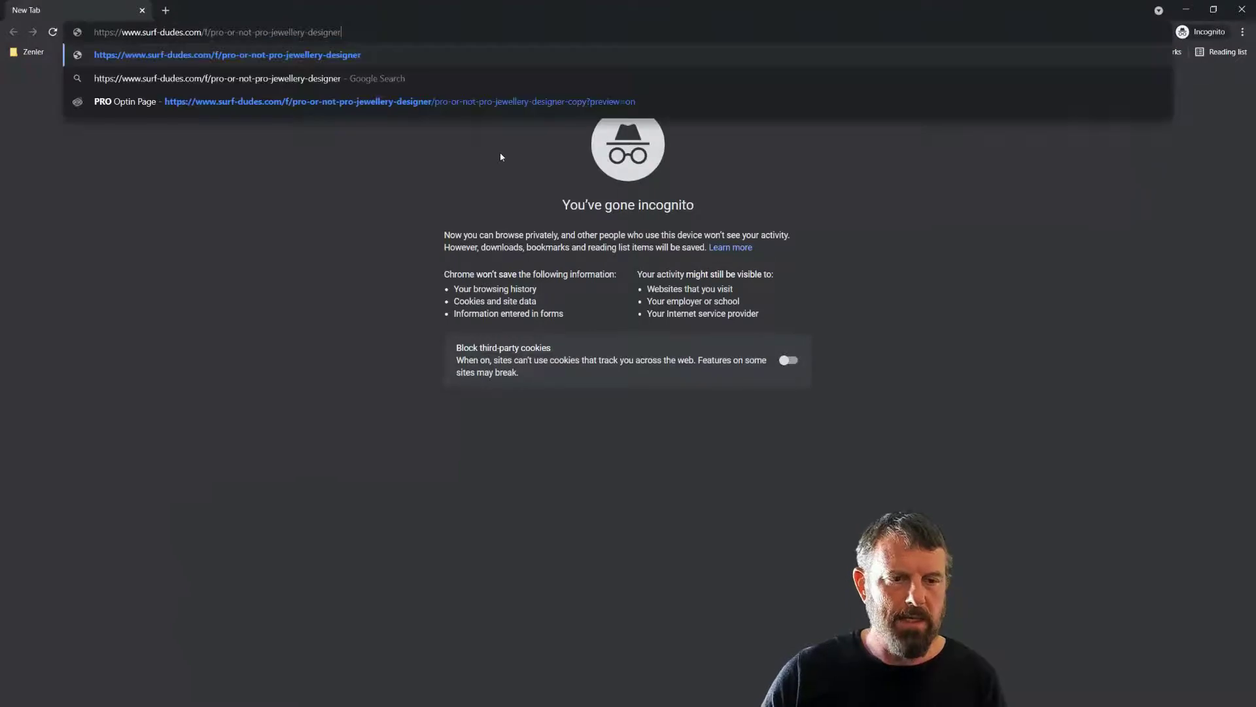
key(Return)
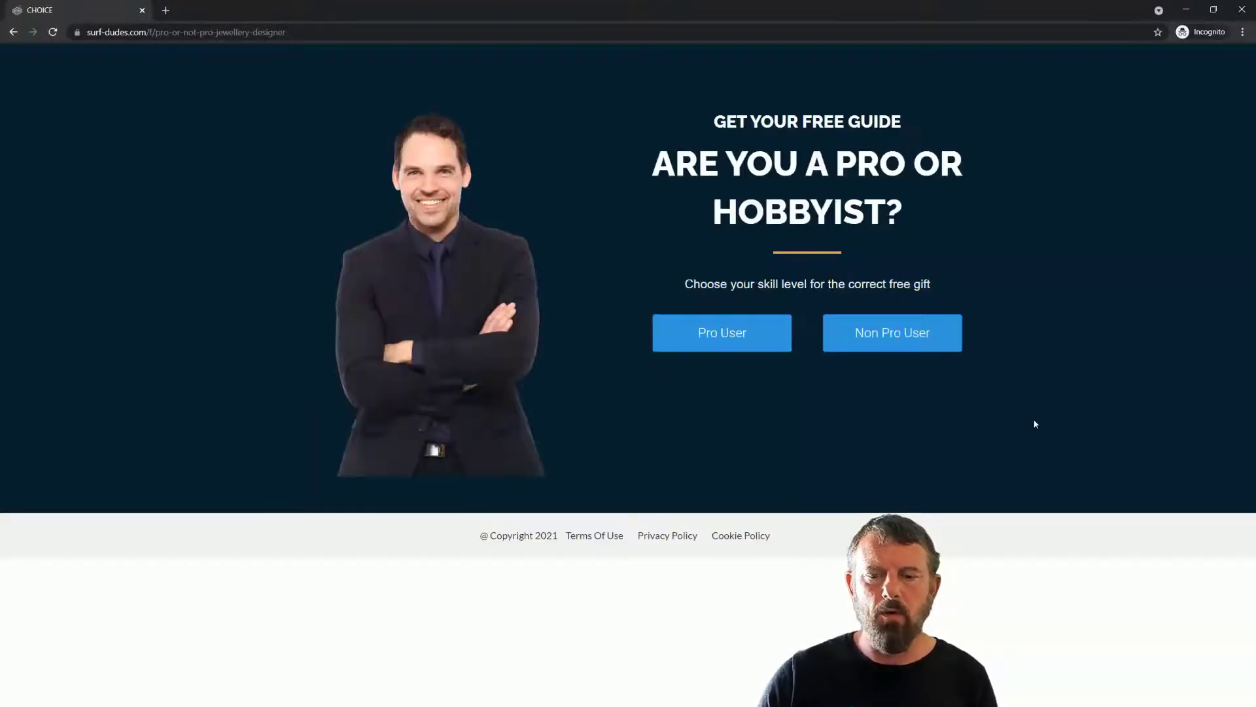
- Test the Pro User choice through to its PRO PDF popup, close the popup and return to the CHOICE page
click(722, 339)
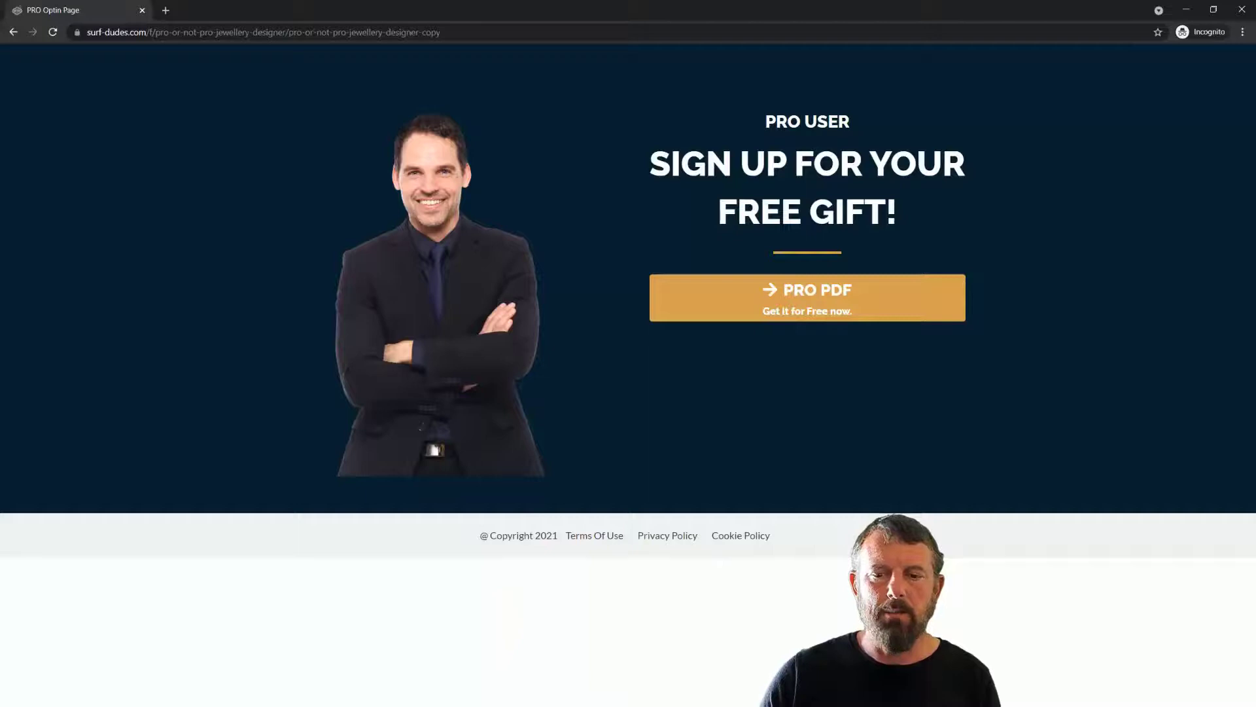
click(784, 296)
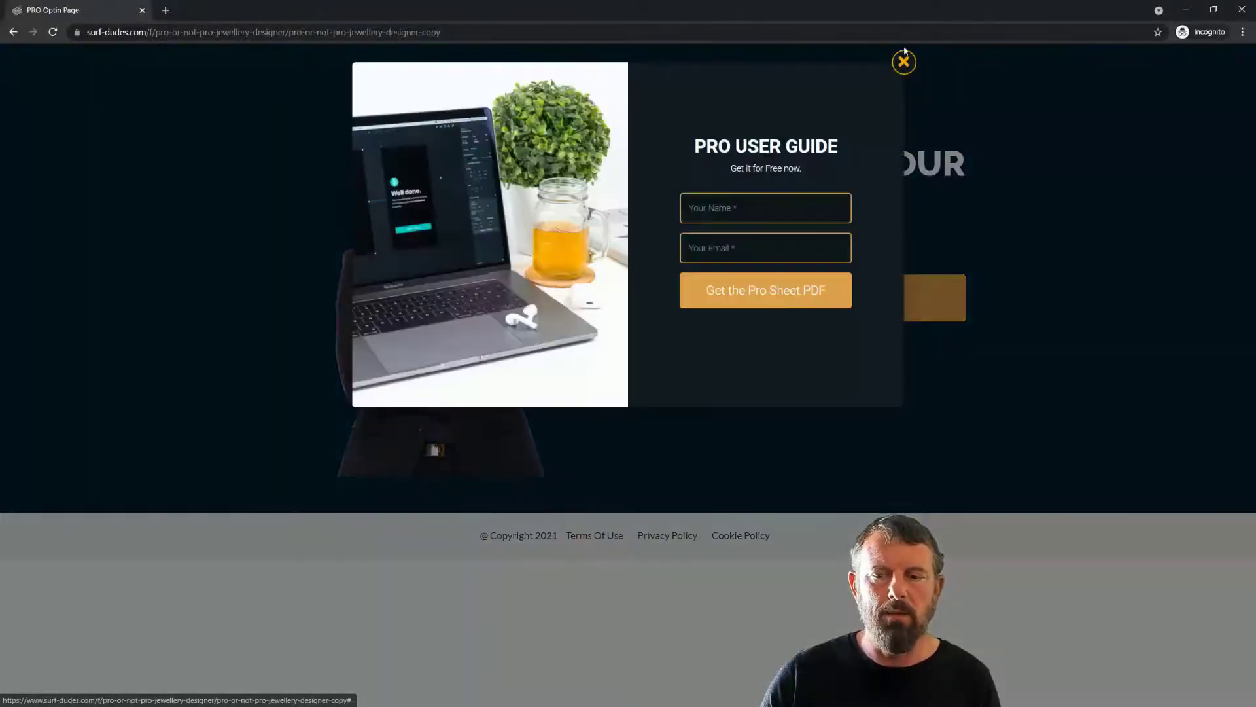
click(903, 62)
click(13, 33)
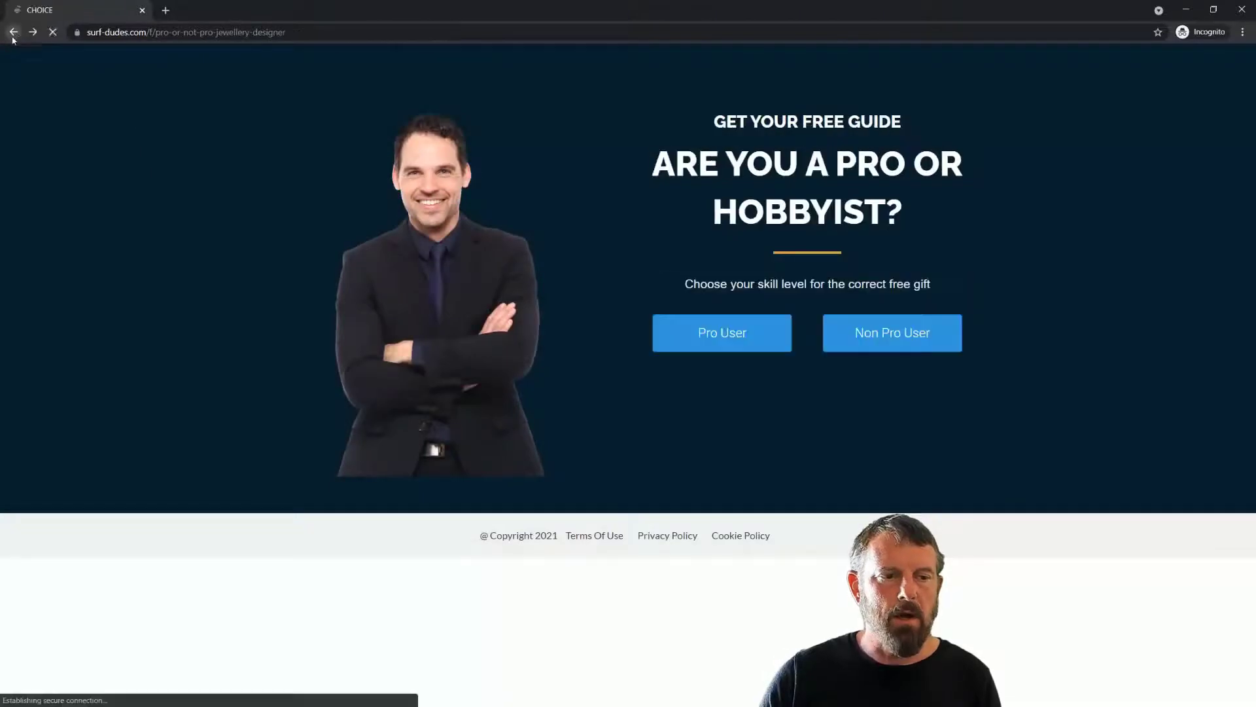
- Test the Non Pro User choice through to its HOBBYIST PDF popup, close the popup and return to the CHOICE page
click(888, 335)
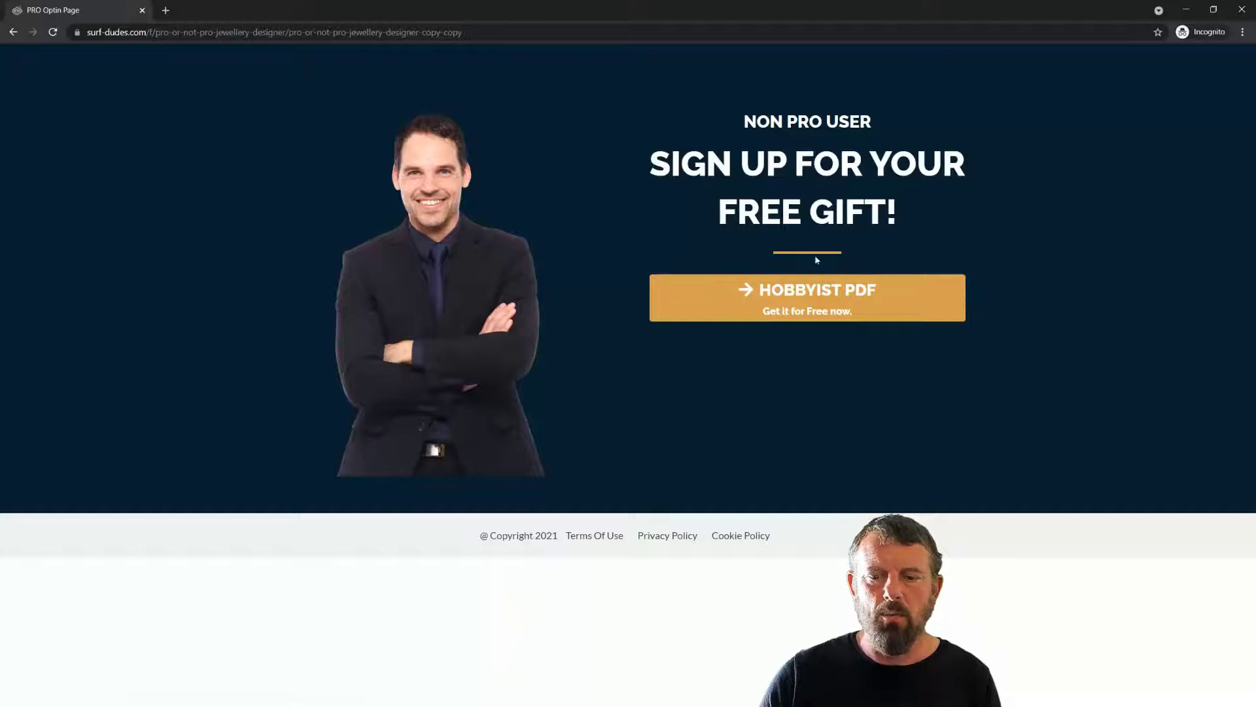
click(802, 293)
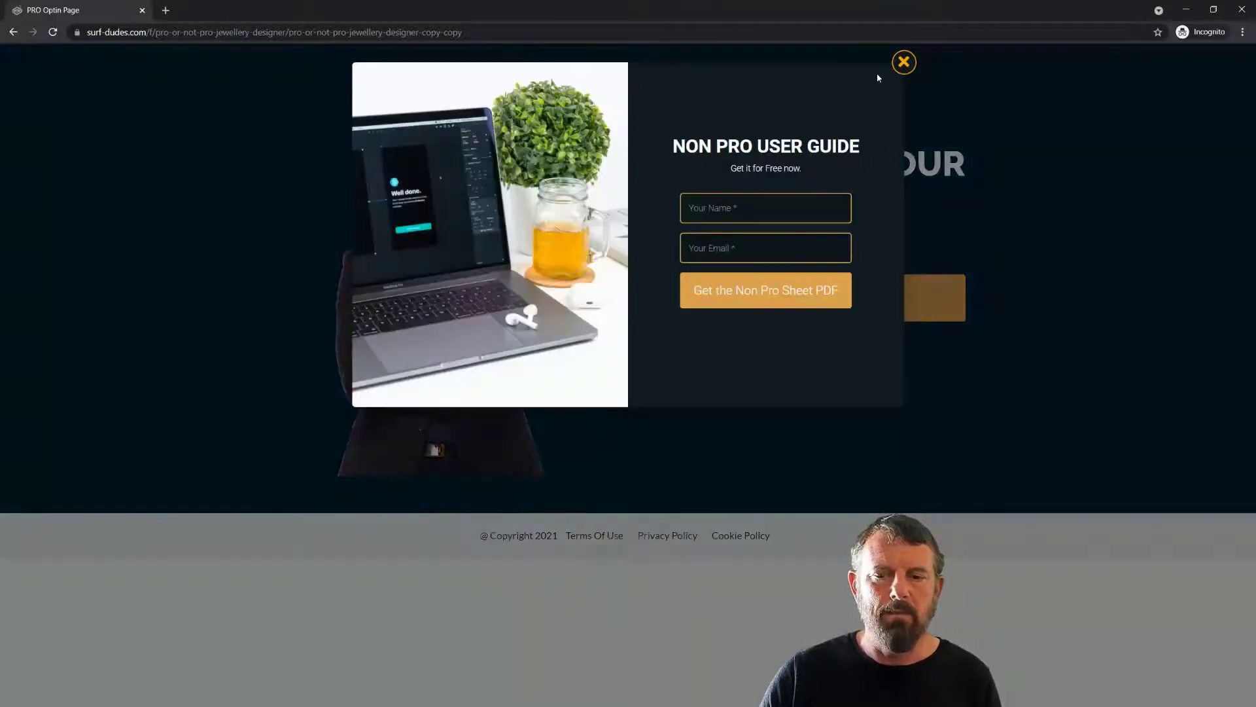
click(903, 63)
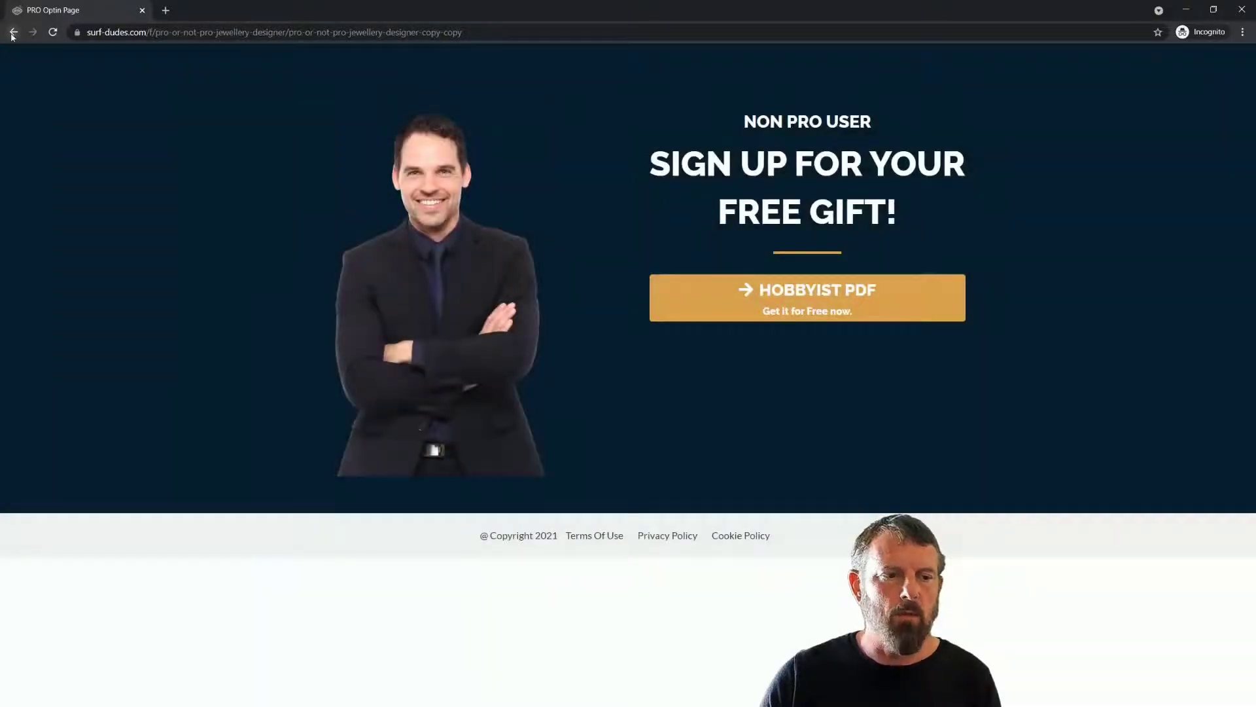
click(13, 33)
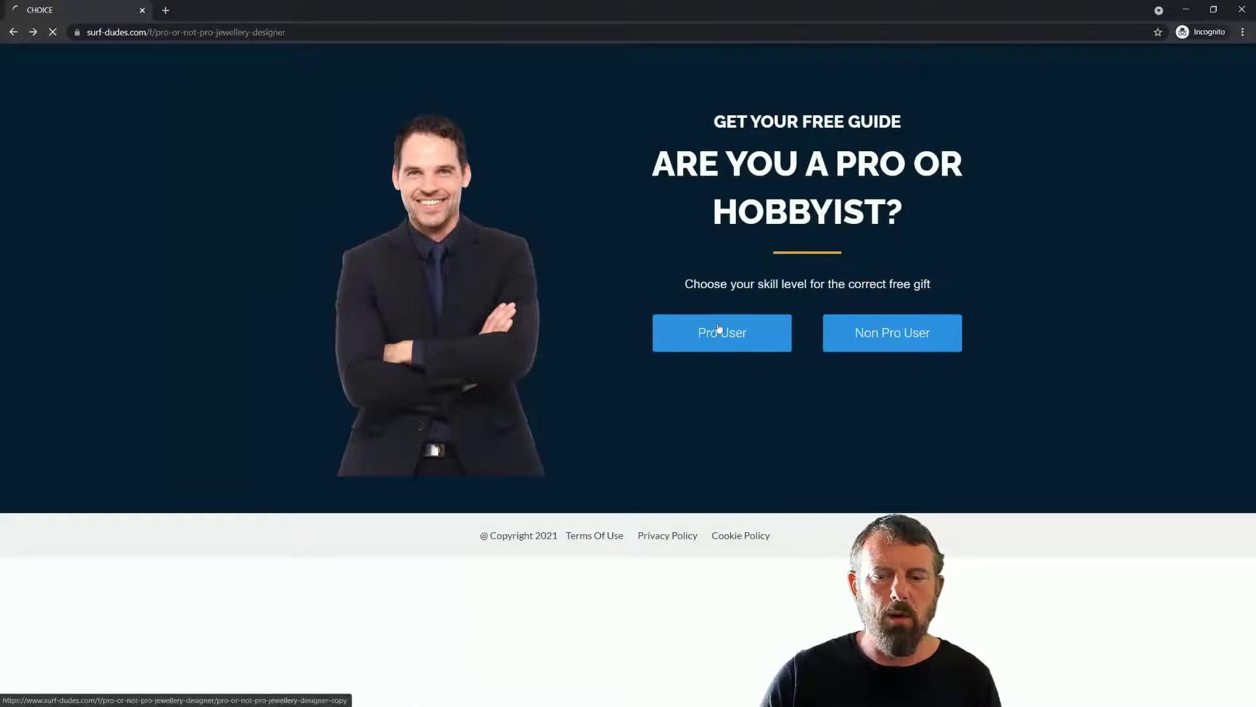
- Follow the Pro User path and submit the PRO USER GUIDE form with a test first name and e-mail address
click(719, 330)
click(818, 301)
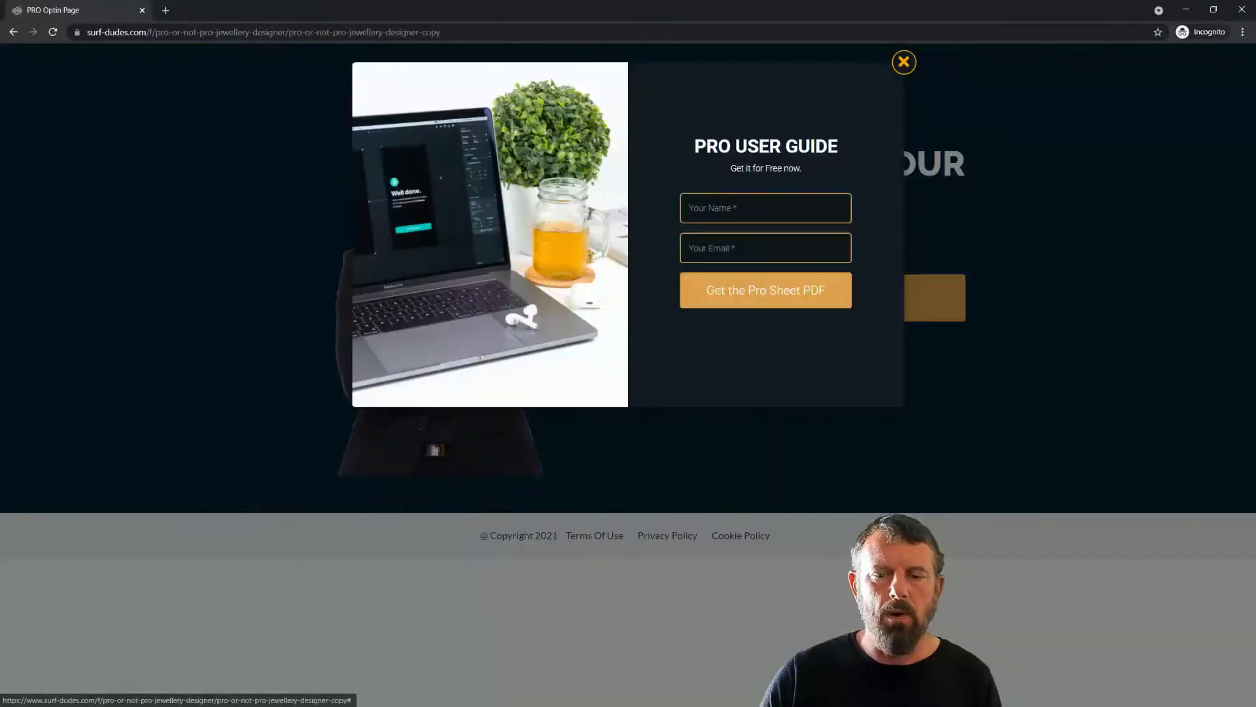
click(759, 208)
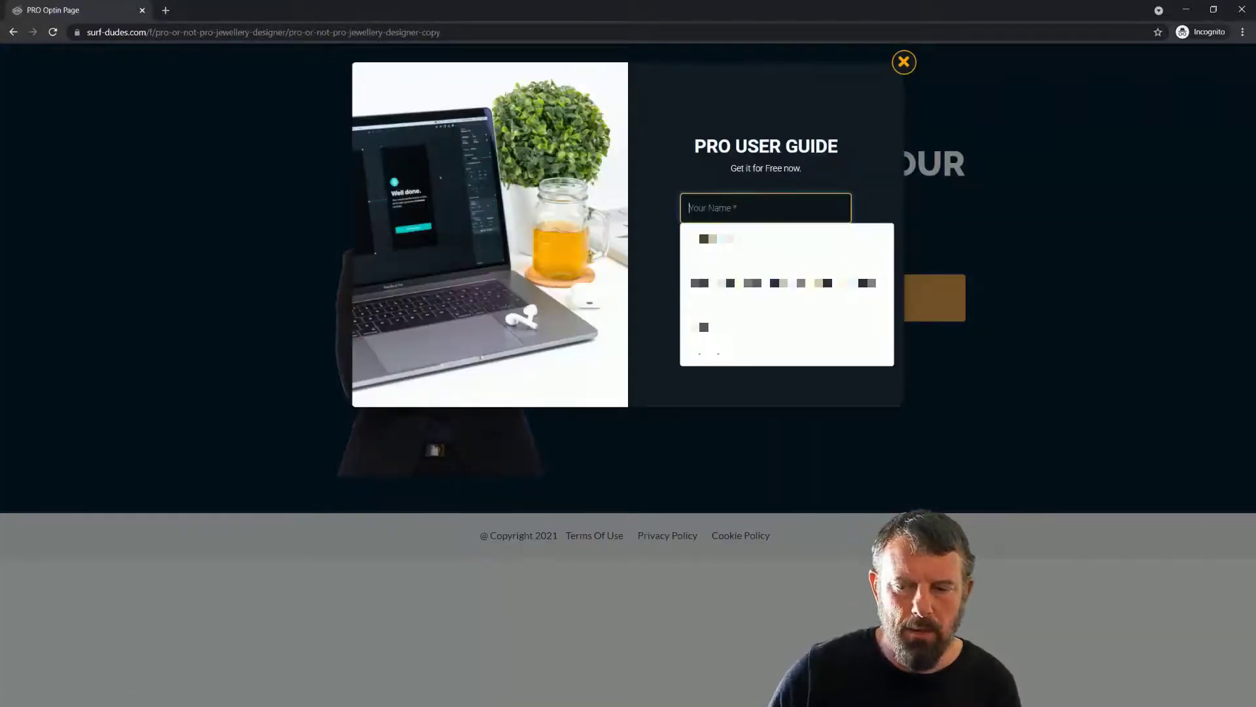
text(David)
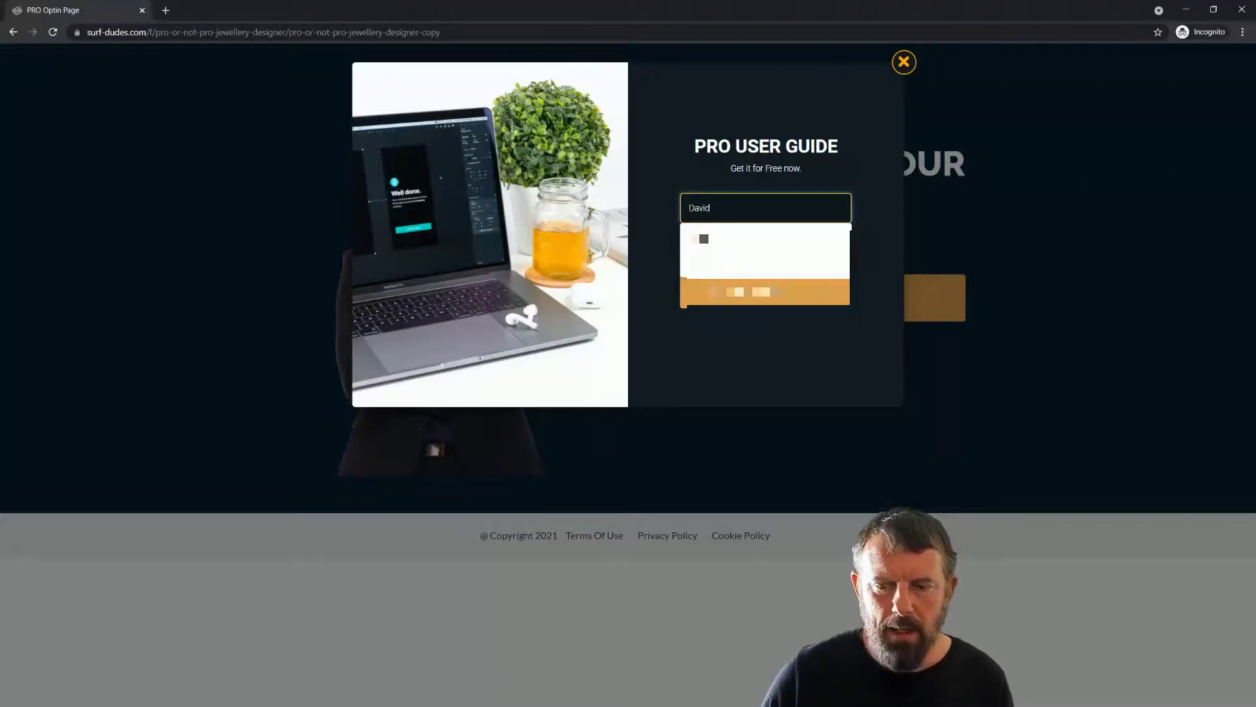
key(Tab)
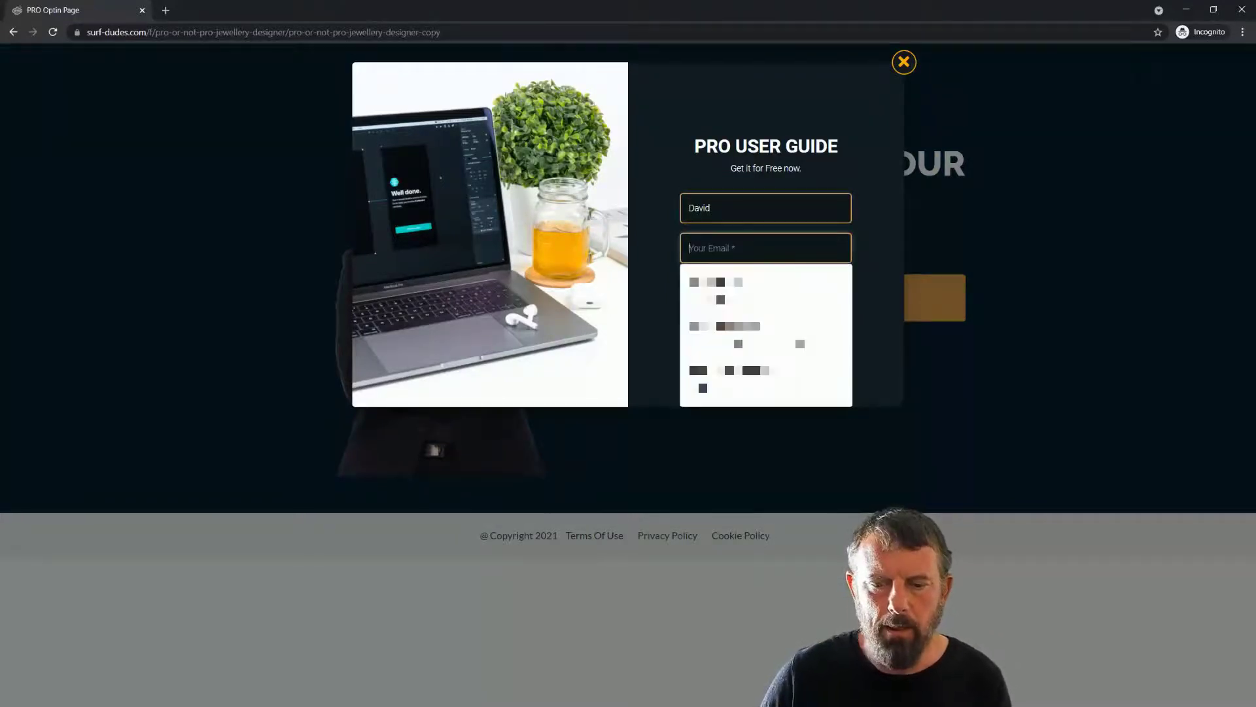
click(746, 290)
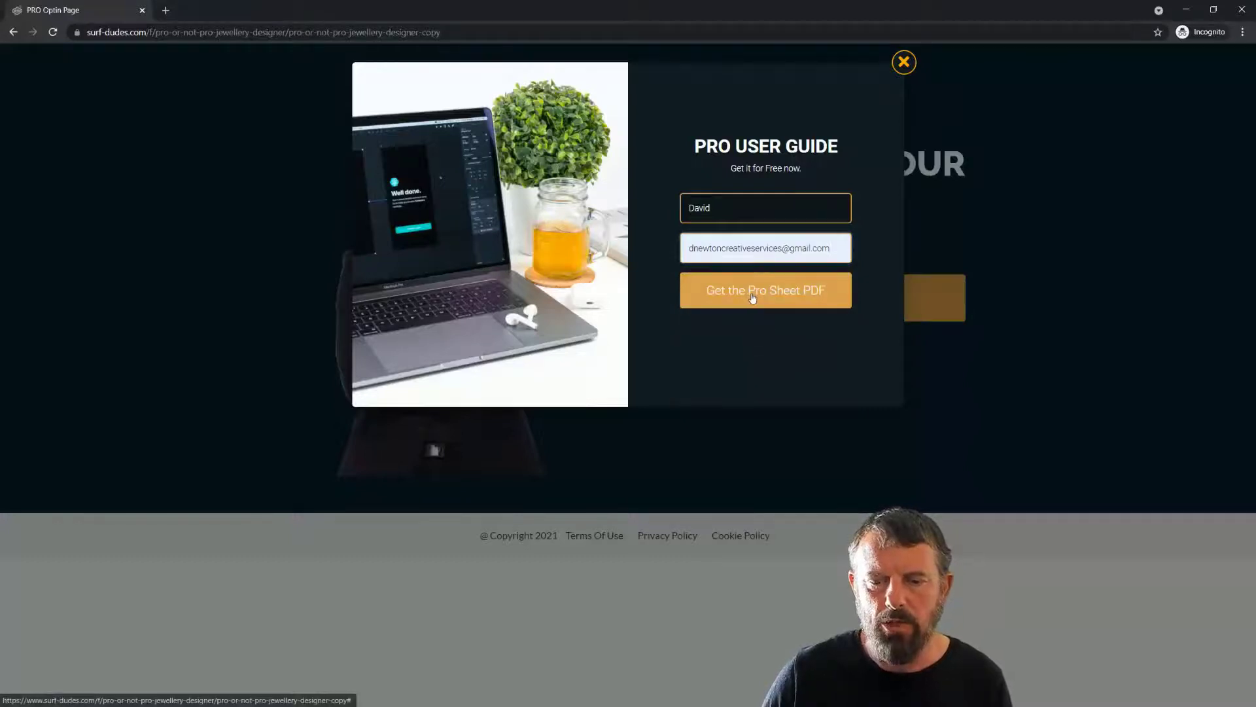
click(753, 298)
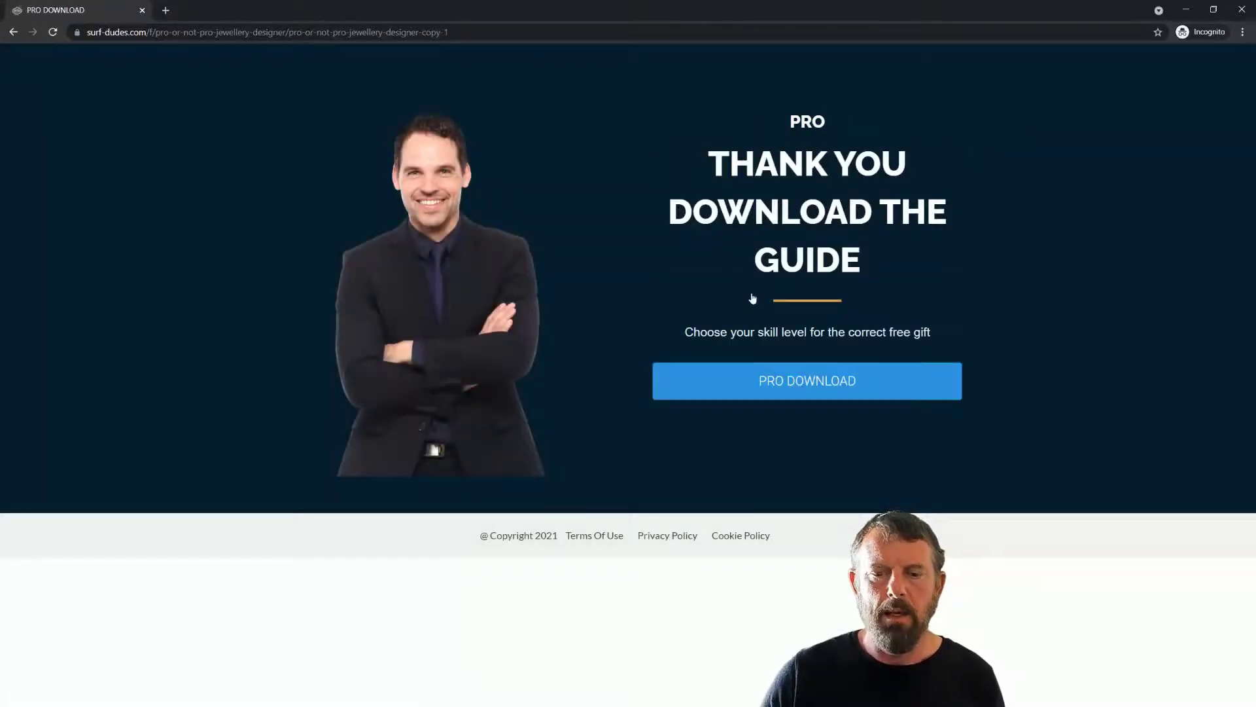
- Test the PRO DOWNLOAD button on the pro thank-you page and go back to that page
drag(839, 124, 871, 259)
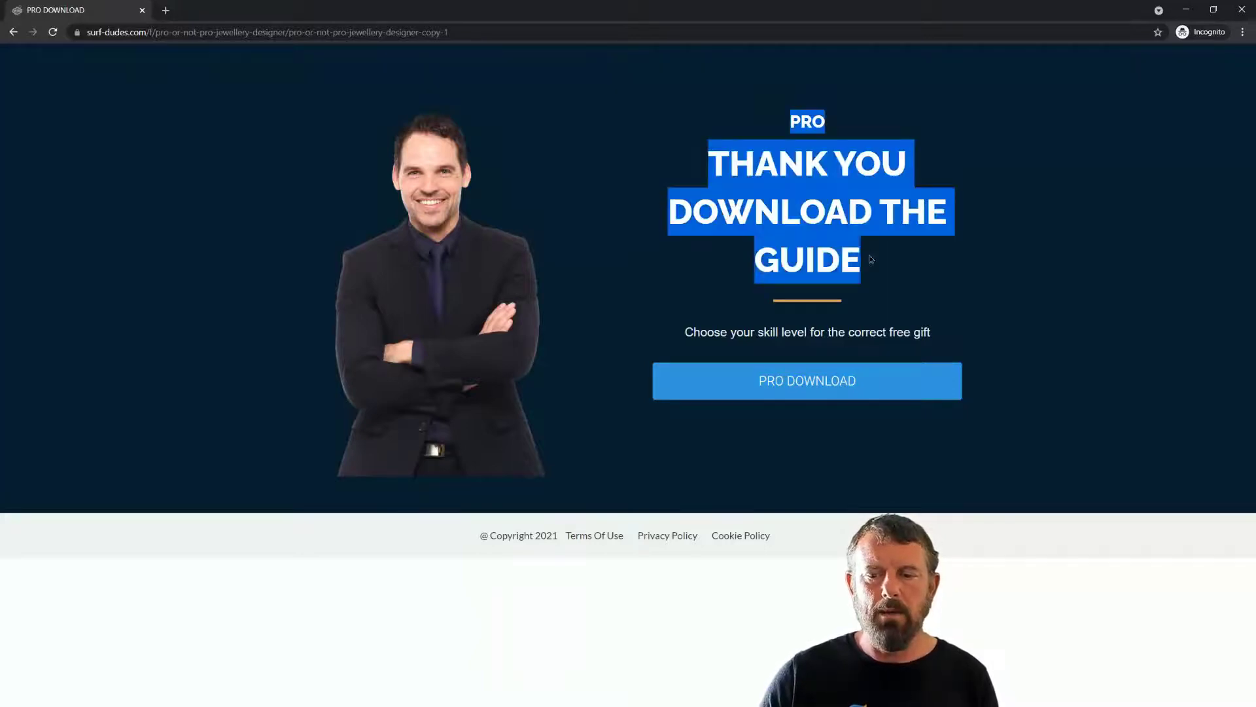
click(802, 382)
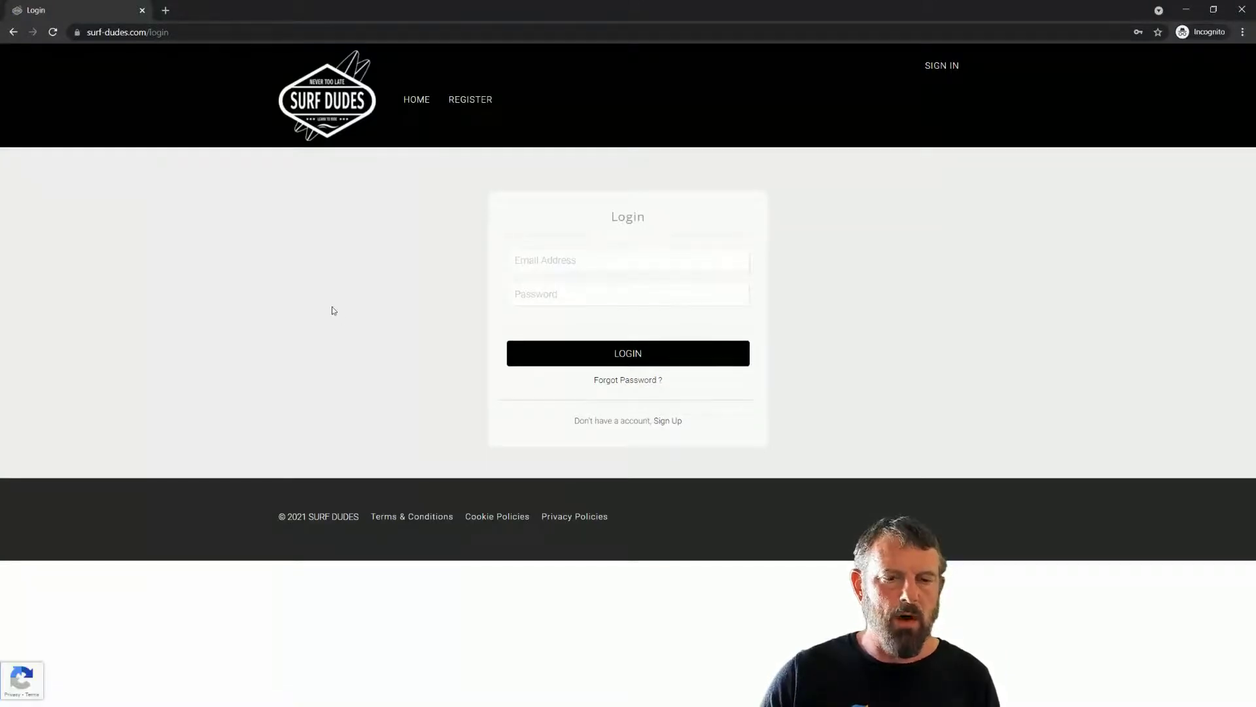
click(13, 32)
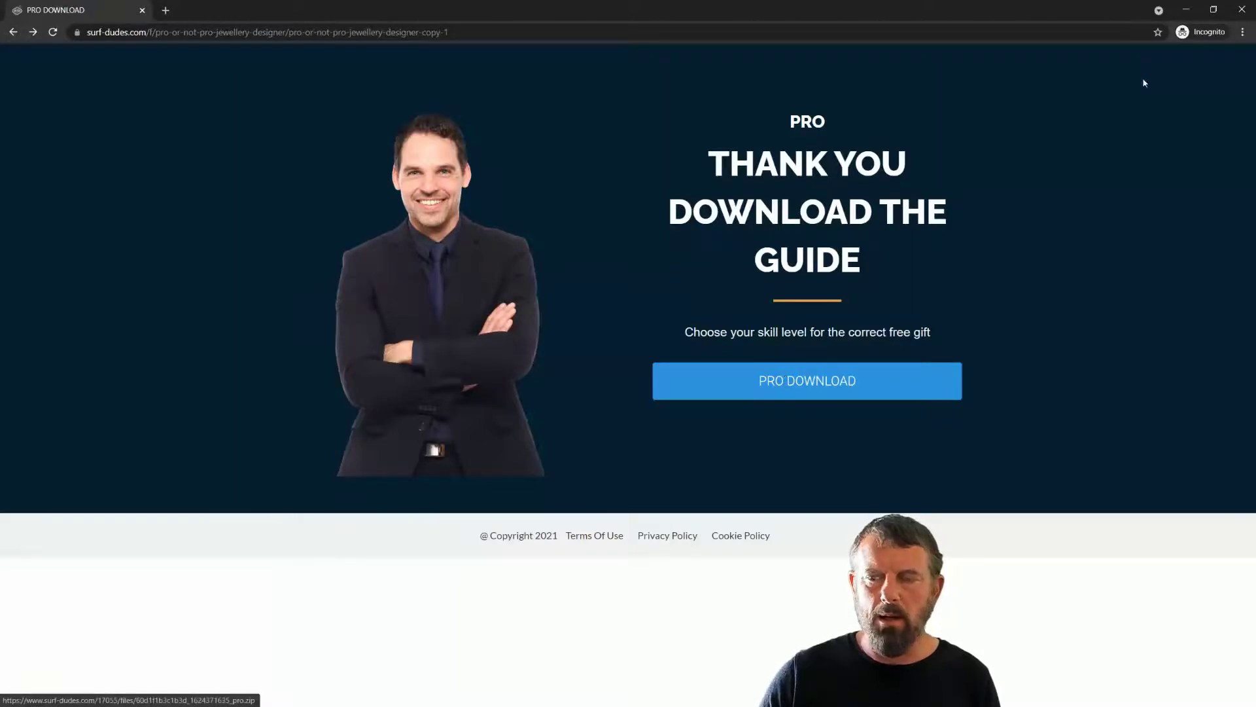
- Leave the incognito window and save the PRO DOWNLOAD page in the Zenler editor
click(1187, 12)
scroll(770, 362, down, 3)
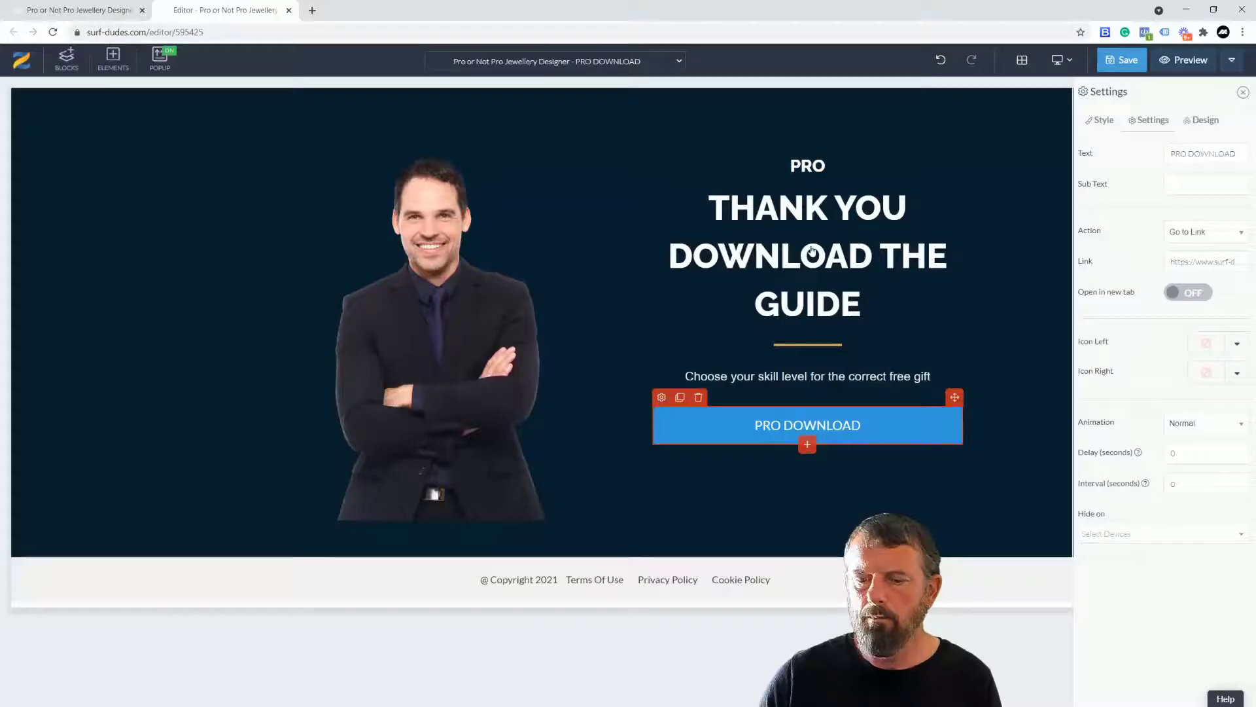
click(1122, 60)
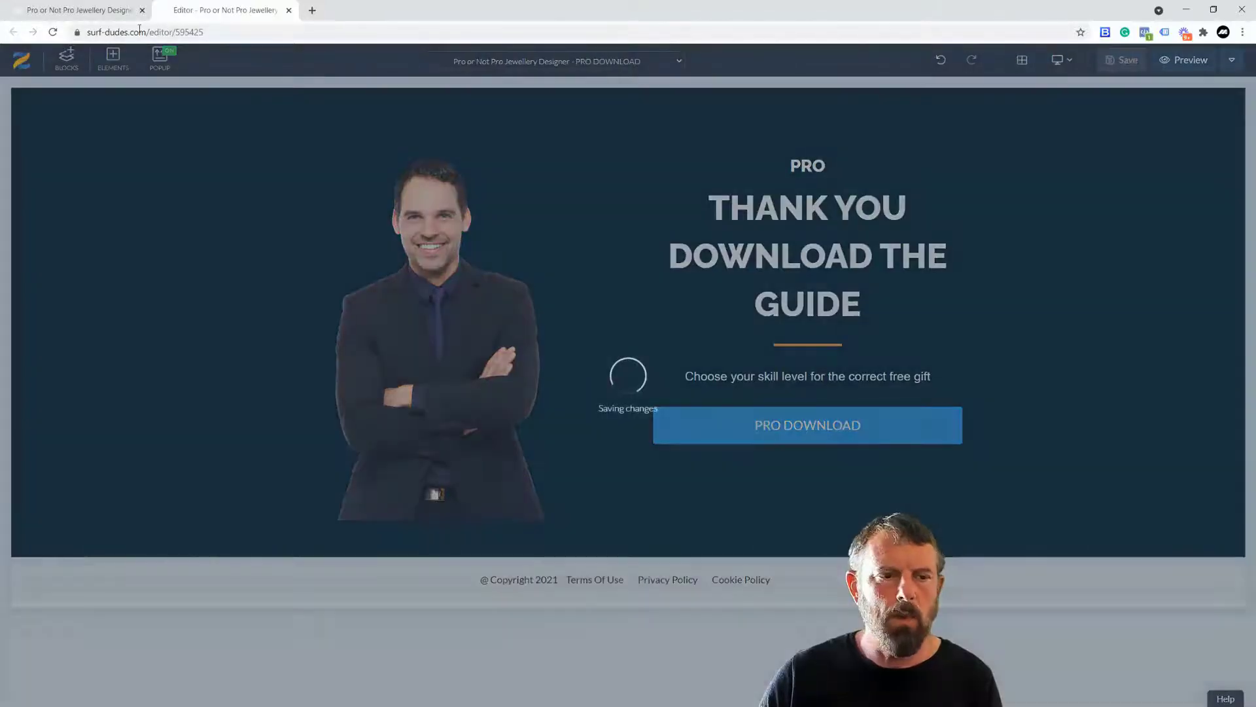
- Return to the funnel's steps and open the NON PRO DOWNLOAD page for editing
click(108, 13)
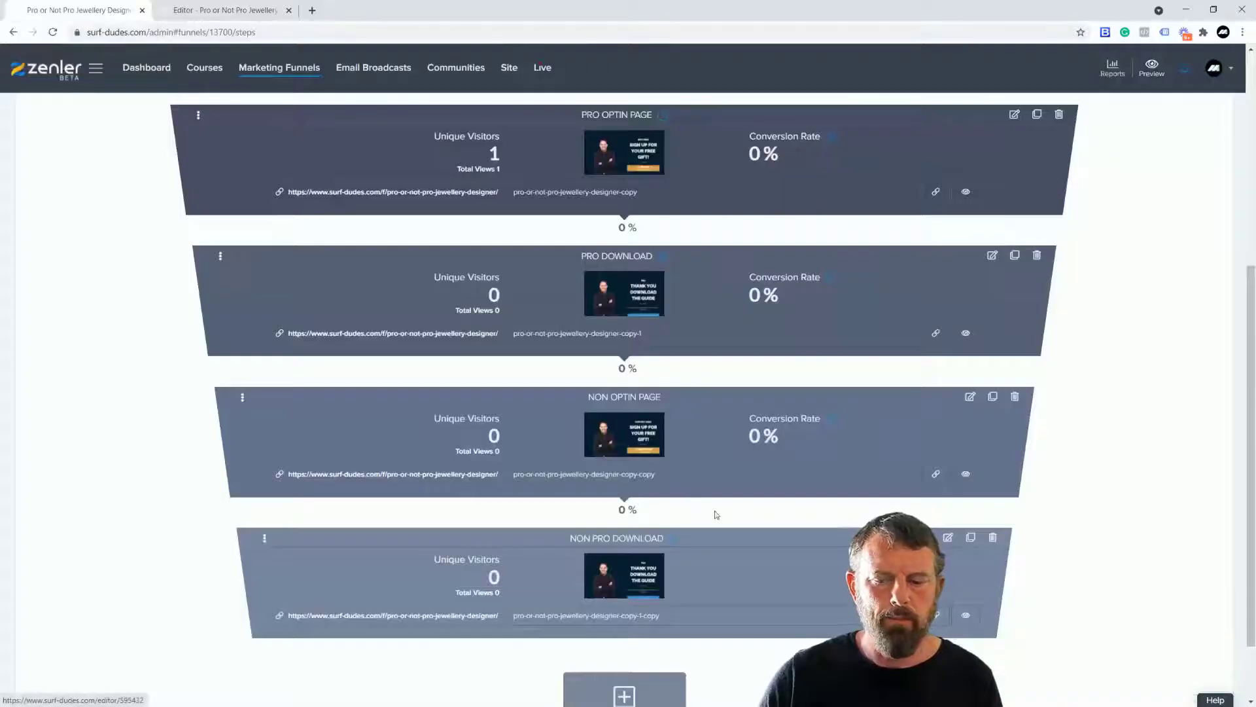
scroll(720, 517, down, 1)
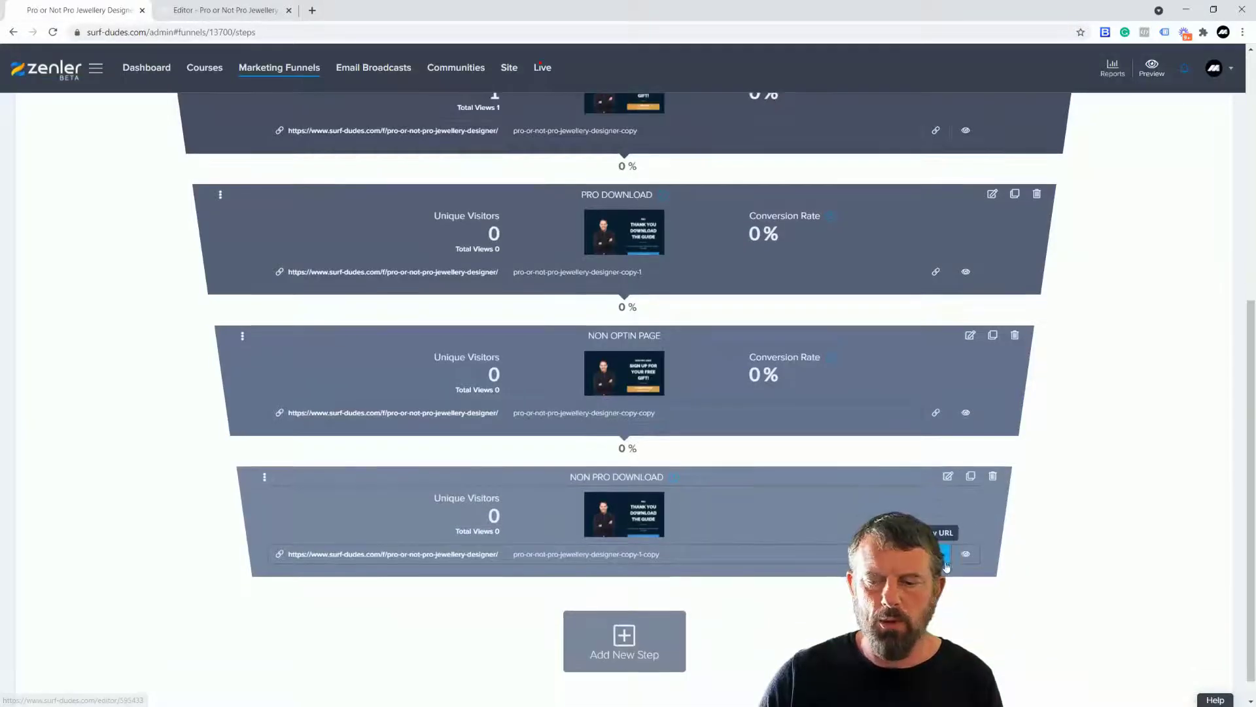
click(948, 476)
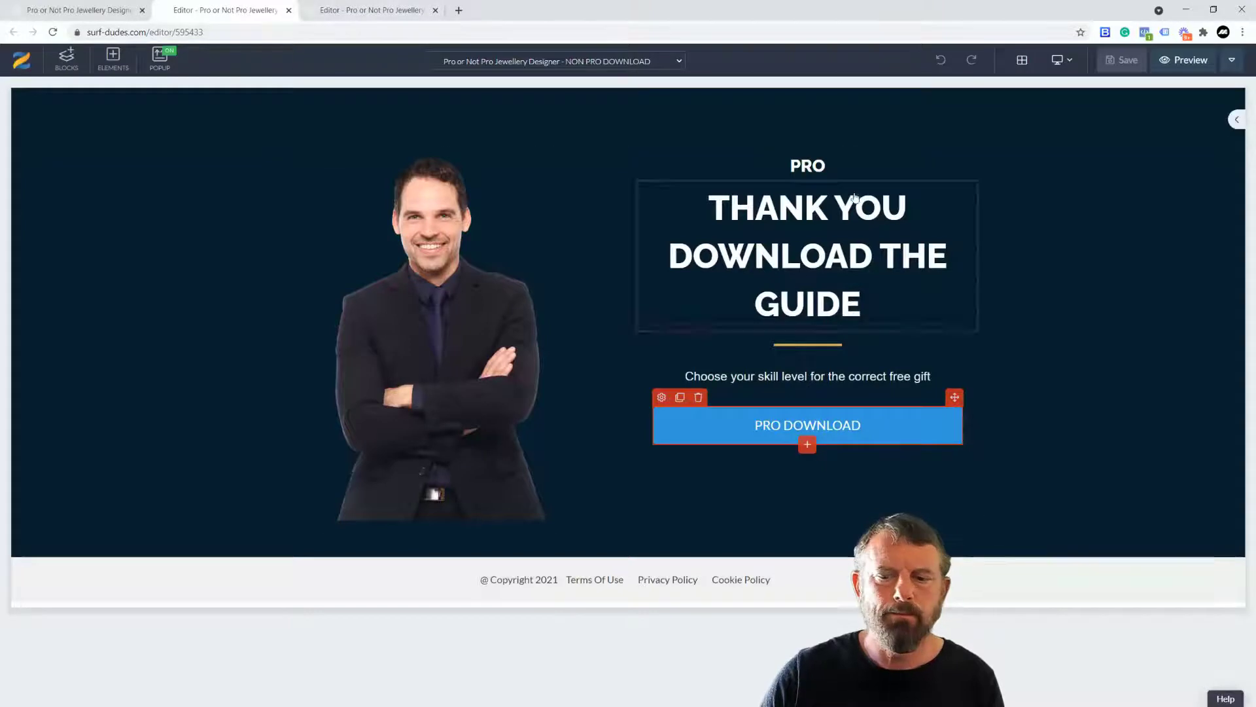
- Replace the PRO heading above the thank-you text with NON on the NON PRO DOWNLOAD page
click(823, 166)
double_click(827, 169)
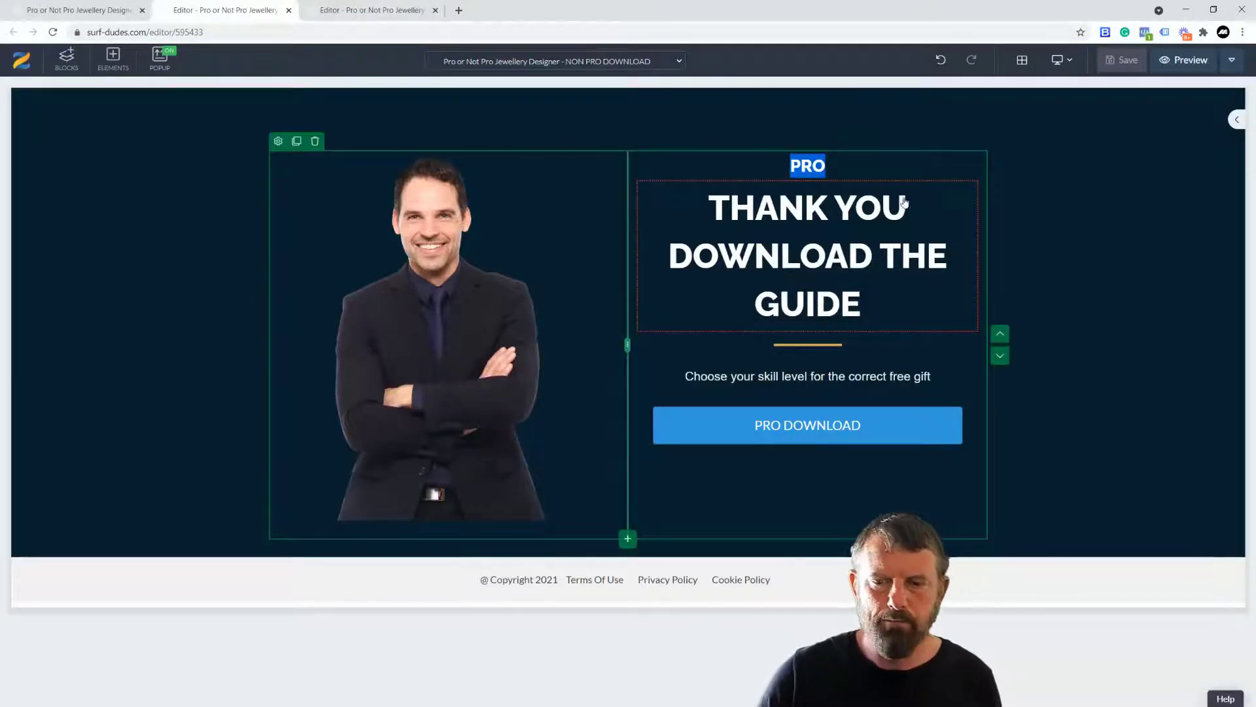
click(824, 168)
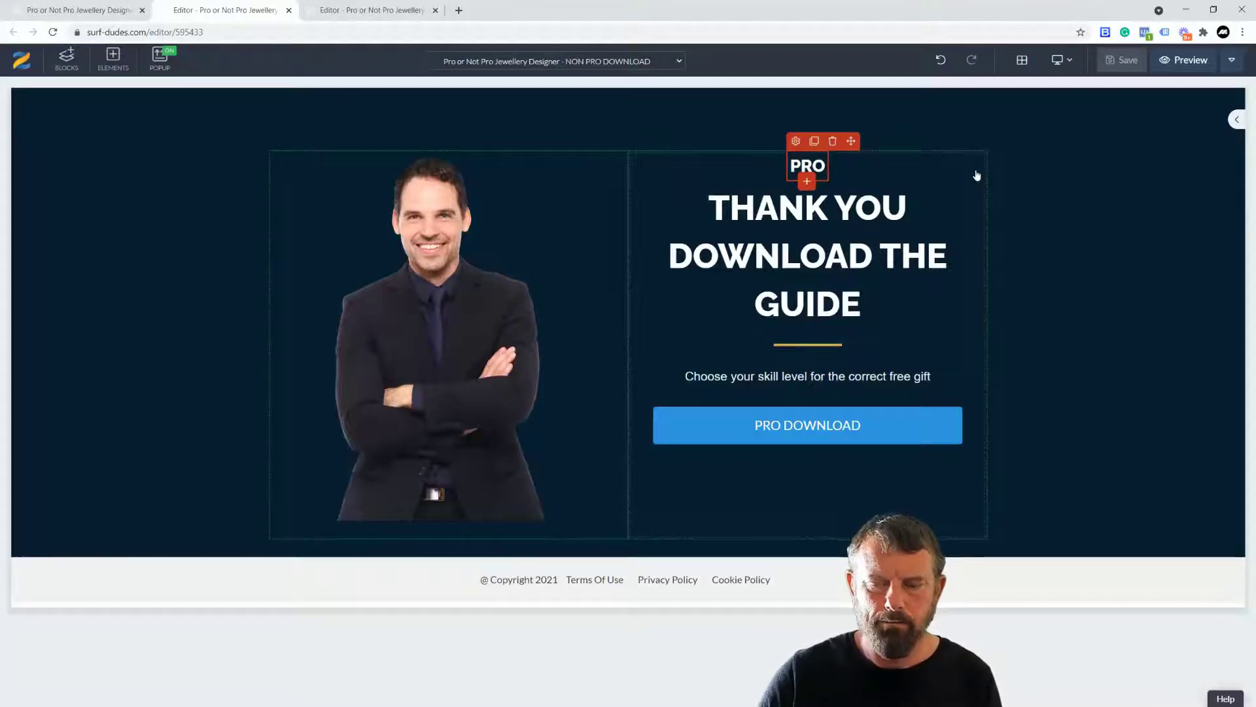
key(BackSpace)
key(BackSpace)
text(NON)
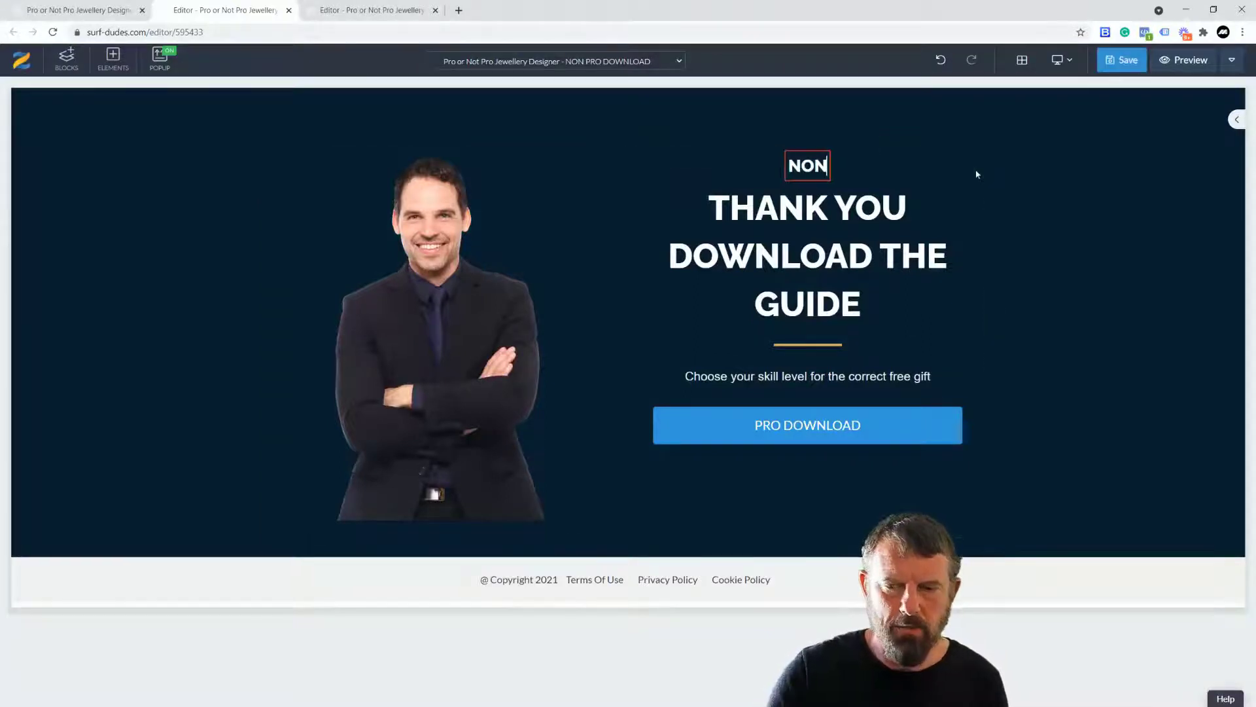
- Change the download button's text to NON PRO DOWNLOAD and save the page, accepting the SEO settings as they are
click(782, 427)
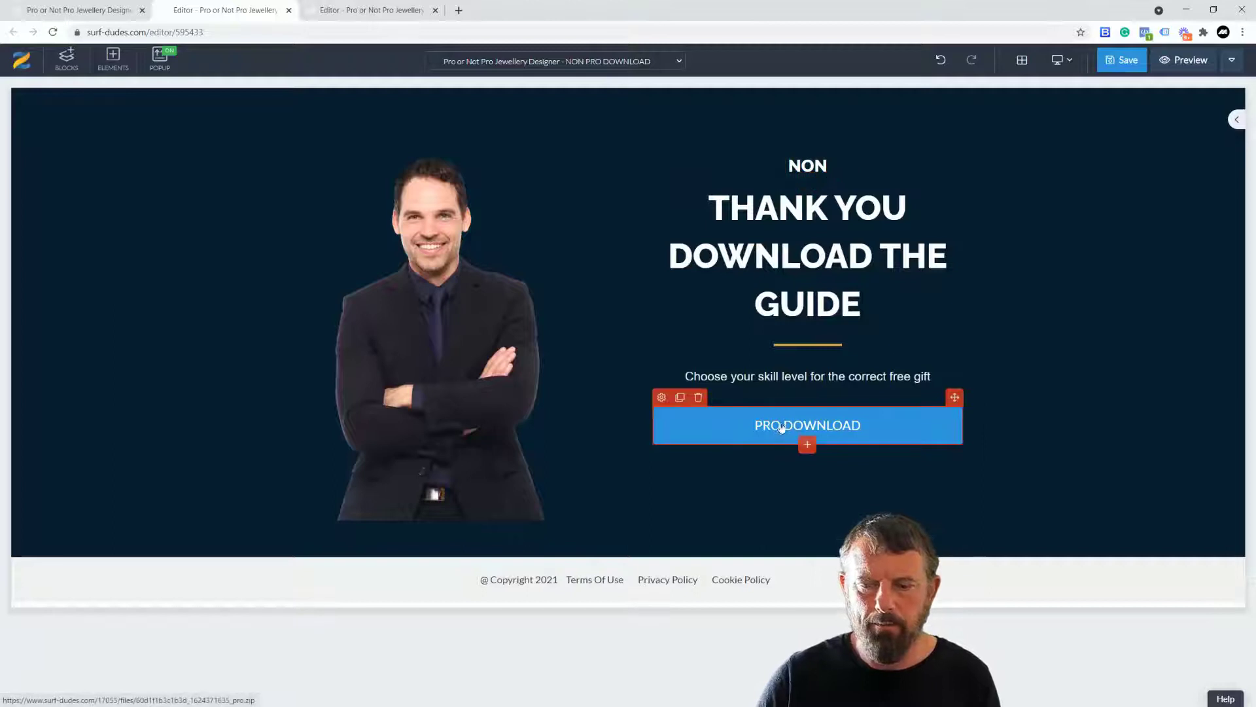
click(661, 397)
click(1149, 120)
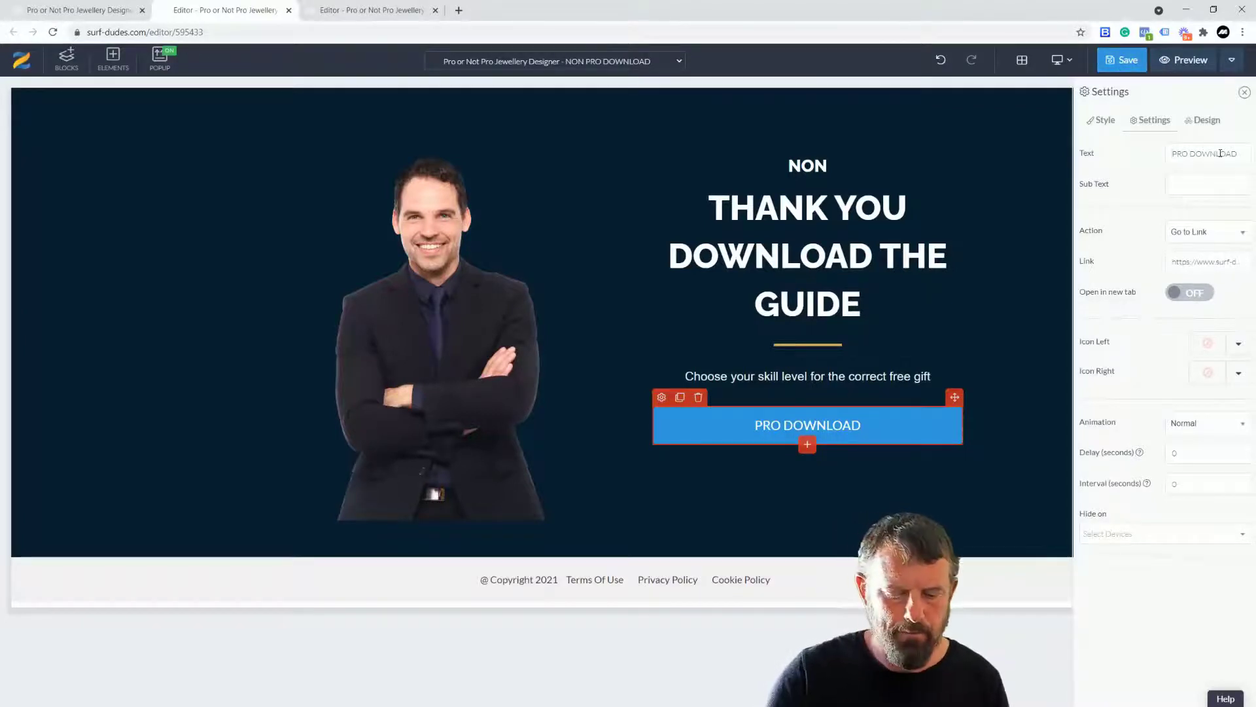
text(NON)
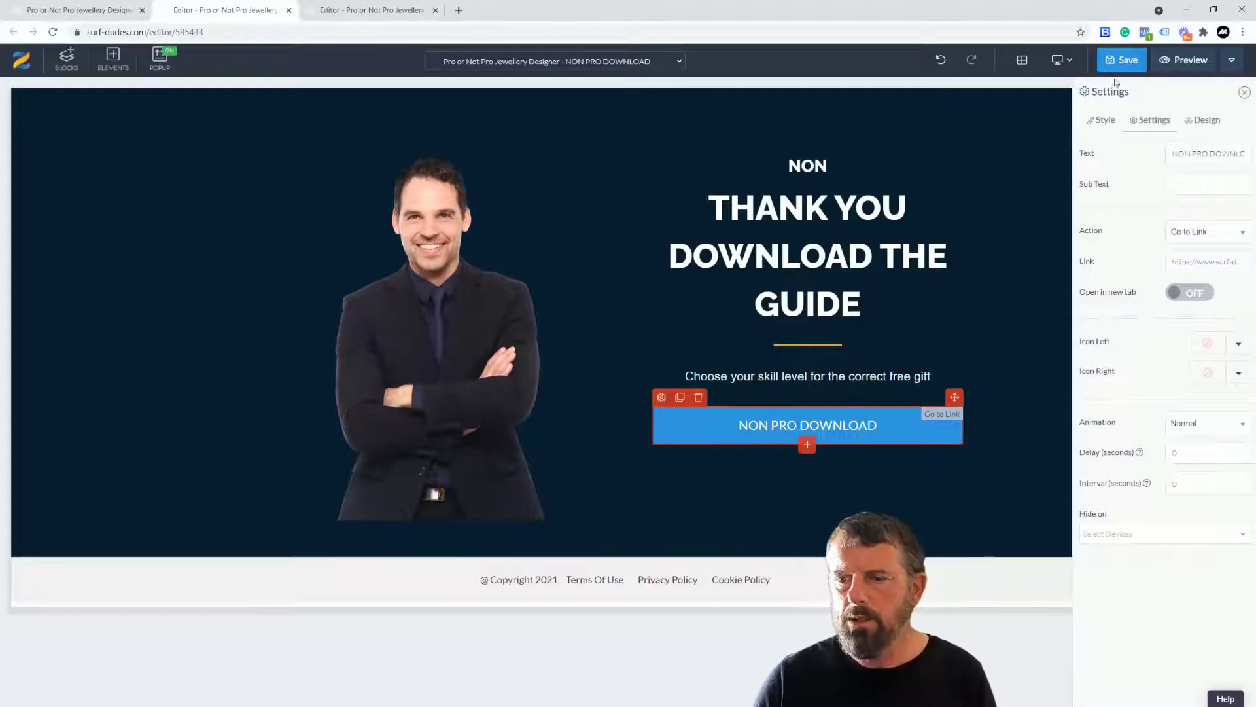
click(1121, 61)
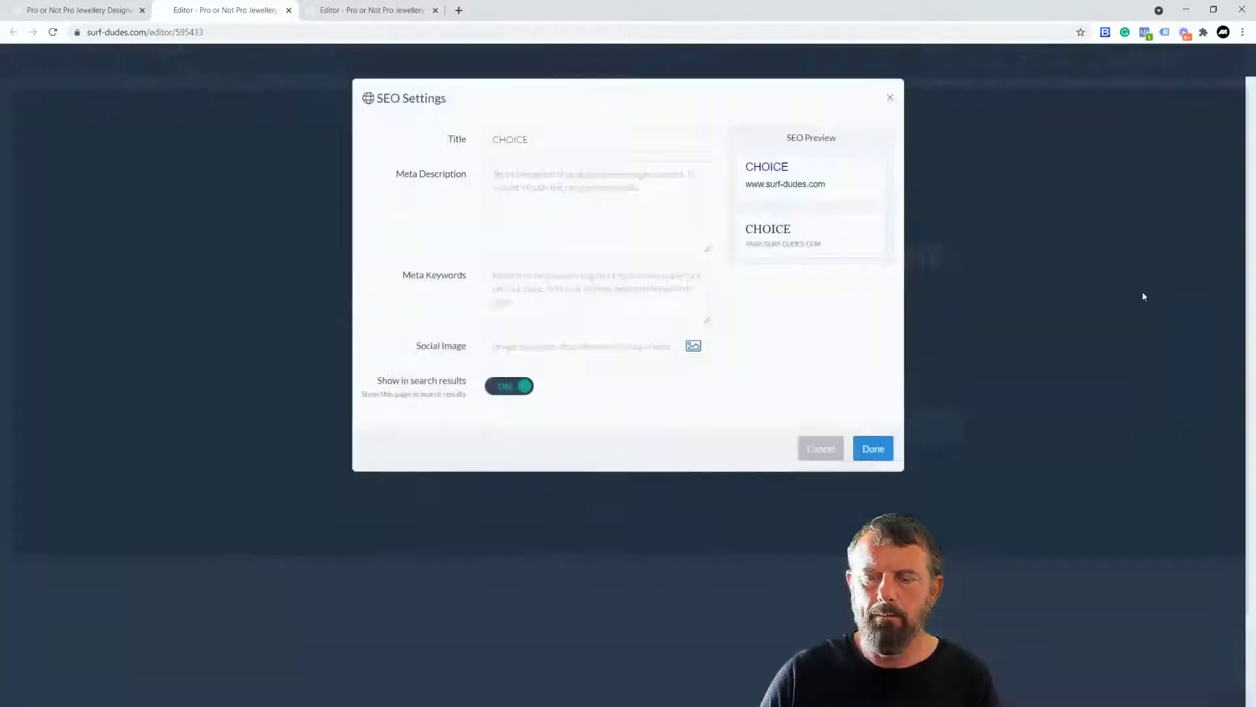
click(873, 451)
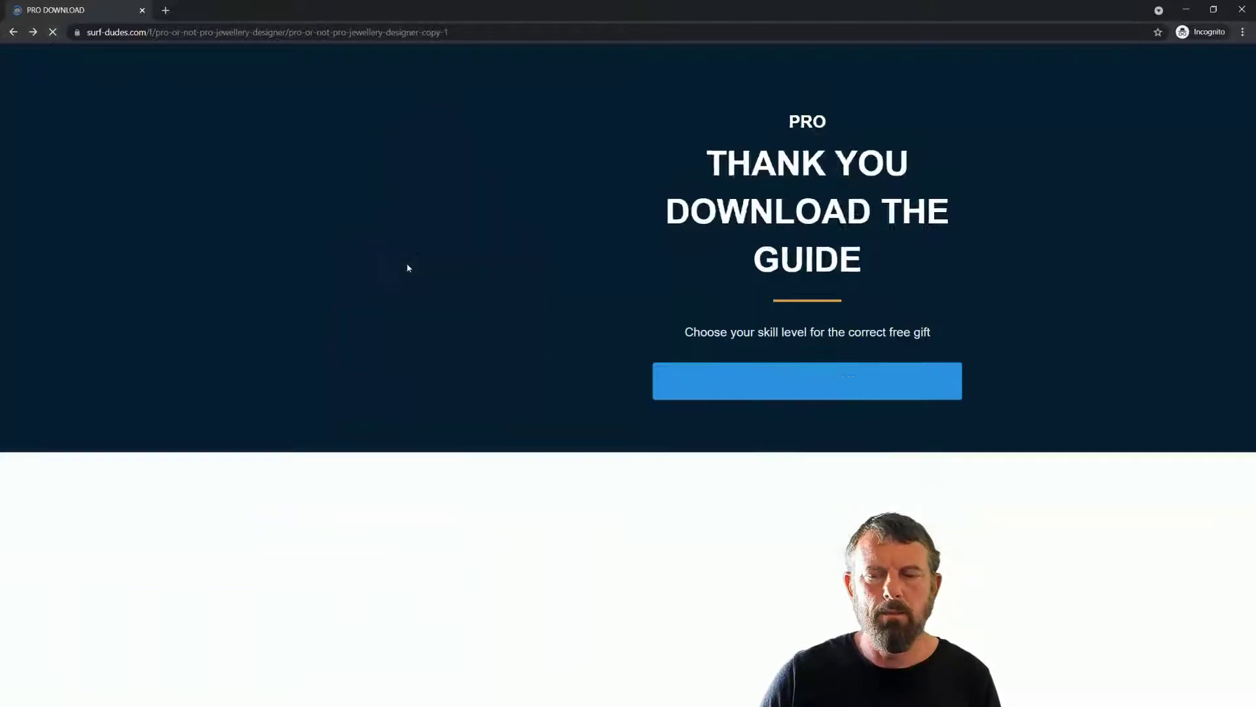
- Retest the PRO DOWNLOAD button in the incognito window, then go back to the CHOICE page
click(800, 382)
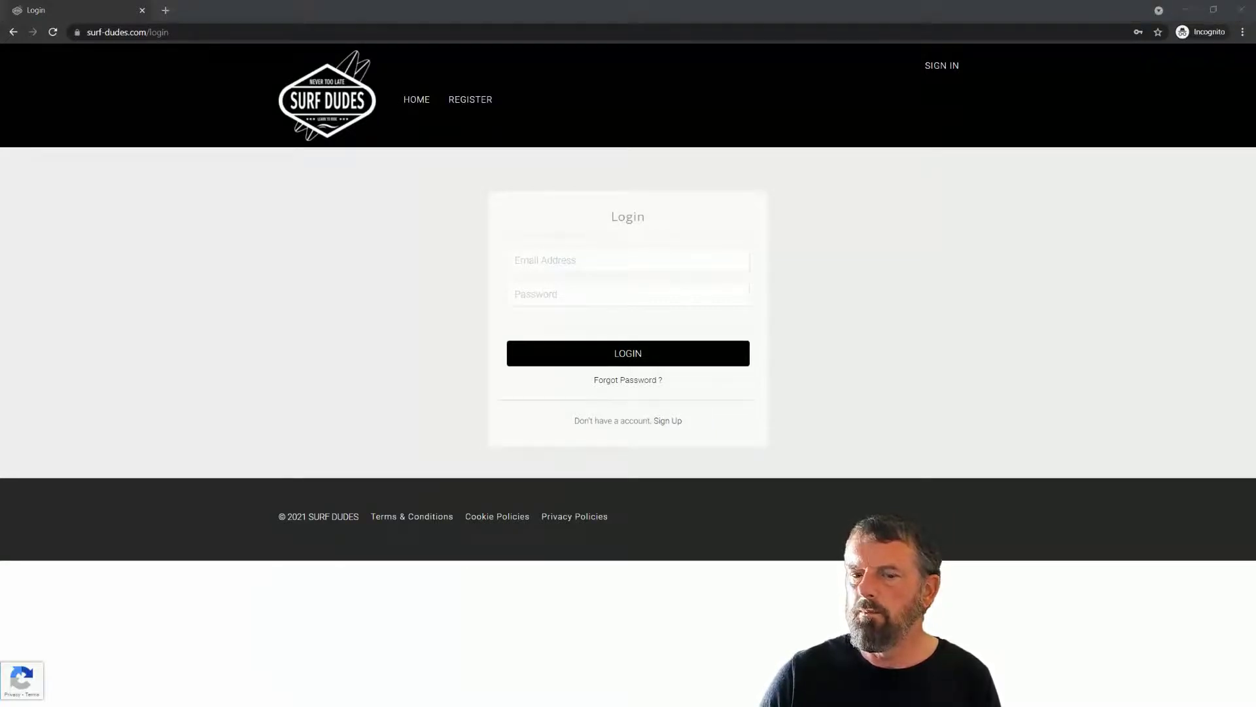
click(13, 33)
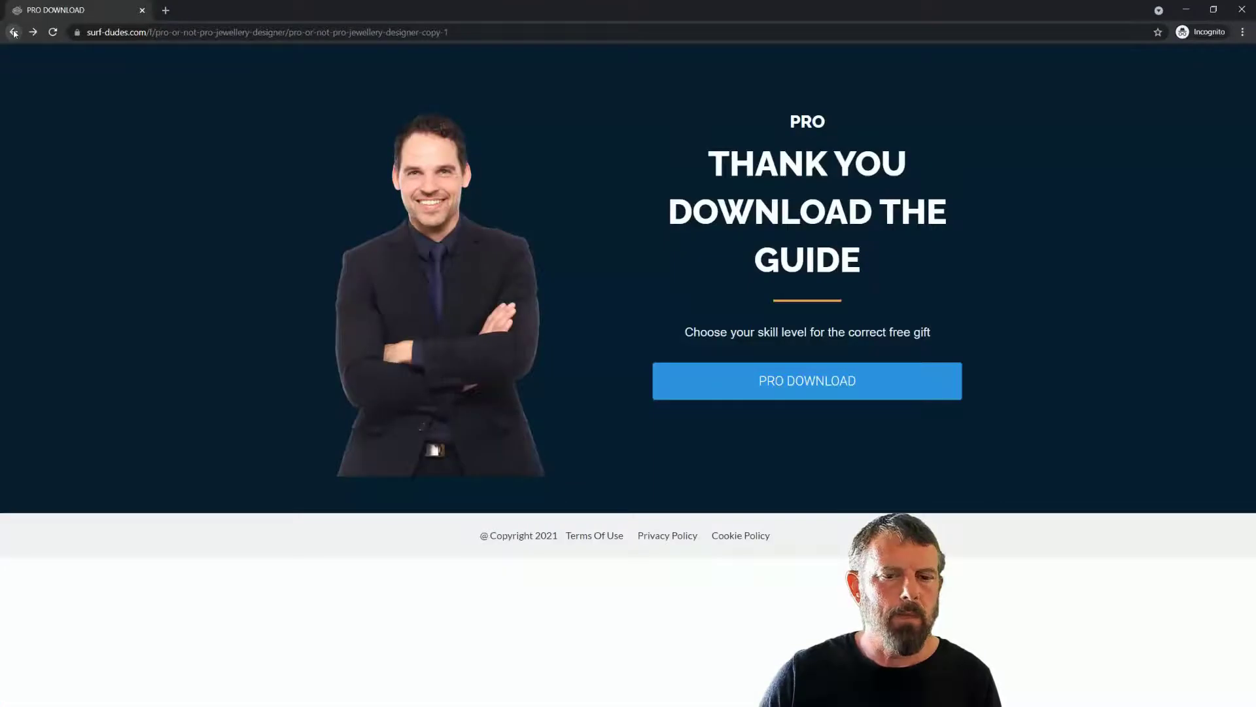
click(13, 32)
click(13, 32)
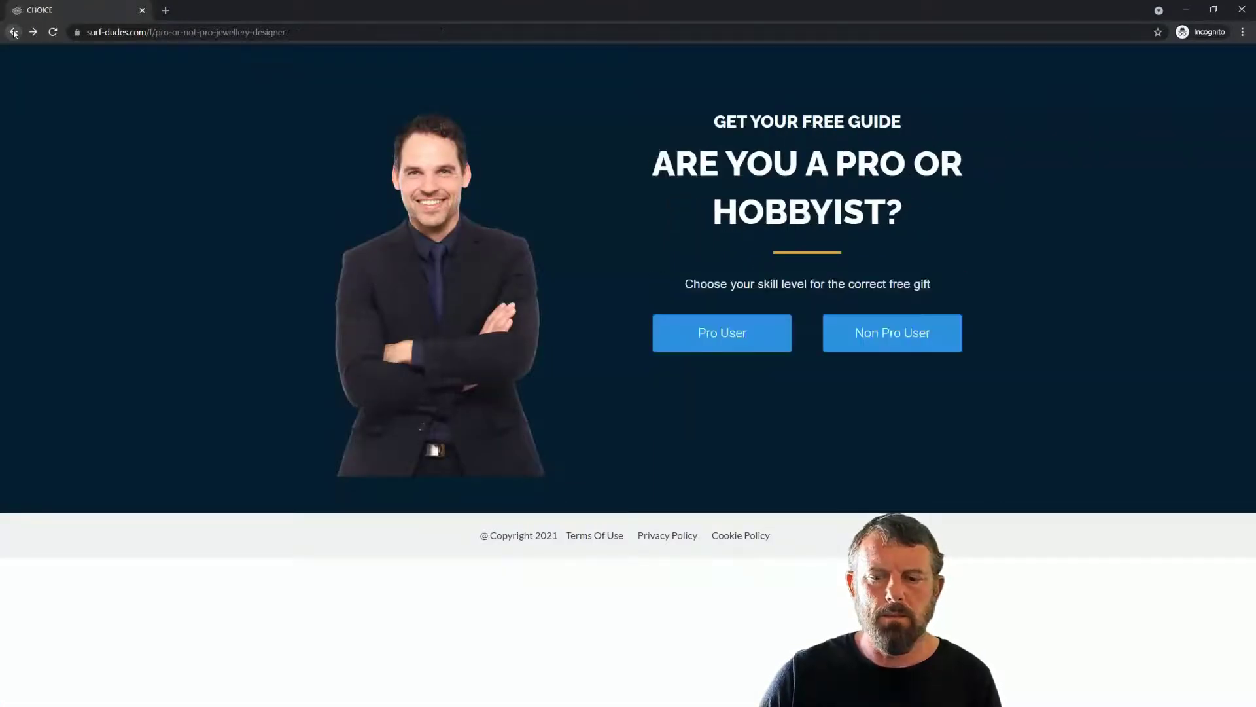
- Follow the Non Pro User path, submitting the NON PRO USER GUIDE form with a test name and e-mail address, and test the NON PRO DOWNLOAD button
click(881, 343)
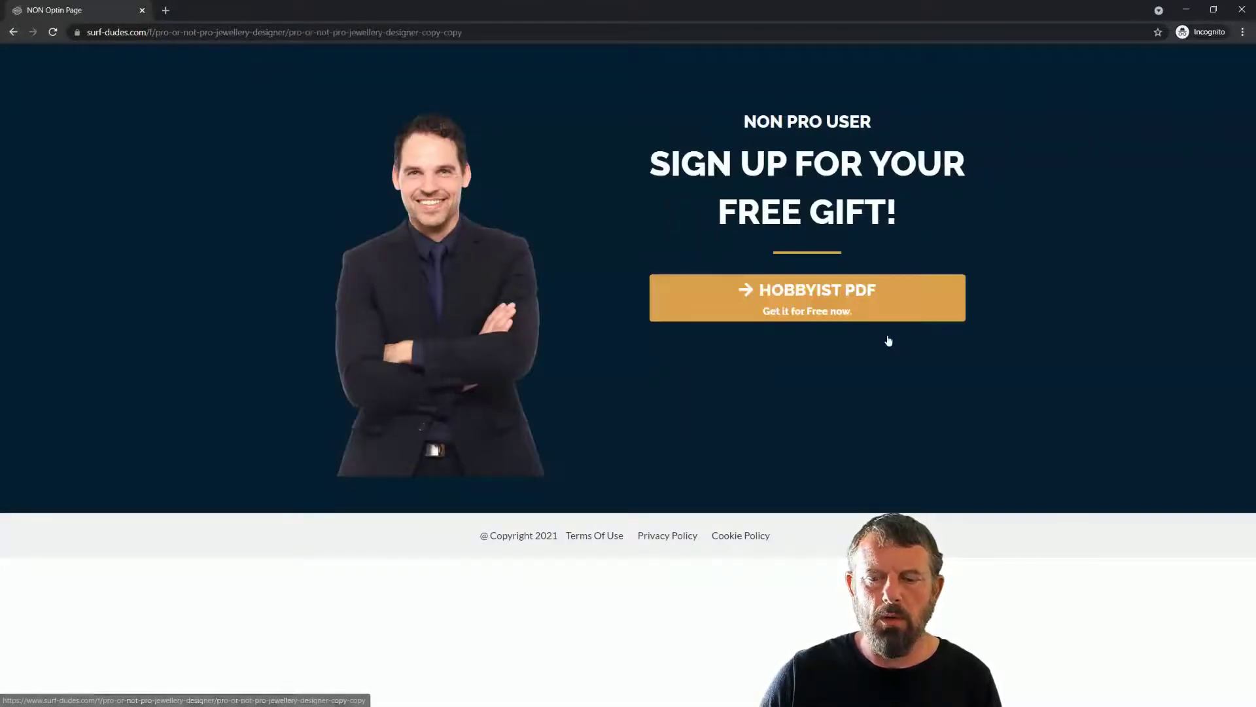
click(795, 303)
click(725, 203)
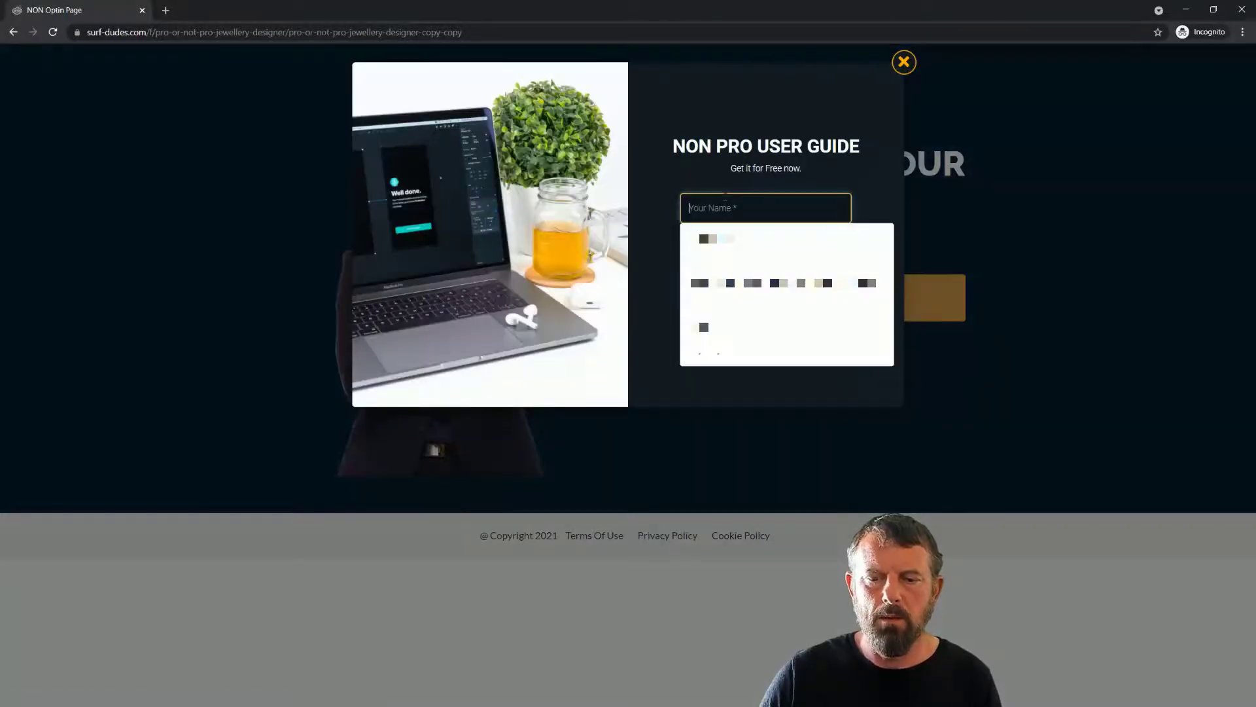
text(Te)
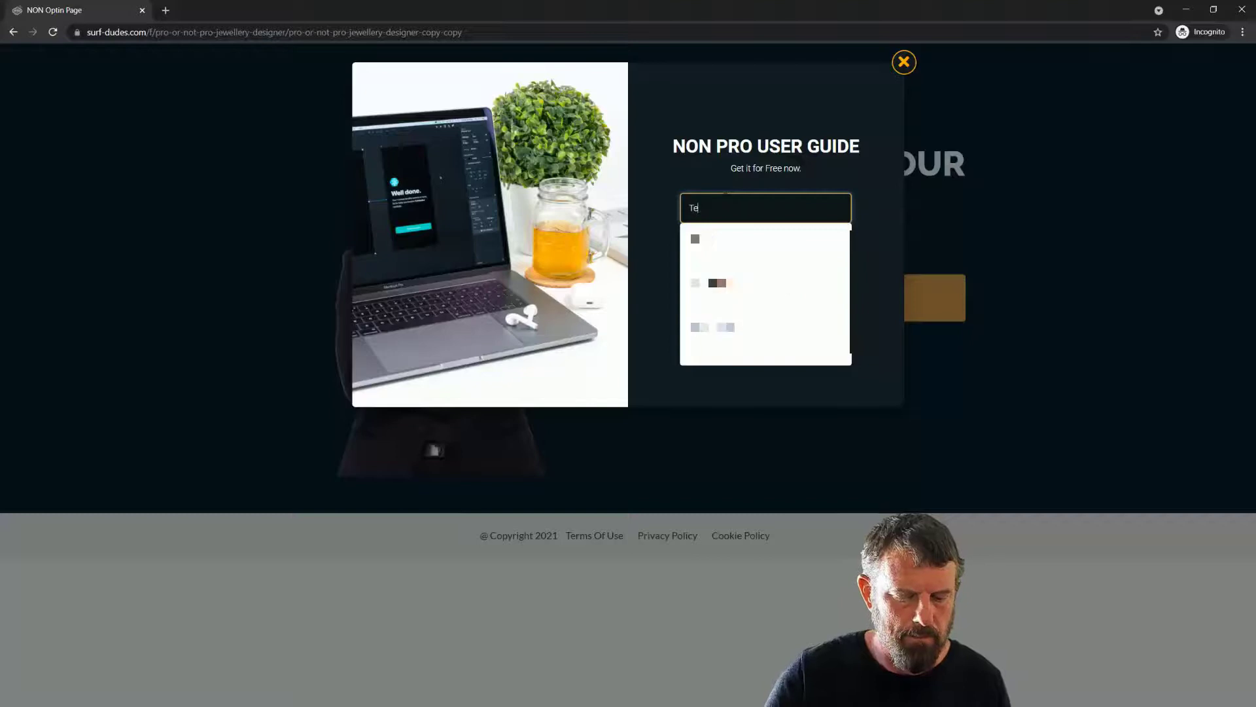
key(Tab)
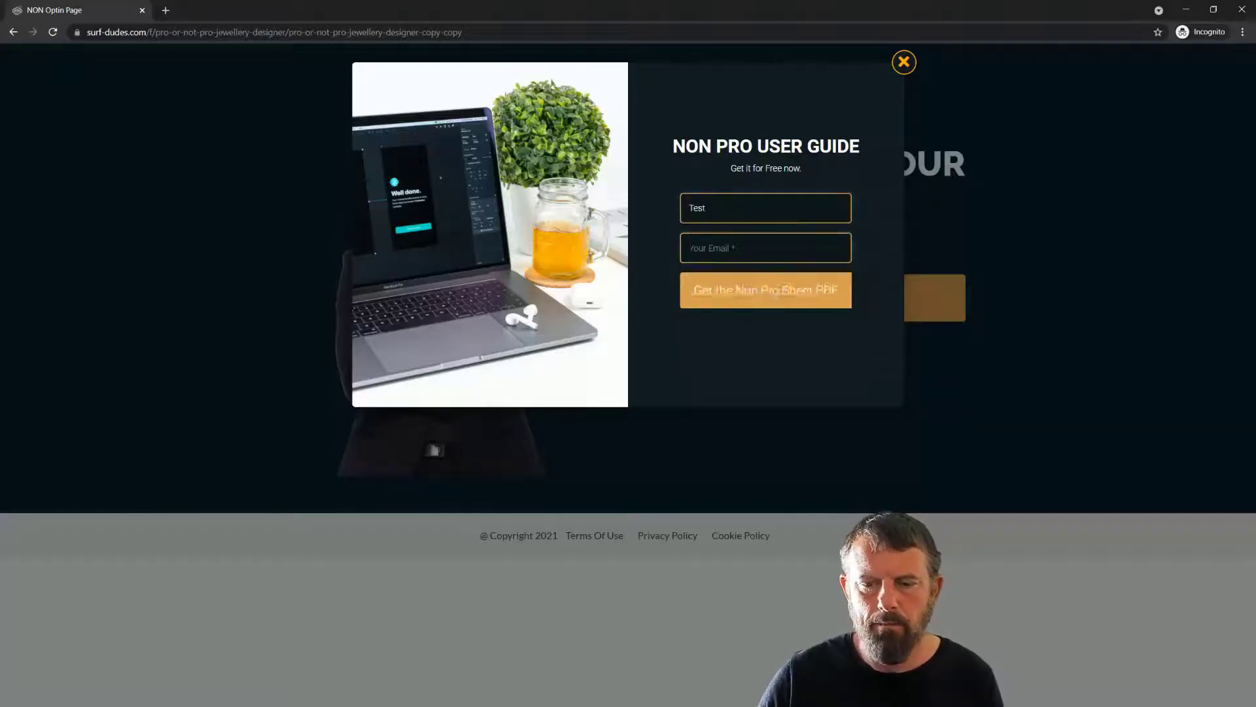
click(763, 288)
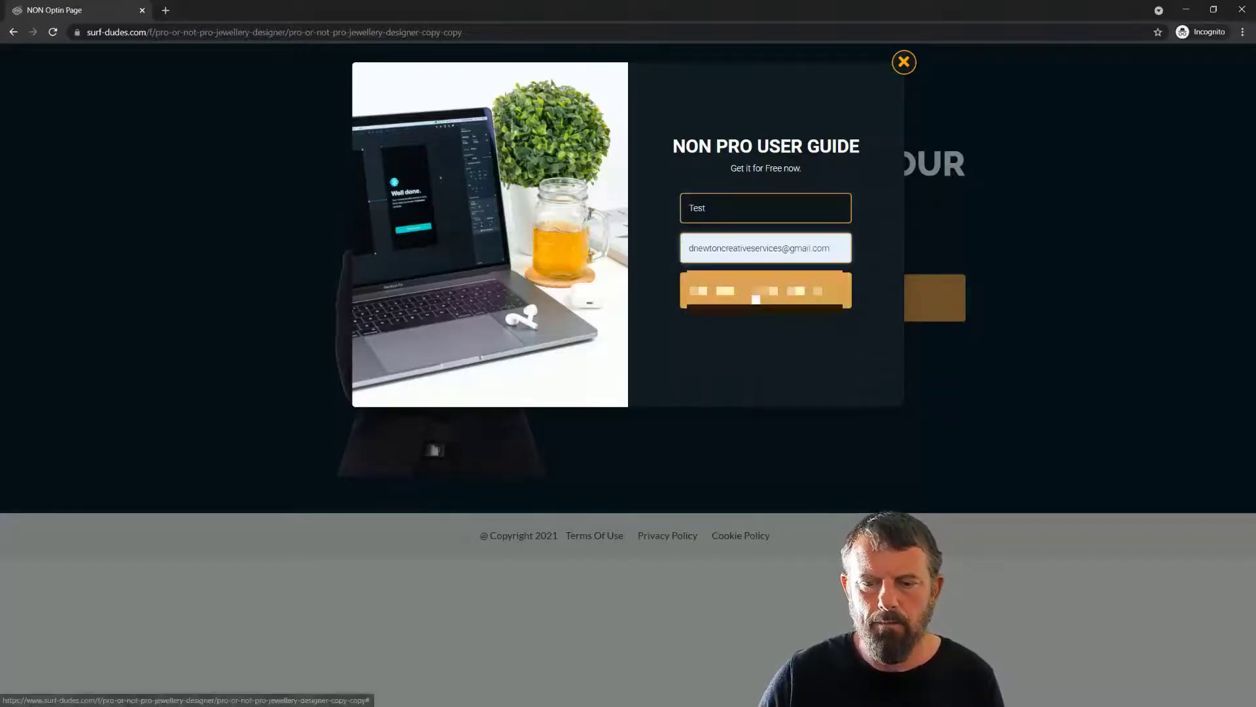
click(764, 296)
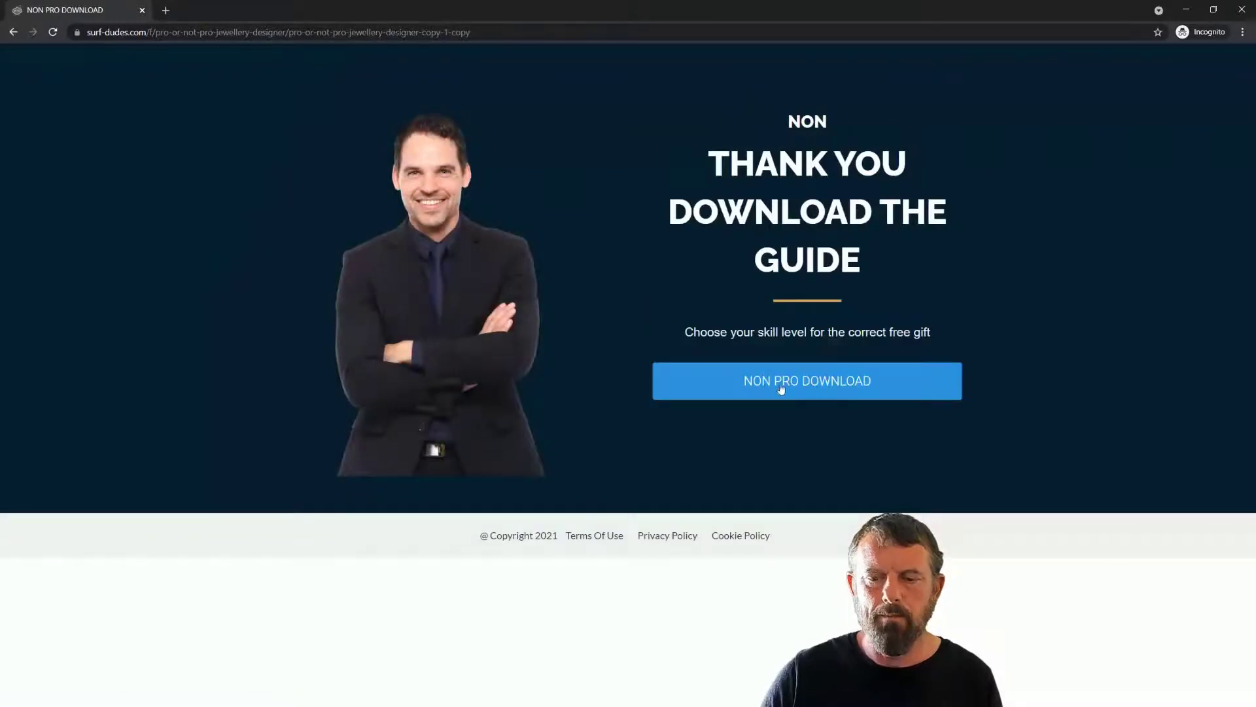
click(793, 386)
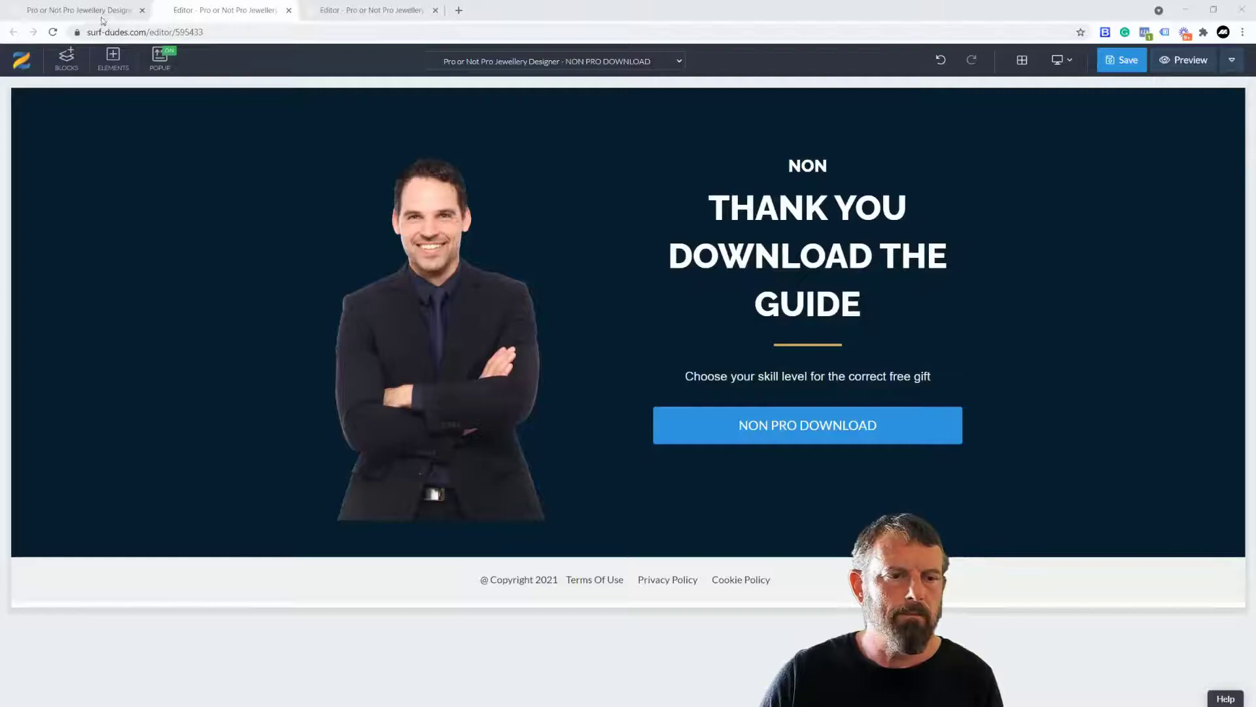
- Reload the funnel steps page and examine the tags on the test student in the funnel's leads list
click(98, 12)
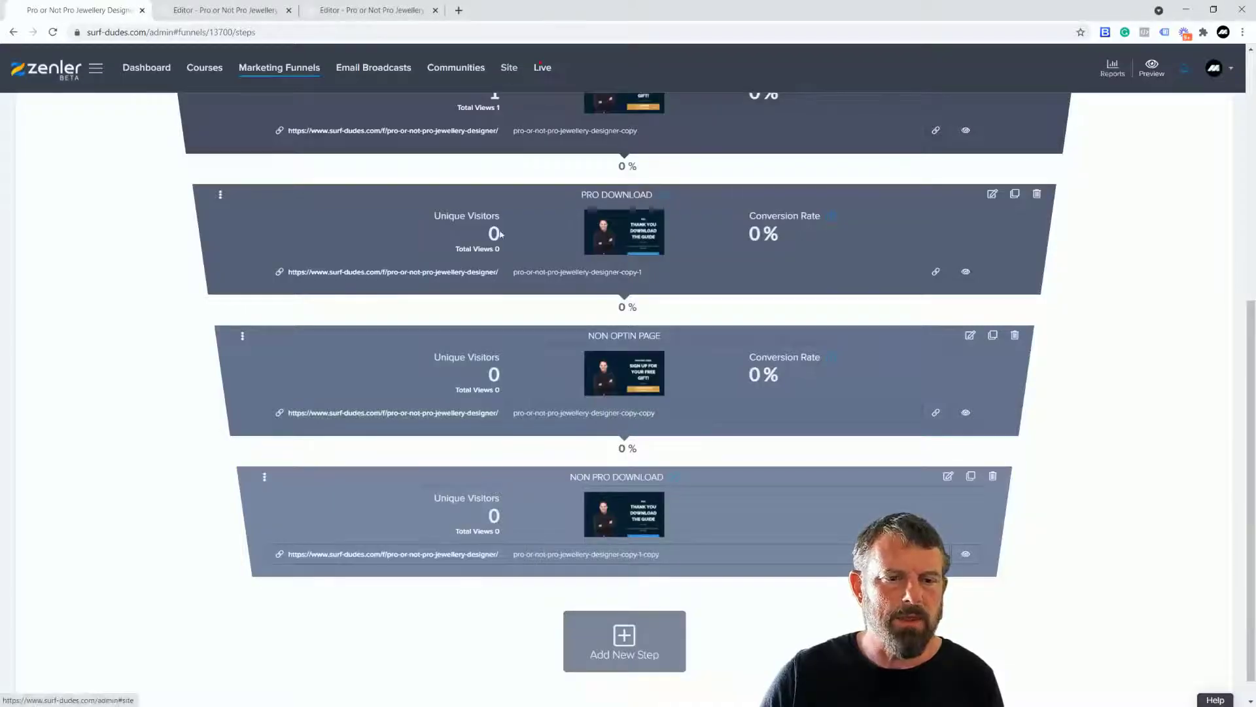
scroll(493, 210, up, 5)
click(54, 33)
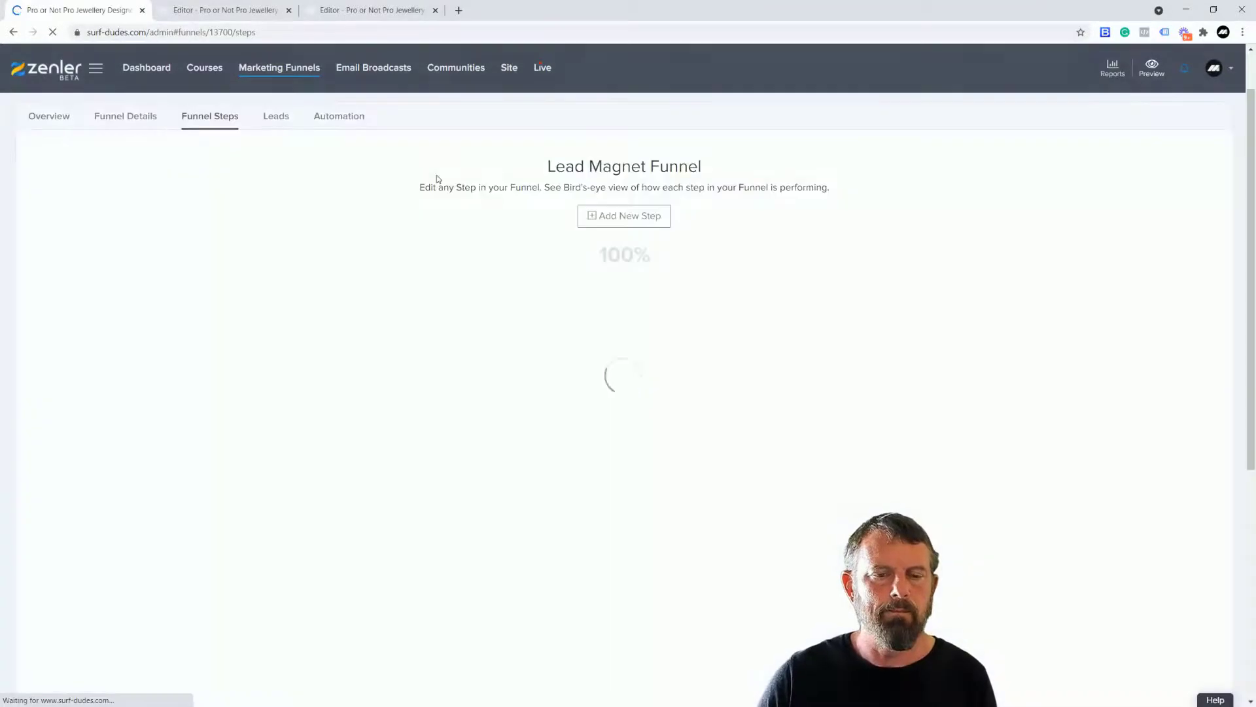
click(286, 123)
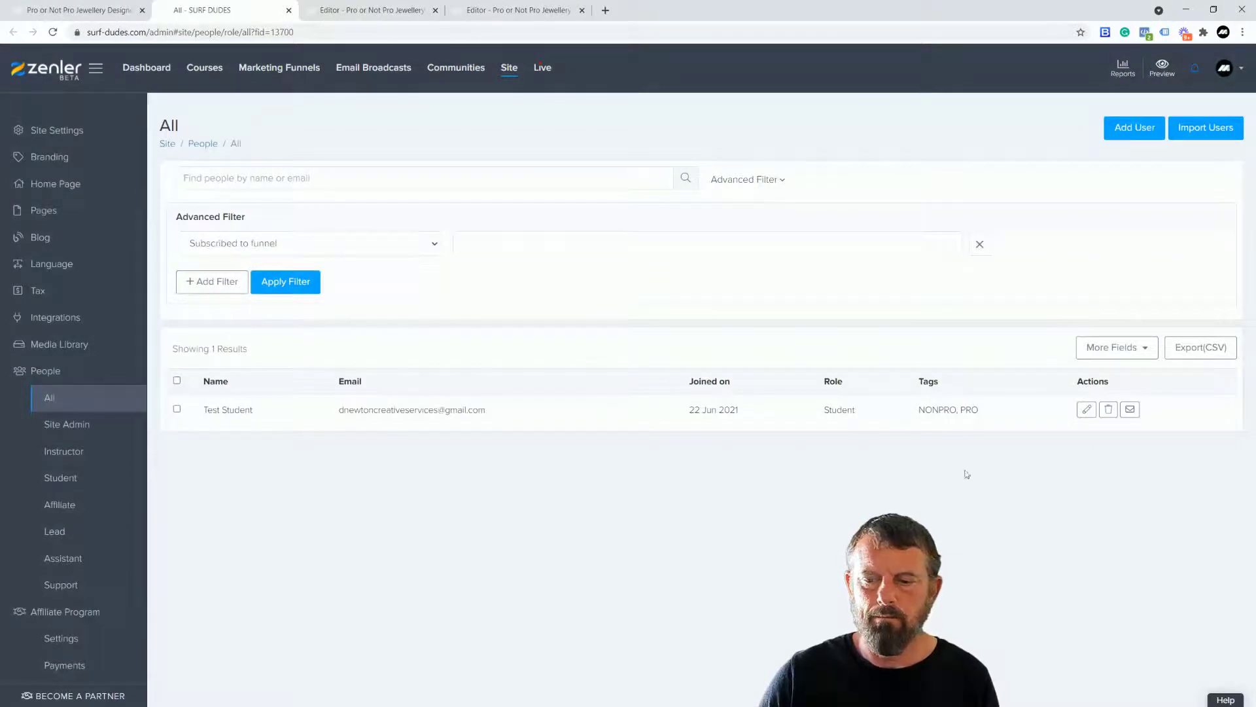
double_click(921, 410)
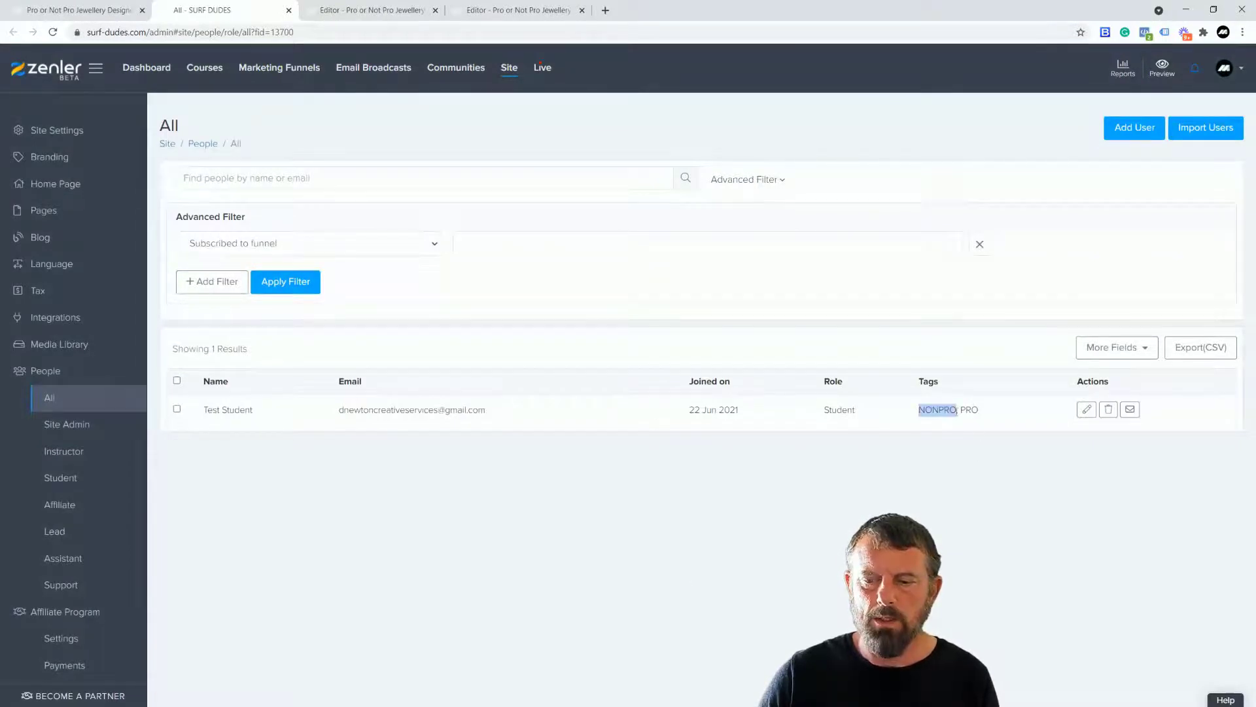
mouse_move(979, 410)
mouse_down()
mouse_move(949, 410)
mouse_move(993, 429)
mouse_up()
click(993, 429)
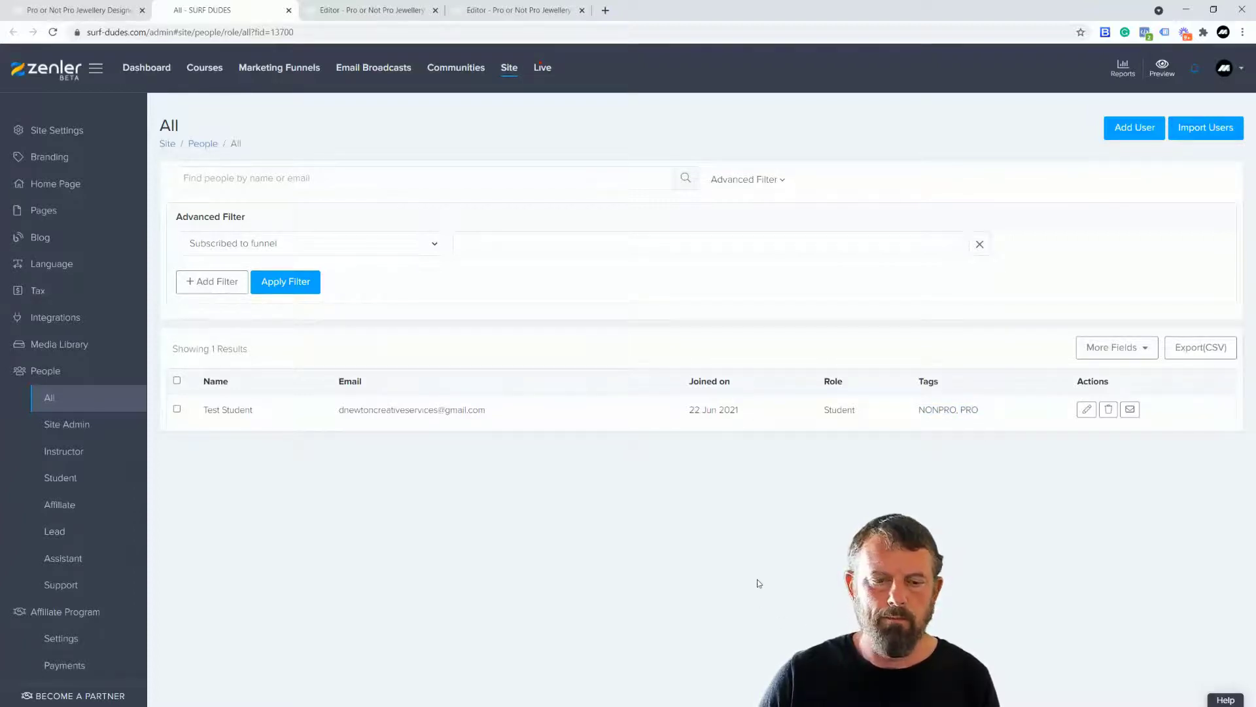
- In the site's media library, set PRO.zip link sharing to "Anyone with this link can download" and recheck the setting
click(83, 348)
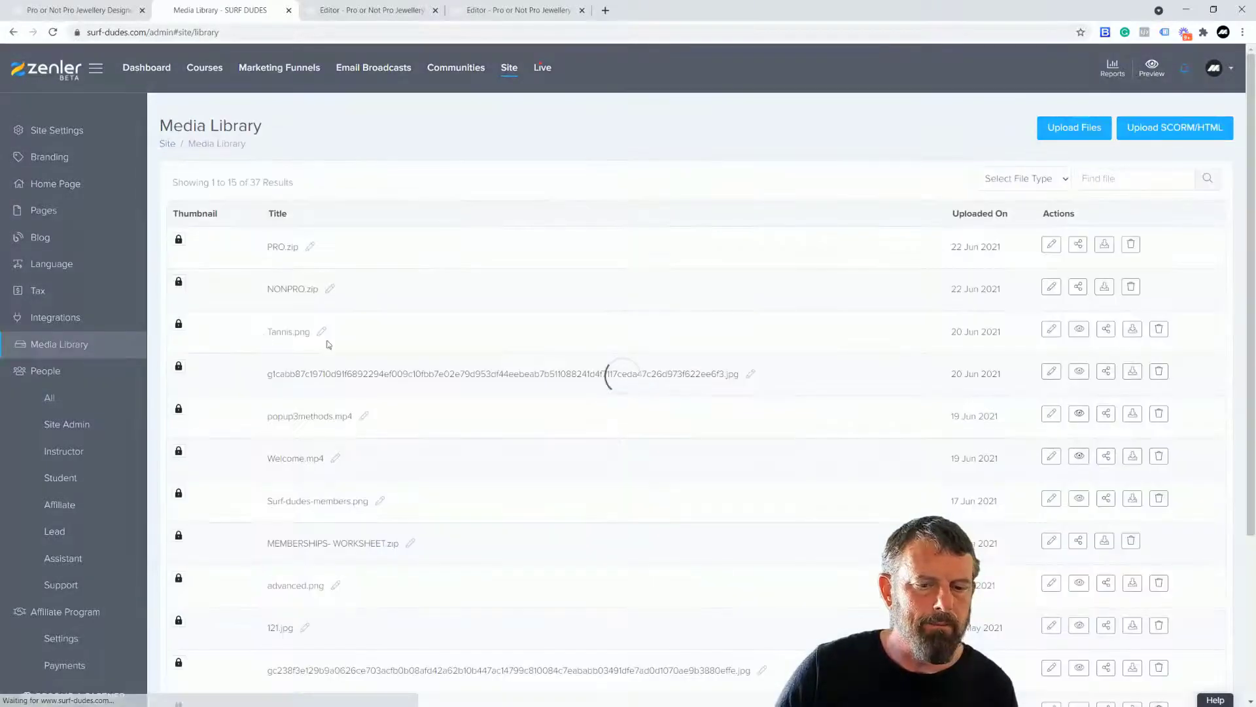
click(1078, 246)
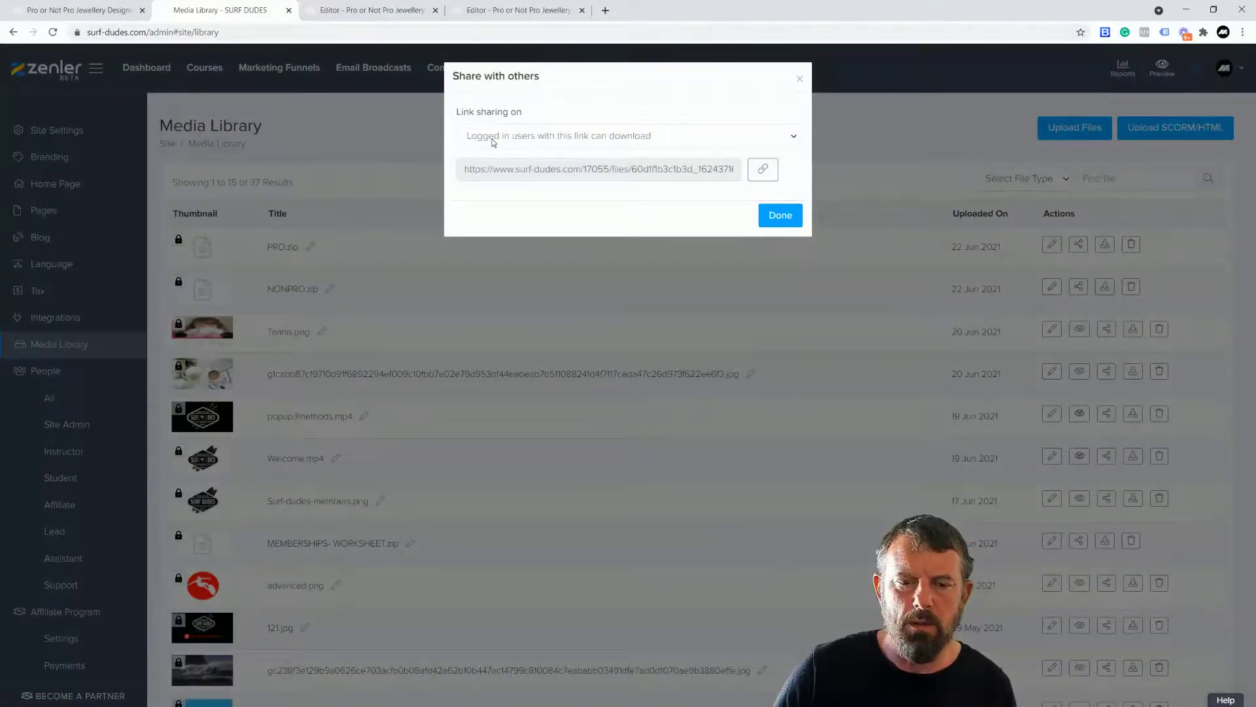
click(574, 141)
click(556, 165)
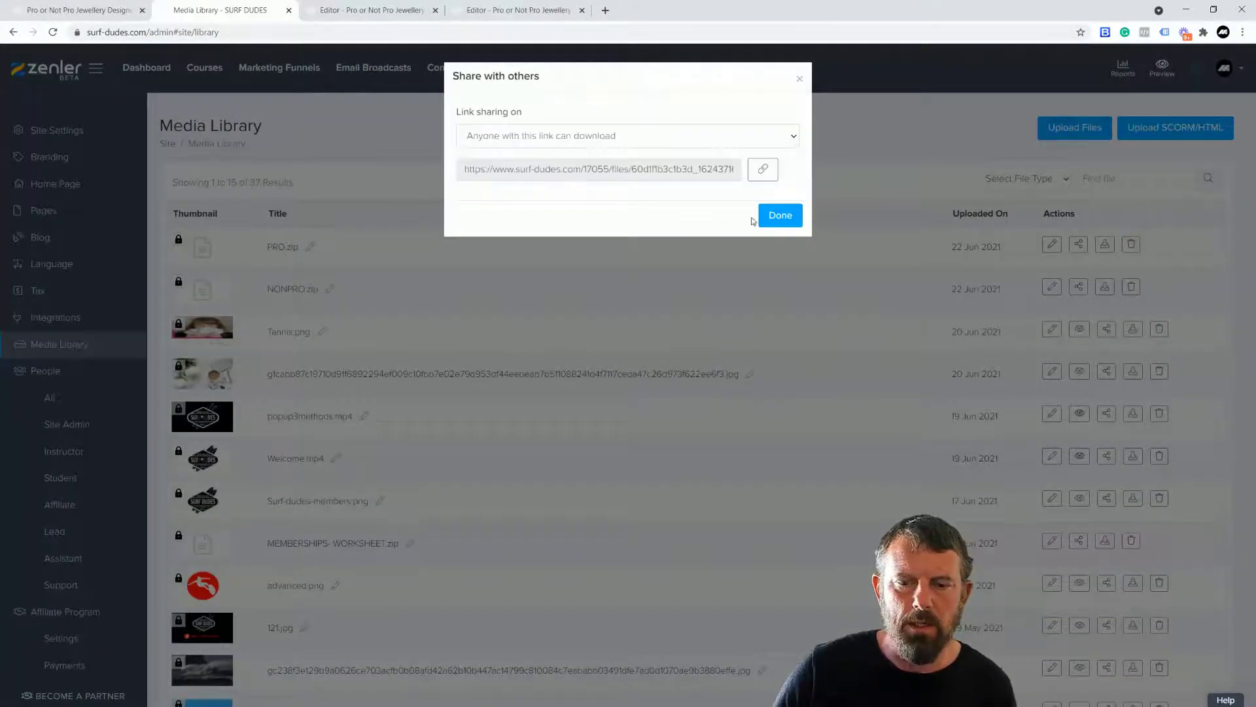
click(782, 218)
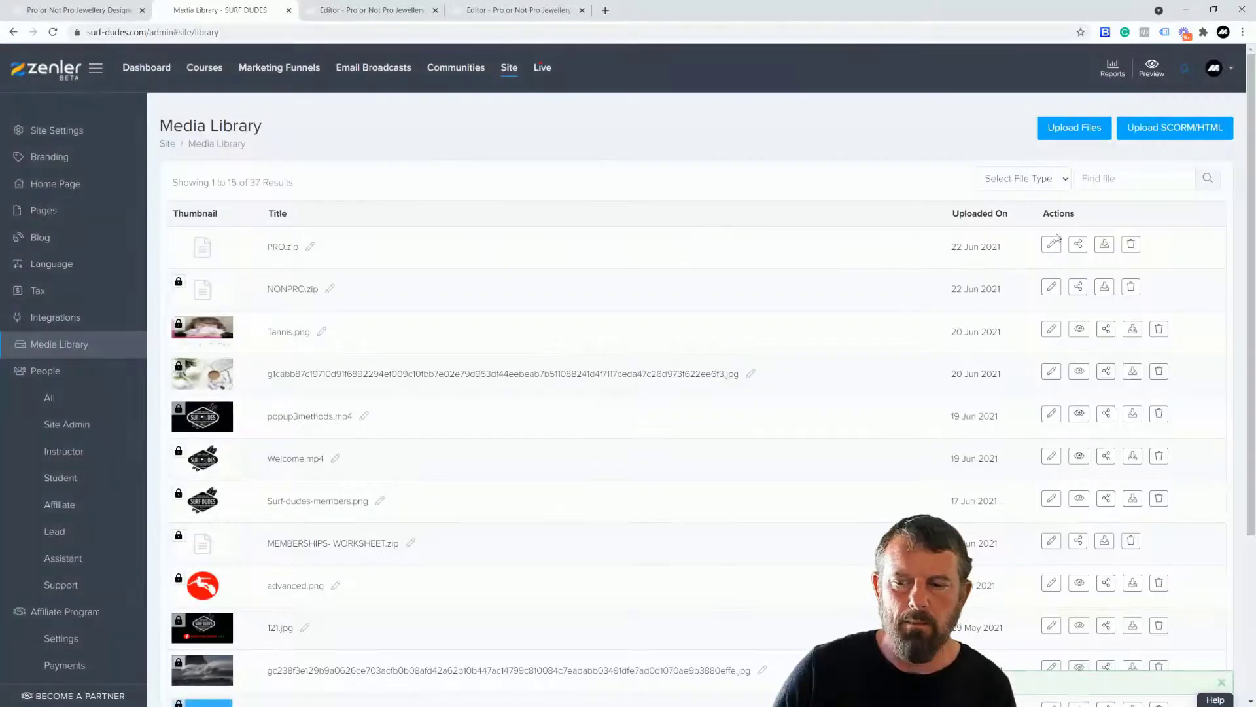
click(1076, 246)
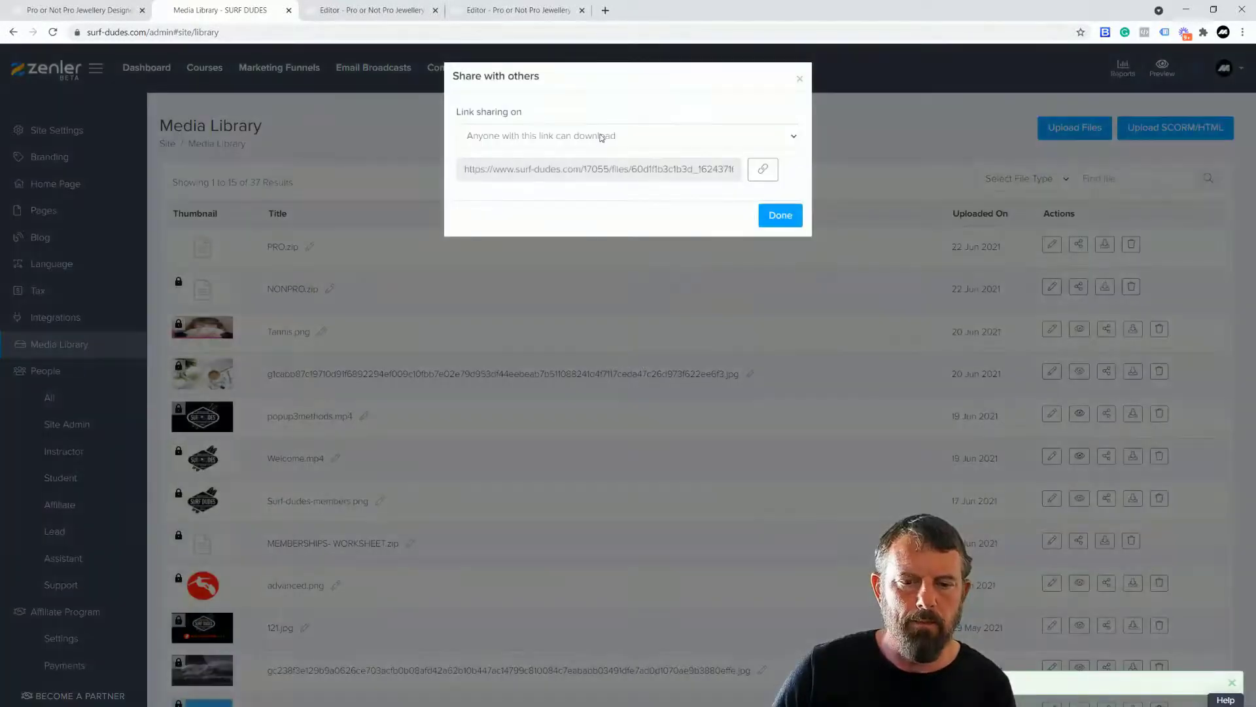
click(601, 138)
click(779, 216)
click(780, 215)
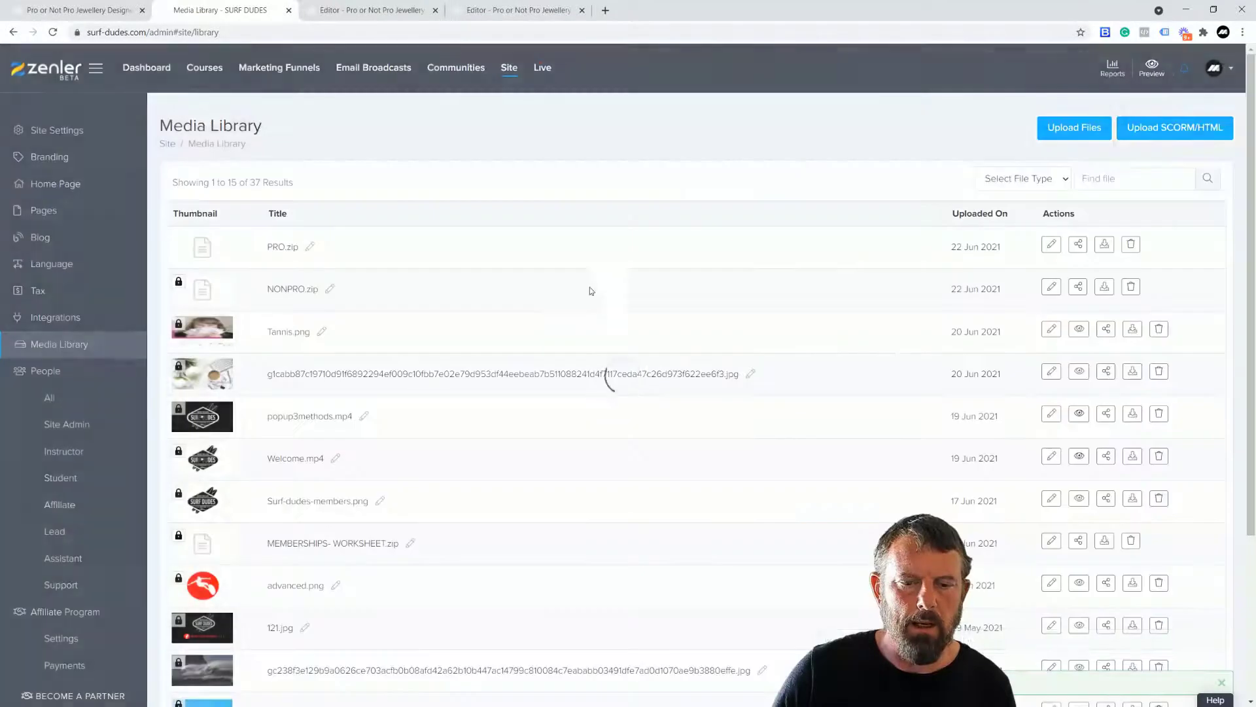
- Set NONPRO.zip link sharing to "Anyone with this link can download"
click(1078, 286)
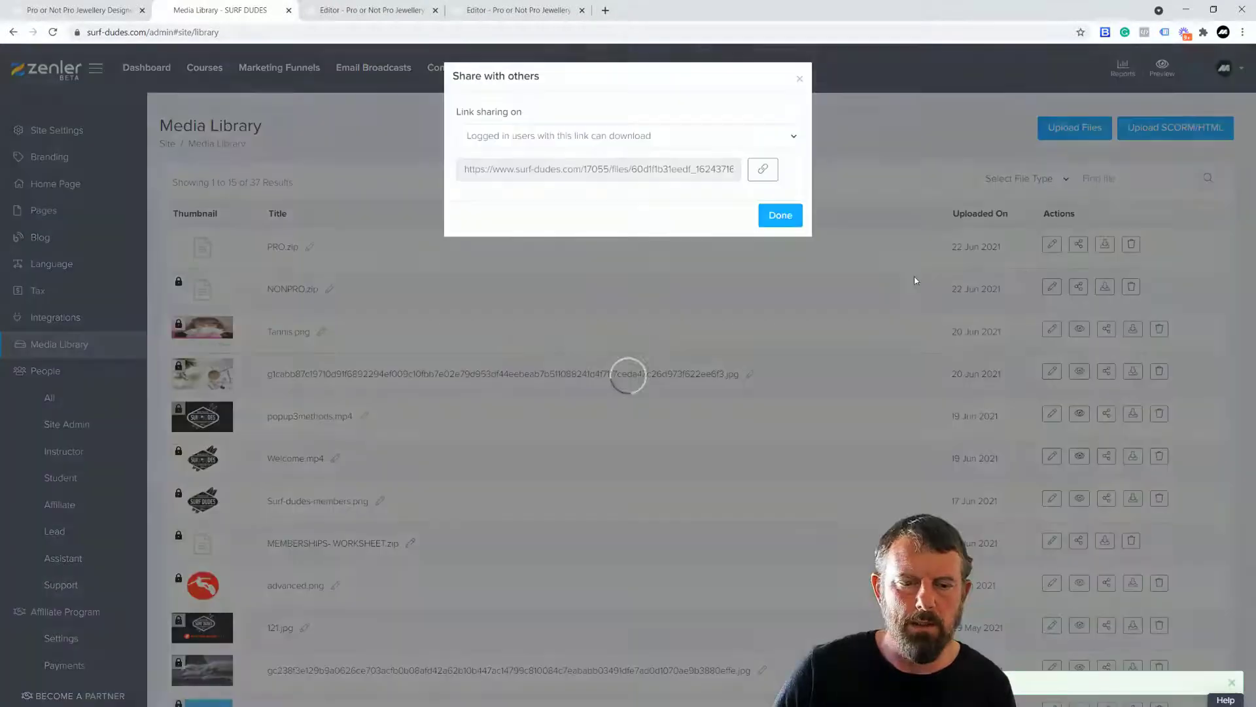
click(553, 136)
click(550, 153)
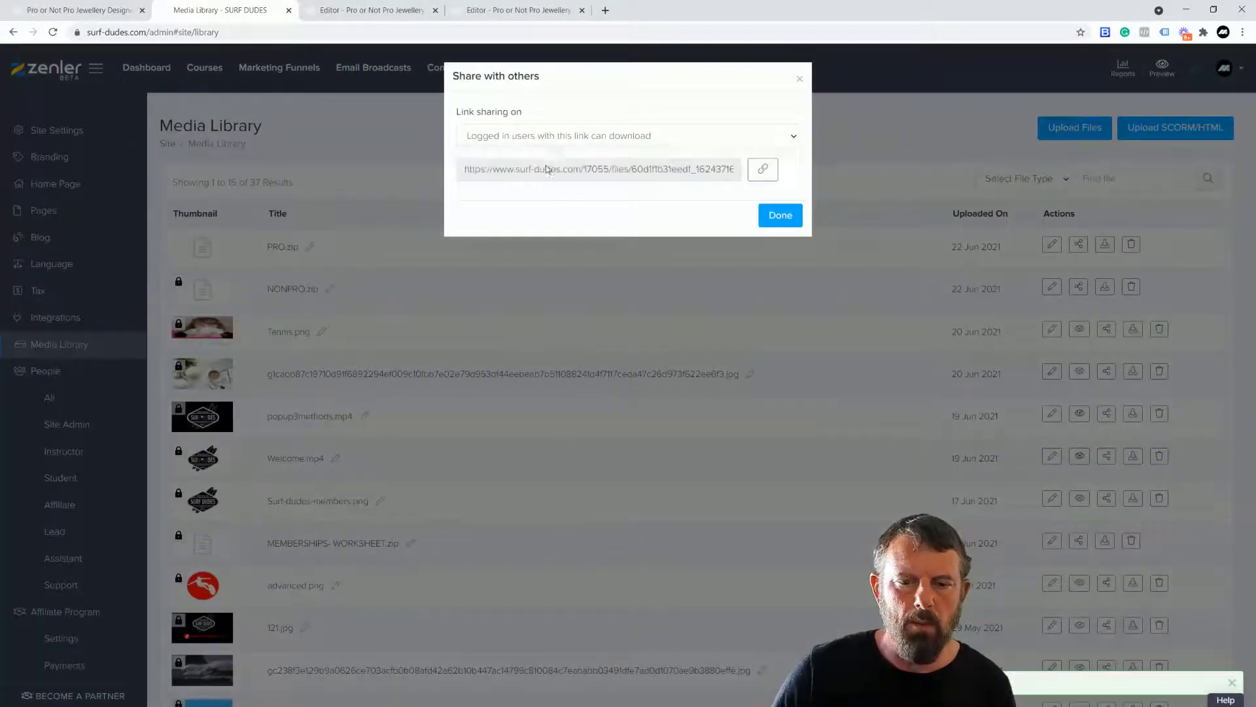
click(781, 215)
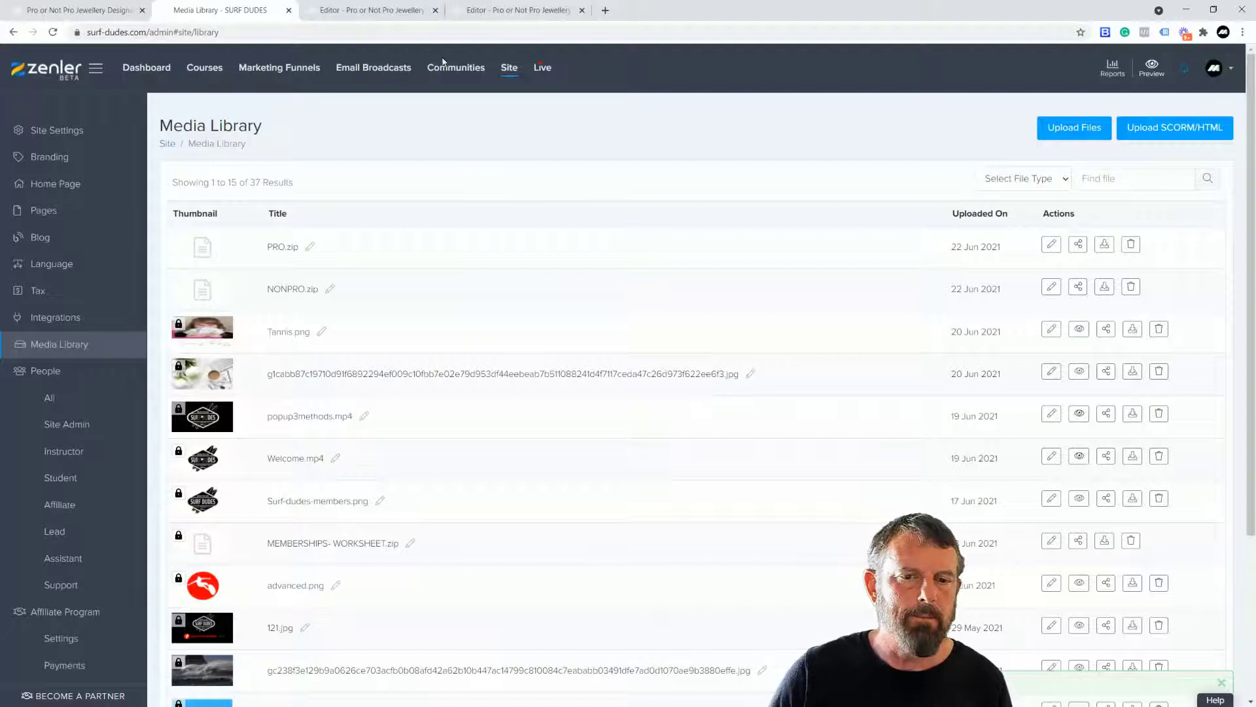
- Close the PRO DOWNLOAD and NON PRO DOWNLOAD page editors, leaving without saving changes
click(498, 12)
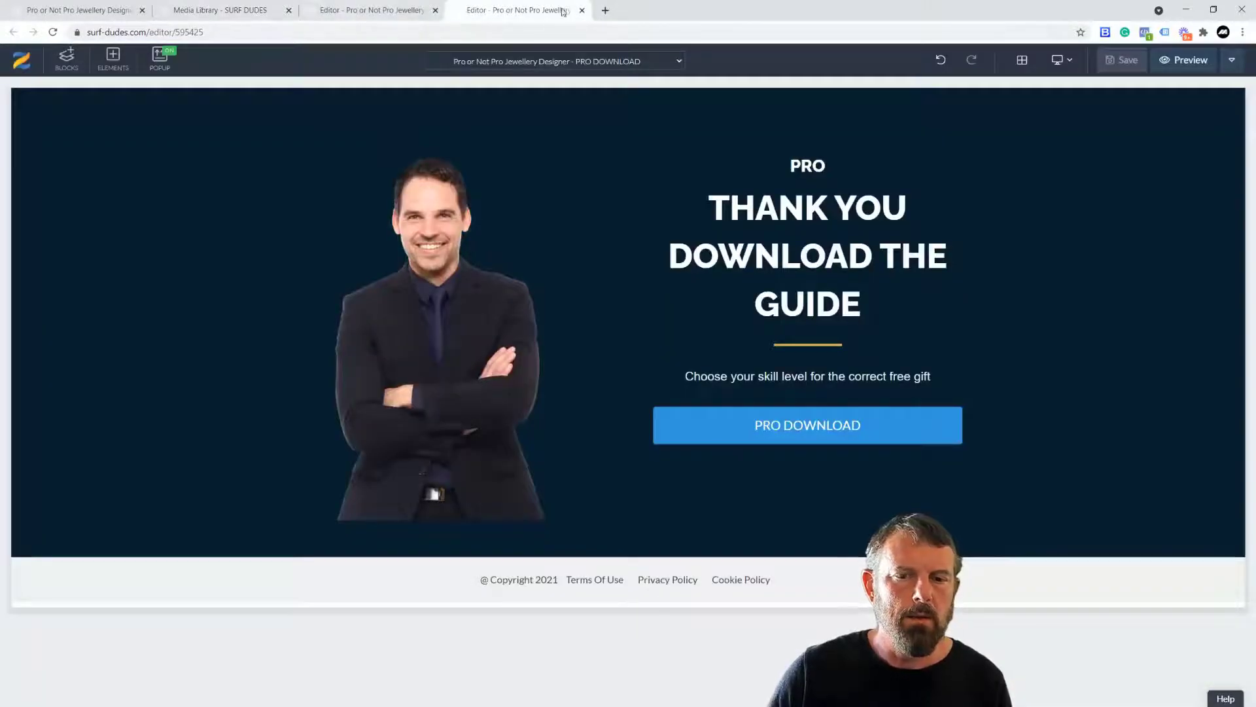
click(582, 11)
click(435, 10)
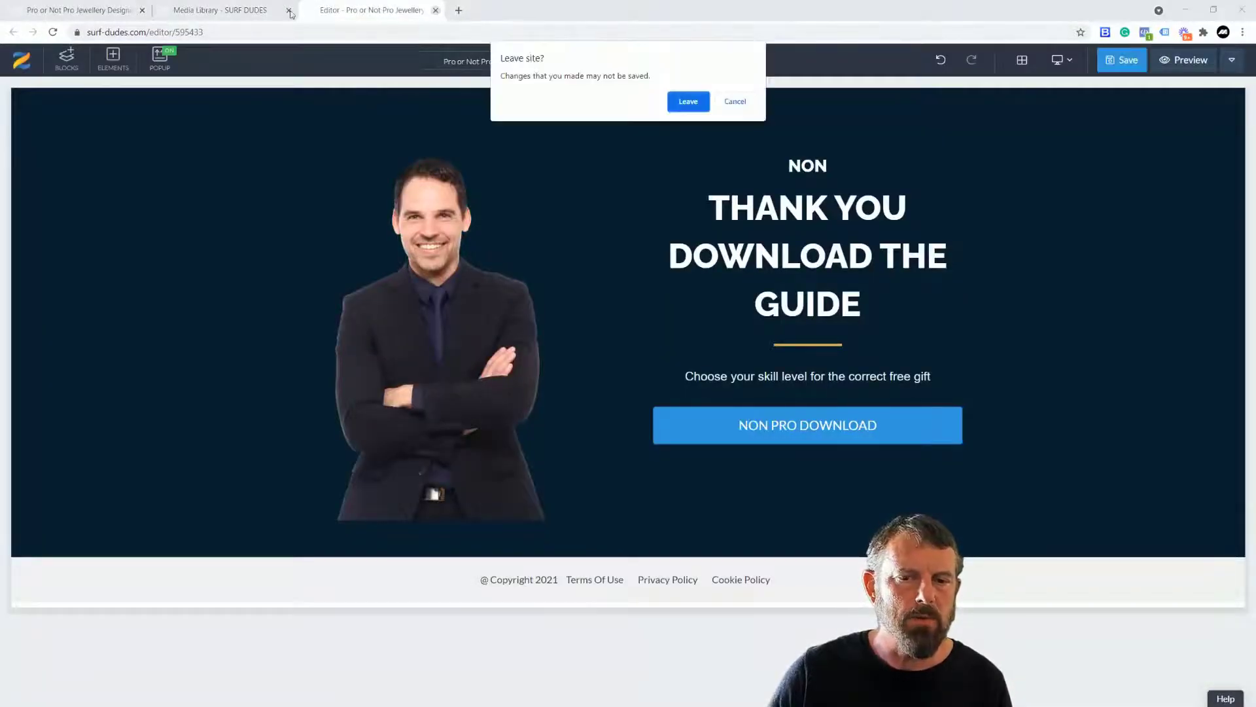
click(698, 109)
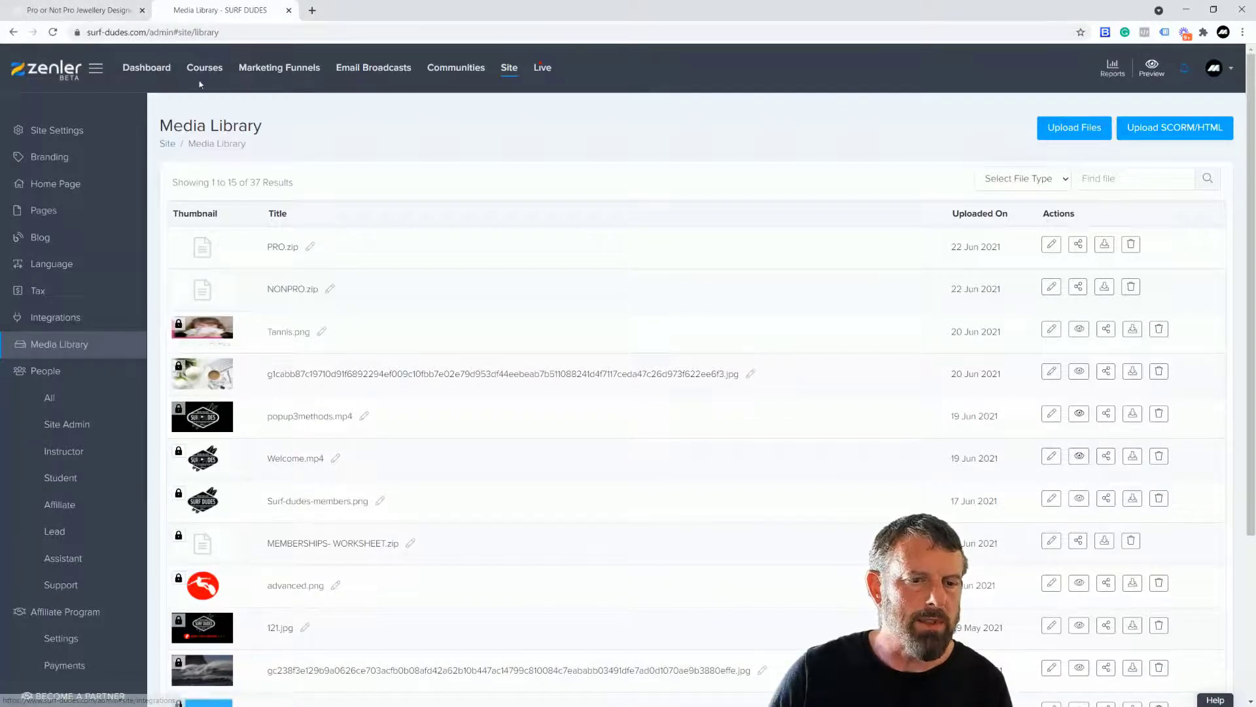
- Delete the test student from the list of all people on the site
click(75, 400)
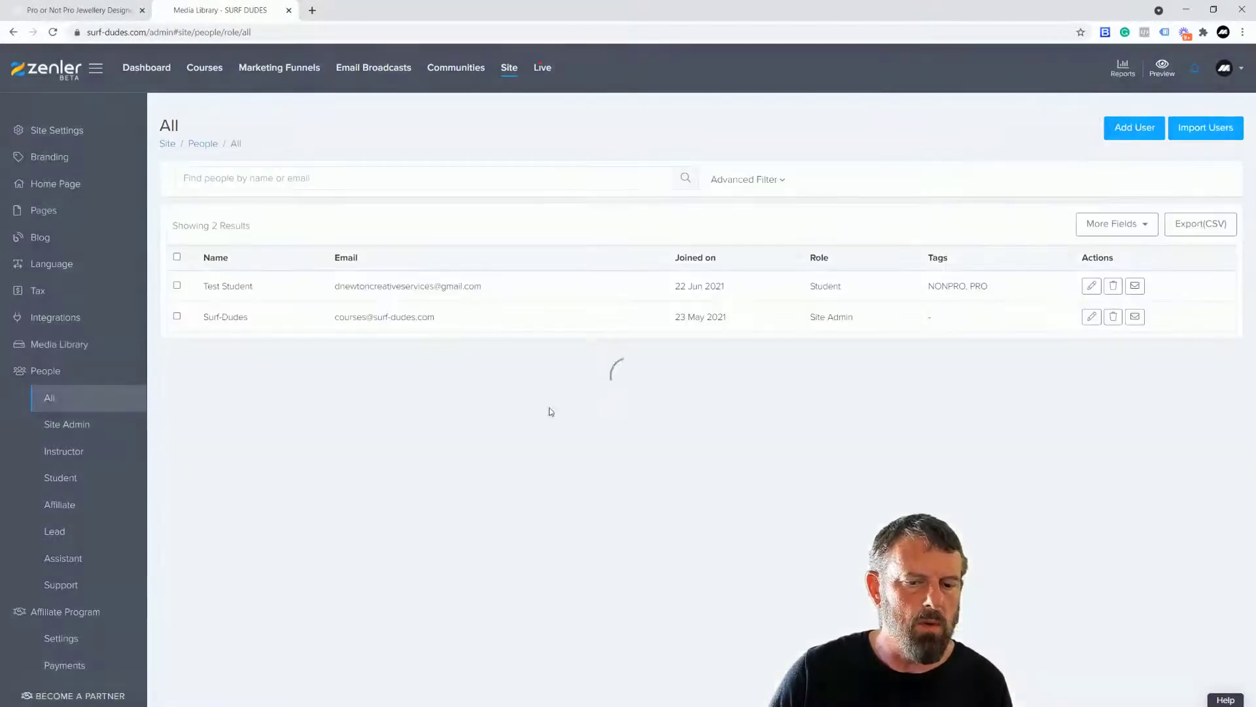
click(1113, 286)
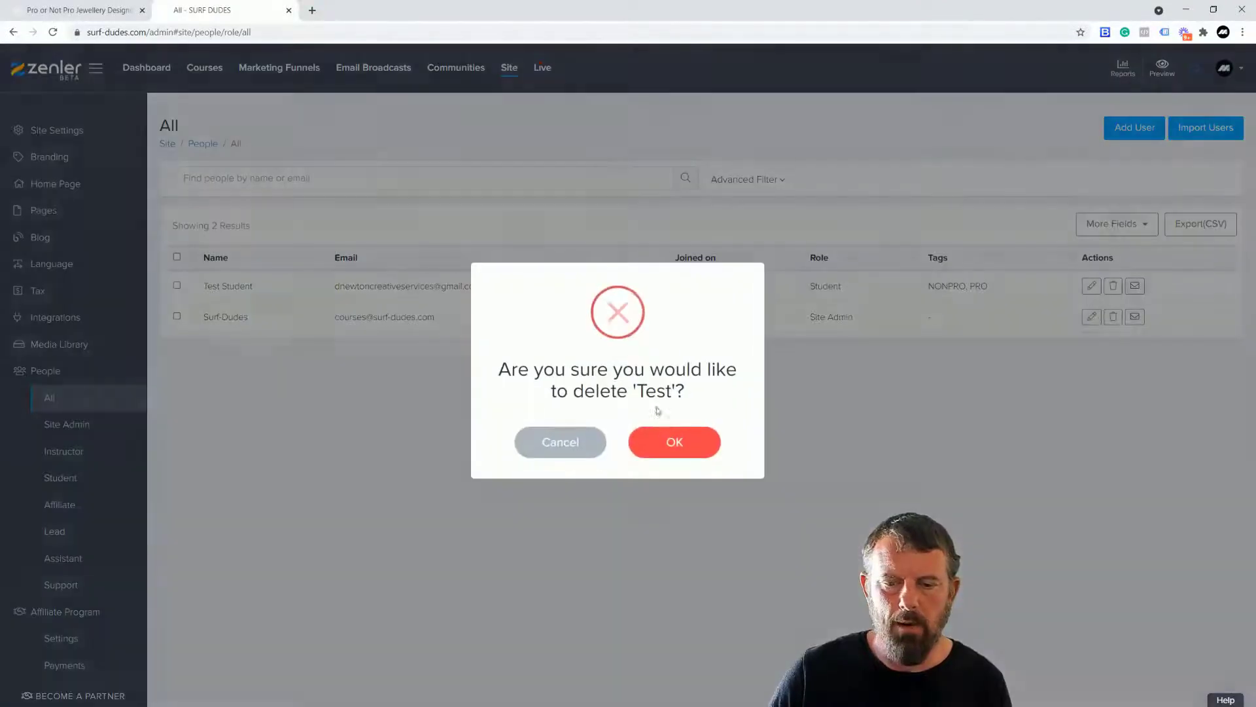
click(669, 446)
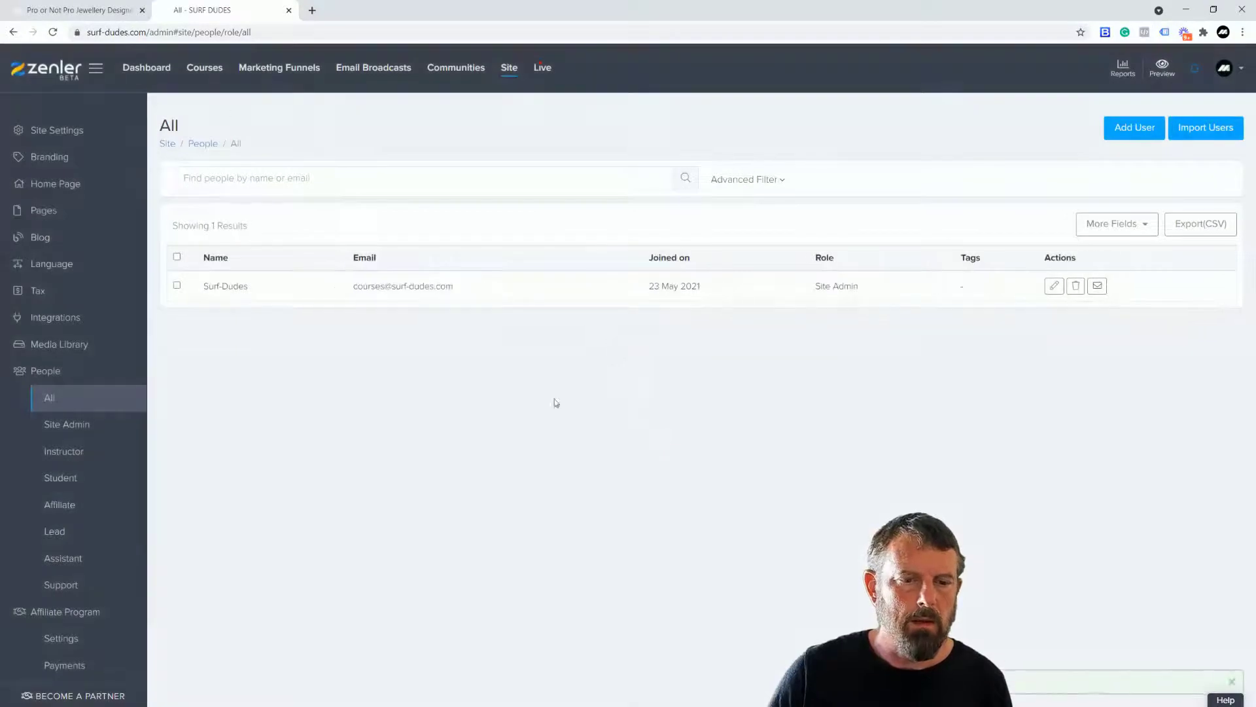
- From the Pro or Not Pro Jewellery Designer funnel's steps, load the CHOICE page URL in an incognito window
click(268, 69)
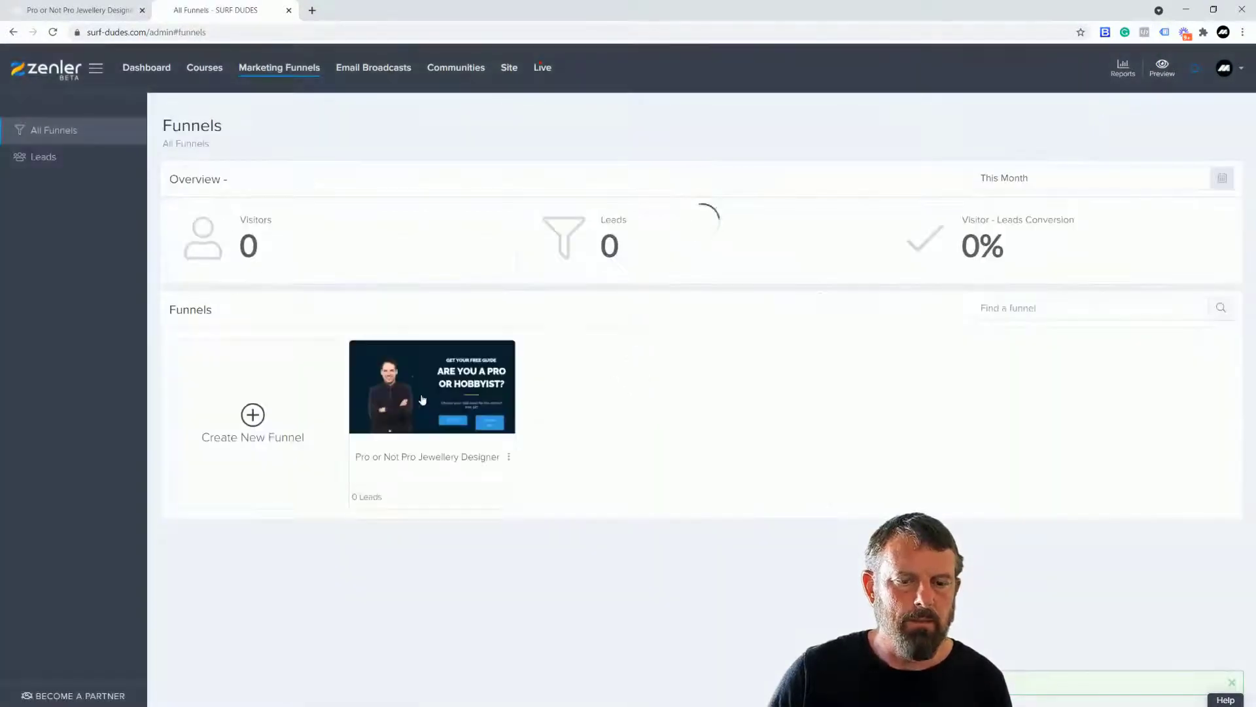
click(413, 380)
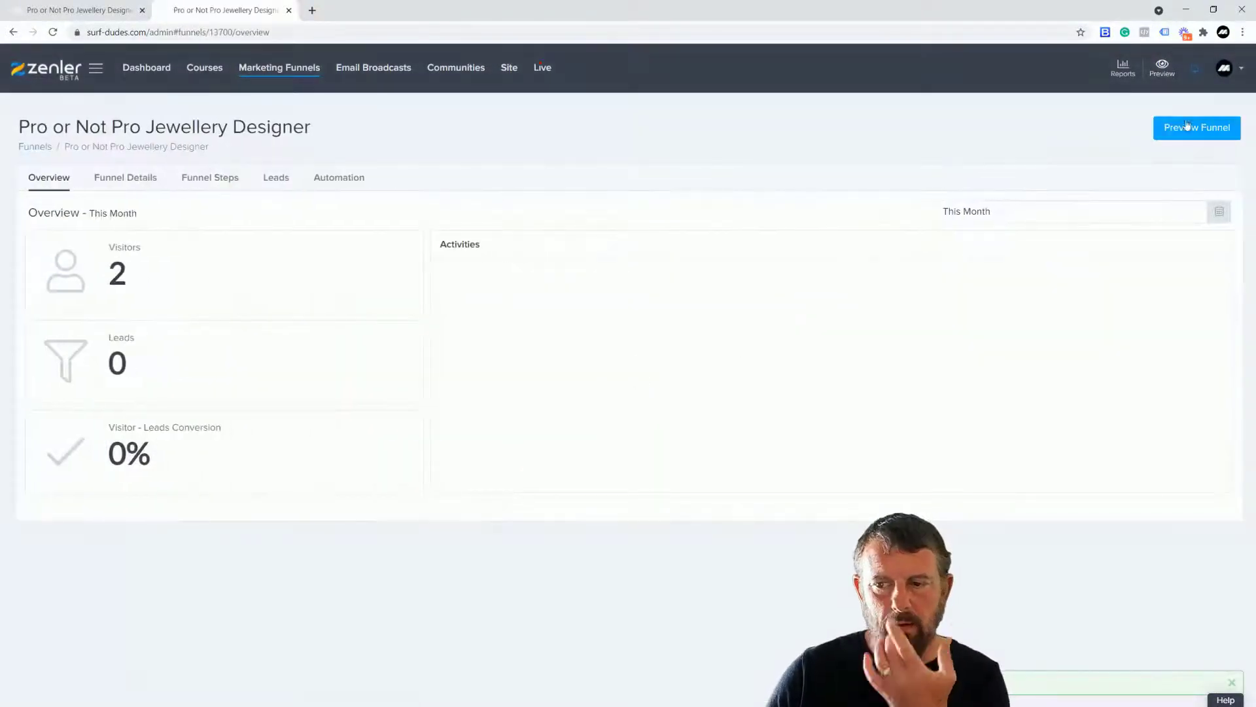
click(196, 186)
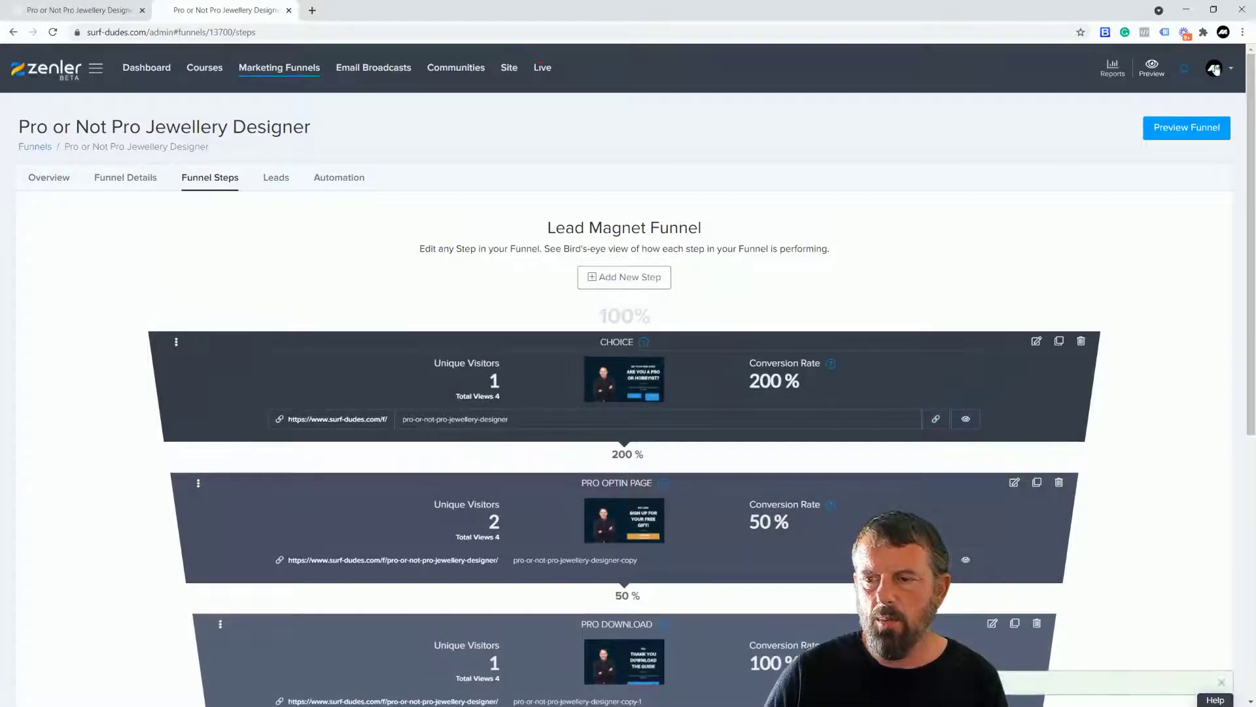
click(1242, 32)
click(1170, 79)
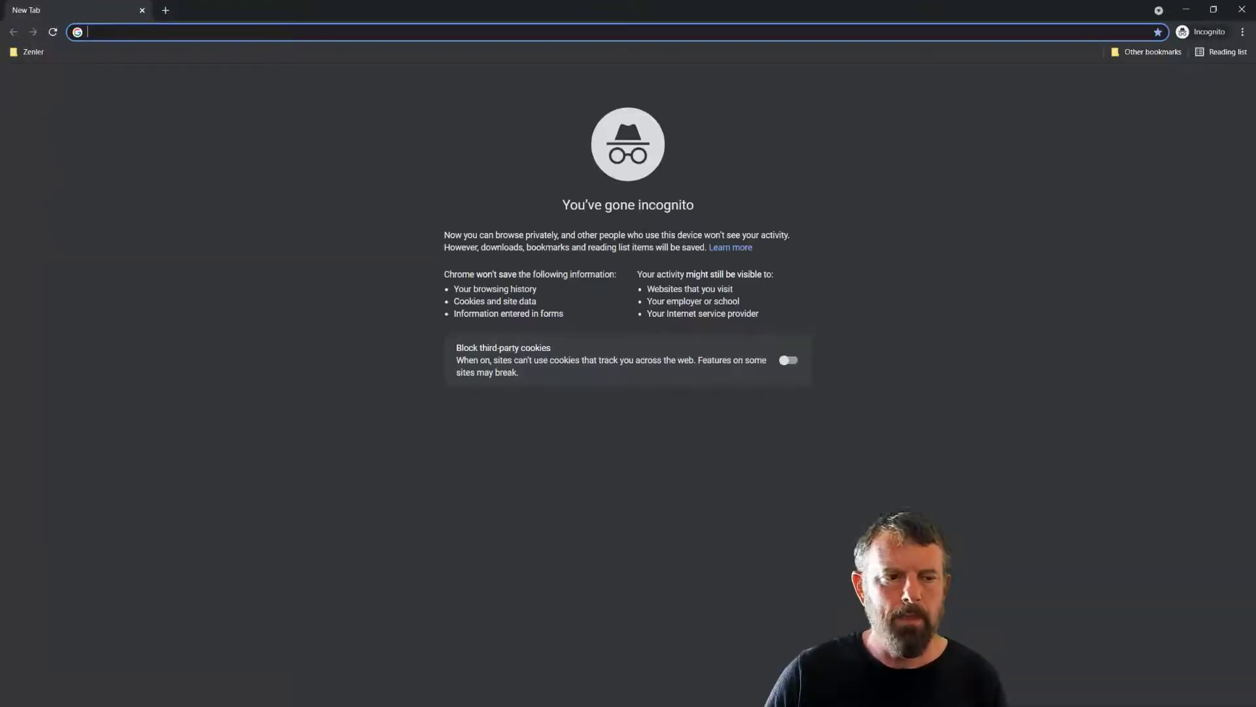
text(https://www.surf-dudes.com/f/pro-or-not-pro-jewellery-designer)
key(Return)
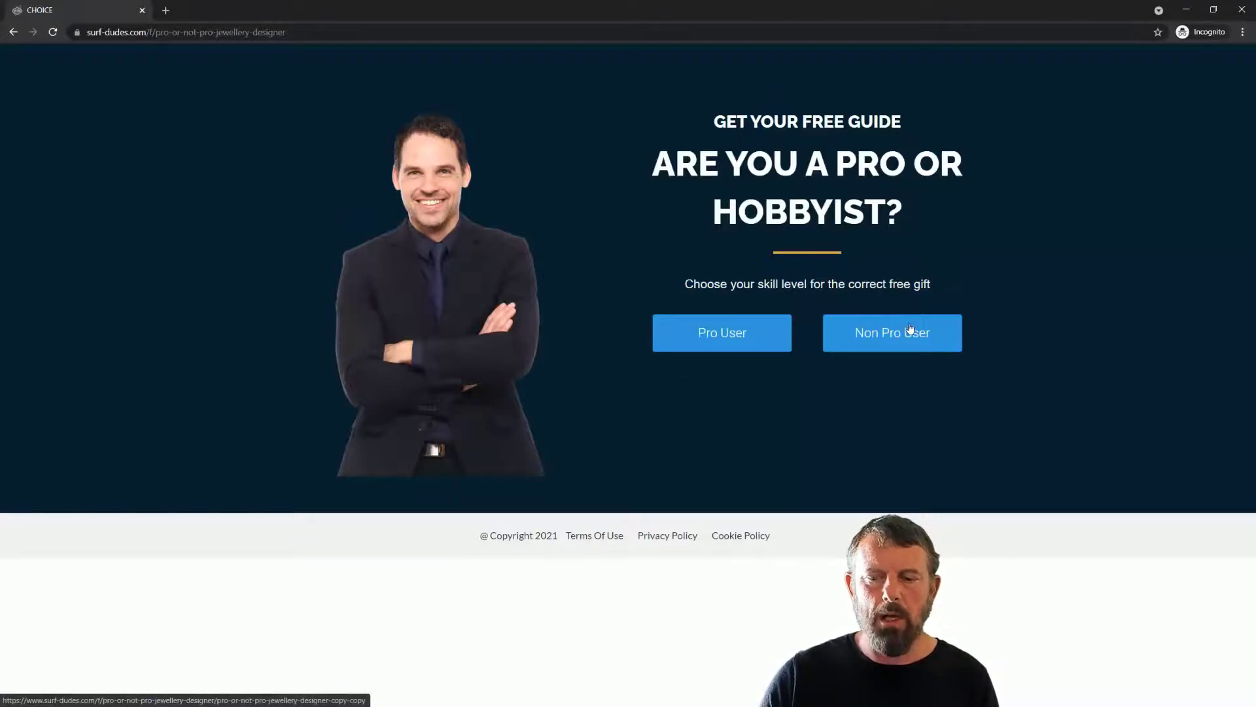
- Follow the Pro User path and submit the PRO USER GUIDE sign-up form with the contact's name and email
click(716, 339)
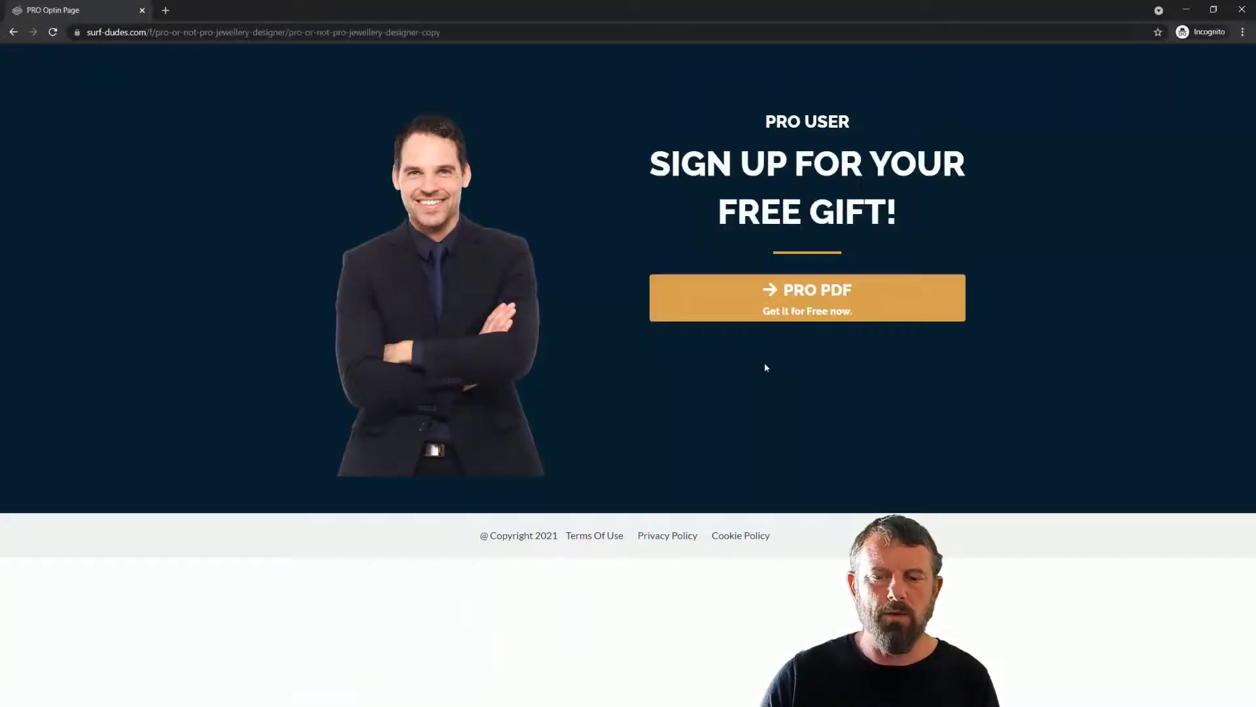
click(813, 298)
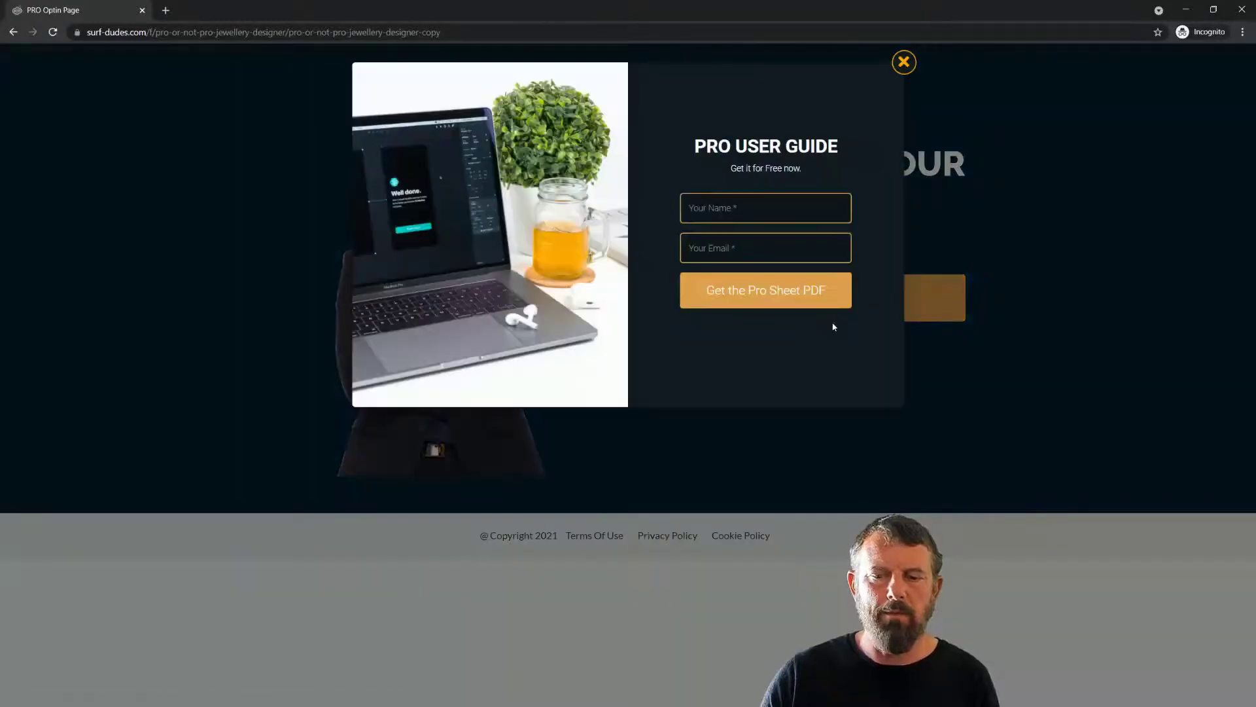
click(765, 208)
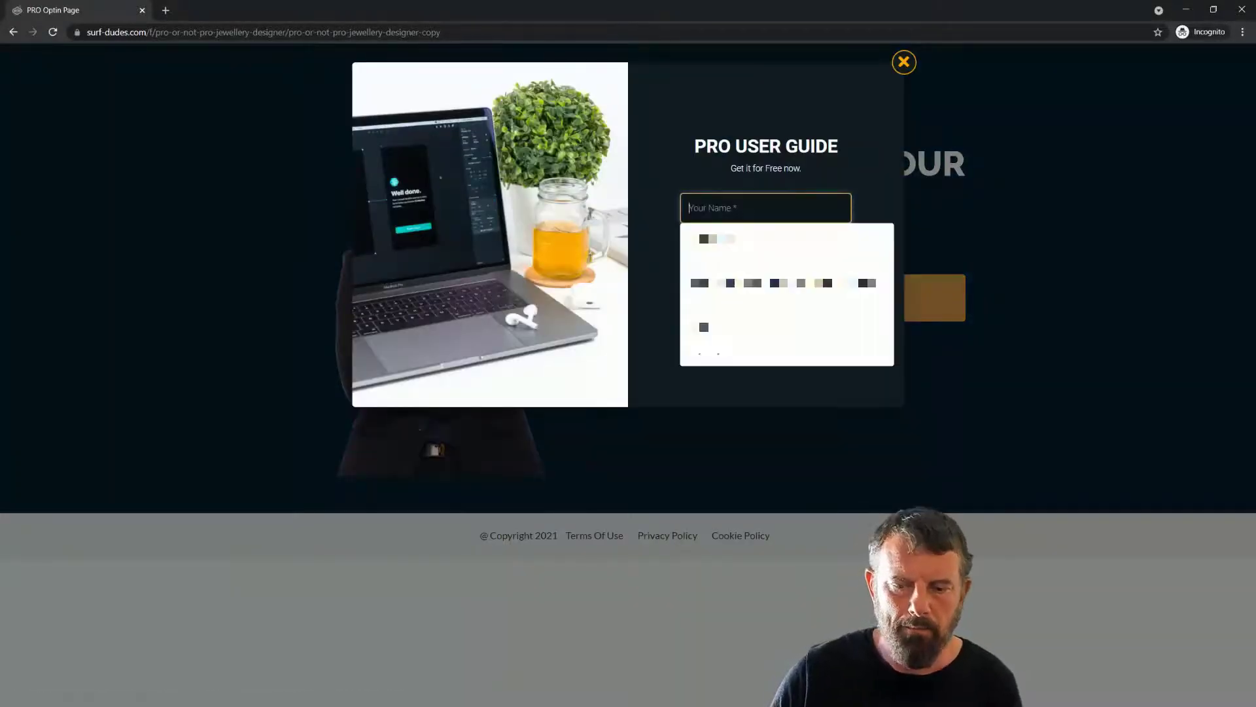
text(David)
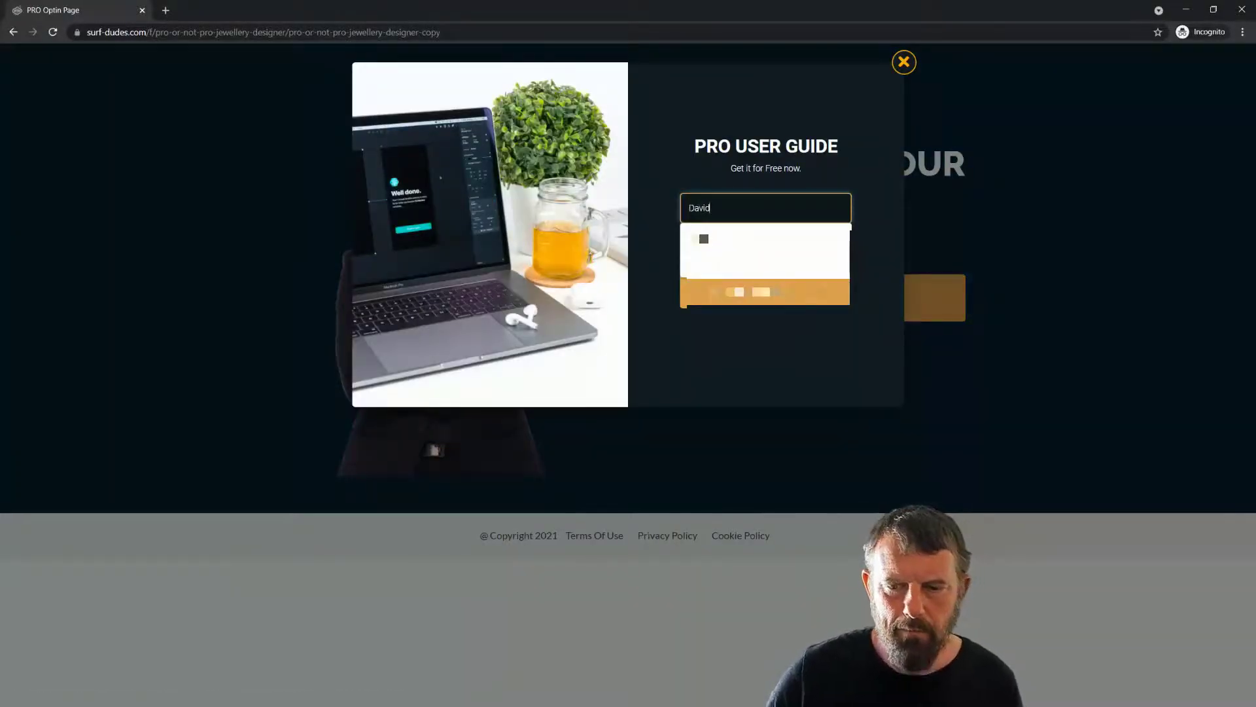
key(Tab)
key(Down)
key(Down)
click(727, 346)
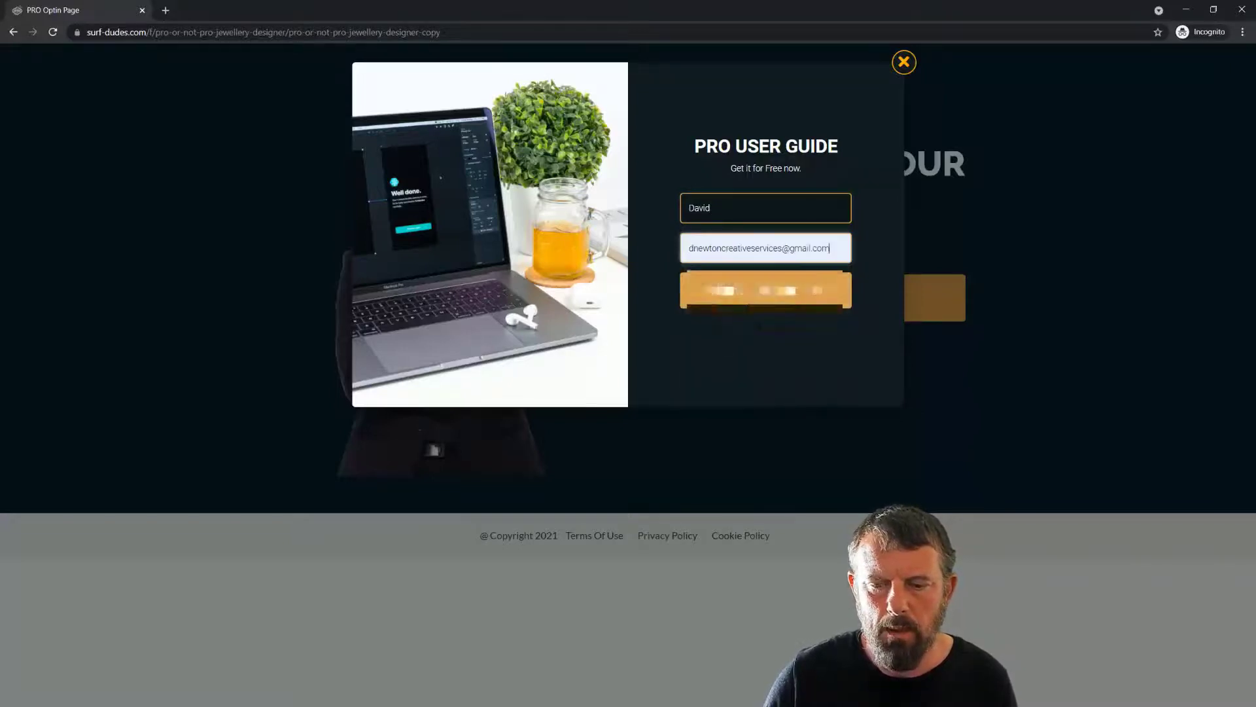
click(759, 294)
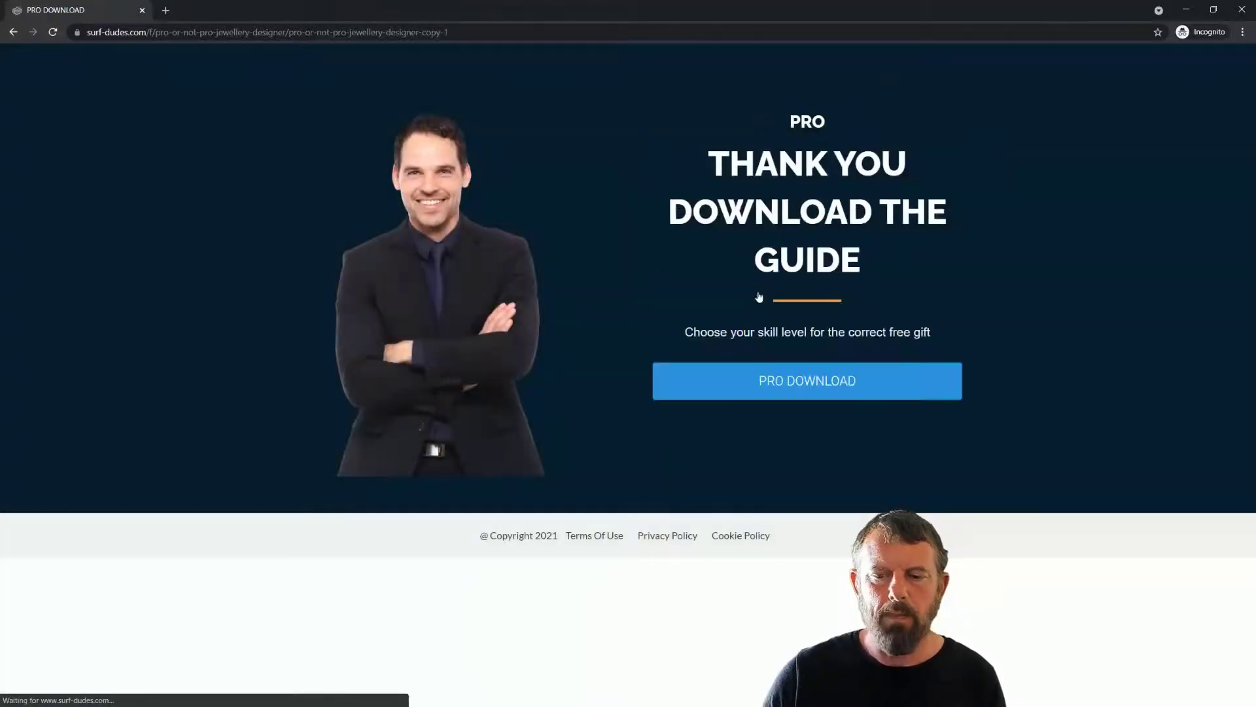
- Download the pro guide from the thank-you page, check the contents of PRO.zip, and return to the funnel steps
click(789, 386)
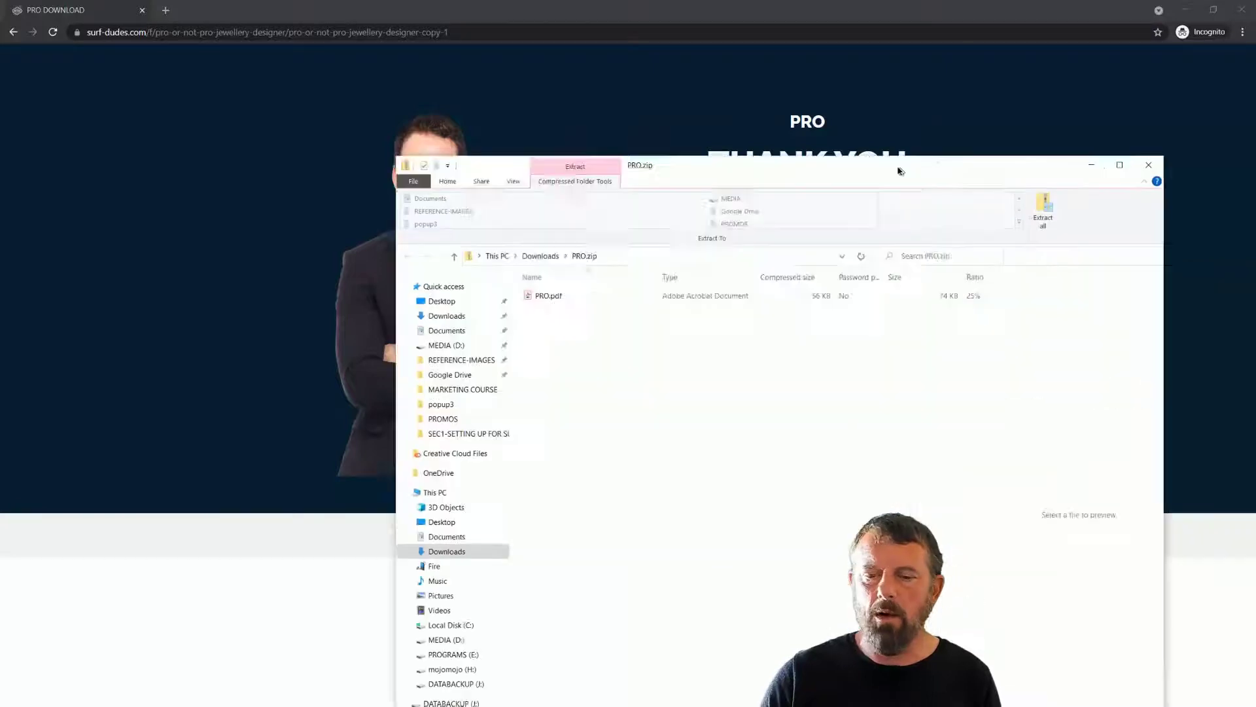
drag(898, 171, 751, 123)
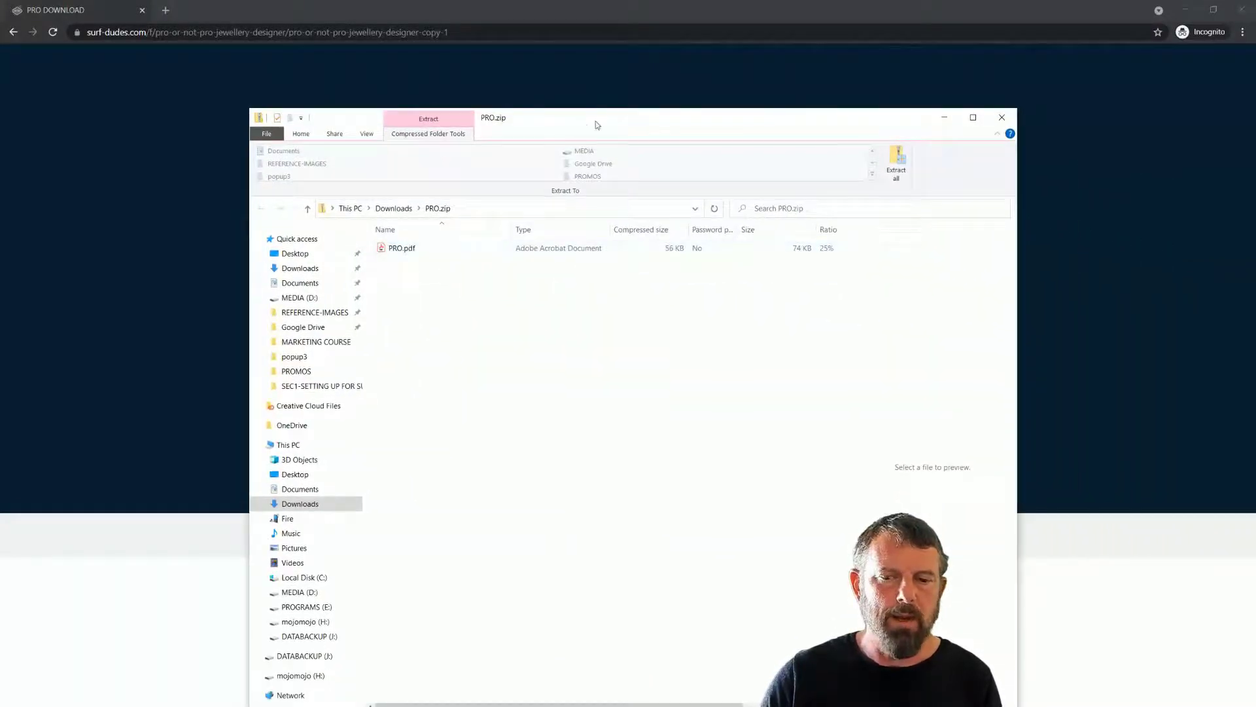
click(1002, 117)
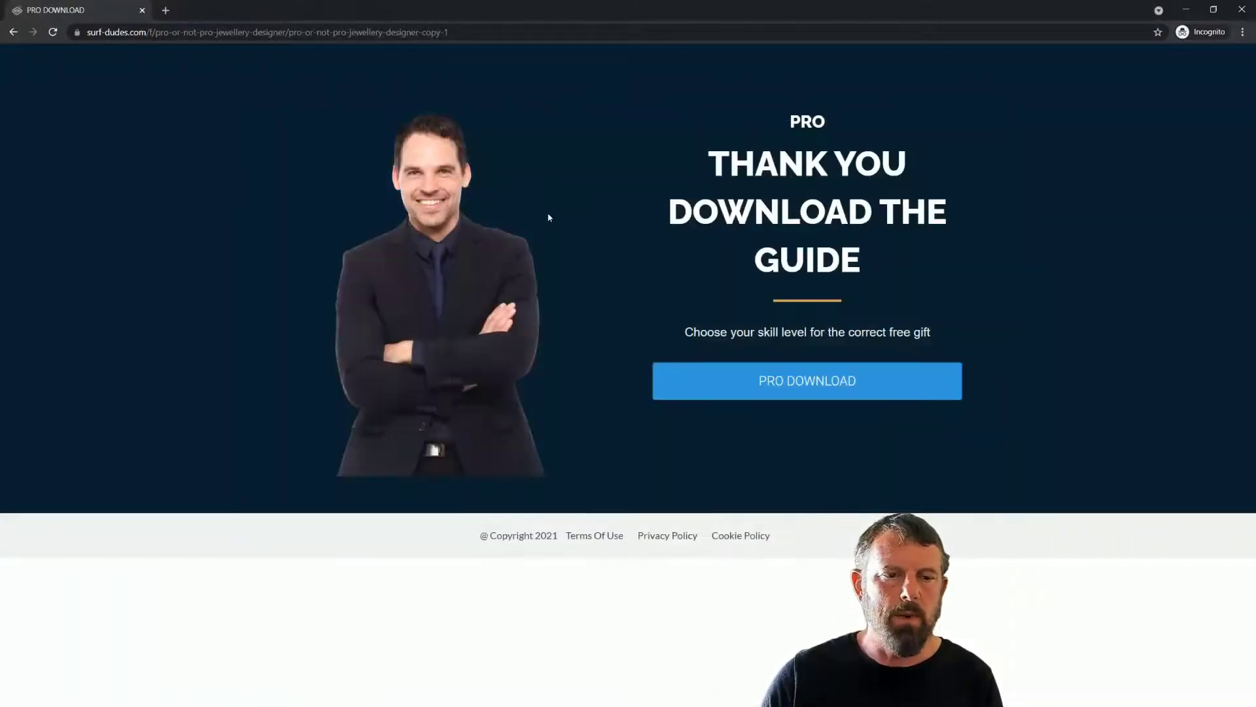
click(1186, 12)
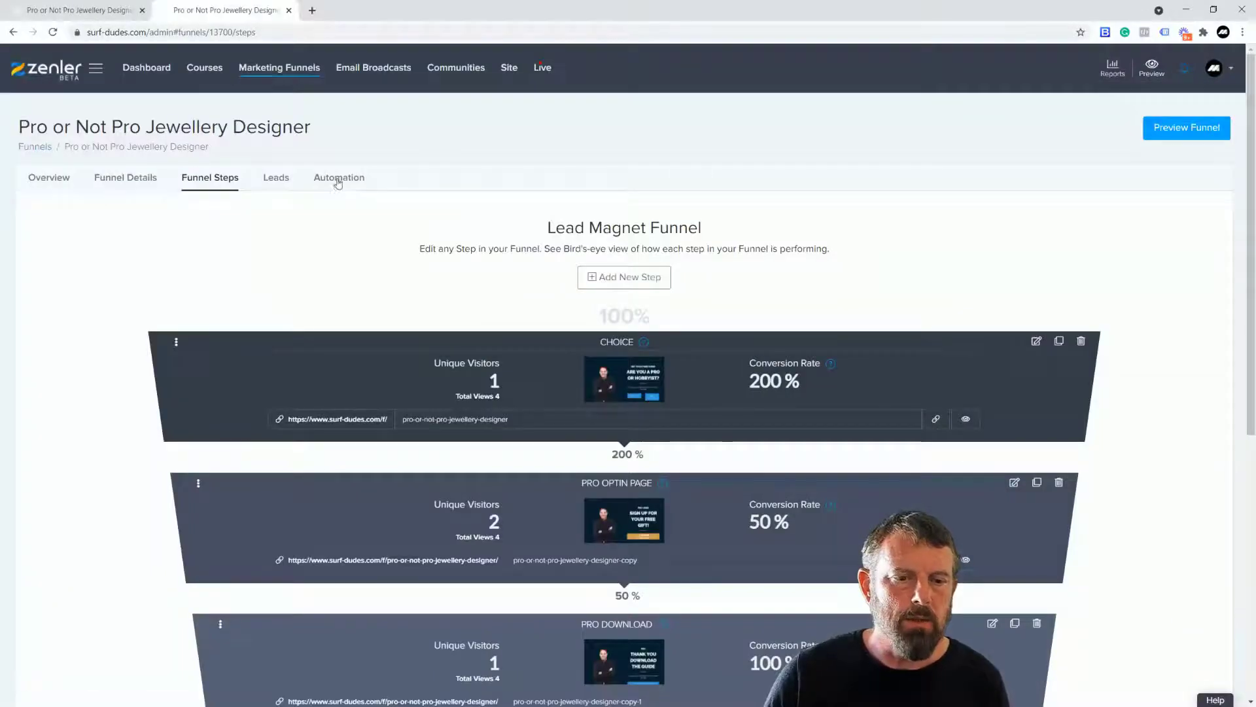
- Check the tag on the new lead in the funnel's leads list and delete that lead
click(276, 184)
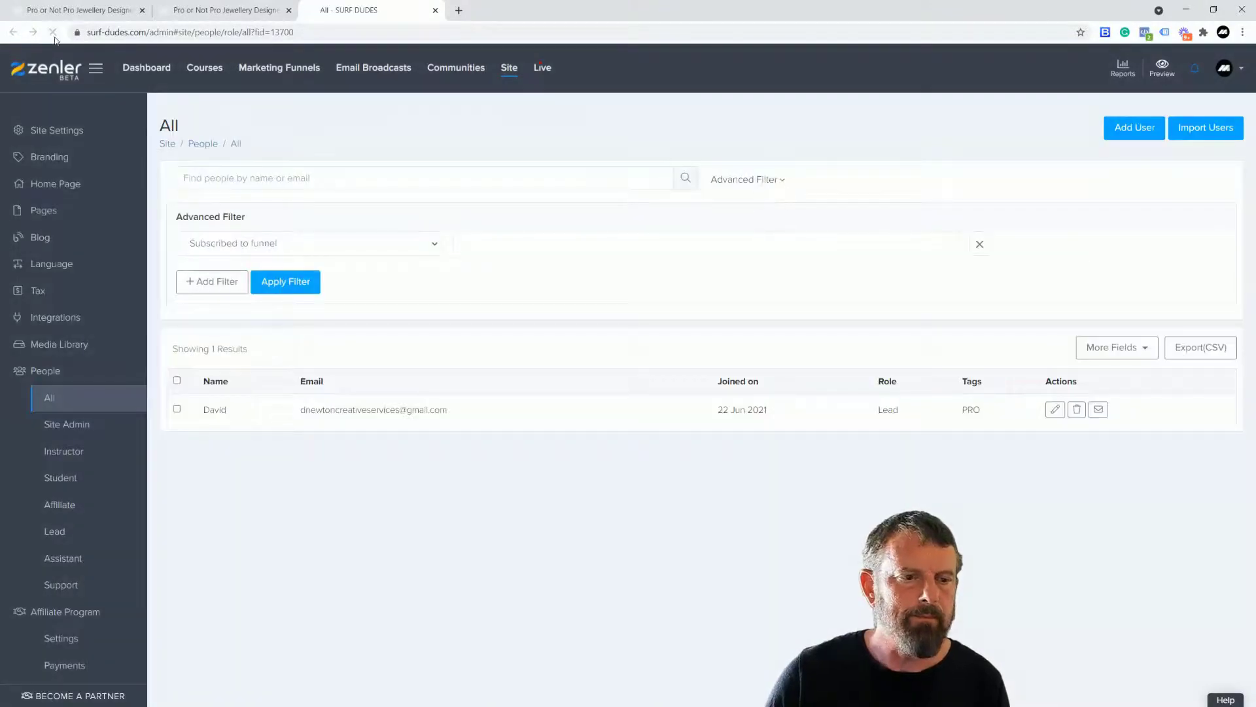
click(53, 33)
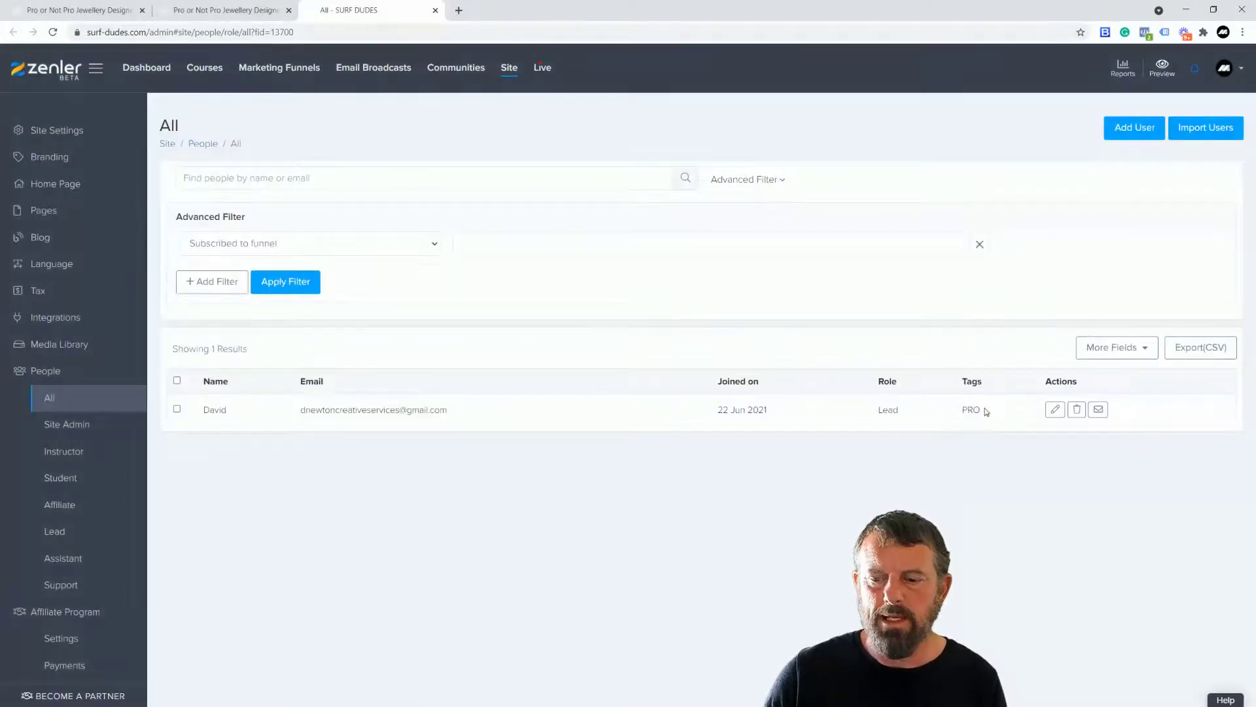
drag(986, 411, 960, 412)
click(871, 516)
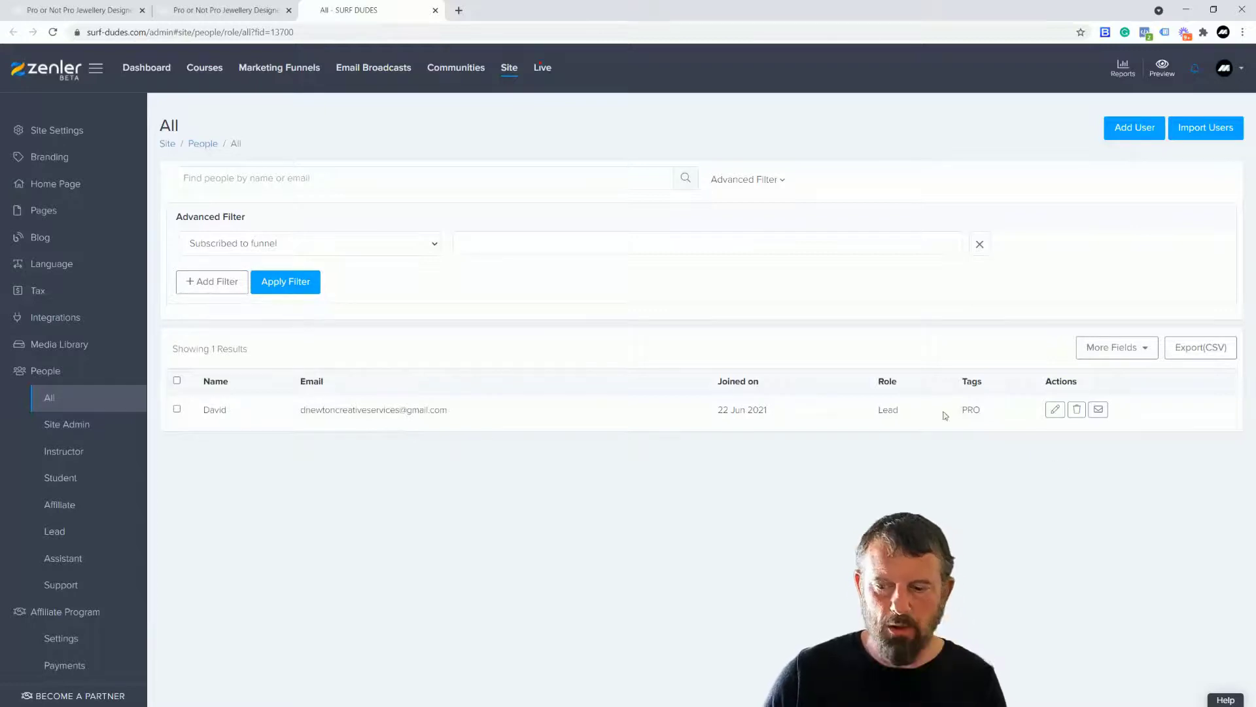
click(1077, 410)
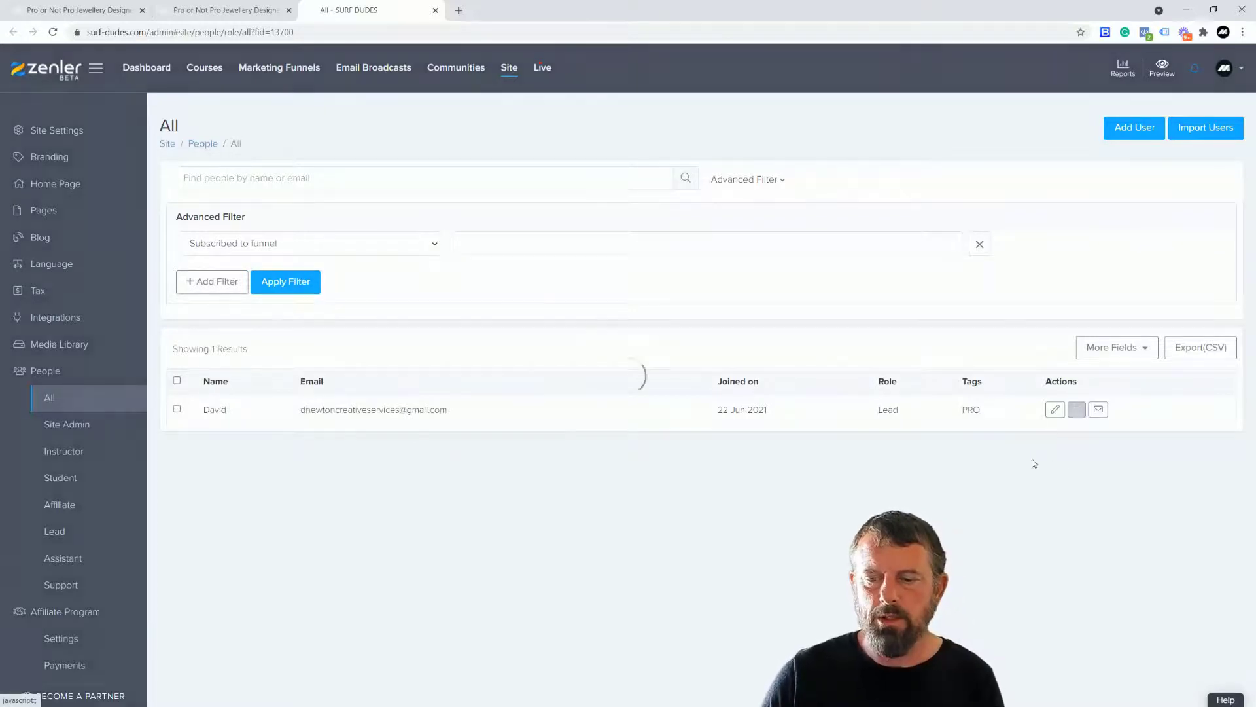
click(673, 450)
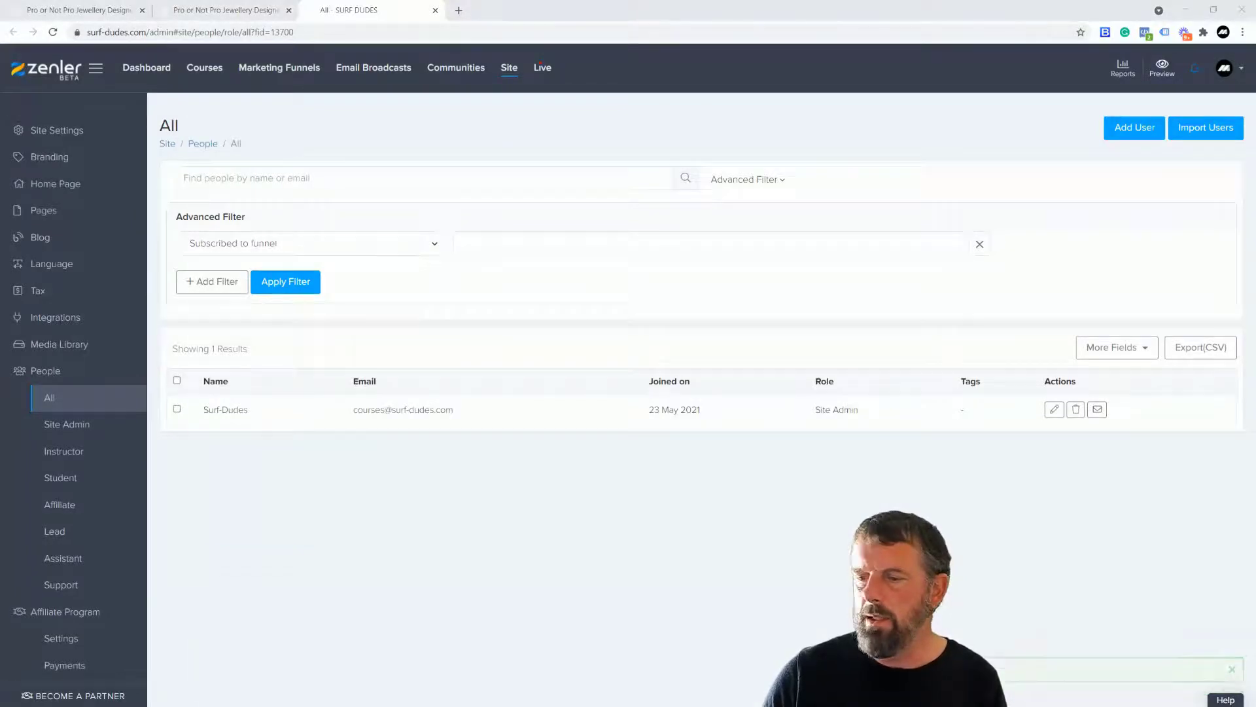
- Switch to the incognito window and return it to the funnel's CHOICE page
key(alt+Tab)
click(11, 33)
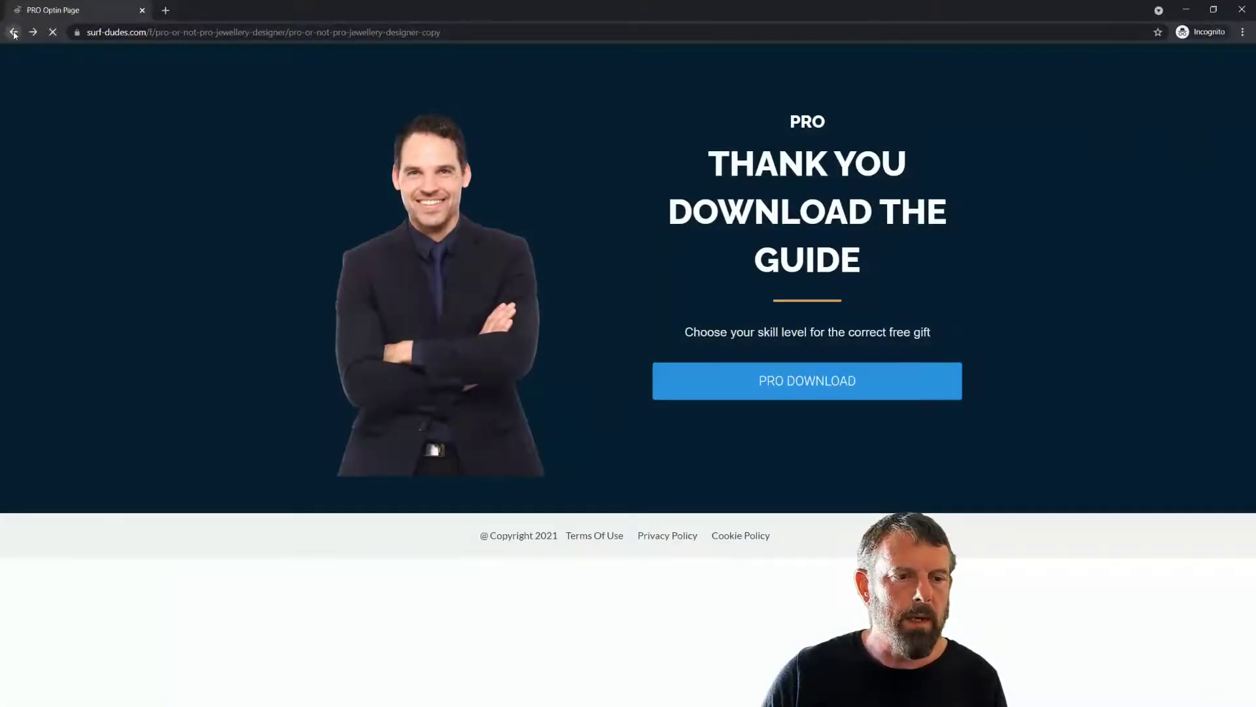
click(12, 32)
click(12, 34)
click(13, 34)
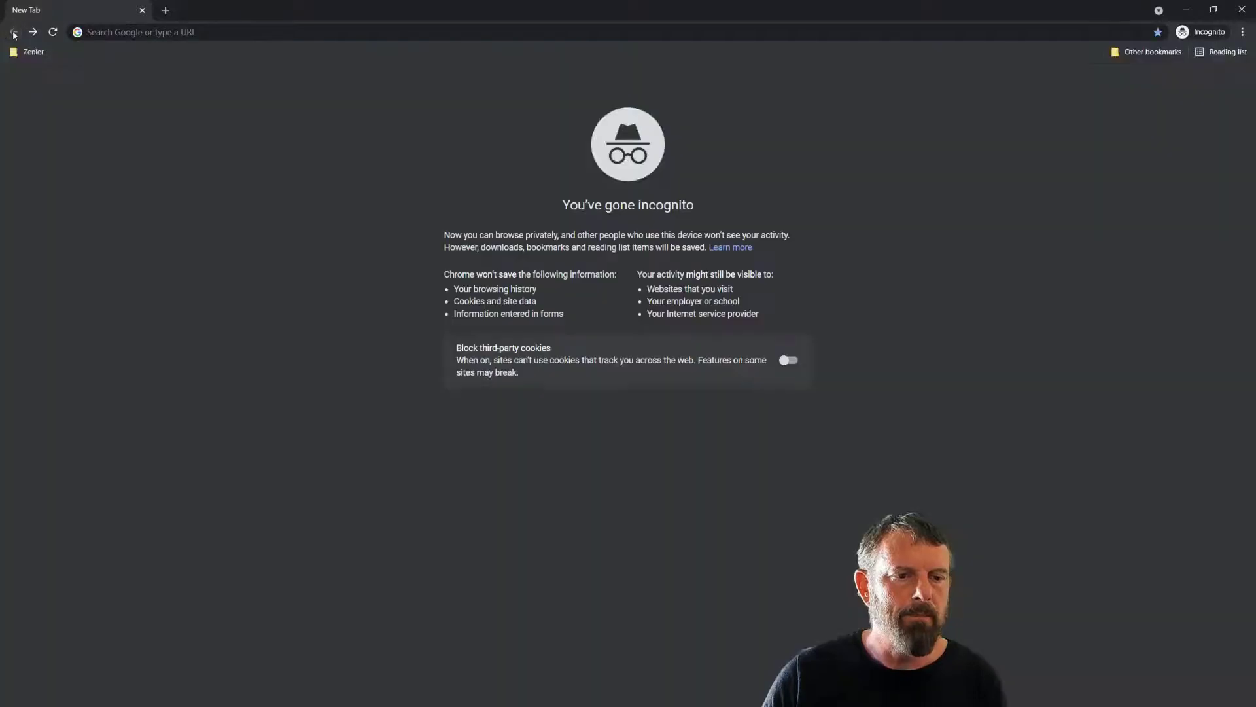
click(34, 32)
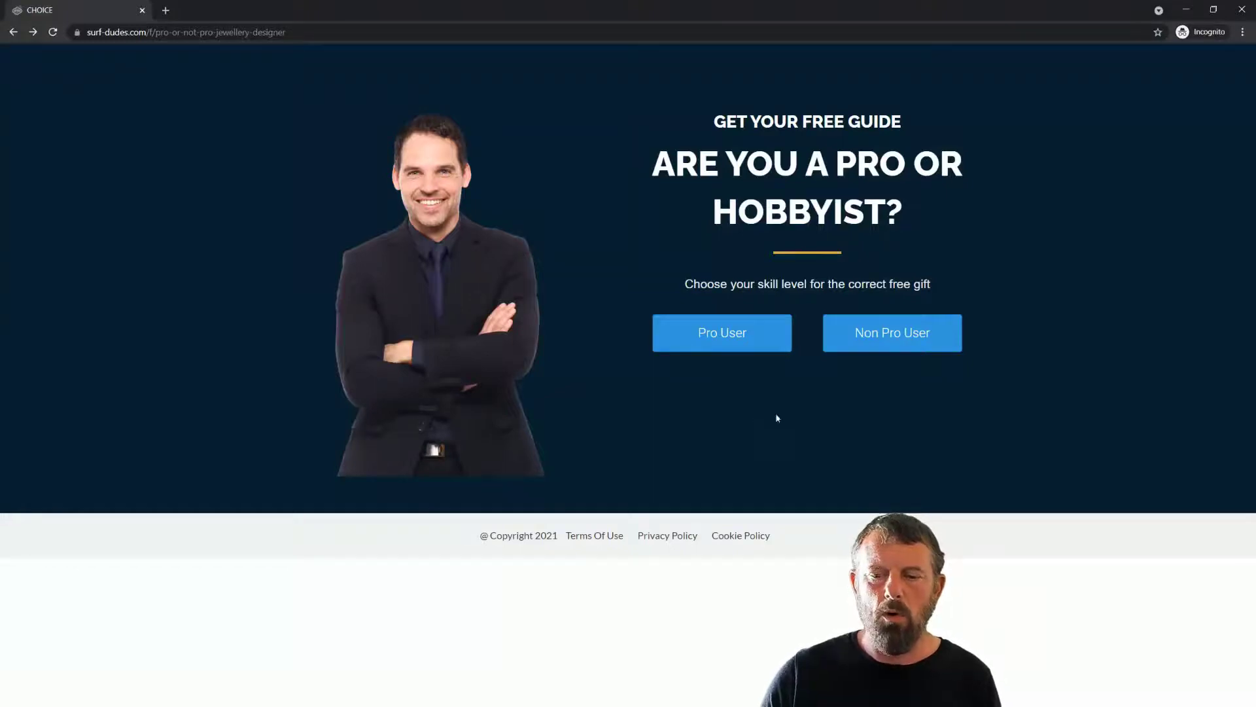
- Follow the Non Pro User path and submit the NON PRO USER GUIDE sign-up form with the contact's name and email
click(882, 340)
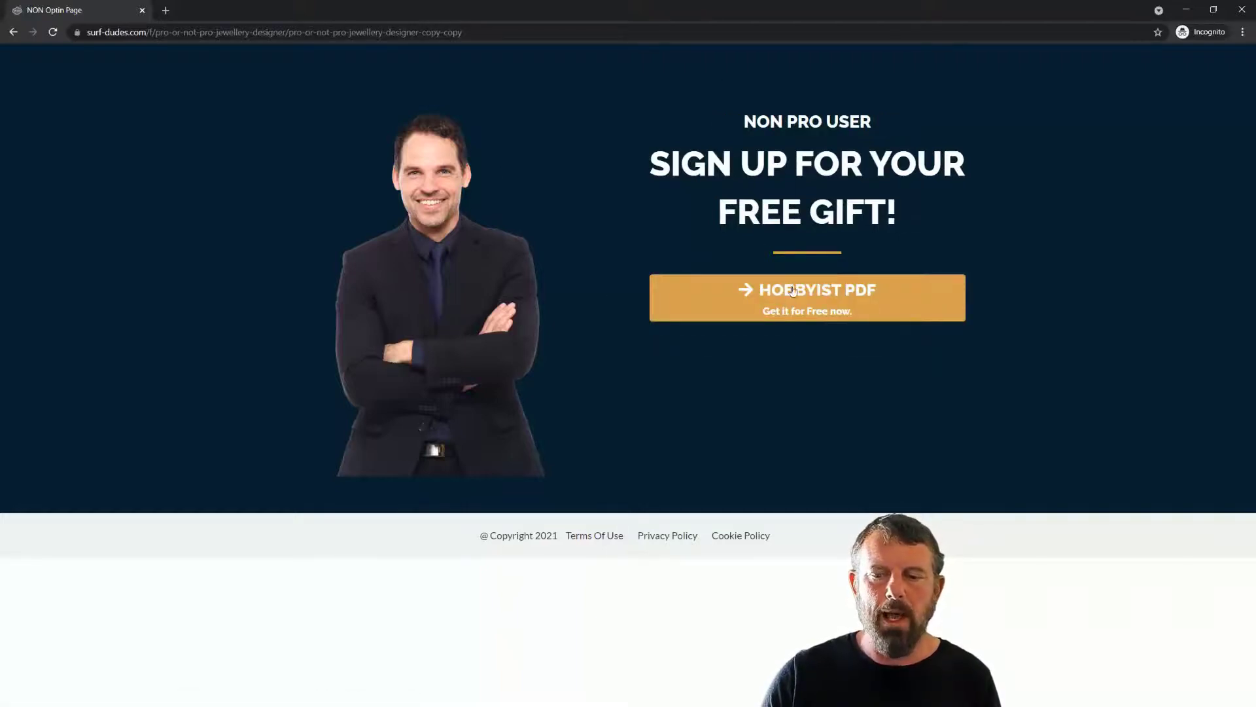
click(792, 291)
click(766, 207)
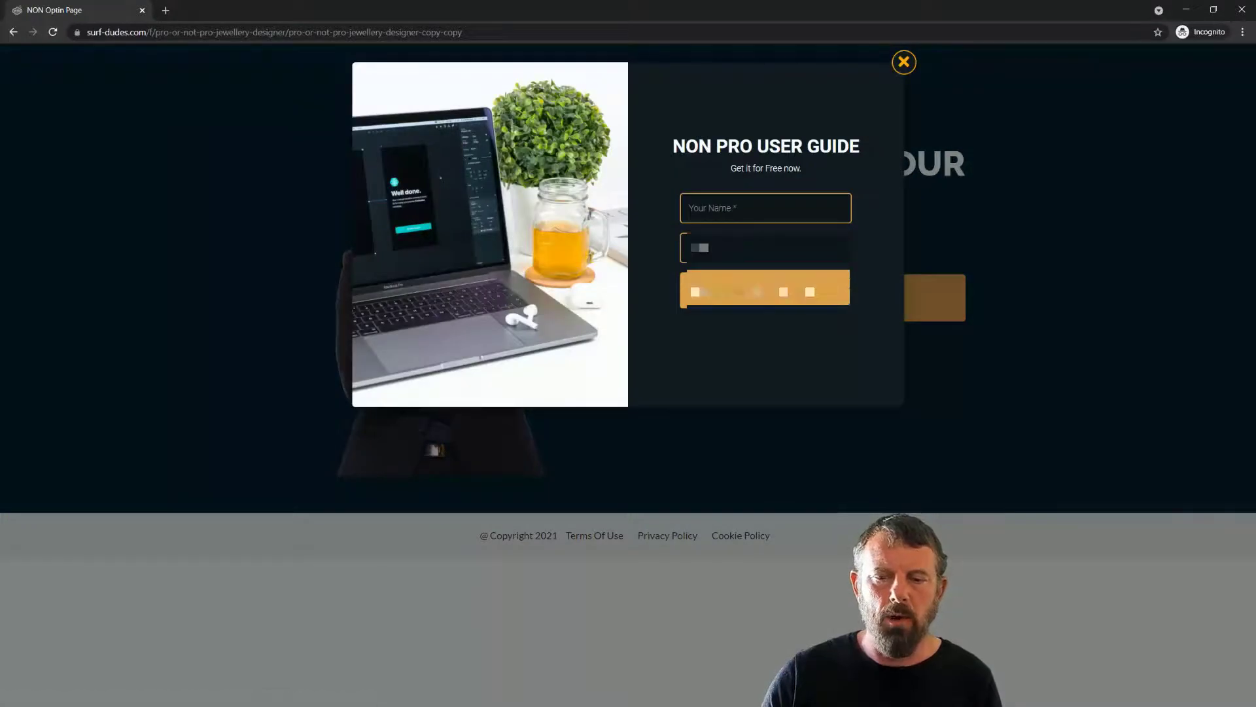
text(Dav)
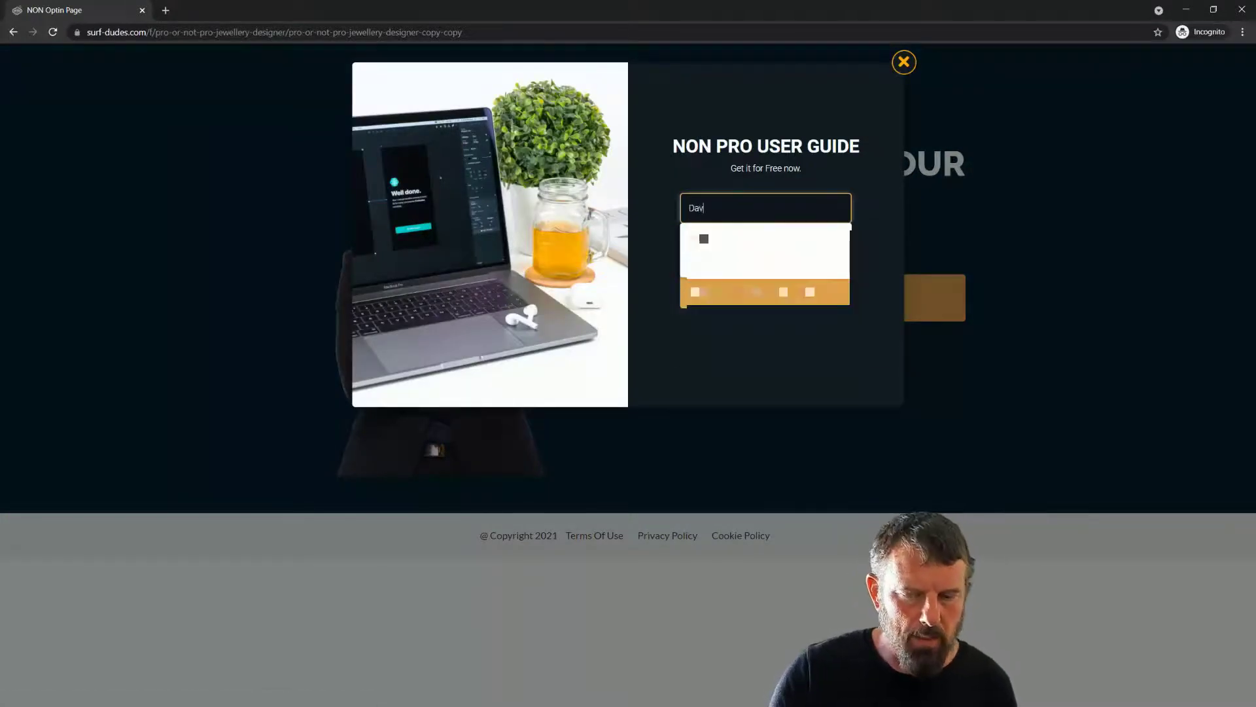
text(id)
key(Tab)
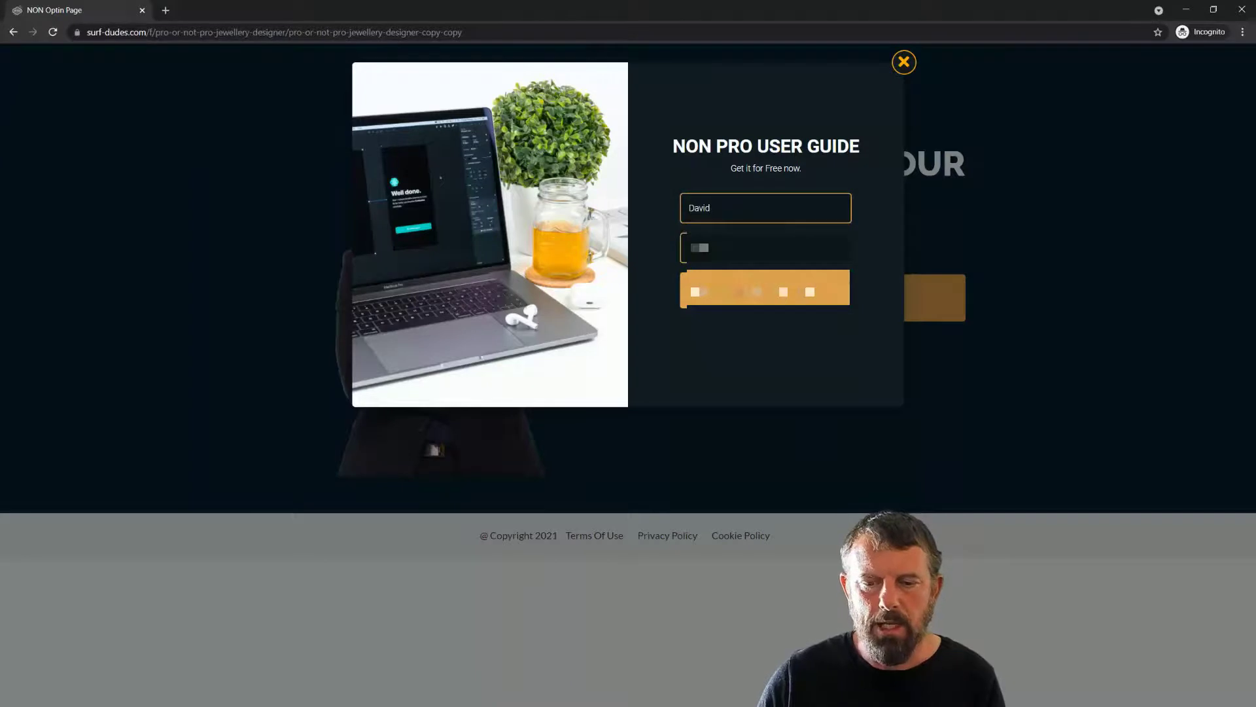
key(Down)
key(Down)
key(Return)
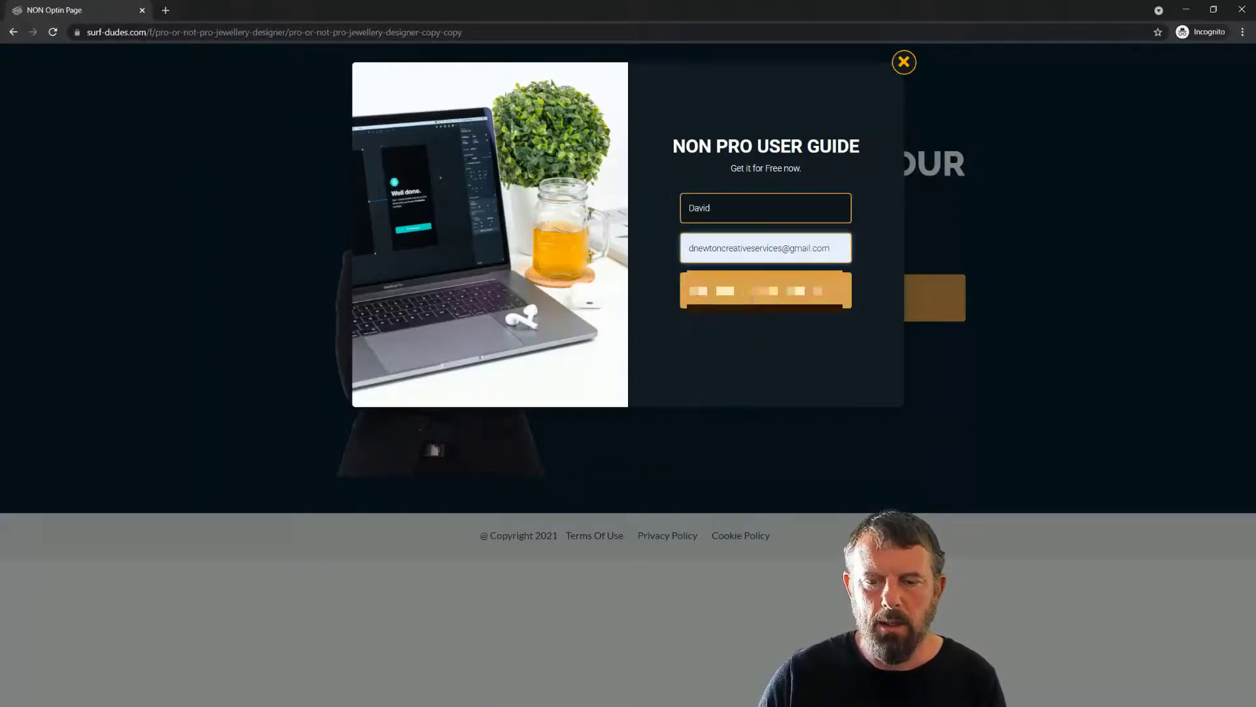
click(773, 301)
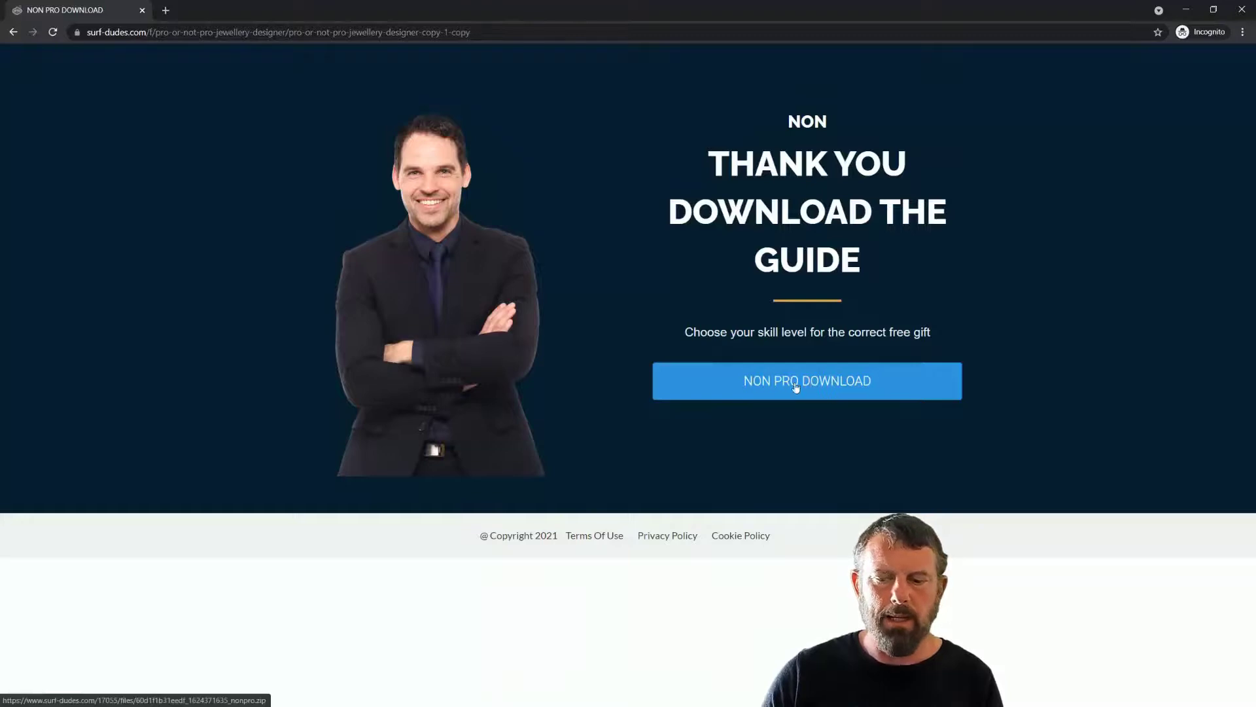
- Download the non-pro guide from the thank-you page, check the contents of NONPRO.zip, and return to the site's people list
click(803, 386)
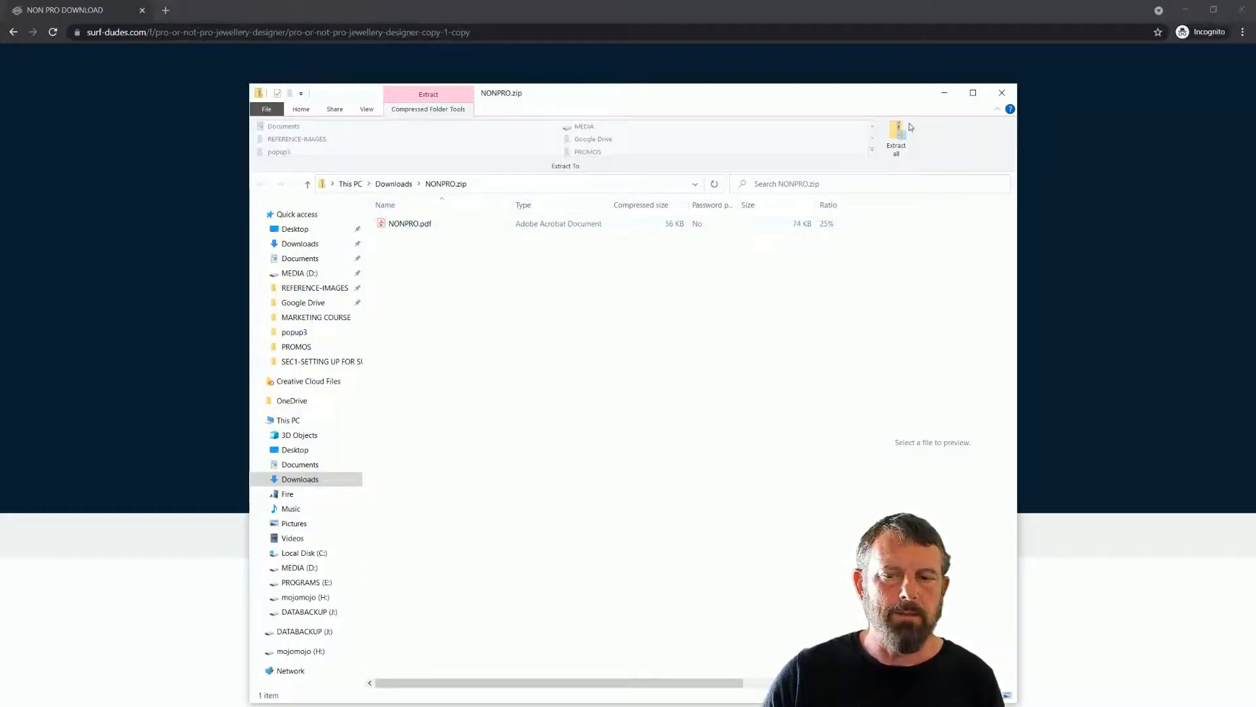
click(1004, 98)
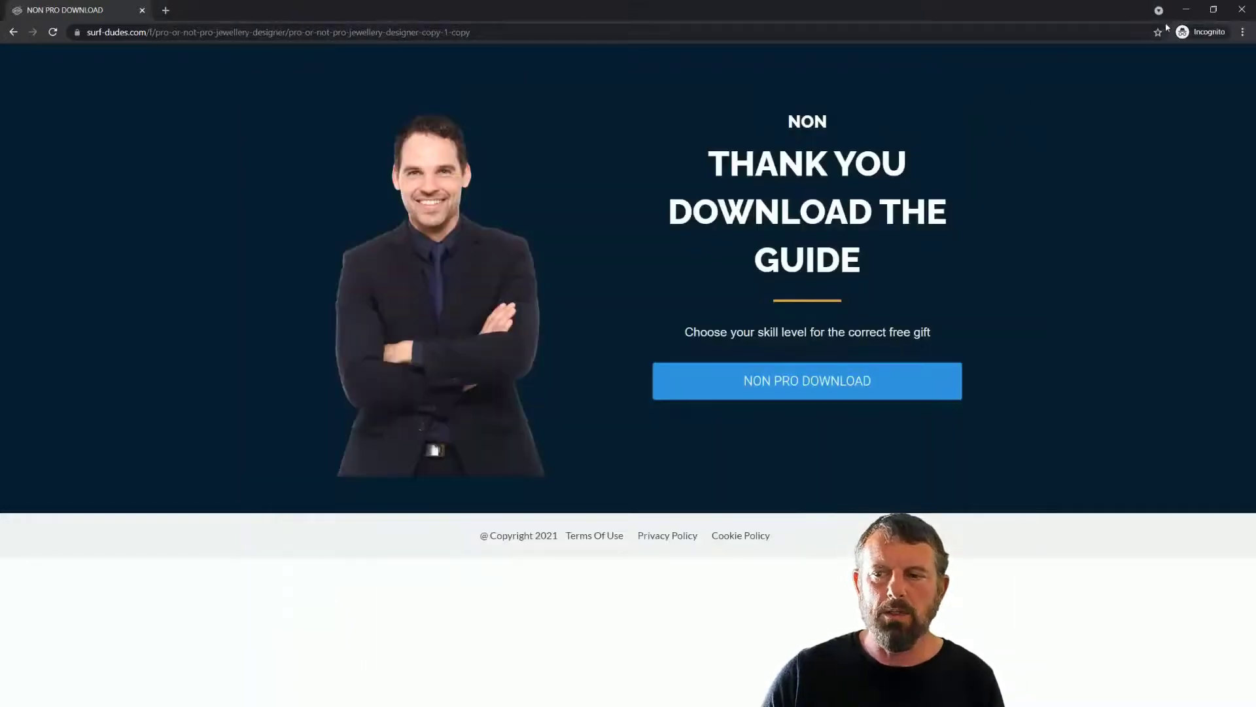
click(1188, 13)
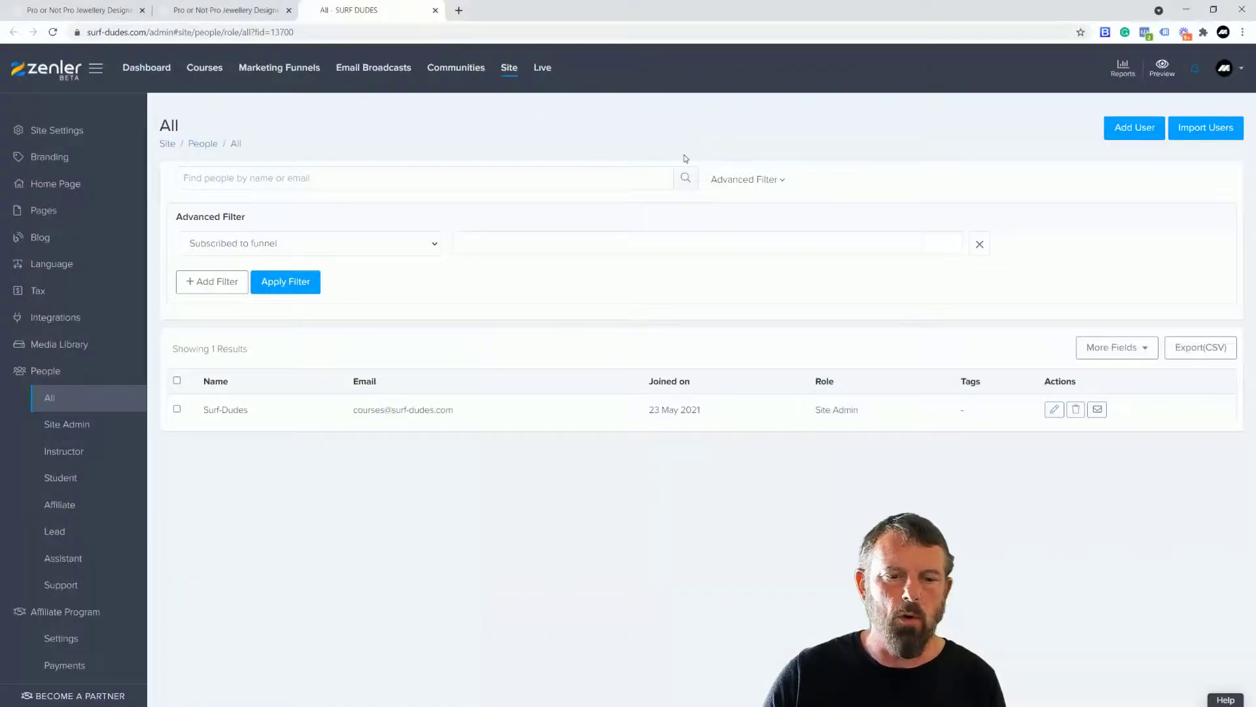
- List all people on the site and check the tag assigned to the new lead
click(64, 398)
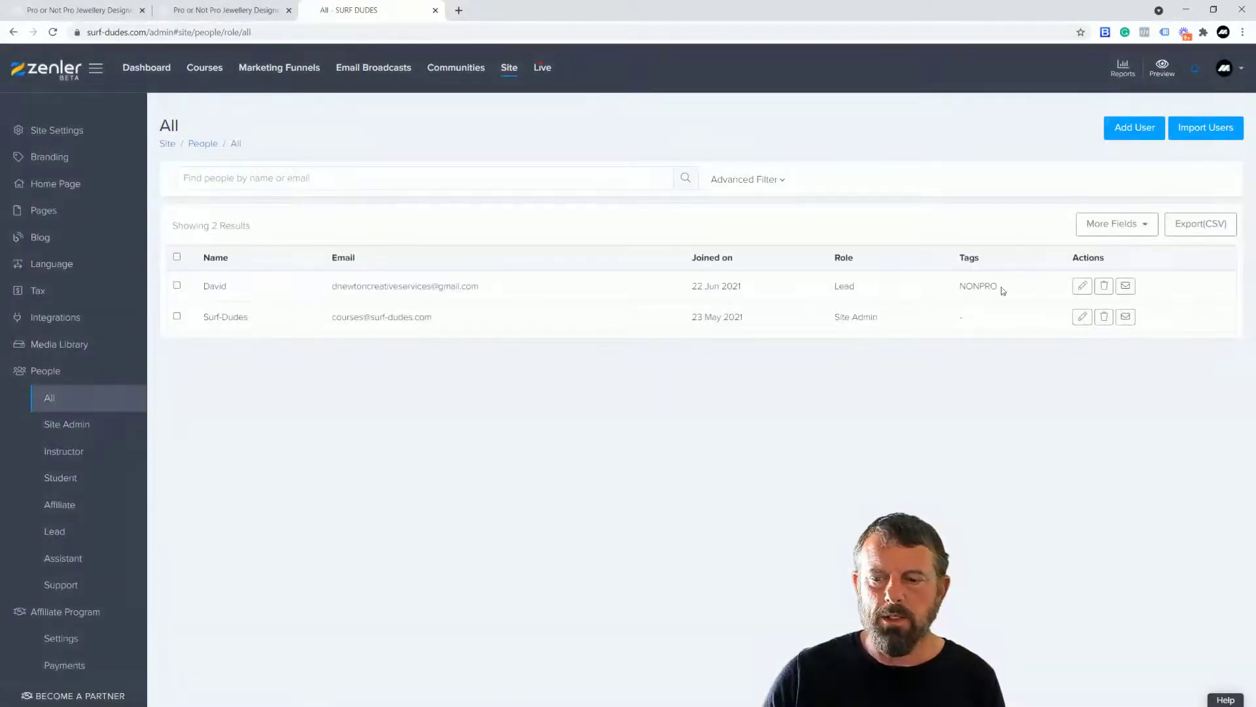
drag(1001, 292, 956, 290)
click(886, 422)
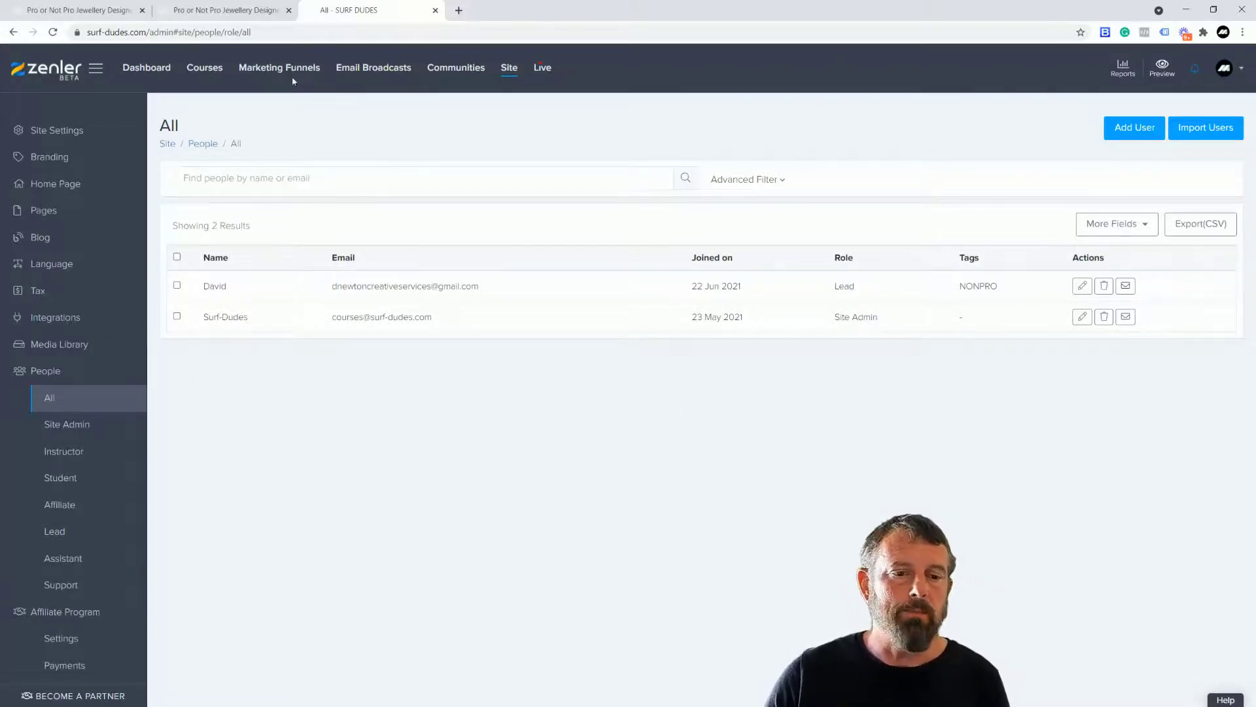
- Open the Pro or Not Pro Jewellery Designer marketing funnel for editing and review its funnel steps
click(274, 71)
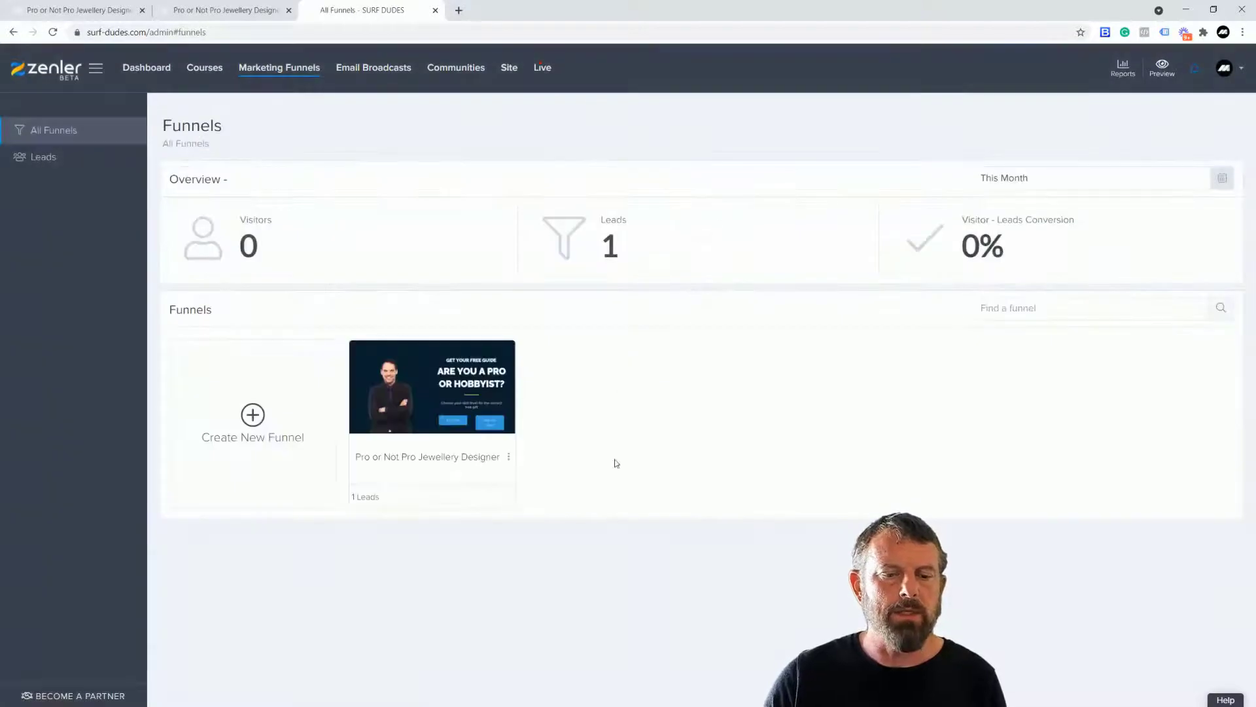
click(509, 458)
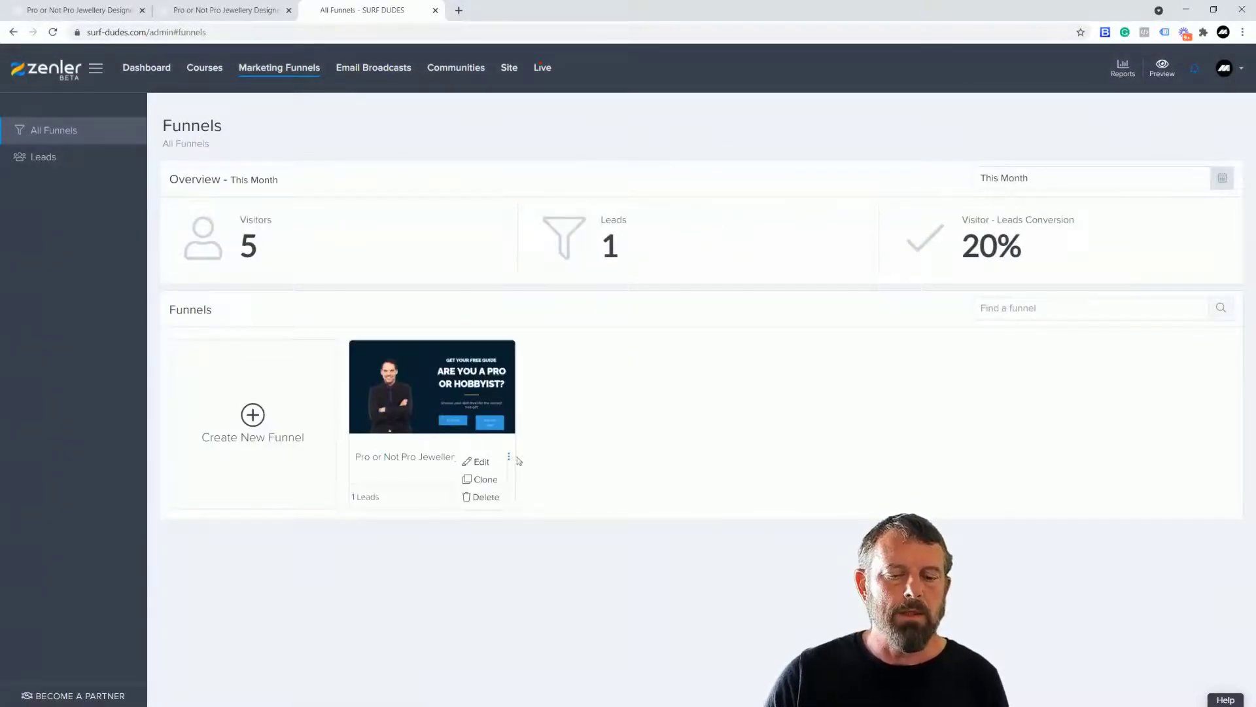
click(481, 462)
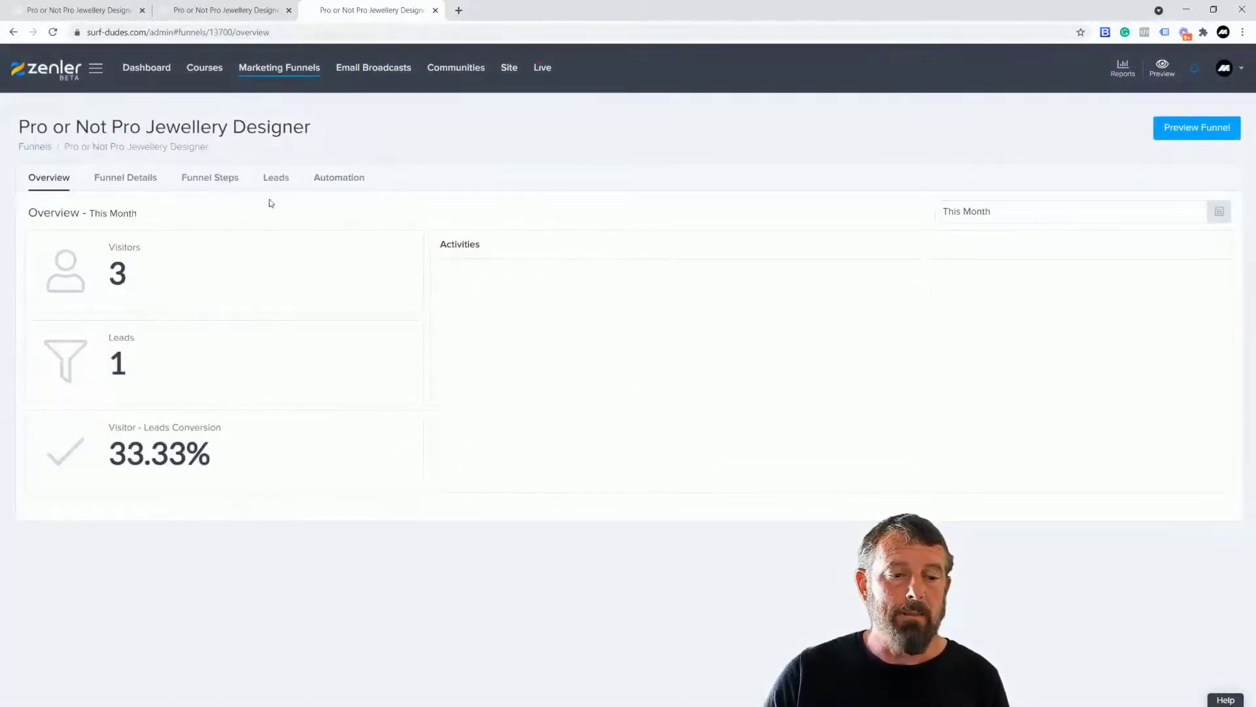
click(223, 179)
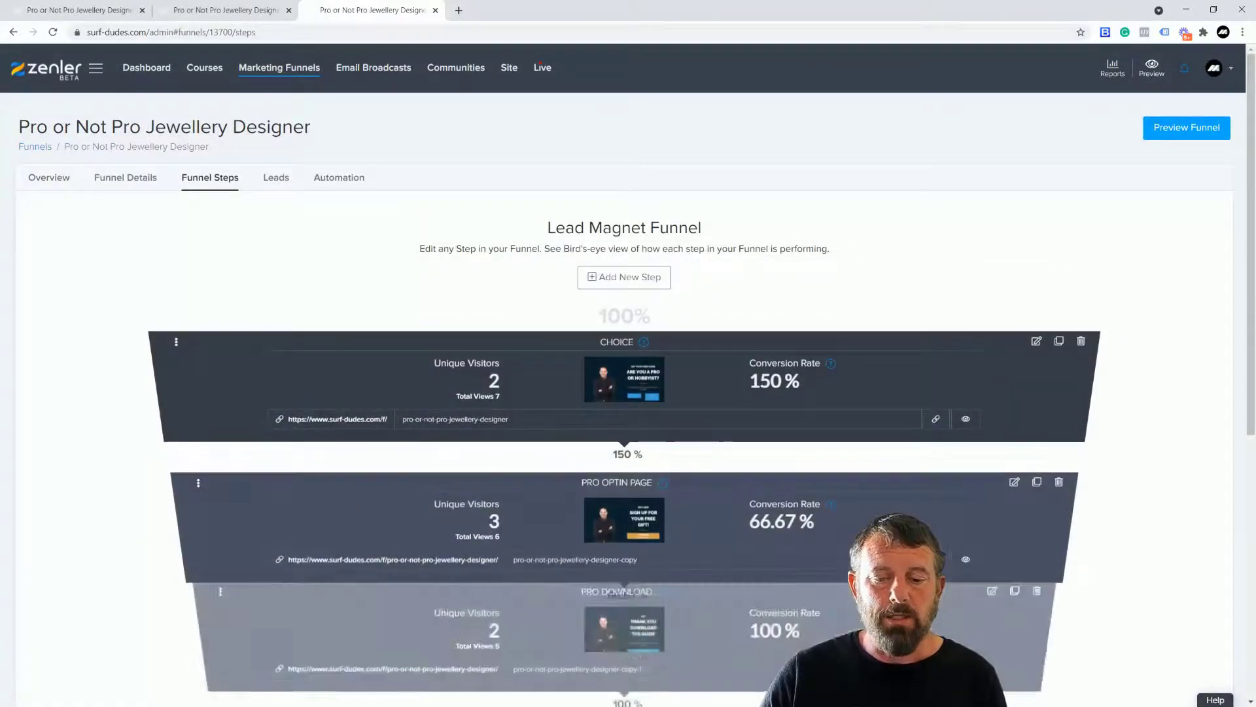
scroll(826, 487, down, 3)
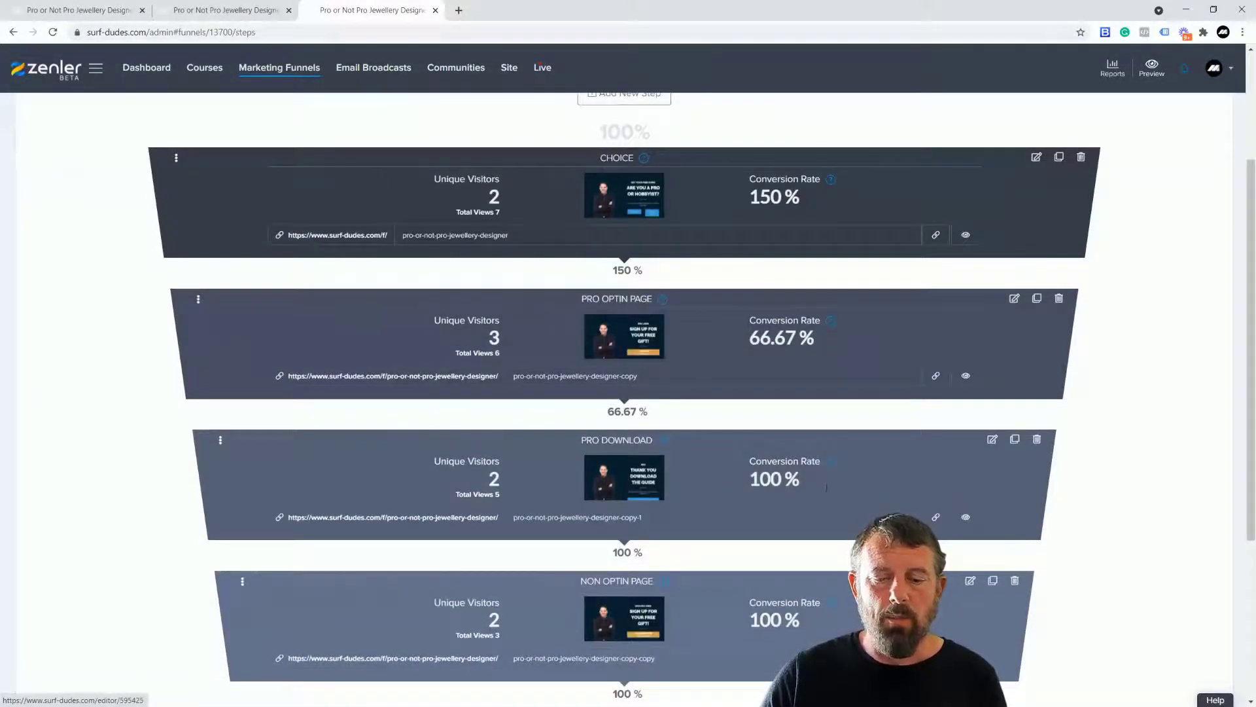
scroll(747, 491, down, 4)
scroll(744, 500, up, 3)
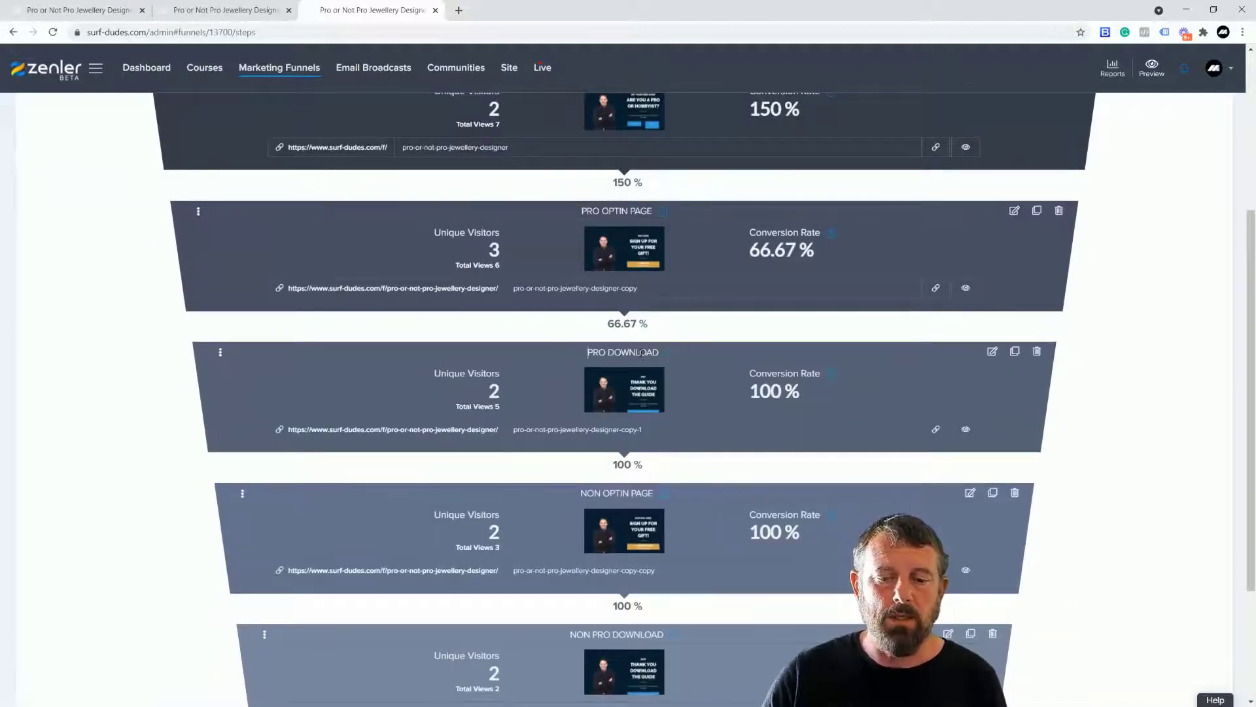
drag(659, 352, 579, 351)
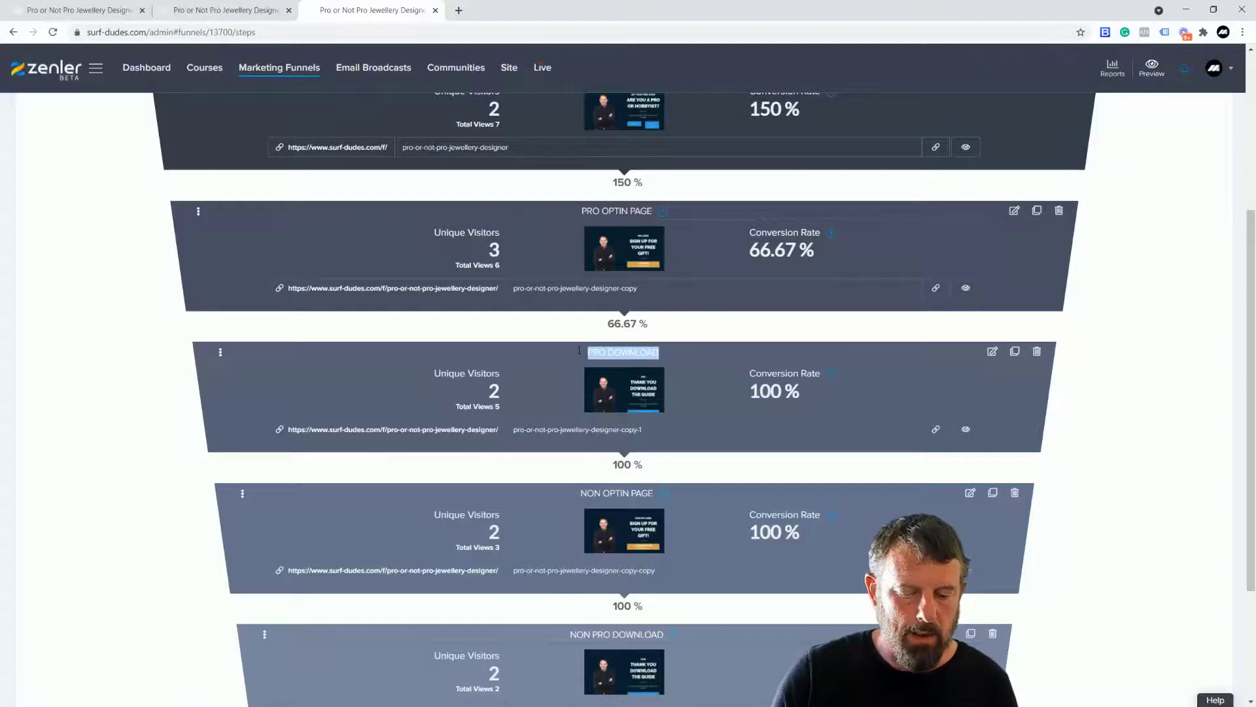
text(THANKYOU)
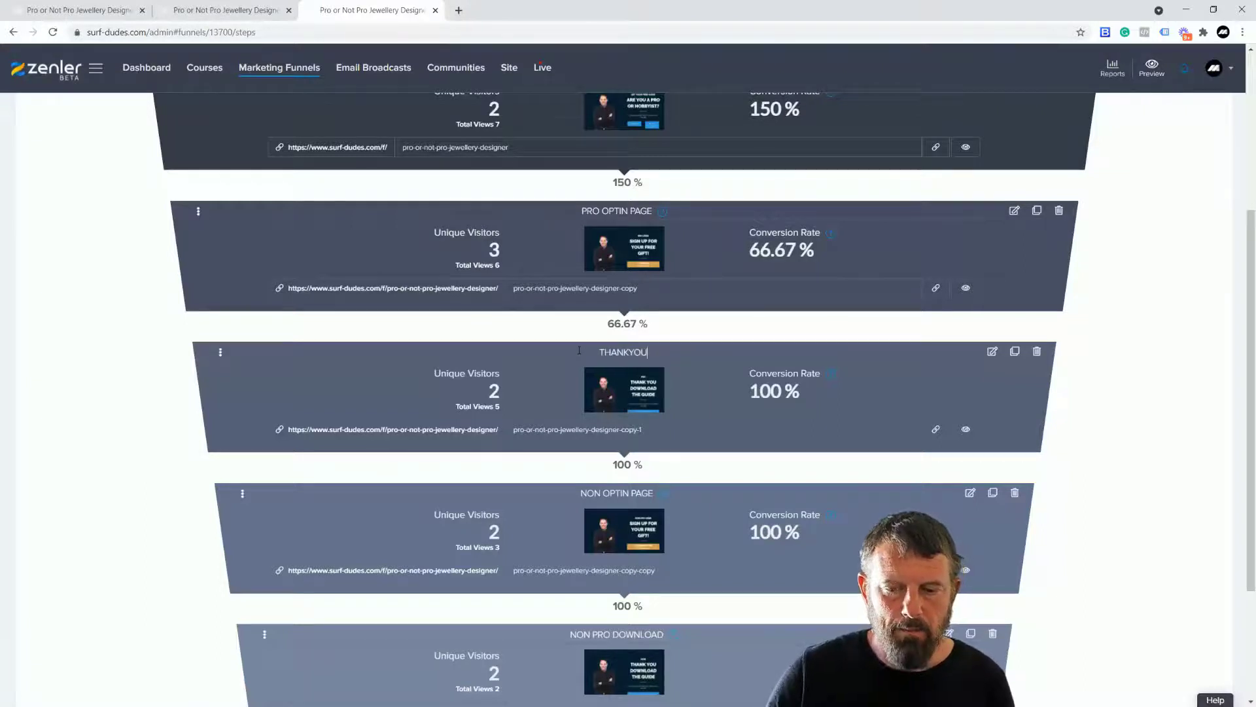
key(ctrl+z)
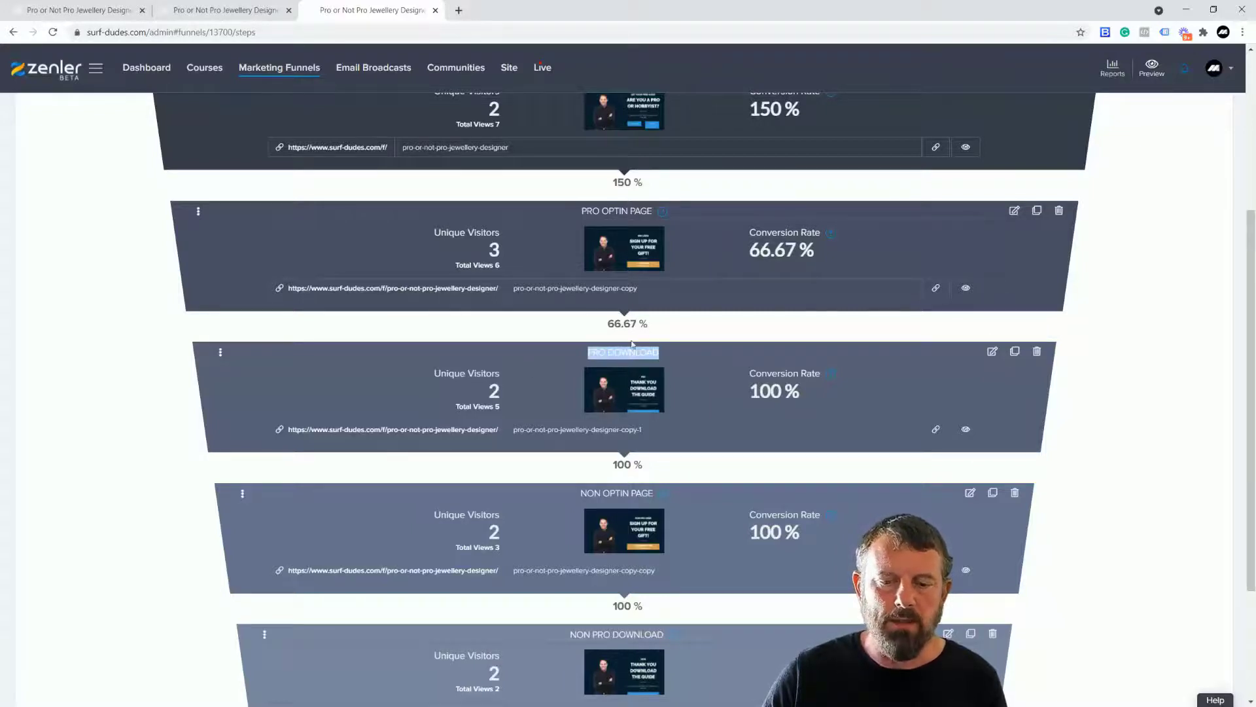
- Clone the PRO DOWNLOAD funnel step and rename the original as PRO THANKYOU
click(1015, 353)
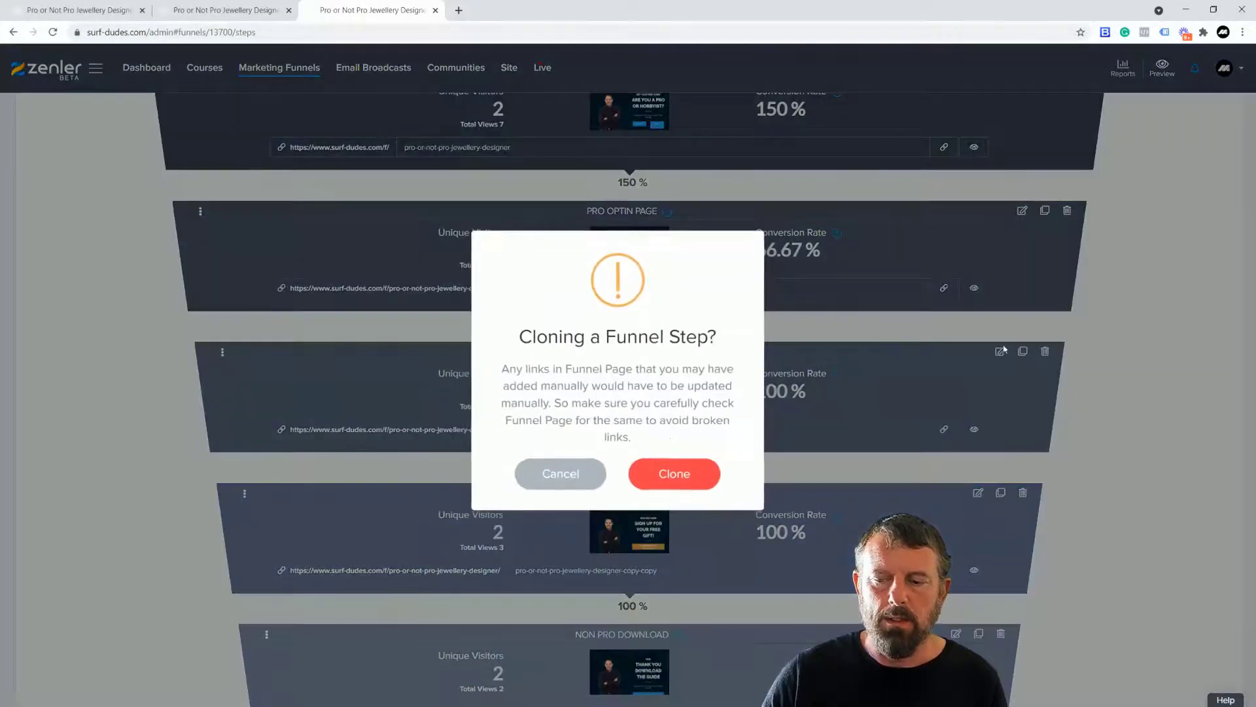
click(659, 485)
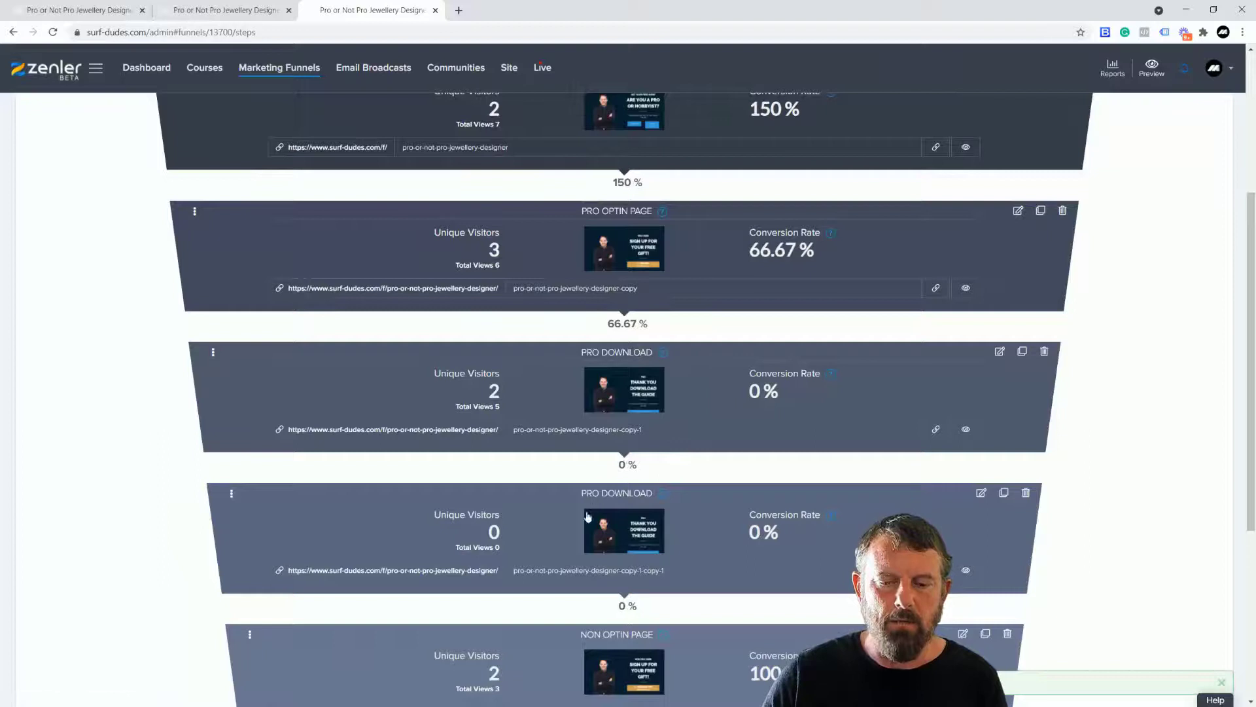
click(630, 352)
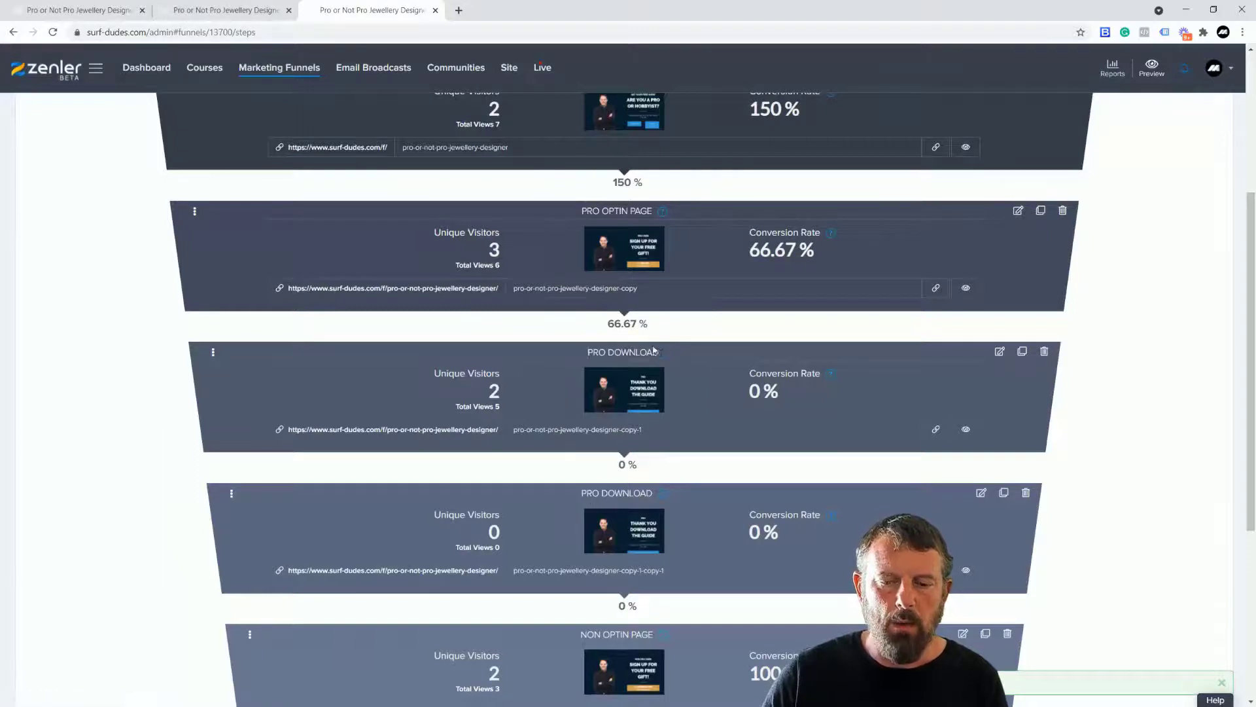
drag(660, 352, 579, 348)
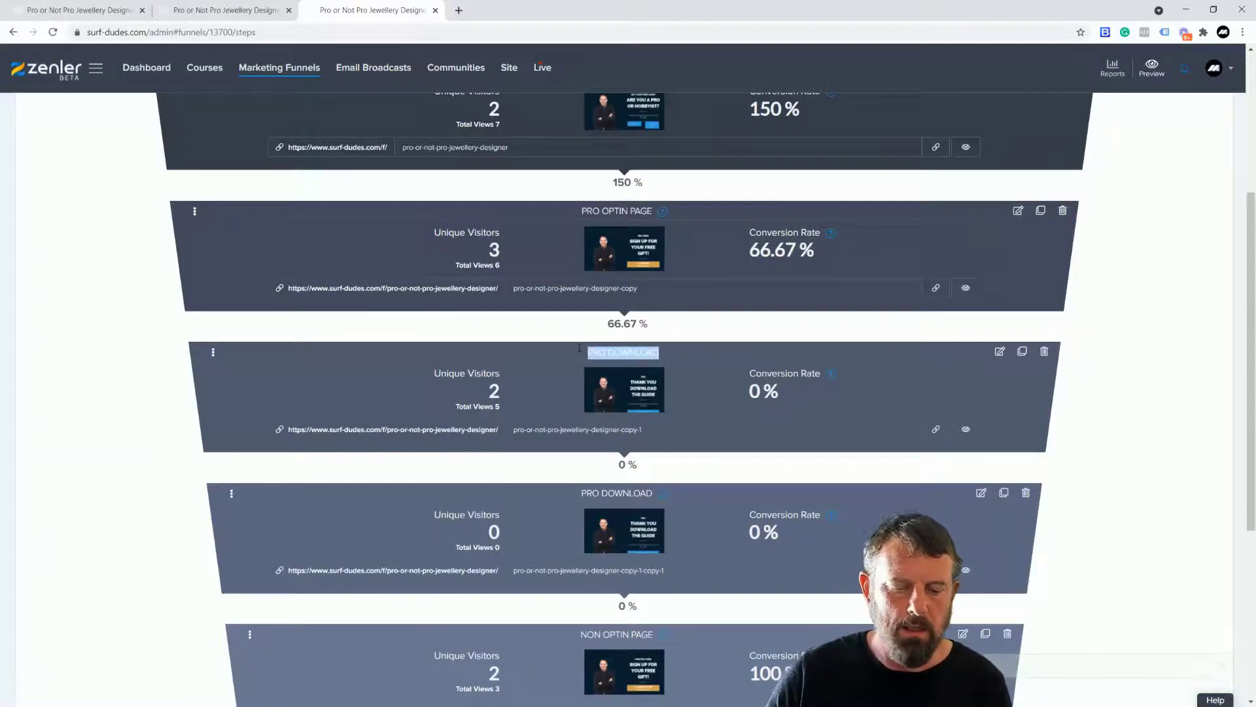
text(PRO THANKYOU)
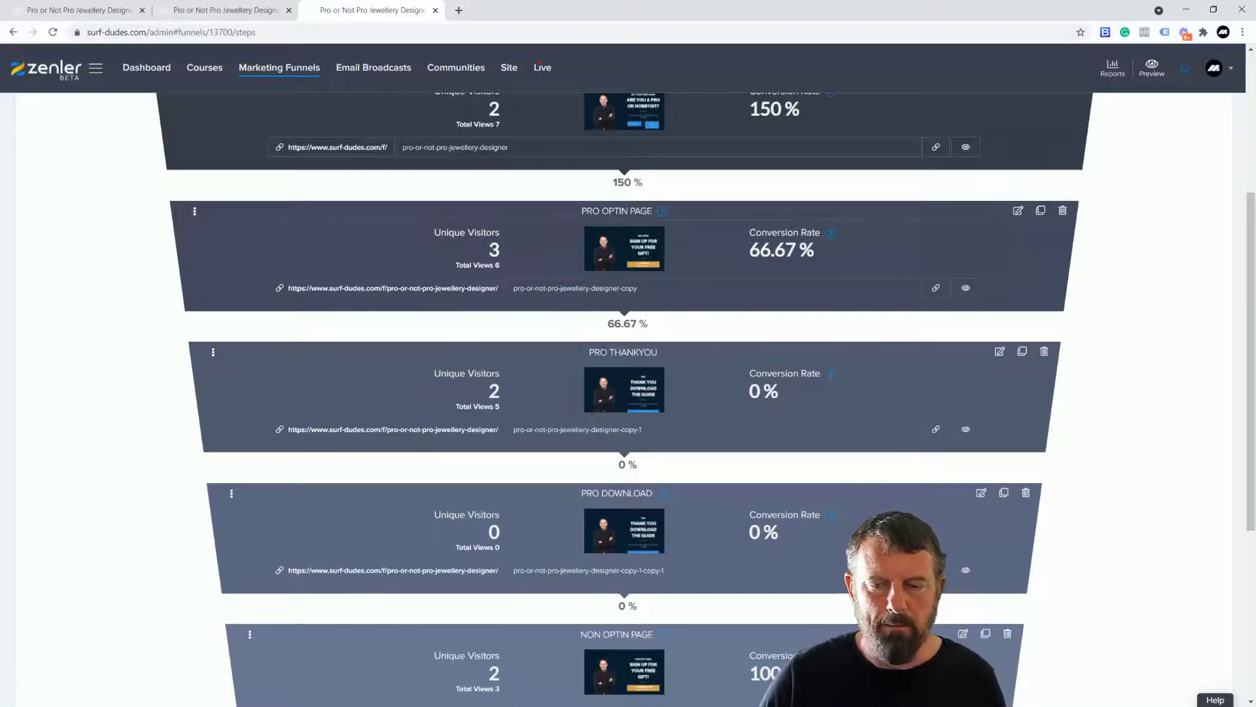
- Open the PRO THANKYOU page for editing and append "IT WILL BE EMAILED TO YOU" to its main heading
click(1000, 352)
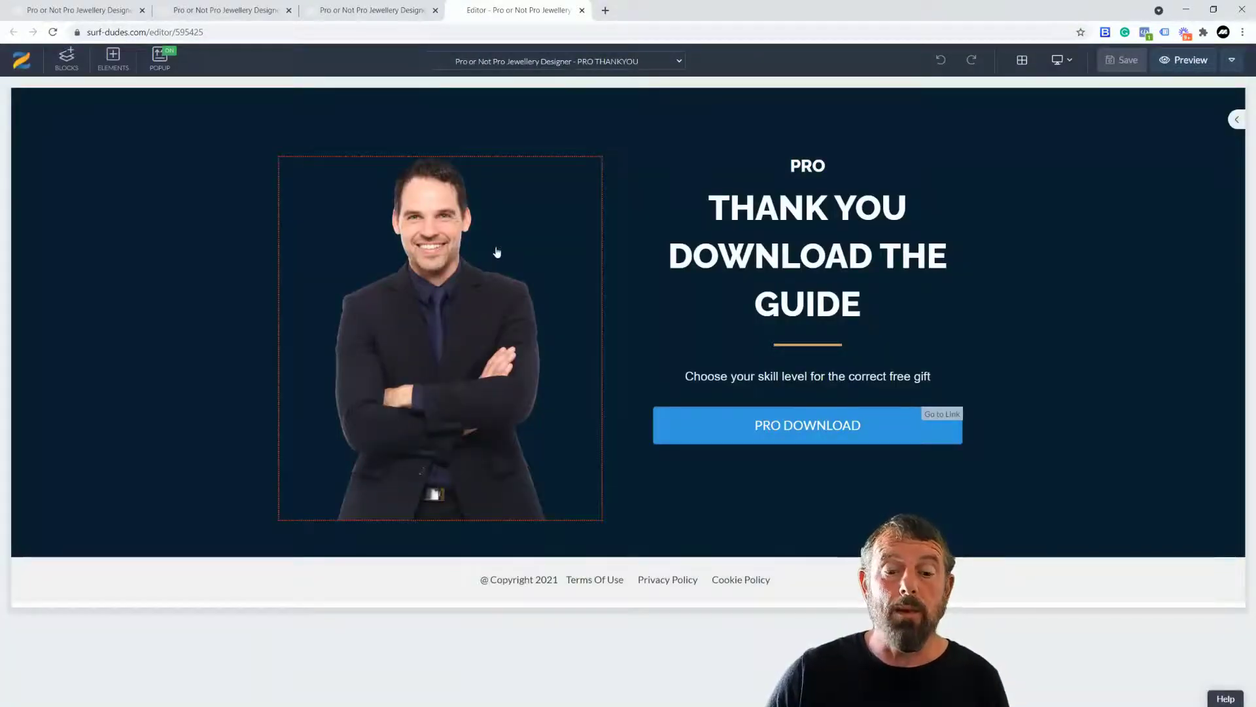
click(811, 267)
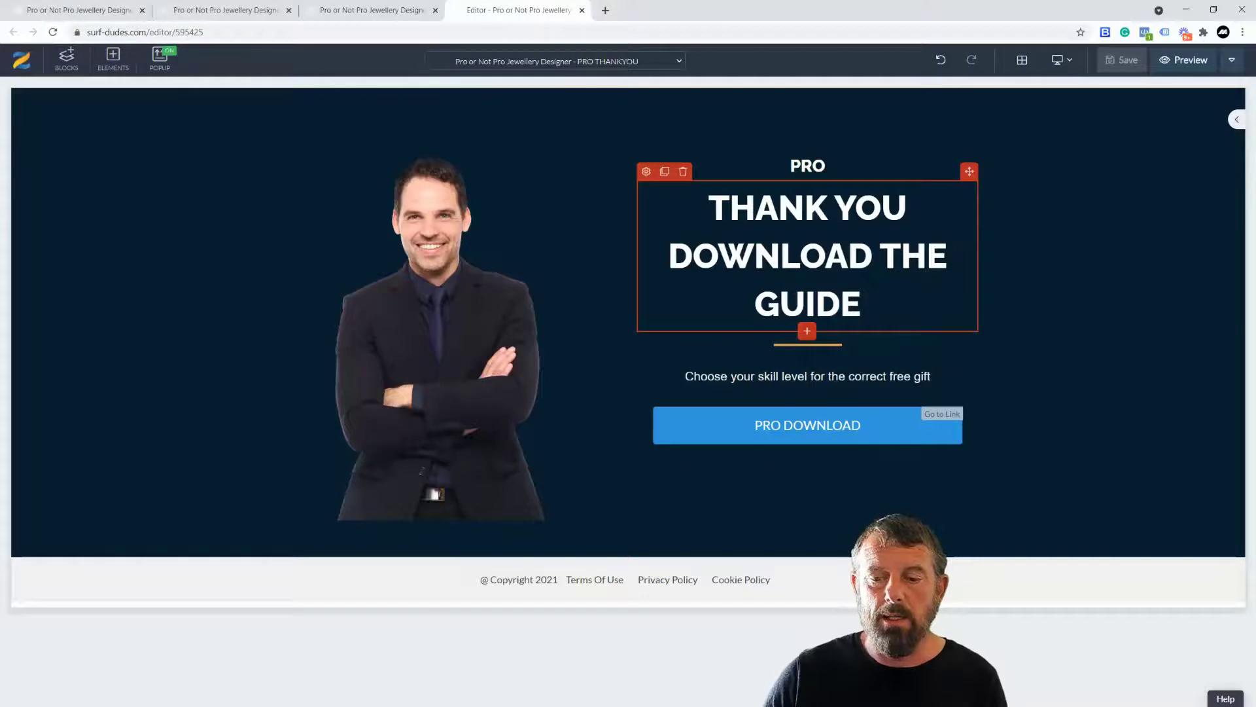
text(IT WILL BE EMAILED TO YOU)
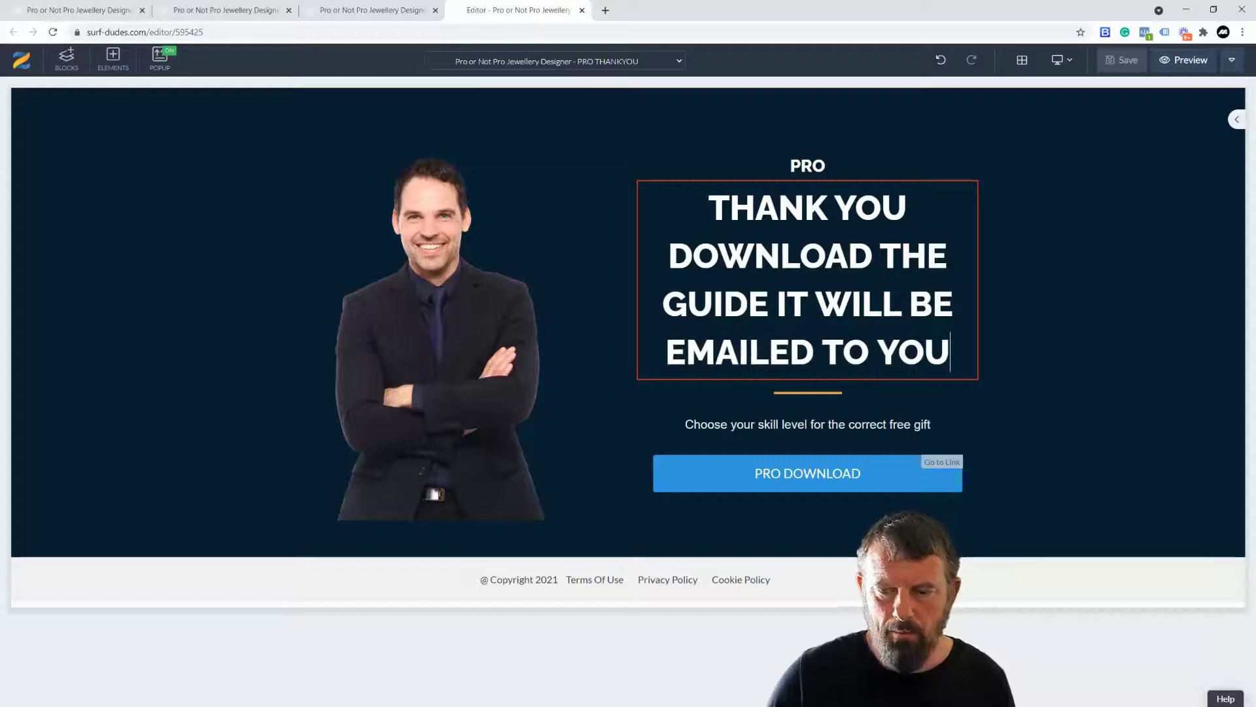
- Delete the PRO DOWNLOAD button and the skill-level text from the PRO THANKYOU page, then save the page and close its editor
click(695, 476)
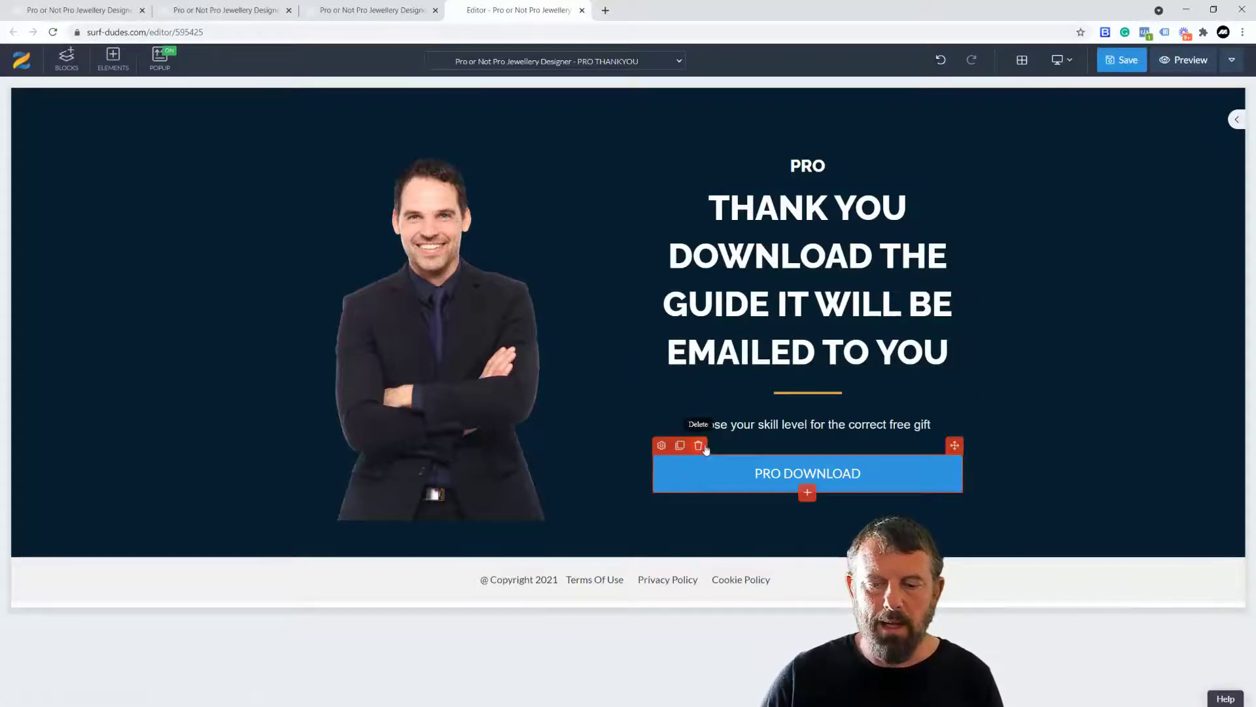
click(699, 445)
click(652, 194)
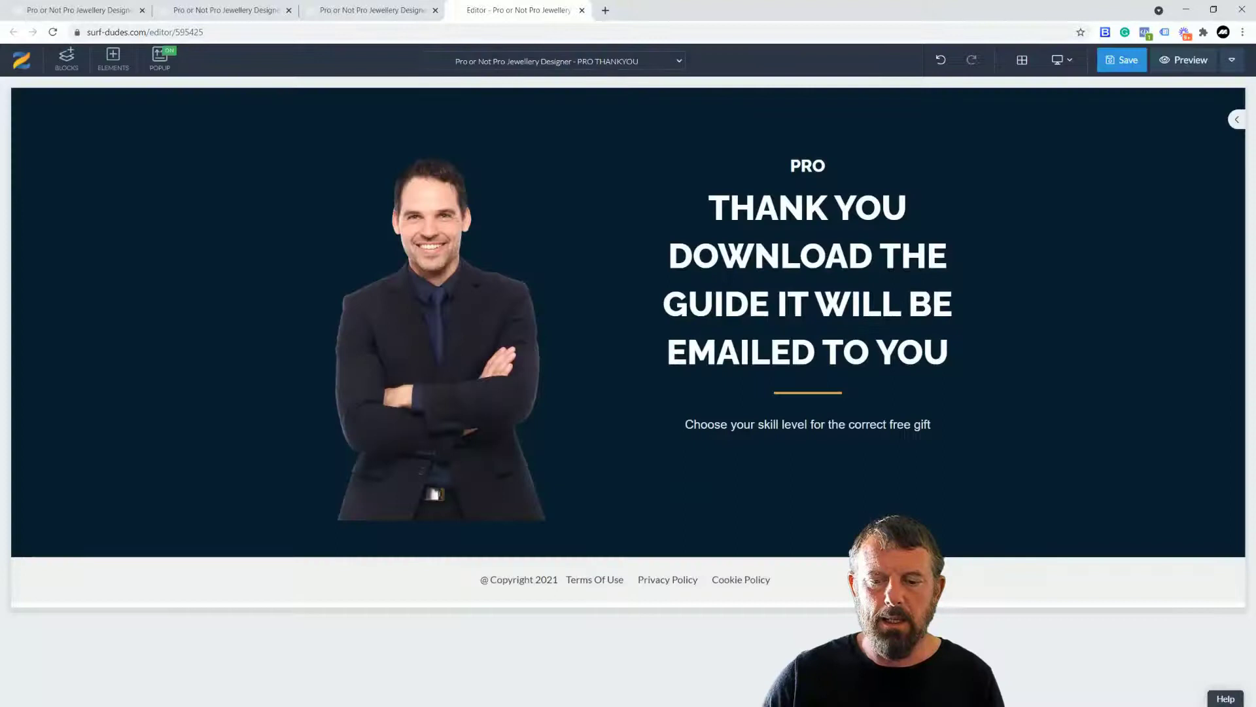
click(712, 425)
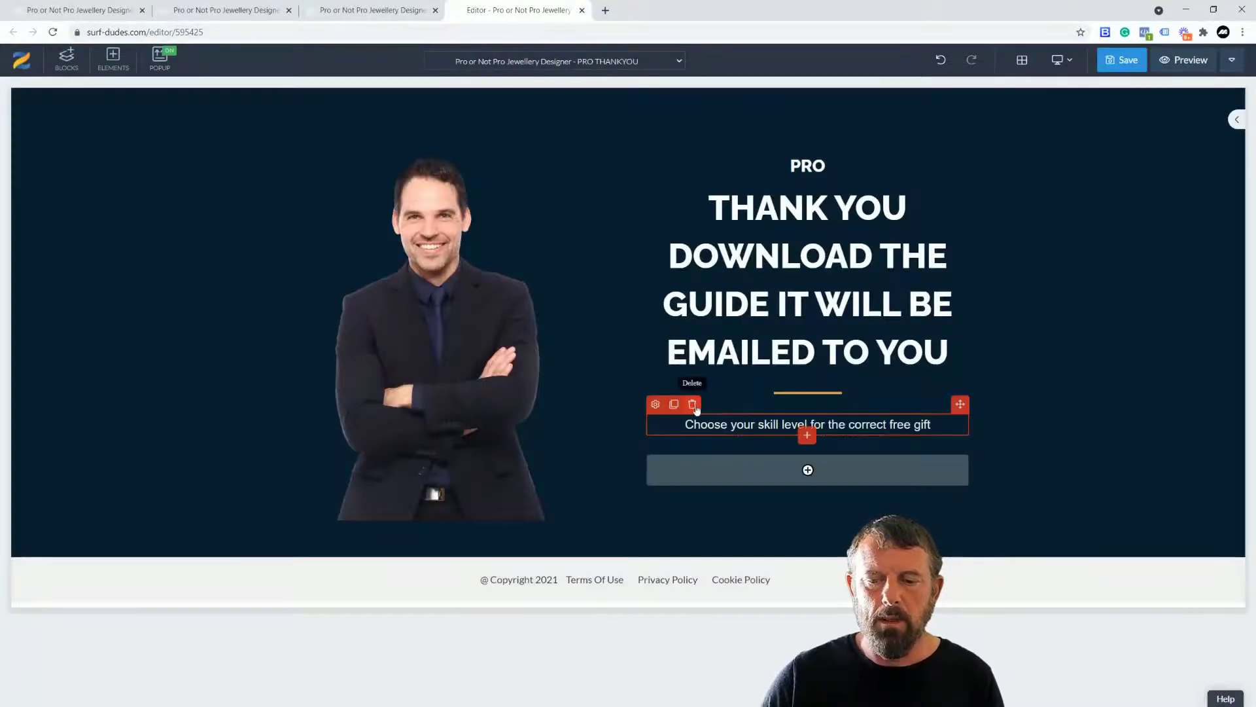
click(695, 407)
click(652, 193)
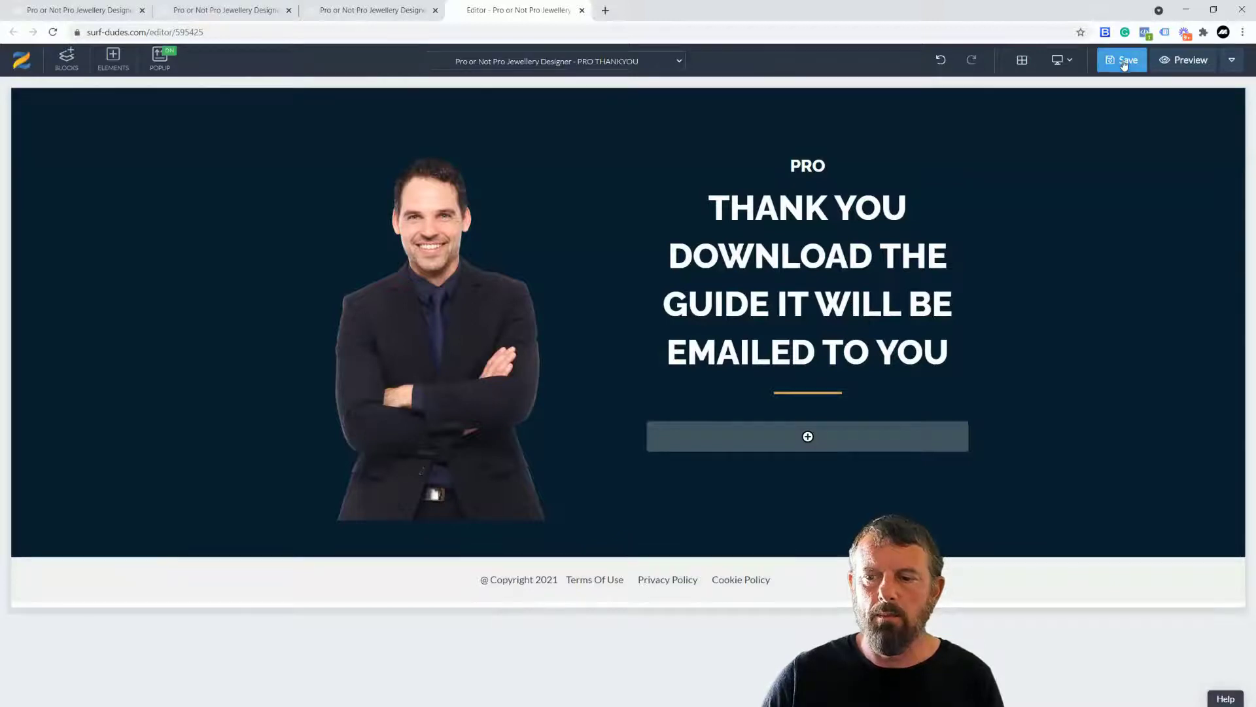
key(ctrl+s)
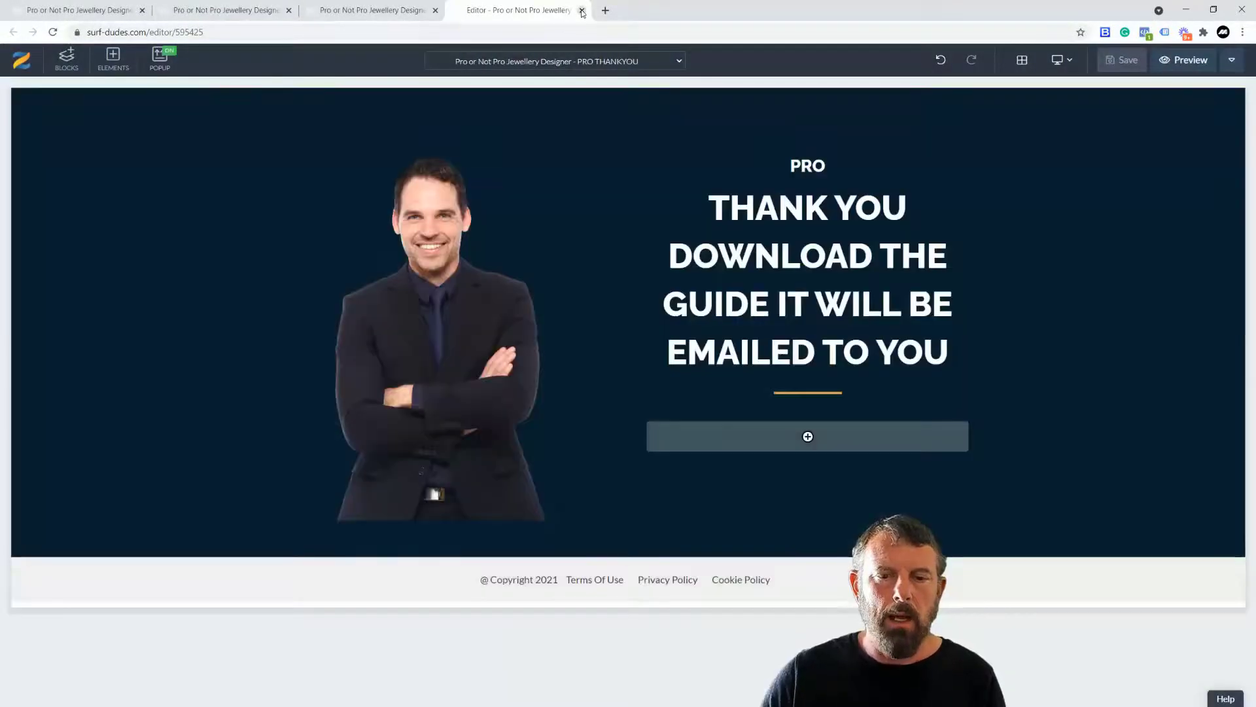
click(582, 11)
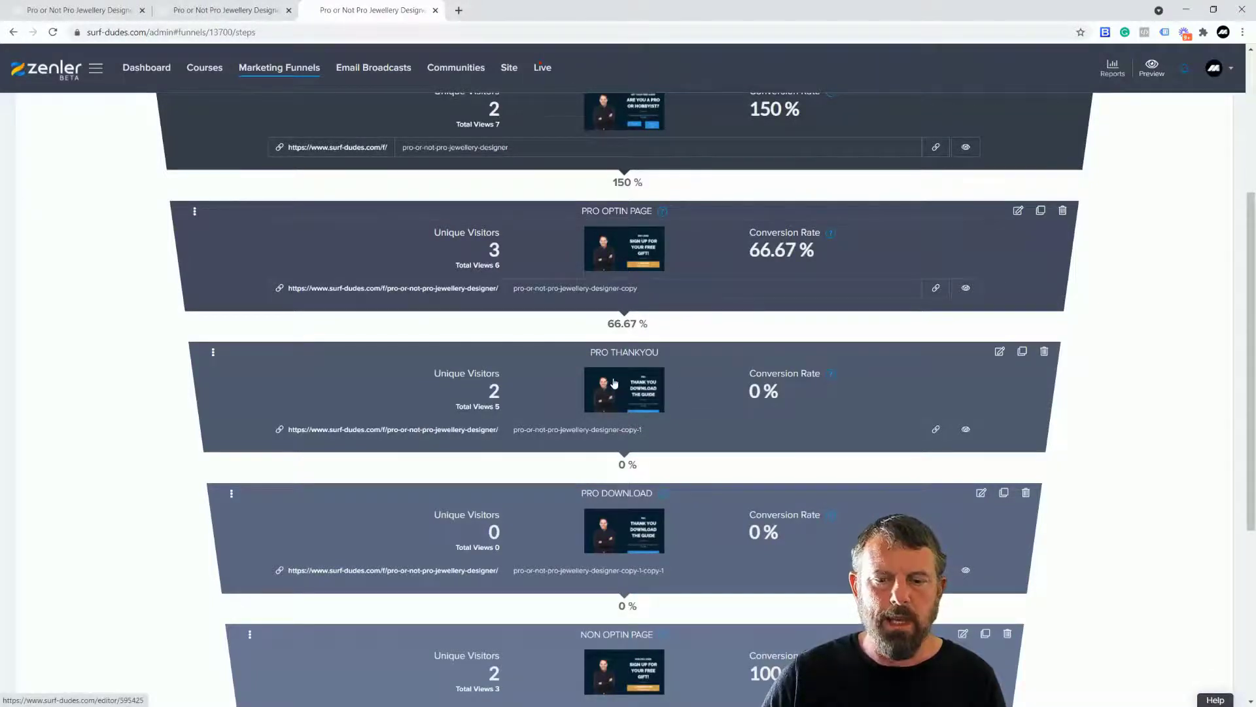
- Preview the live PRO THANKYOU page and return to the funnel steps
scroll(721, 385, up, 2)
scroll(619, 341, down, 3)
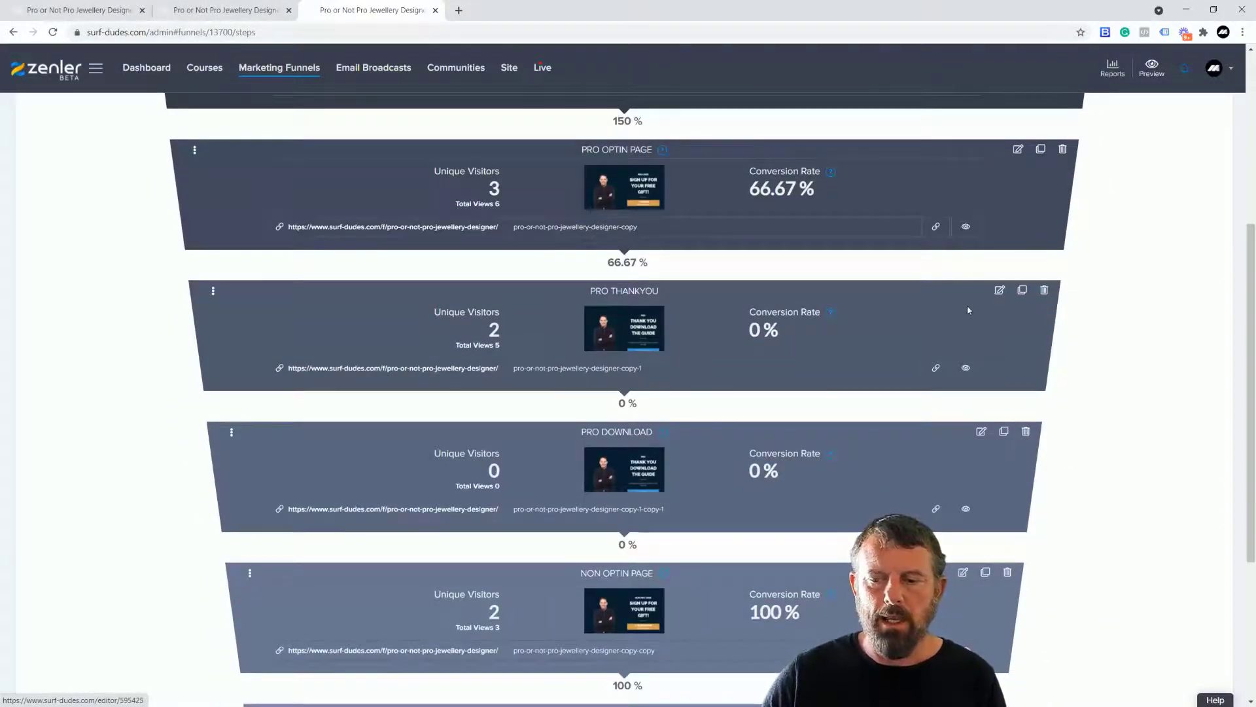
click(966, 368)
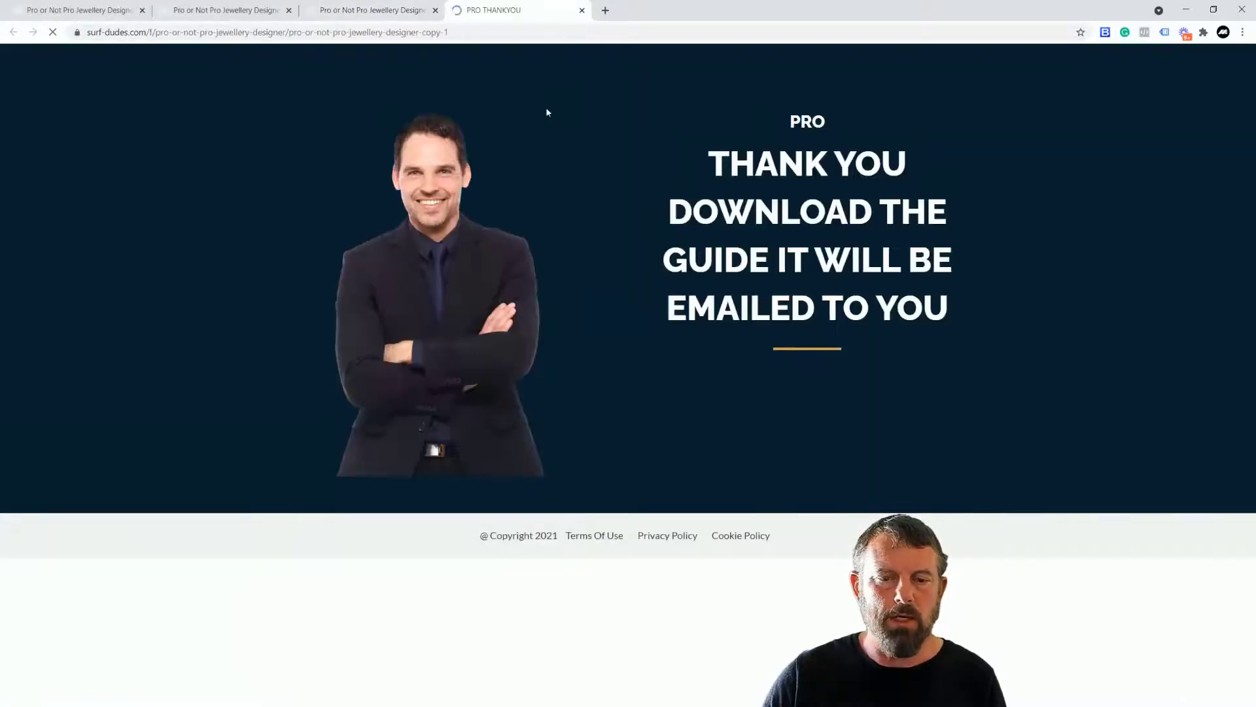
click(582, 10)
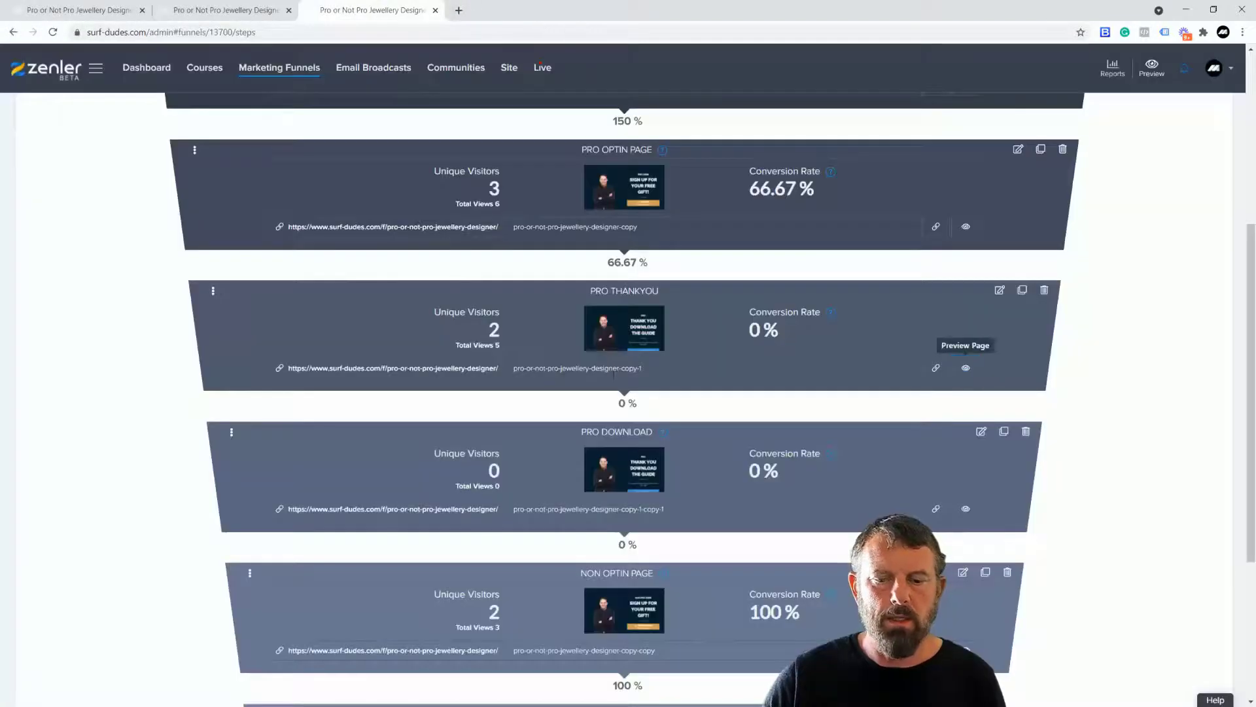
- Clone the PRO THANKYOU step, move the copy between NON OPTIN PAGE and NON PRO DOWNLOAD, and rename it NON PRO THANKYOU
click(1022, 290)
click(693, 490)
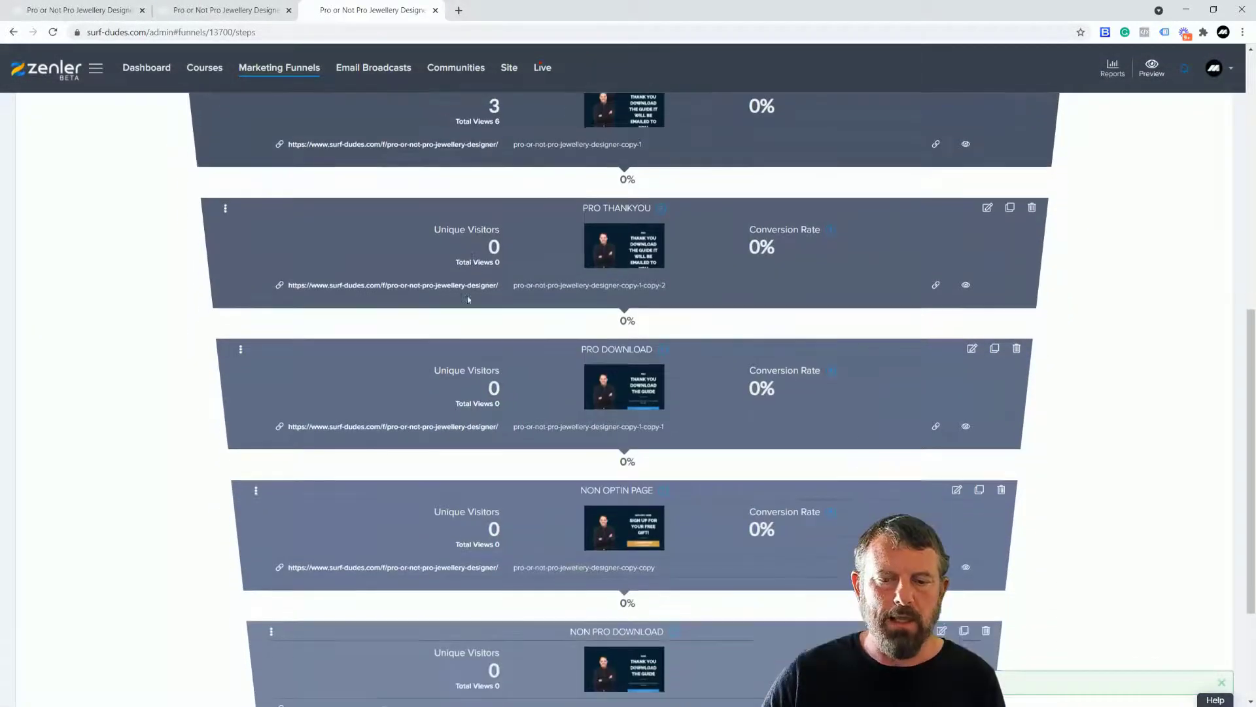
drag(226, 199, 653, 480)
click(674, 465)
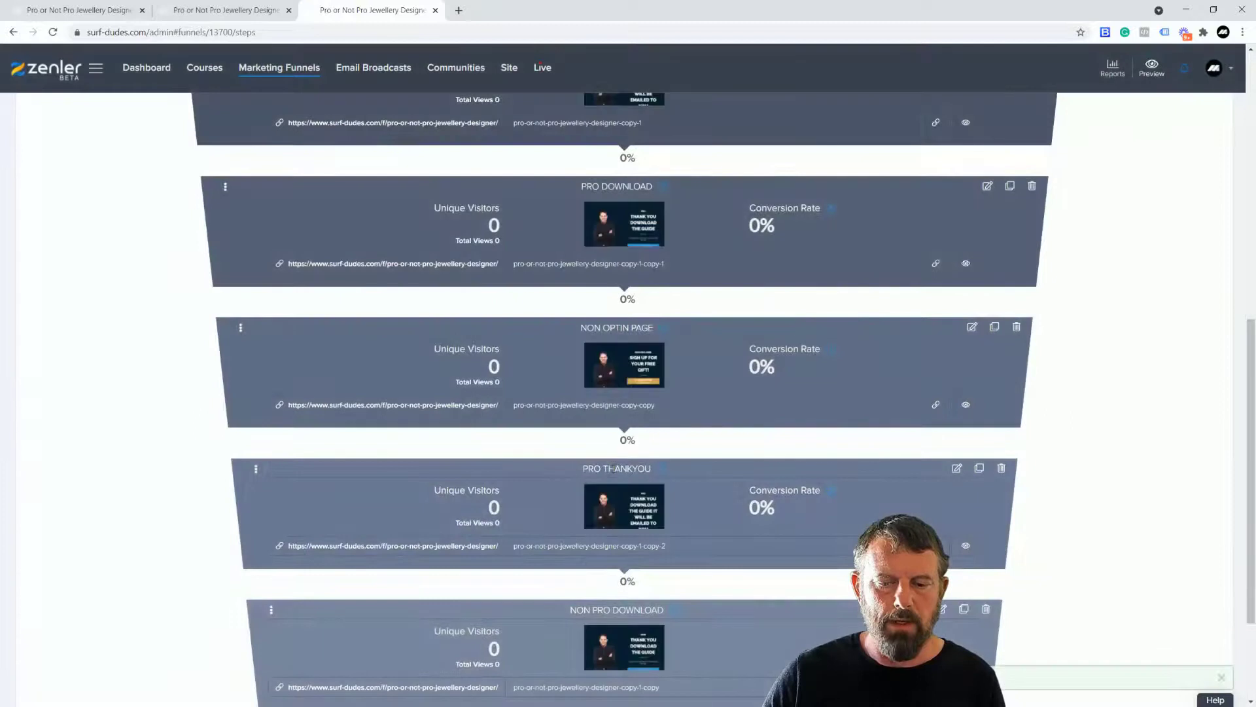
text(NON)
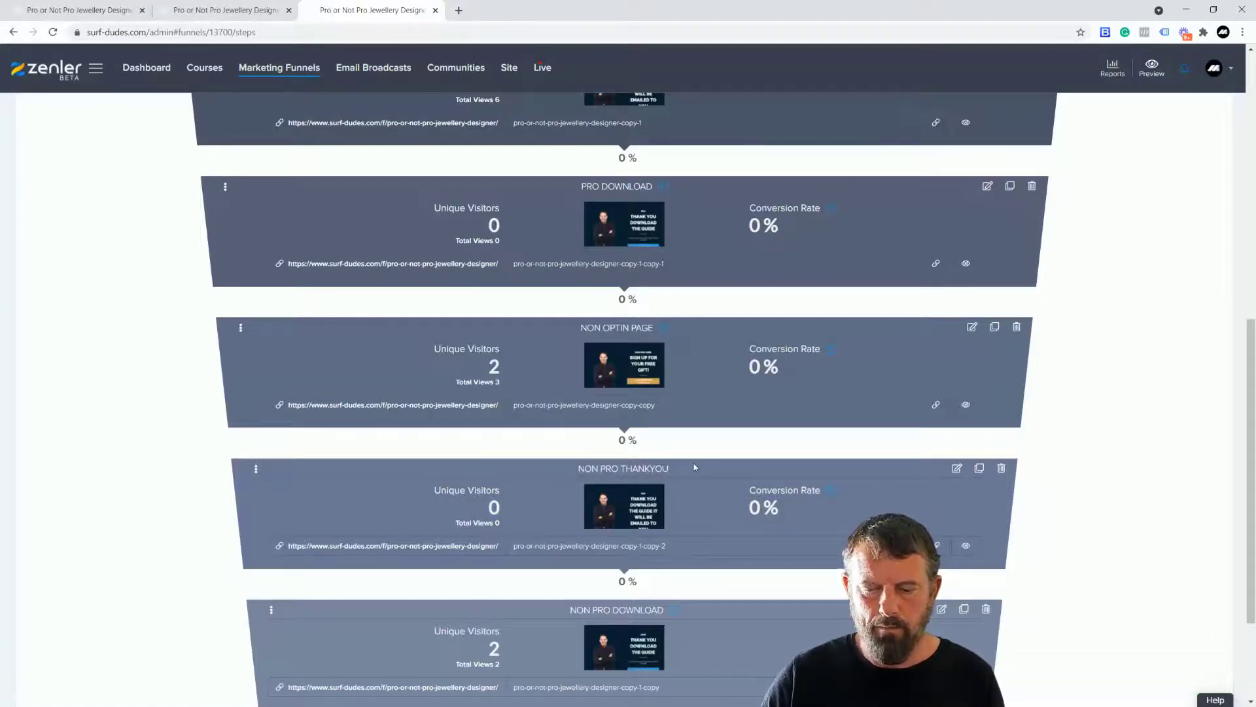
key(Return)
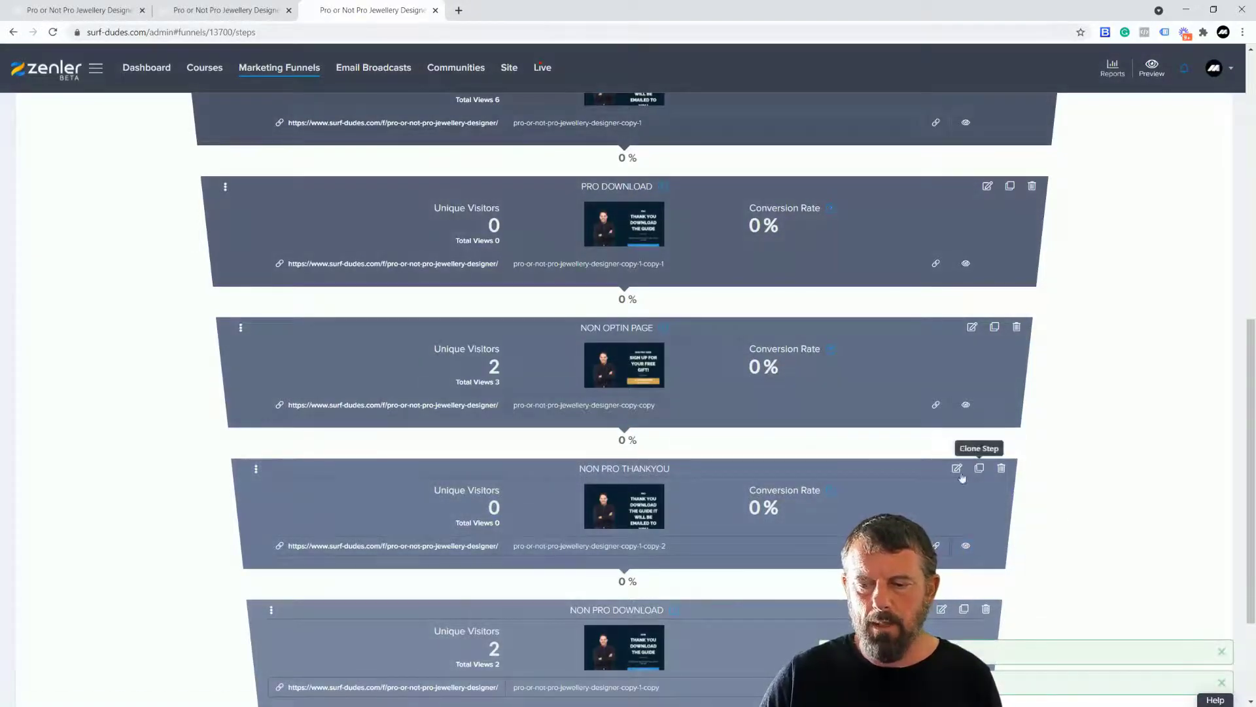
- Change the small heading on the NON PRO THANKYOU page to NON PRO, save the page, and close its editor
click(956, 468)
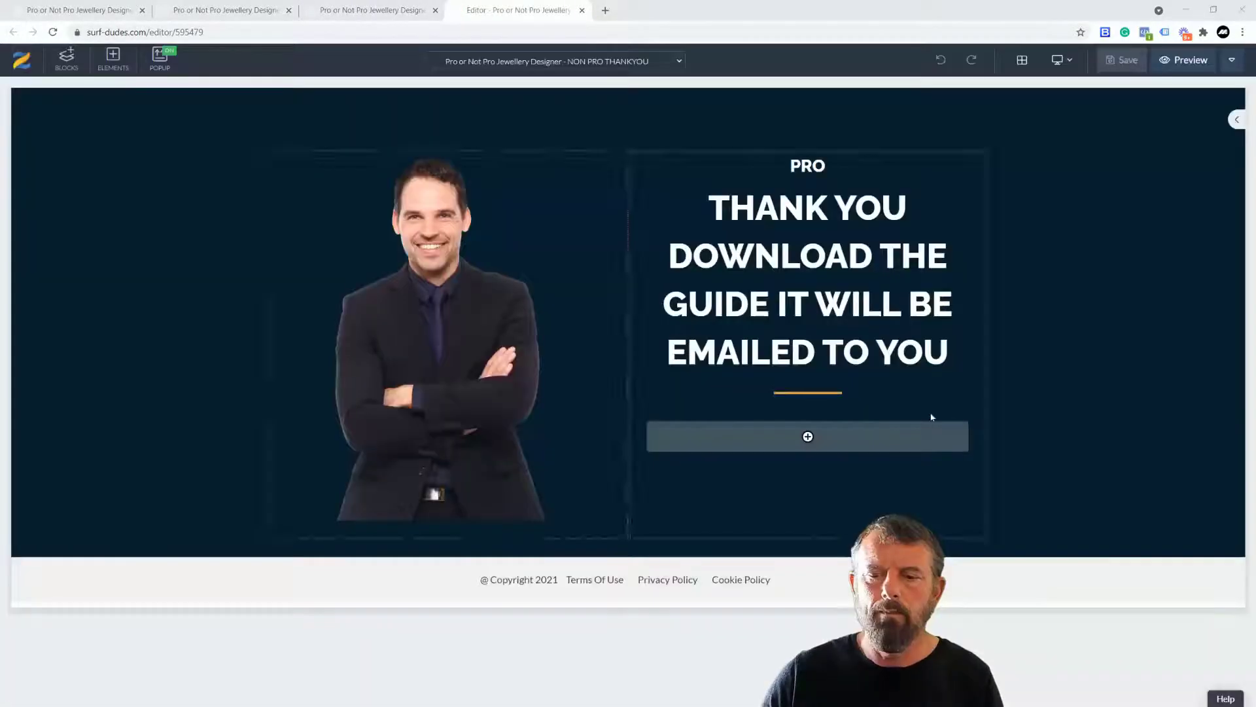
click(795, 167)
click(793, 165)
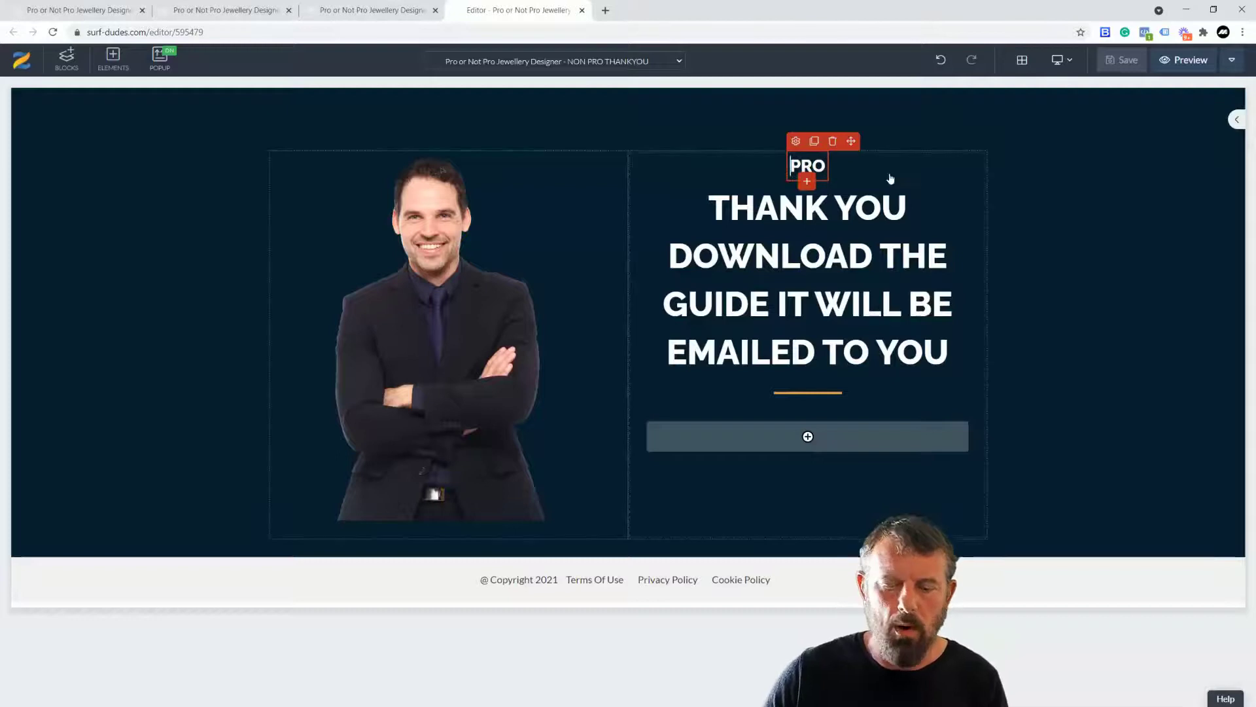
text(NON)
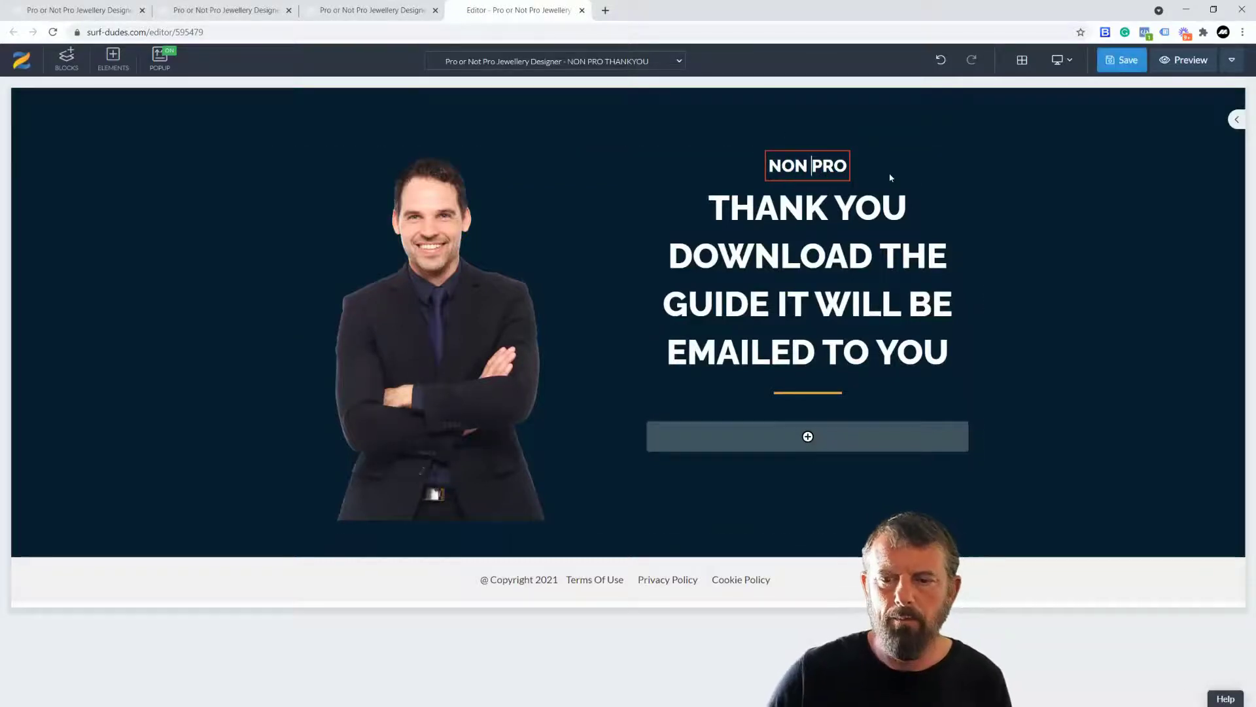
key(ctrl+s)
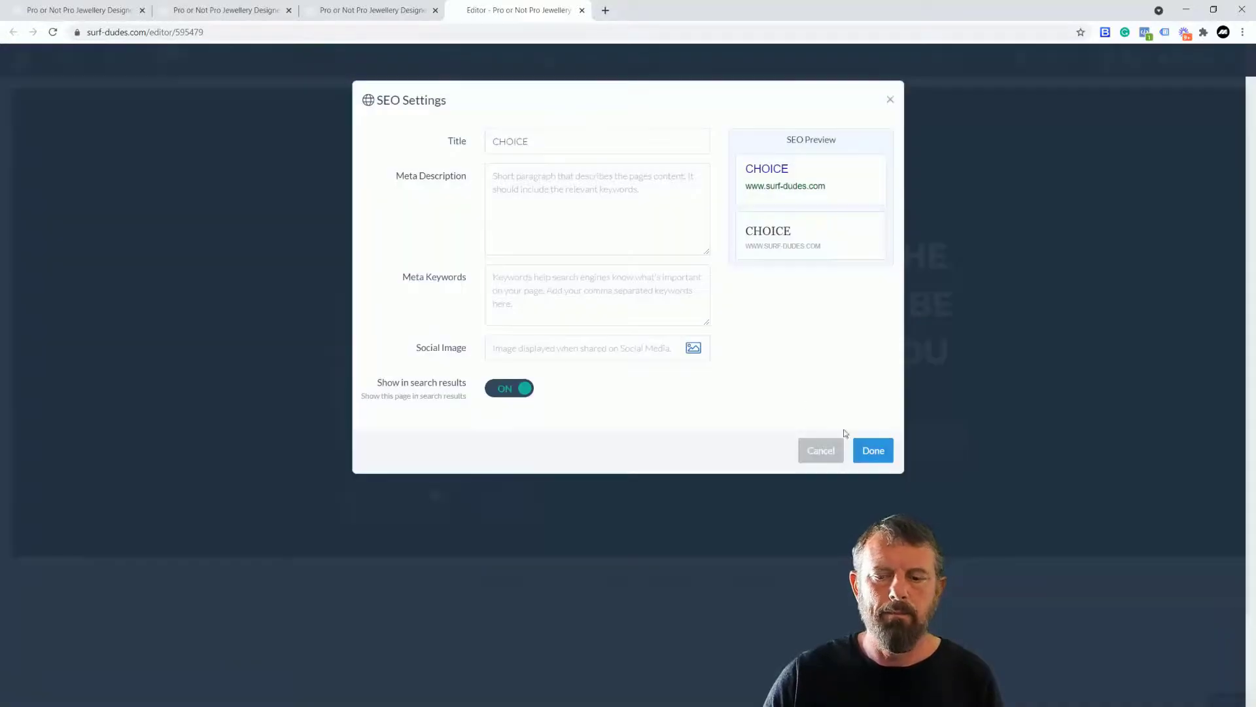
click(872, 450)
click(581, 11)
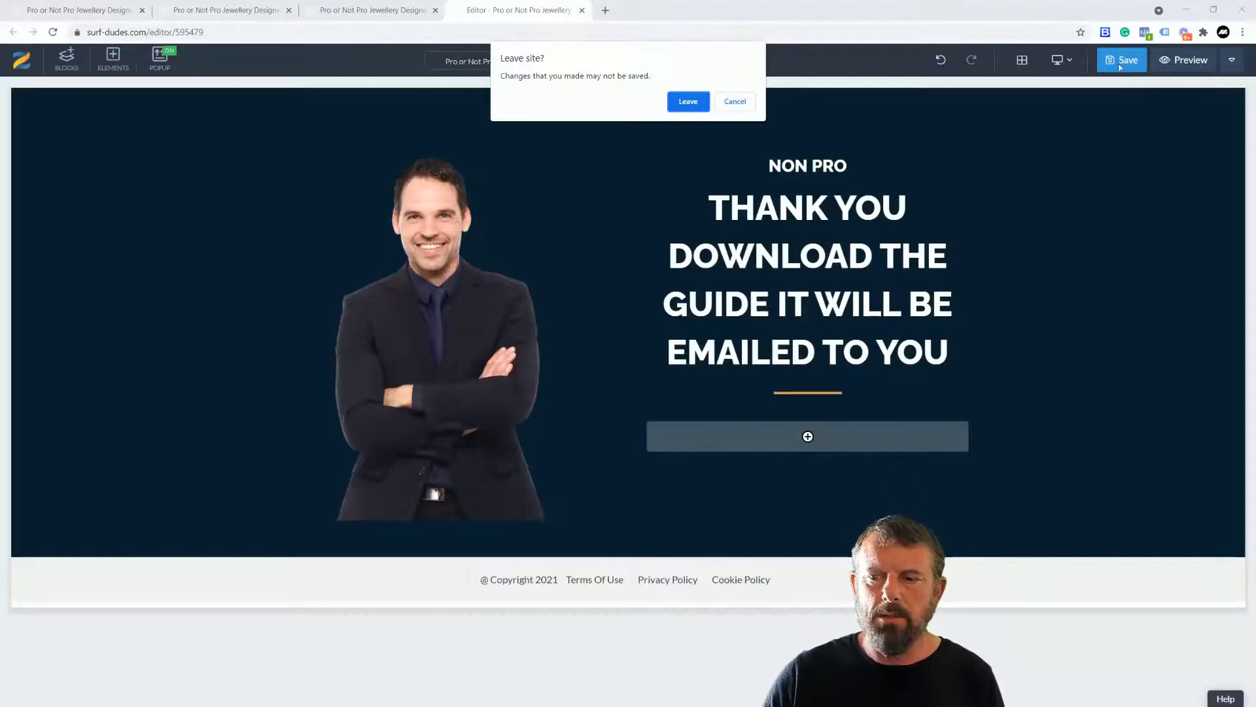
click(734, 101)
click(1118, 62)
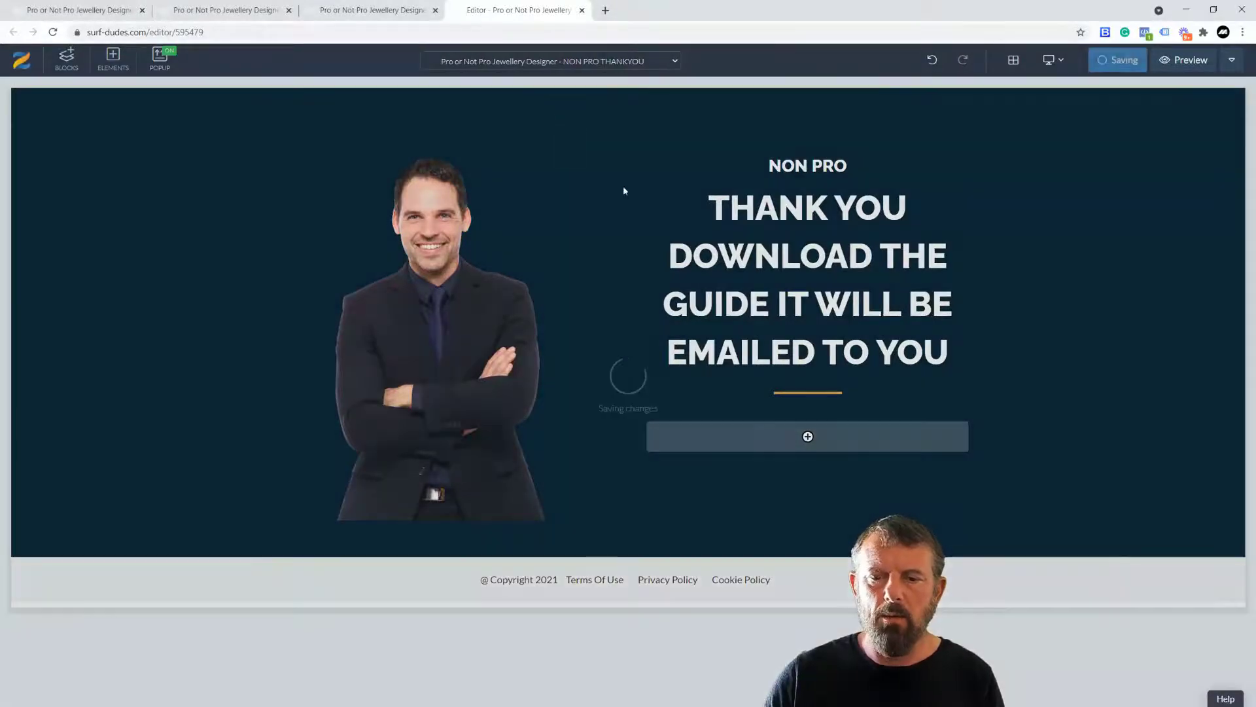
click(582, 11)
- Close the outdated duplicate funnel tab and review the order of the steps in the updated funnel
click(436, 10)
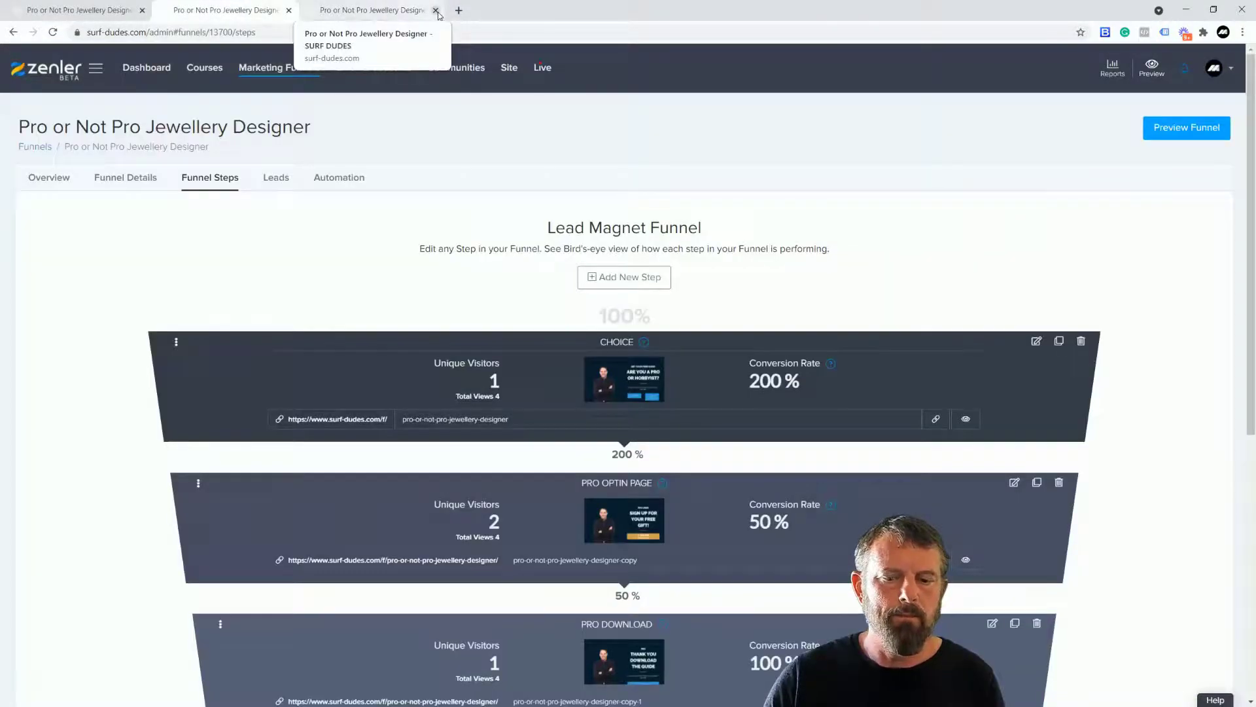
scroll(481, 127, down, 4)
scroll(353, 122, up, 4)
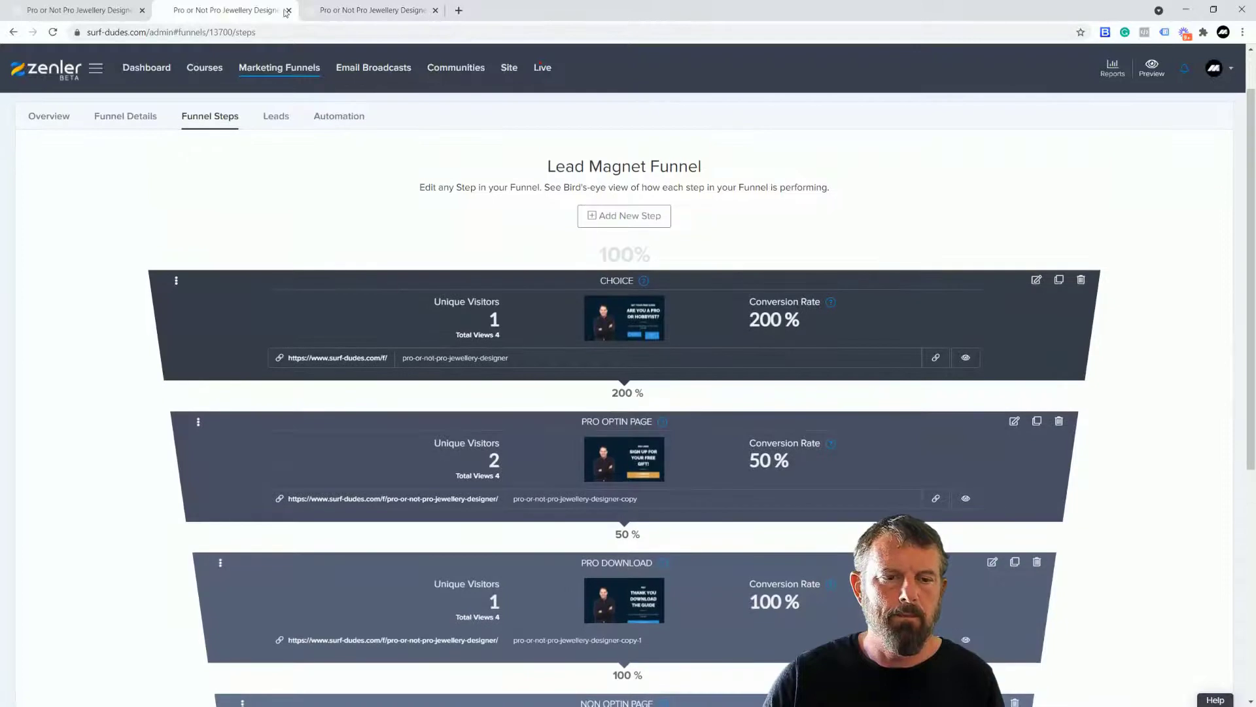
click(288, 11)
scroll(532, 269, up, 1)
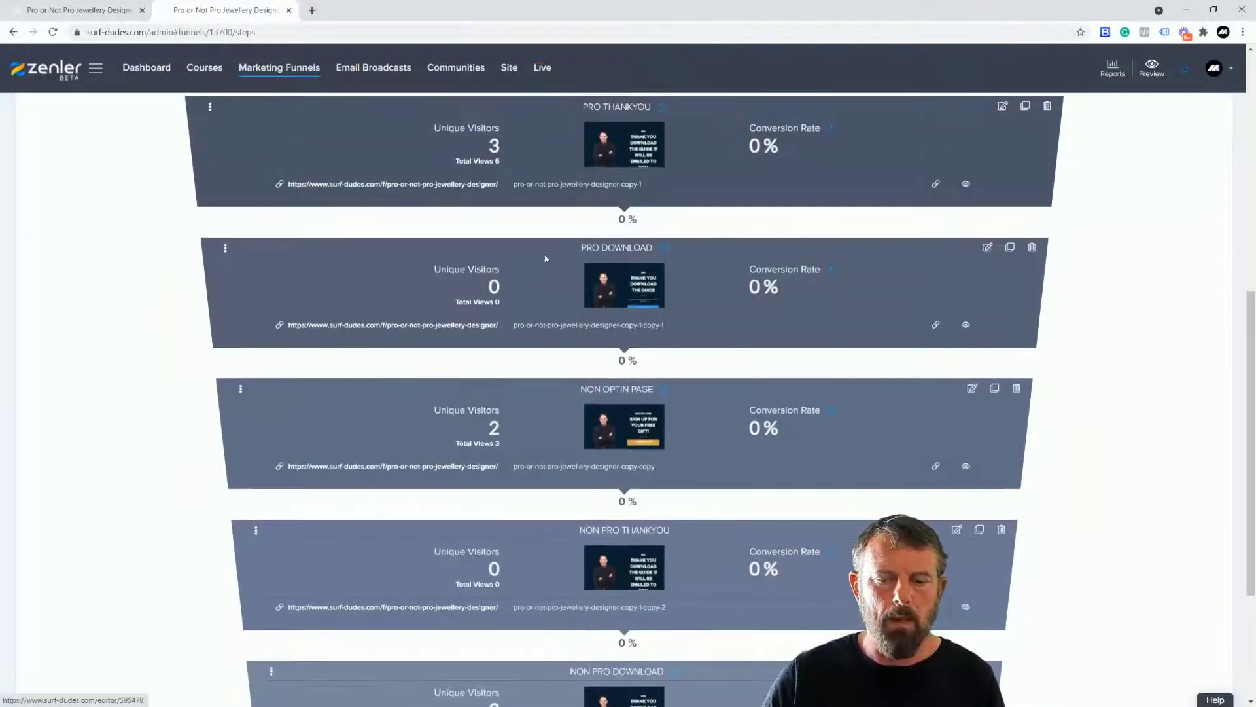
scroll(579, 415, up, 1)
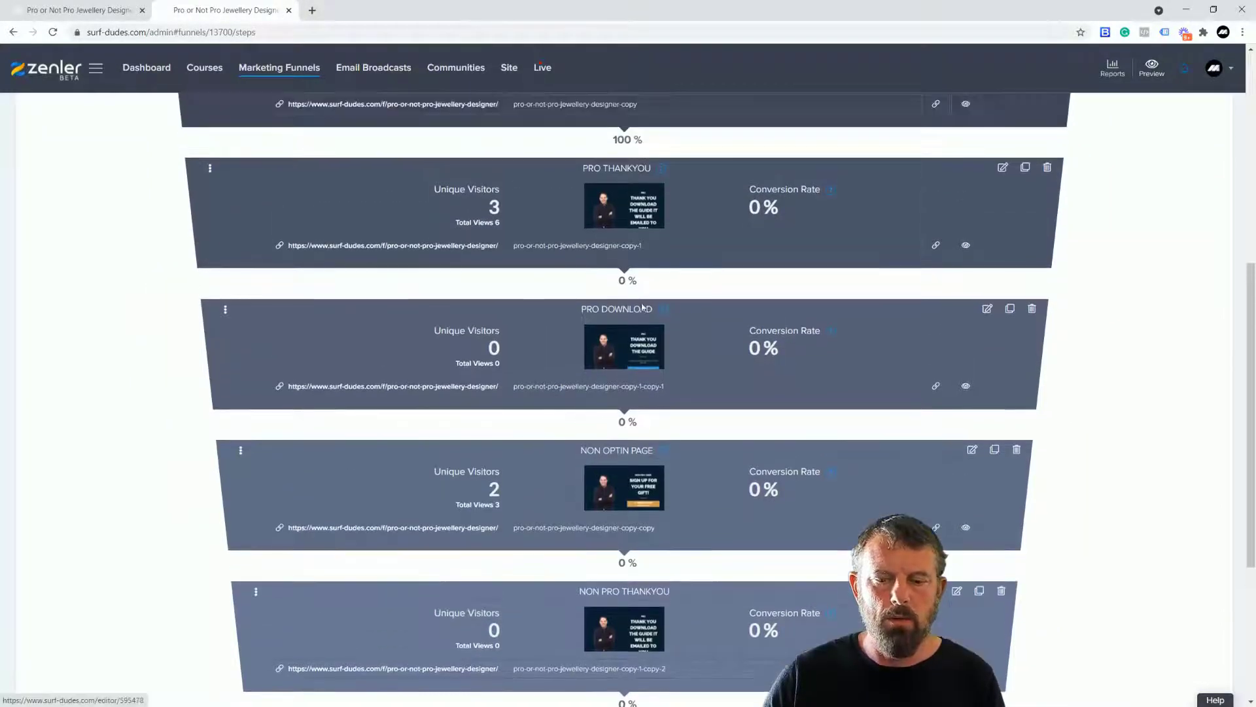
scroll(621, 212, up, 5)
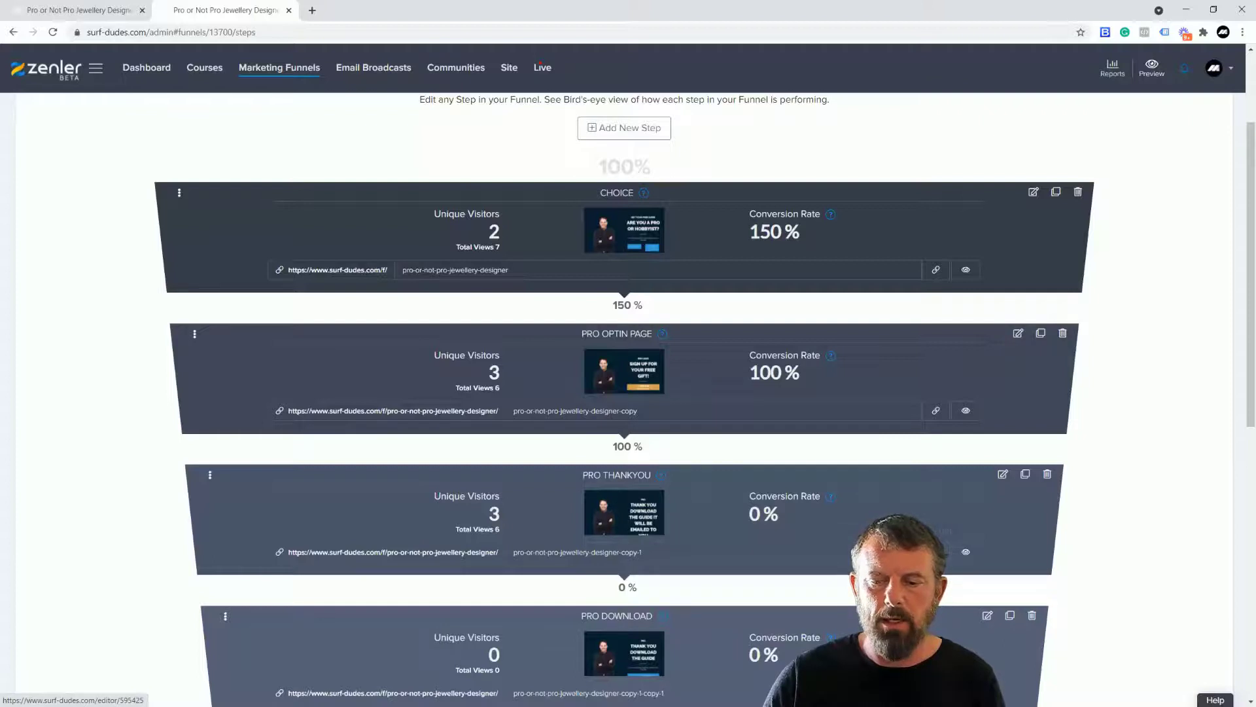
- Make sure the PRO Optin Page popup's submit button links to the thank-you address ending in copy-1, save the page, and close its editor
click(1018, 333)
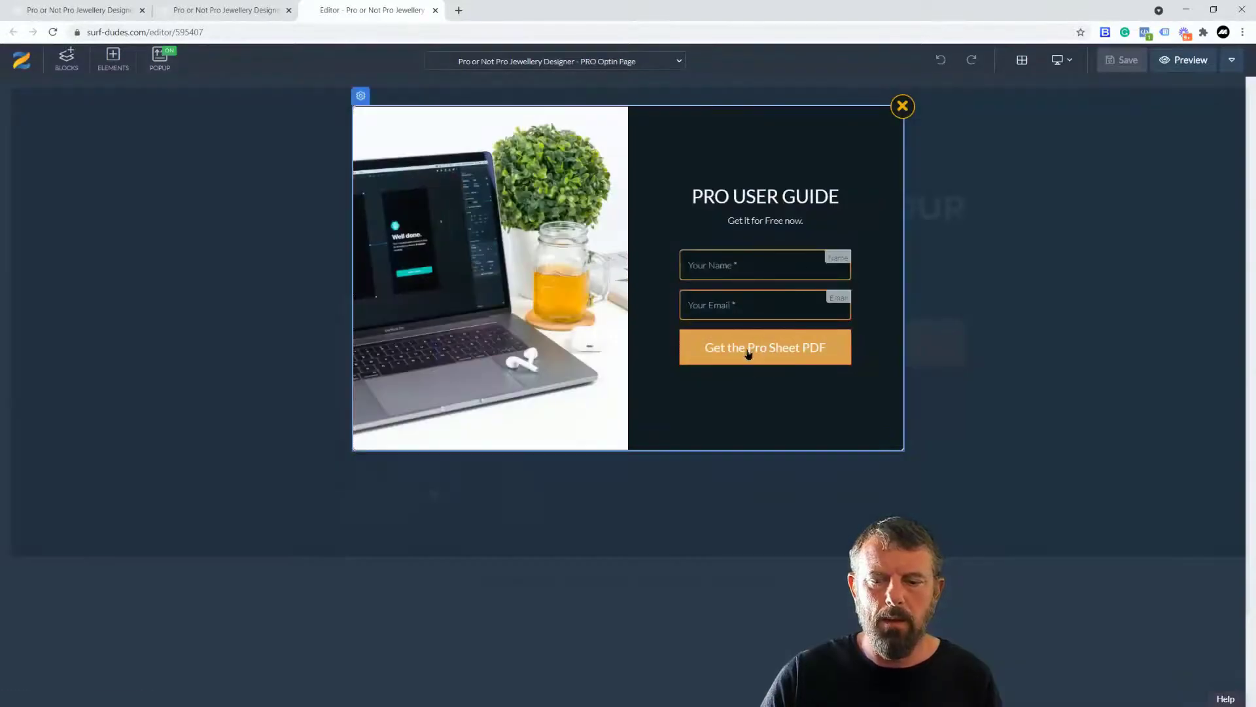
click(690, 321)
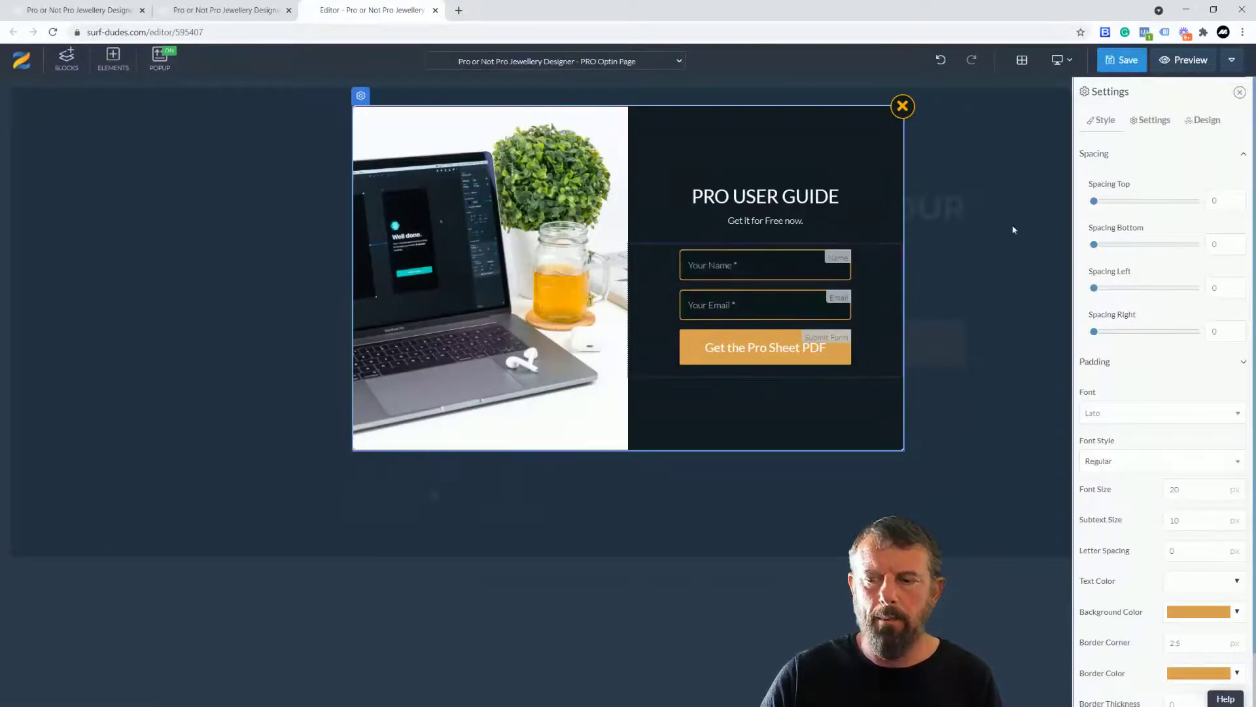
click(1150, 122)
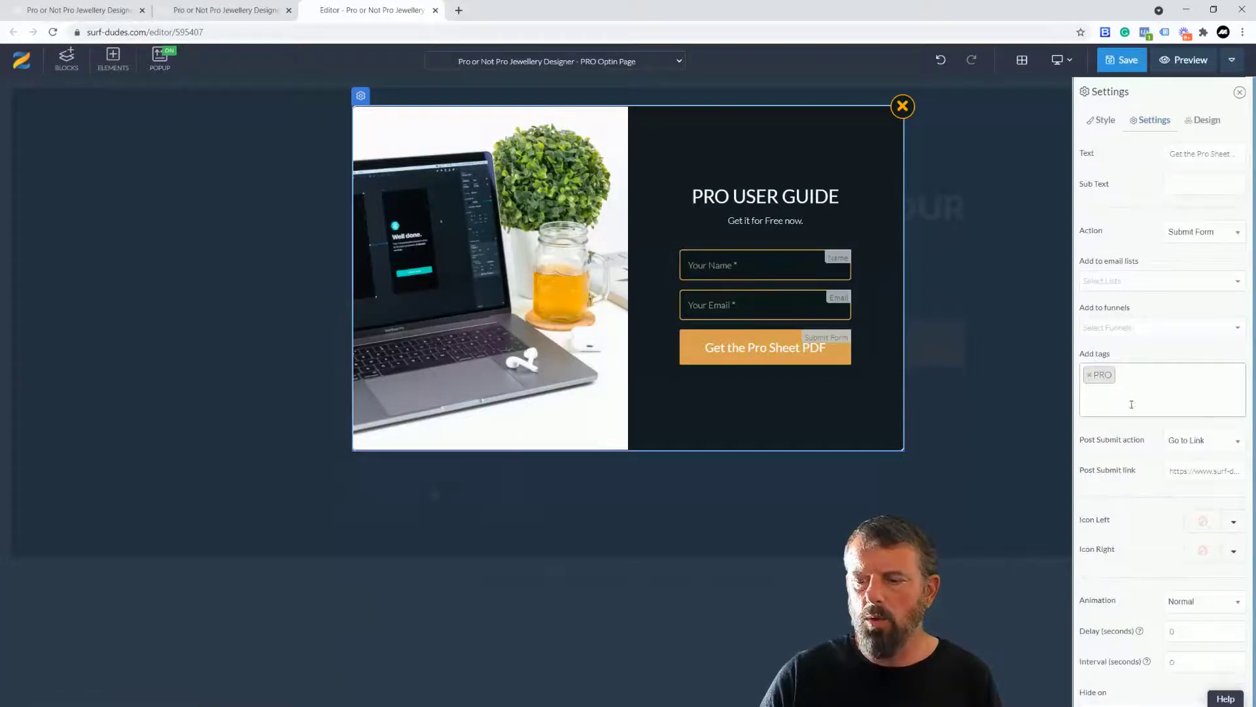
triple_click(1204, 471)
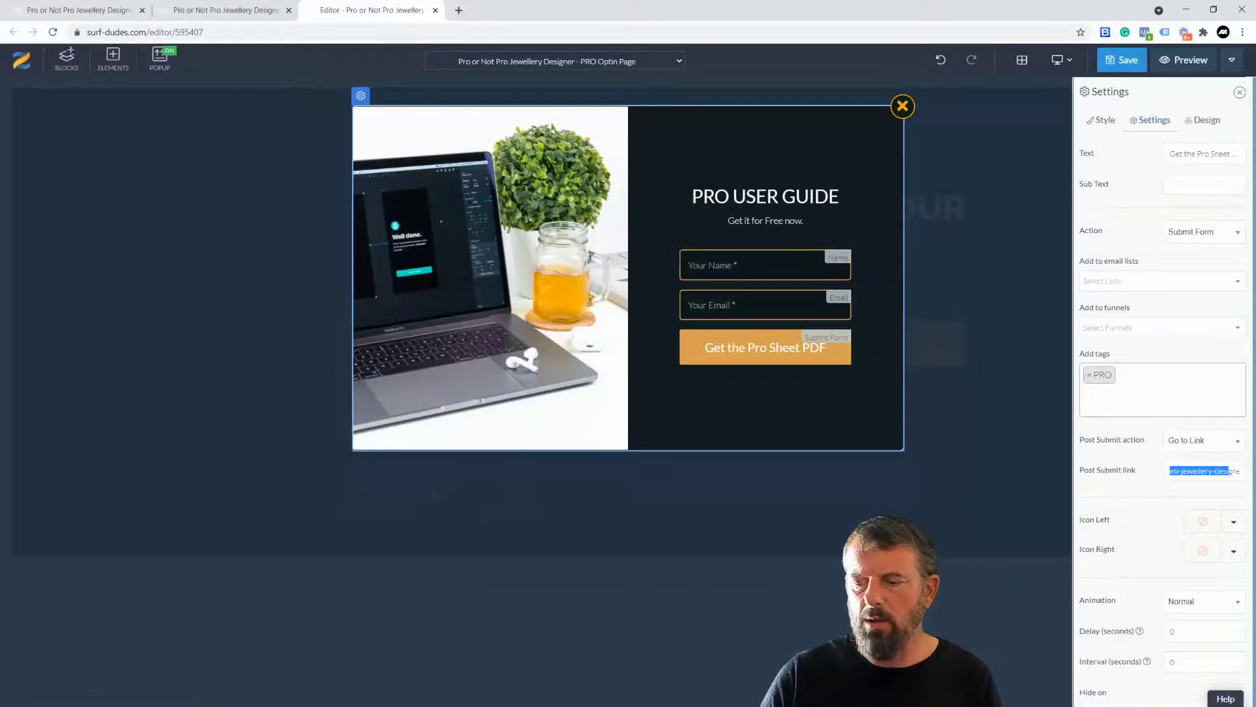
click(1207, 471)
triple_click(1204, 470)
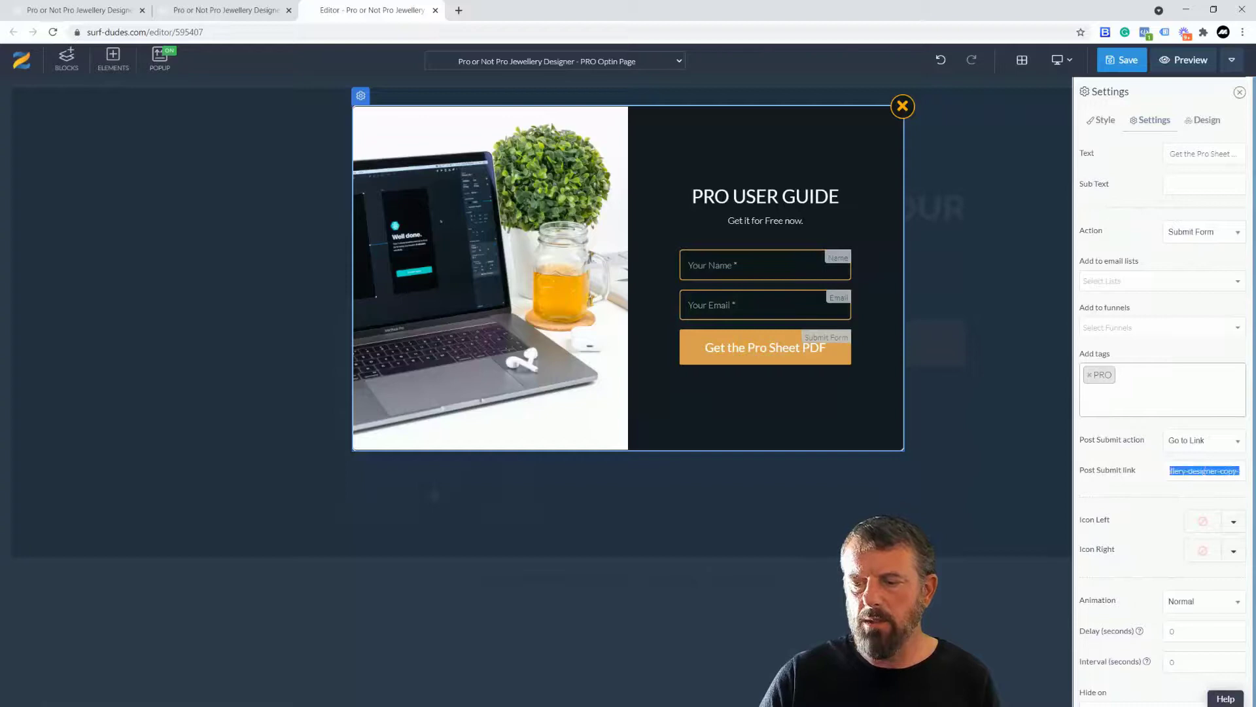
key(End)
text(1)
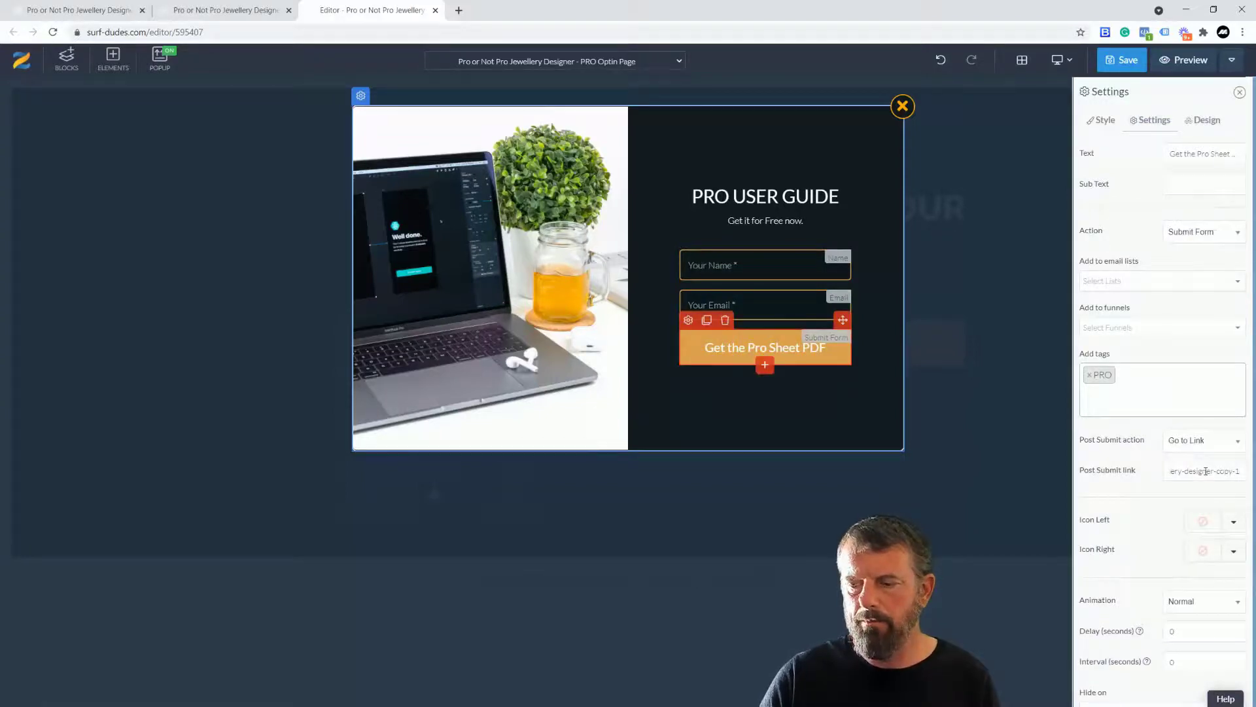
click(1125, 60)
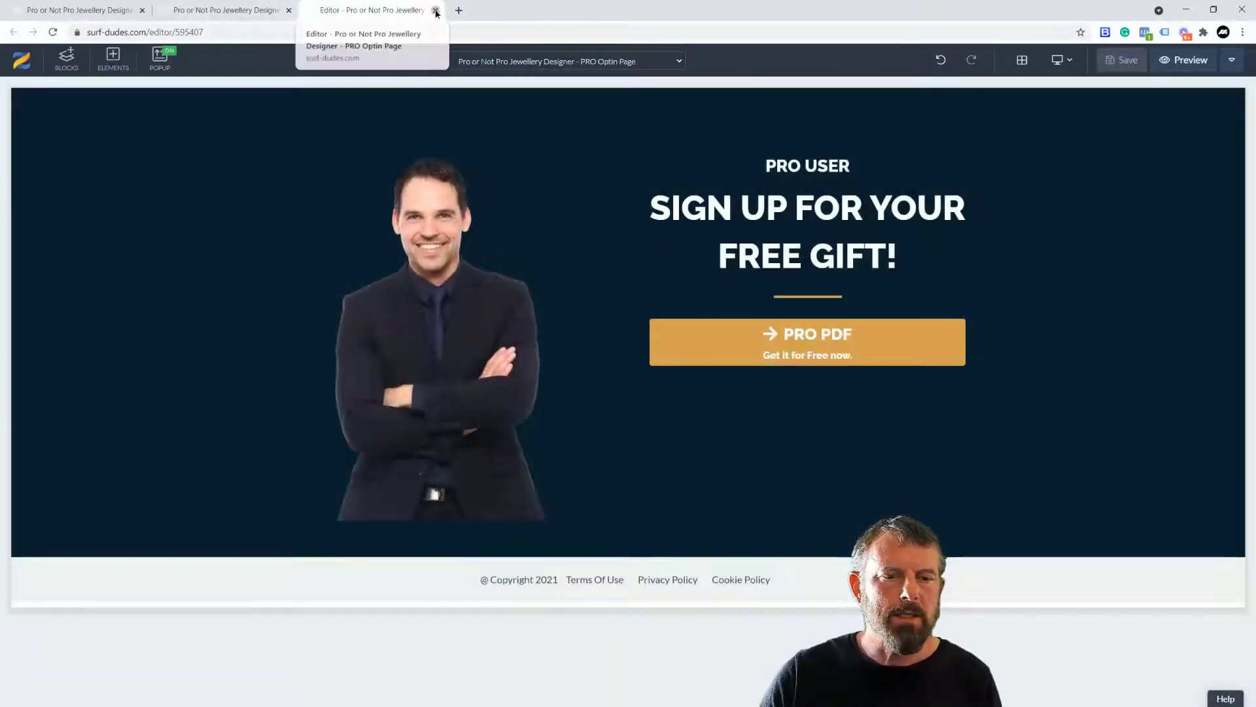
click(436, 9)
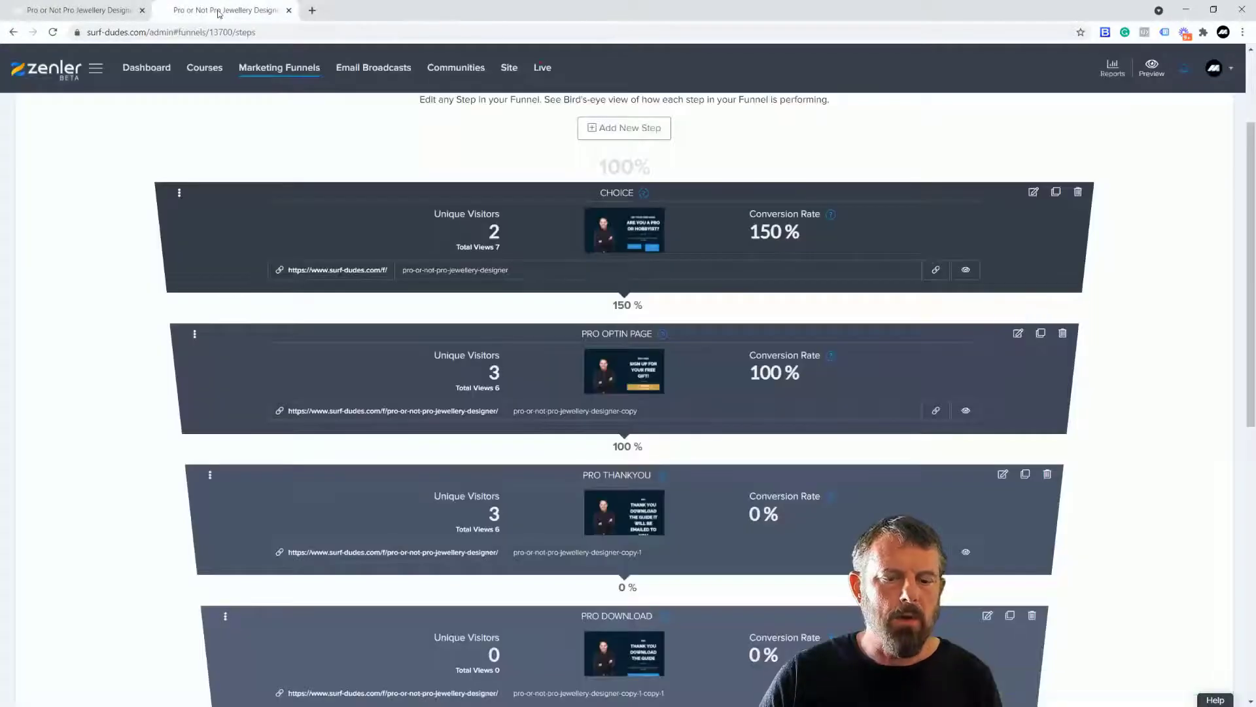
- Replace the post-submit link of the NON Optin Page popup's submit button with the copied NON PRO THANKYOU address and save the page
scroll(773, 465, down, 5)
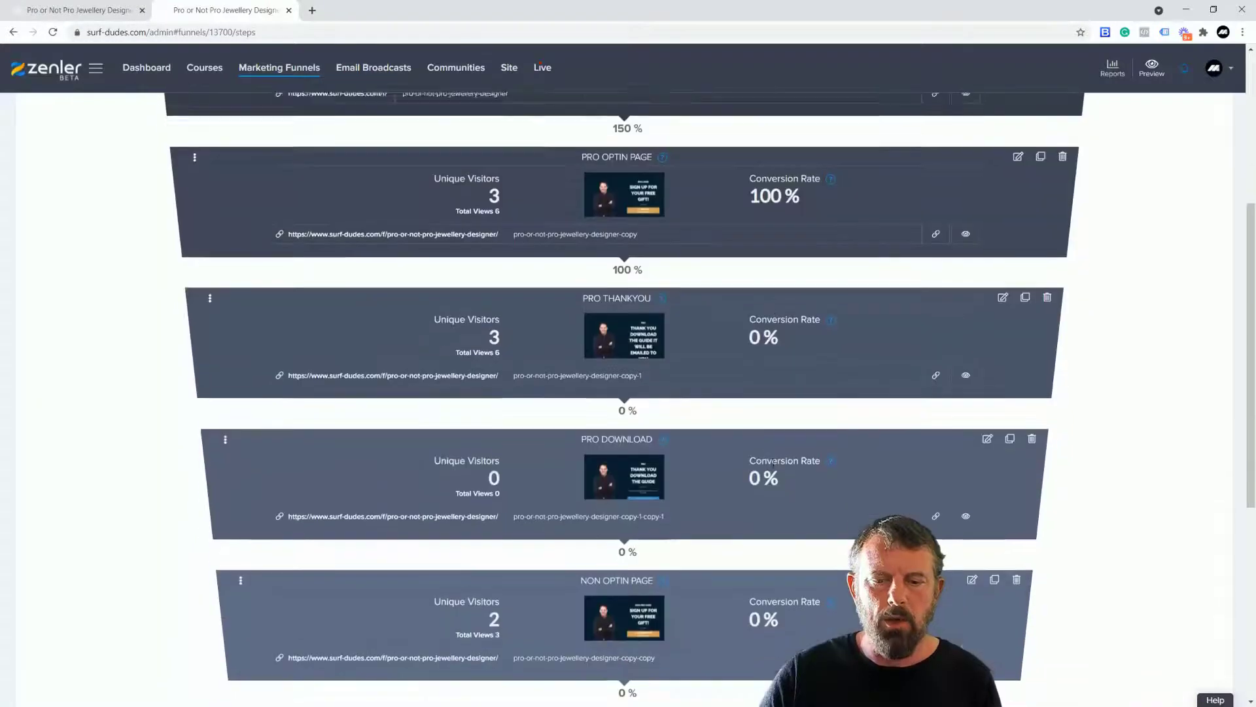
scroll(773, 466, down, 3)
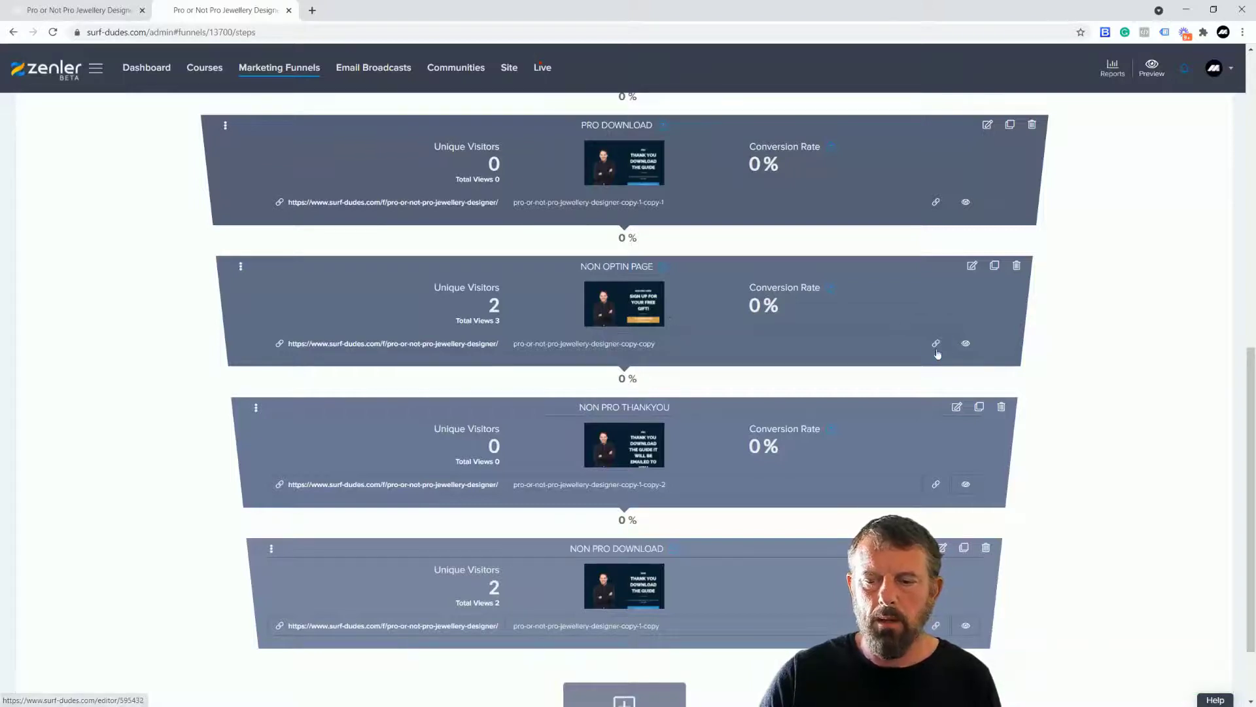
click(972, 267)
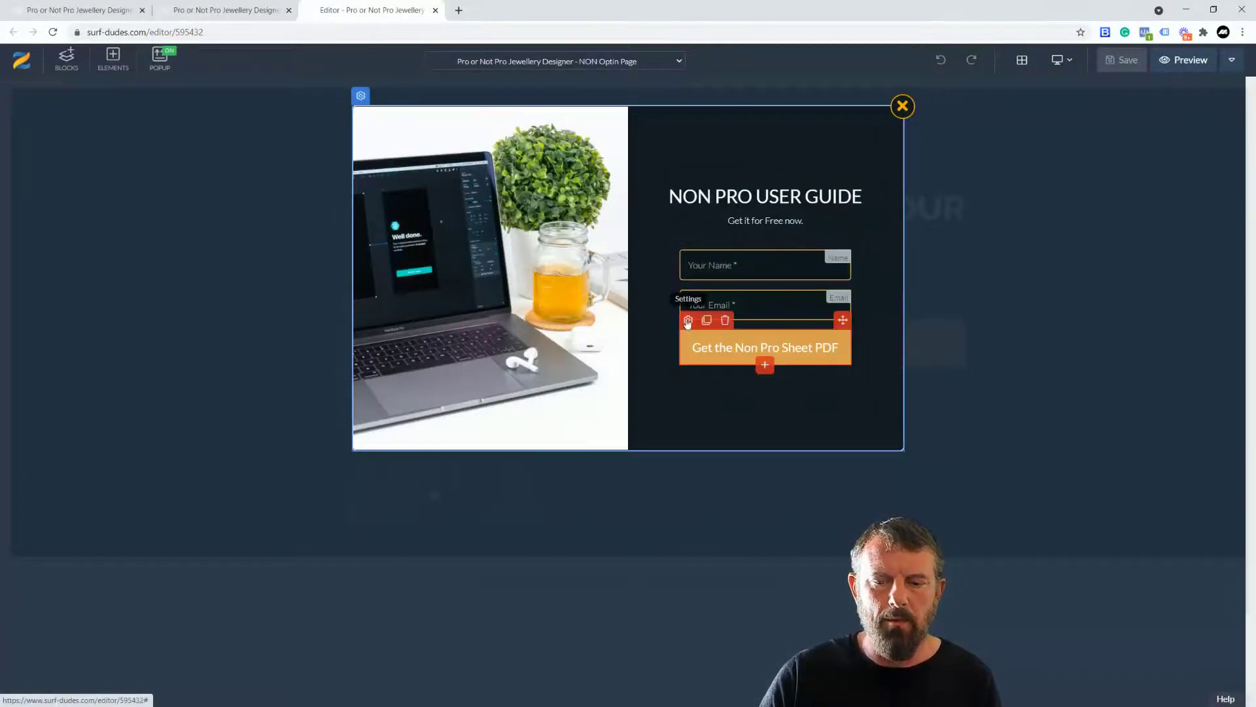
click(691, 336)
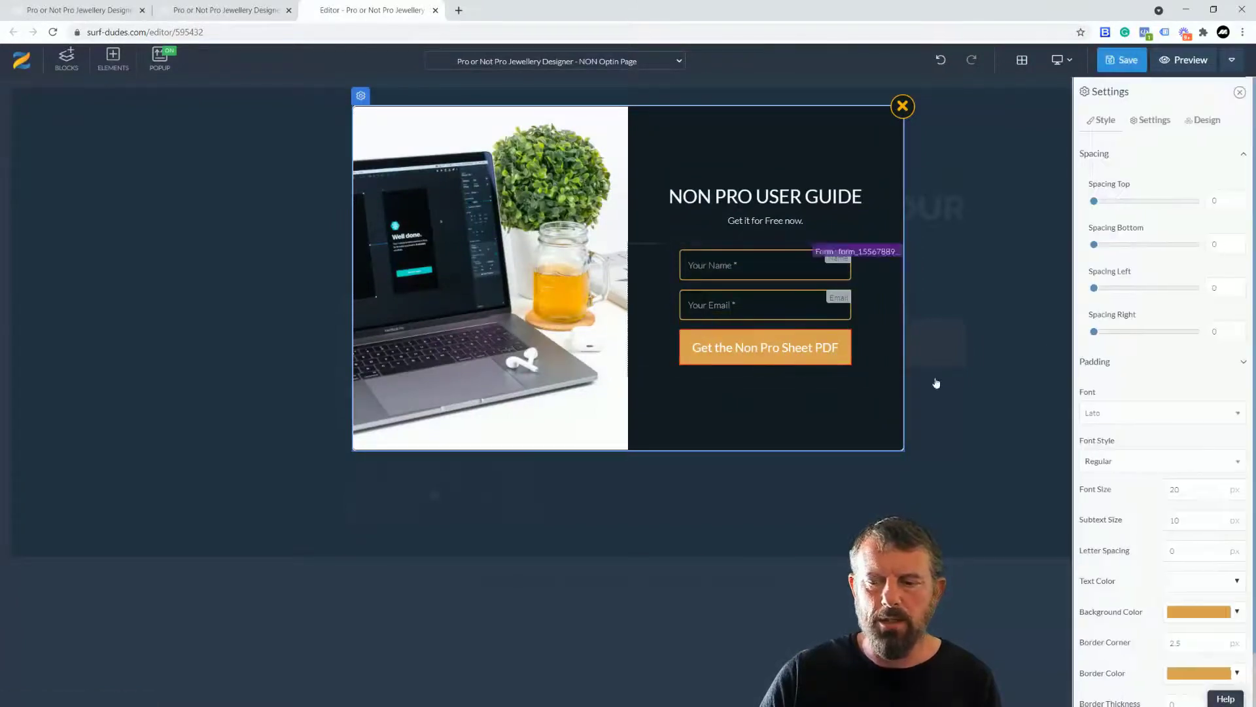
click(1149, 121)
triple_click(1169, 469)
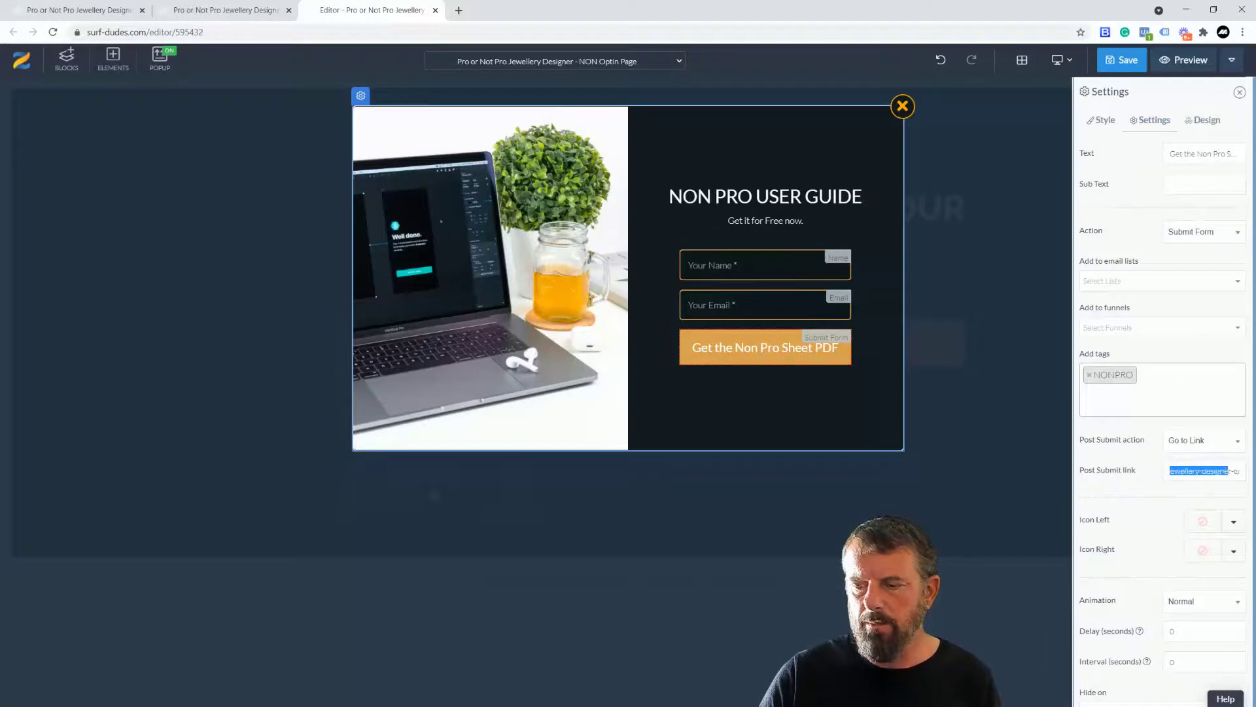
key(BackSpace)
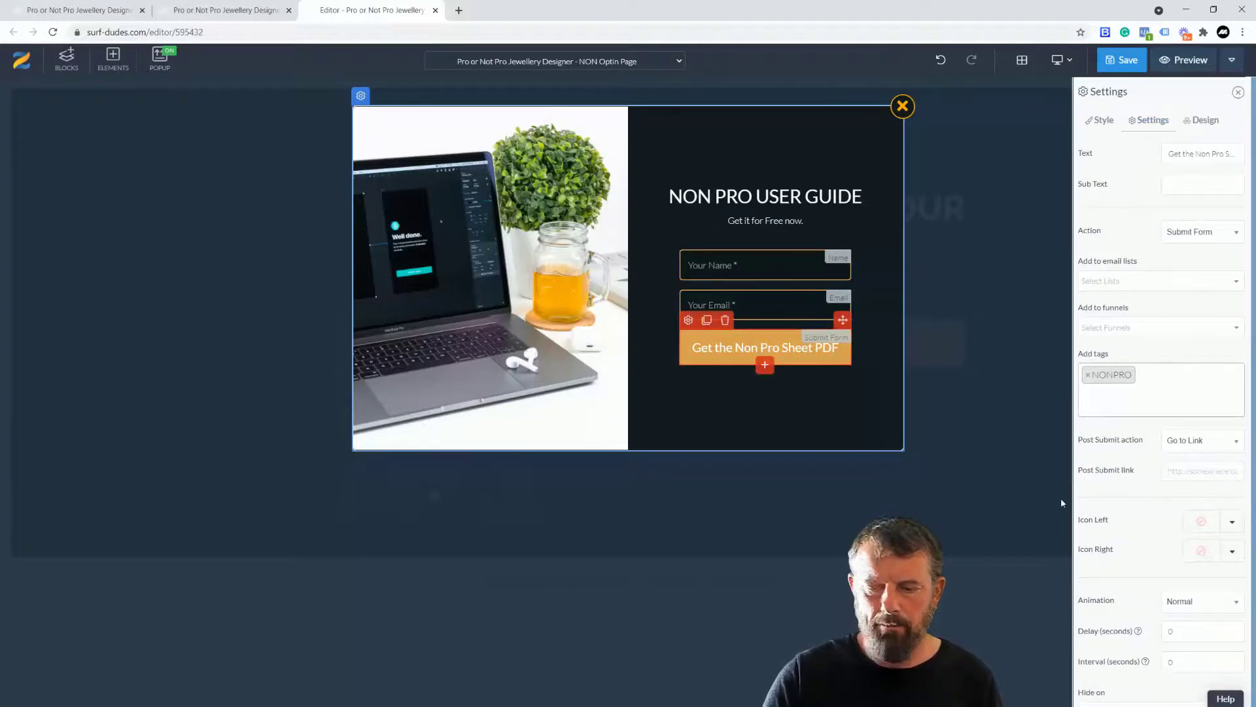
key(ctrl+v)
click(1125, 60)
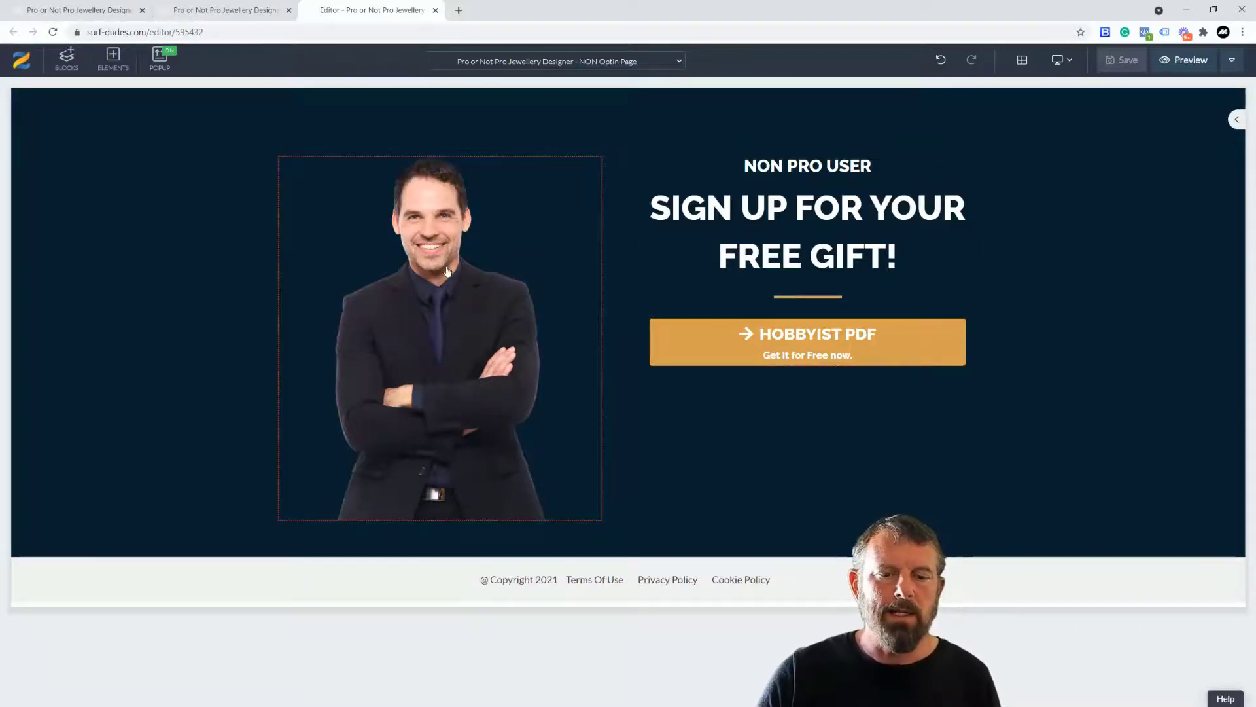
- Return to the funnel, open its automation, expand the Email Drip Sequence, and open the Access Instructions Email action for editing
click(224, 12)
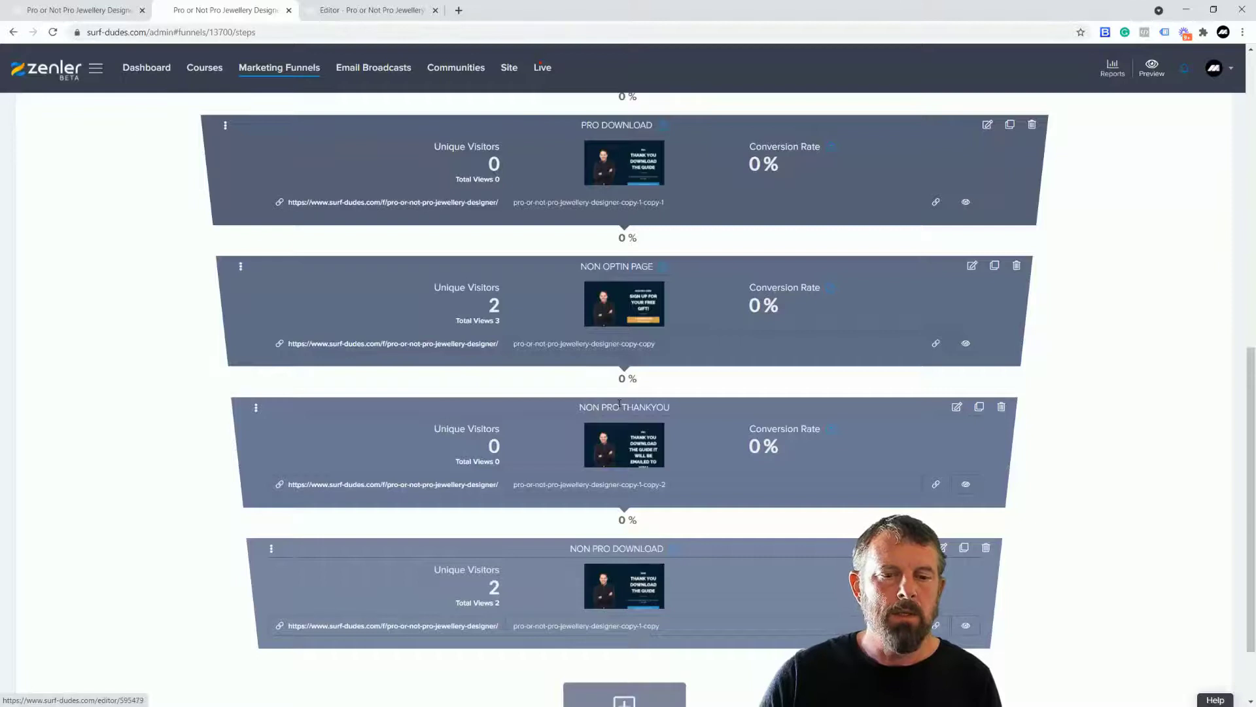
scroll(598, 396, up, 10)
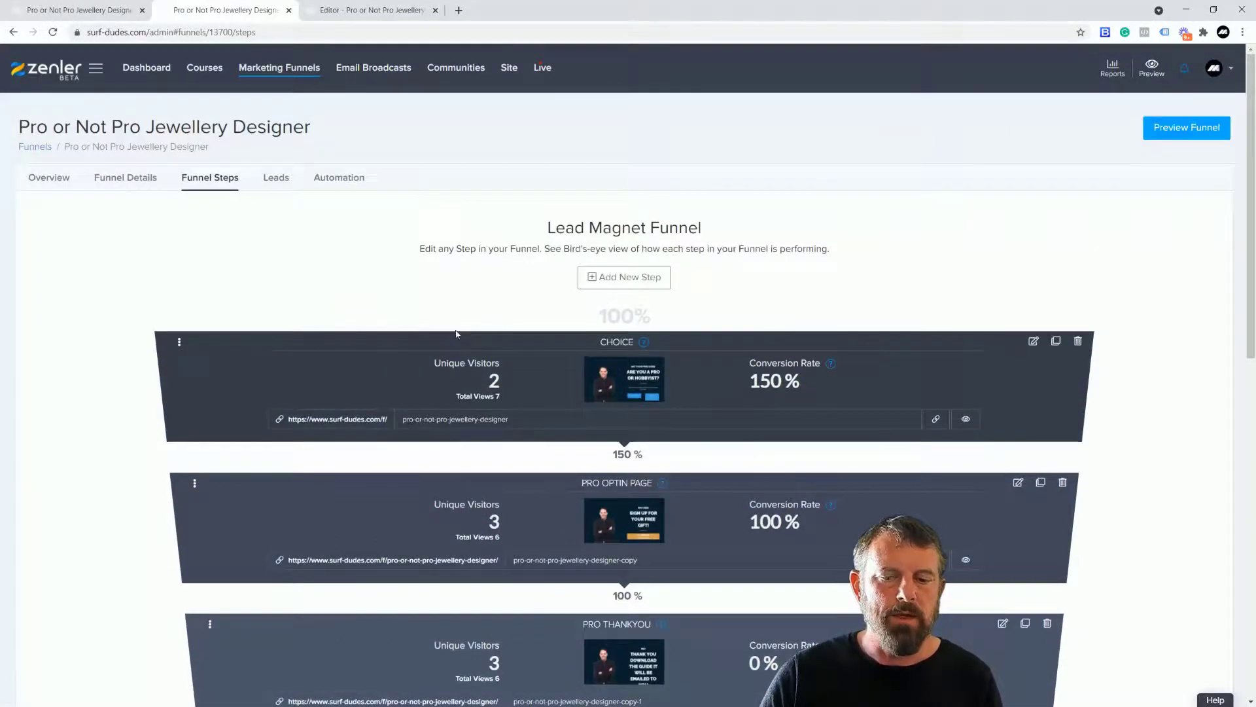
scroll(456, 334, down, 3)
scroll(456, 333, up, 3)
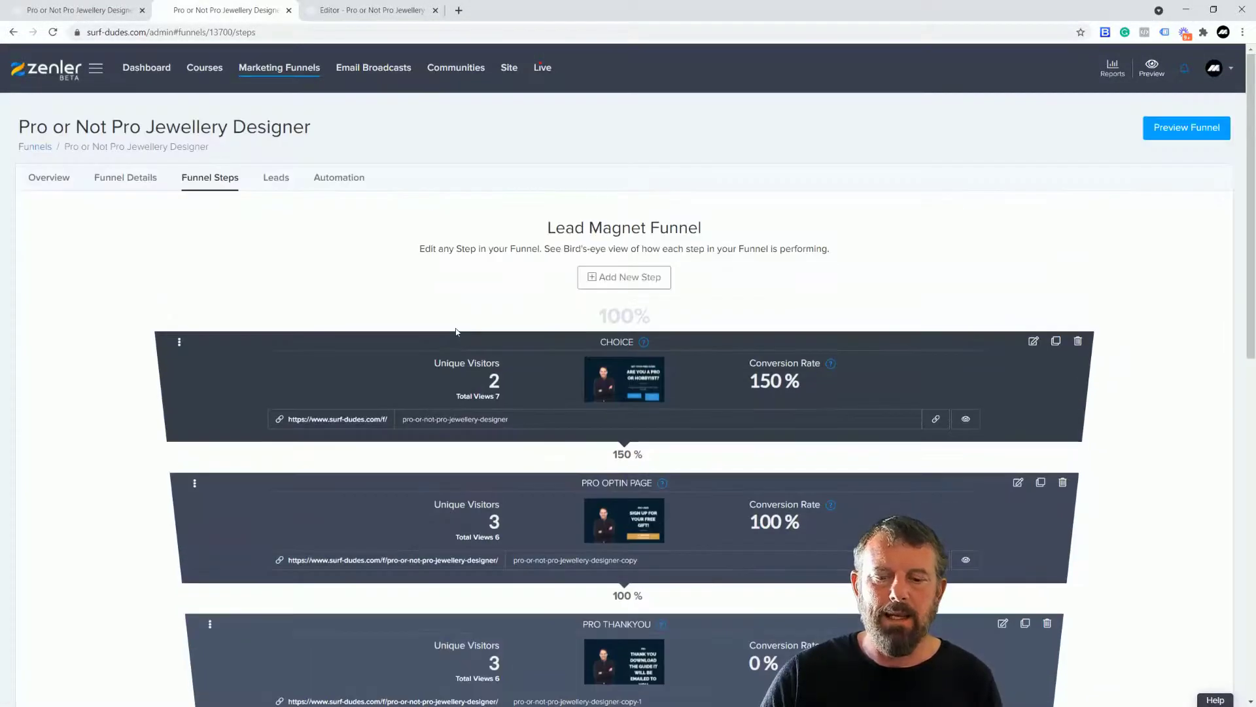
scroll(456, 334, down, 3)
scroll(456, 330, up, 3)
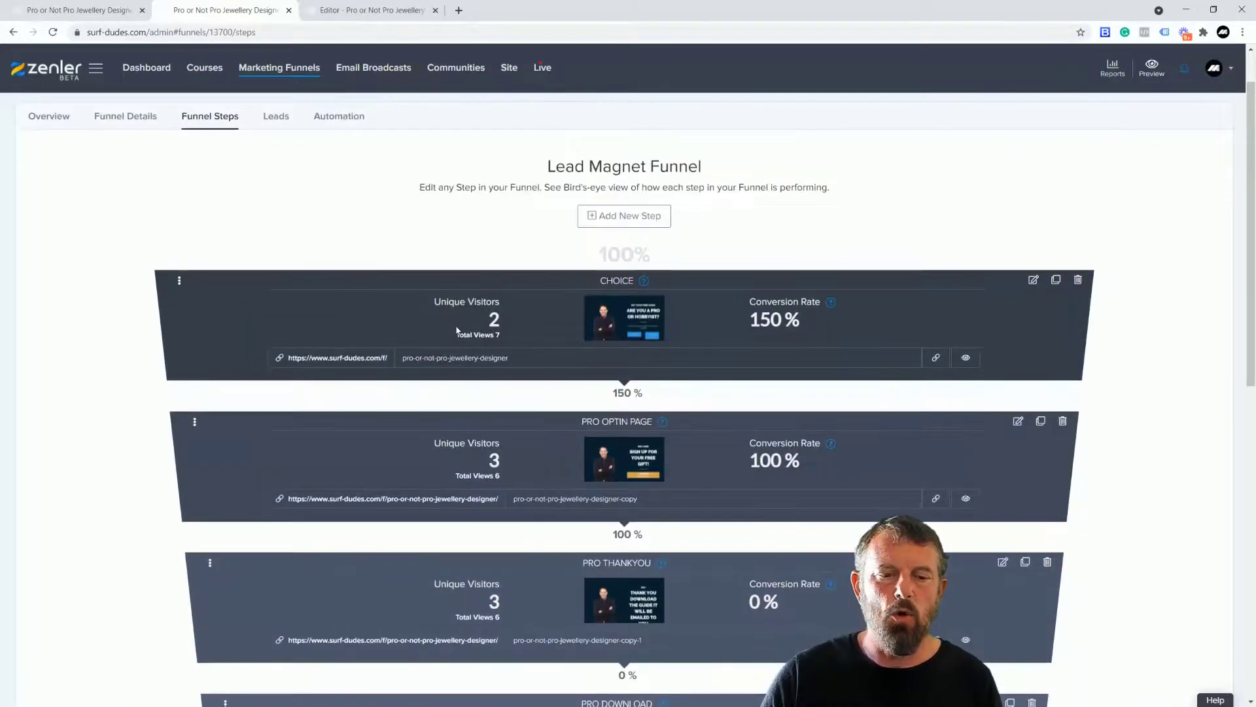
click(329, 122)
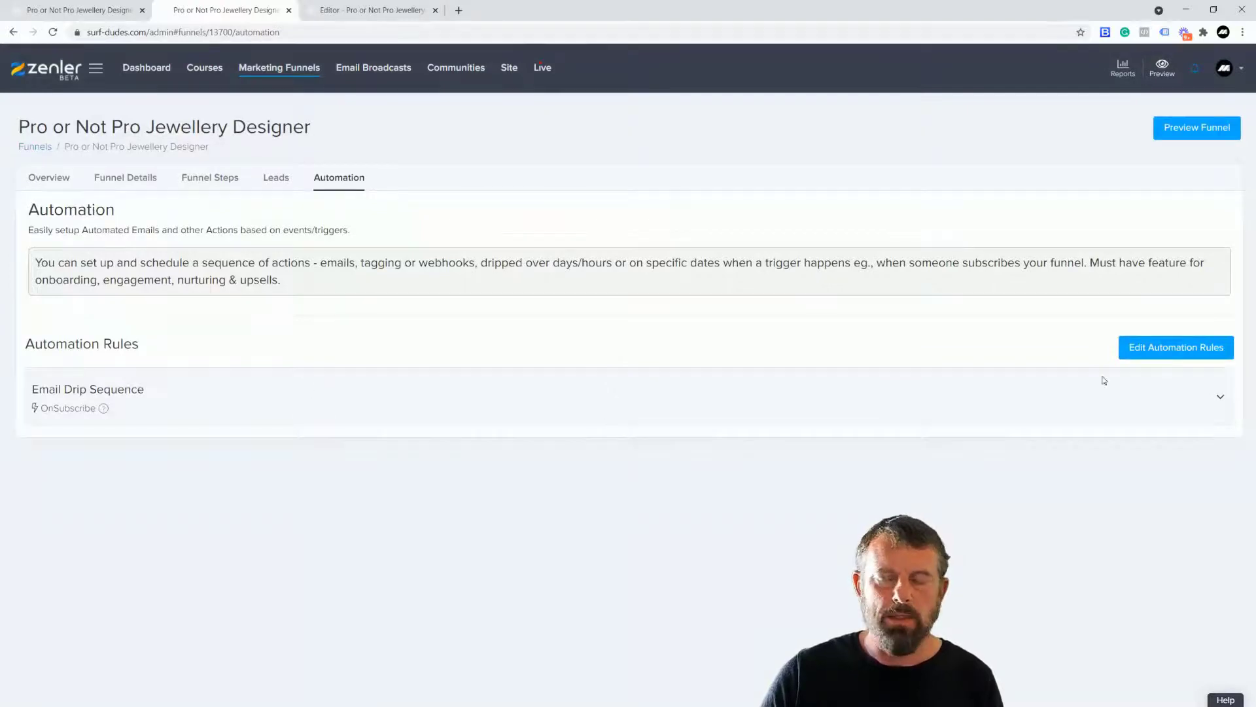
click(1220, 398)
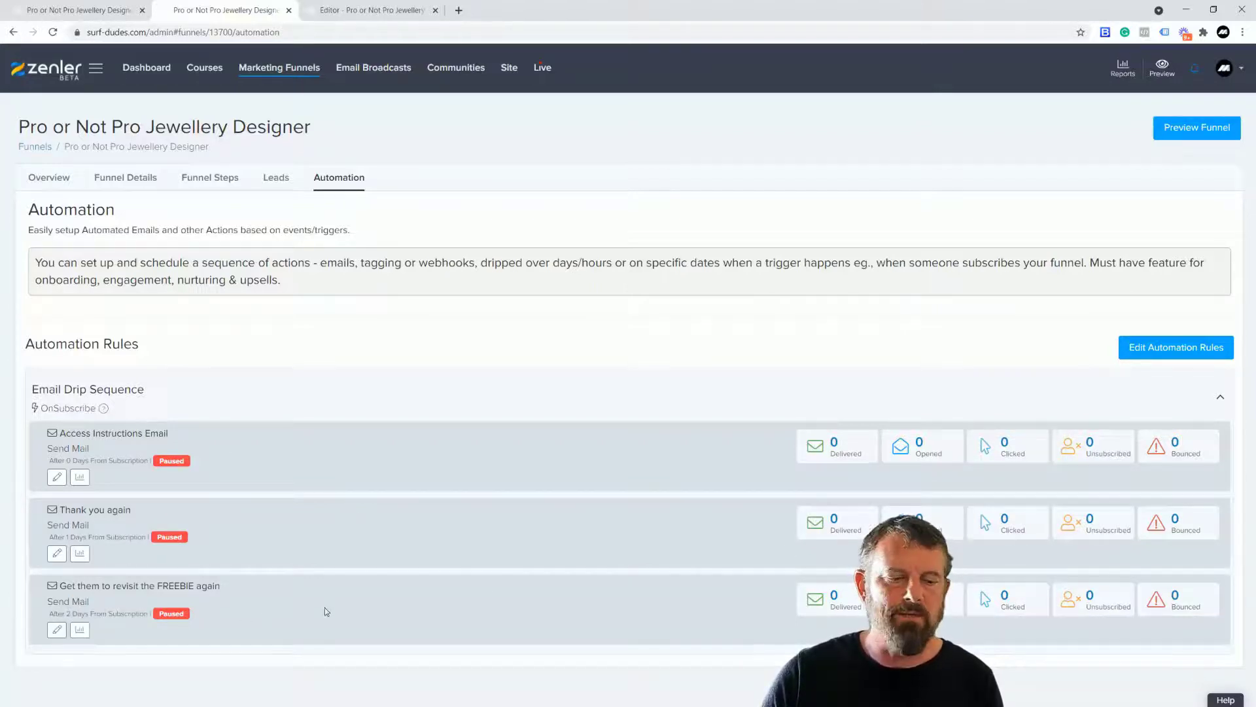
click(57, 476)
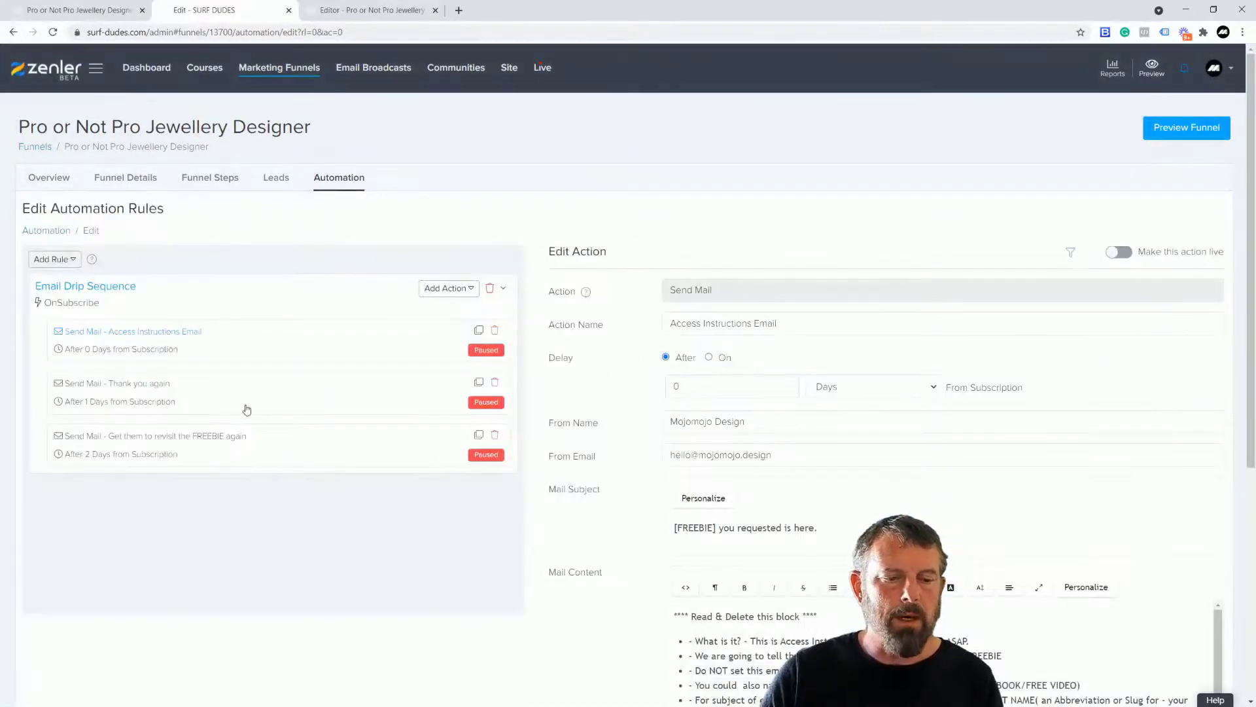
- Delete the Thank you again and Get them to revisit the FREEBIE again actions from the Email Drip Sequence
click(495, 384)
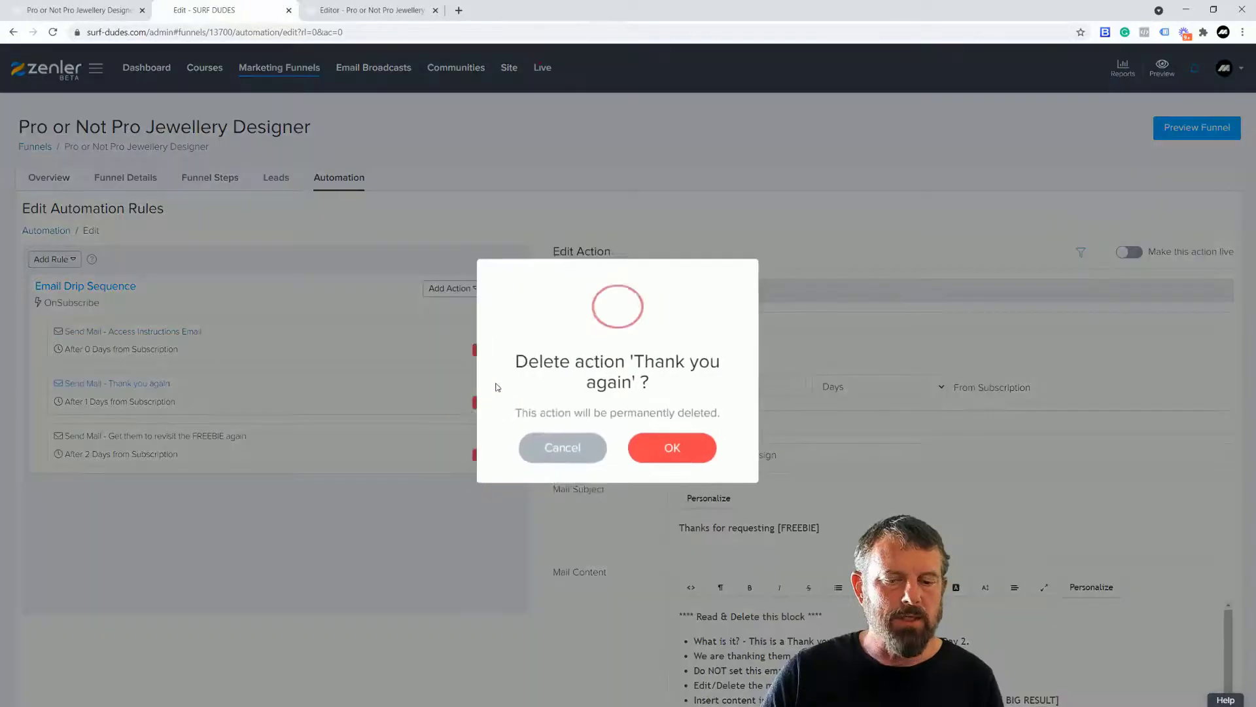
click(677, 451)
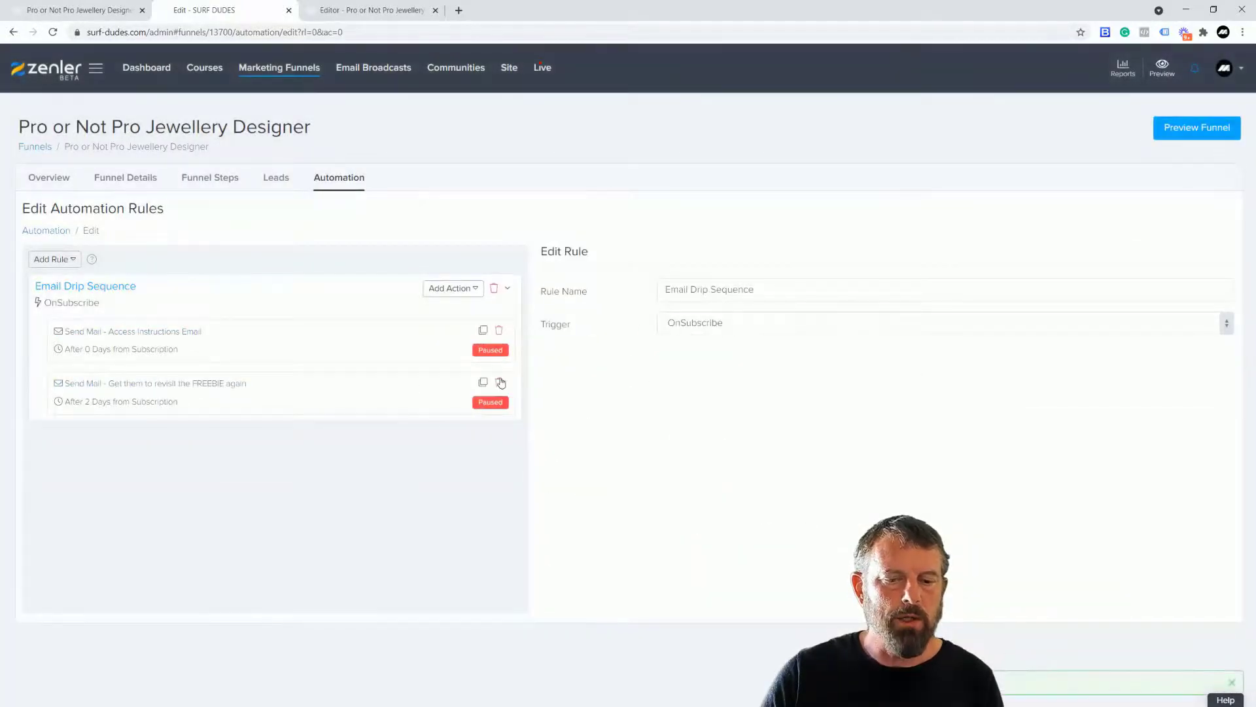
click(499, 383)
click(674, 450)
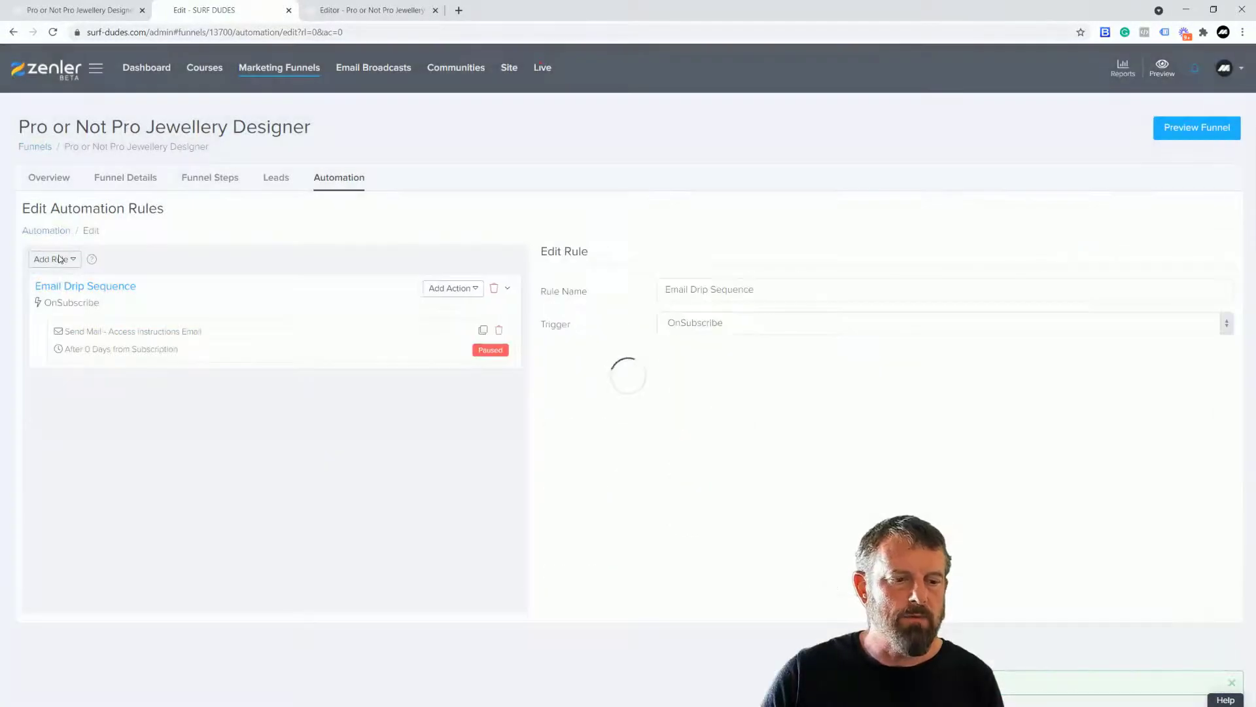
drag(46, 305, 118, 307)
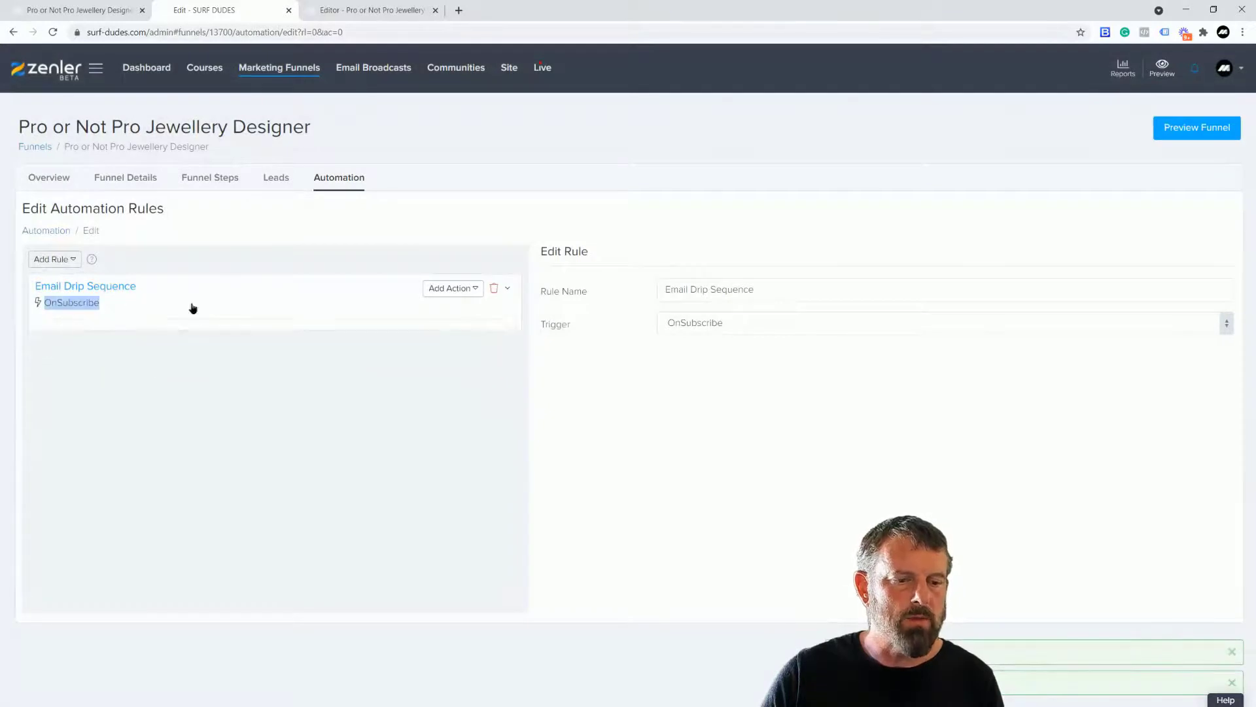
click(233, 300)
click(137, 306)
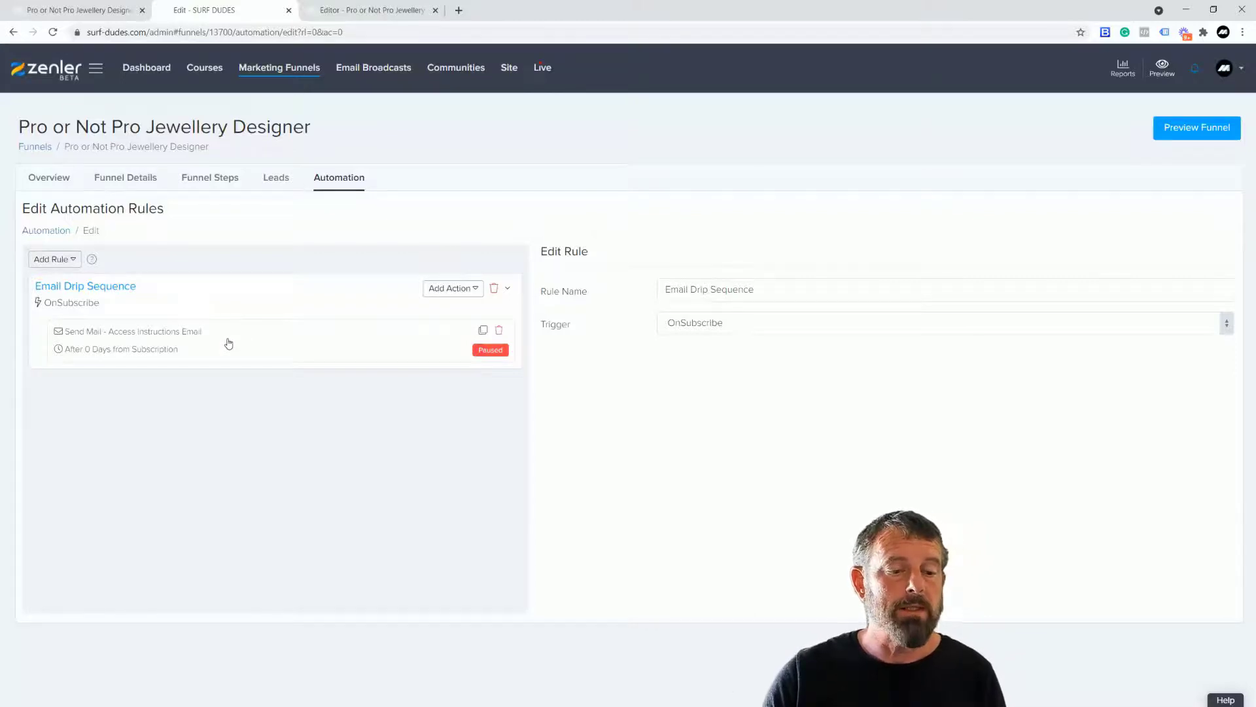
- Set the mail subject of the Access Instructions Email action to "You Pro Guide can be found below"
click(246, 348)
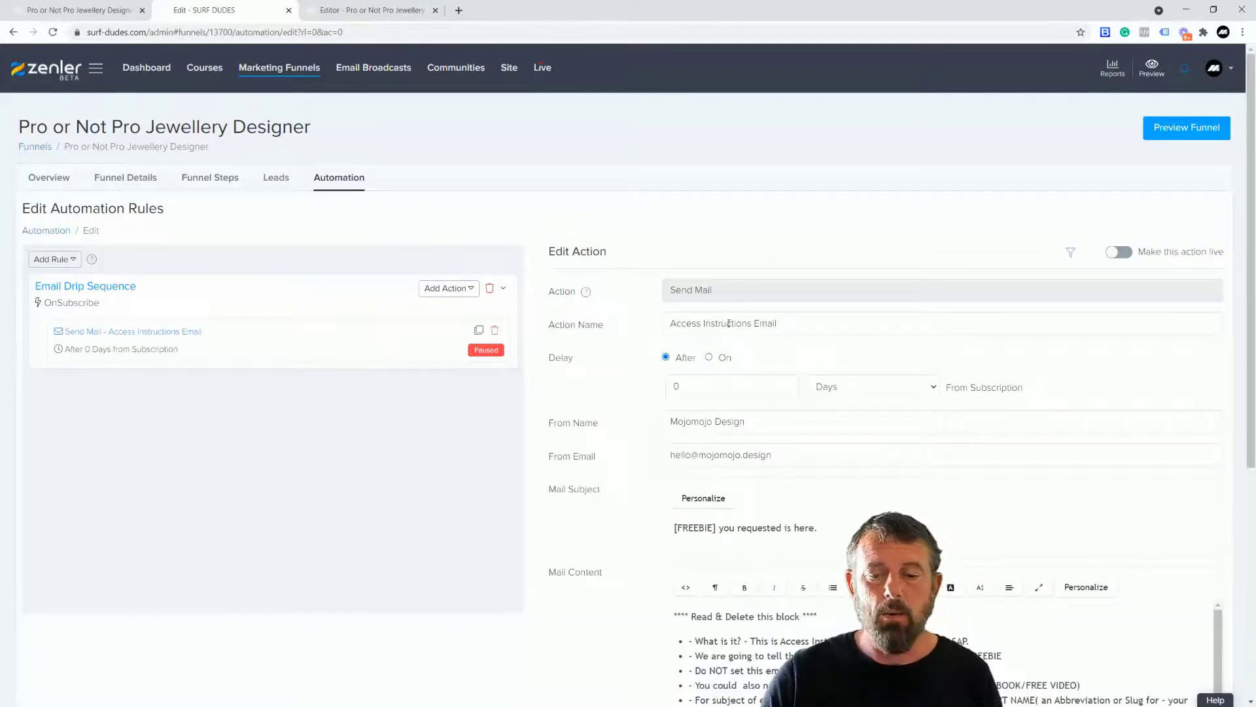
scroll(791, 446, down, 2)
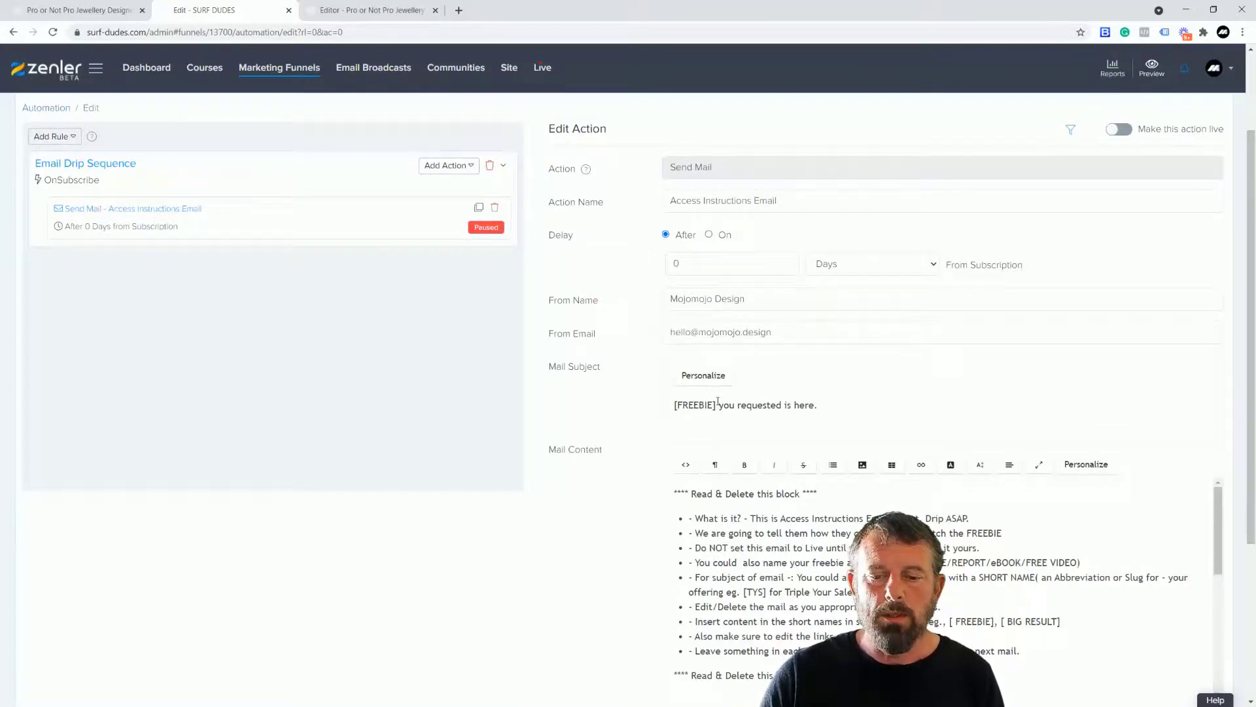
triple_click(824, 404)
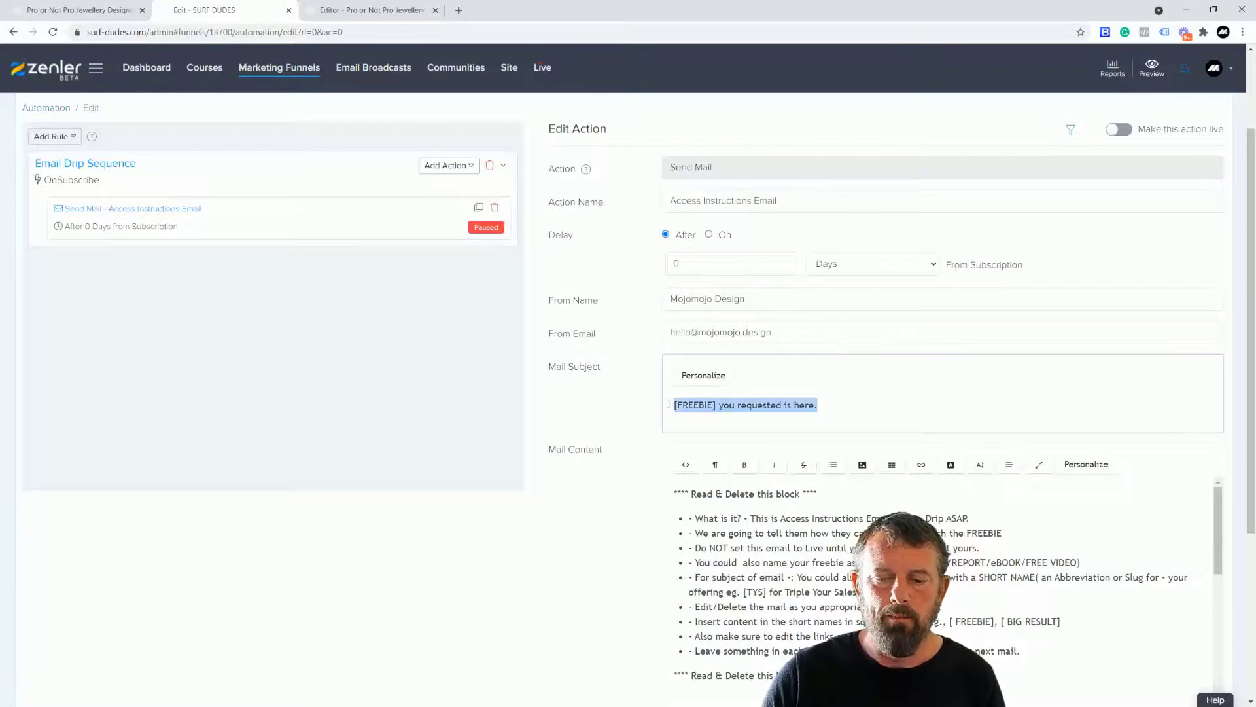
text(You Pro Guide can be found below)
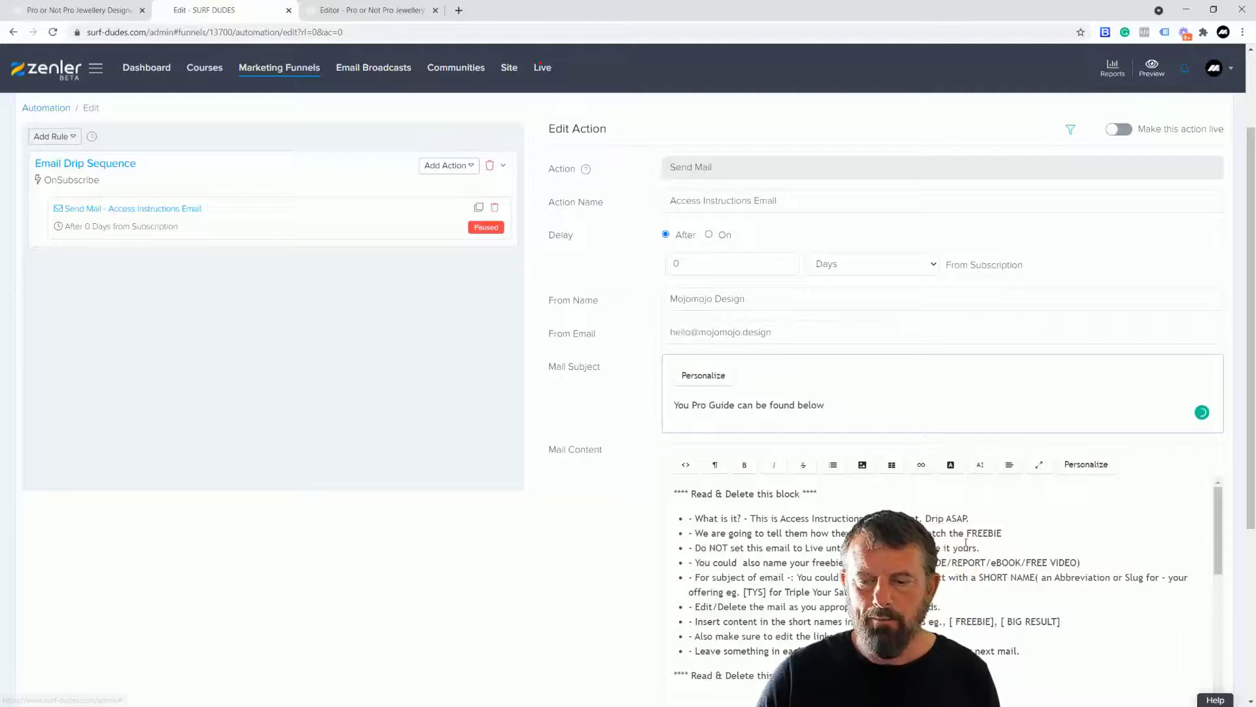
- Delete all the placeholder text above the footer in the Access Instructions Email's mail content
scroll(809, 537, down, 2)
drag(1218, 576, 1218, 685)
scroll(1005, 583, down, 2)
drag(757, 627, 660, 491)
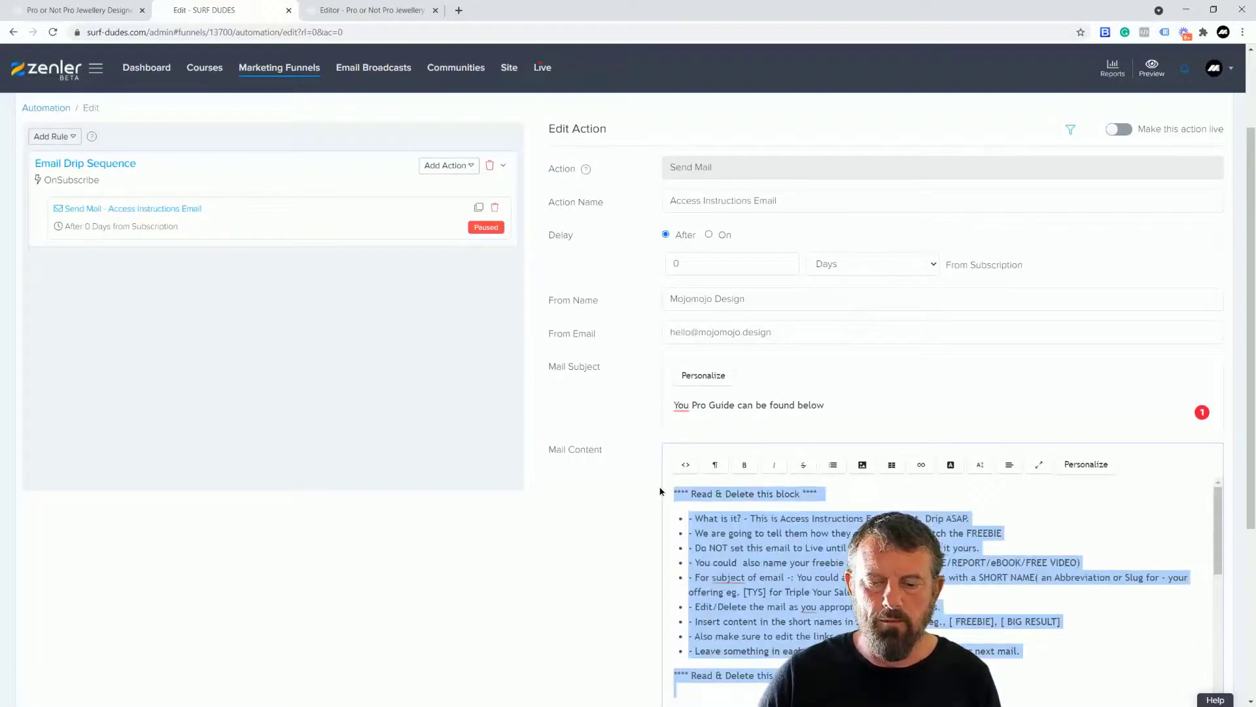
key(BackSpace)
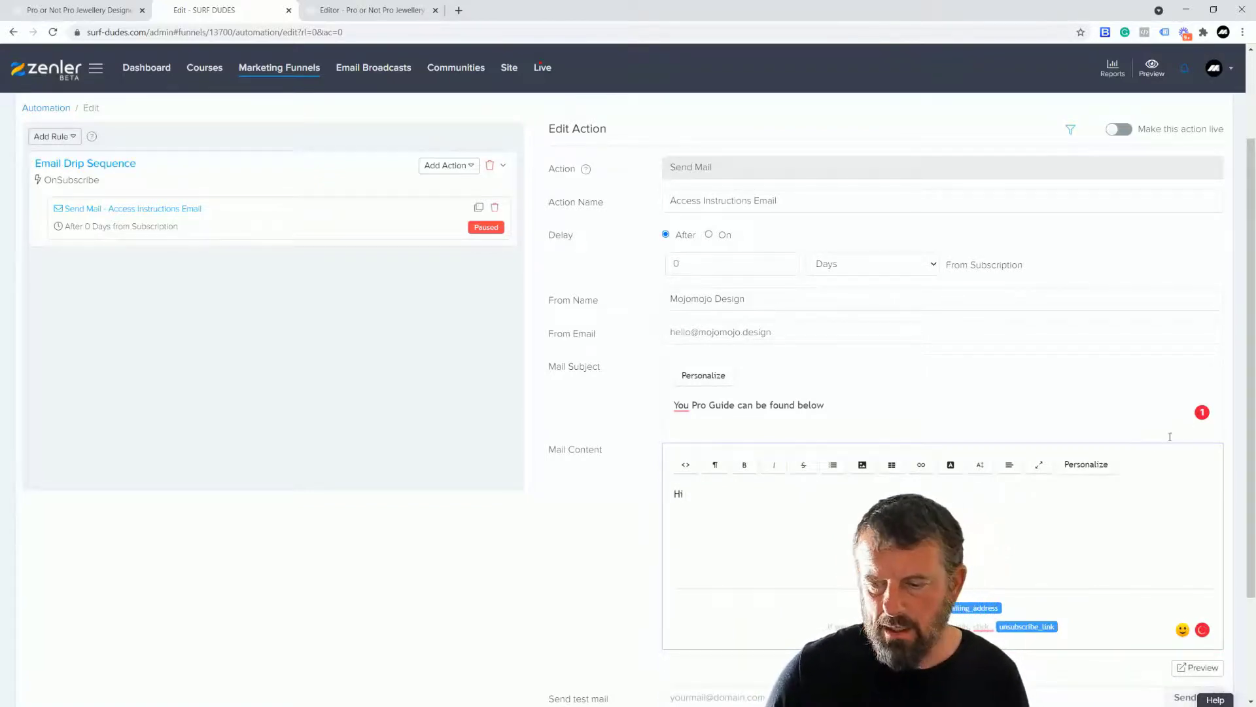
- Write "Hi" with the full_name placeholder and a comma, followed by the lines "You Free Pro Guide can be found here" and "CLICK HERE FOR YOUR GUIDE"
click(1086, 464)
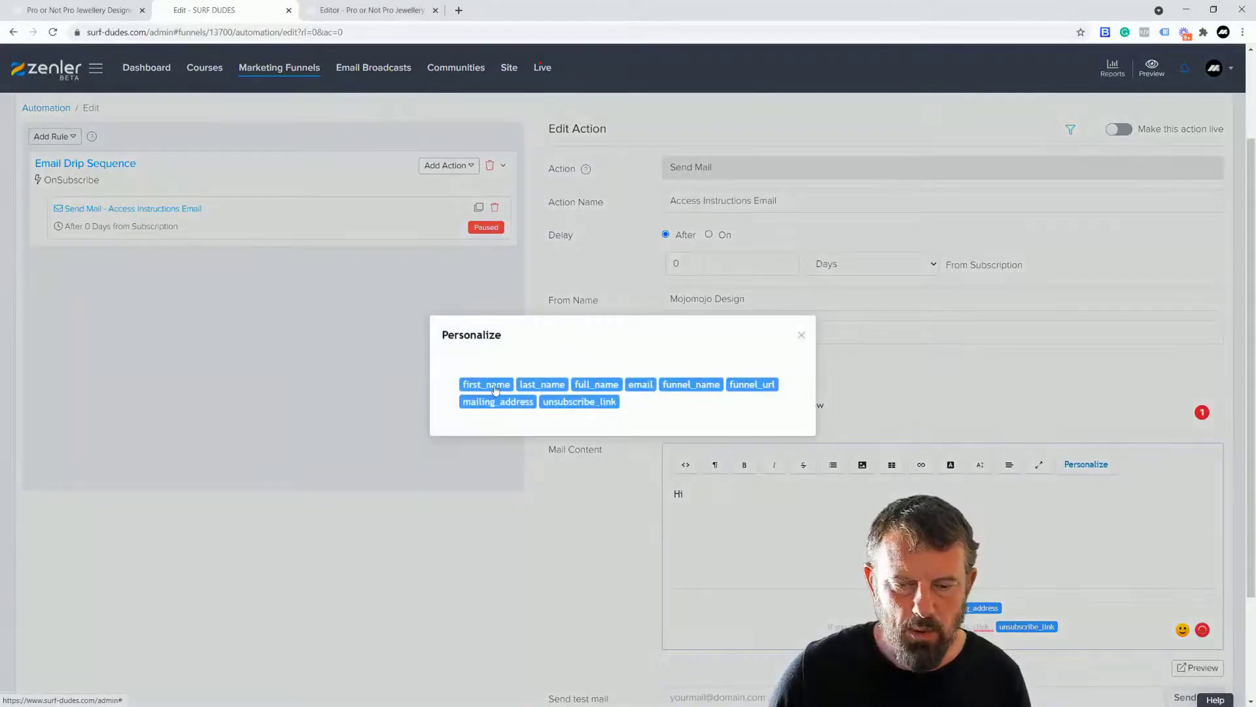
click(599, 390)
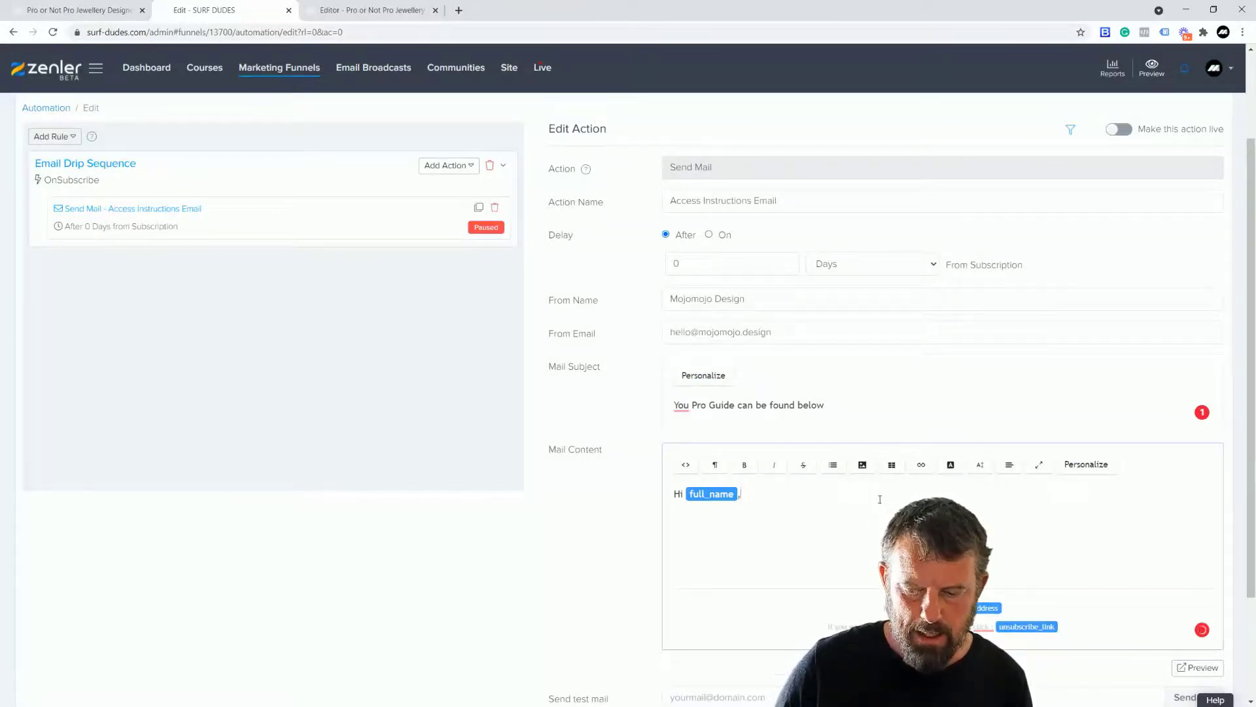
text(,)
key(Return)
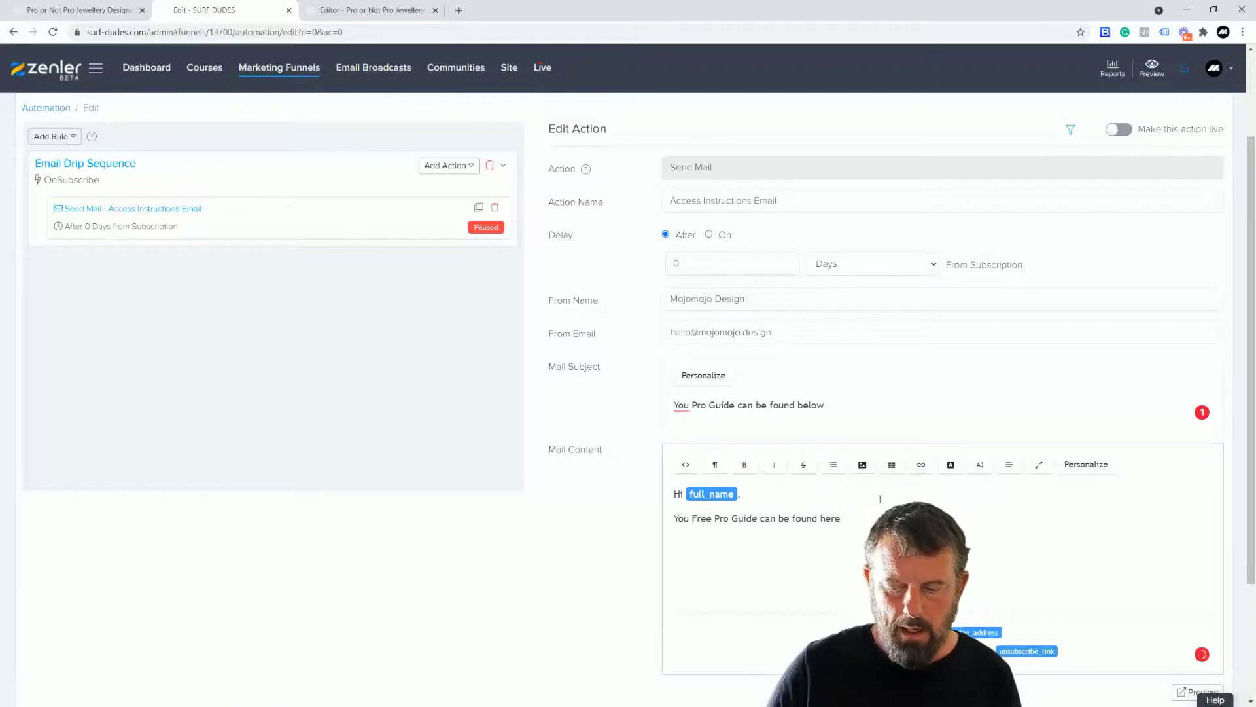
key(Return)
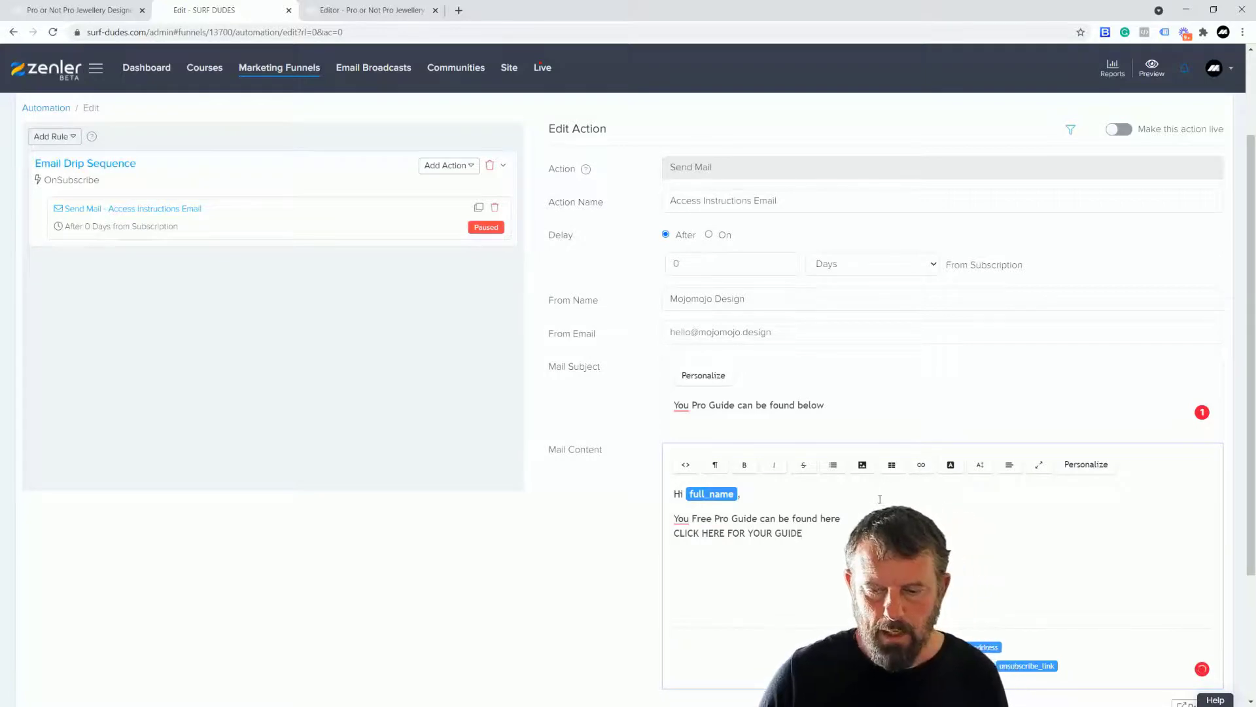
- Link the "CLICK HERE FOR YOUR GUIDE" text in the mail content to the PRO zip file URL copied from the WordPad document
drag(812, 533, 664, 534)
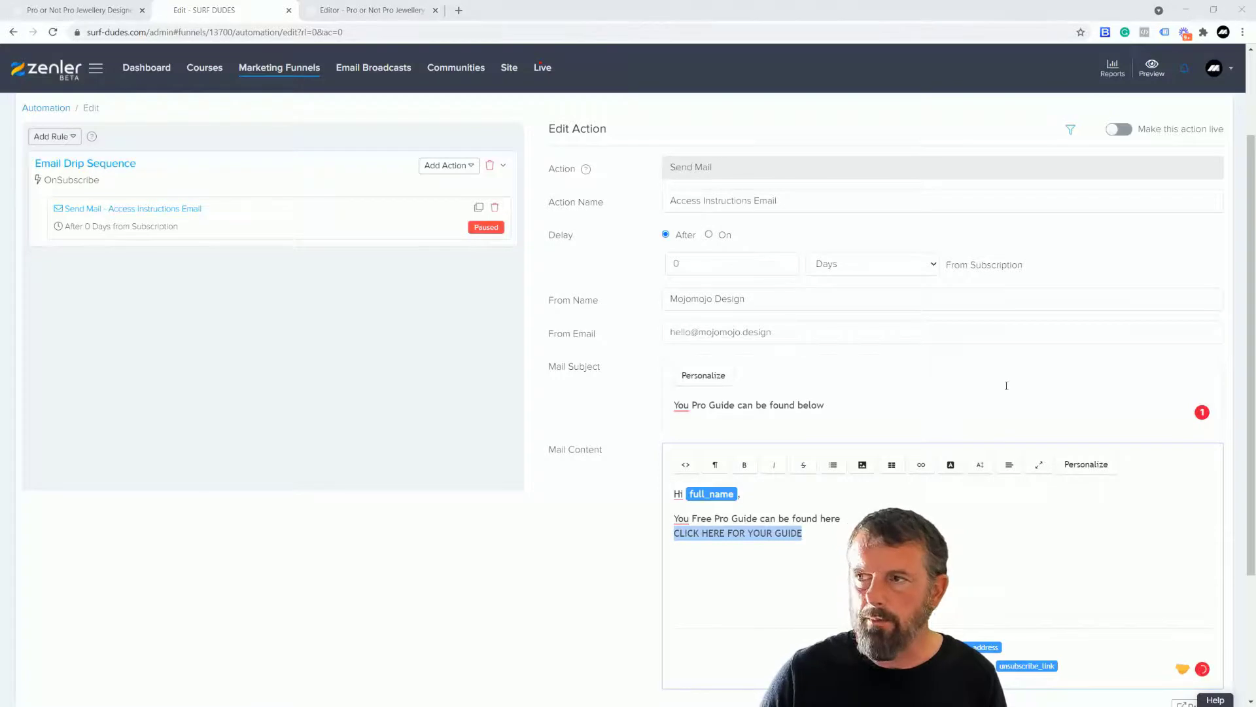
drag(0, 164, 375, 173)
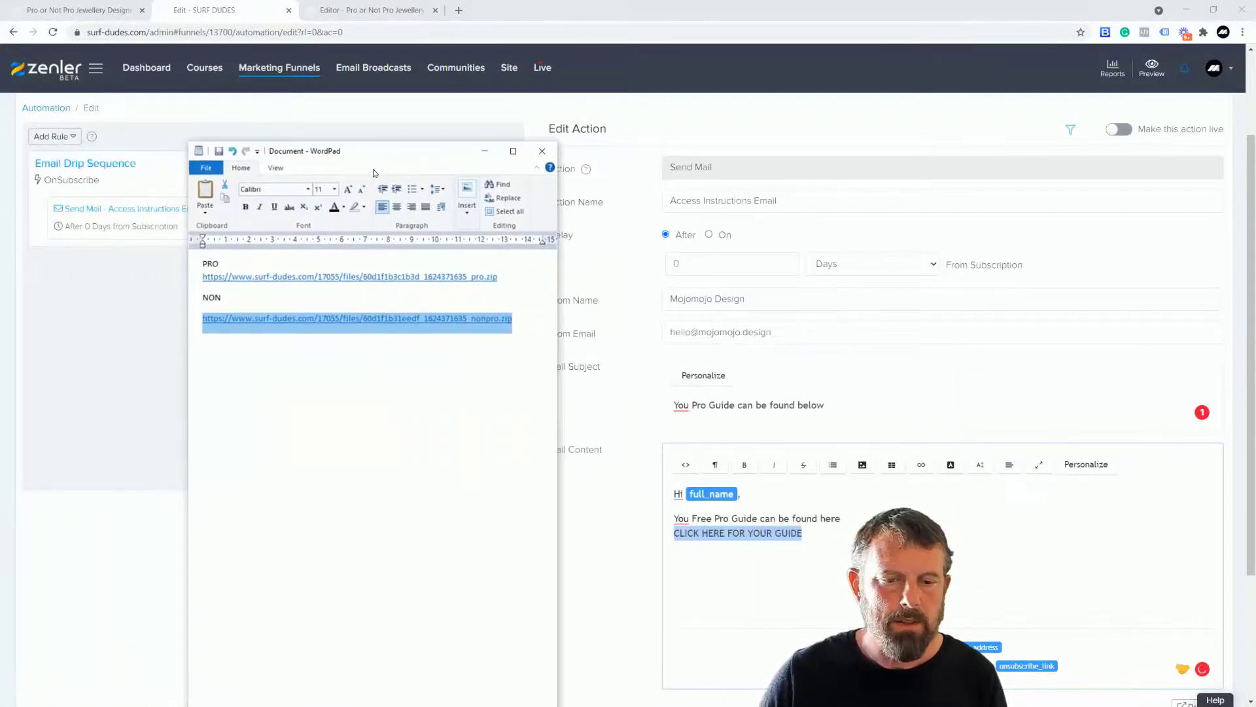
drag(502, 276, 222, 277)
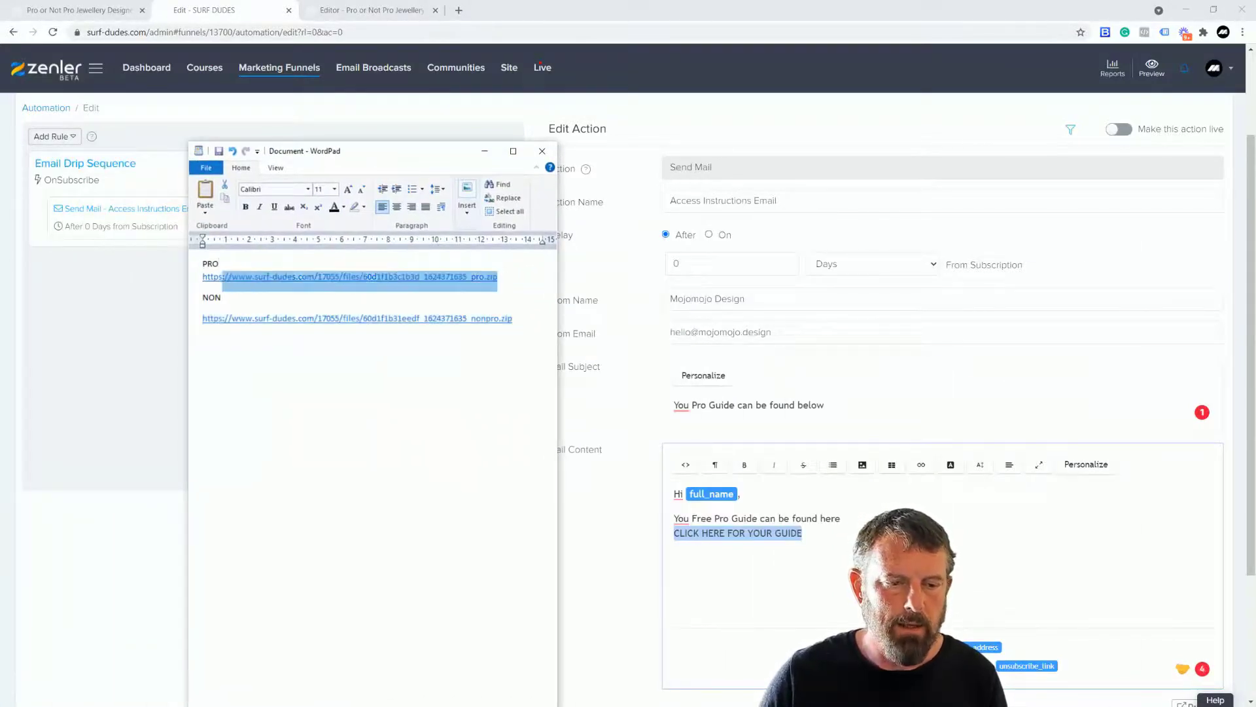
click(829, 550)
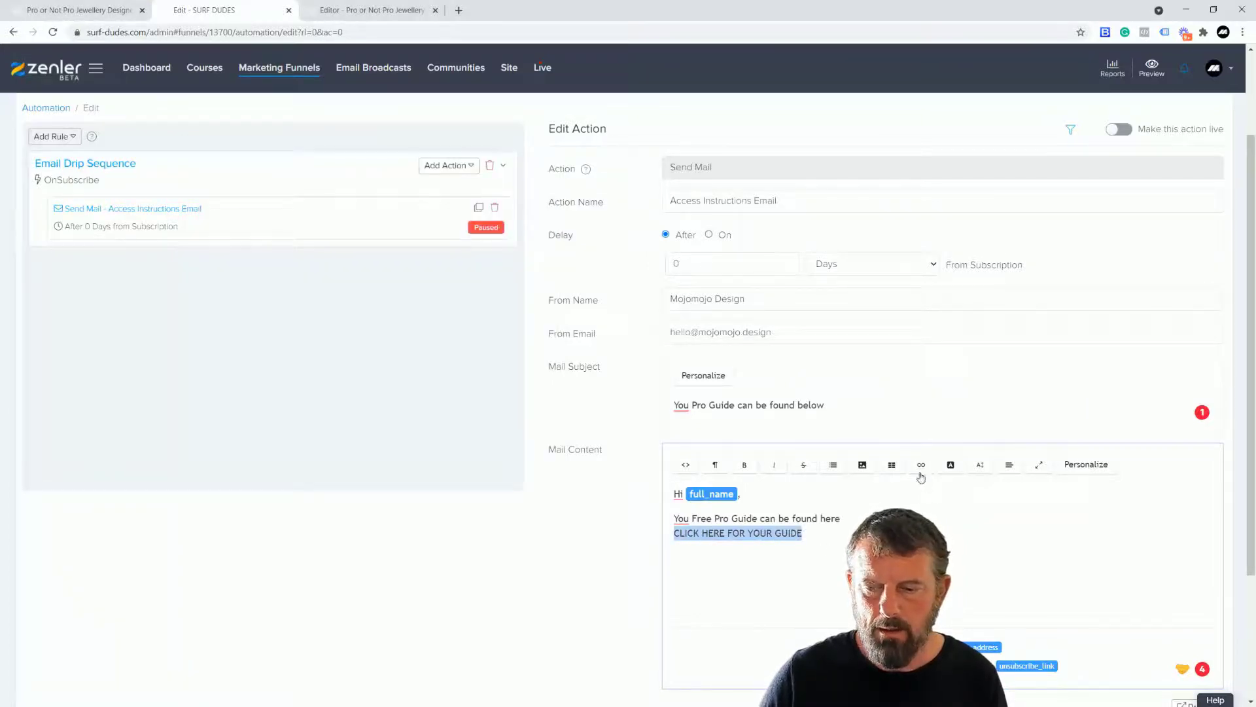
click(936, 486)
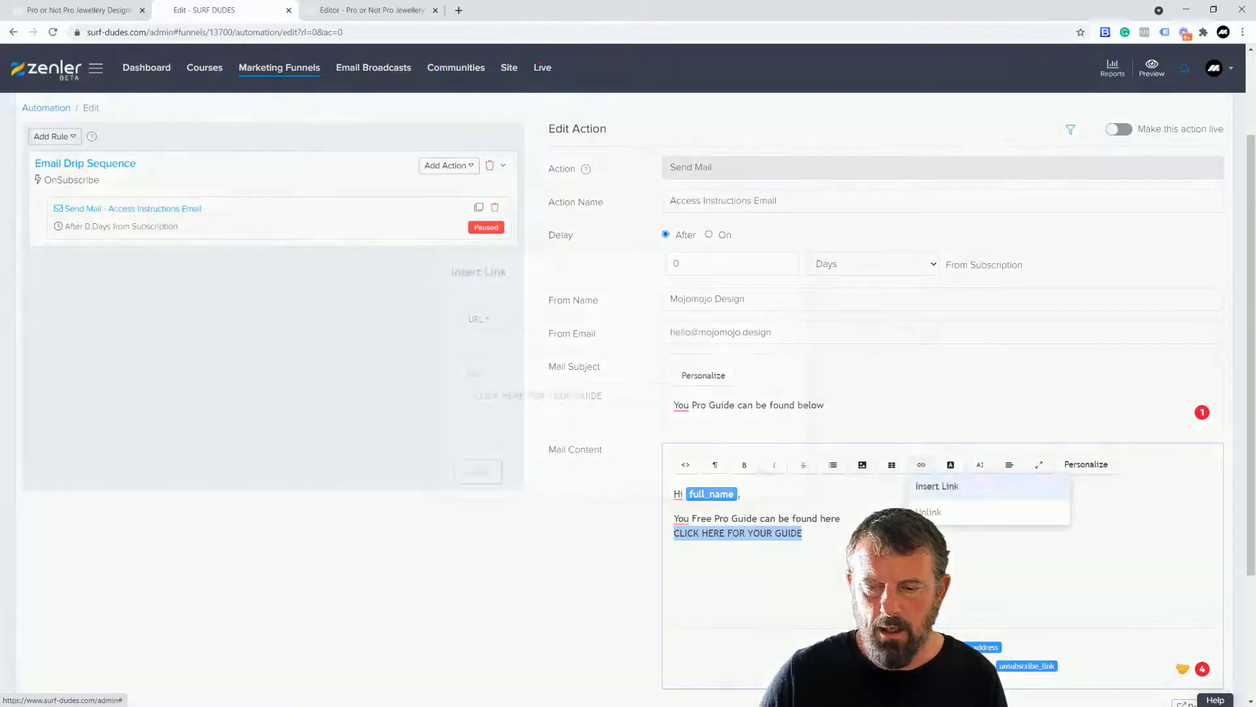
key(ctrl+v)
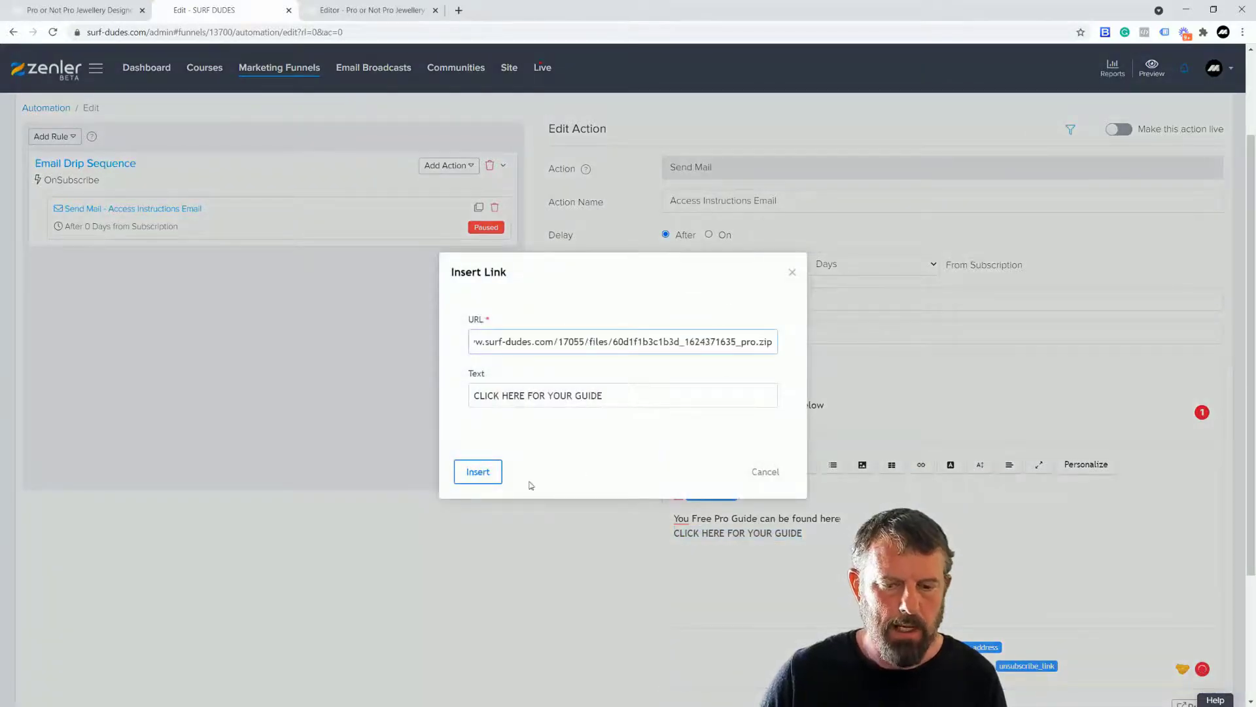
click(477, 472)
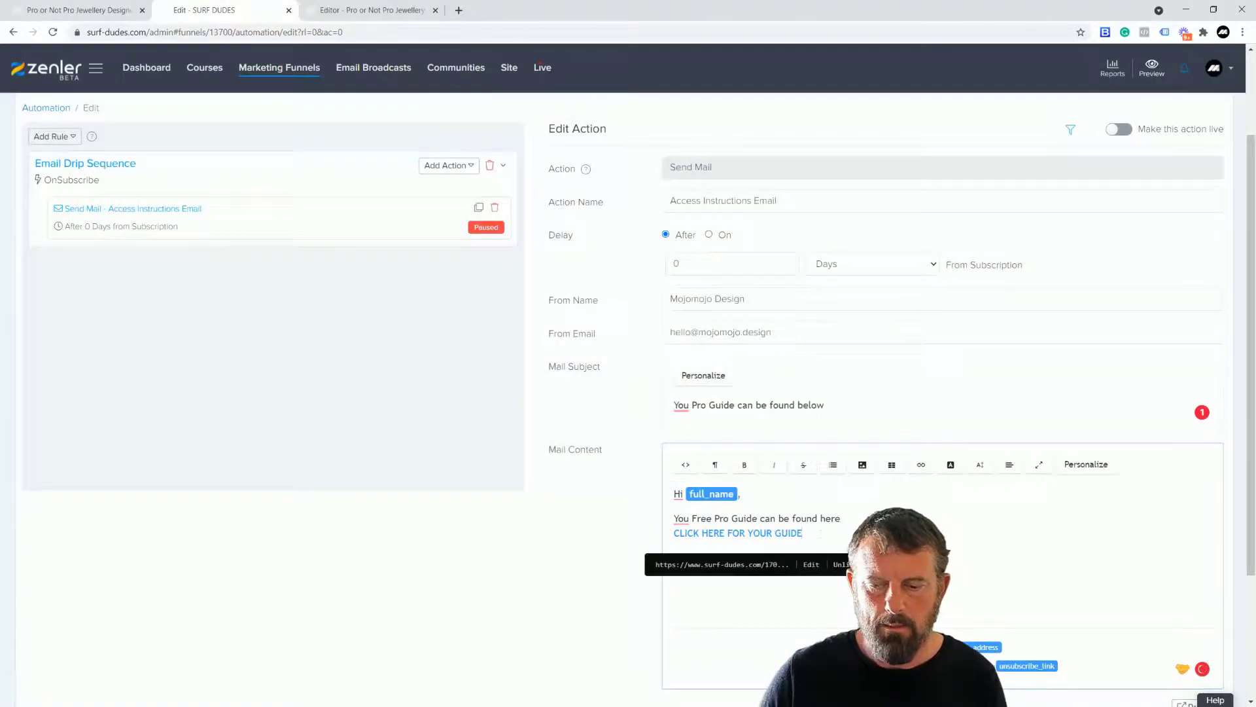
- Add the closing line "Visit us again soon!" below the guide link in the mail content
key(Return)
text(Visit)
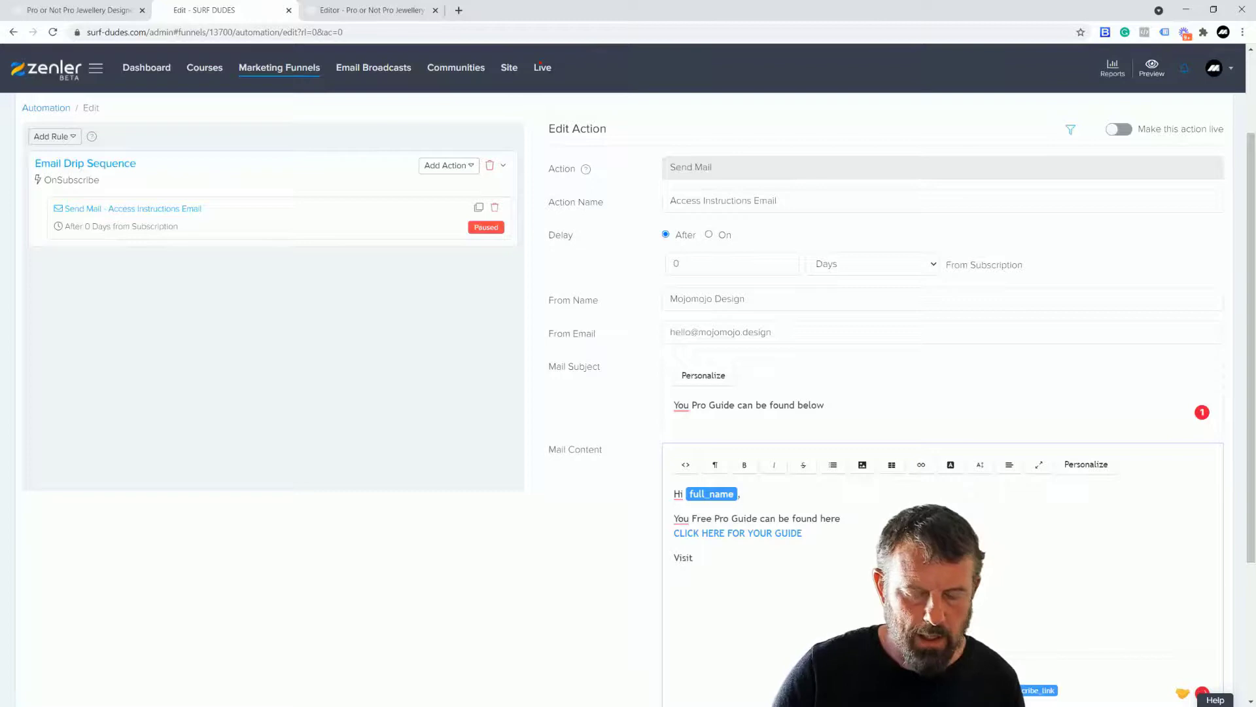
text( us )
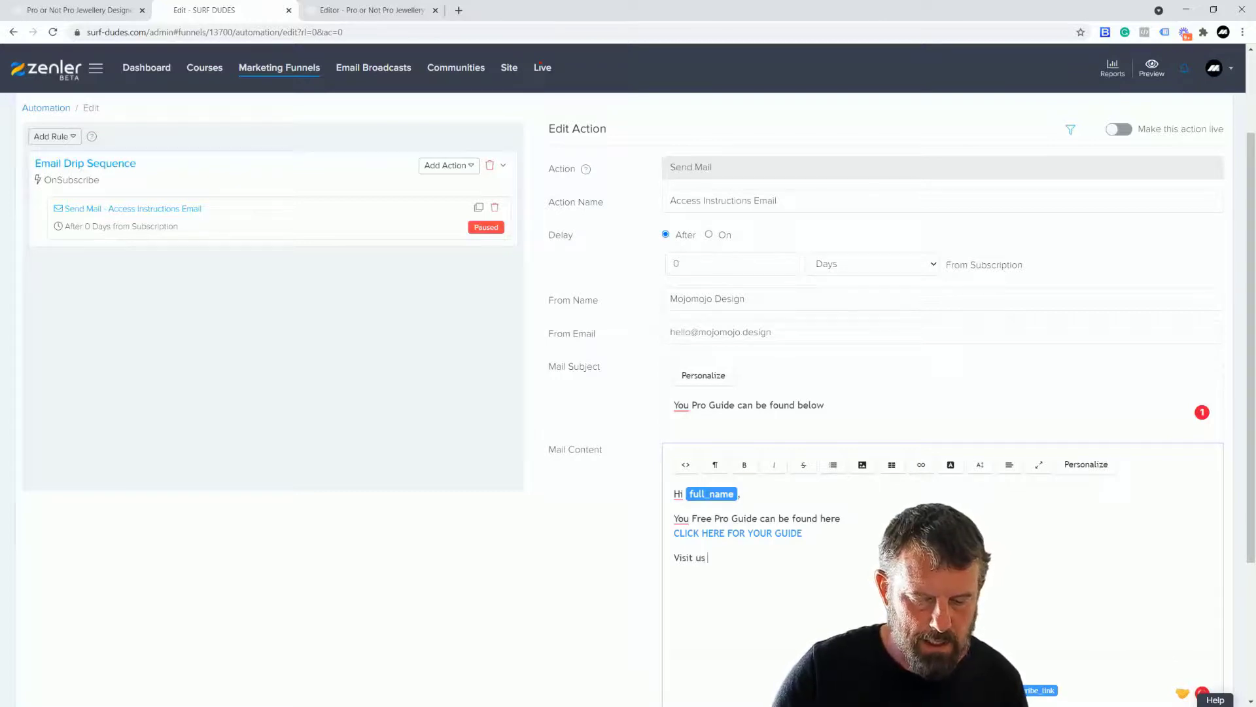
text(again soon!)
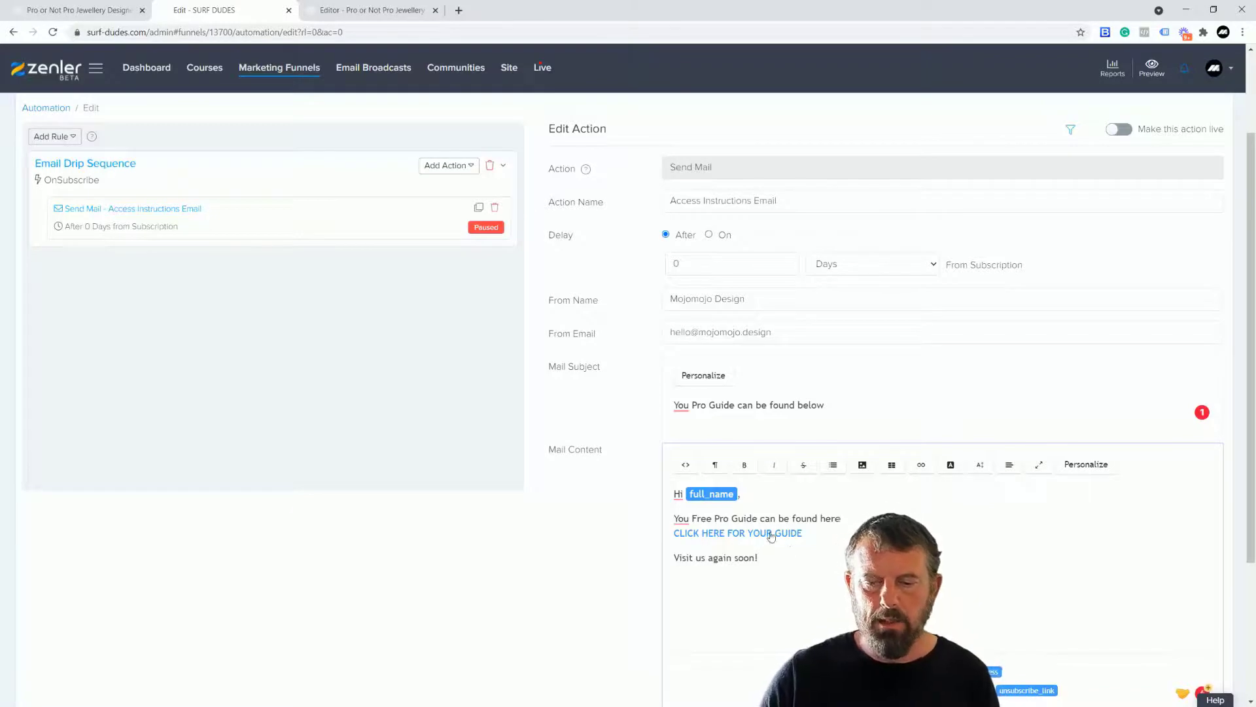
- Correct the Access Instructions Email's mail subject to "Your Pro Guide can be found below"
scroll(831, 533, down, 3)
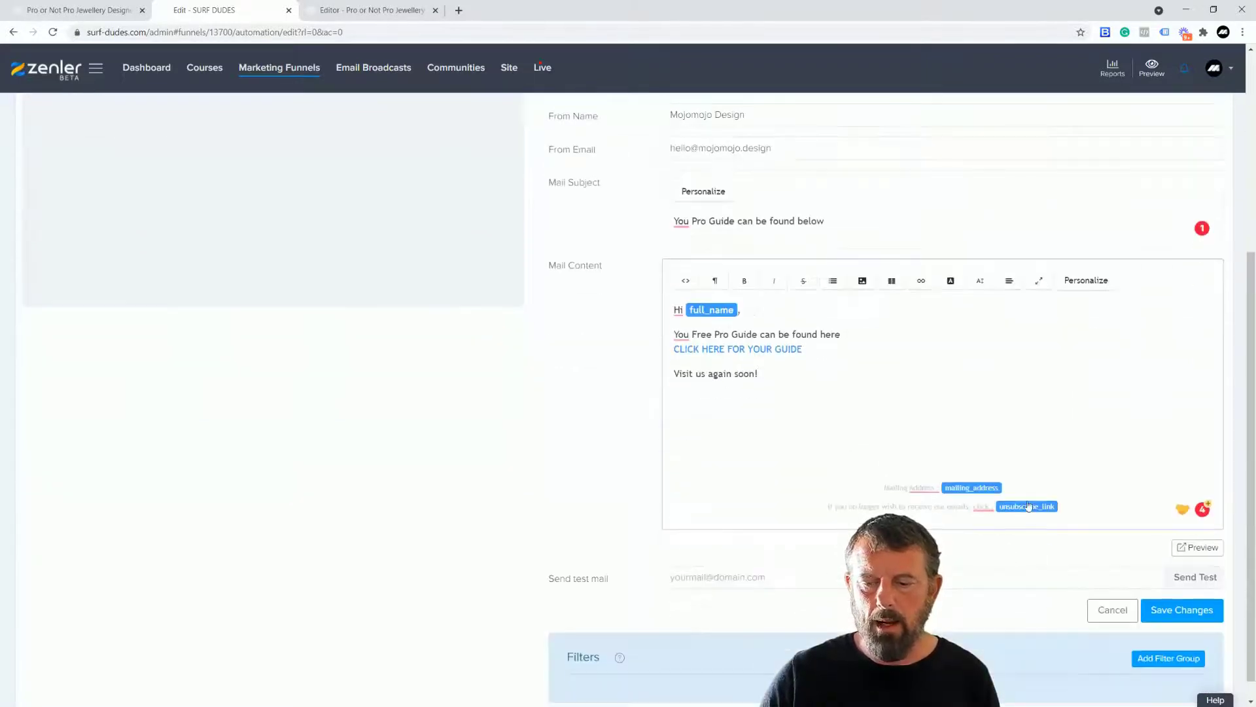
scroll(835, 535, up, 3)
scroll(834, 535, up, 2)
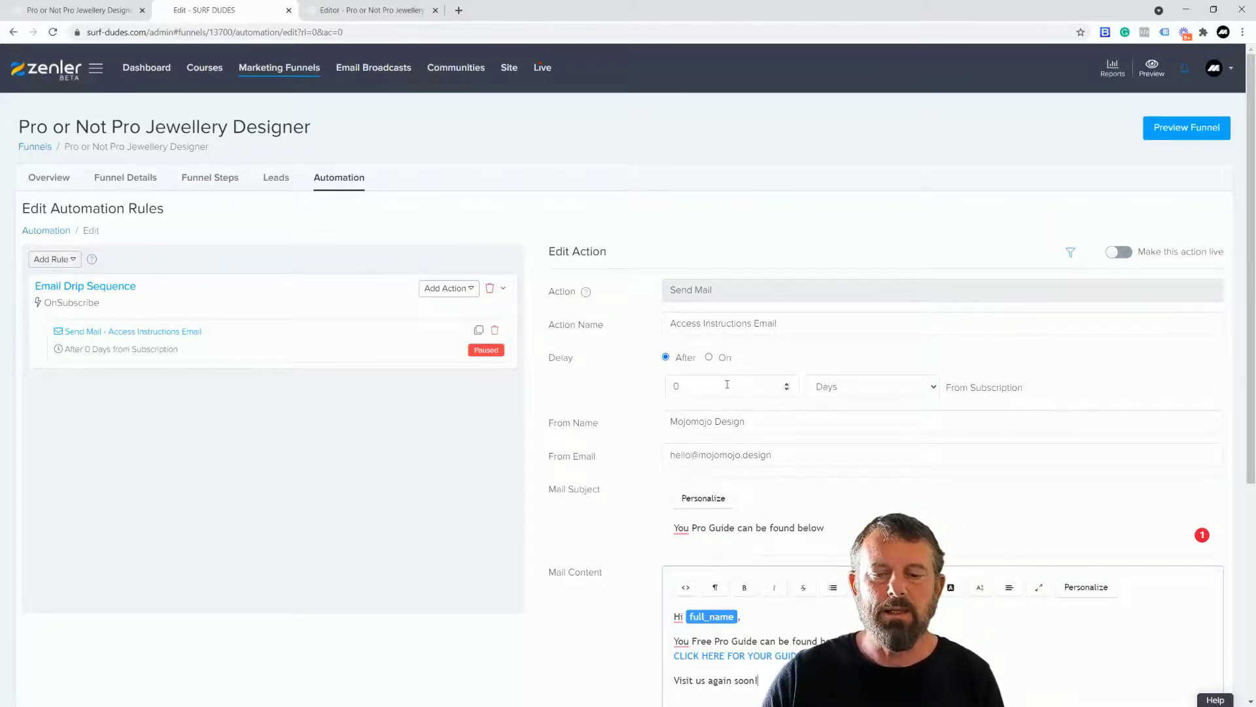
scroll(804, 275, down, 3)
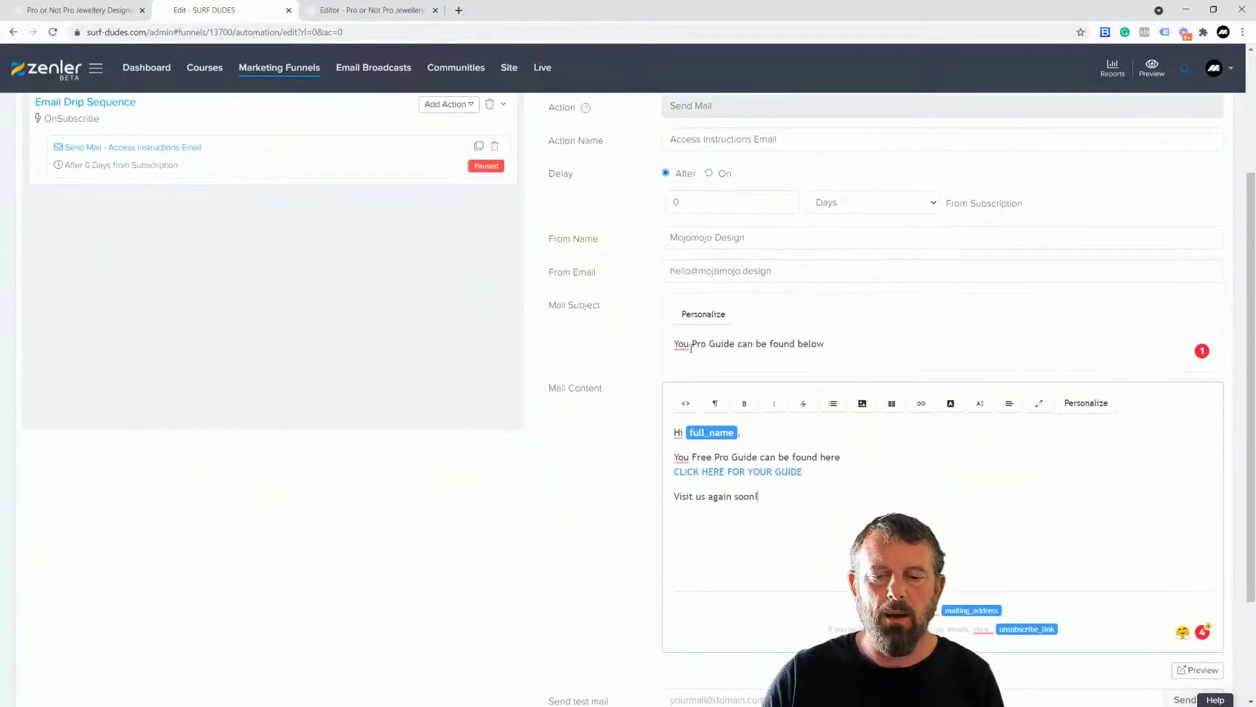
mouse_move(689, 345)
click(686, 377)
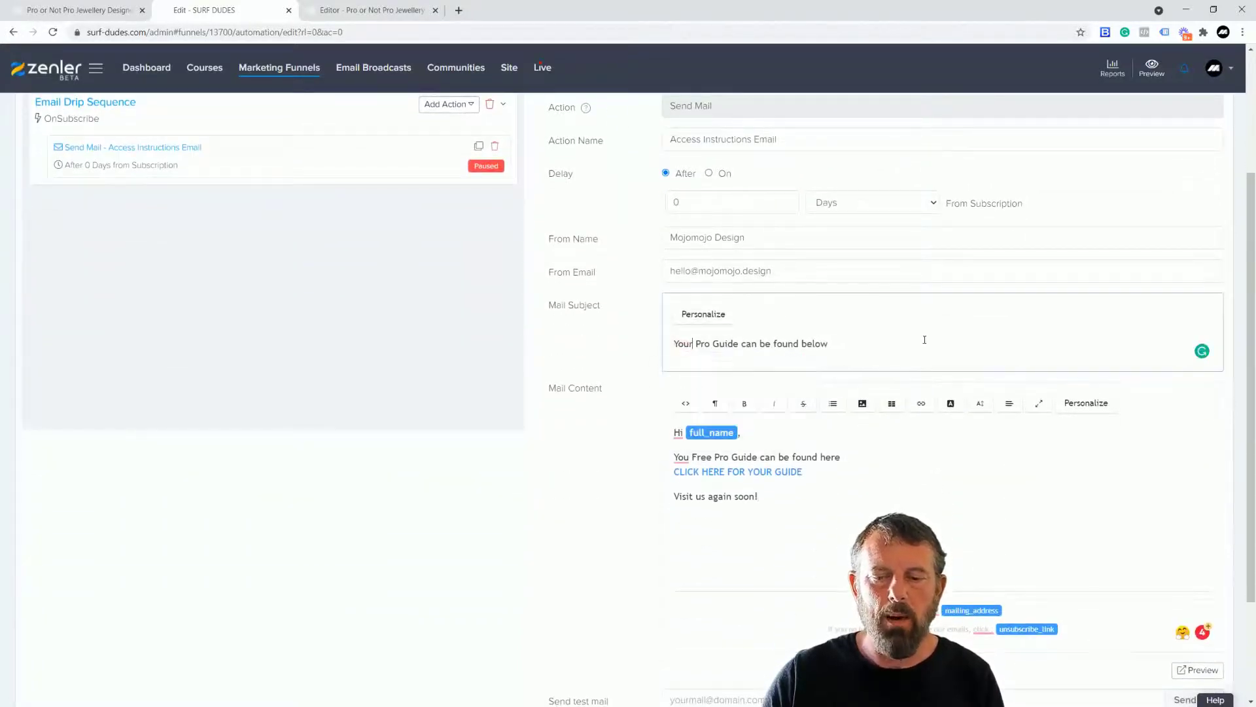
- Add a filter group with one new filter to the Access Instructions Email action
scroll(924, 338, down, 2)
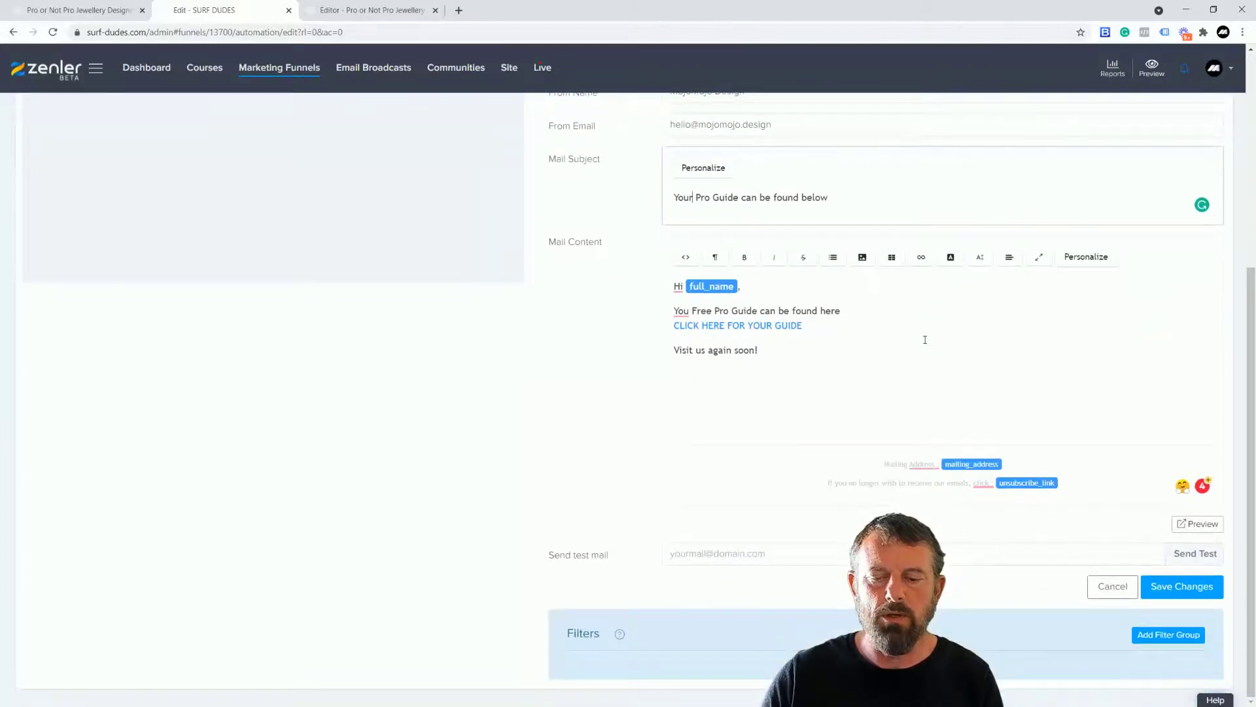
click(1169, 639)
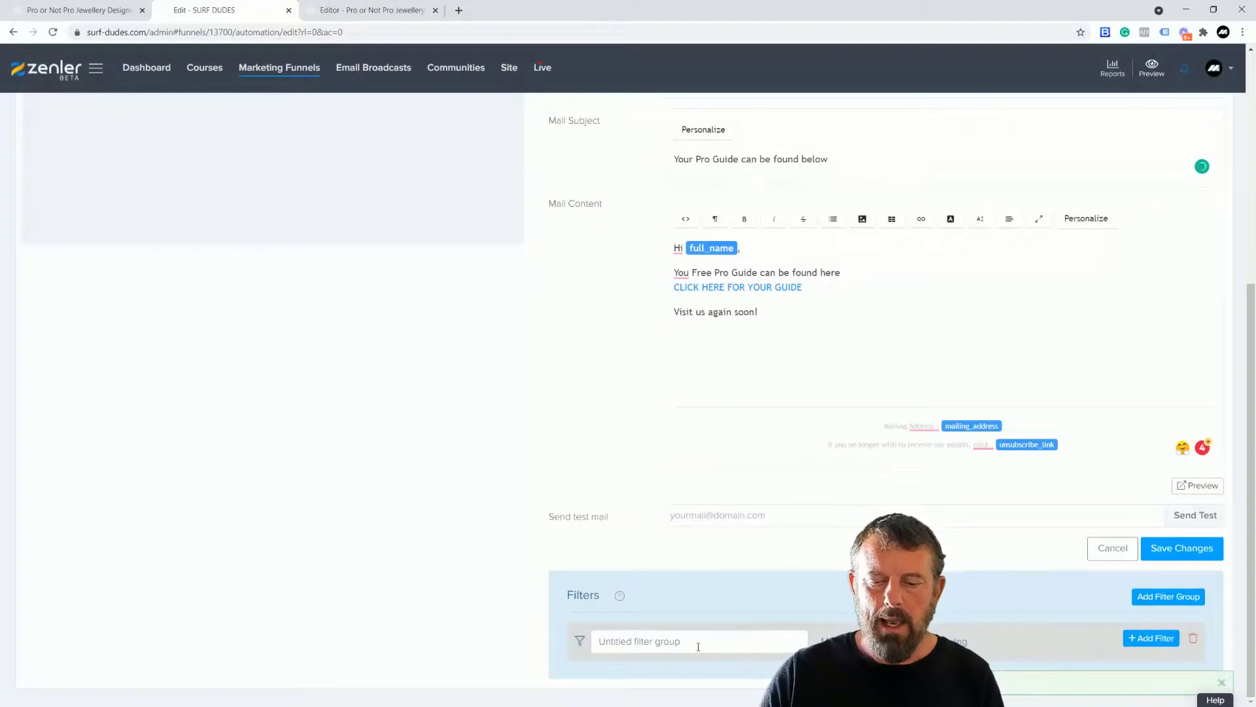
click(1150, 639)
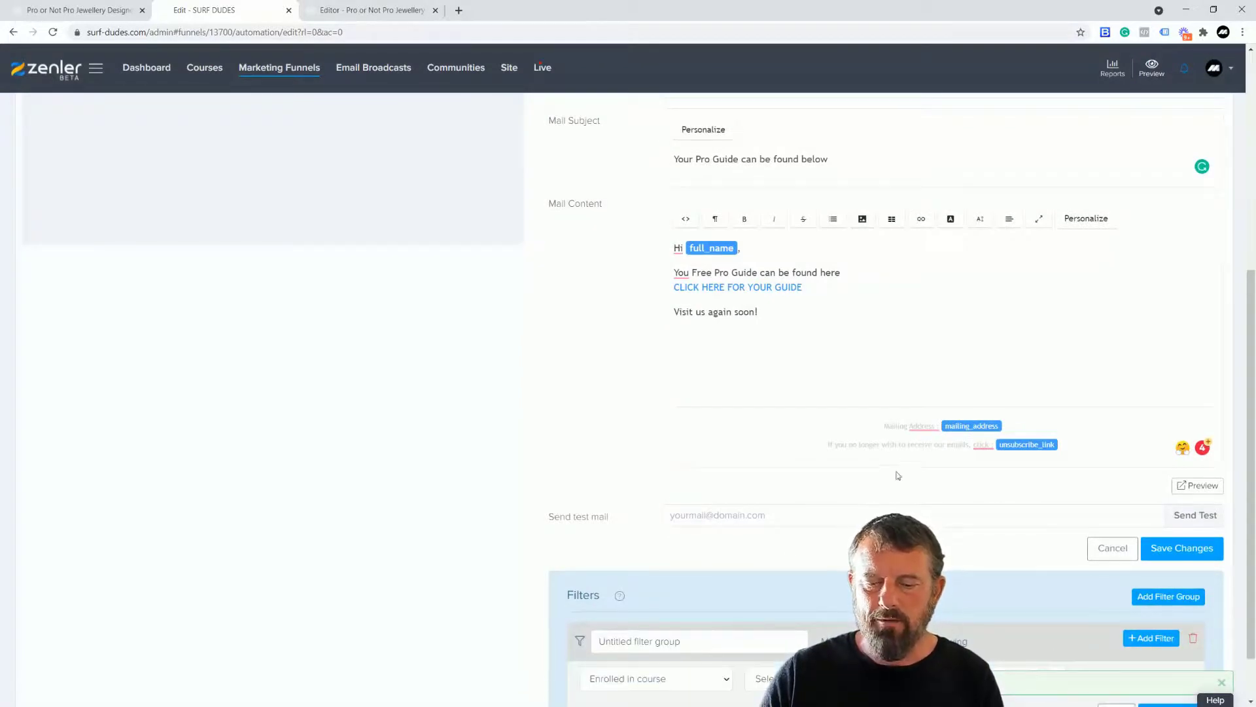
- Try setting the filter condition to "User tag contains" and check which tags it offers
scroll(870, 471, down, 1)
click(725, 614)
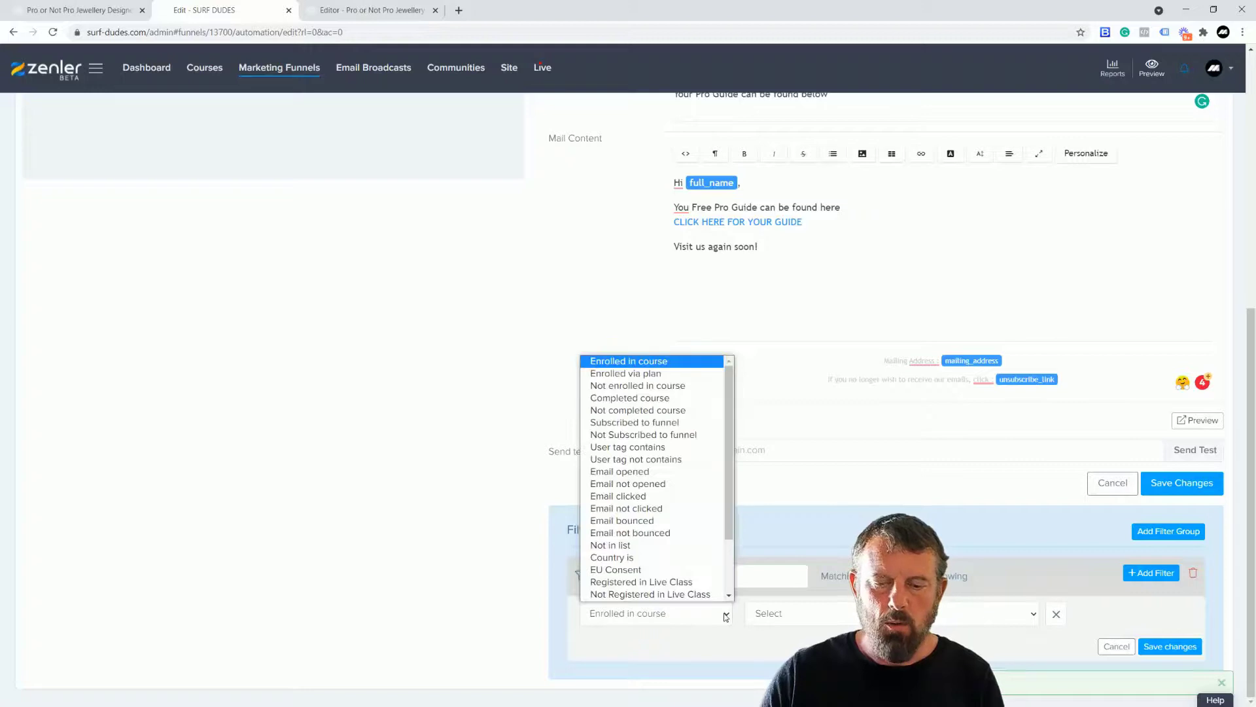
scroll(694, 576, down, 1)
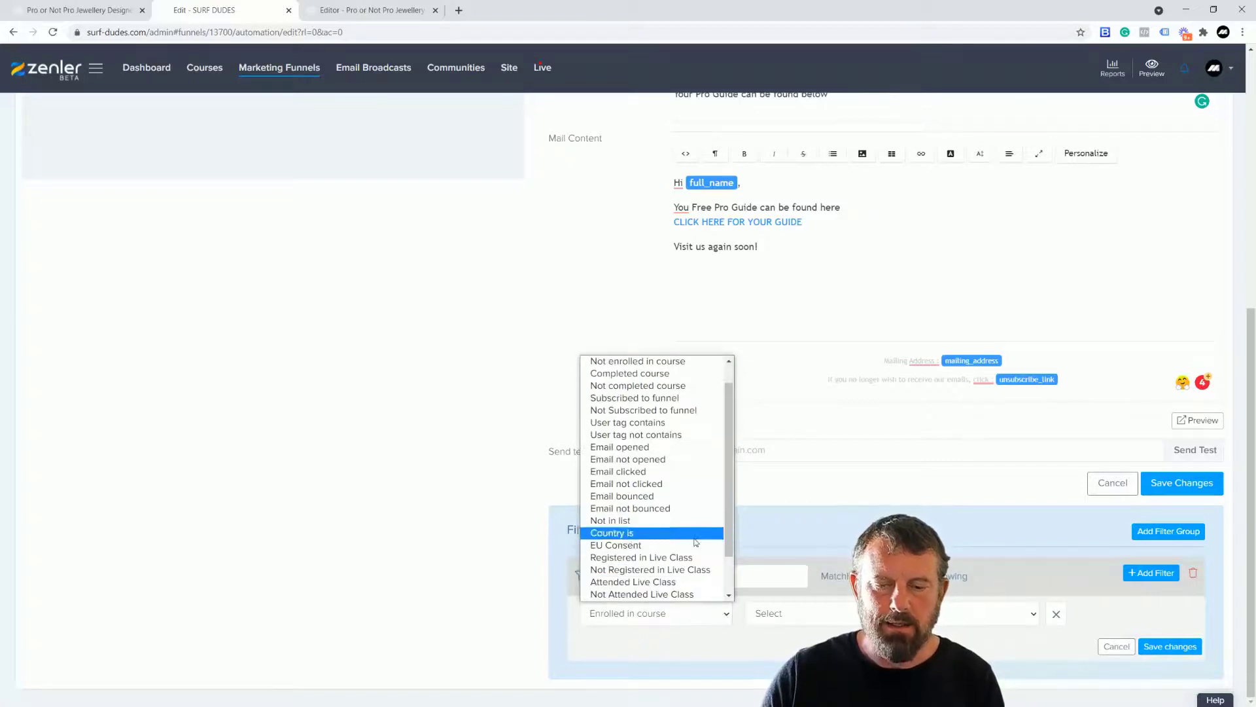
click(655, 423)
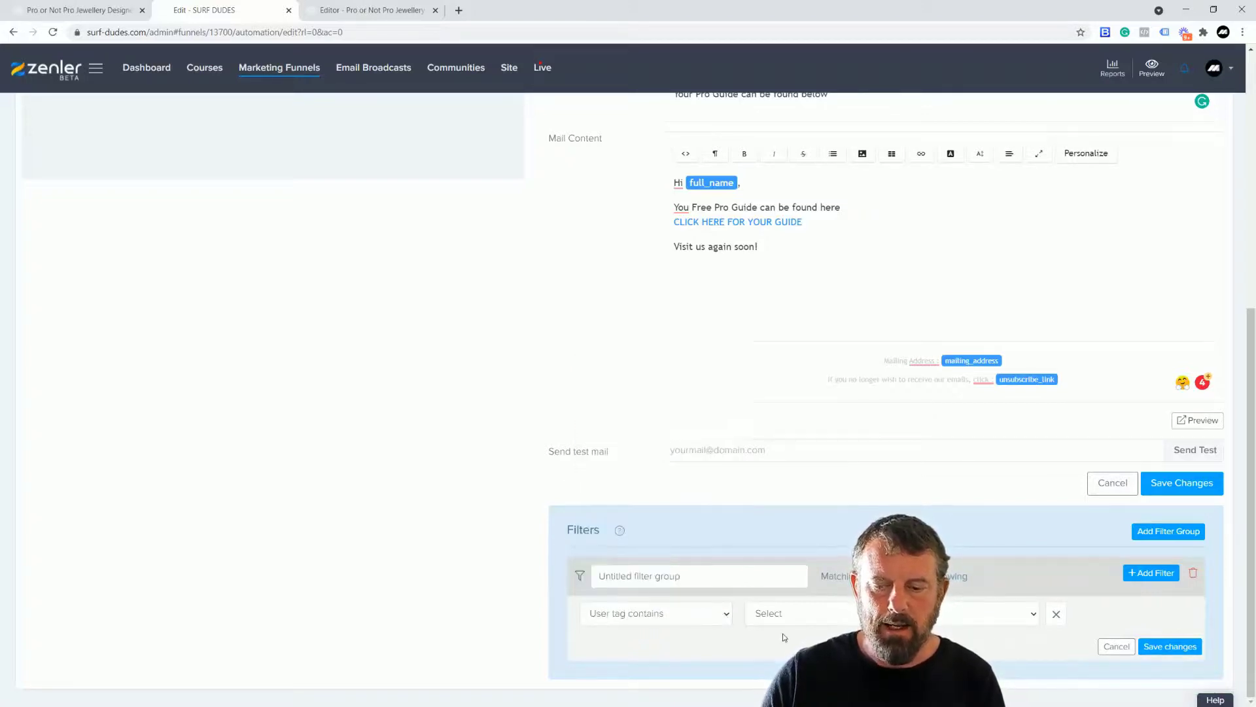
click(789, 615)
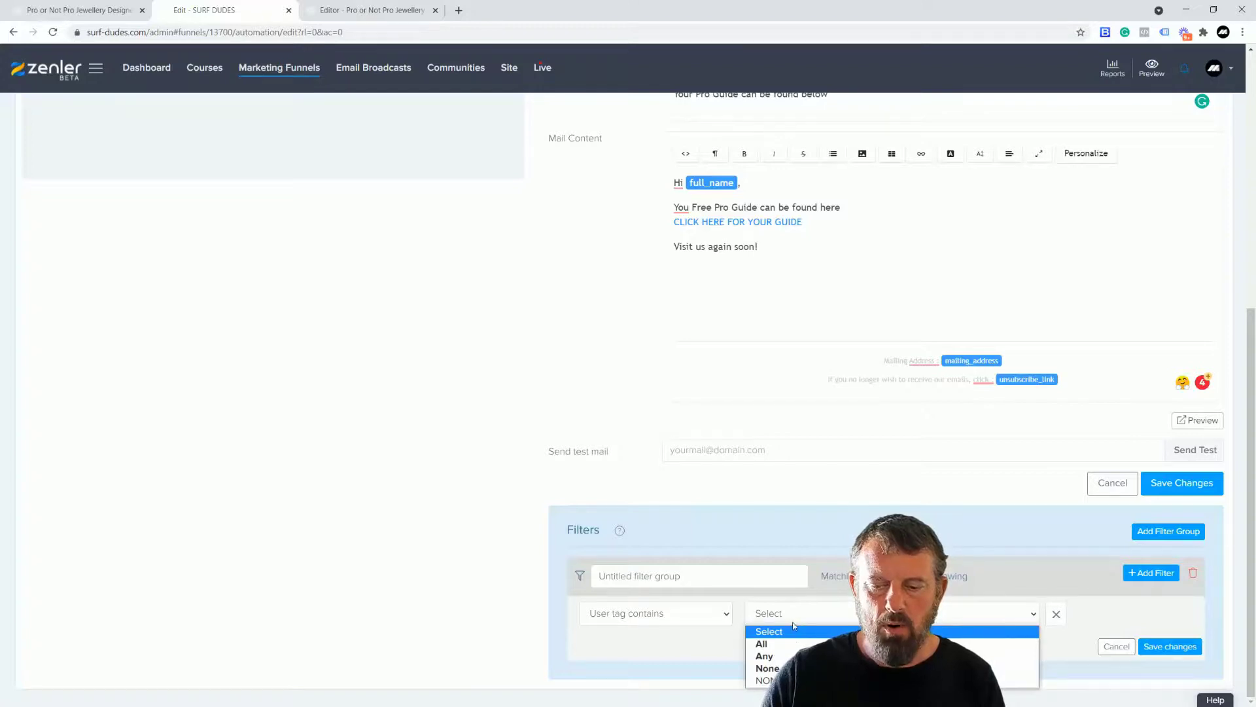
click(798, 622)
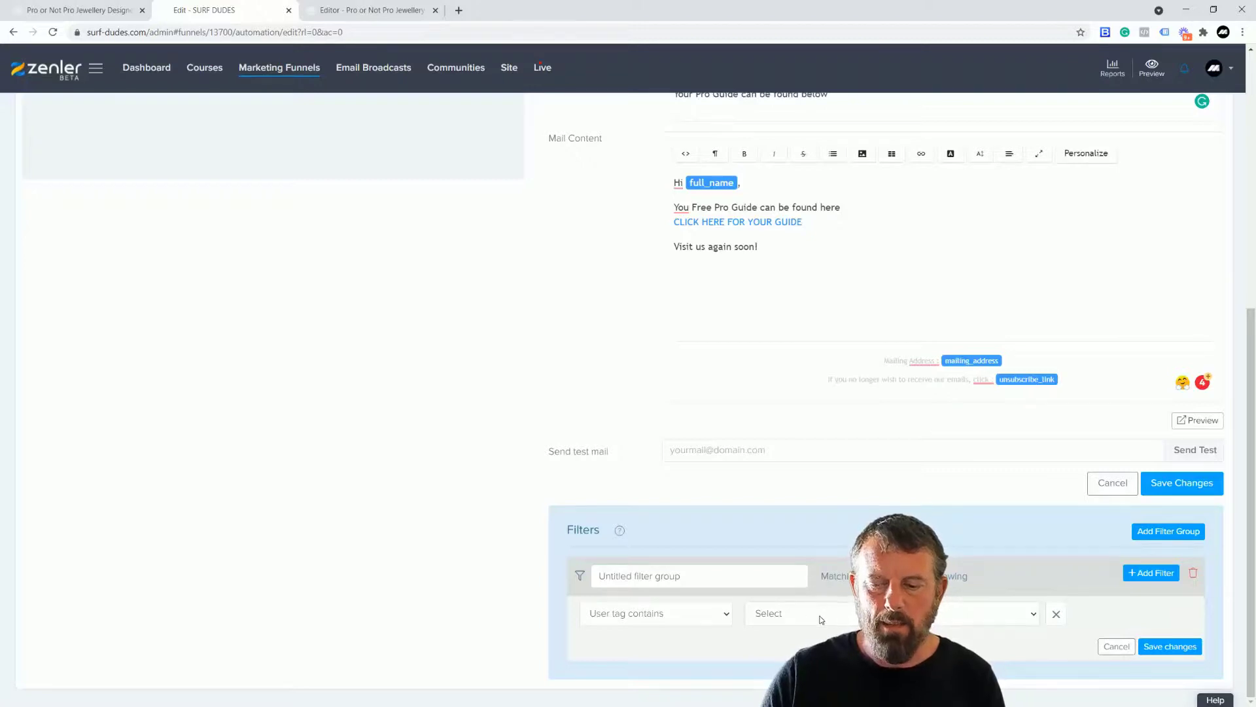
click(820, 616)
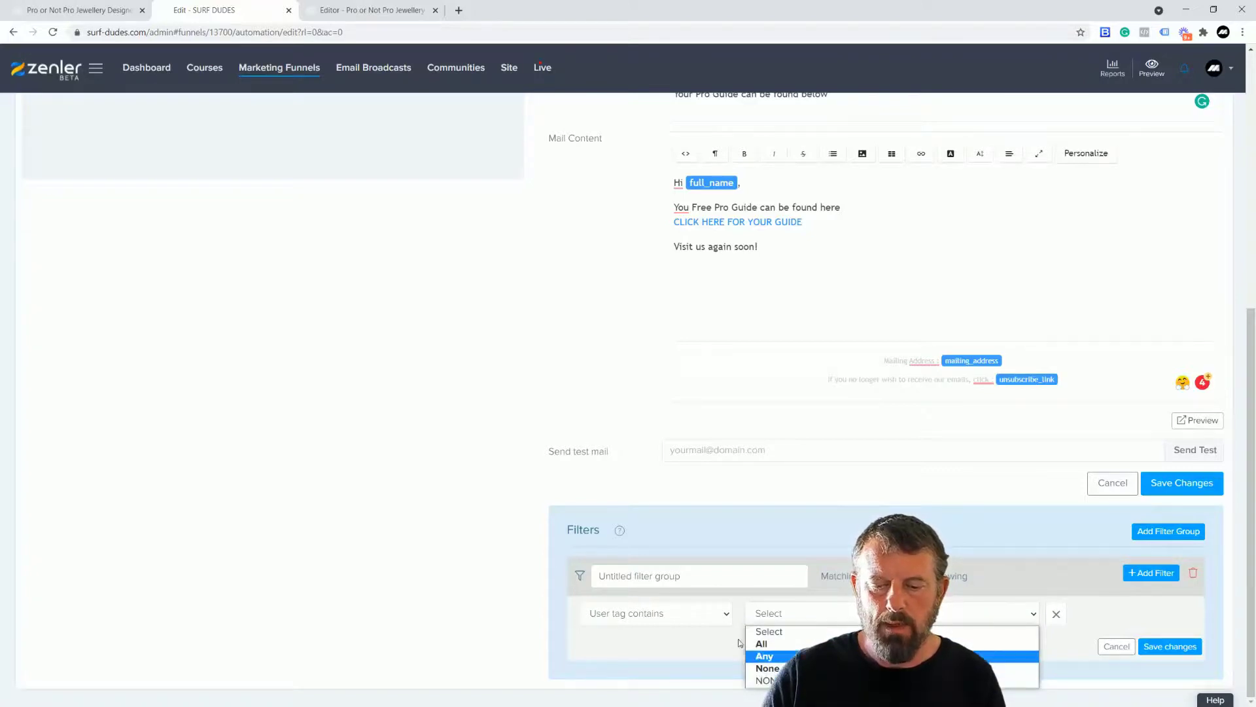
- Set the filter to "User tag not contains" with the tag NONPRO and save the filter group
click(723, 613)
scroll(654, 524, down, 1)
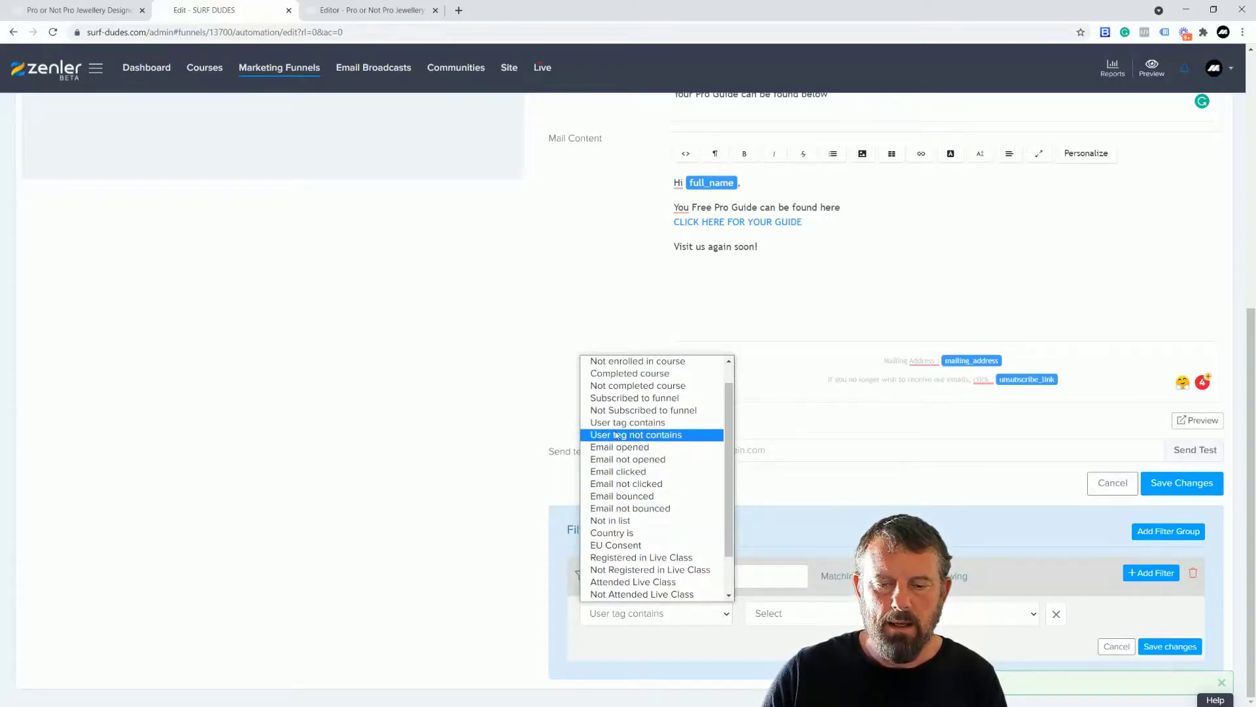
click(645, 436)
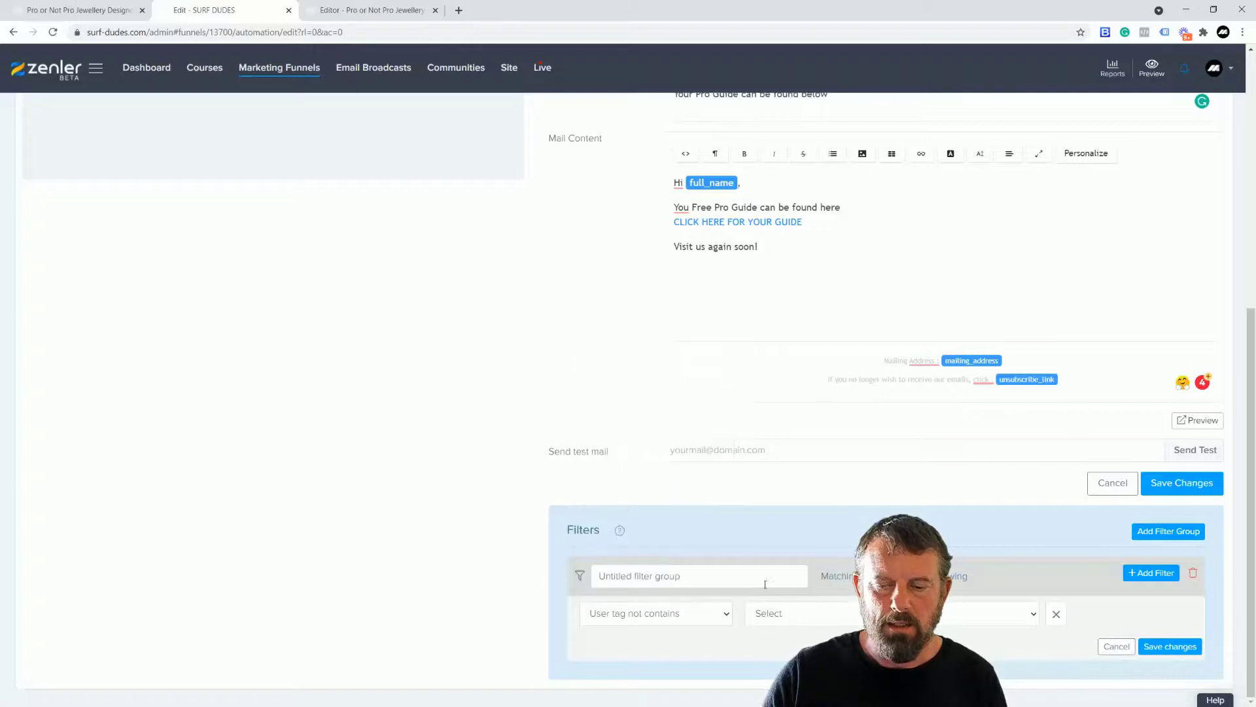
click(779, 613)
click(773, 644)
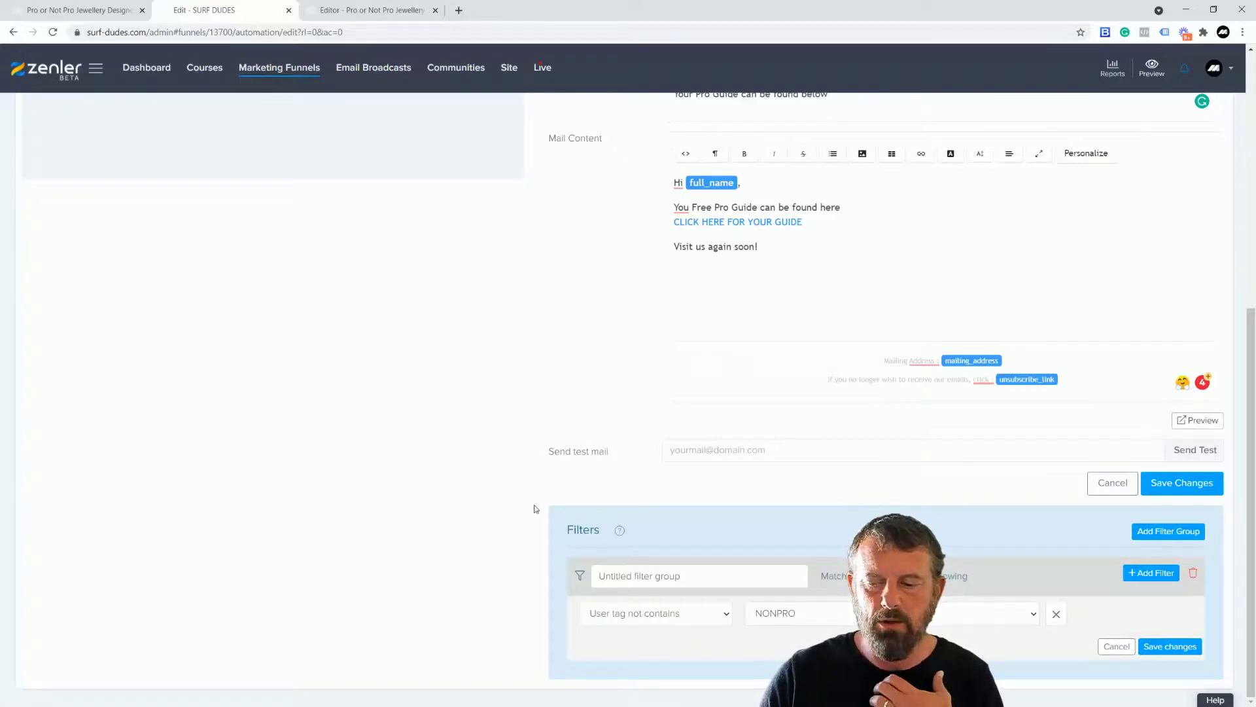
click(1153, 648)
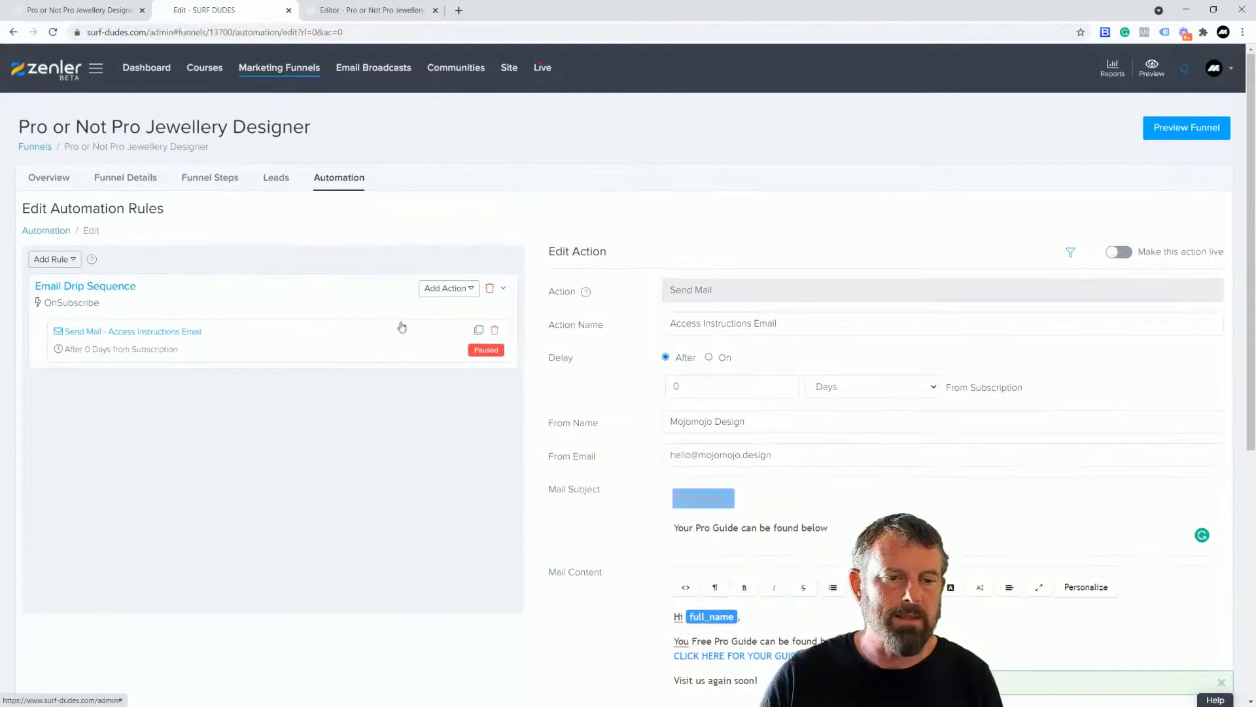
- Open the Surf-Dudes site admin's profile from the site's list of all people
click(514, 74)
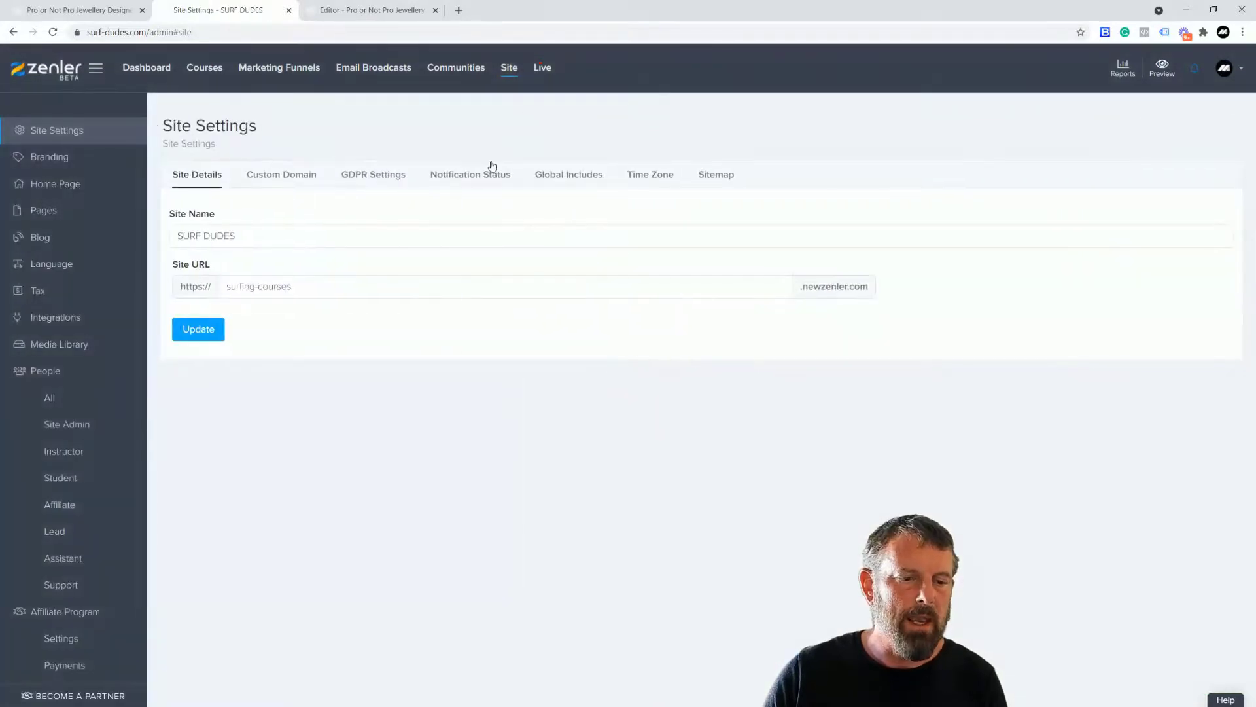
click(56, 402)
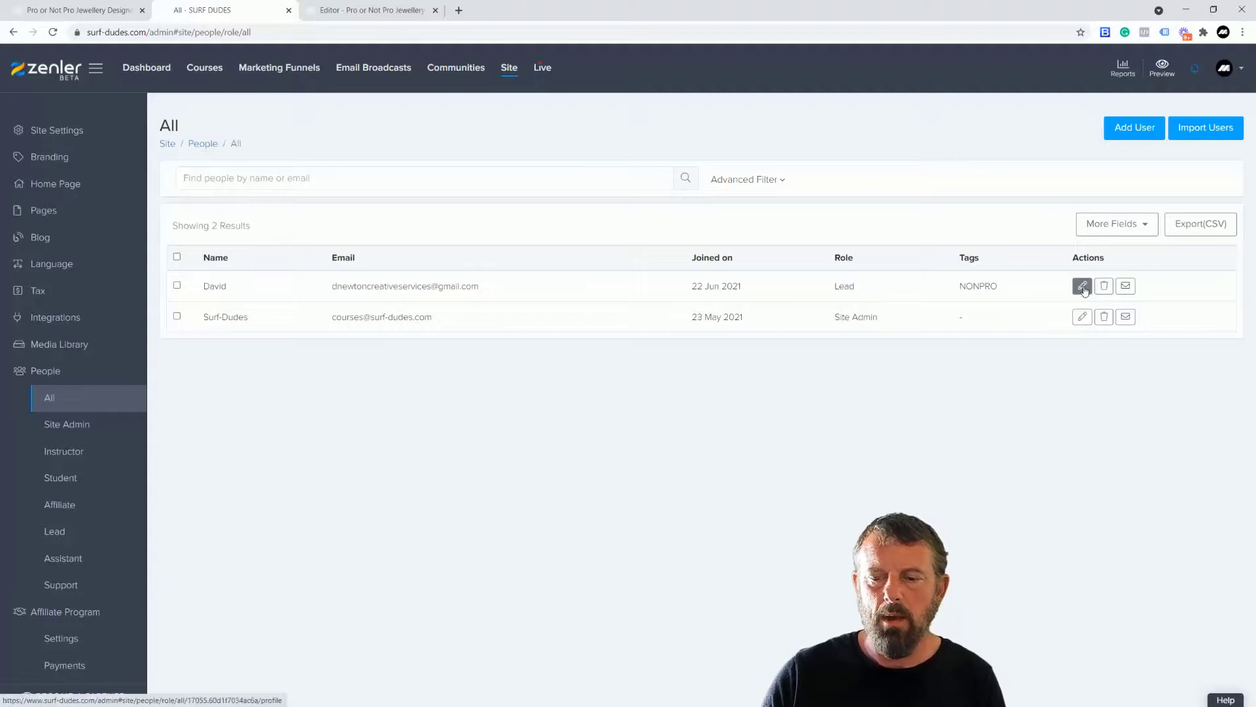
click(1083, 317)
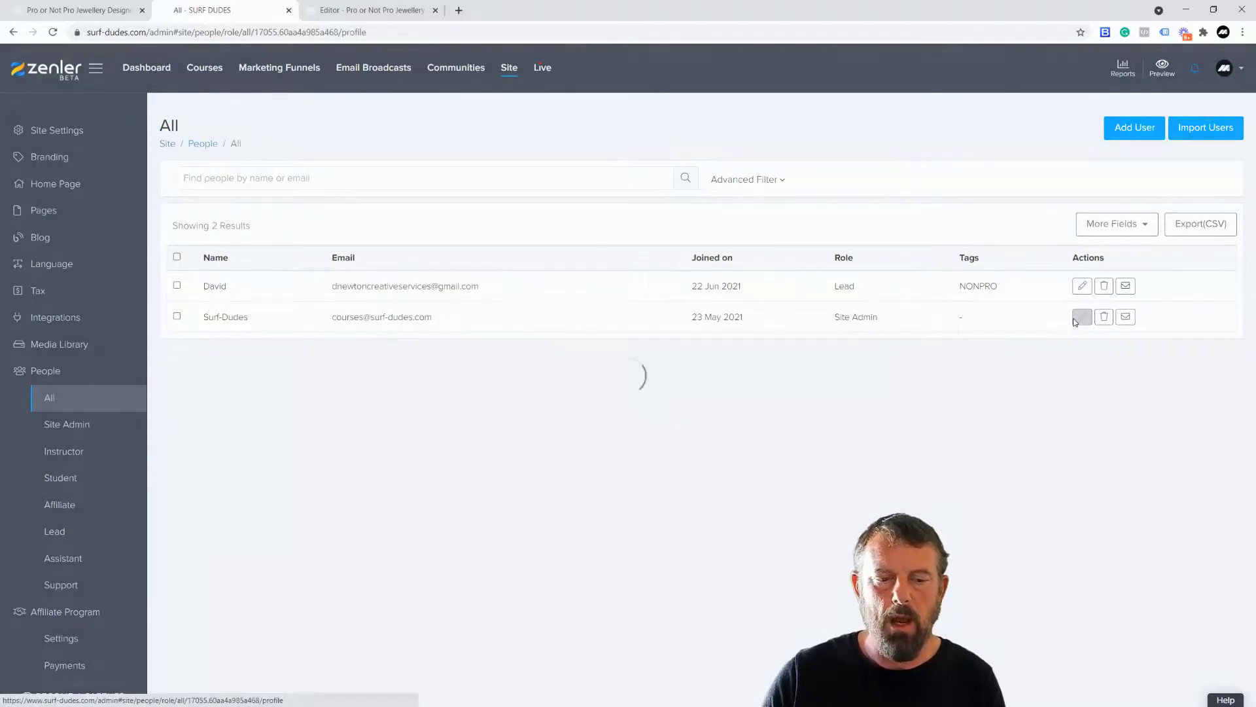
- Add the tags PRO and NONPRO to the Surf-Dudes profile and update it
scroll(537, 362, down, 3)
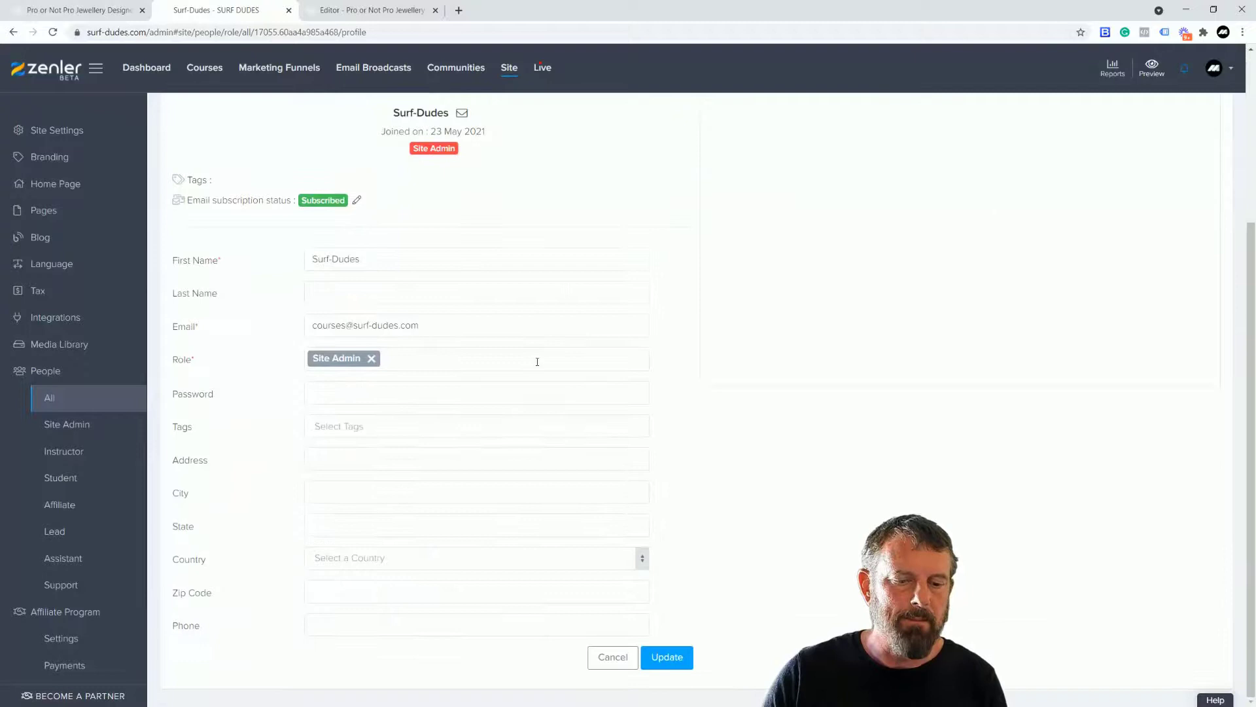
click(352, 425)
text(PRO)
key(Return)
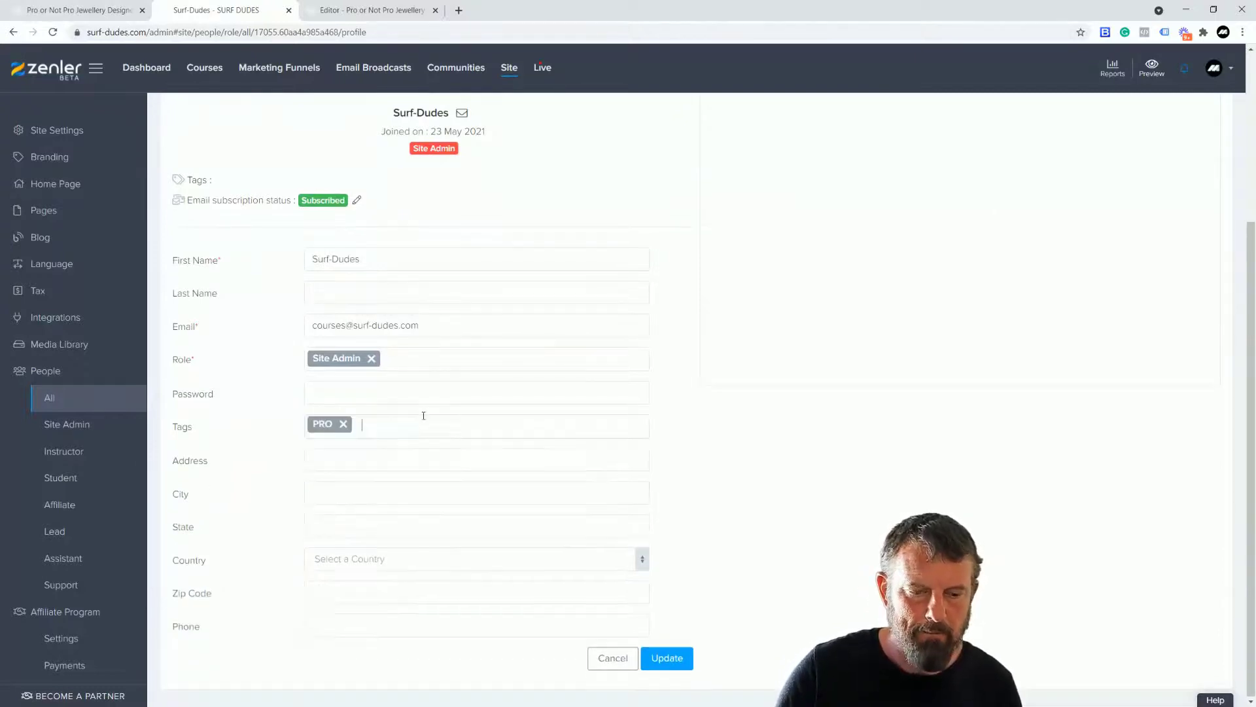
click(424, 416)
text(NON)
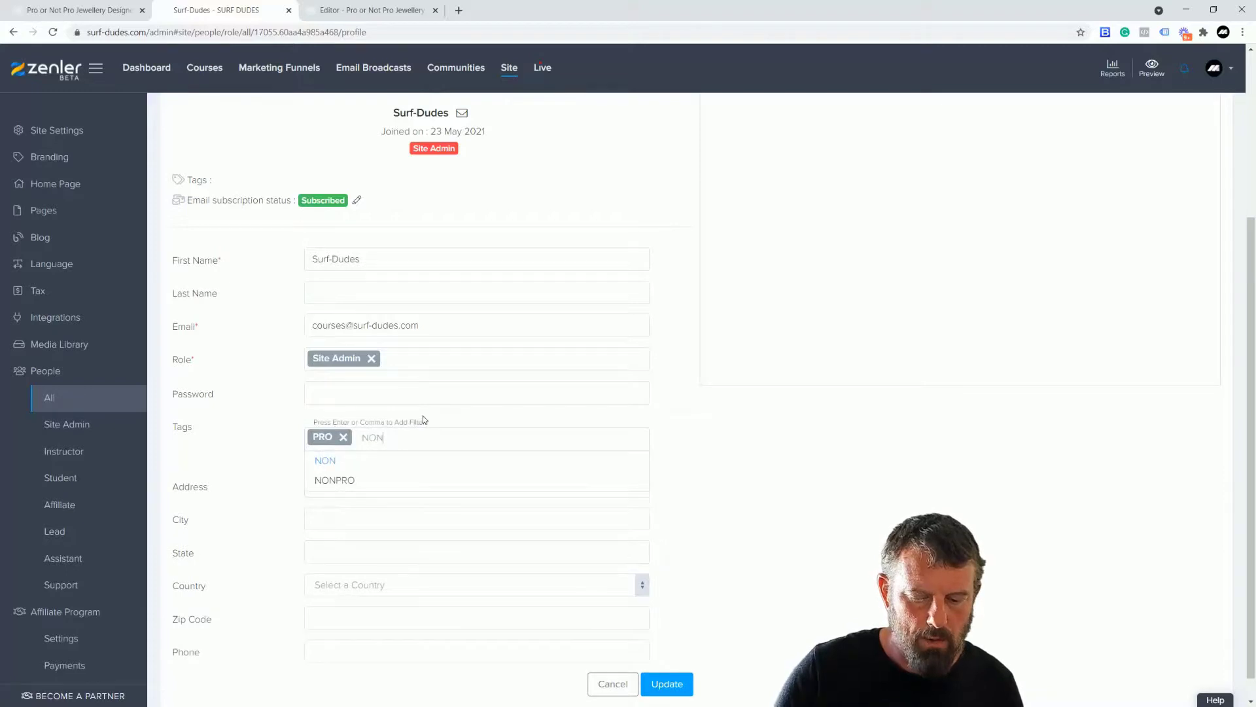
text(PRO)
key(Return)
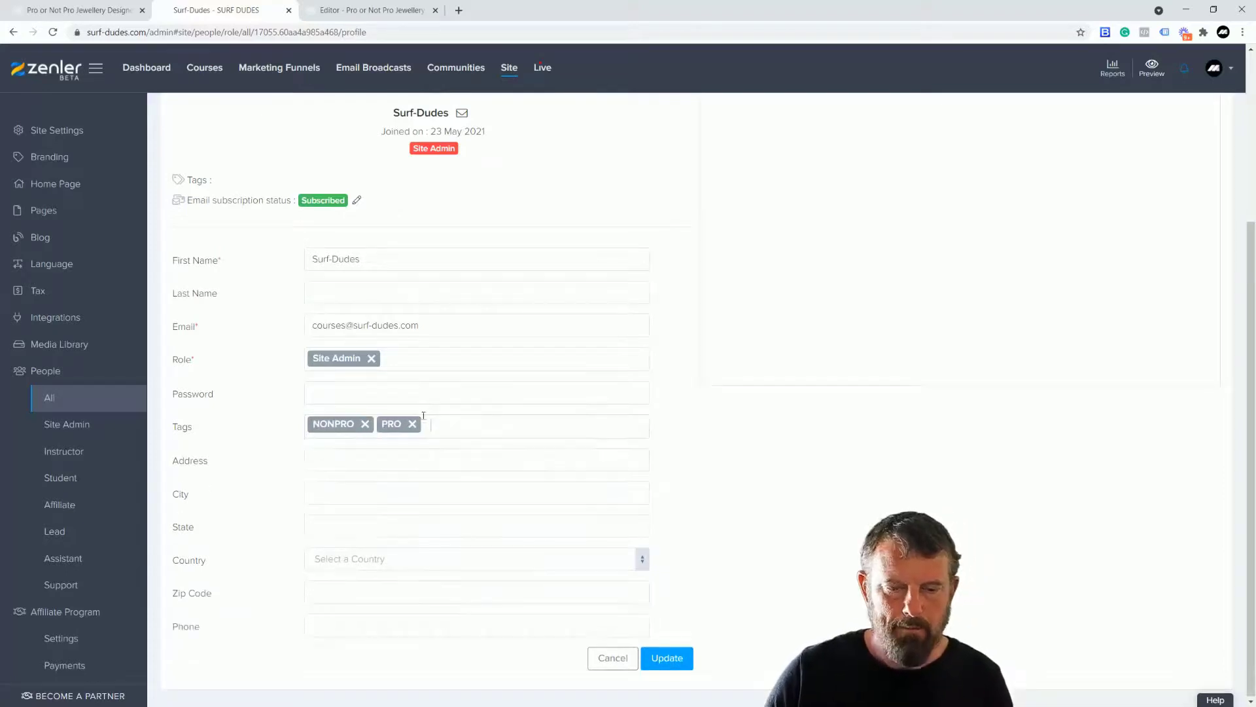
click(660, 665)
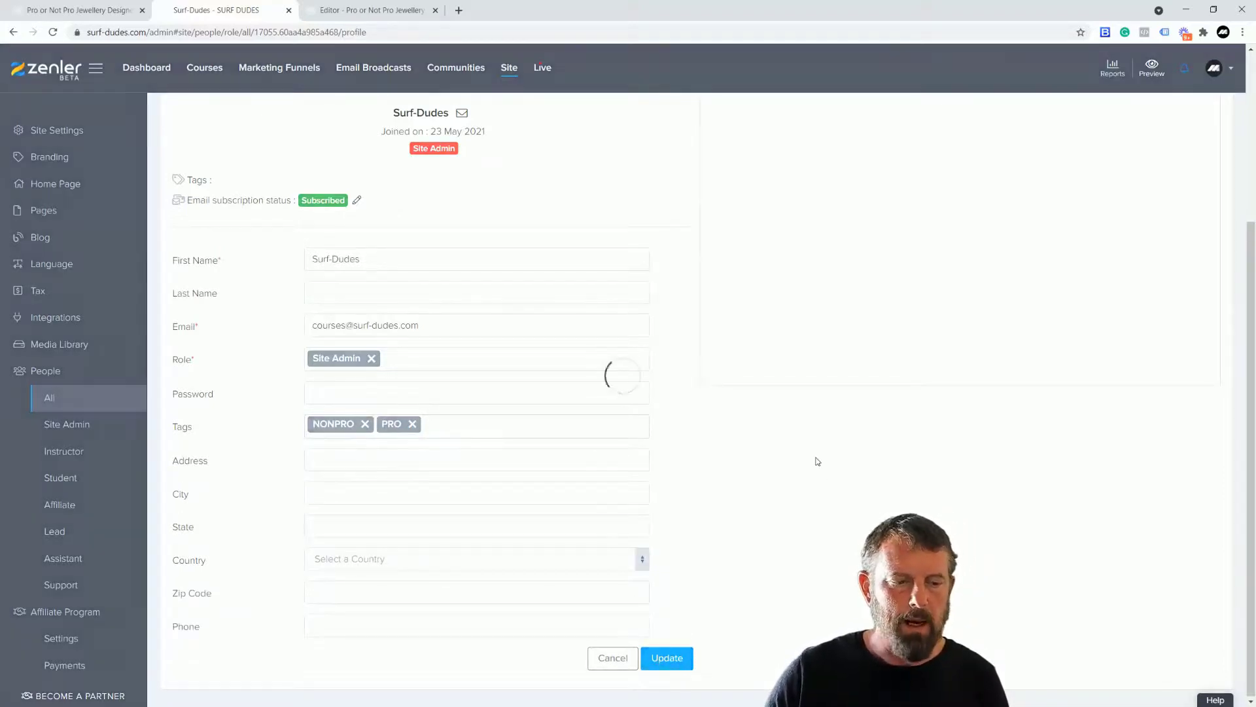
- Return to the site's list of all people and delete the lead tagged NONPRO
click(111, 409)
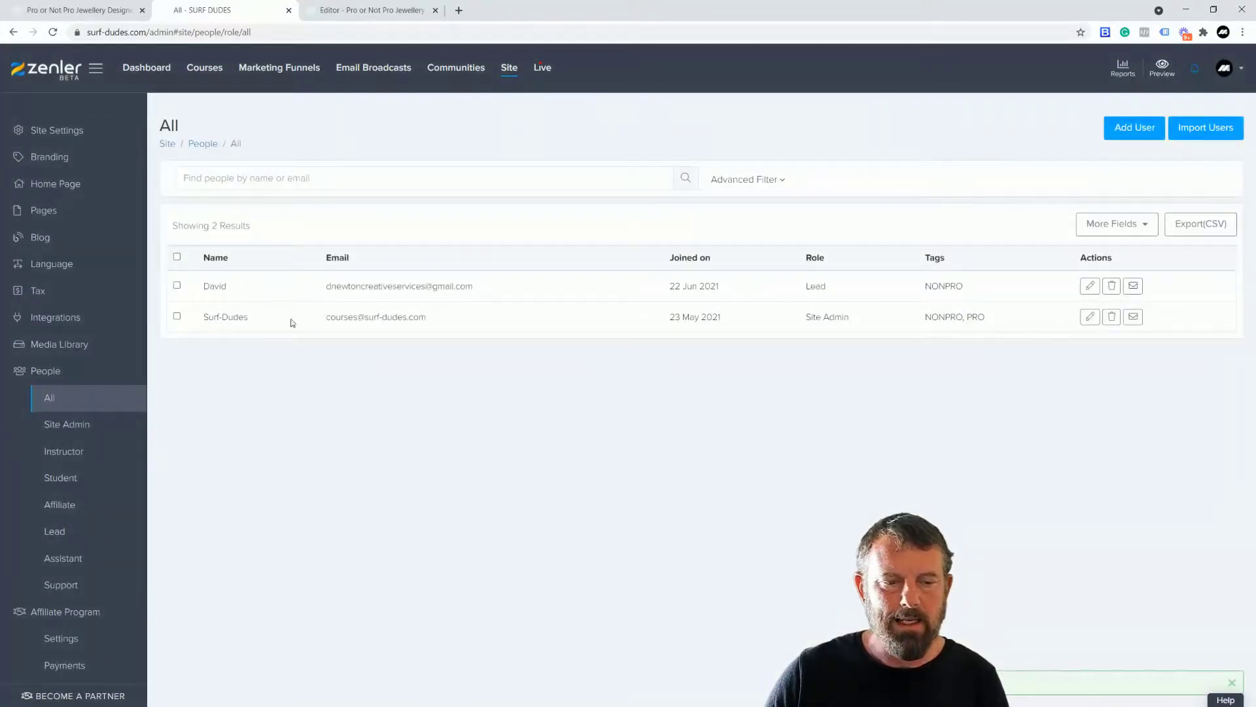
click(1111, 291)
click(677, 443)
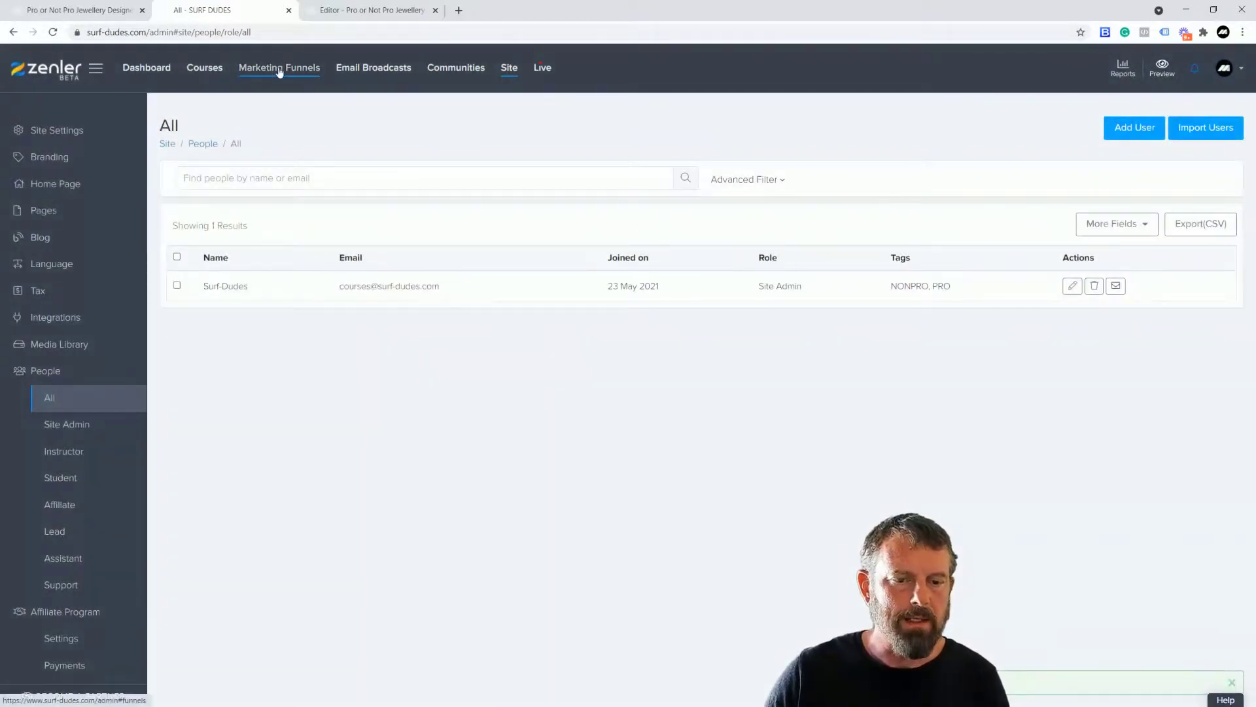
- Check the tags, name and email of the remaining Surf-Dudes site admin in the people list
drag(964, 290, 885, 290)
click(831, 376)
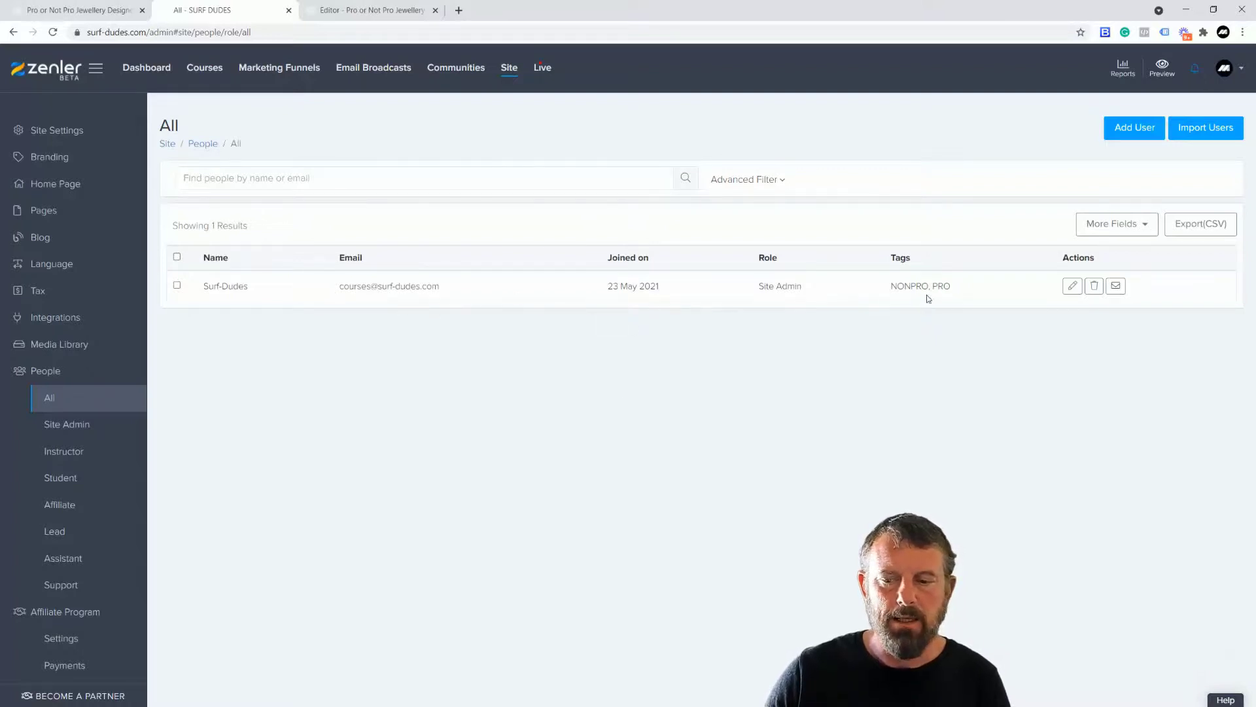
drag(960, 293, 888, 286)
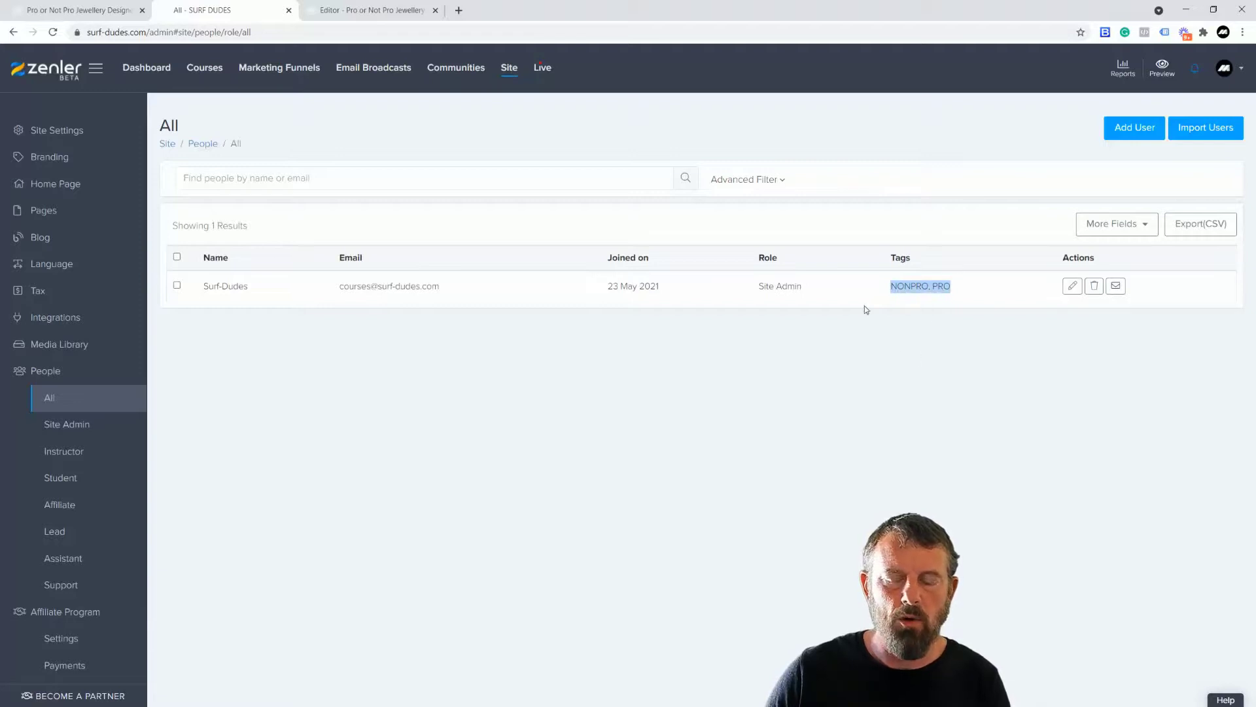
click(744, 398)
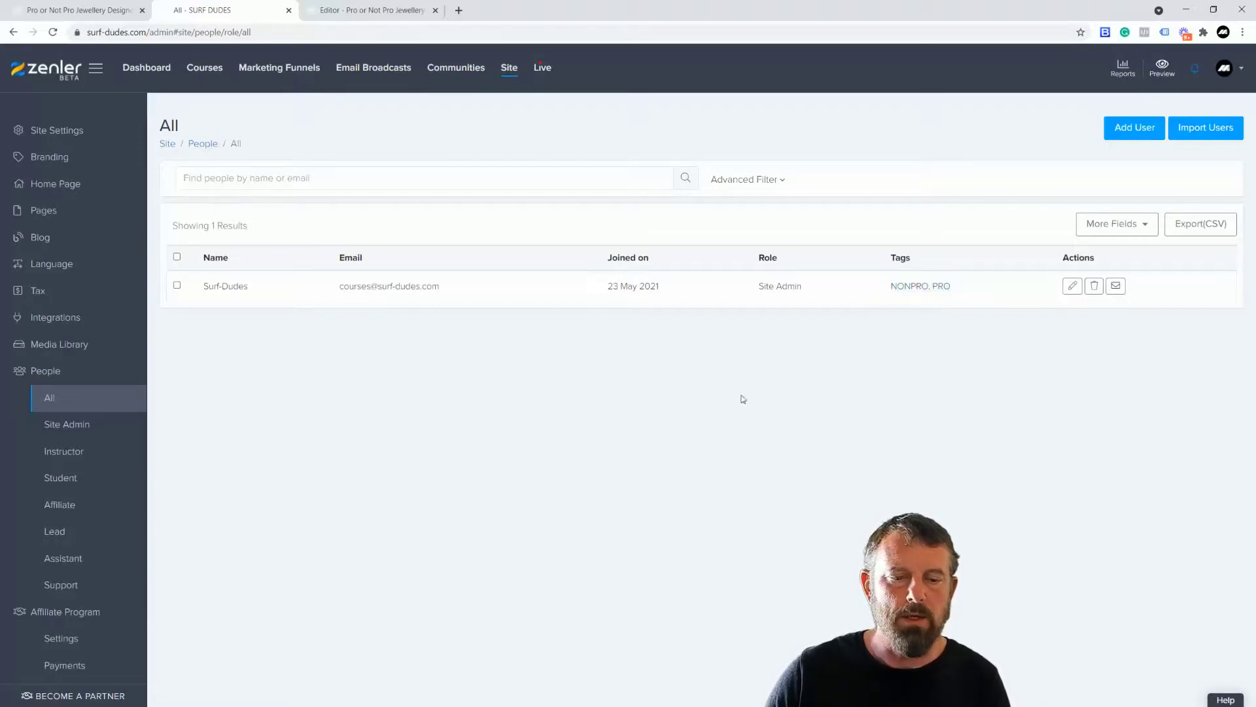
drag(205, 288, 515, 303)
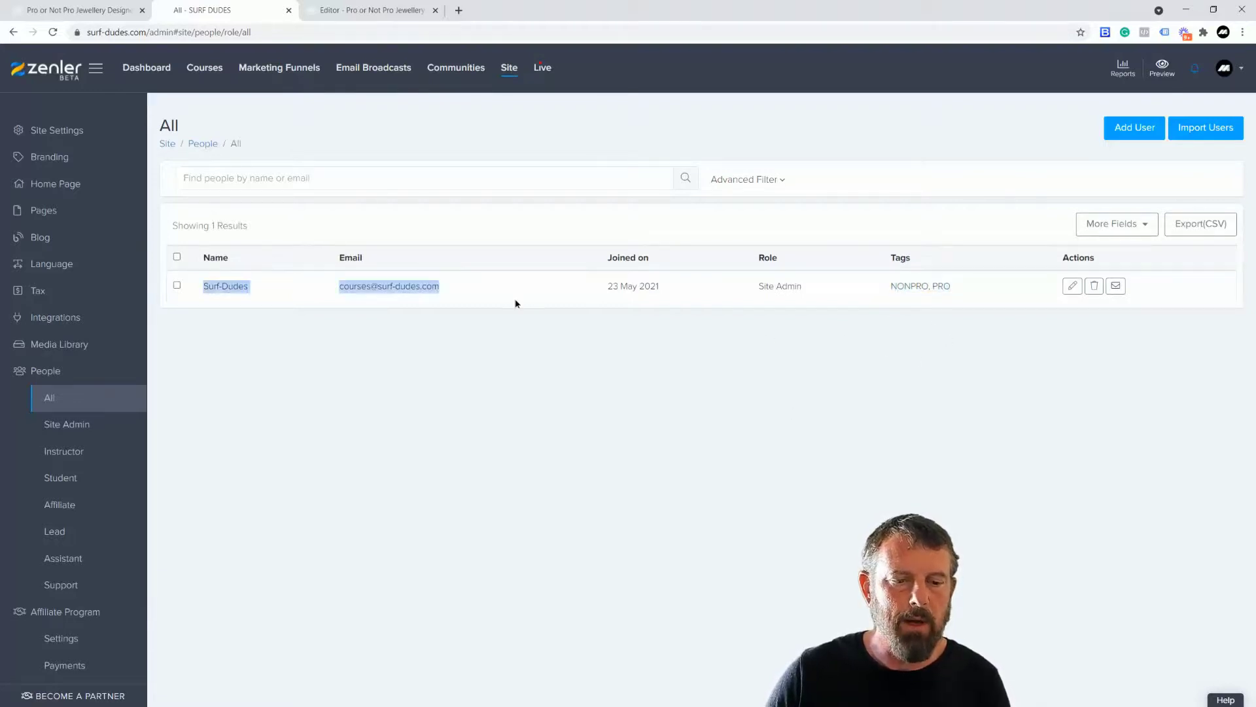
click(512, 403)
- Open the Access Instructions Email action of the Pro or Not Pro Jewellery Designer funnel's Email Drip Sequence for editing
click(270, 69)
click(418, 373)
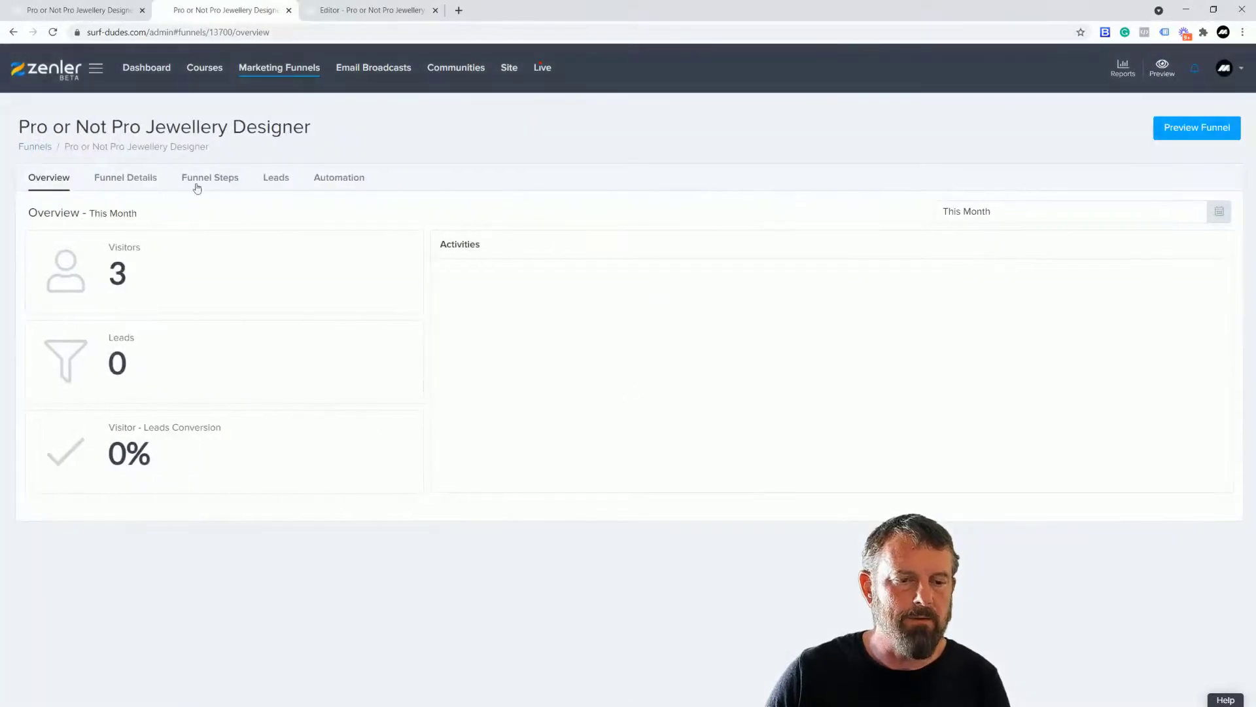
click(338, 177)
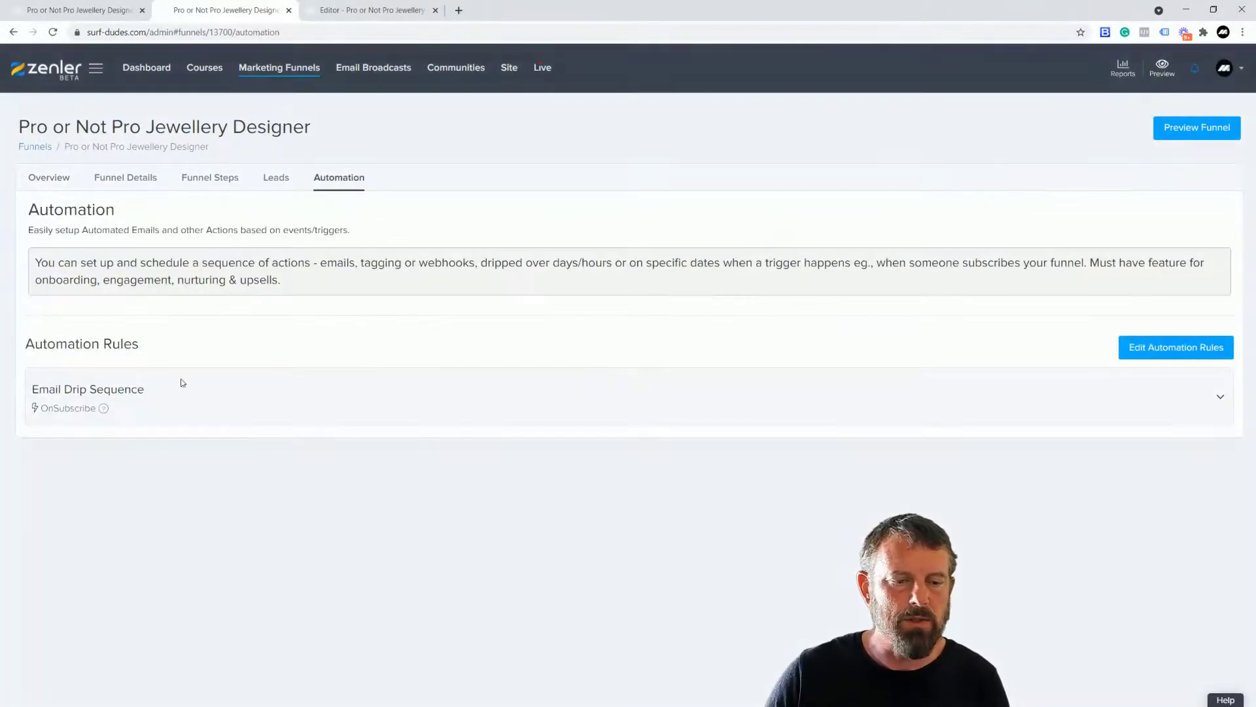
click(192, 408)
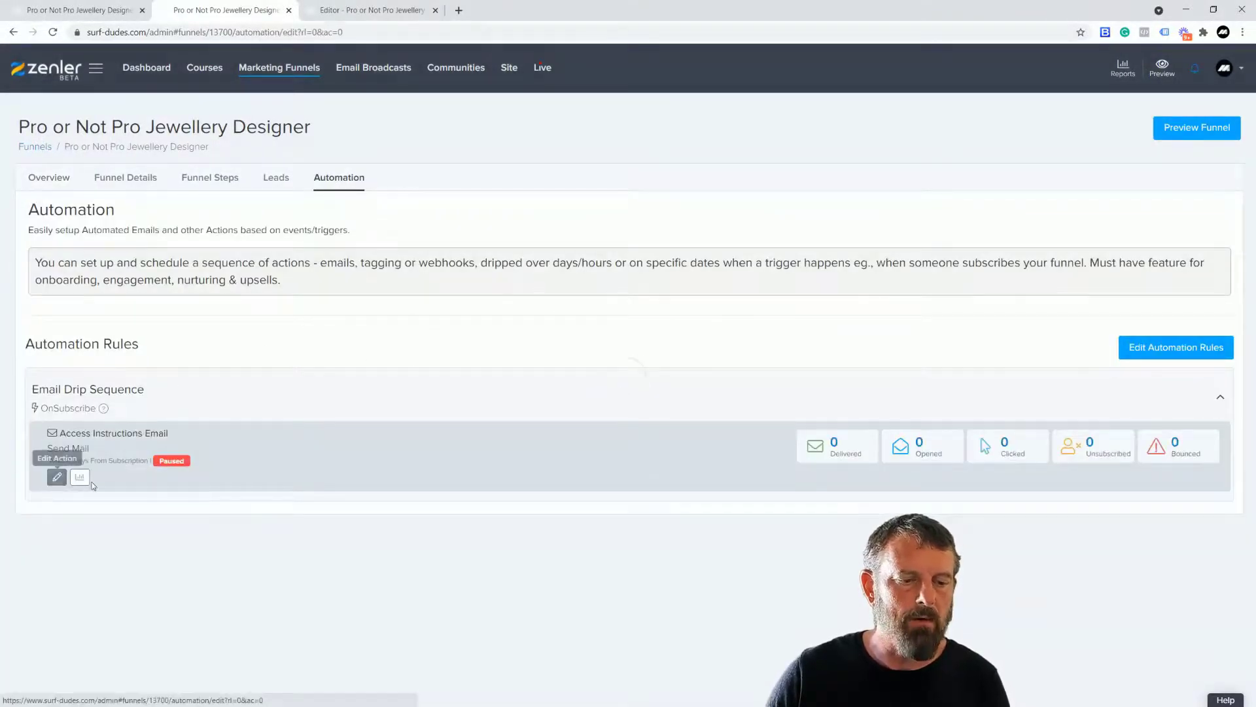
click(56, 477)
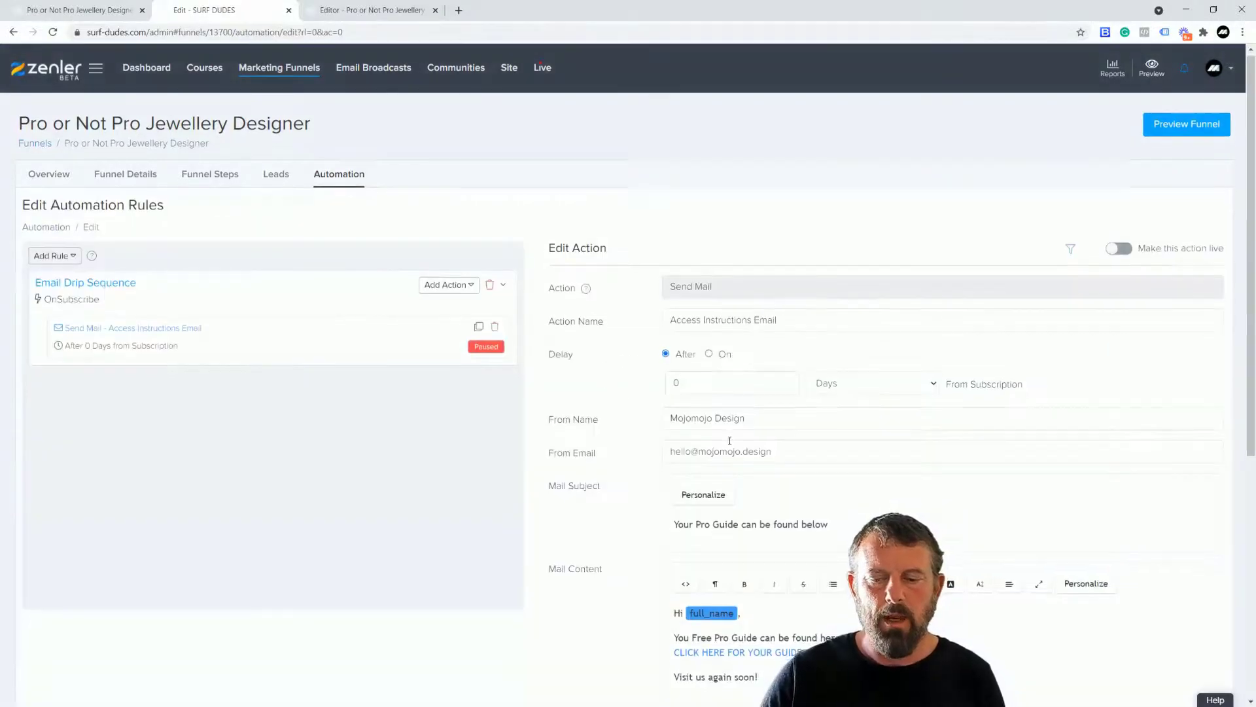
- Change the email action's filter to "User tag contains" with the tag PRO and save the filter group
scroll(663, 466, down, 6)
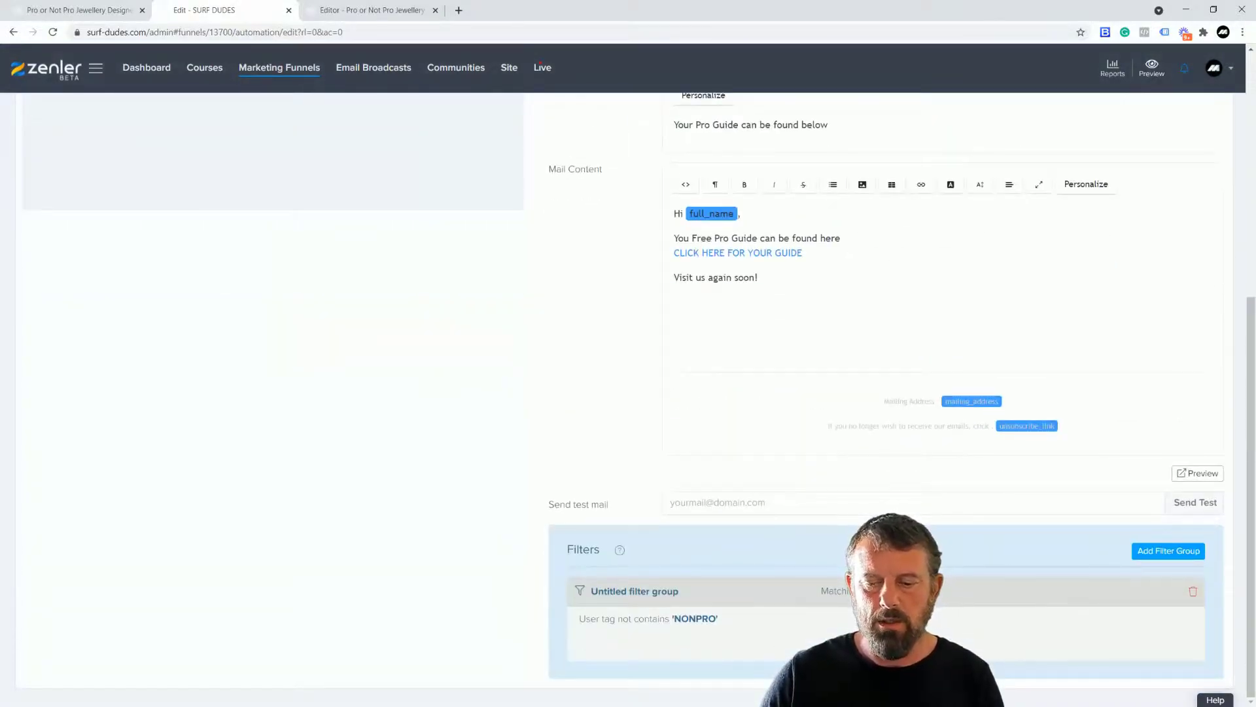
click(880, 619)
click(717, 638)
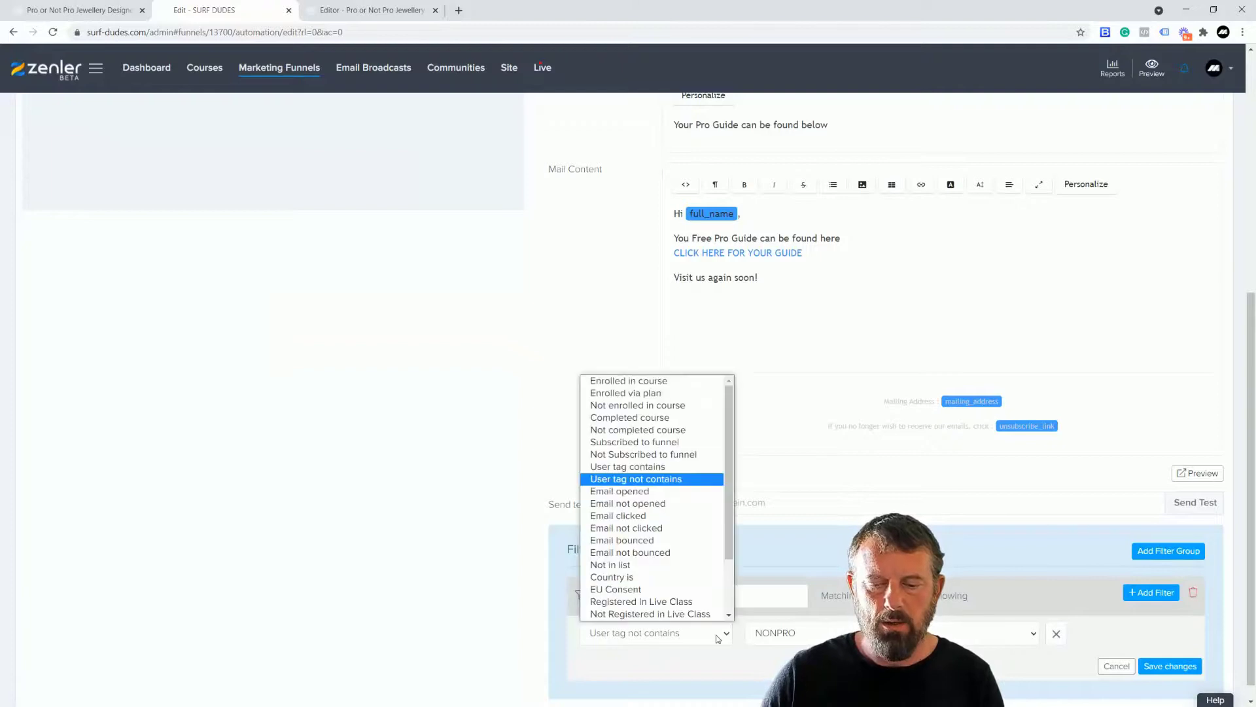
click(654, 465)
click(776, 632)
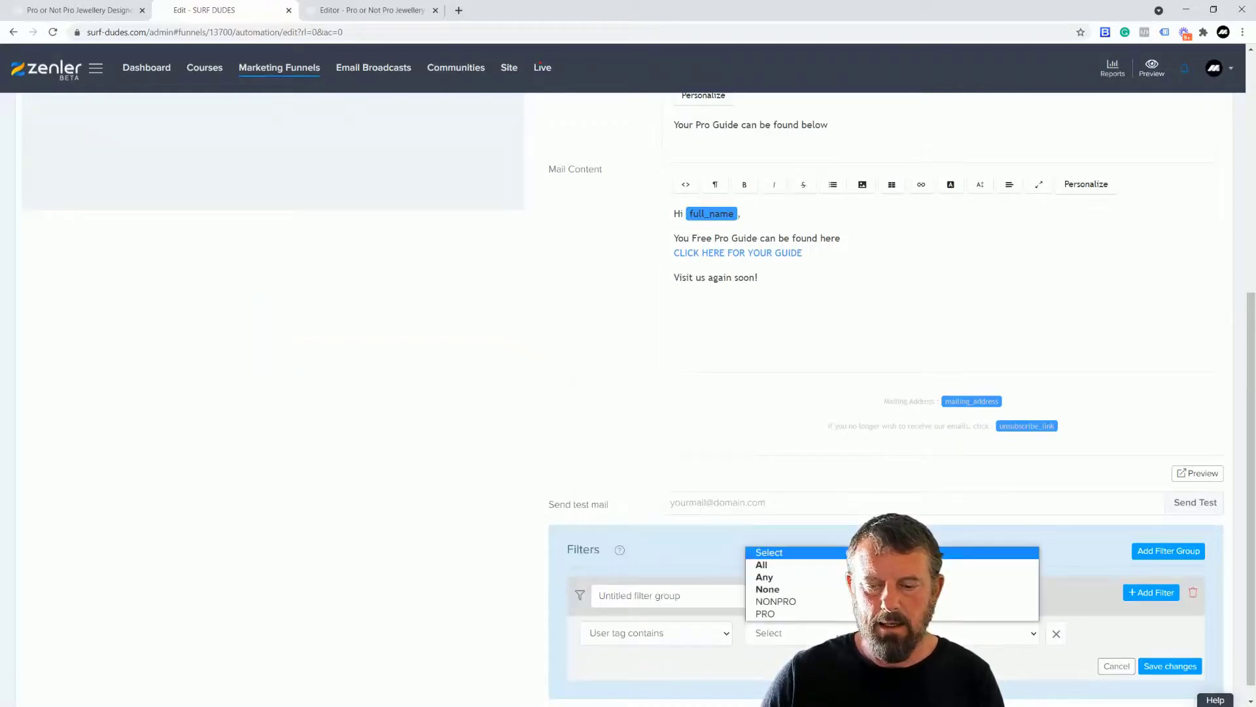
click(767, 613)
click(1153, 671)
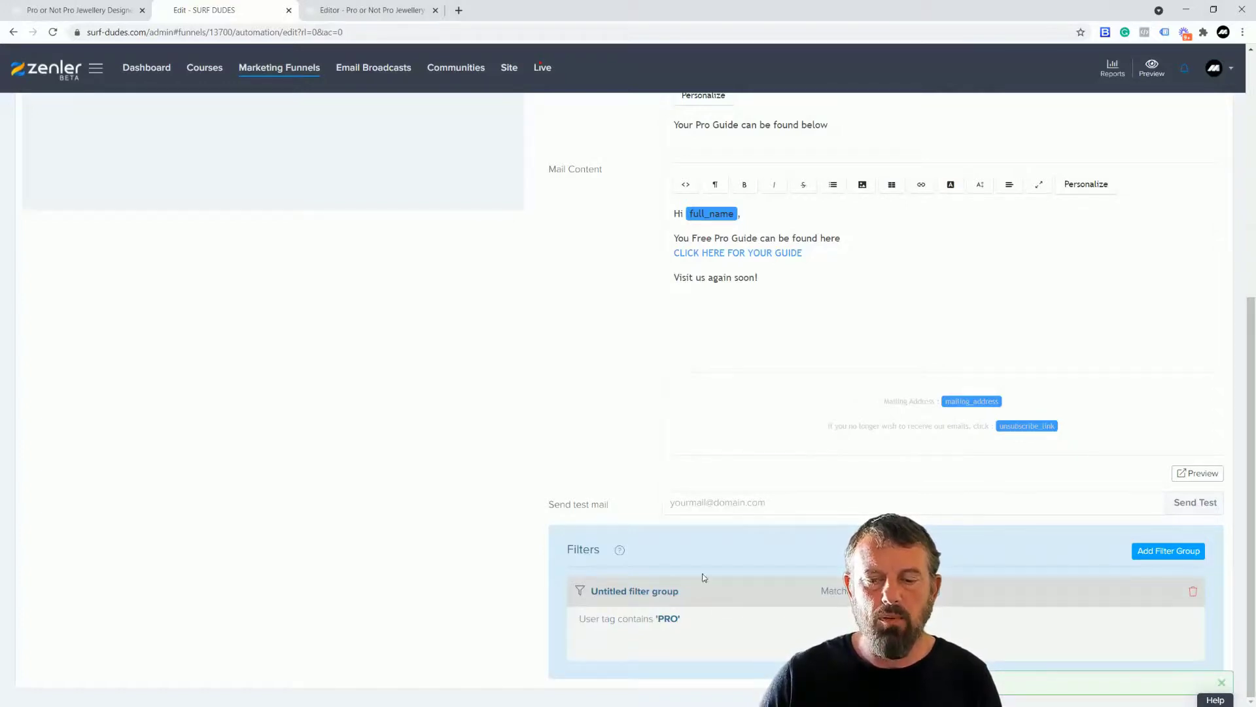
- Make the Access Instructions Email action live without applying it to existing leads
scroll(594, 464, up, 6)
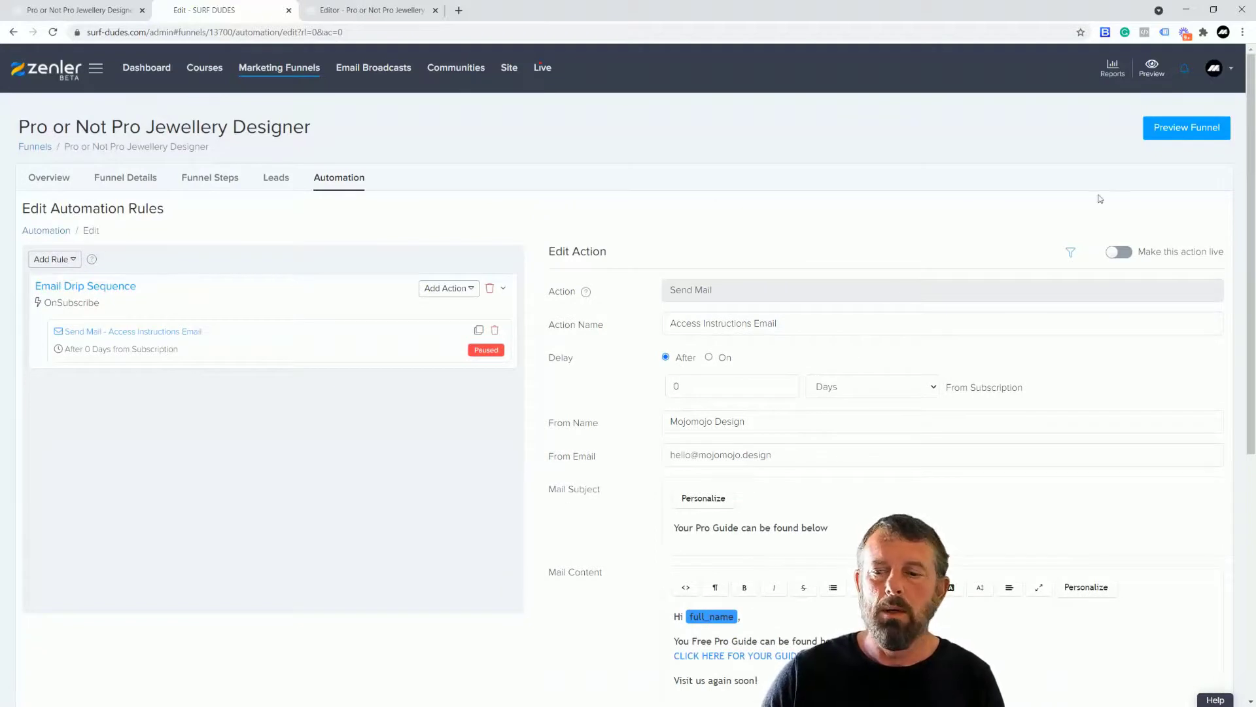
click(1120, 252)
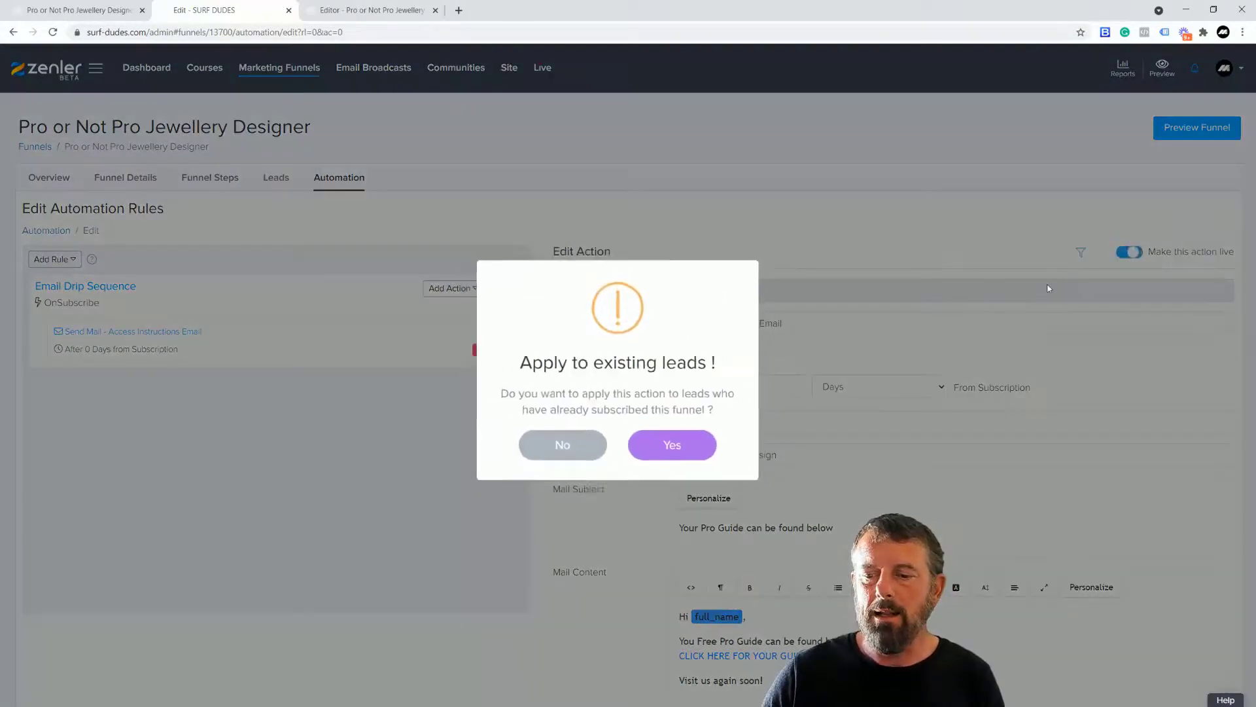
click(577, 452)
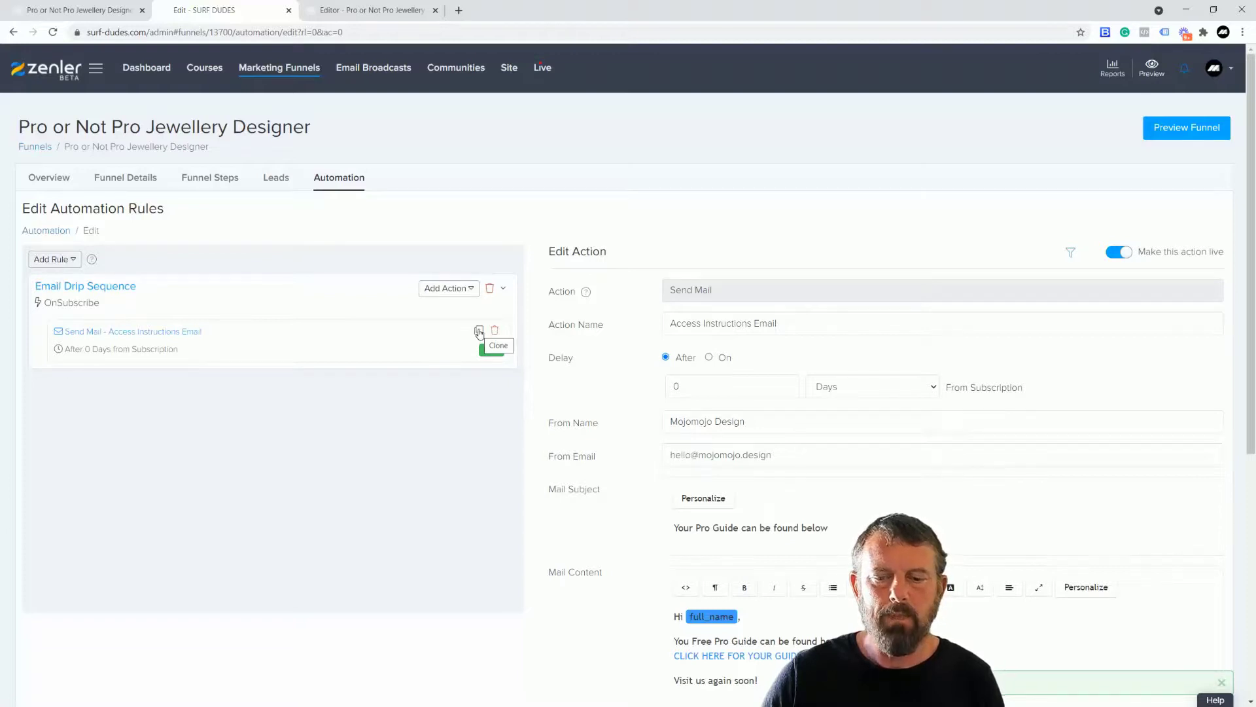
- Rename the email action as DOWNLOAD FOR PRO and save the changes without applying them to existing leads
click(870, 330)
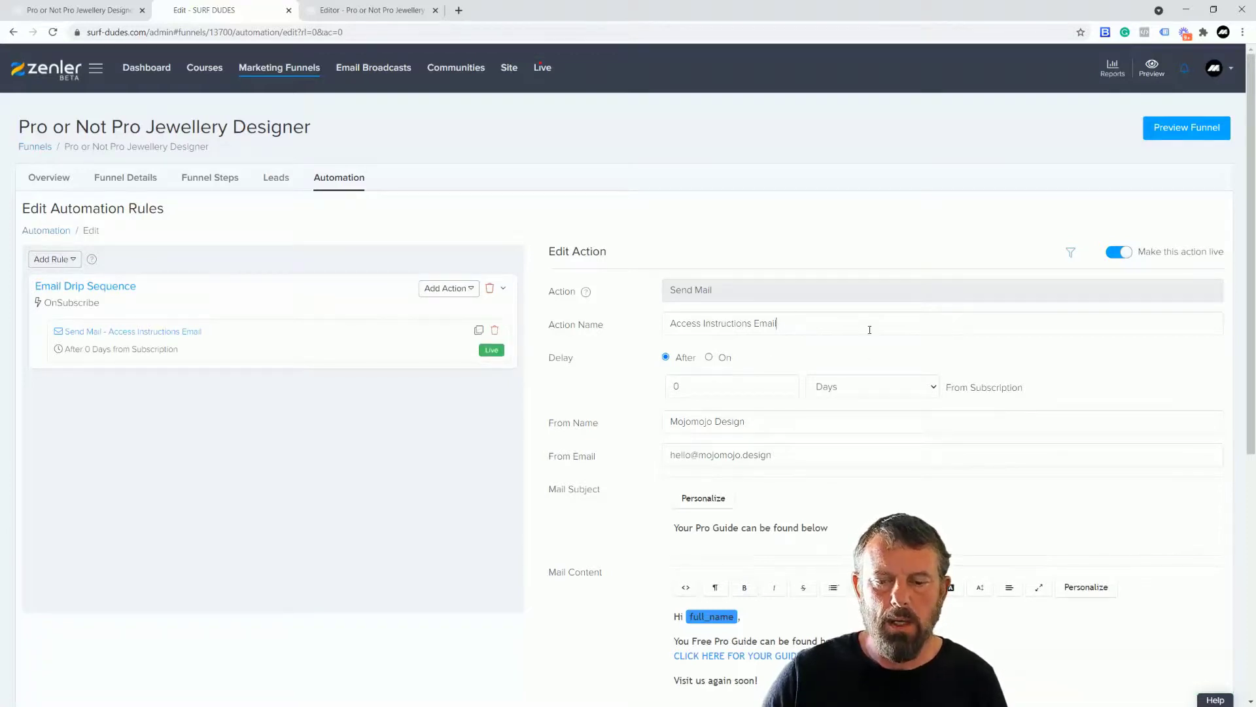
key(BackSpace)
key(BackSpace)
key(BackSpace)
key(BackSpace)
key(BackSpace)
key(BackSpace)
key(BackSpace)
key(BackSpace)
key(BackSpace)
key(BackSpace)
key(BackSpace)
key(BackSpace)
key(BackSpace)
key(BackSpace)
key(BackSpace)
key(BackSpace)
key(BackSpace)
key(BackSpace)
key(BackSpace)
key(BackSpace)
key(BackSpace)
text(DOWNLOAD FOR PRO)
key(Return)
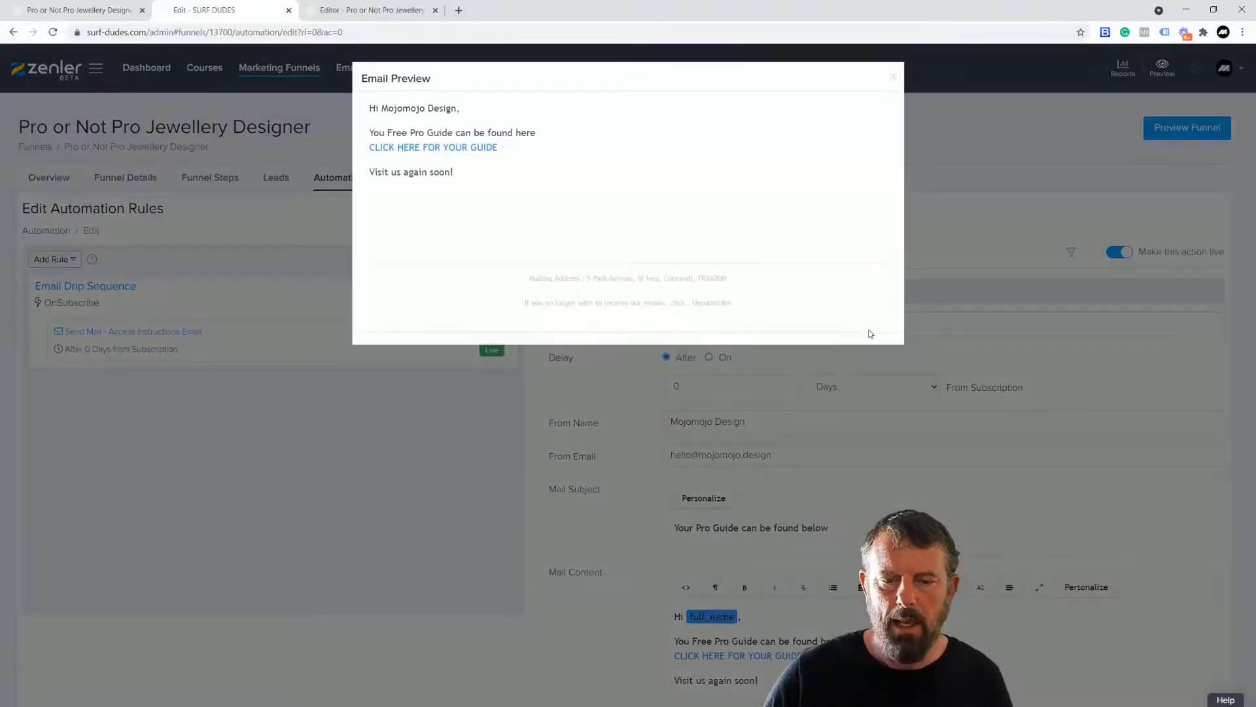
click(892, 77)
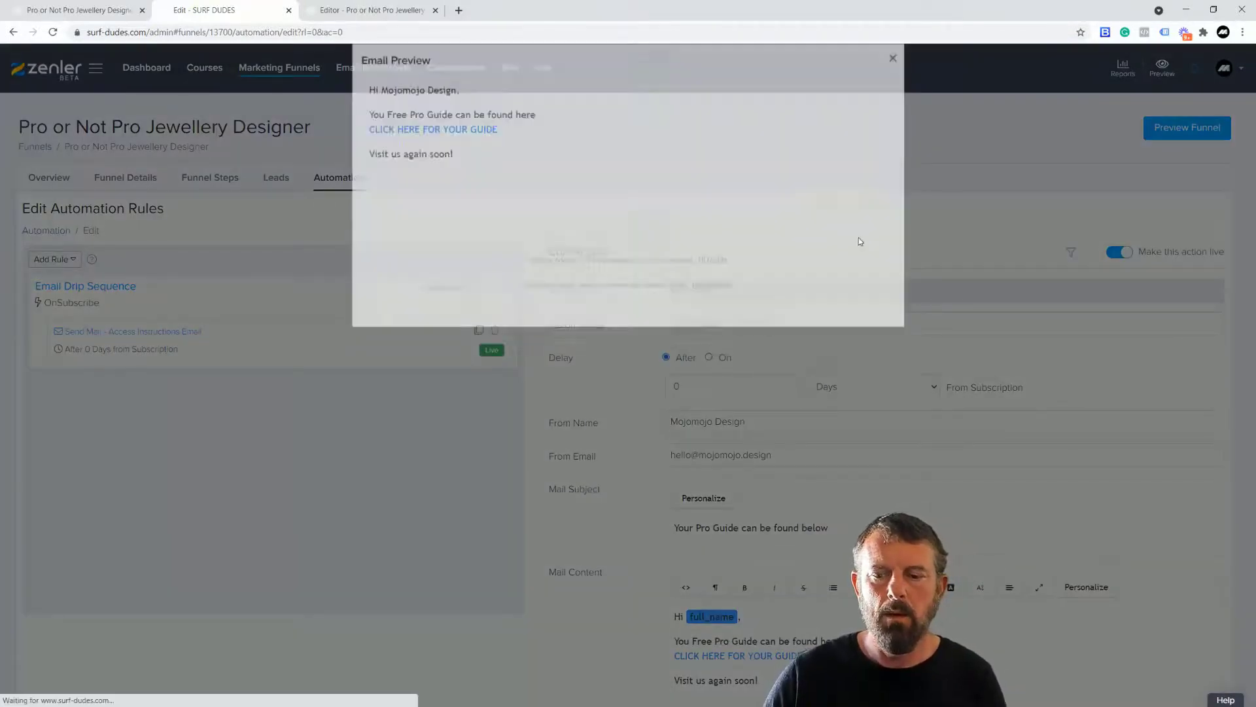
scroll(667, 308, up, 6)
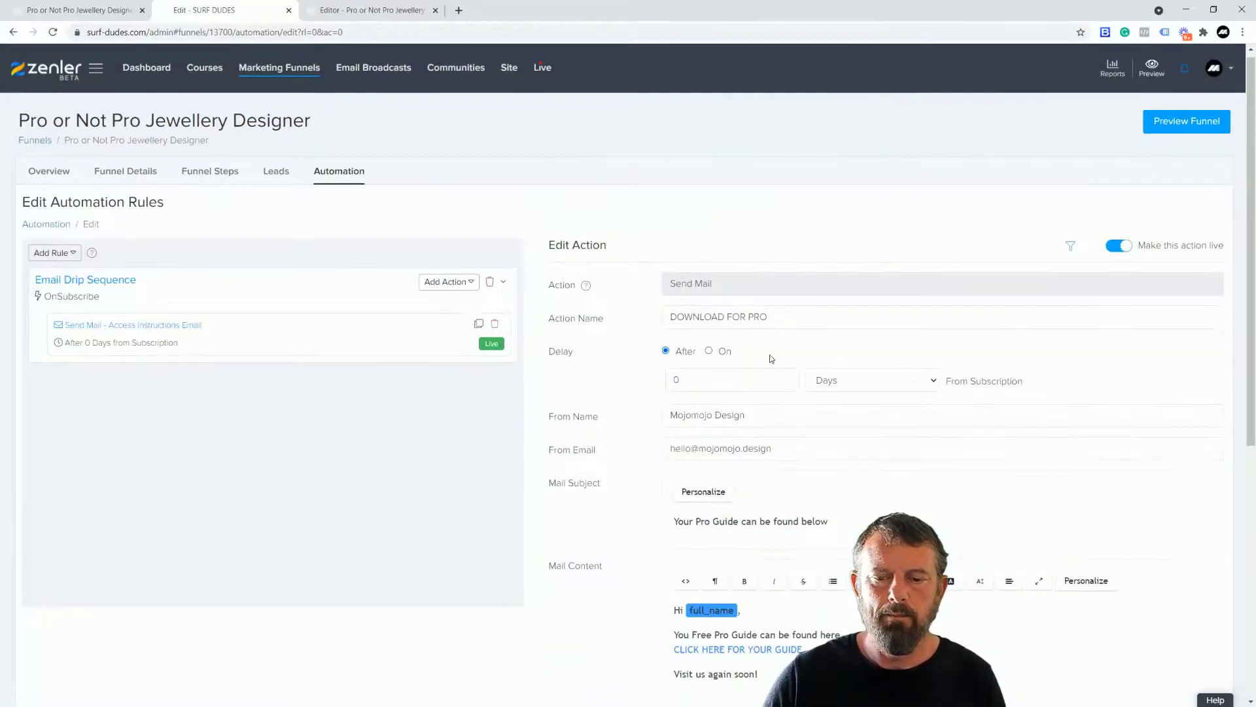
scroll(772, 359, down, 5)
click(1191, 626)
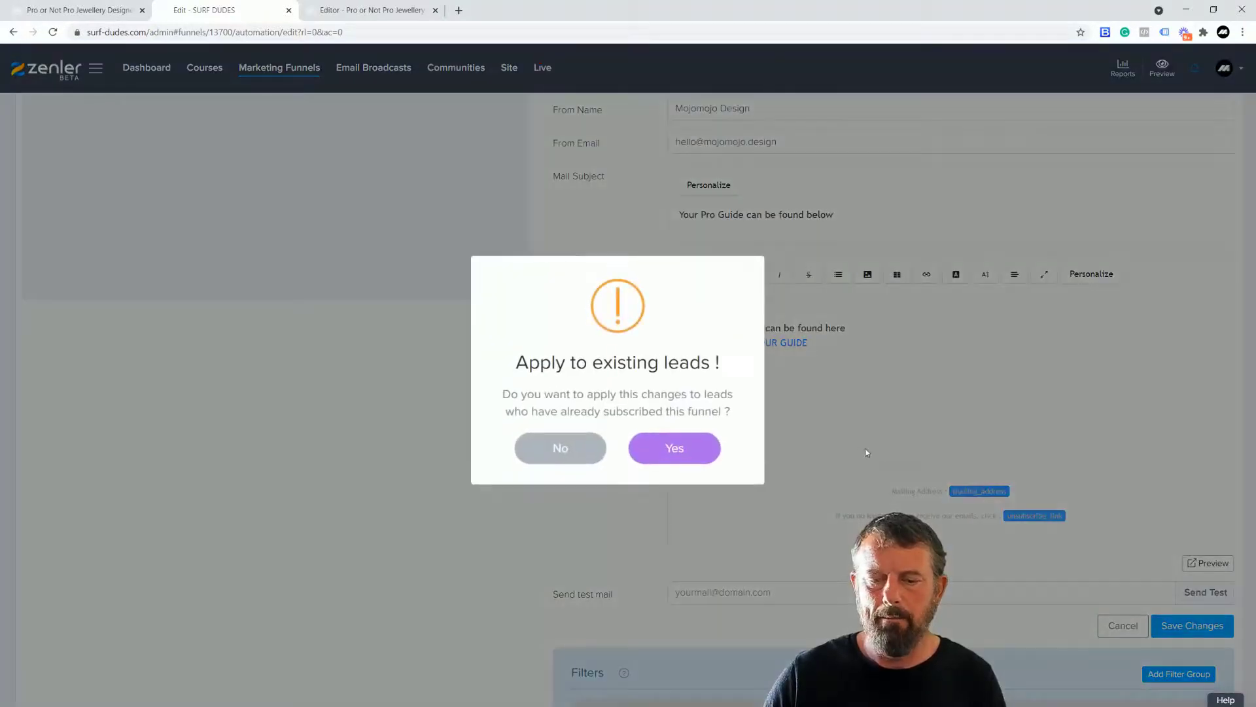
click(579, 439)
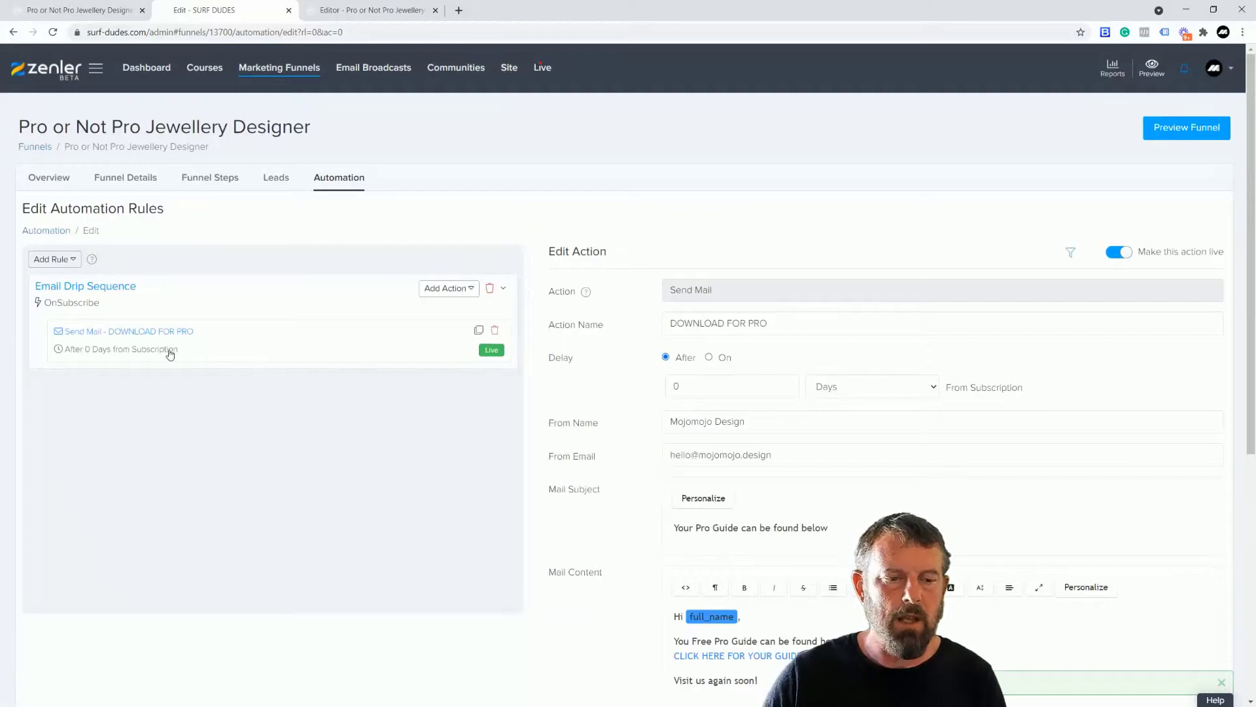
- Clone the DOWNLOAD FOR PRO action within the Email Drip Sequence as DOWNLOAD FOR NON PRO
click(478, 329)
drag(678, 118, 632, 117)
text(NON )
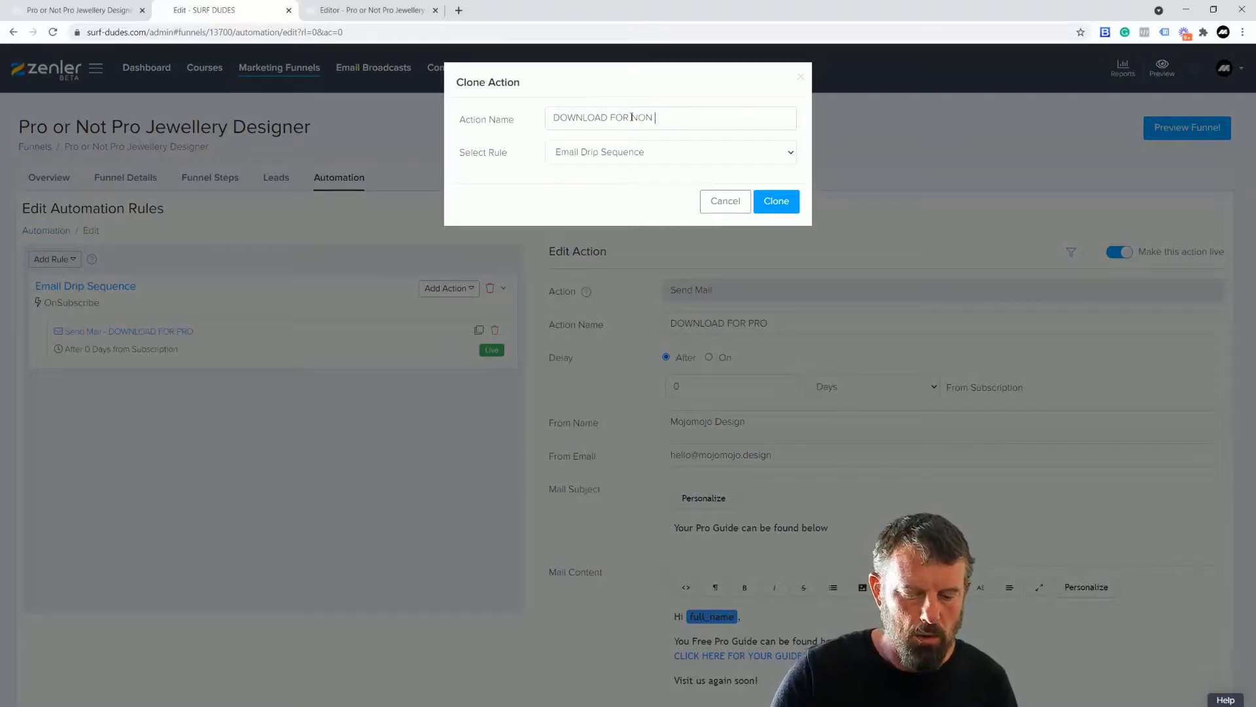
text(PRO)
click(771, 206)
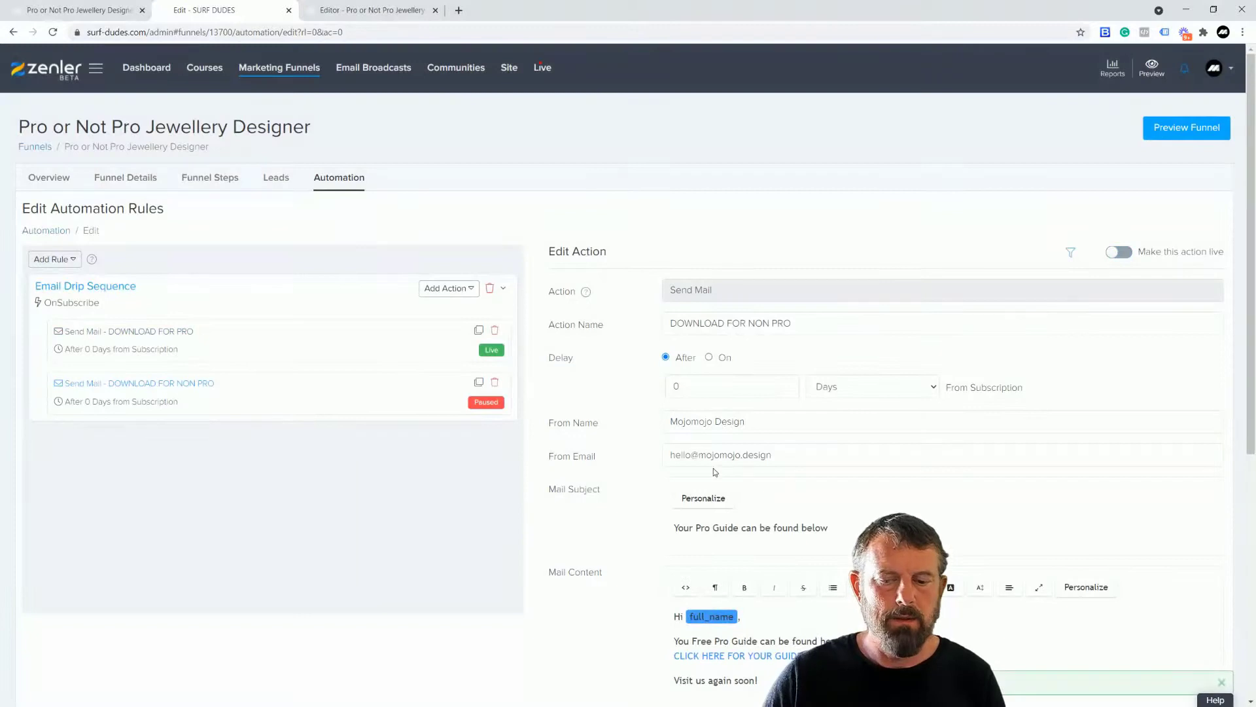
- Change the cloned email's body line to "You Free Non Pro Guide can be found here"
scroll(713, 469, down, 3)
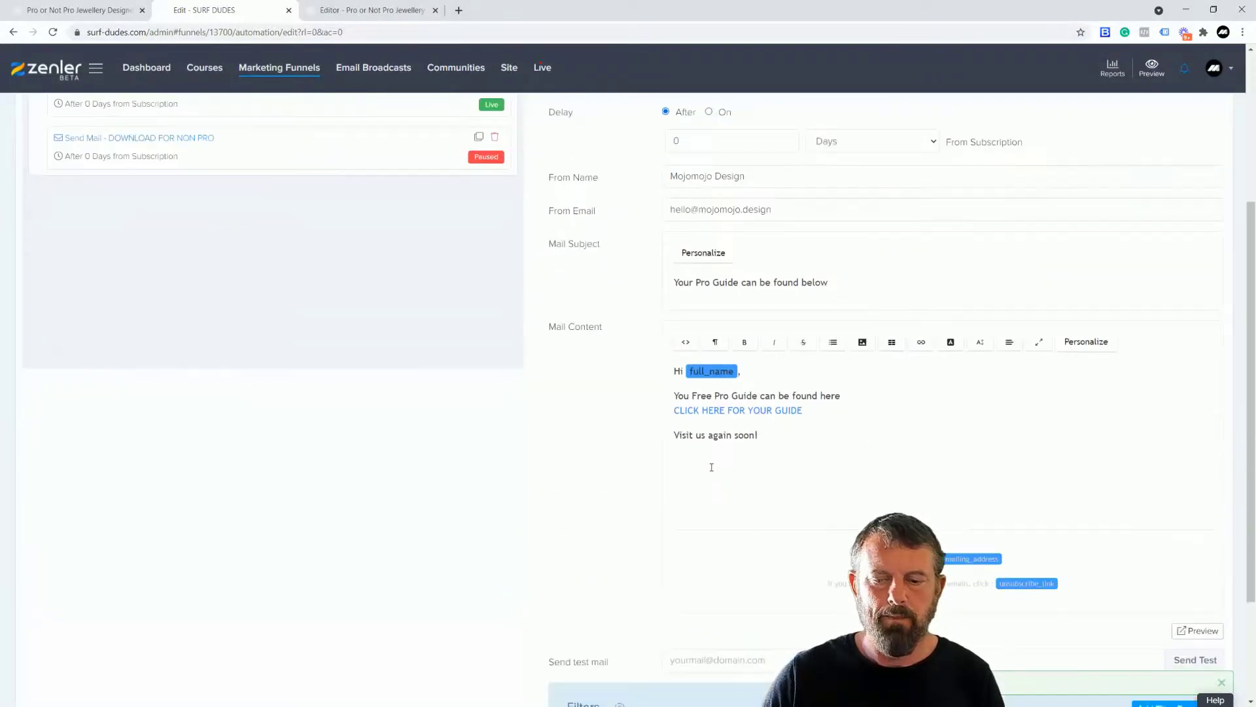
click(715, 396)
text(Non)
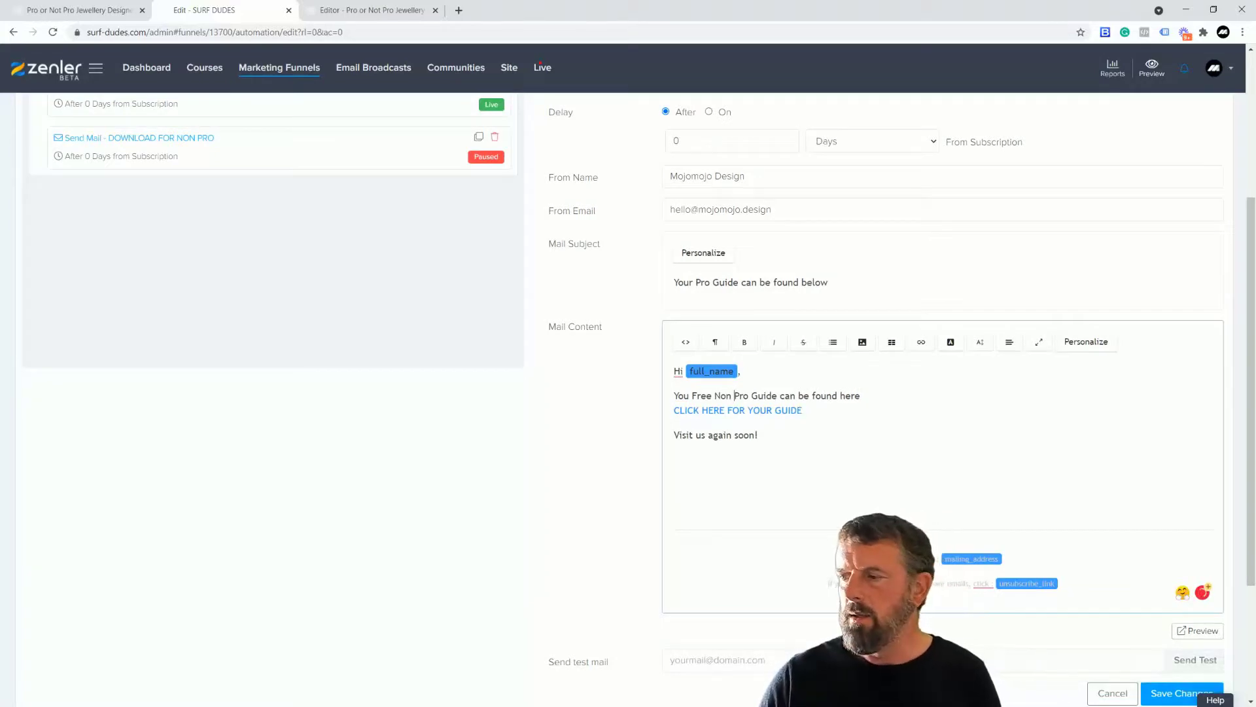
- Replace the link on "CLICK HERE FOR YOUR GUIDE" with the nonpro.zip URL copied from the WordPad document
drag(807, 411, 674, 411)
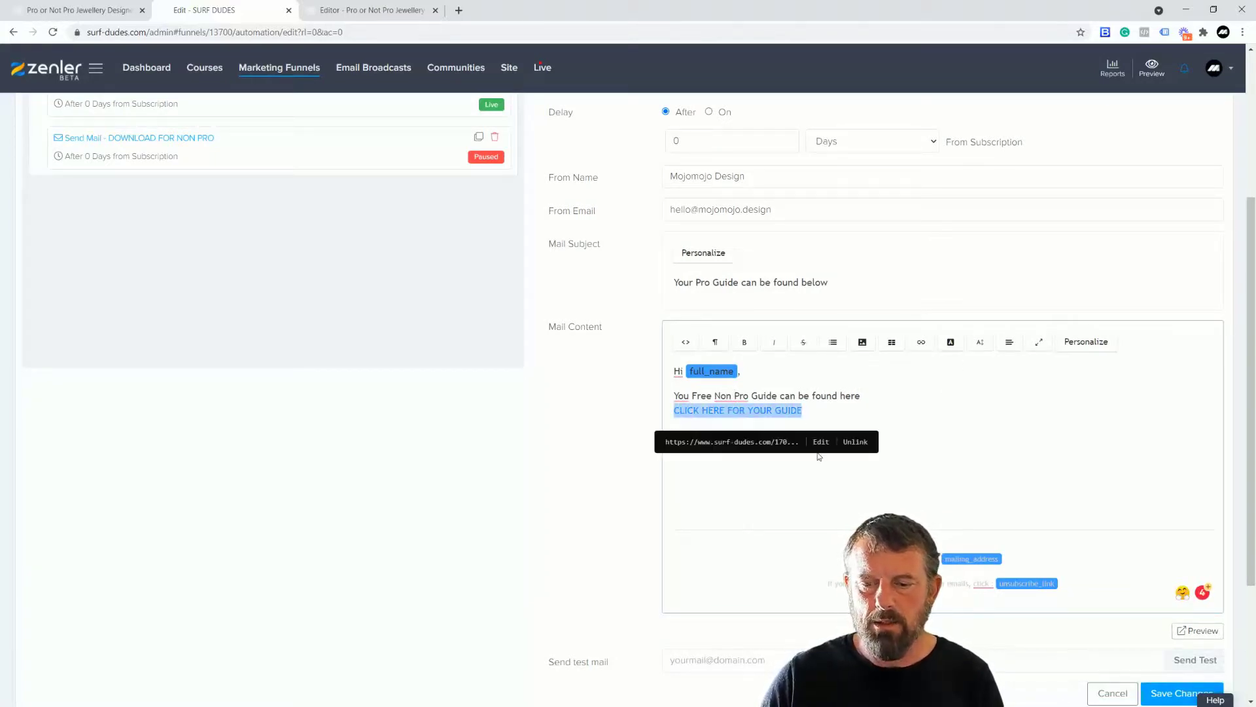
click(855, 442)
key(alt+Tab)
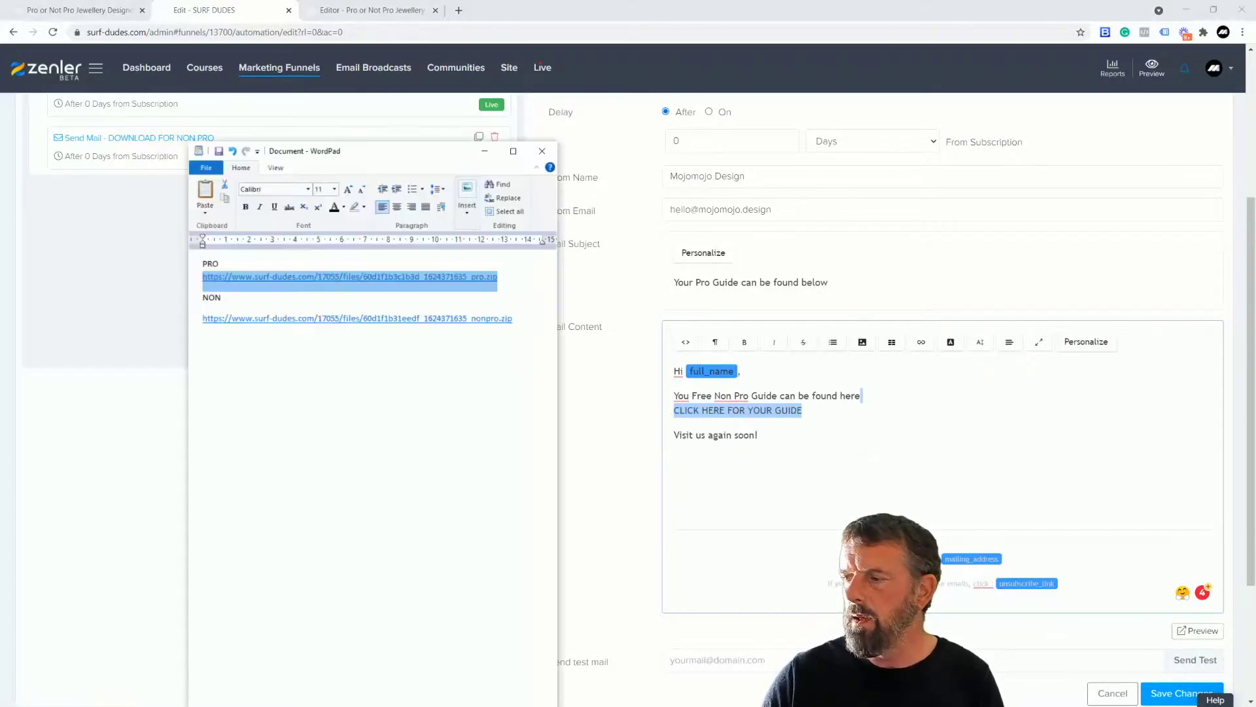
drag(514, 320, 202, 321)
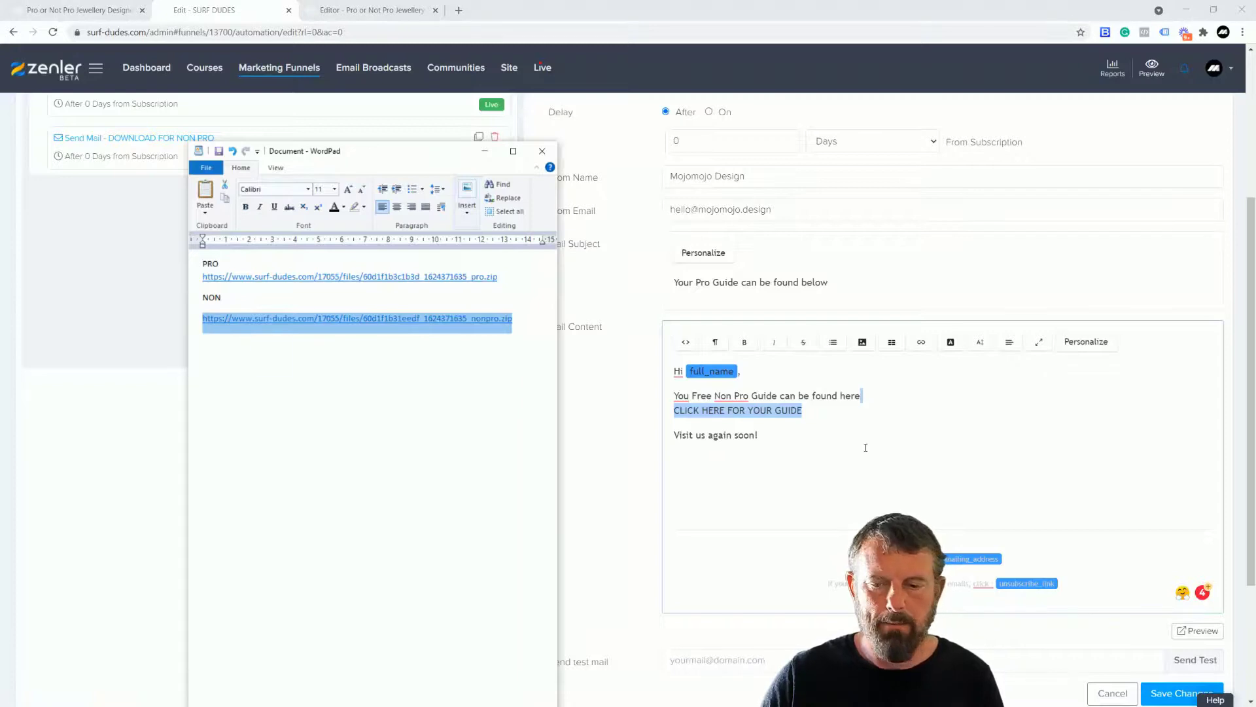
click(866, 447)
drag(812, 412, 672, 411)
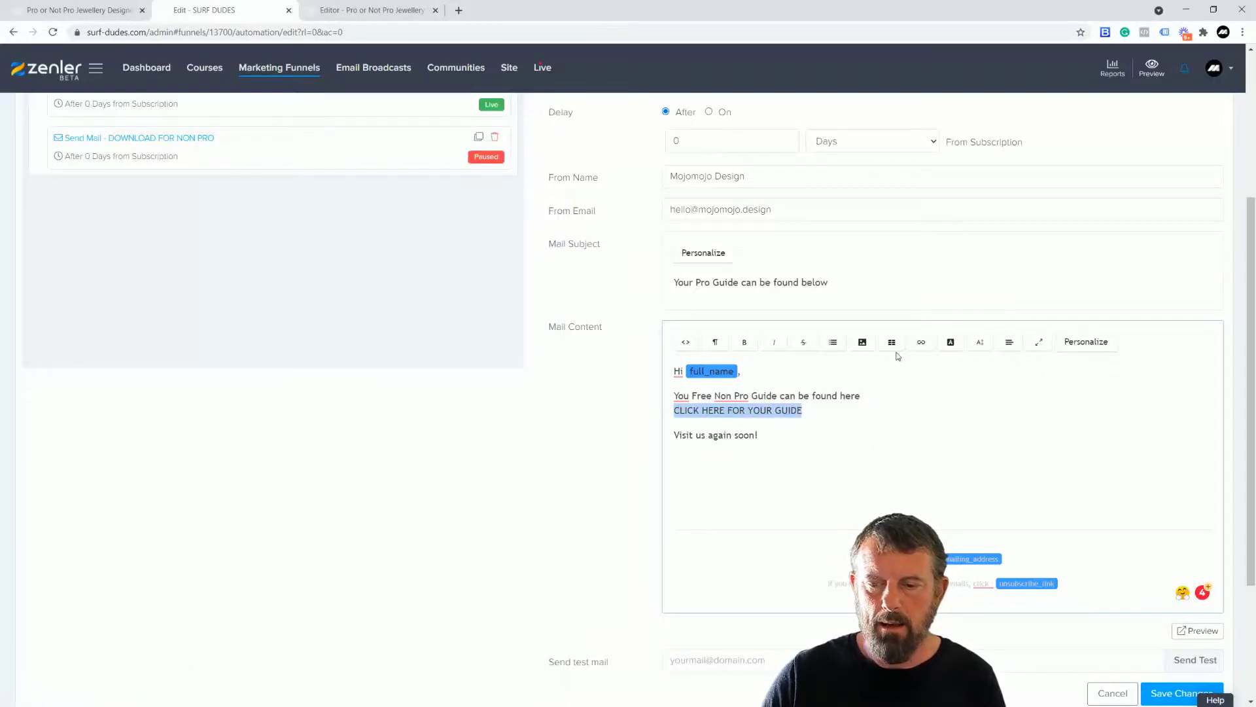
click(921, 341)
click(954, 365)
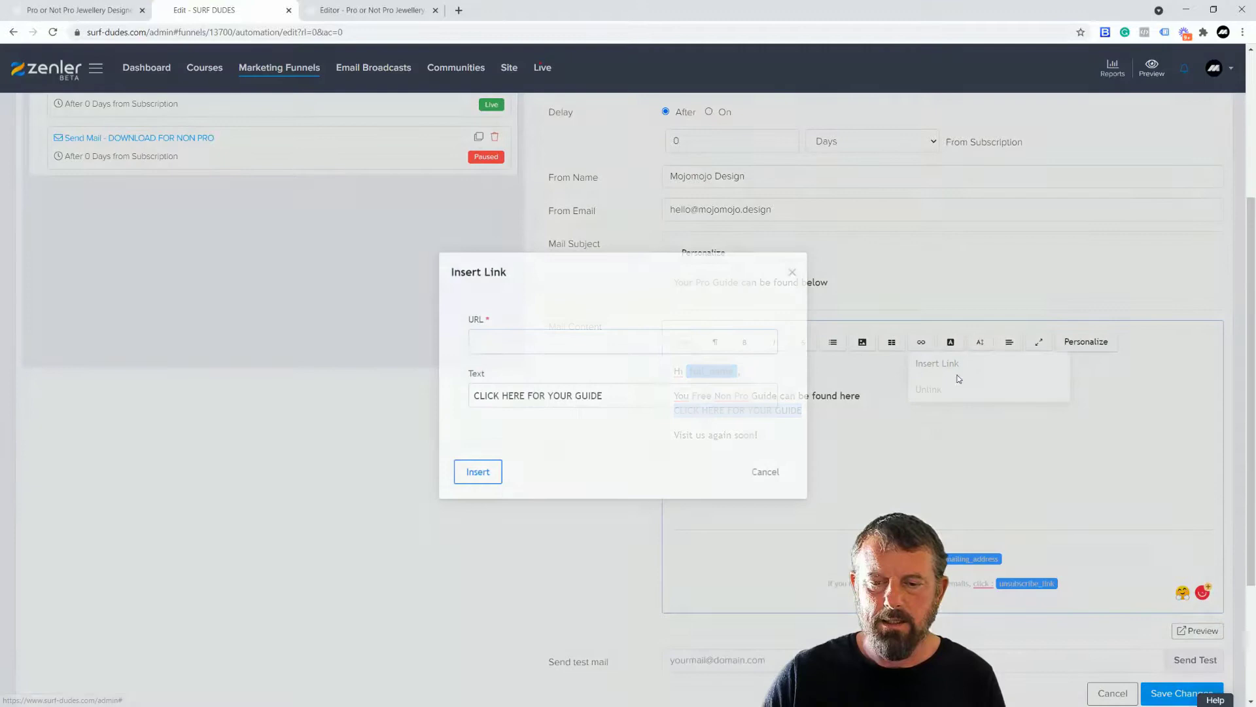
key(ctrl+v)
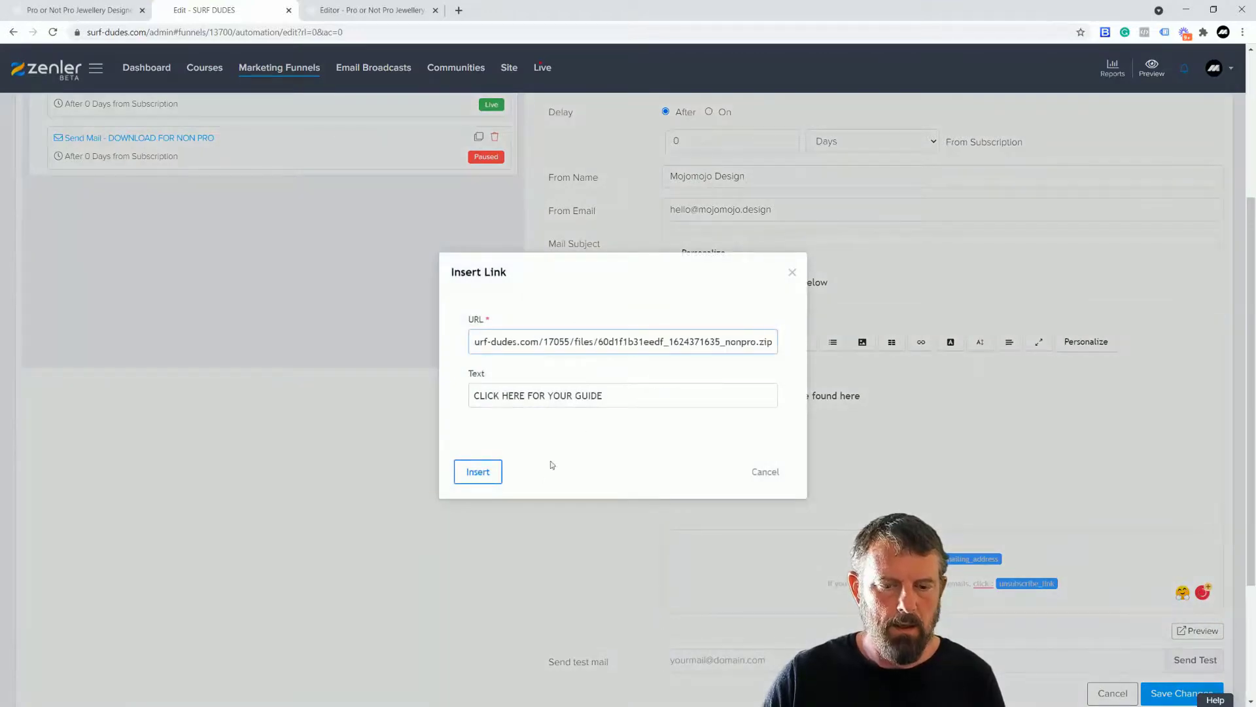
click(477, 472)
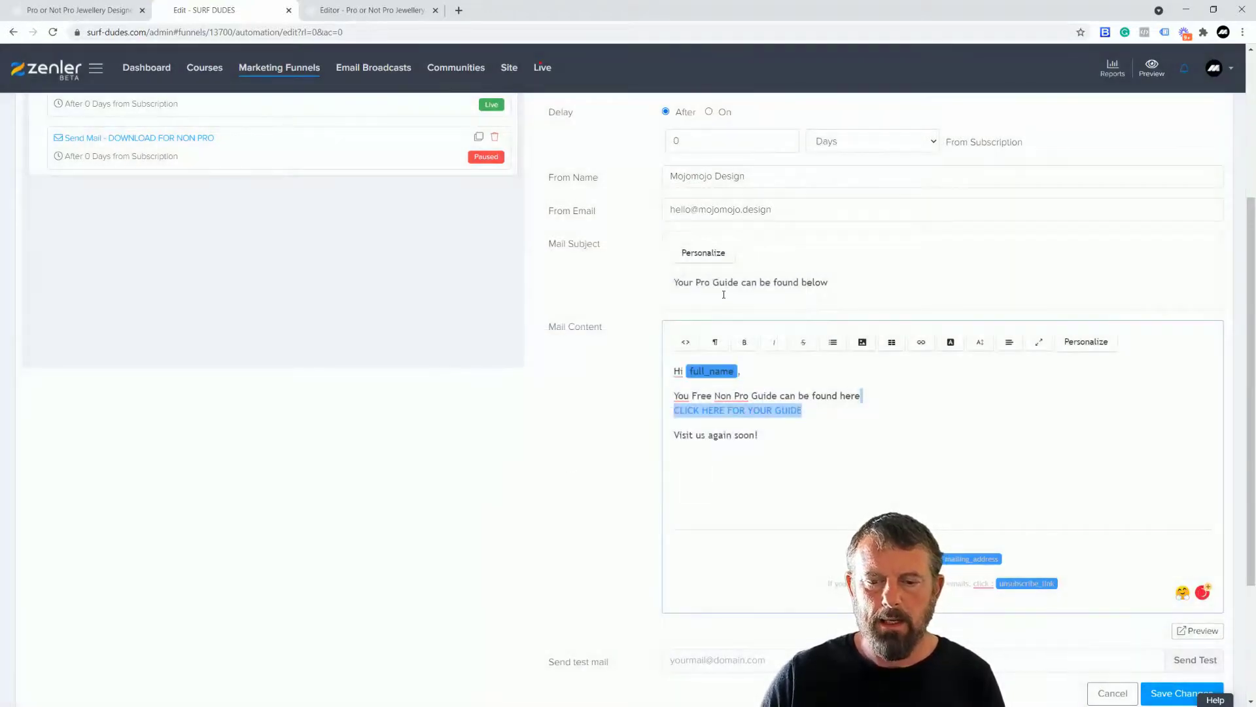
- Change the DOWNLOAD FOR NON PRO email's subject to "Your Non Pro Guide can be found below" and set its user tag filter to NONPRO
click(696, 282)
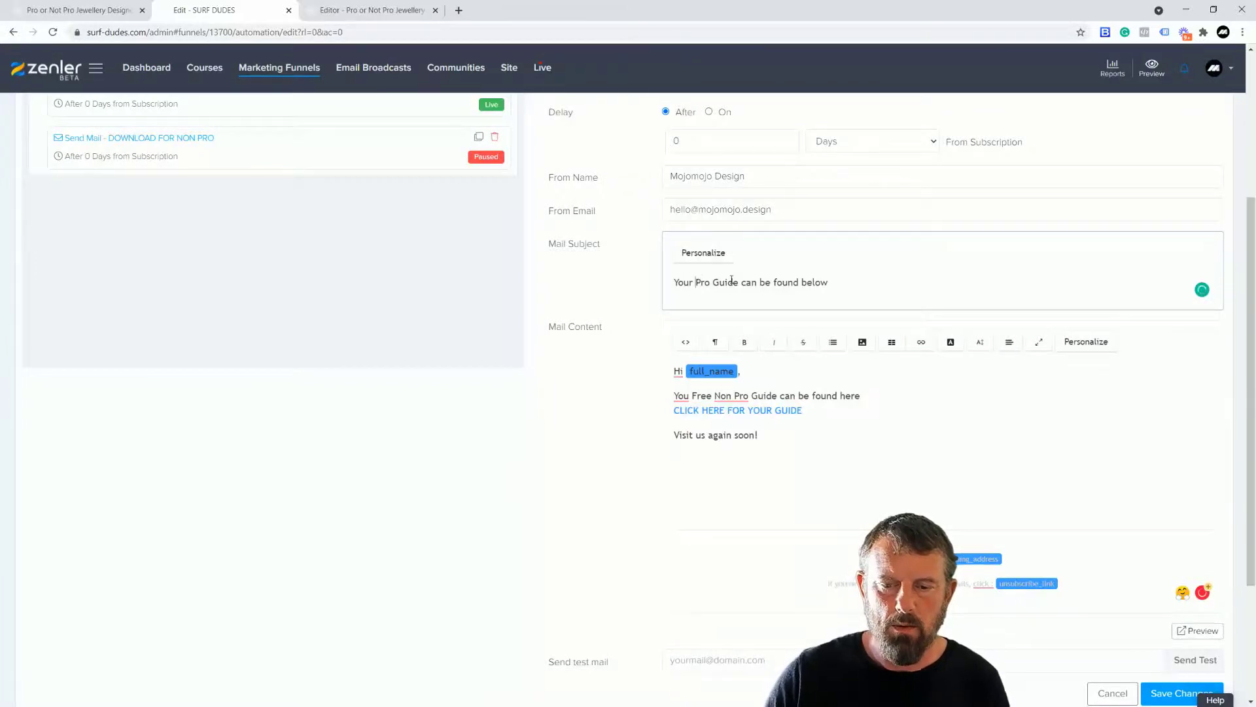
text(Non)
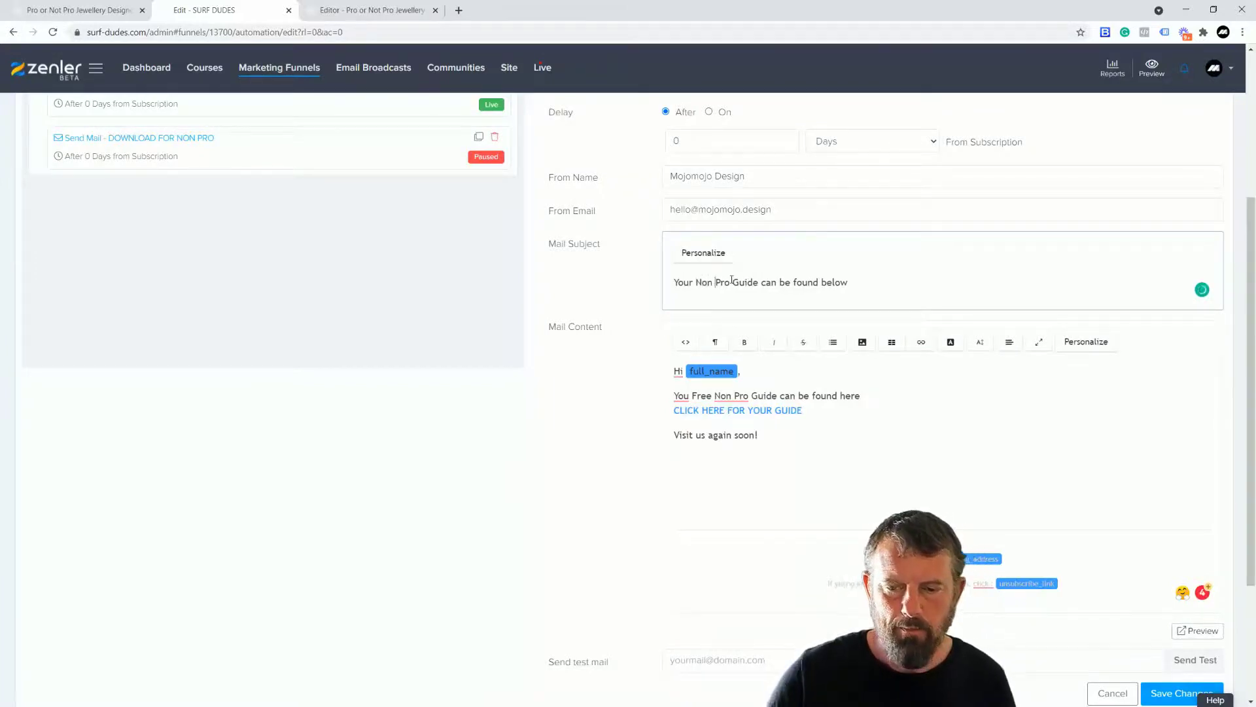
scroll(894, 449, down, 3)
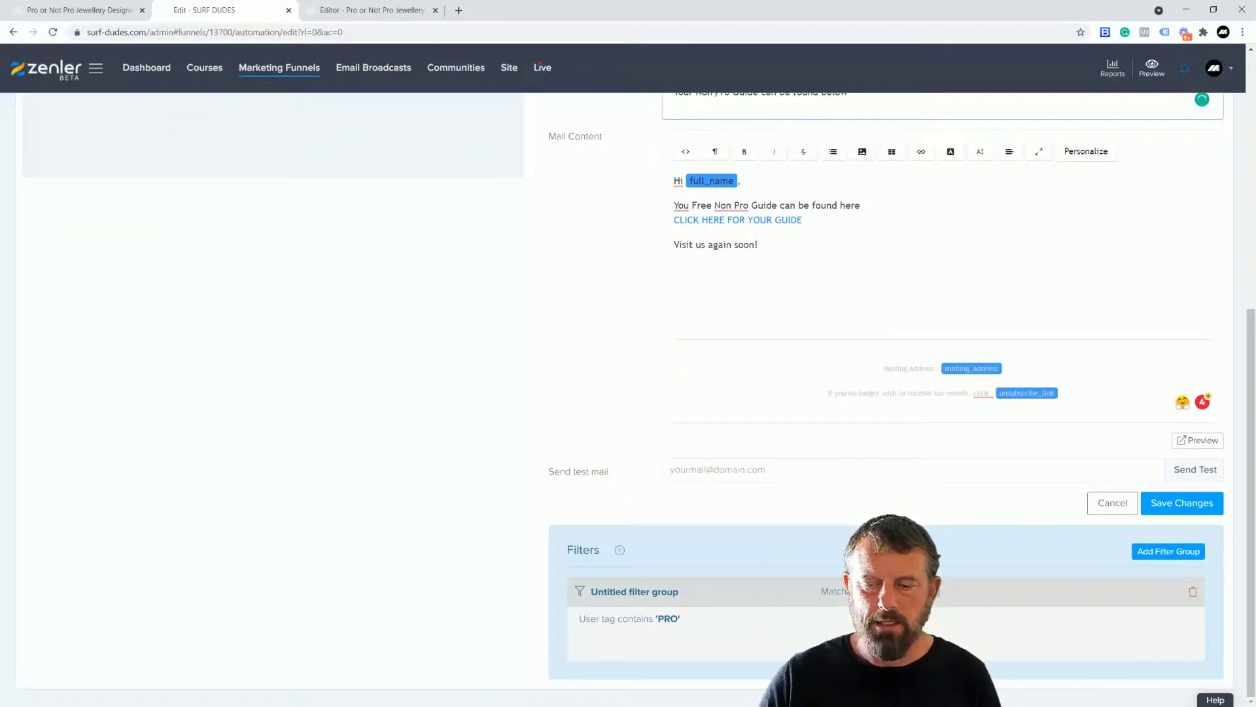
click(628, 618)
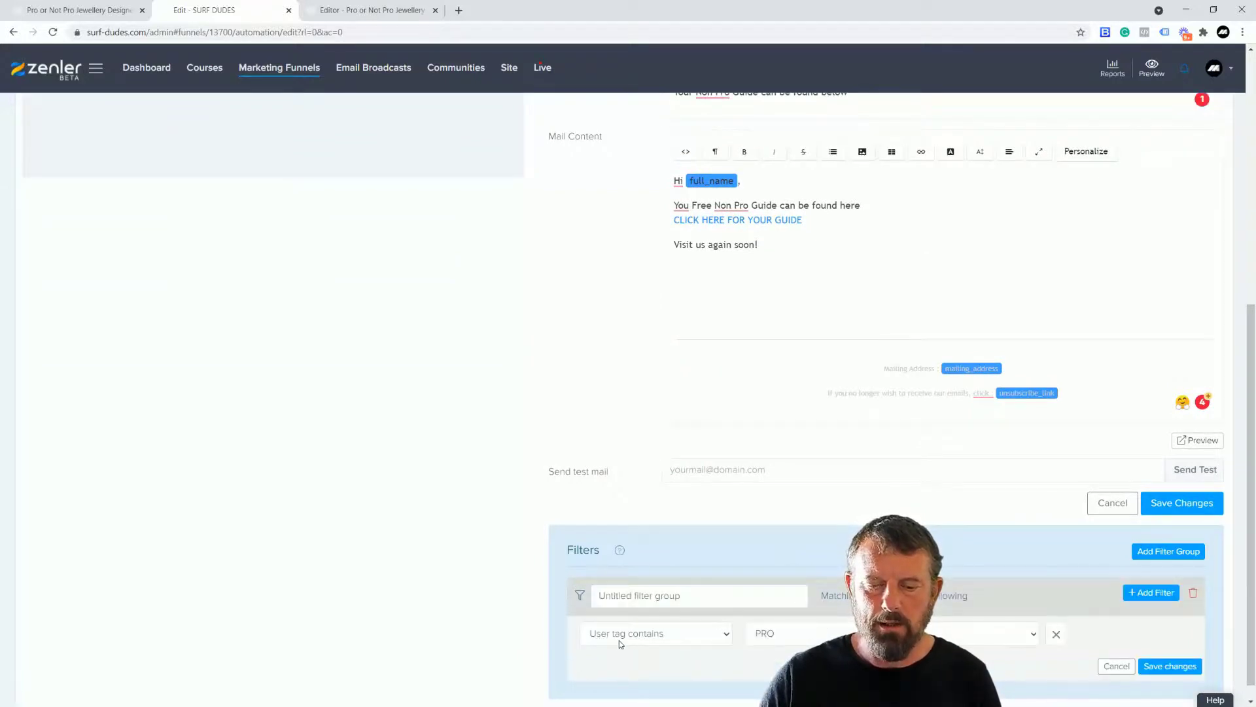
click(795, 635)
click(782, 596)
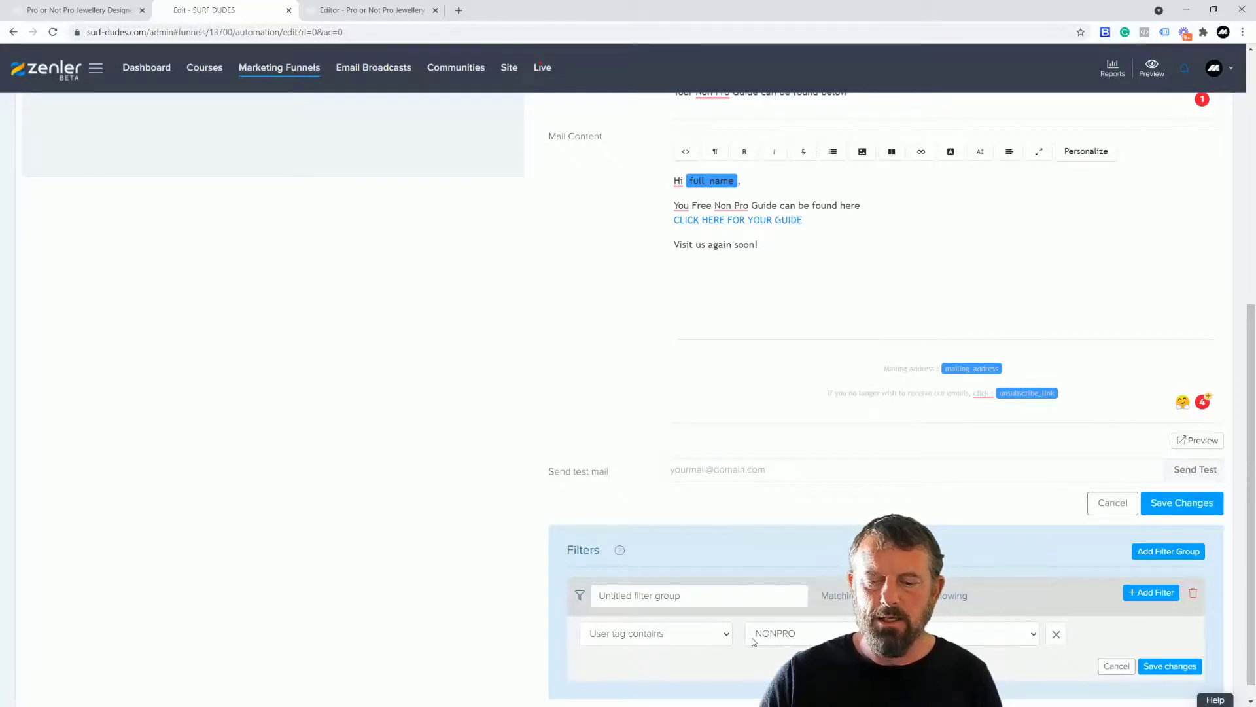
click(1155, 667)
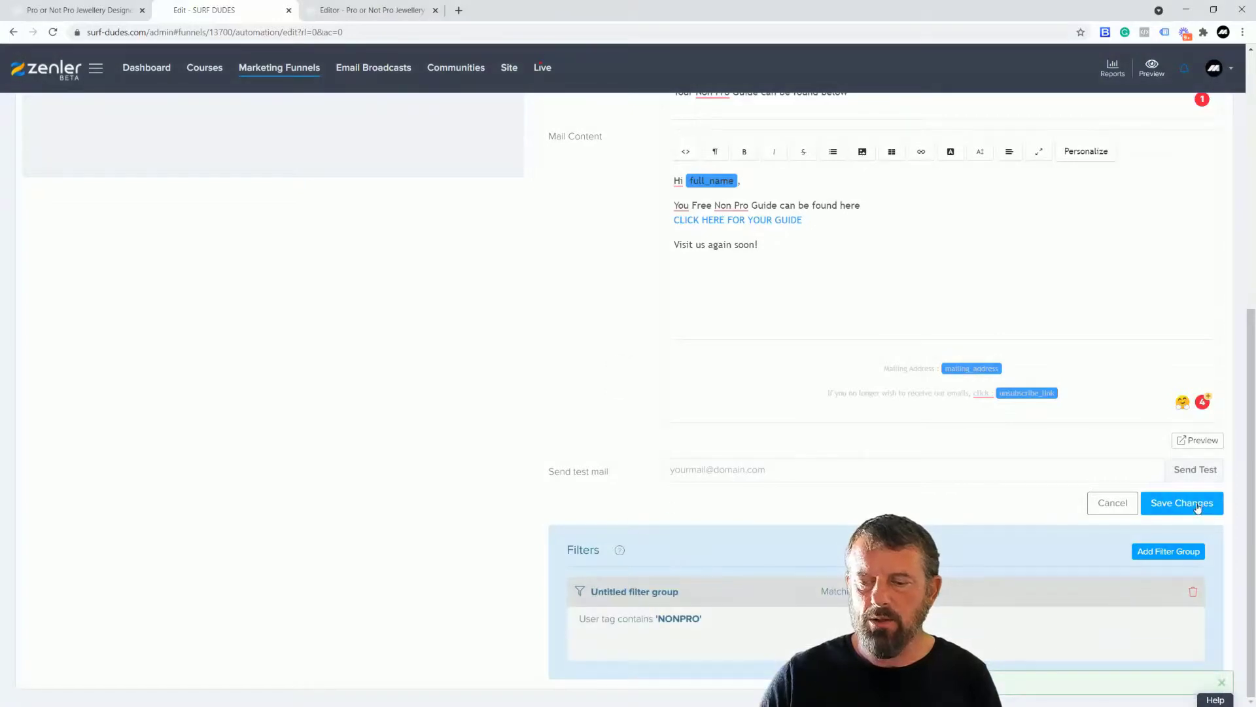
- Save the DOWNLOAD FOR NON PRO action as live without applying the changes to existing leads
click(1197, 507)
click(673, 452)
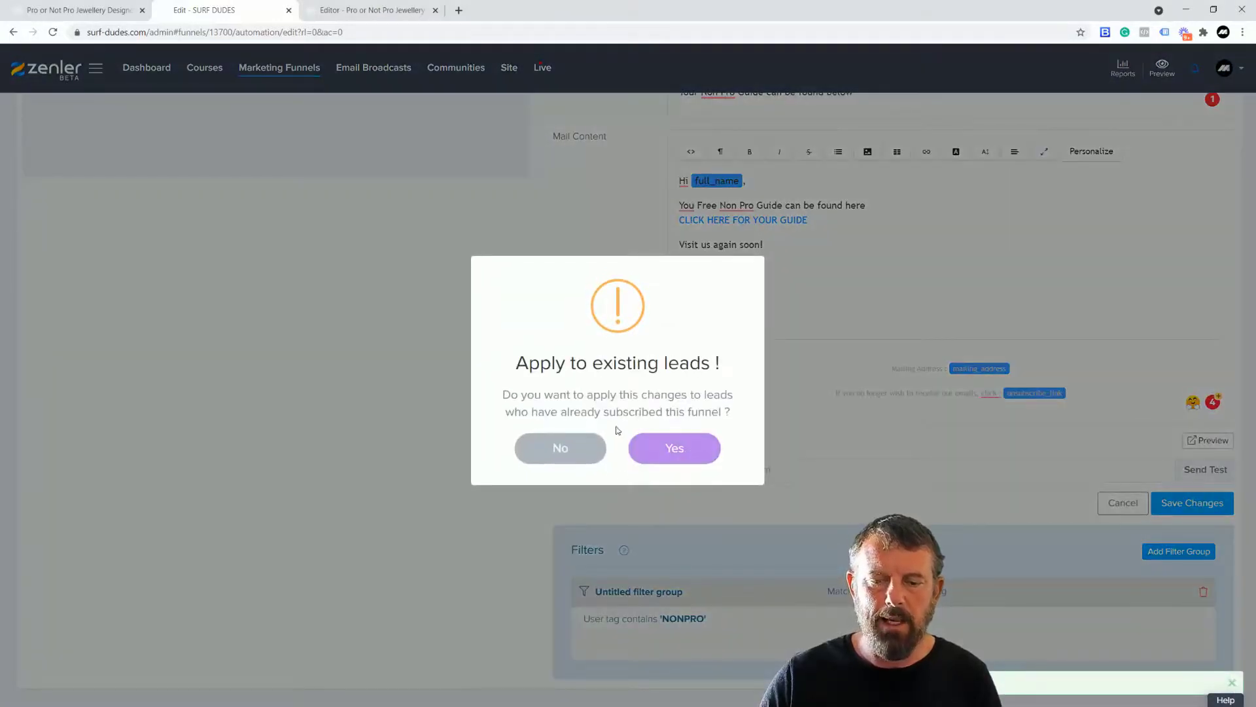
click(552, 442)
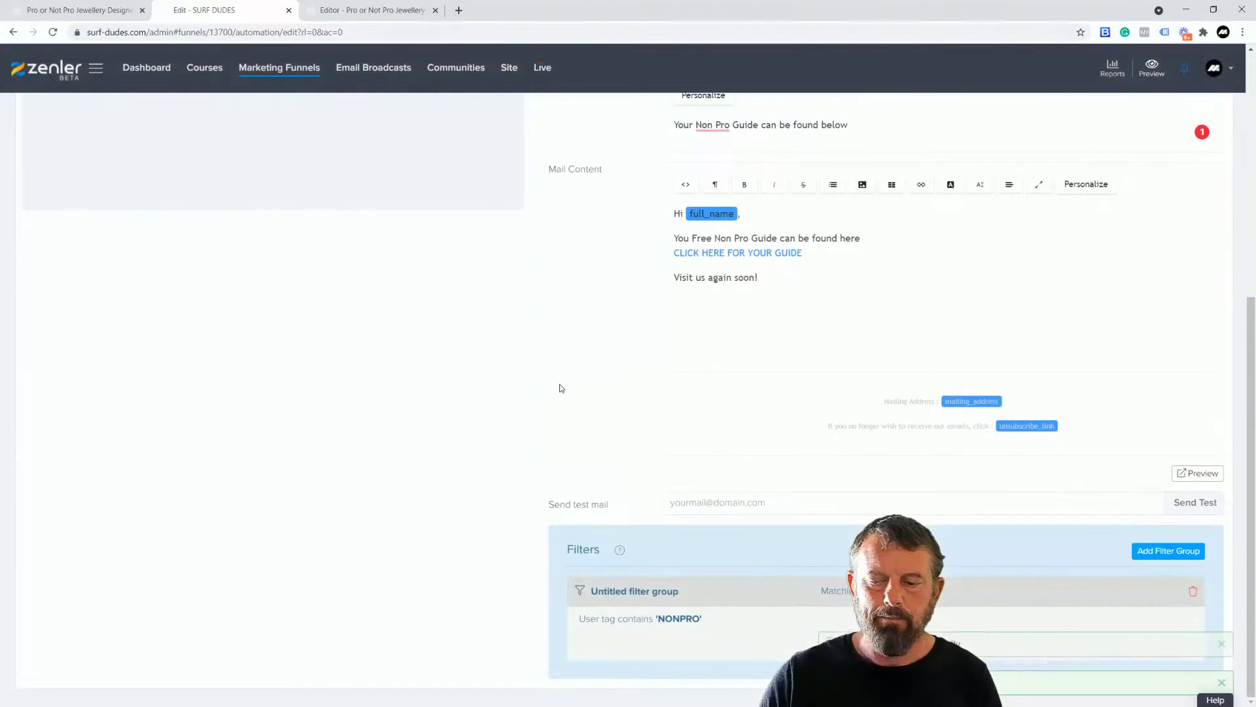
- Review the content and tag filters of the DOWNLOAD FOR PRO and DOWNLOAD FOR NON PRO emails
scroll(581, 406, up, 5)
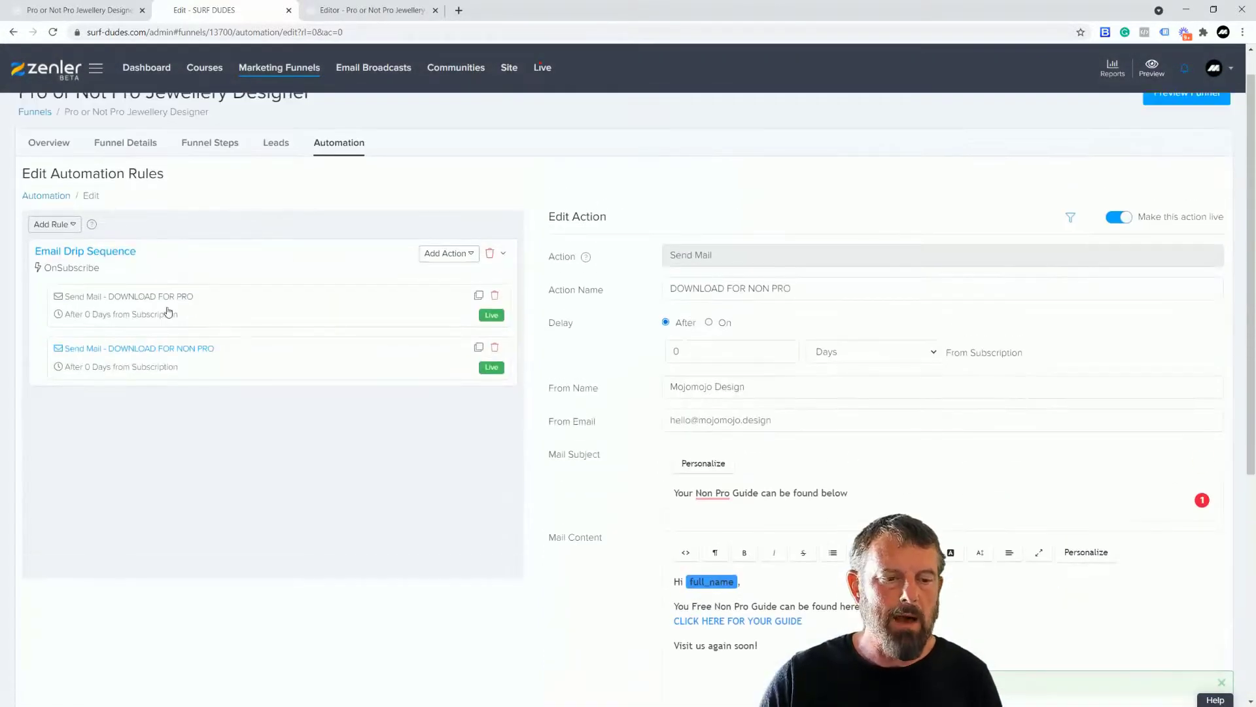
click(168, 312)
scroll(631, 440, down, 5)
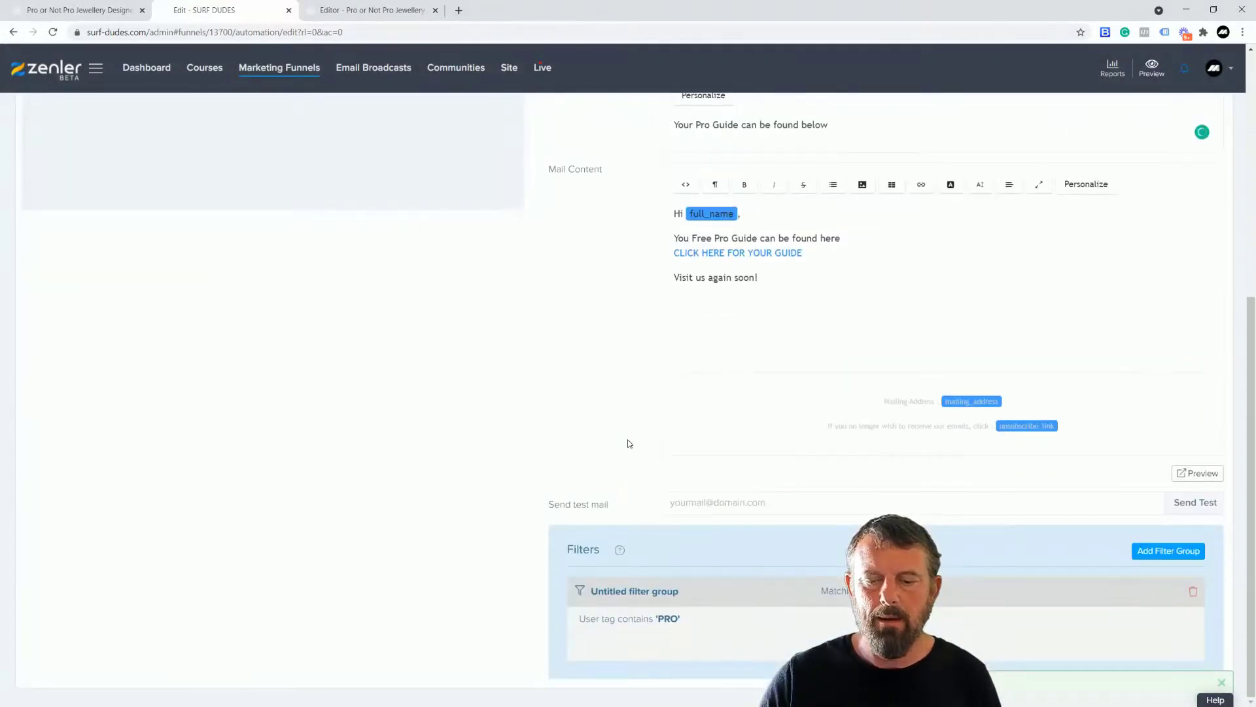
scroll(628, 444, up, 5)
click(214, 402)
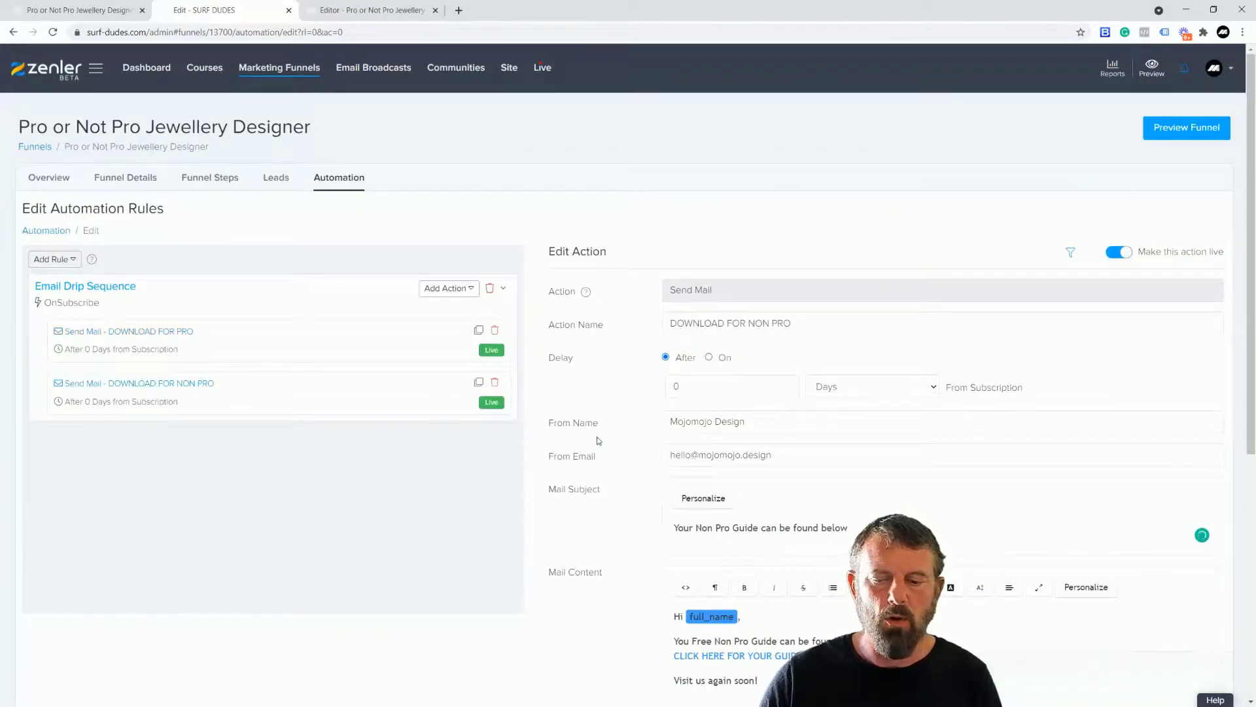
scroll(597, 441, down, 5)
scroll(598, 441, up, 5)
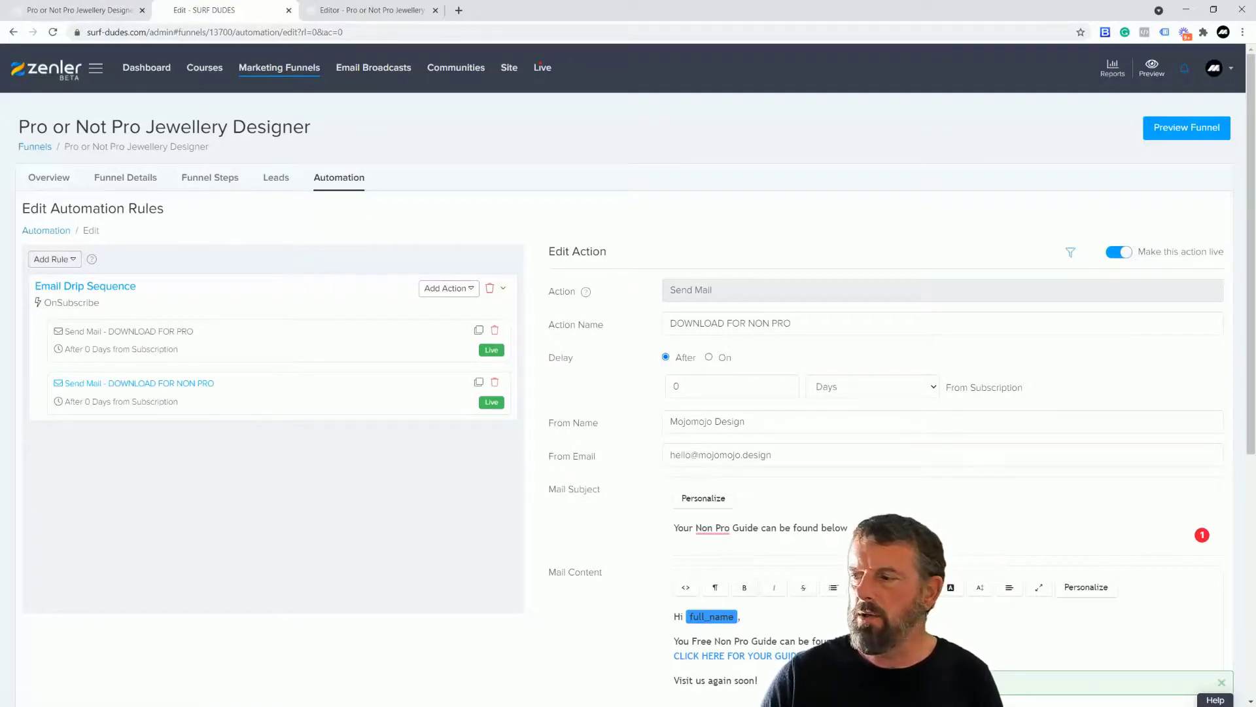
key(alt+Tab)
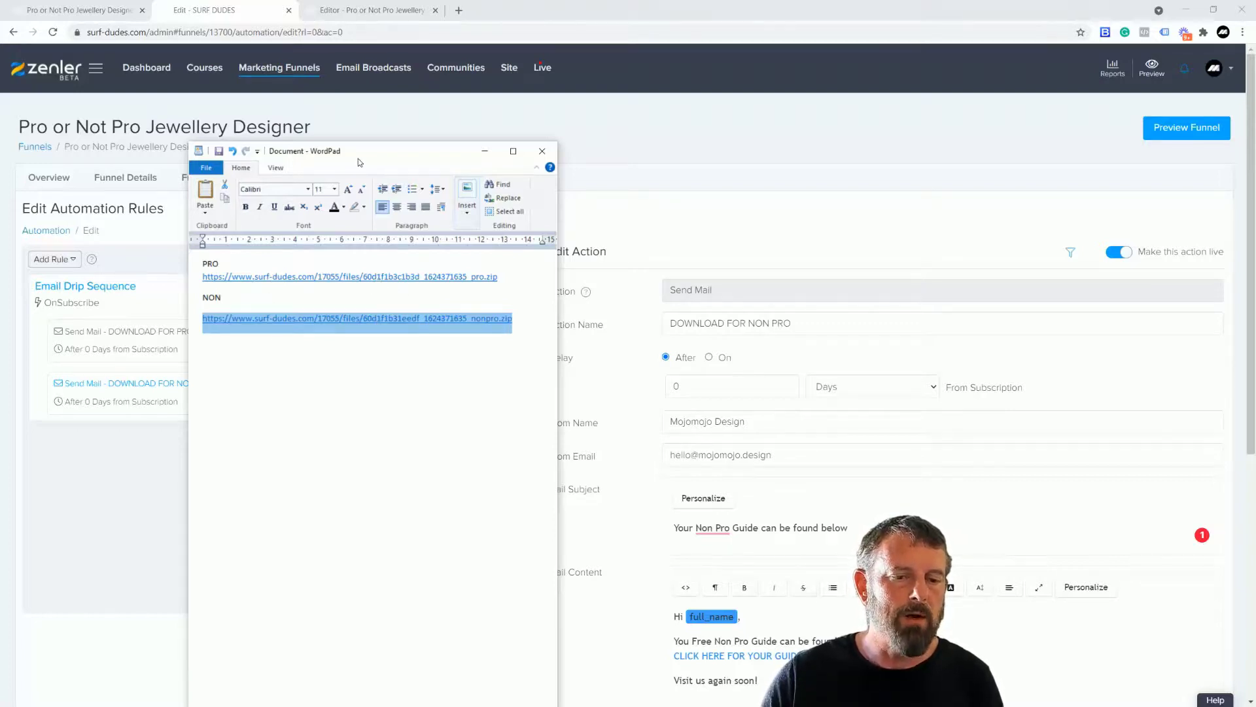
drag(359, 158, 484, 185)
key(alt+Tab)
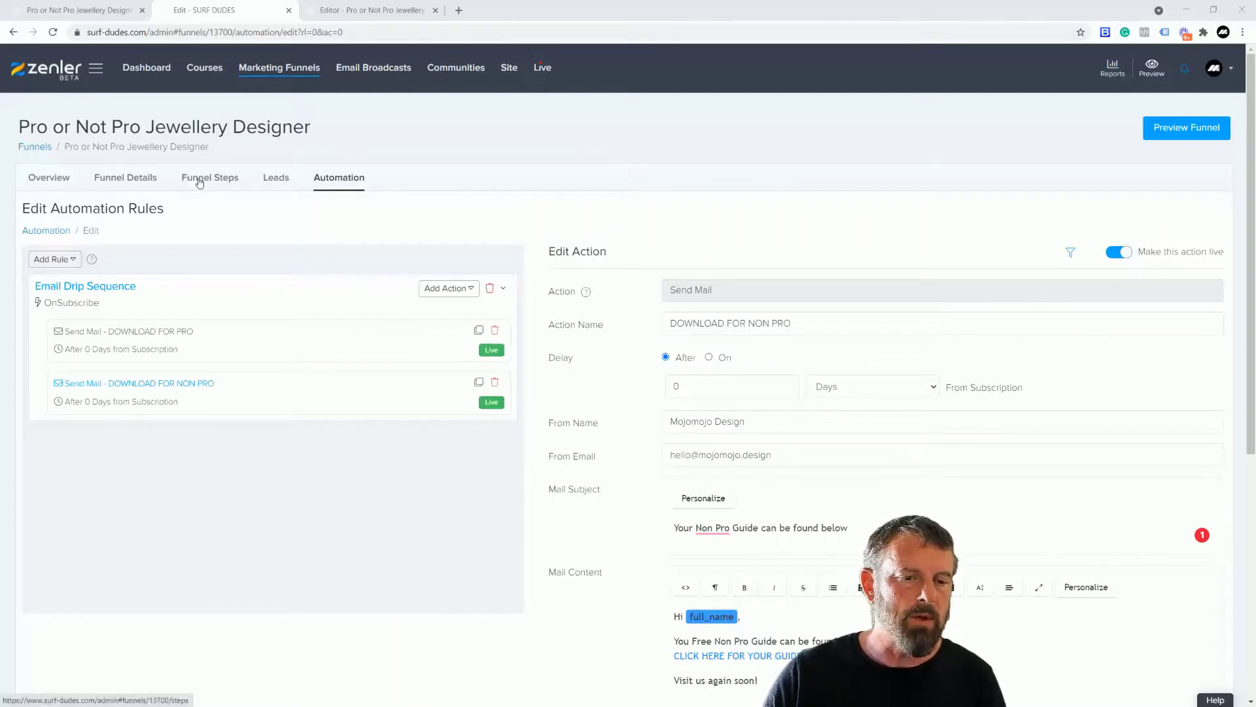
click(209, 344)
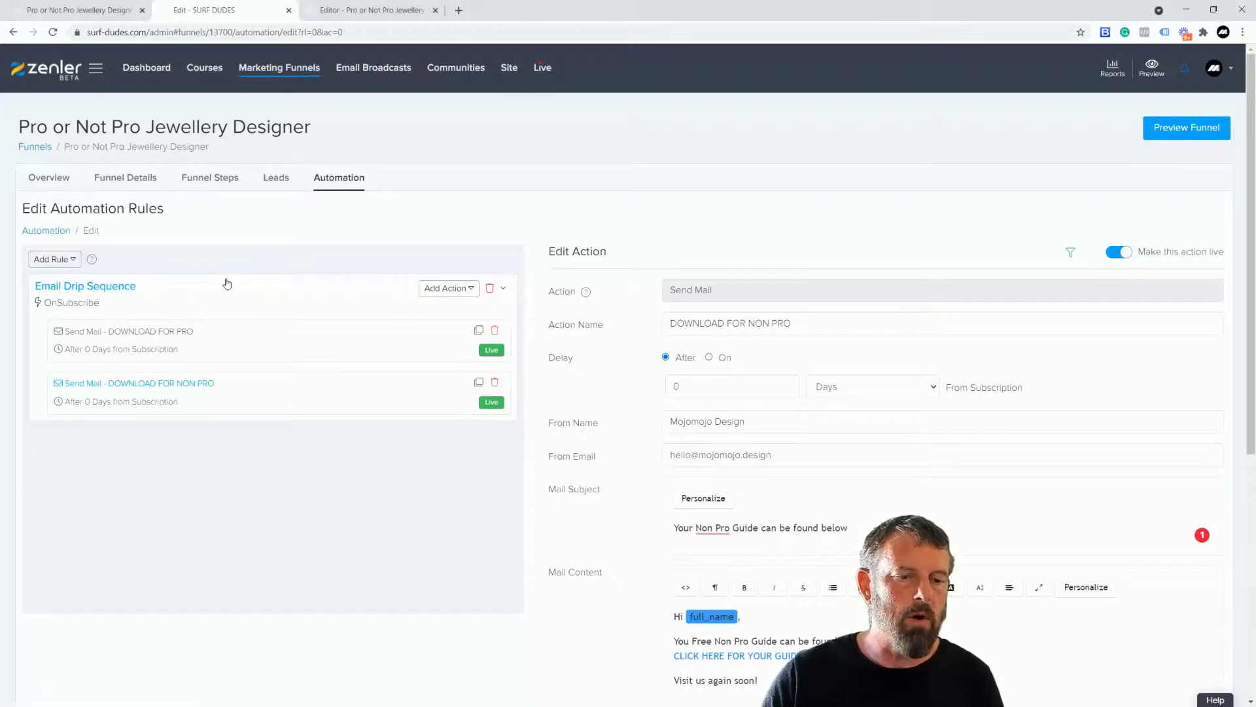
- Copy the page link of the PRO DOWNLOAD step from the funnel steps
click(233, 196)
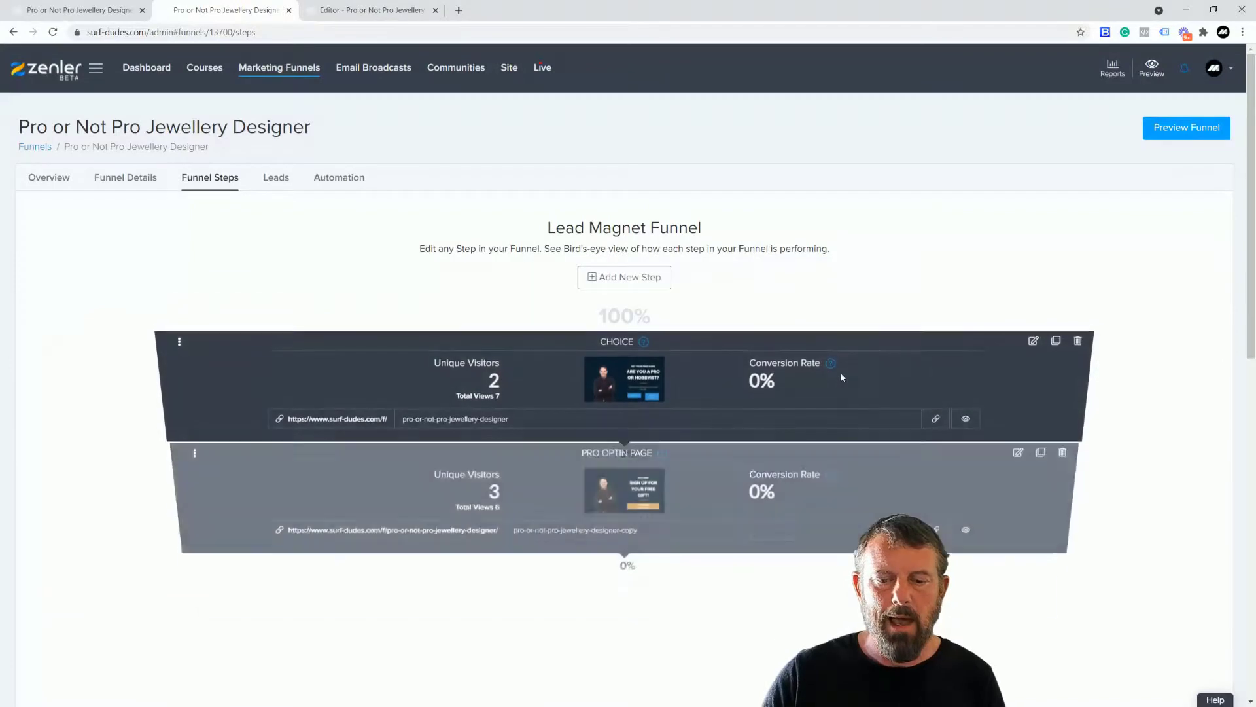
scroll(795, 370, down, 3)
scroll(793, 437, down, 3)
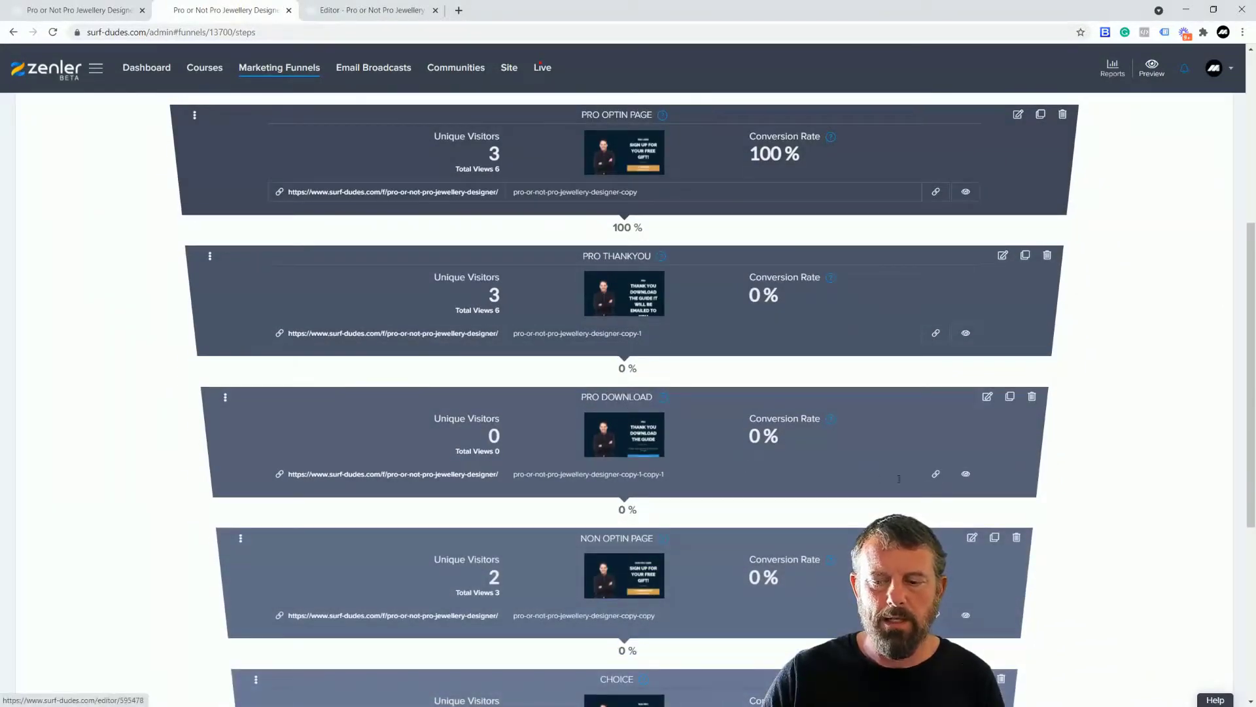
click(936, 473)
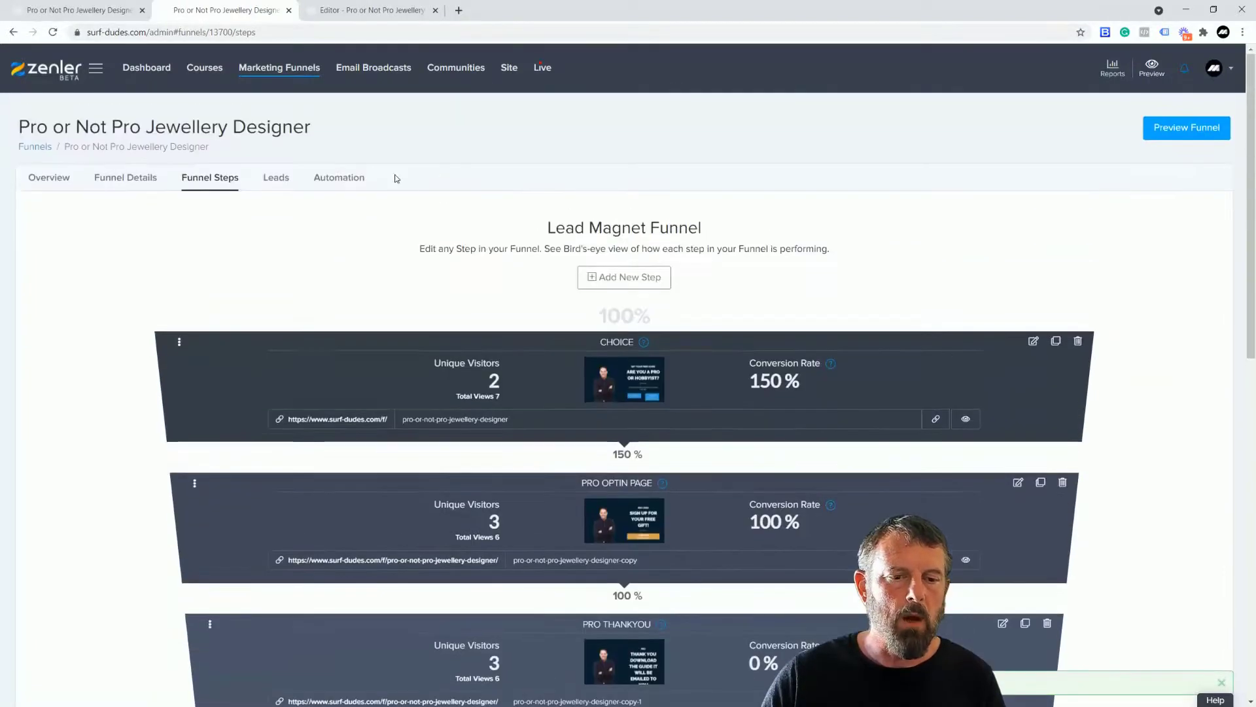
- Replace the "CLICK HERE FOR YOUR GUIDE" link in the DOWNLOAD FOR PRO email with the copied PRO DOWNLOAD page URL and save the changes
click(341, 178)
click(152, 397)
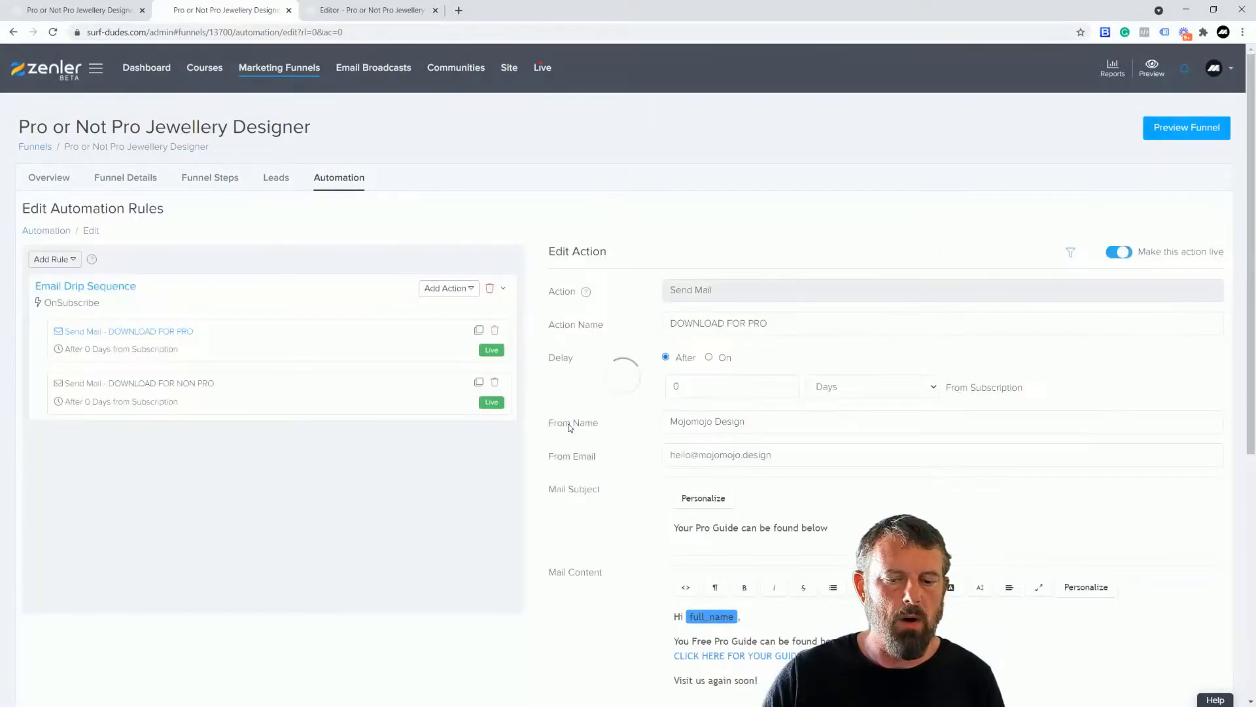
scroll(570, 428, down, 5)
drag(804, 350, 663, 348)
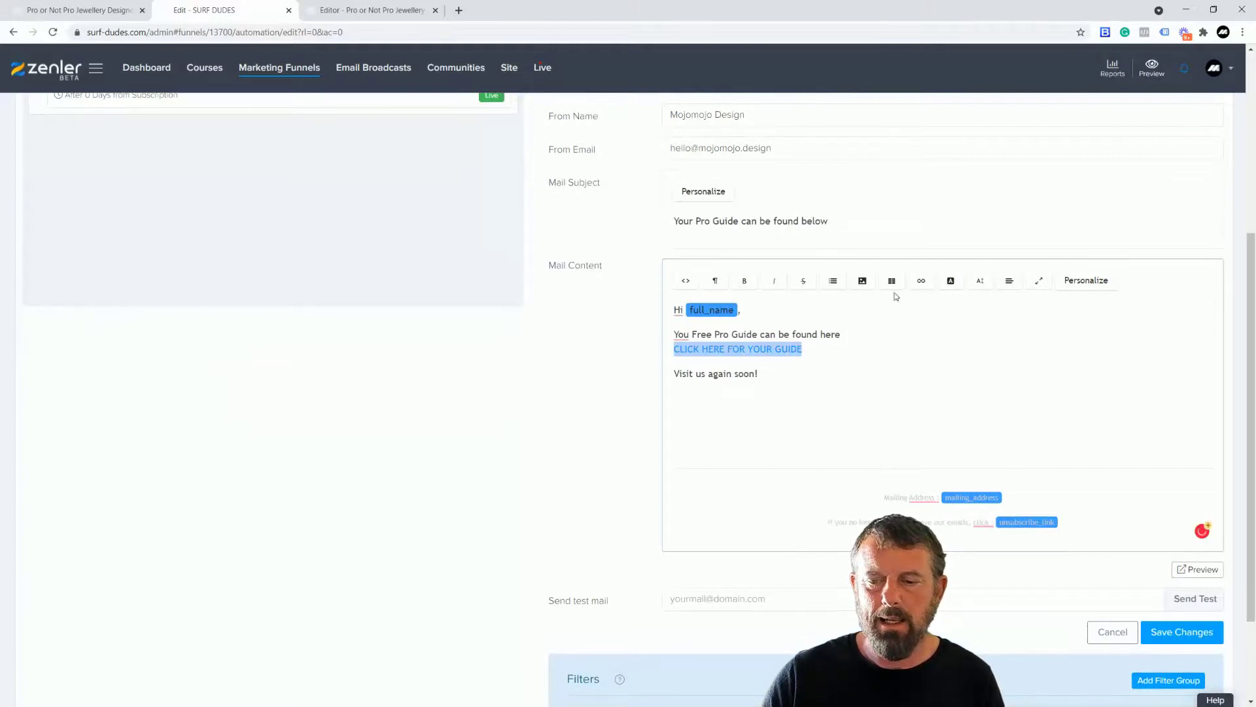
click(922, 280)
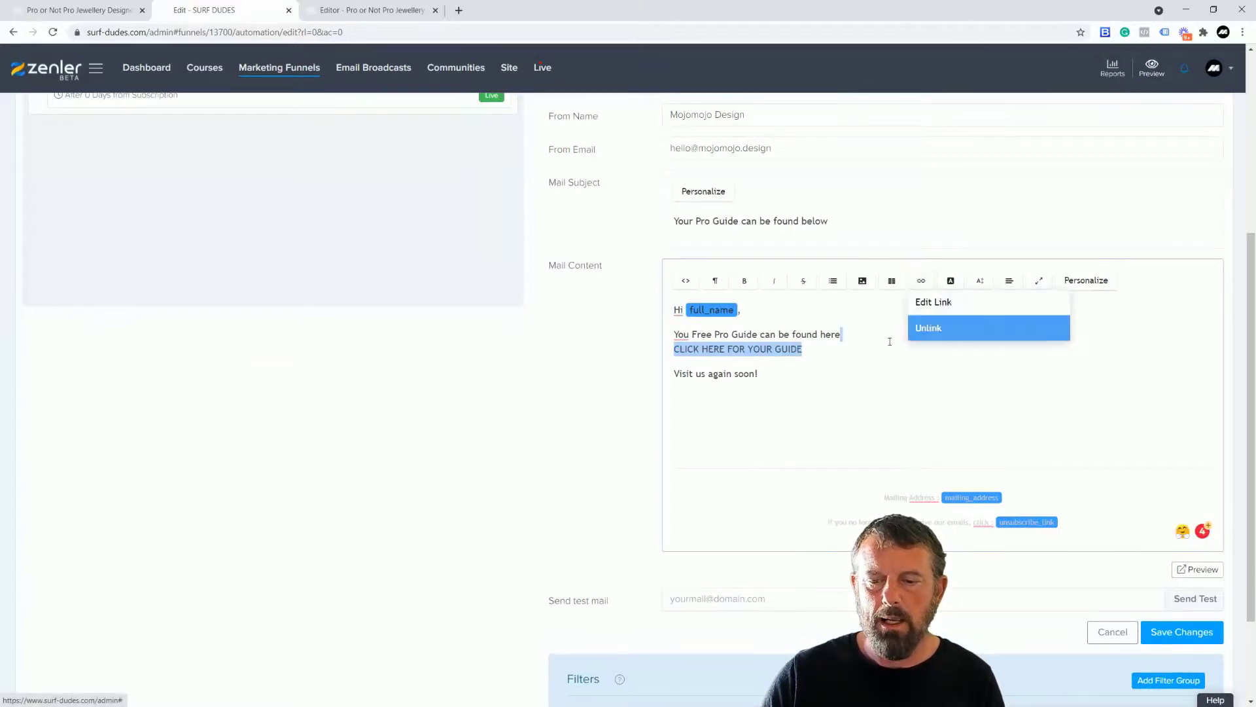
click(929, 328)
click(921, 280)
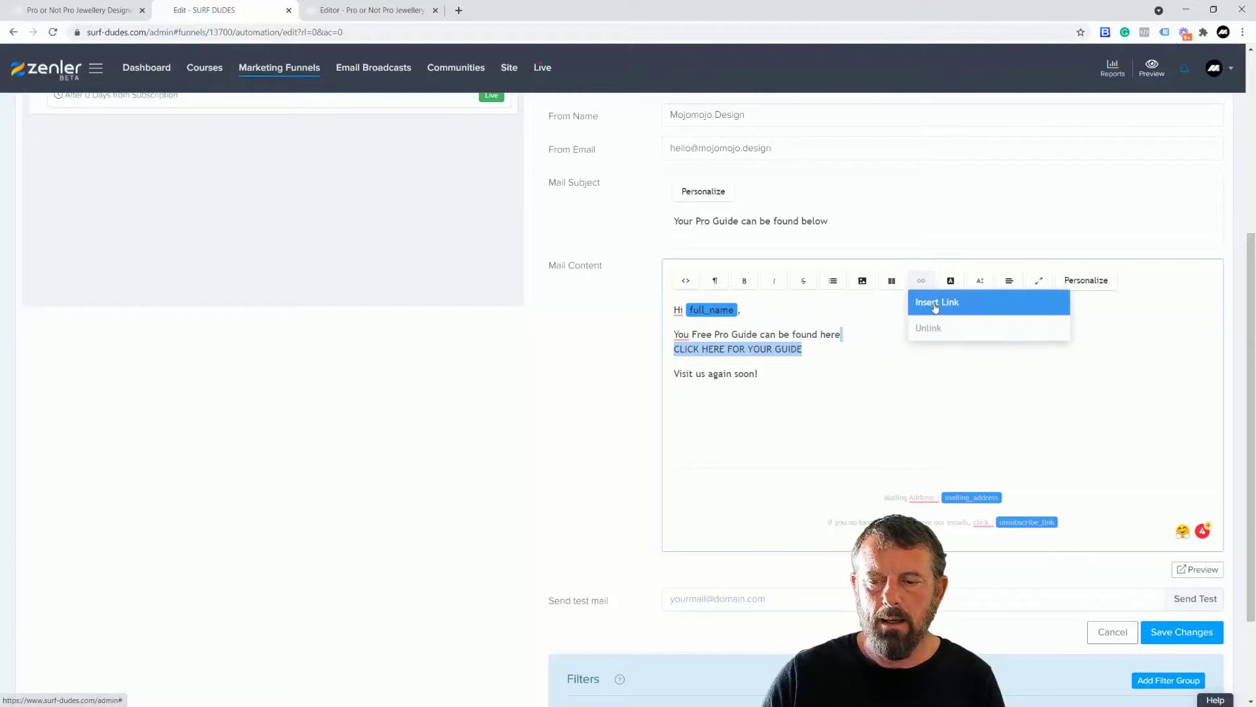
click(935, 303)
key(ctrl+v)
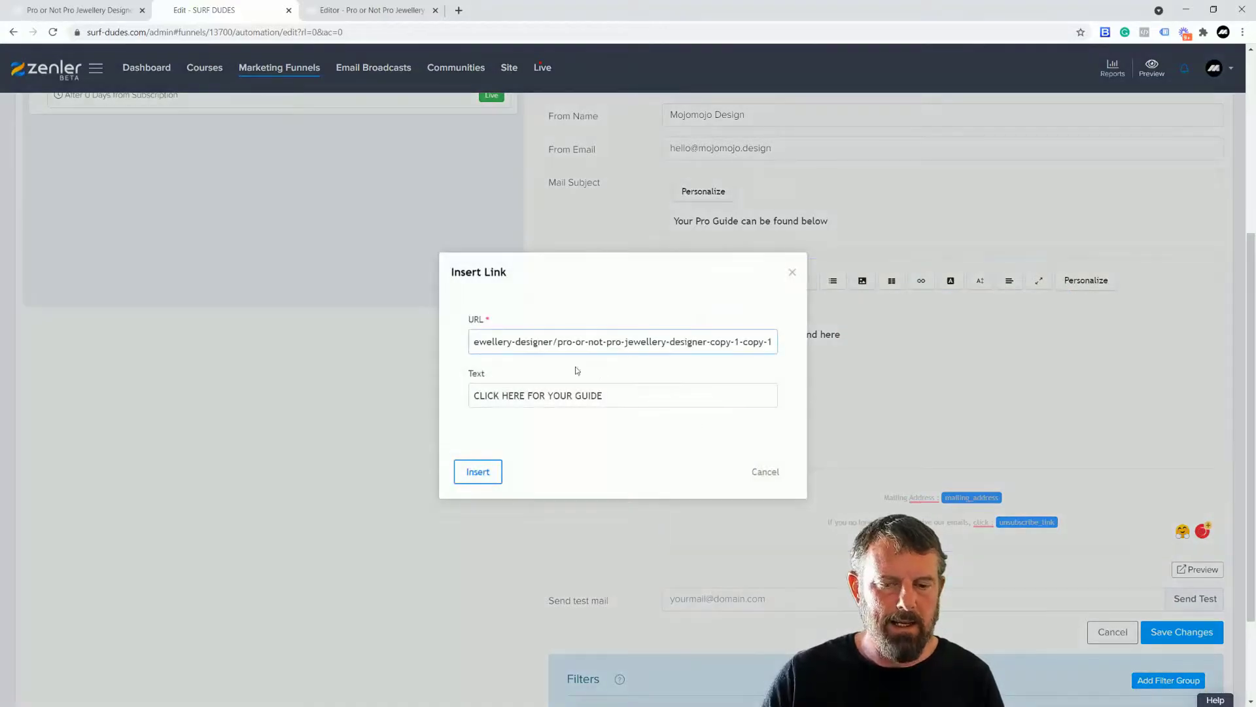
click(478, 472)
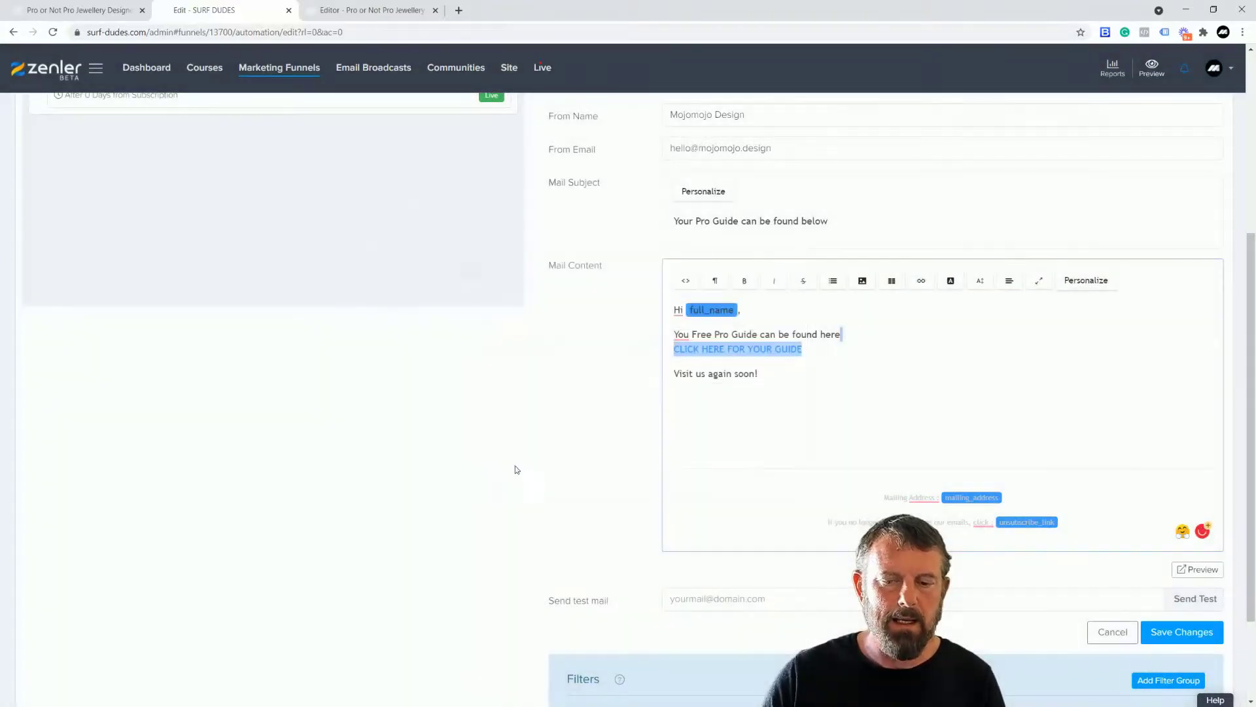
click(1177, 632)
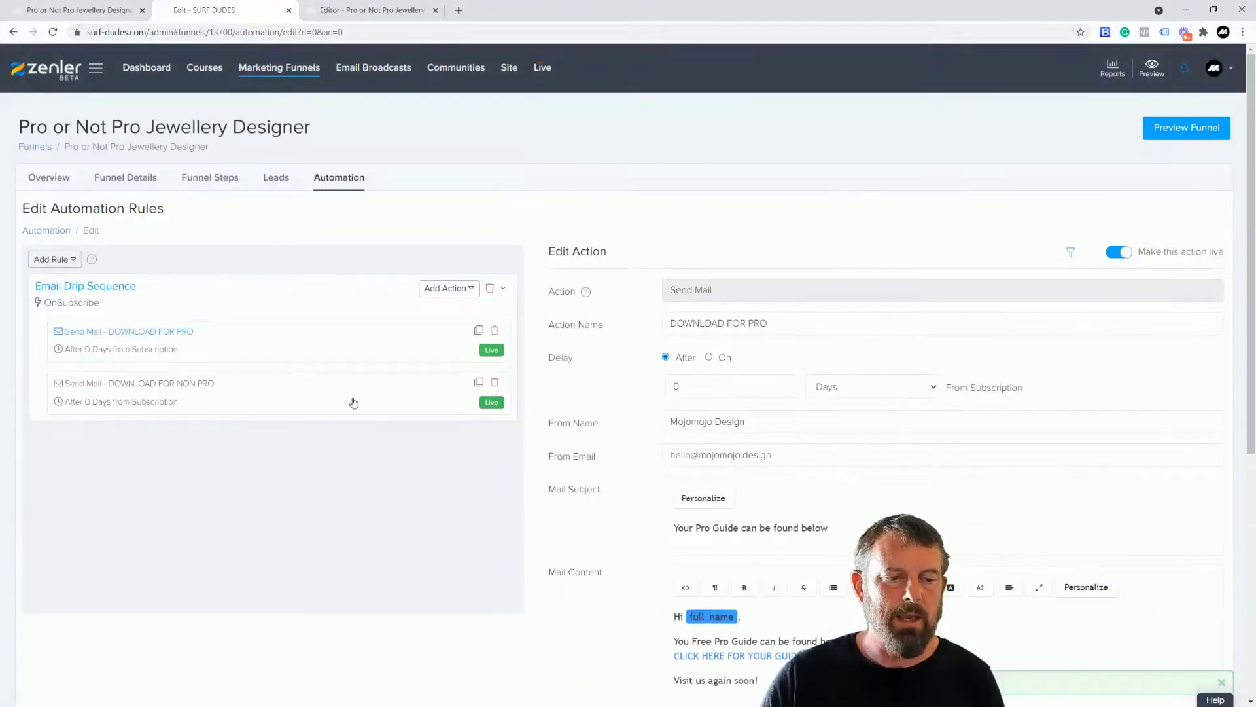
- Copy the page link of the NON PRO DOWNLOAD step from the funnel steps
click(217, 381)
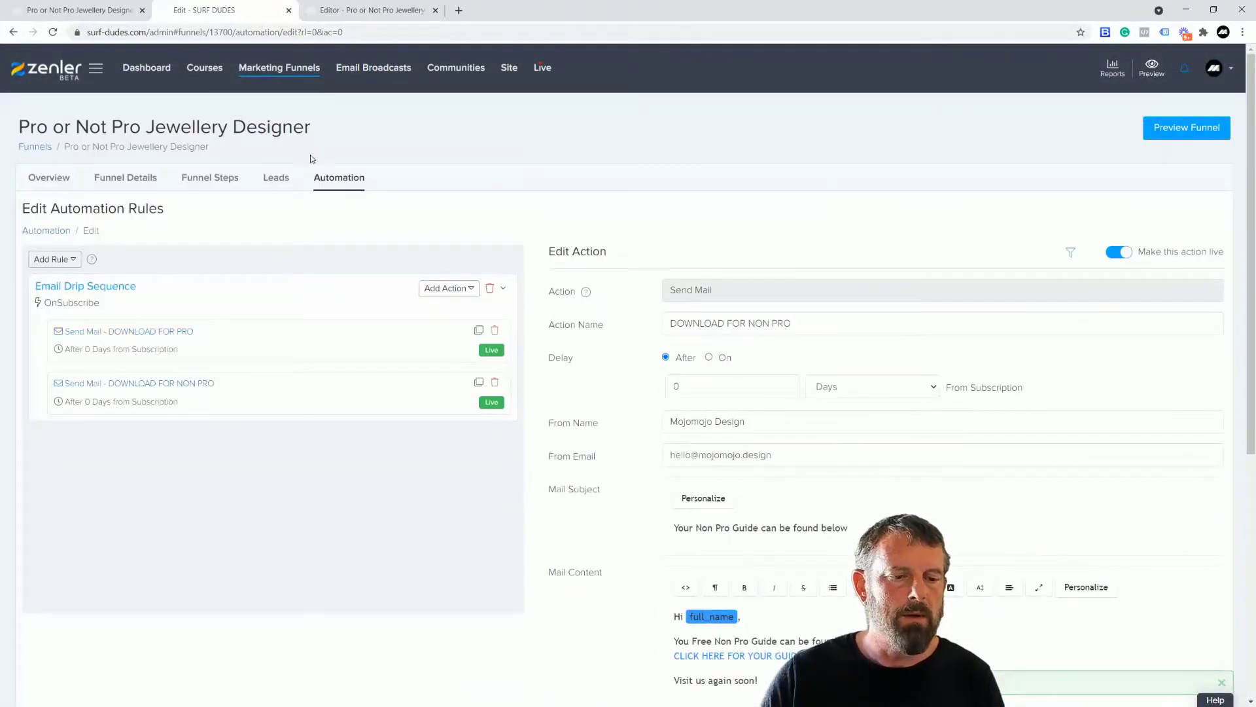
click(208, 186)
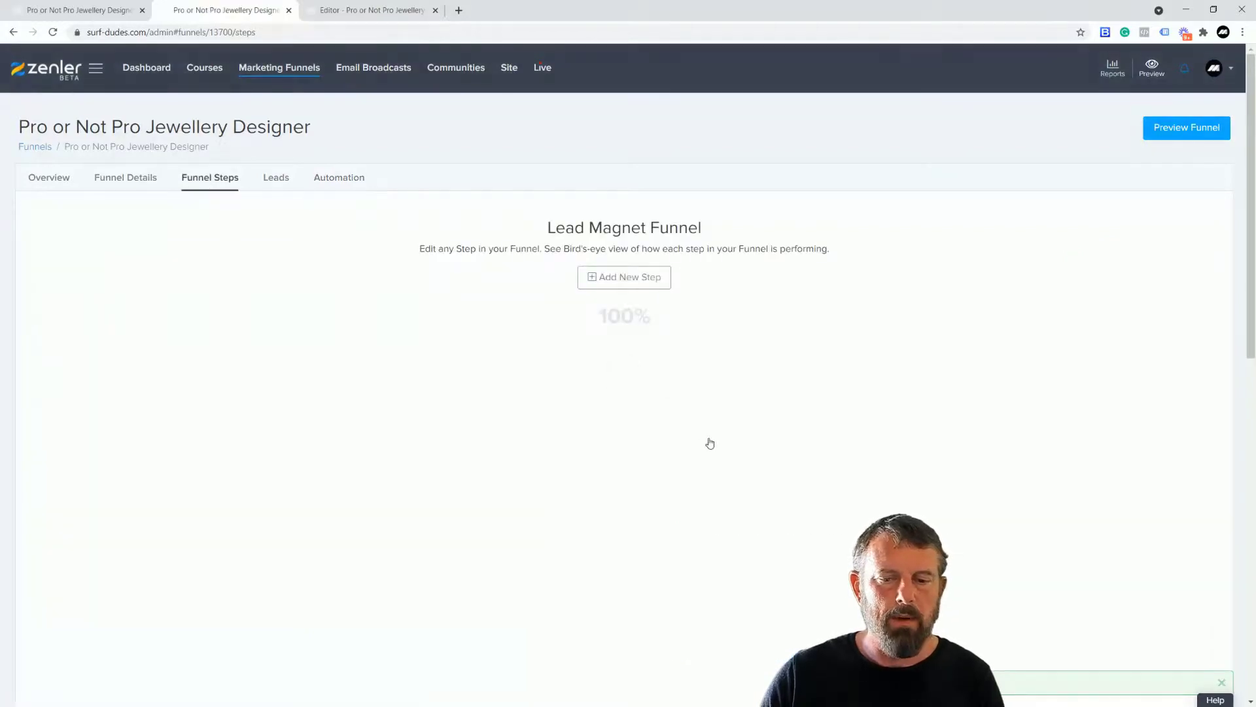
scroll(719, 414, down, 5)
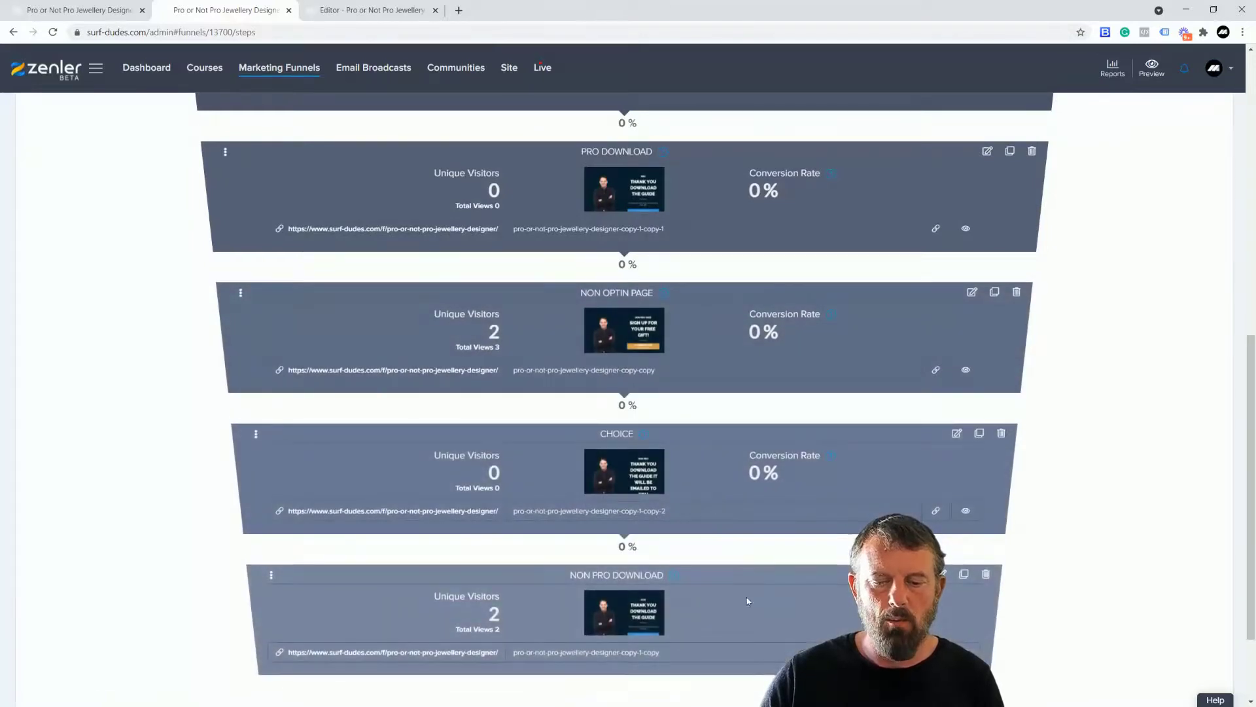
click(935, 651)
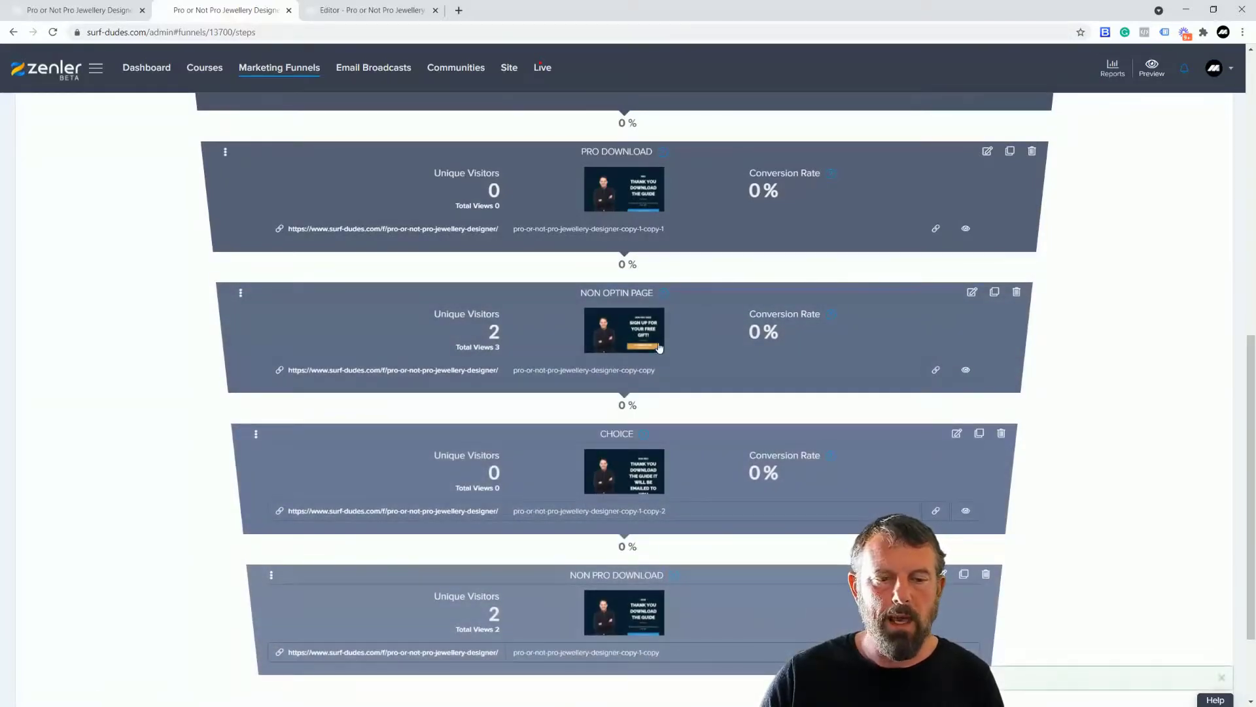
- Replace the "CLICK HERE FOR YOUR GUIDE" link in the DOWNLOAD FOR NON PRO email with the copied NON PRO DOWNLOAD page URL and save the changes
scroll(606, 339, up, 9)
click(337, 178)
click(238, 404)
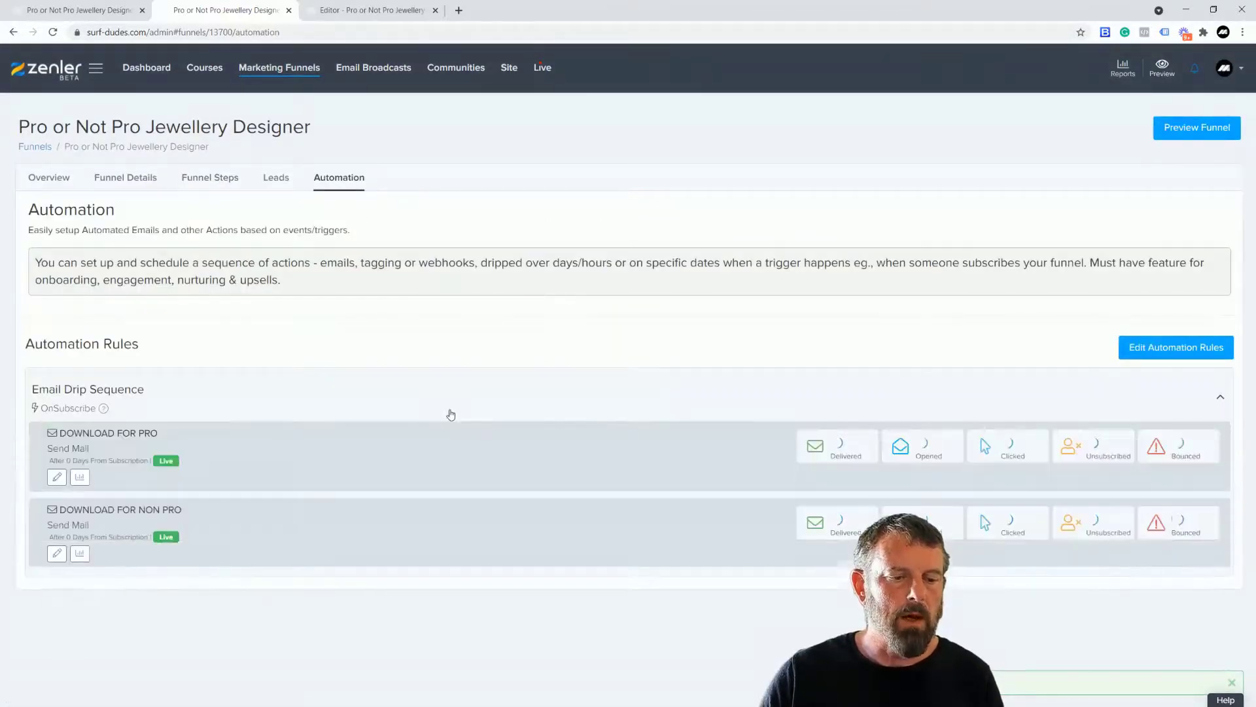
click(56, 554)
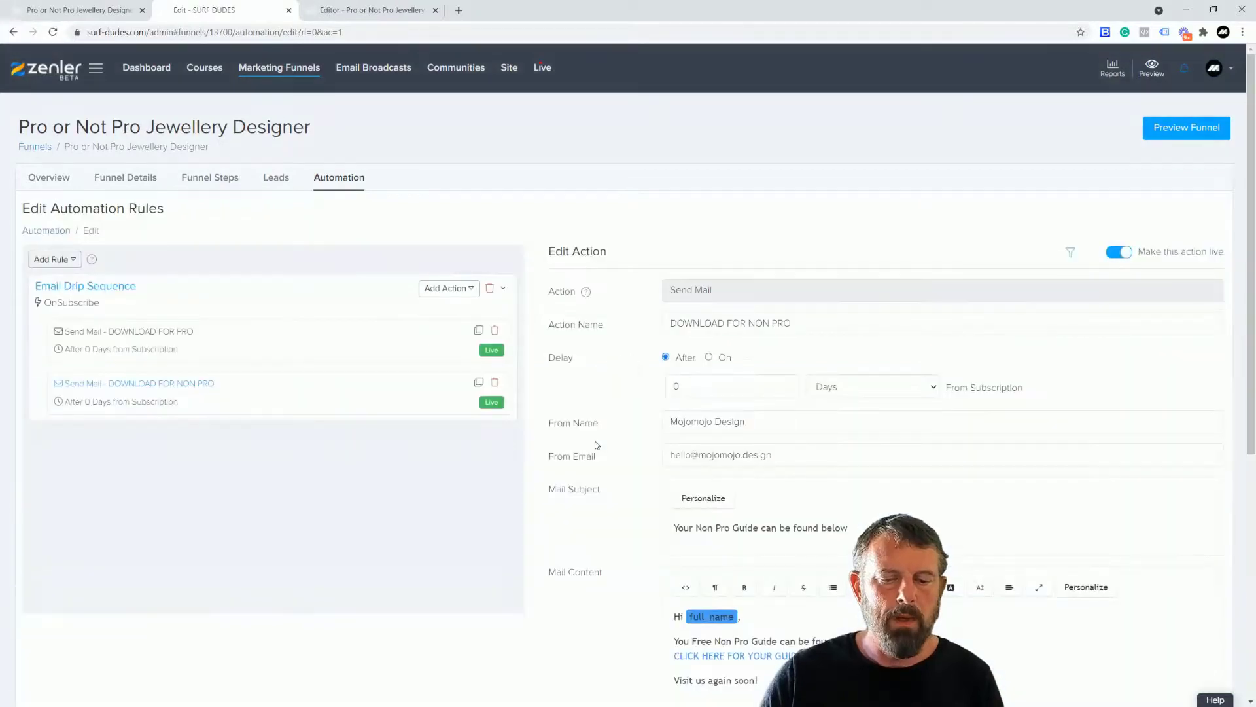
scroll(597, 444, down, 4)
drag(809, 406, 674, 410)
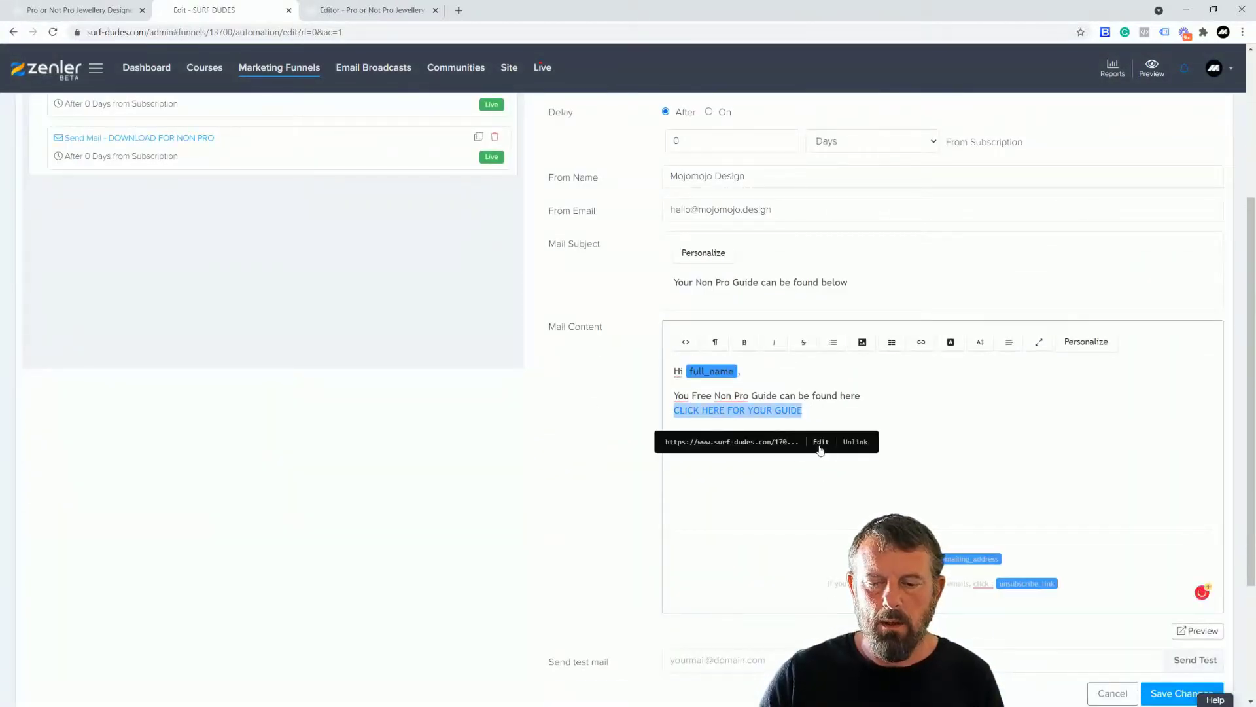
click(820, 445)
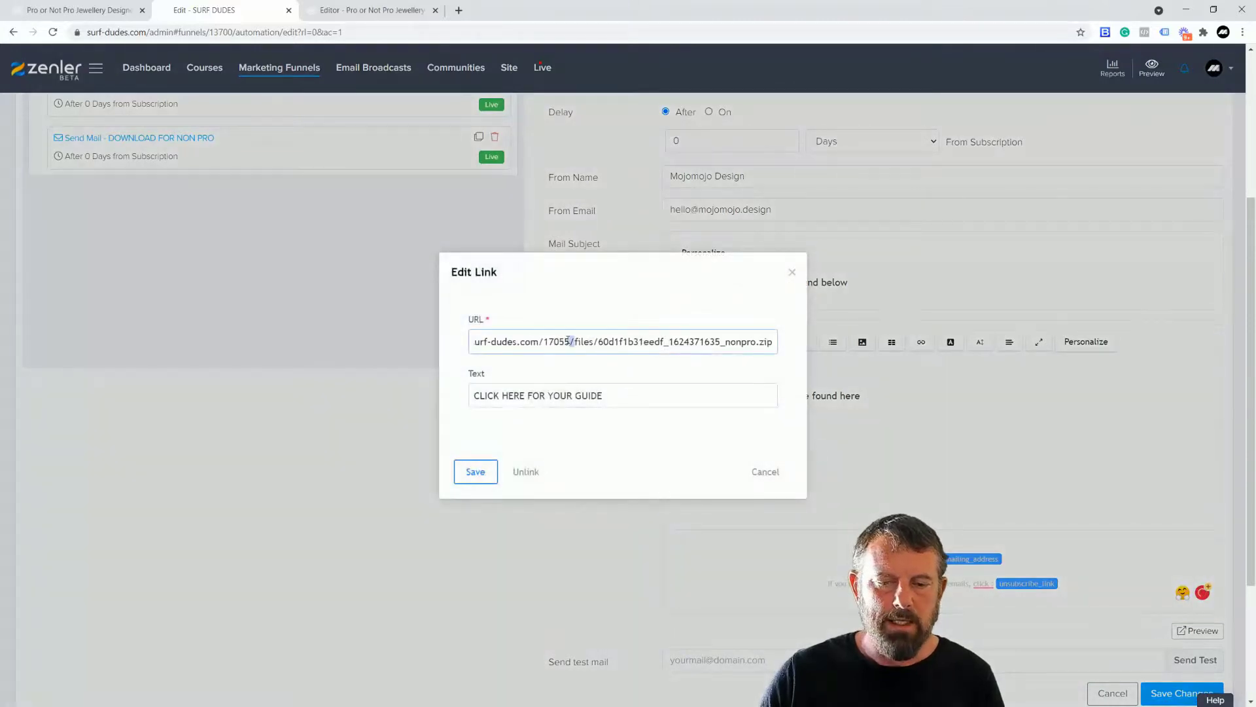
triple_click(568, 341)
key(BackSpace)
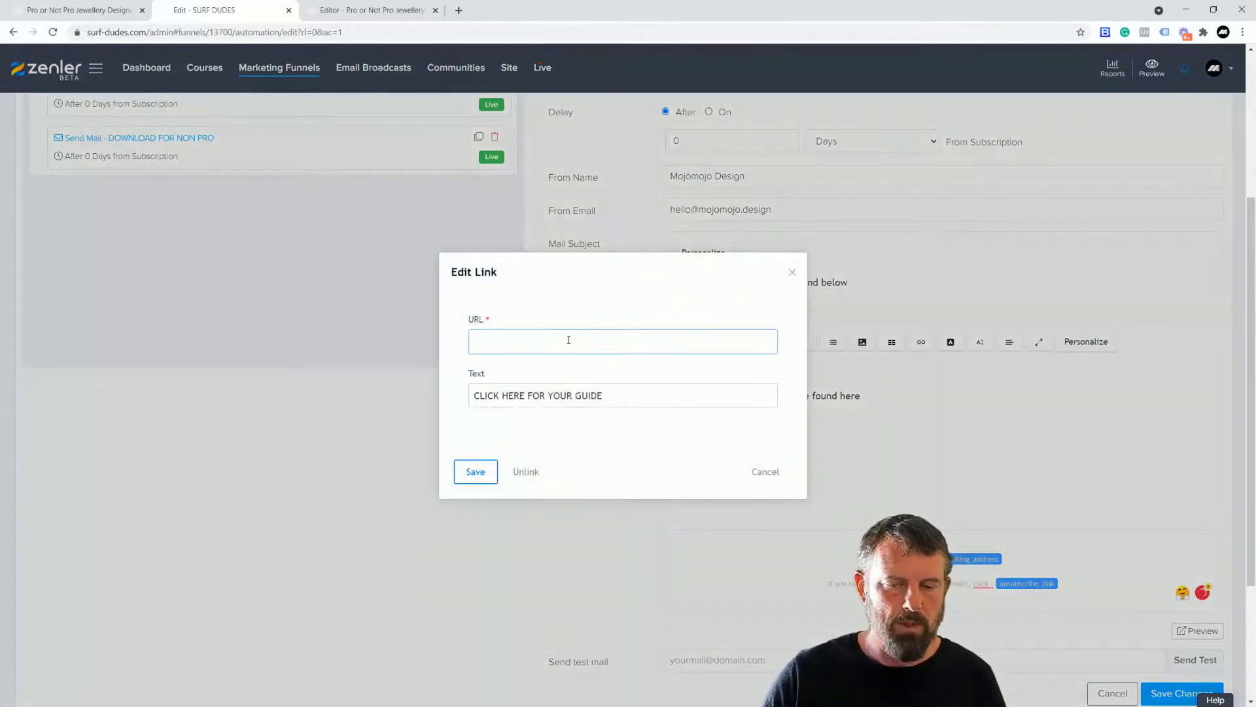
key(ctrl+v)
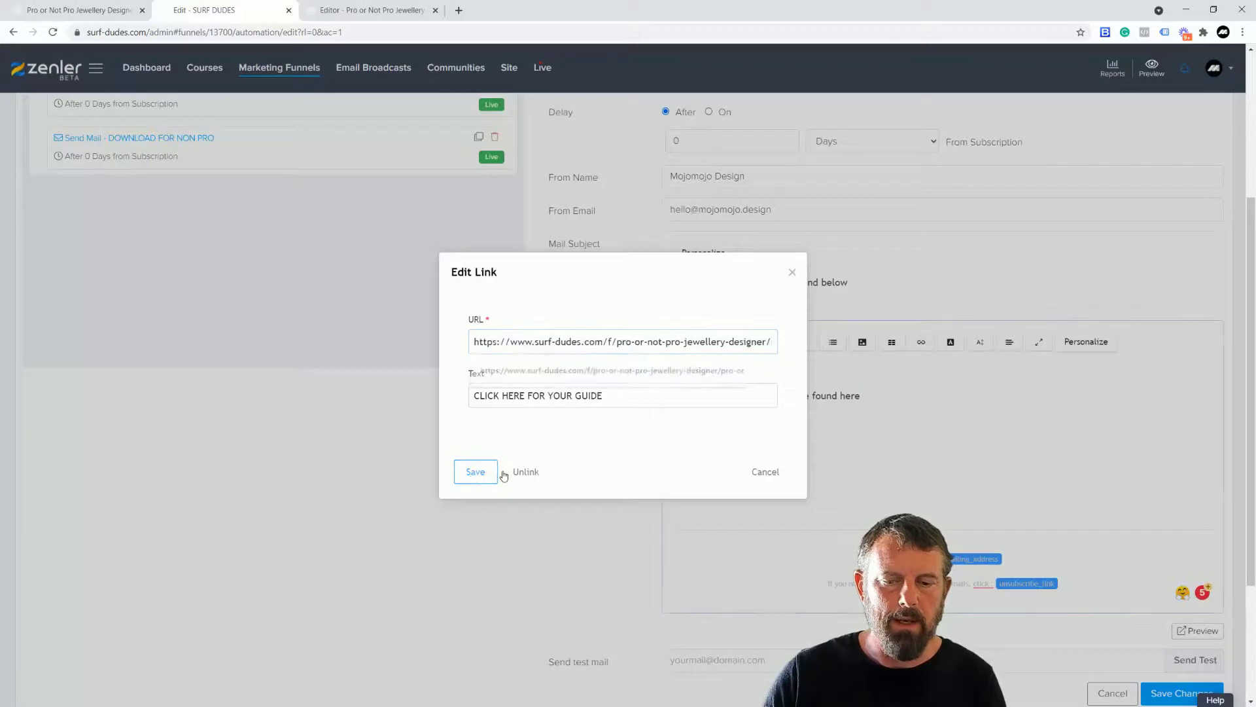
click(476, 472)
scroll(890, 510, down, 3)
click(1164, 515)
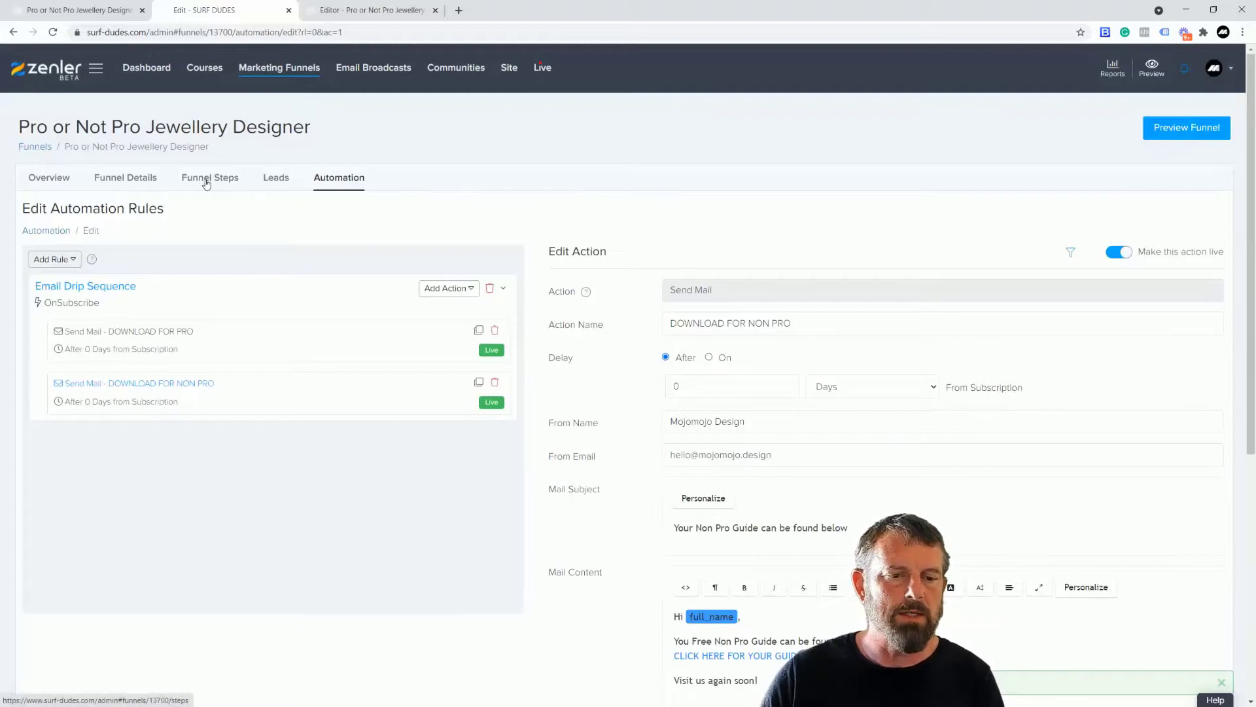
- Check the site's list of all people and their tags, and look at the open NON Optin Page editor
click(507, 69)
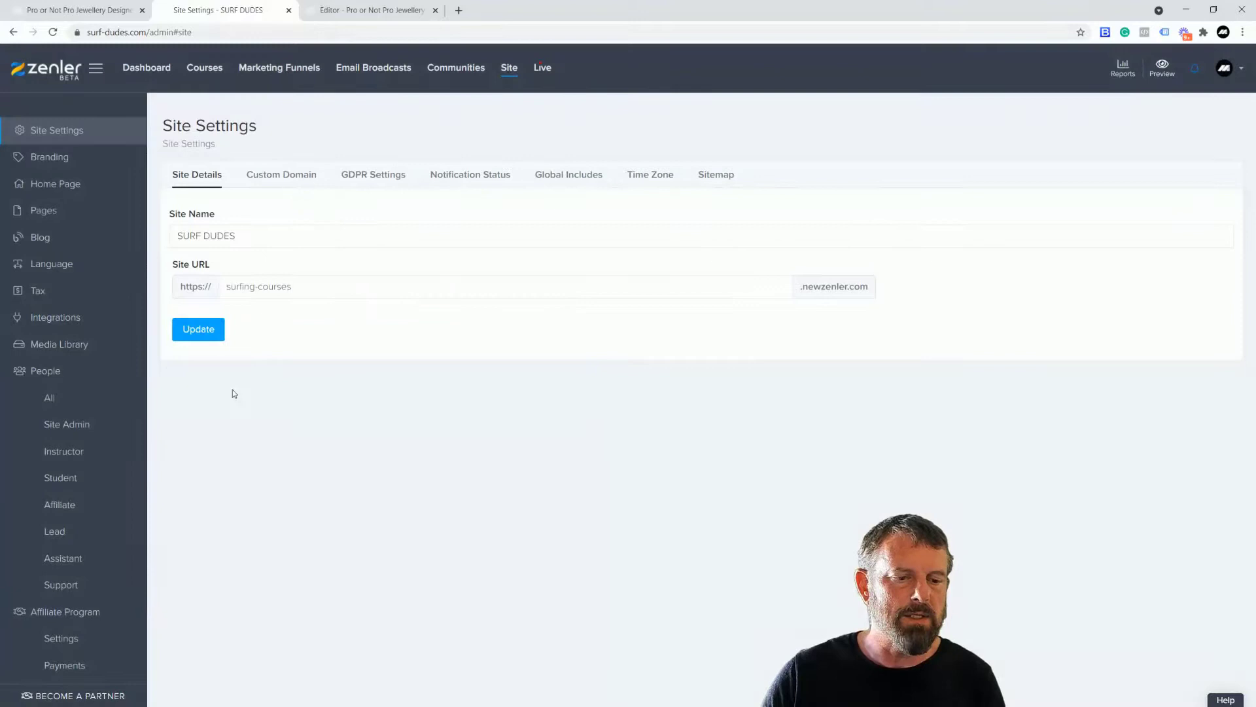
click(64, 399)
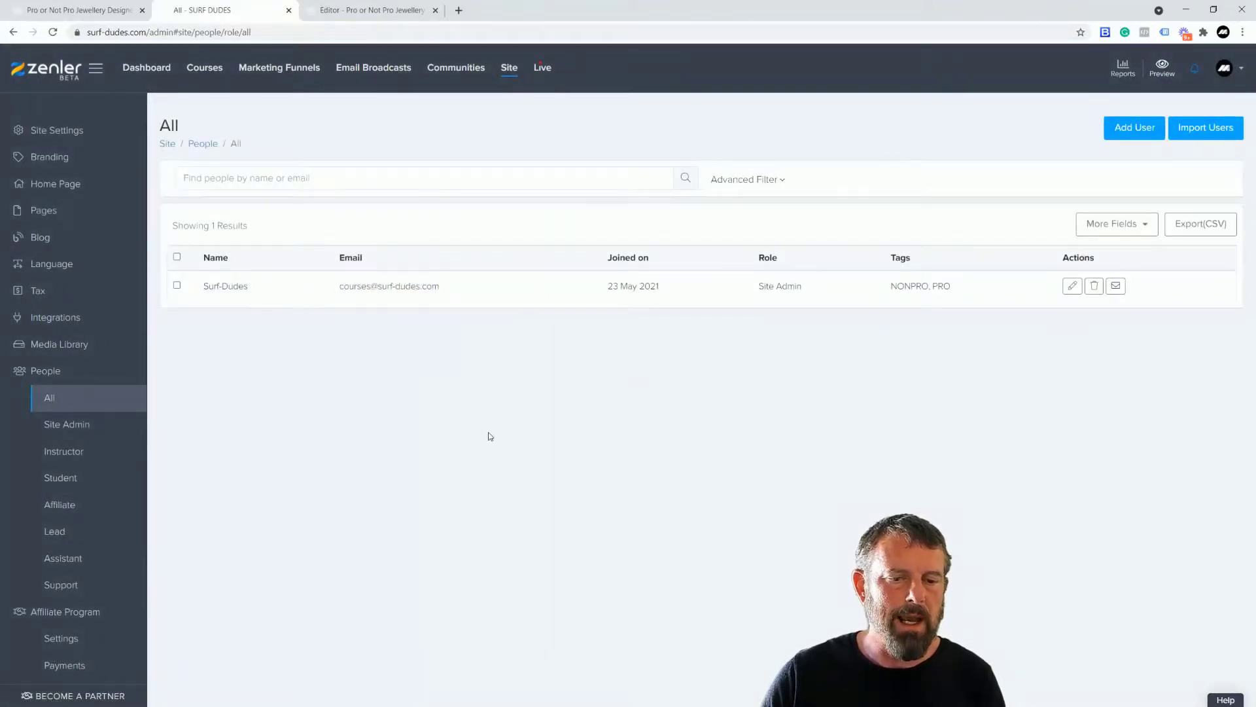
click(351, 10)
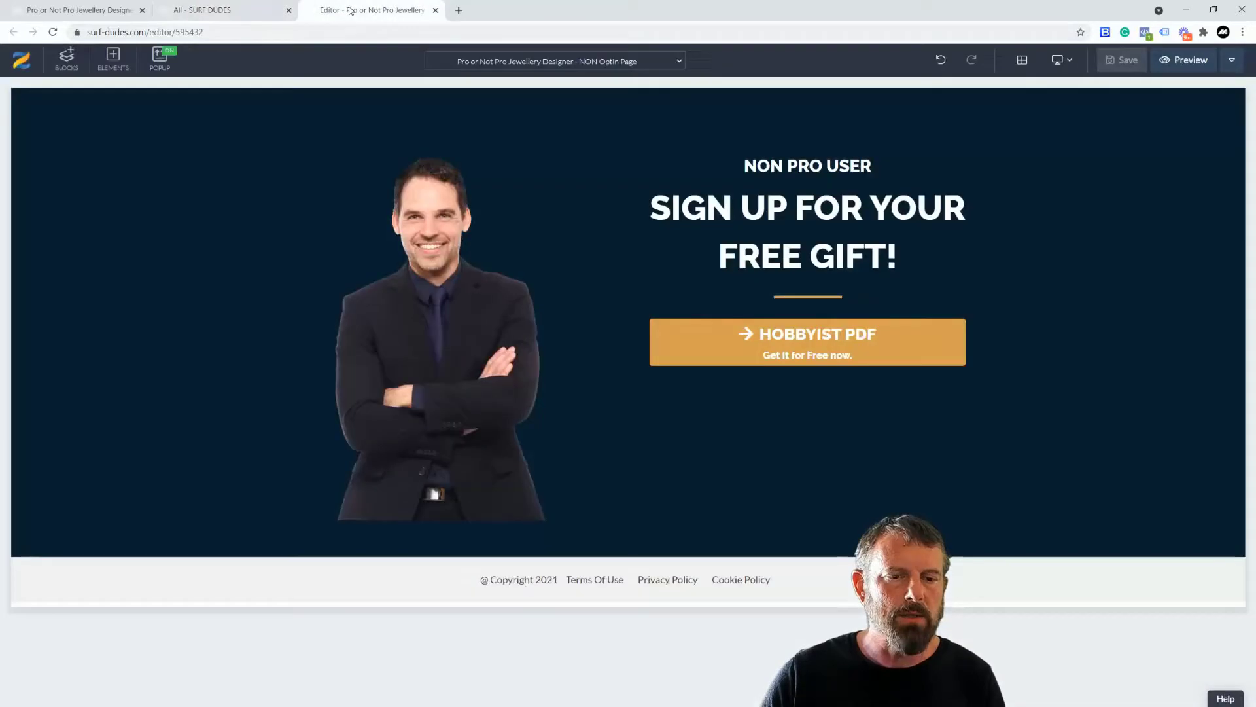
click(236, 10)
- Close the NON Optin Page editor and copy the page link of the CHOICE step in the Pro or Not Pro Jewellery Designer funnel
click(304, 72)
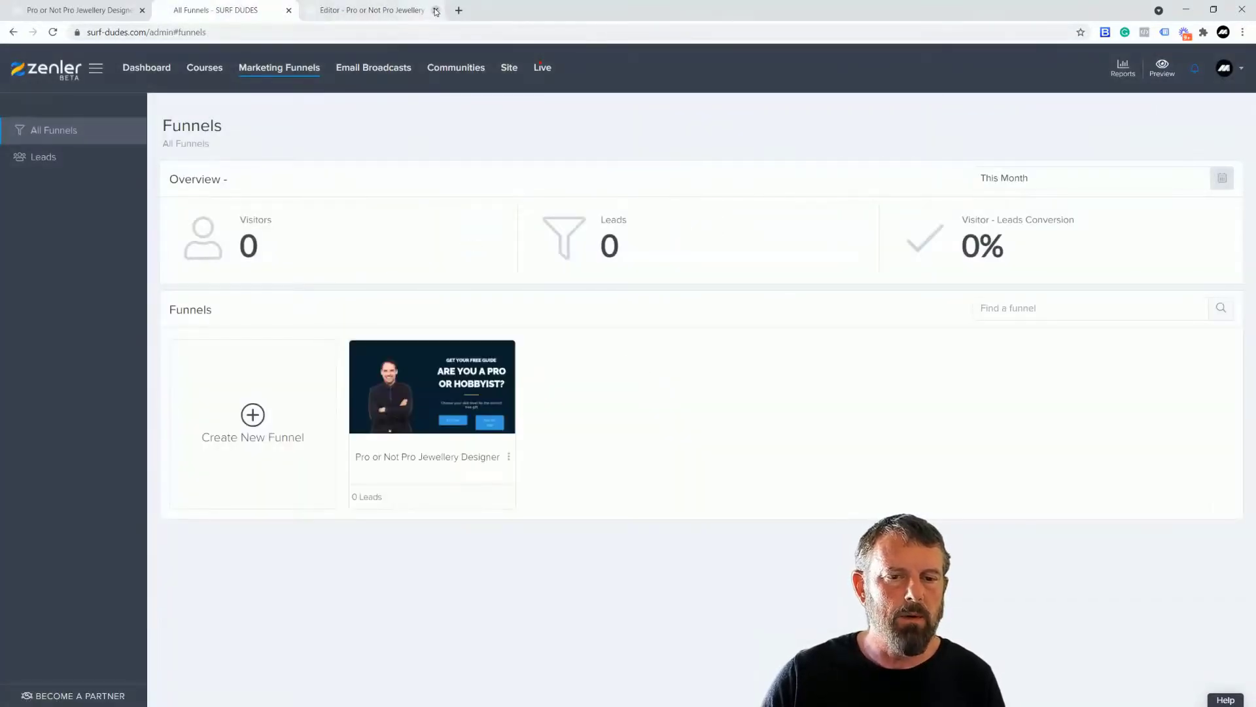
click(436, 10)
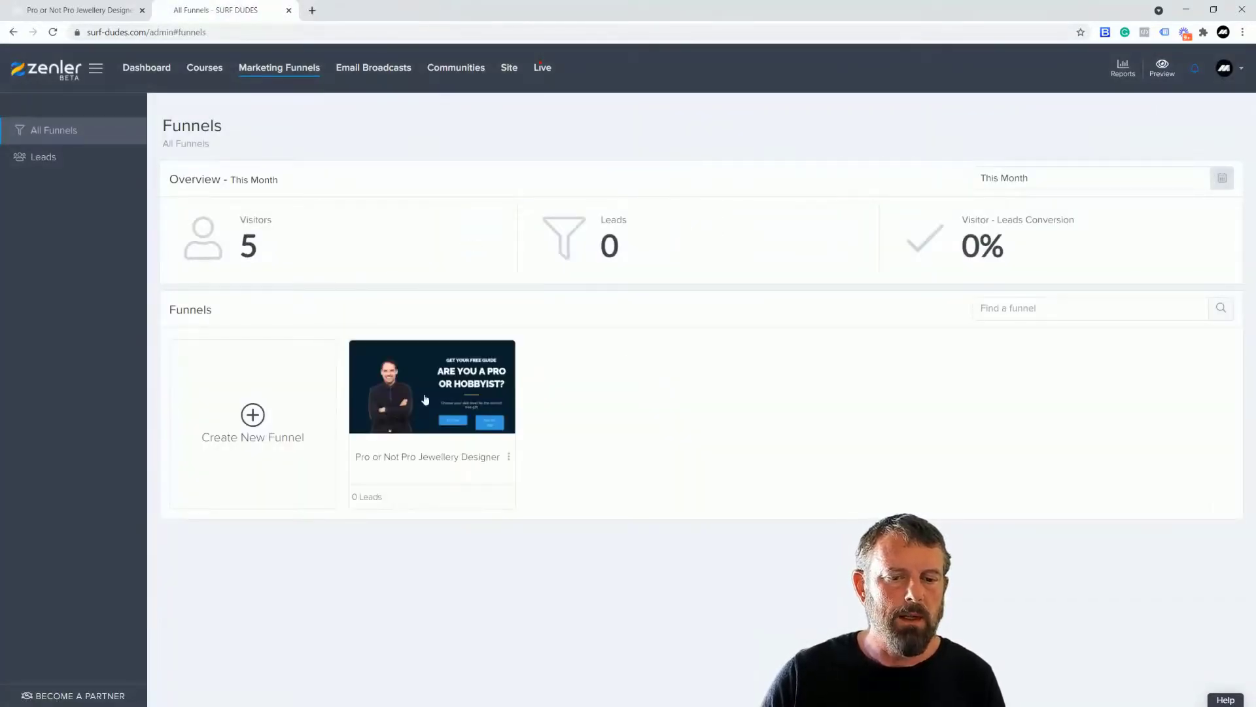
click(422, 396)
click(210, 188)
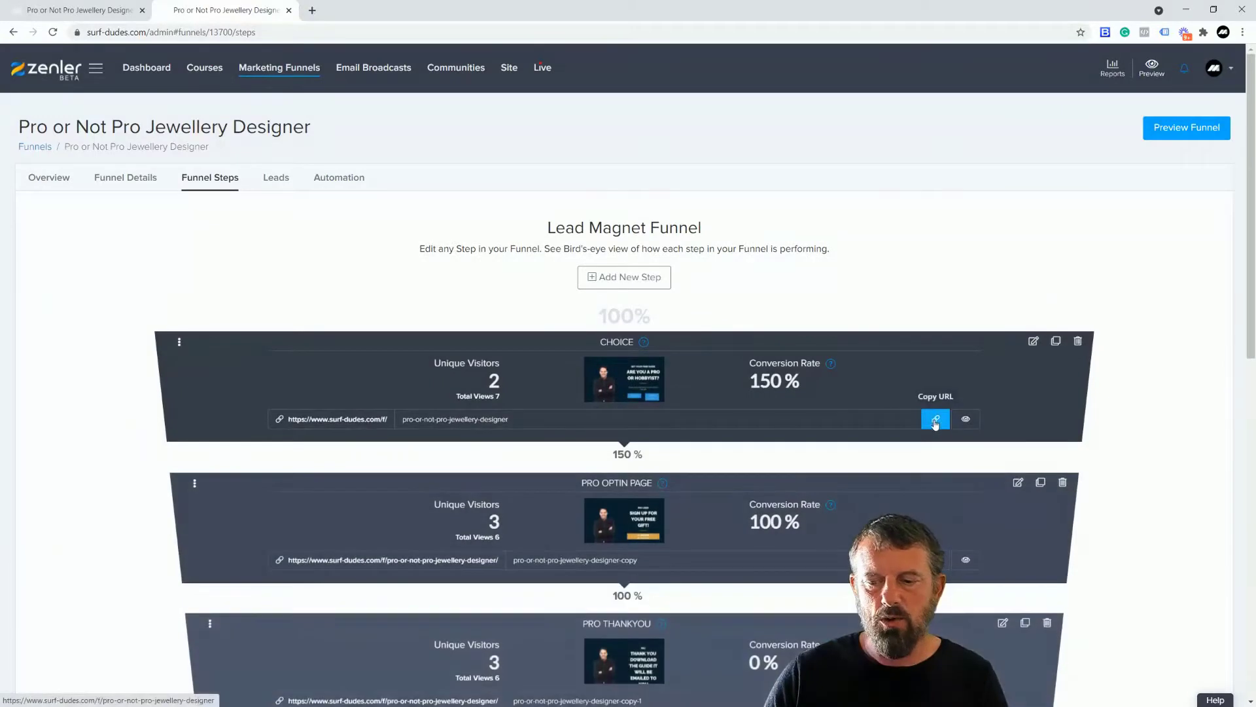
click(936, 422)
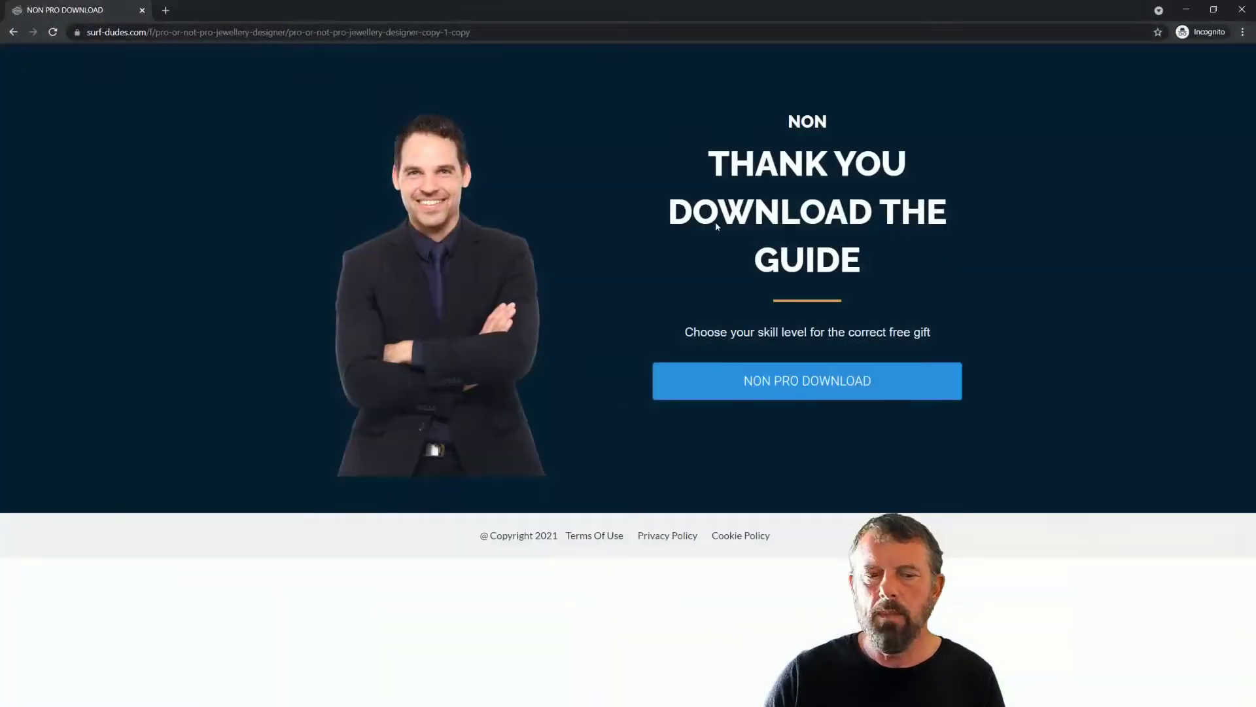
click(144, 11)
click(1242, 32)
click(1152, 79)
text(https://www.surf-dudes.com/f/pro-or-not-pro-jewellery-designer)
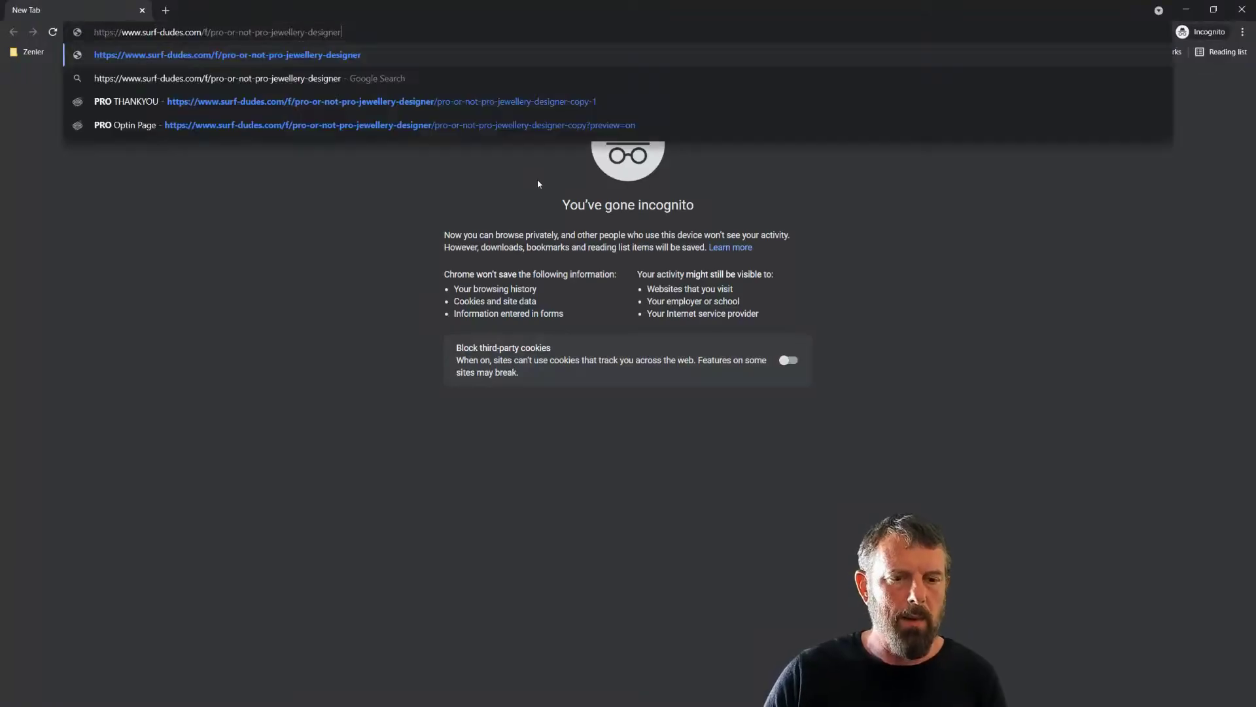
key(Return)
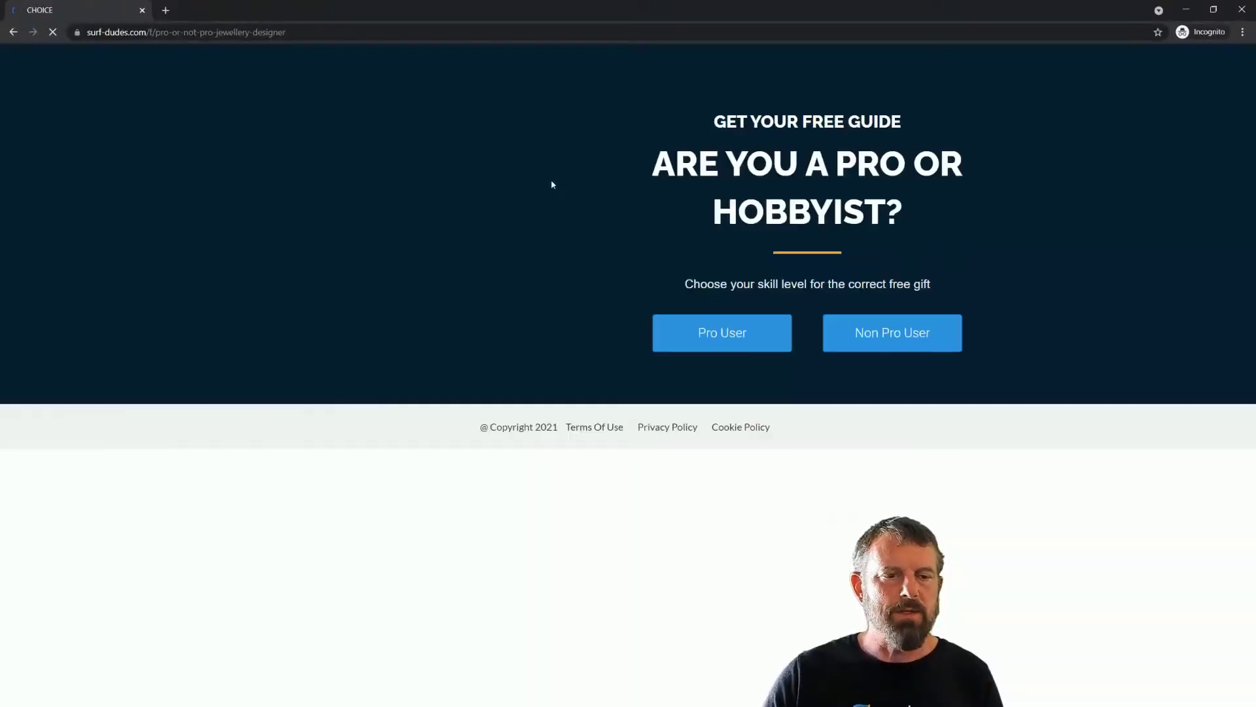
- Choose Pro User on the CHOICE page and submit the PRO USER GUIDE opt-in form with a test name and e-mail address
click(718, 340)
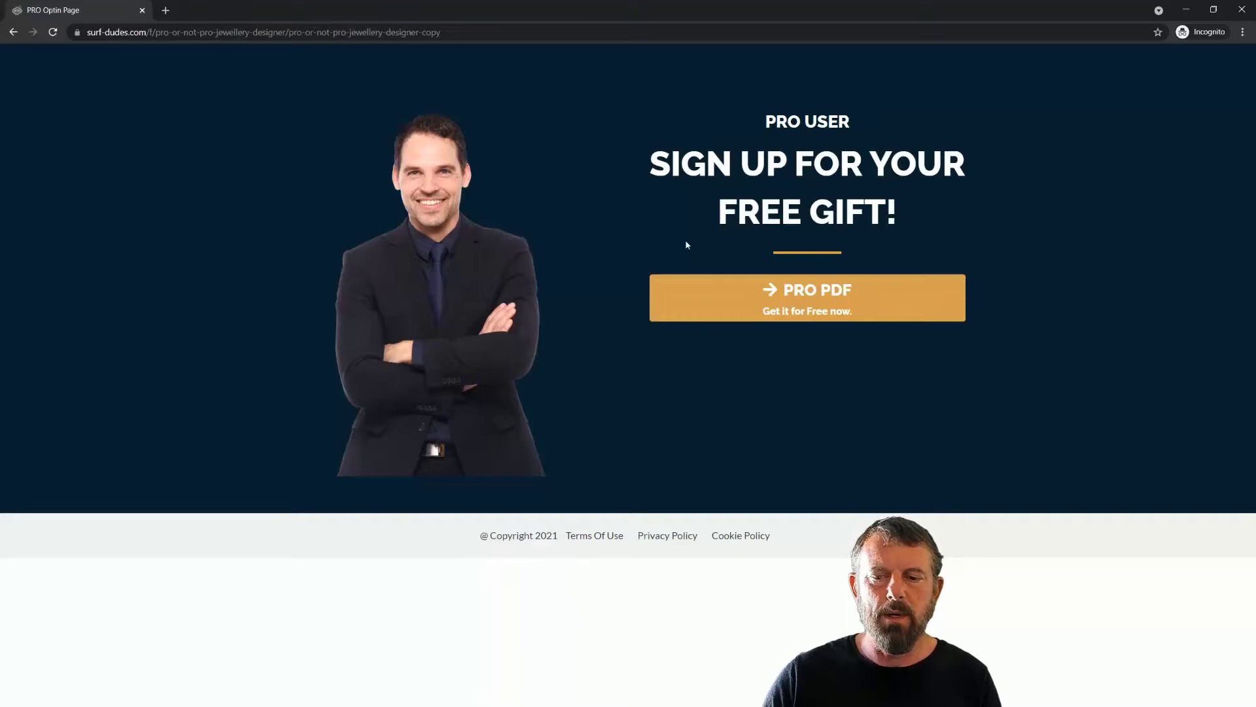
click(805, 299)
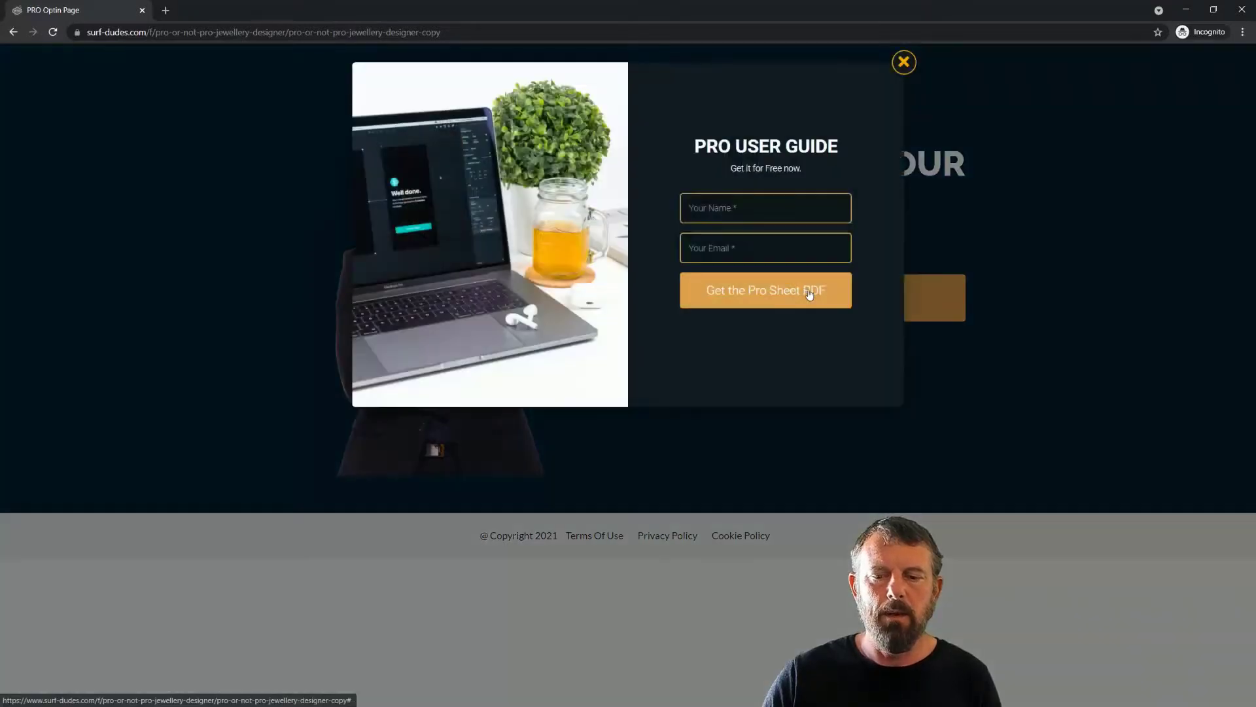
click(713, 209)
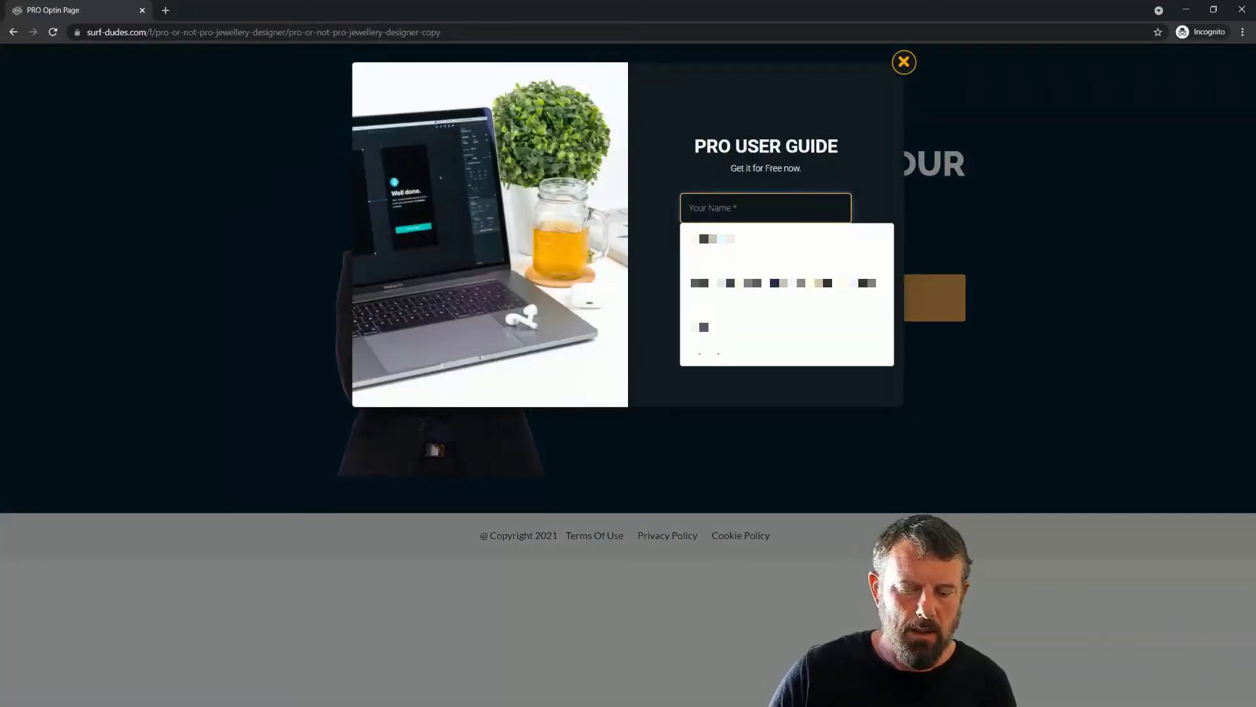
text(PRO TE)
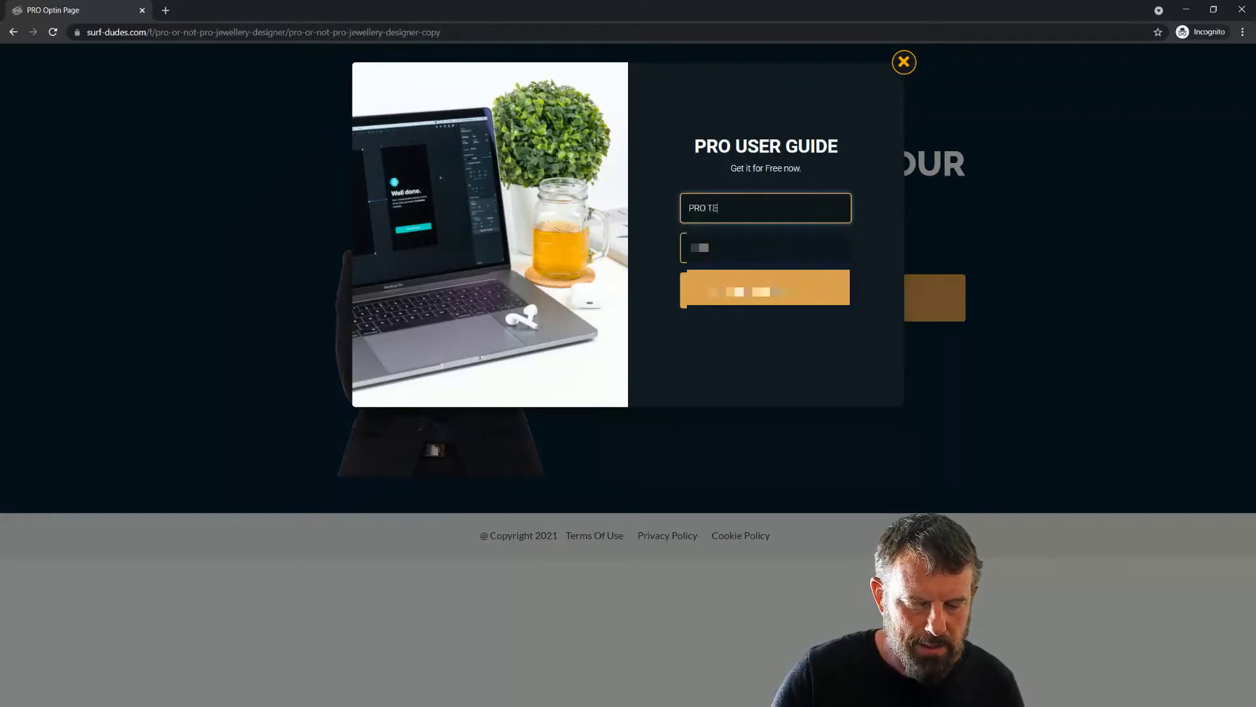
text(ST DAVID)
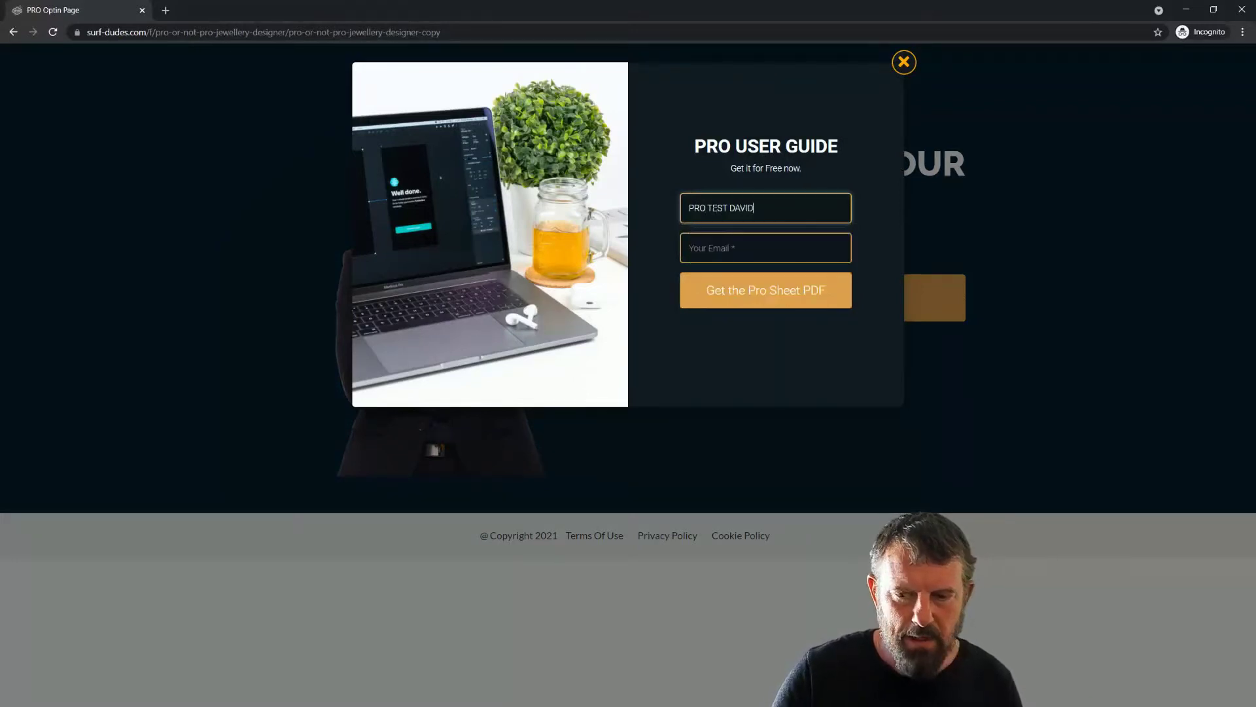
key(Tab)
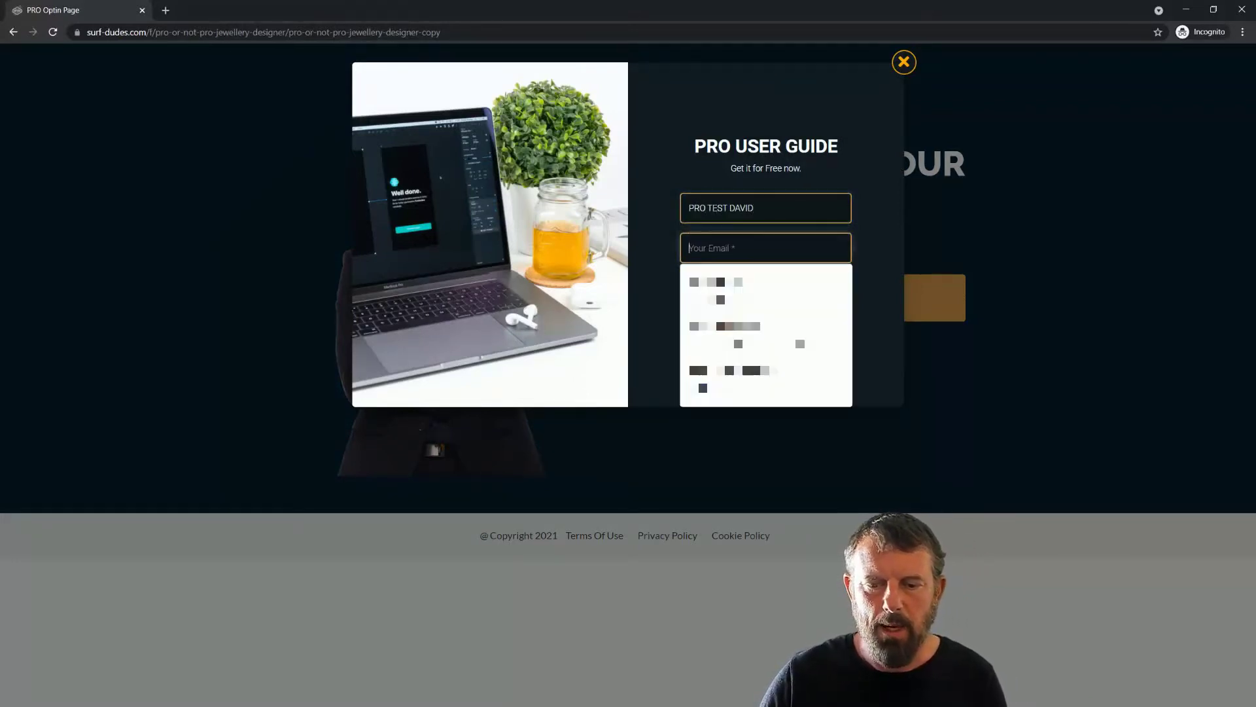
key(Down)
key(Return)
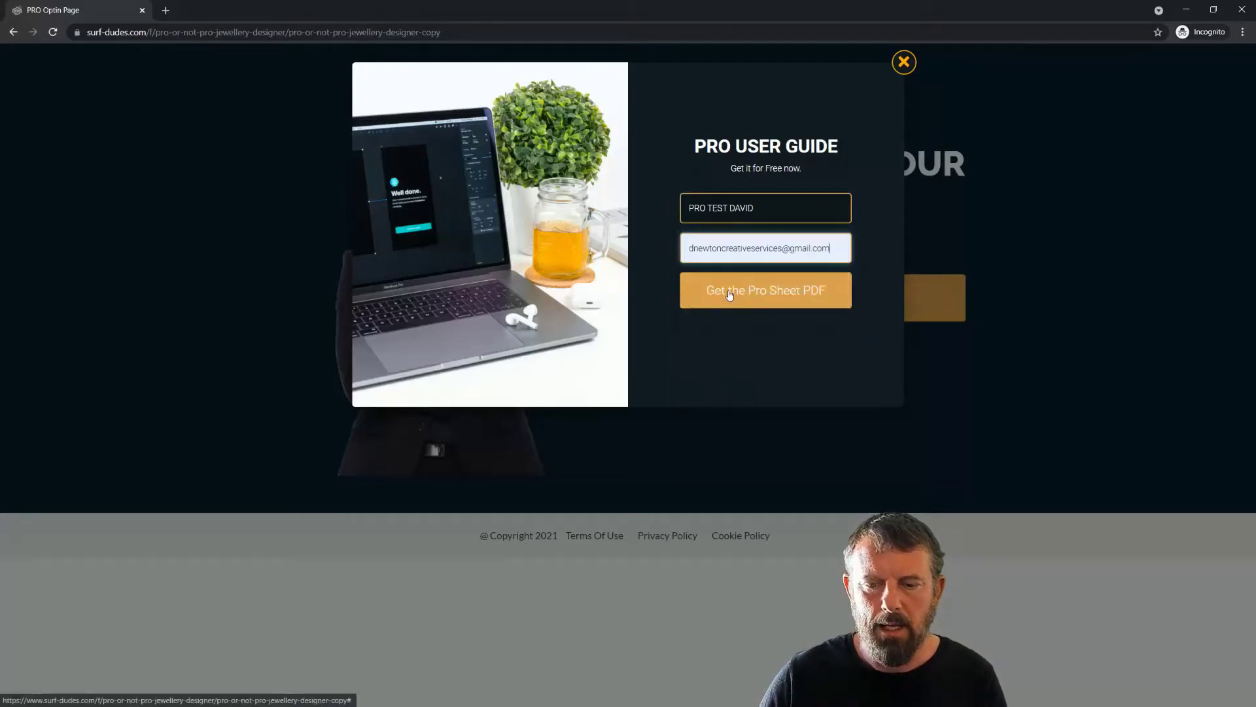
click(768, 295)
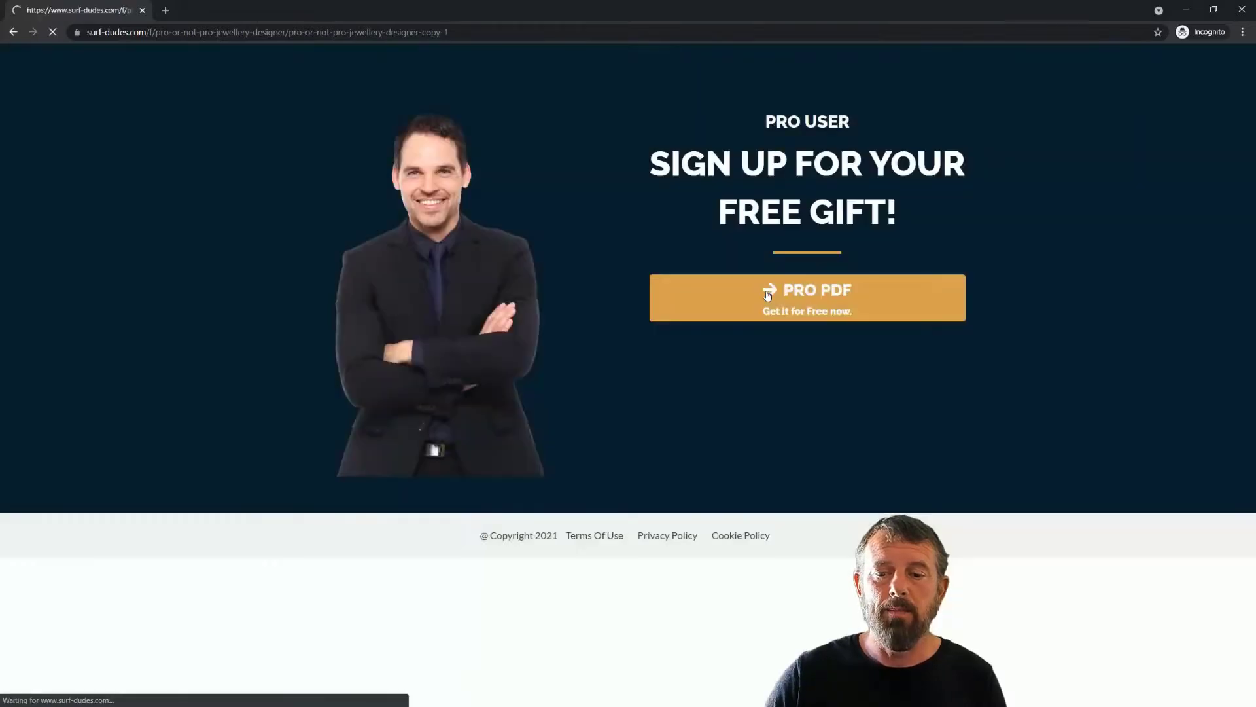
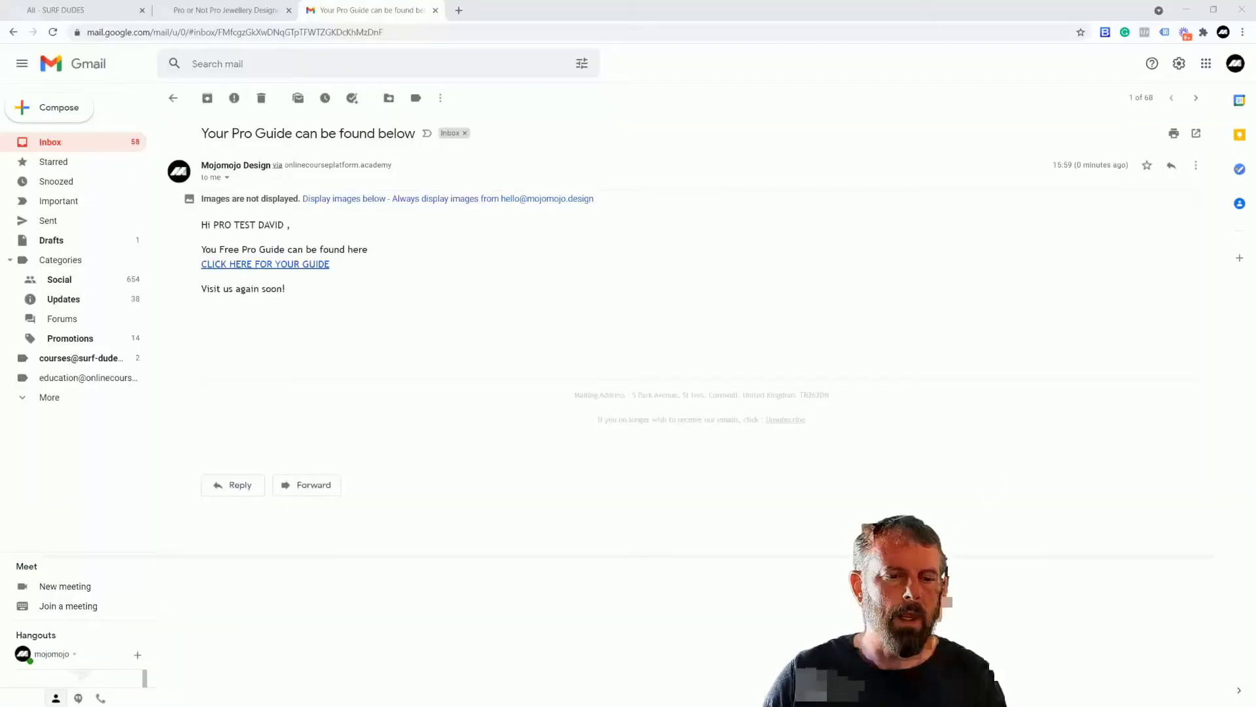
- Review the greeting in the "Your Pro Guide can be found below" email in Gmail and follow its guide link
drag(204, 225, 290, 225)
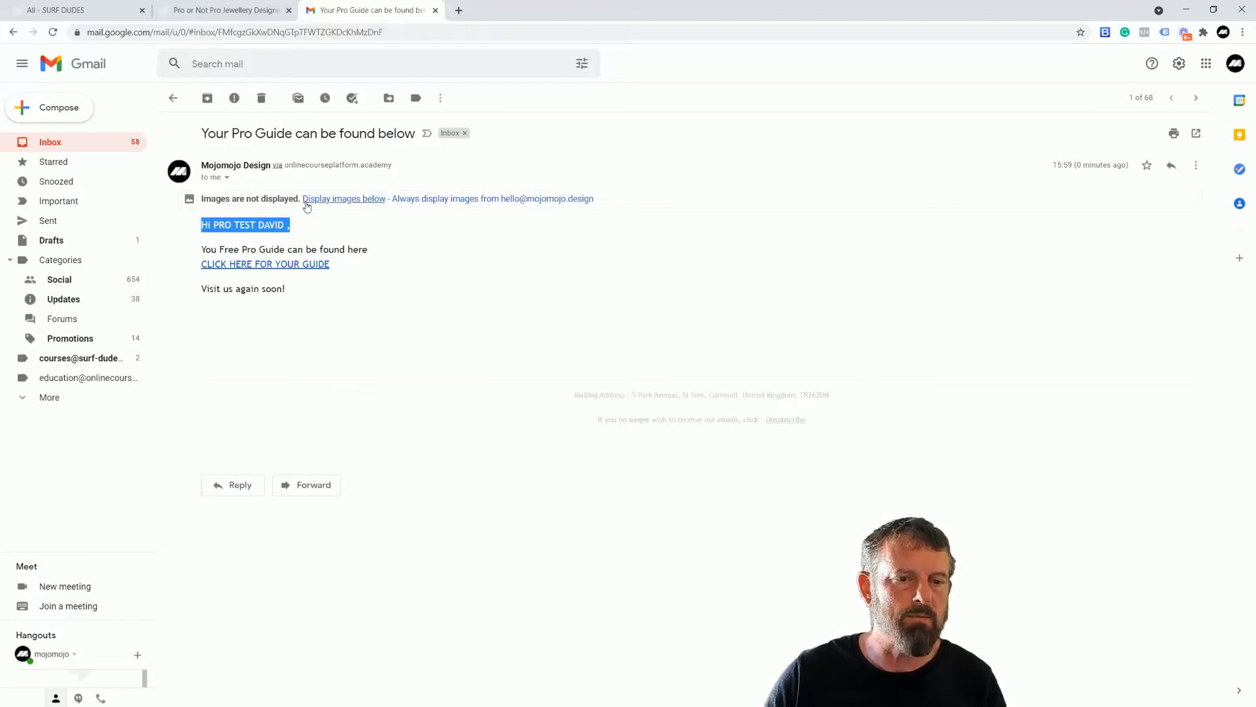
click(294, 260)
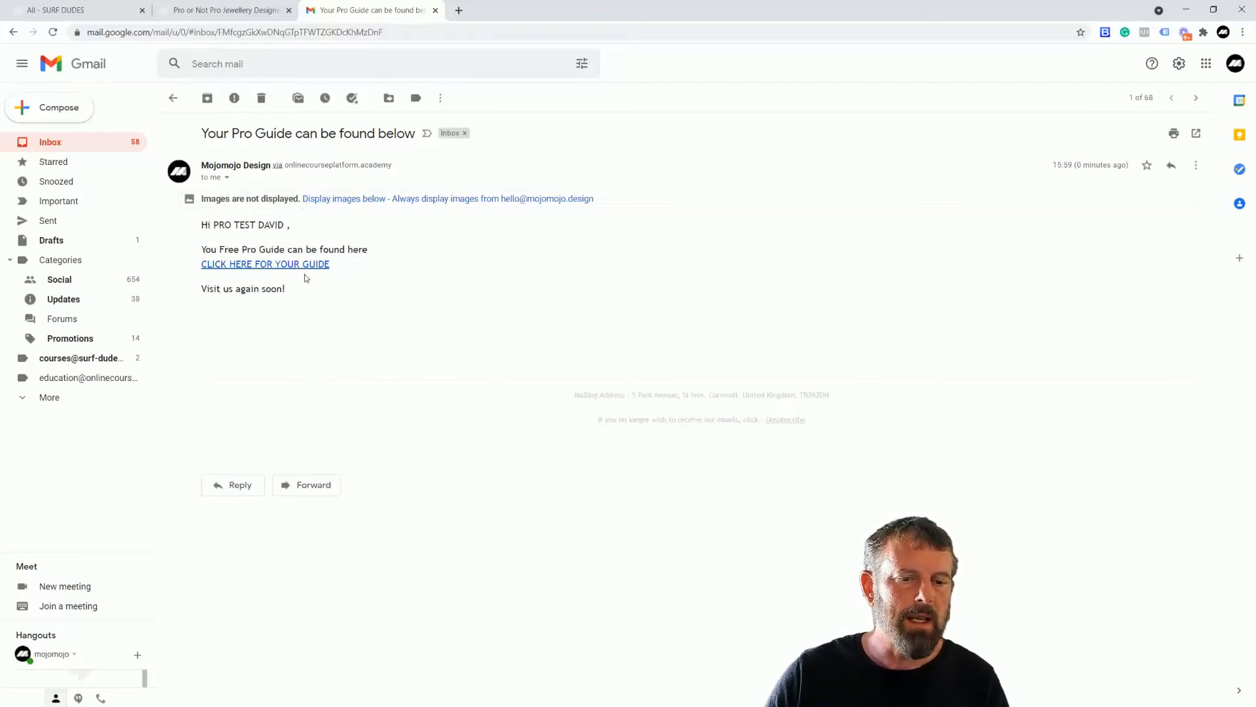
click(309, 265)
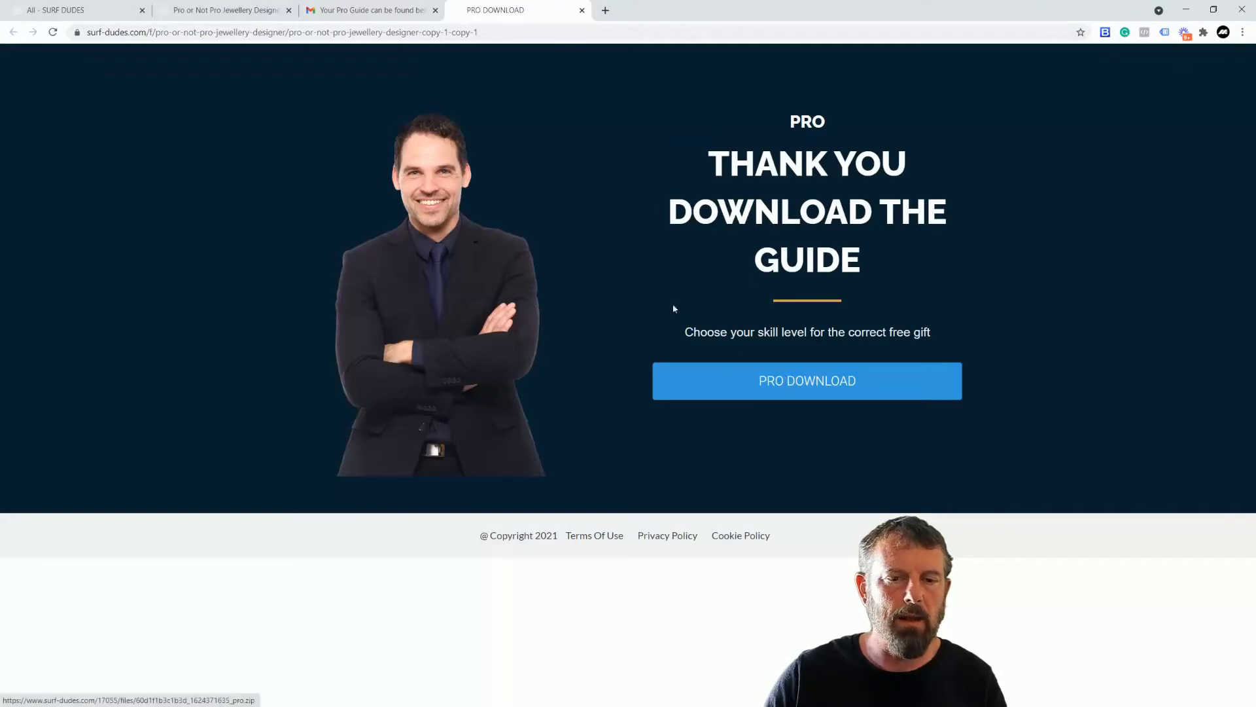
- Check the role and tags of the new PRO test lead in the site's people list, and delete that lead
click(92, 11)
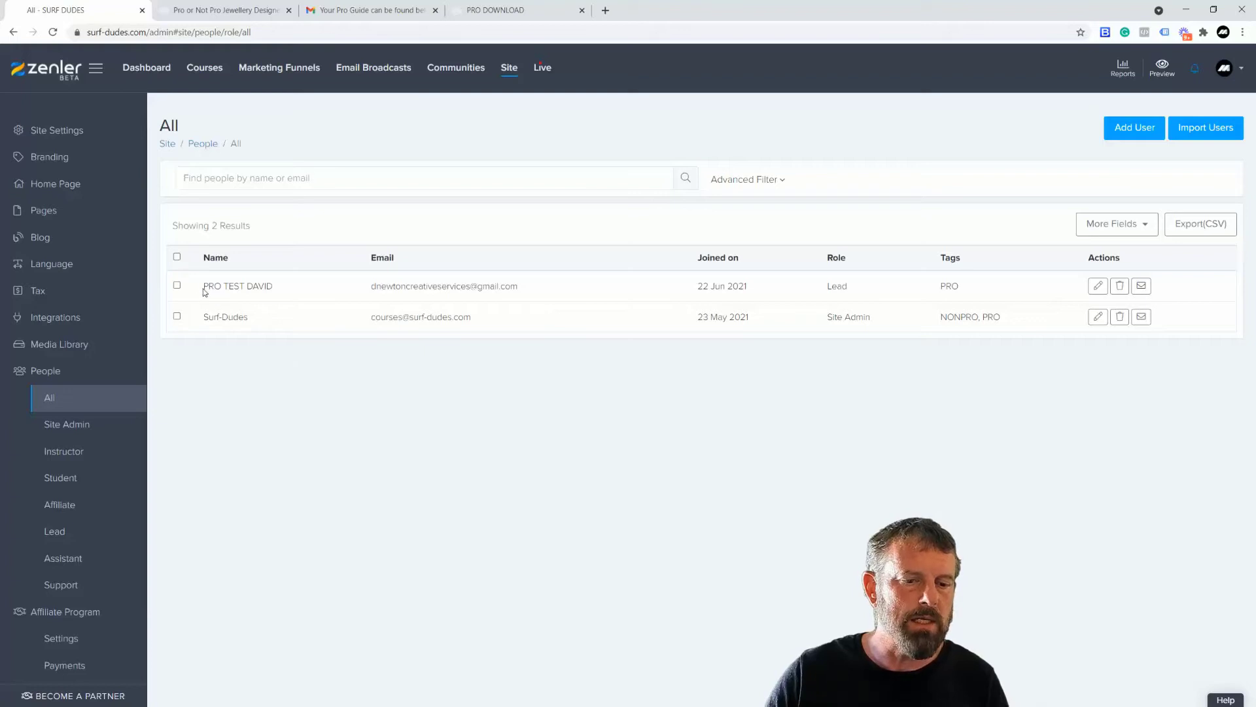
drag(205, 288, 280, 288)
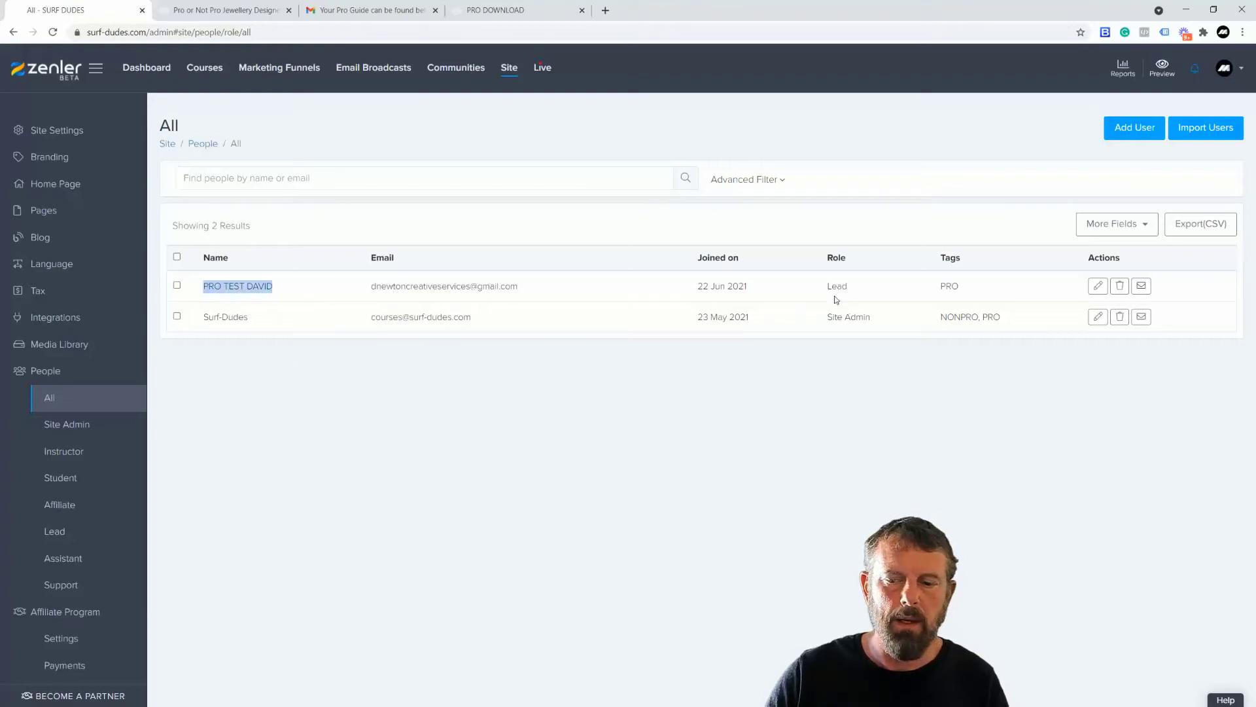
double_click(949, 287)
click(876, 478)
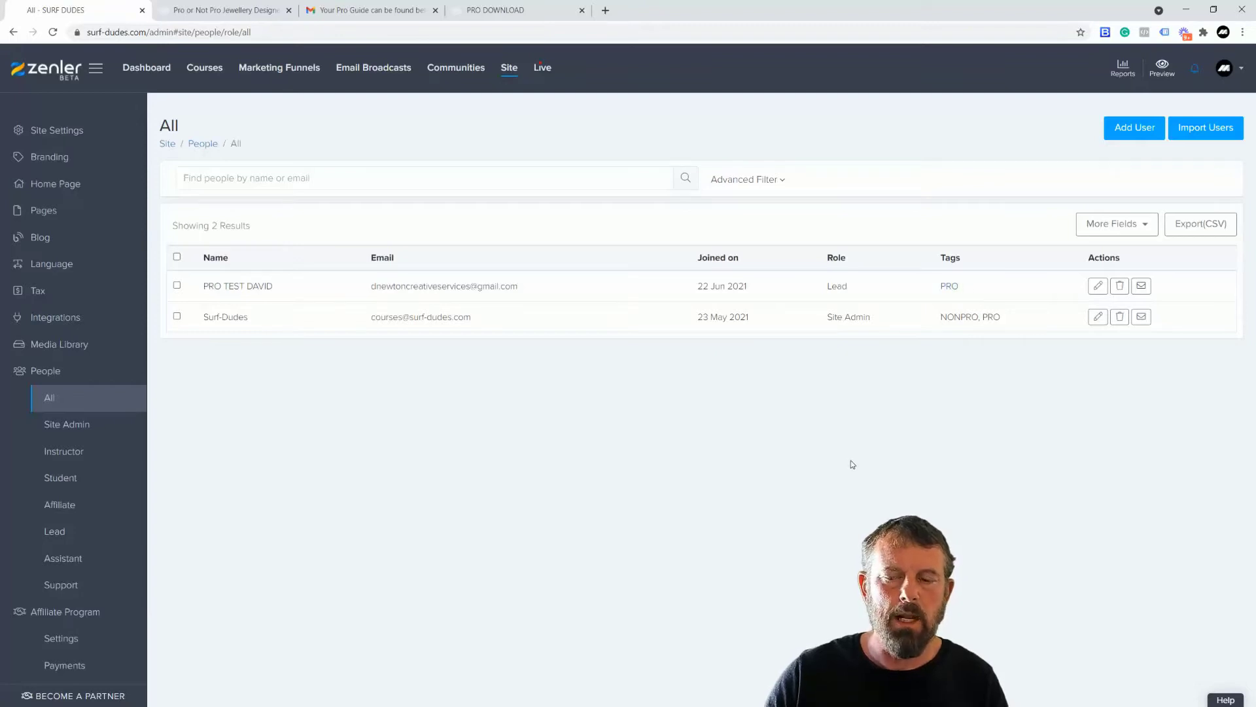
click(1119, 285)
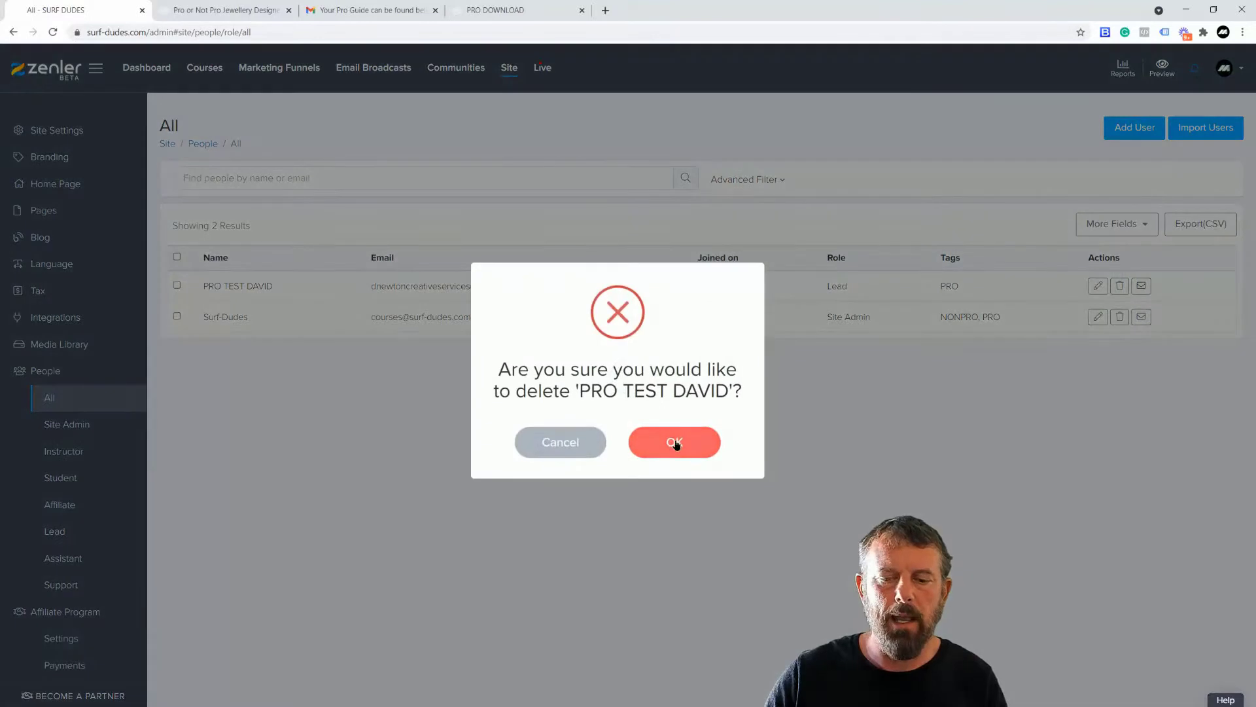
click(677, 439)
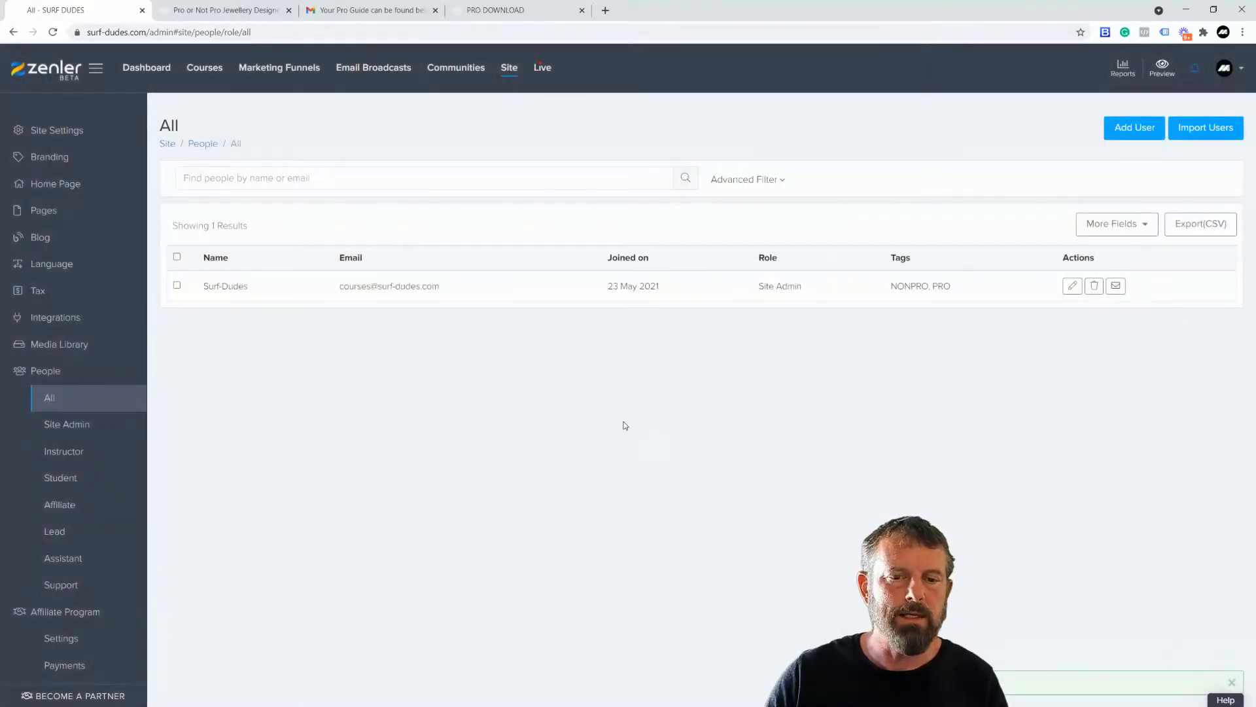
- Return to the funnel steps and copy the CHOICE step's page link again
click(254, 12)
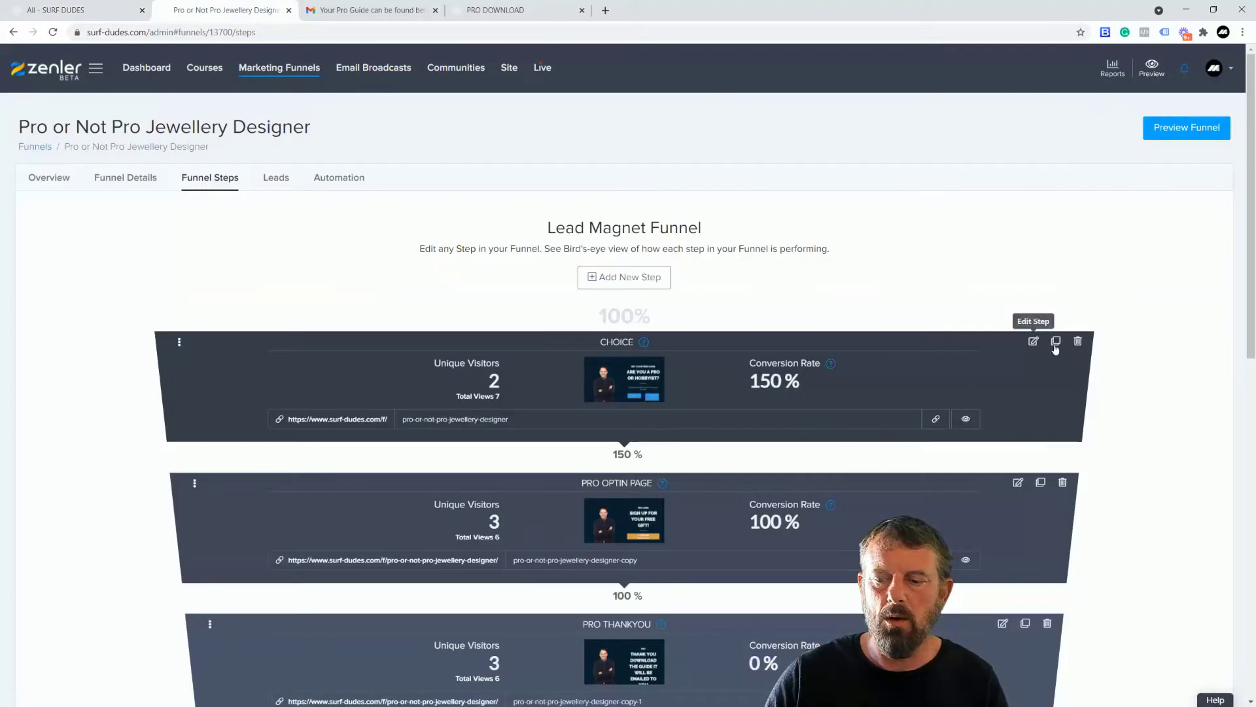
click(935, 418)
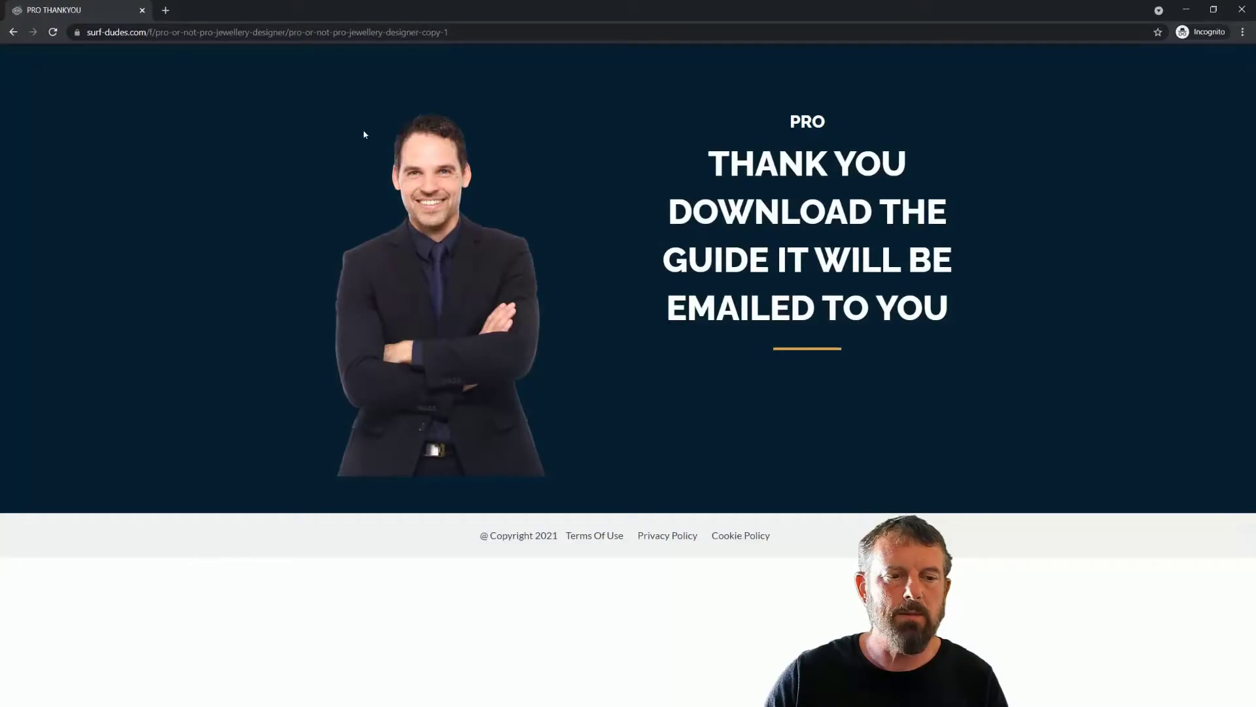
- Load the copied CHOICE page link in the incognito window and choose Non Pro User
click(307, 36)
key(ctrl+v)
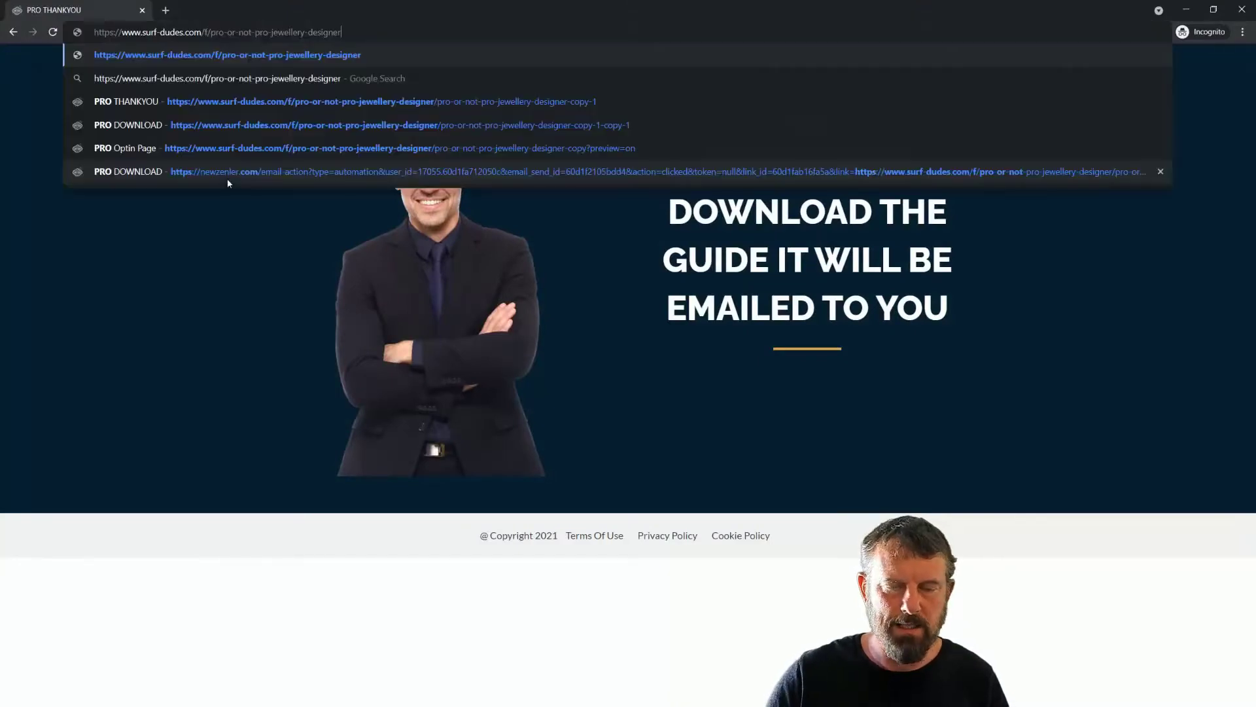
key(Return)
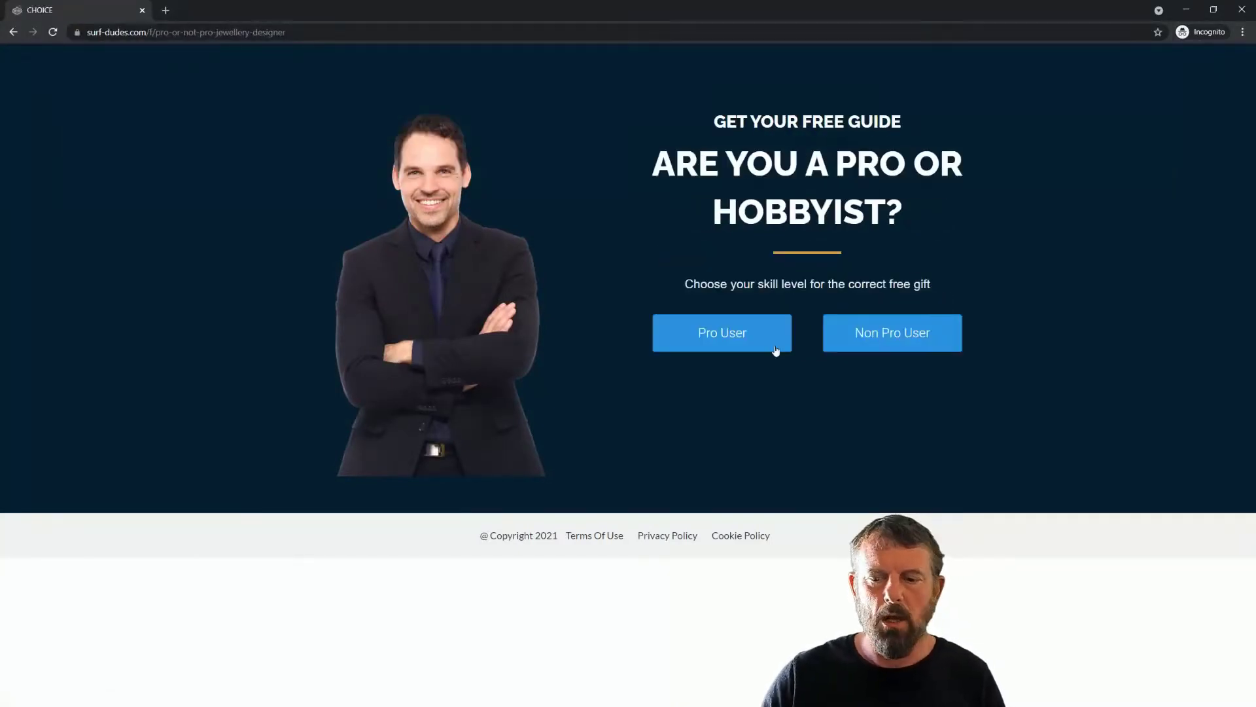
click(876, 341)
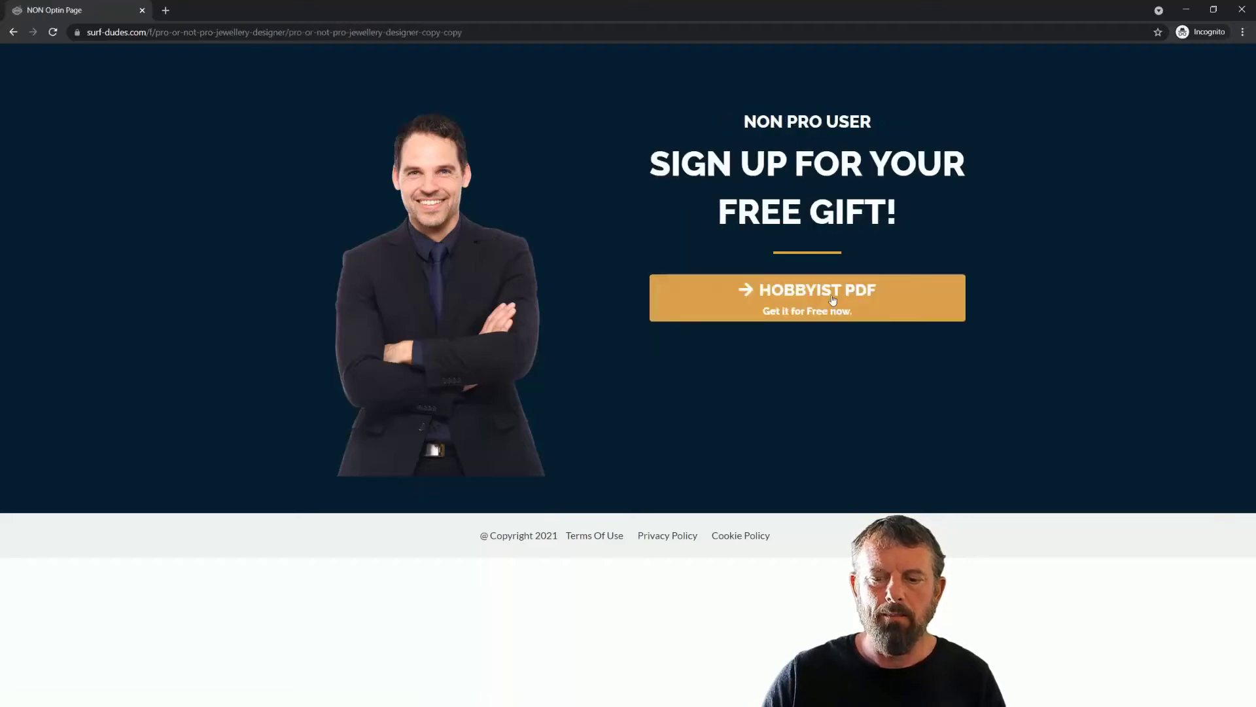
- Submit the NON PRO USER GUIDE opt-in form with a test name and e-mail address, and follow the guide link in the Gmail message received
click(826, 295)
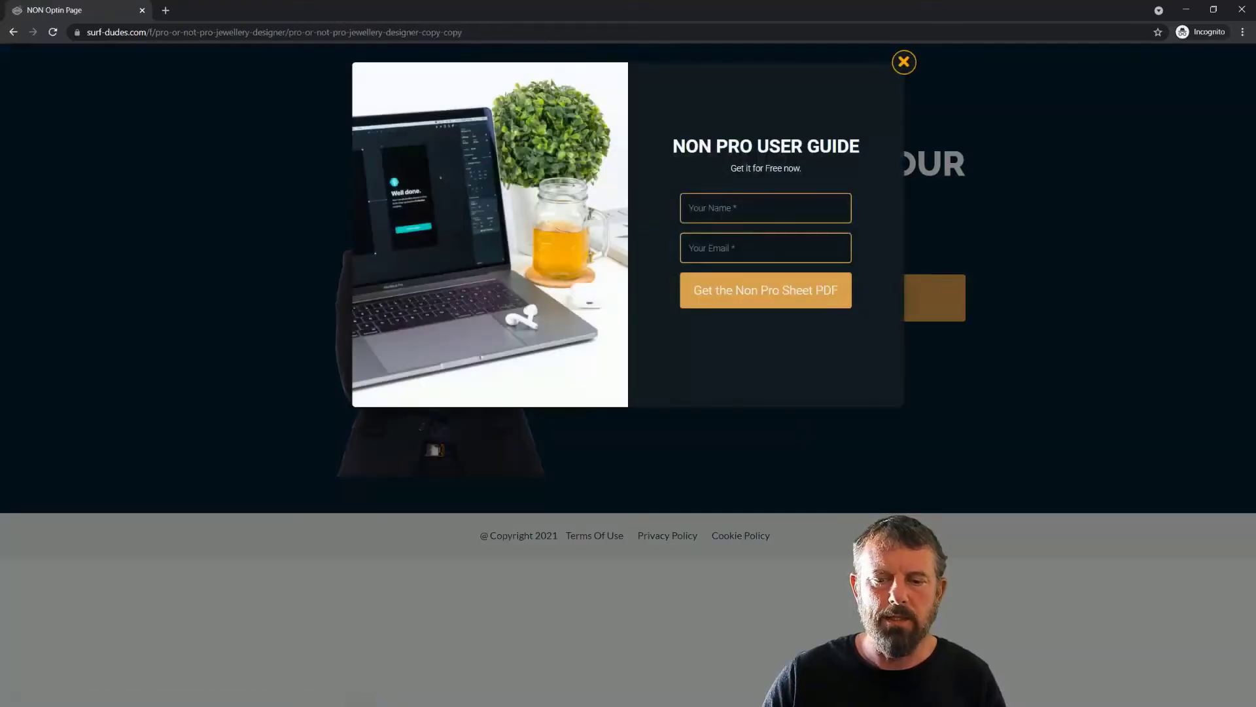
click(753, 208)
text(NON PRO DAVID)
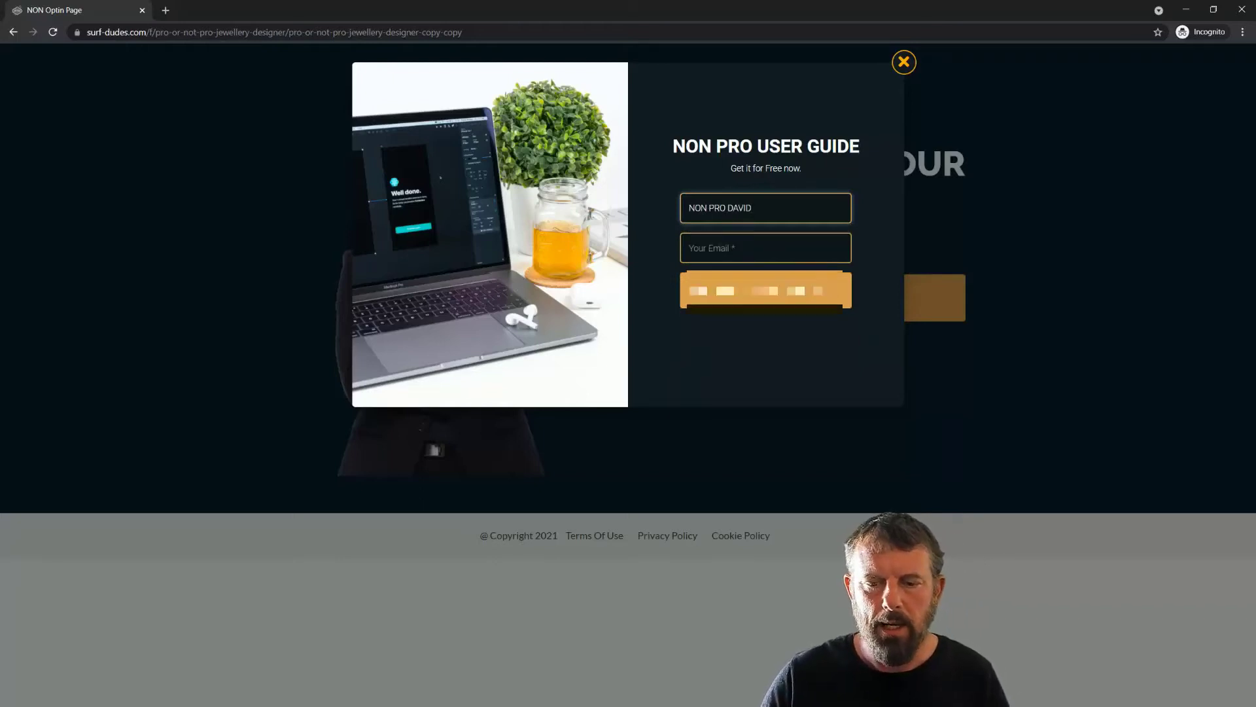
click(766, 247)
click(756, 308)
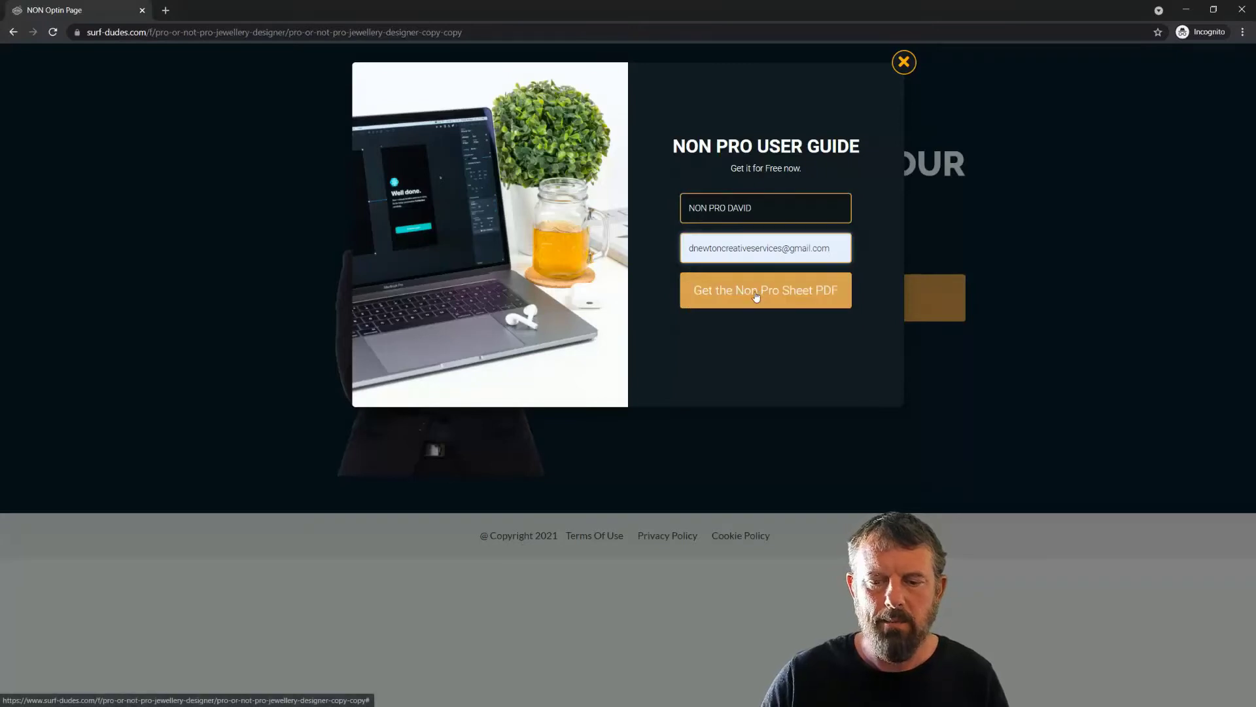
click(777, 297)
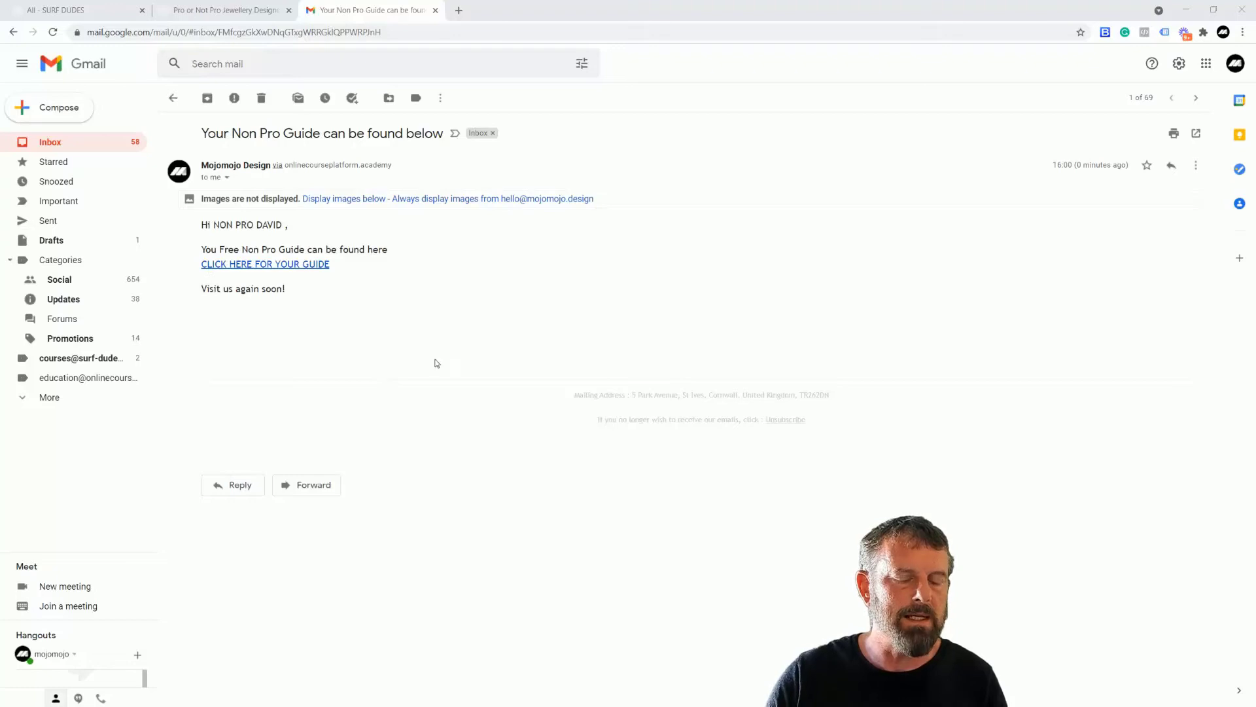
click(295, 265)
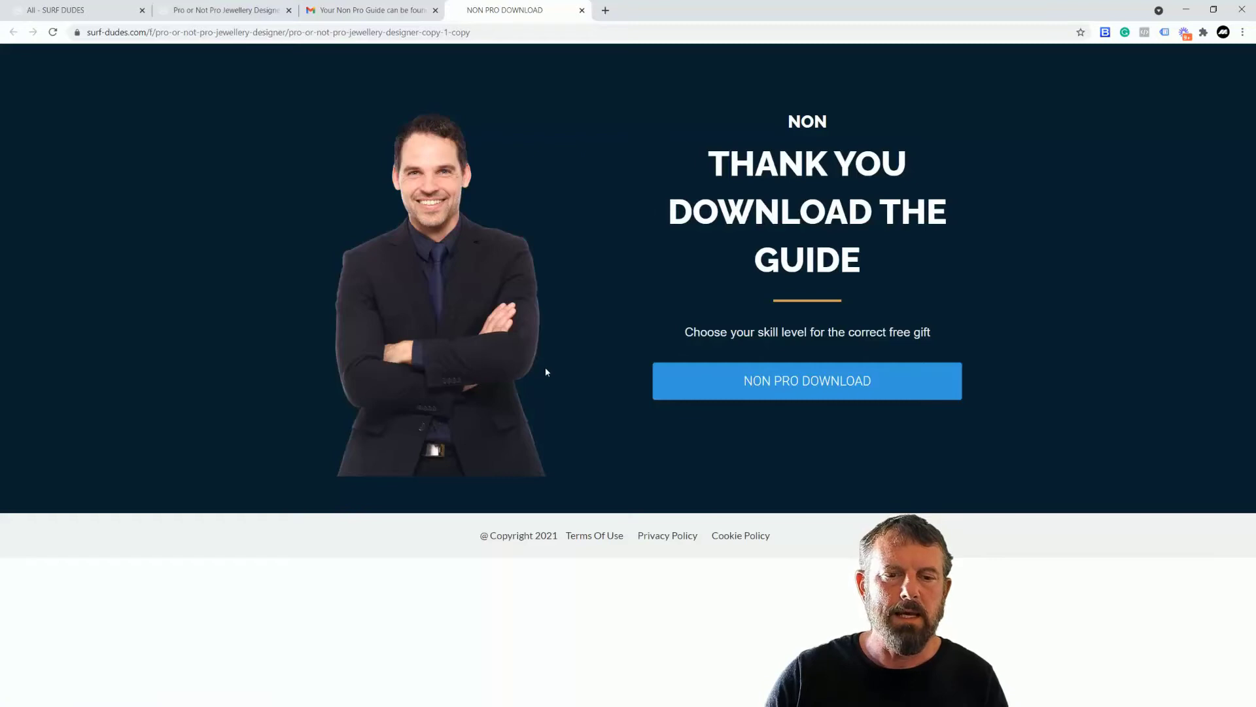
- Reopen the Pro or Not Pro Jewellery Designer funnel in Zenler and review the sequence of its funnel steps
click(85, 16)
click(279, 68)
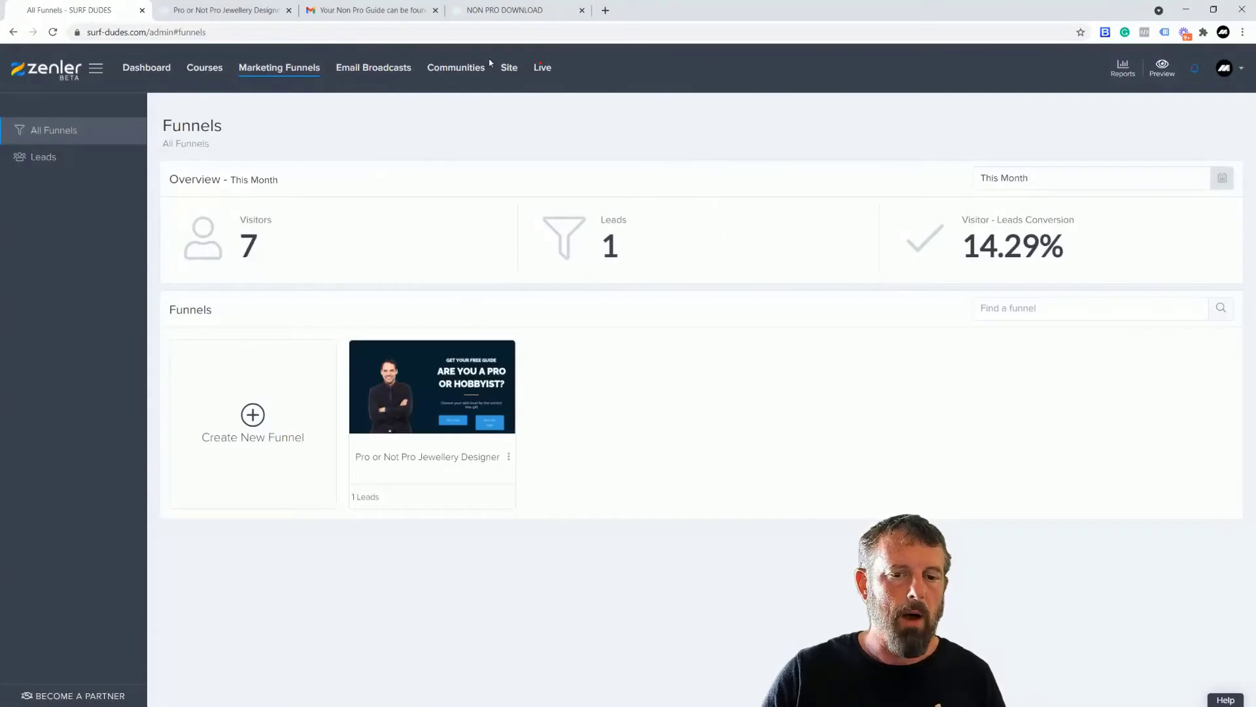
click(417, 387)
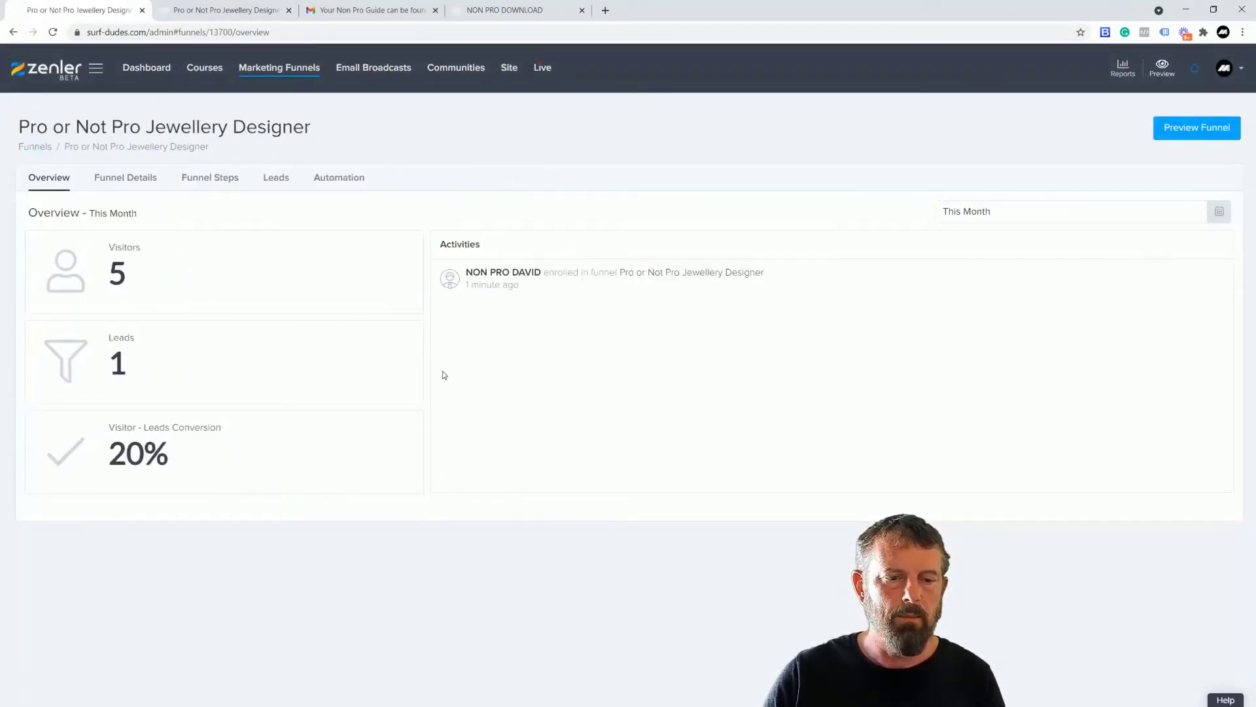
click(131, 180)
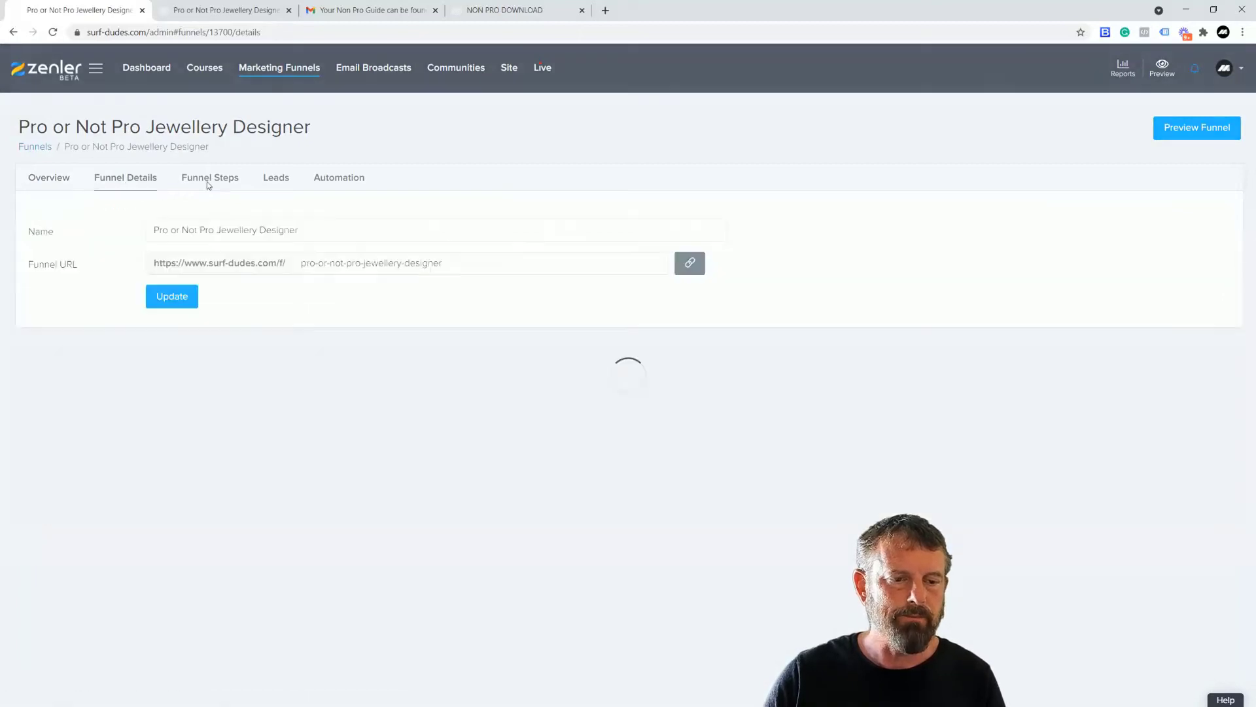
click(202, 184)
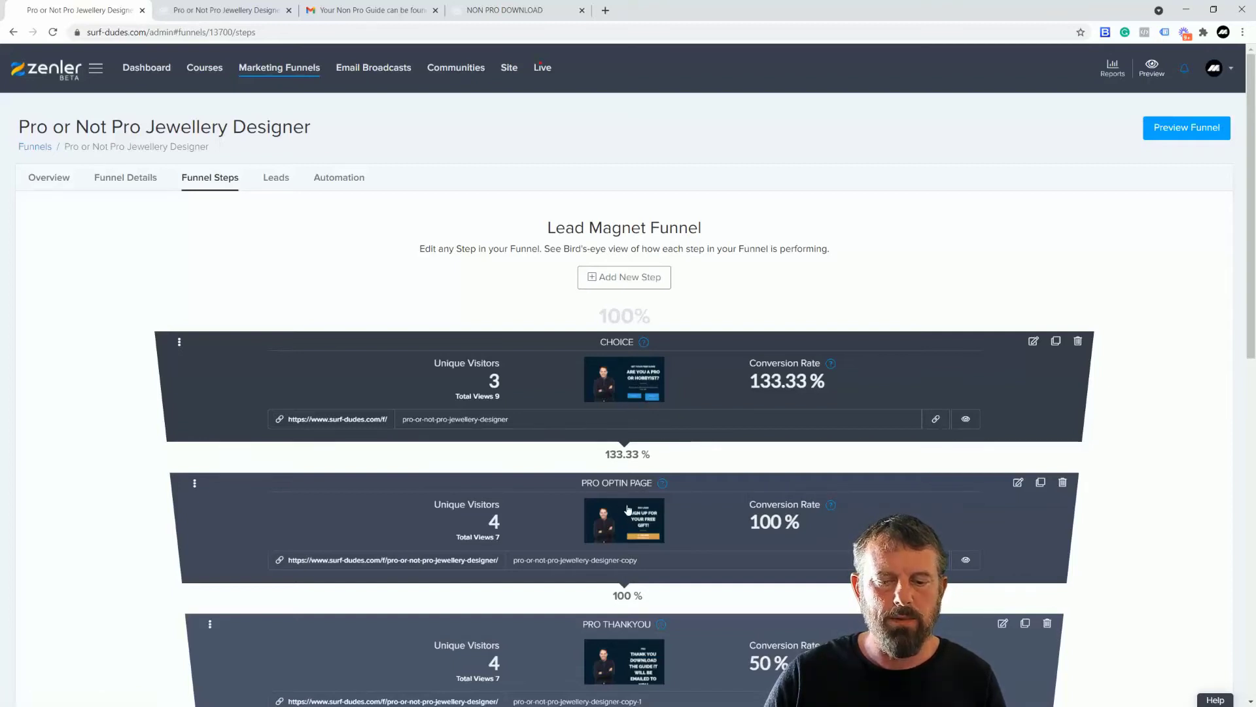
scroll(727, 497, down, 5)
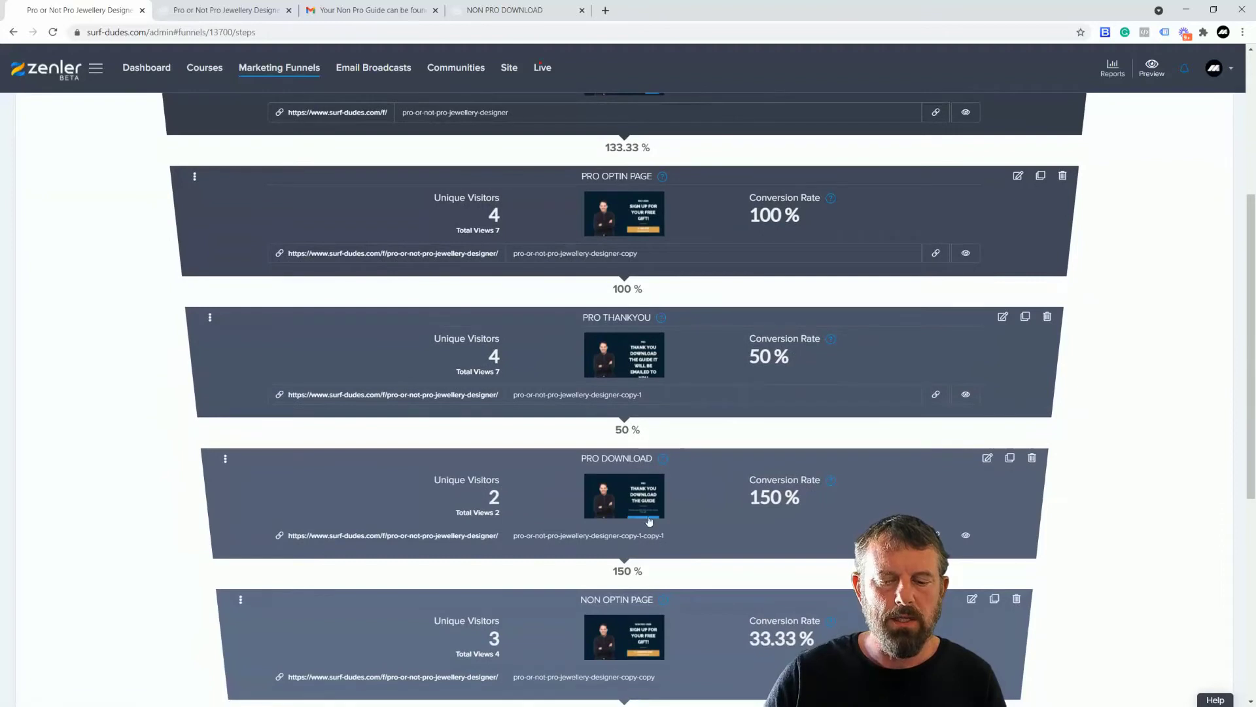
scroll(651, 522, down, 2)
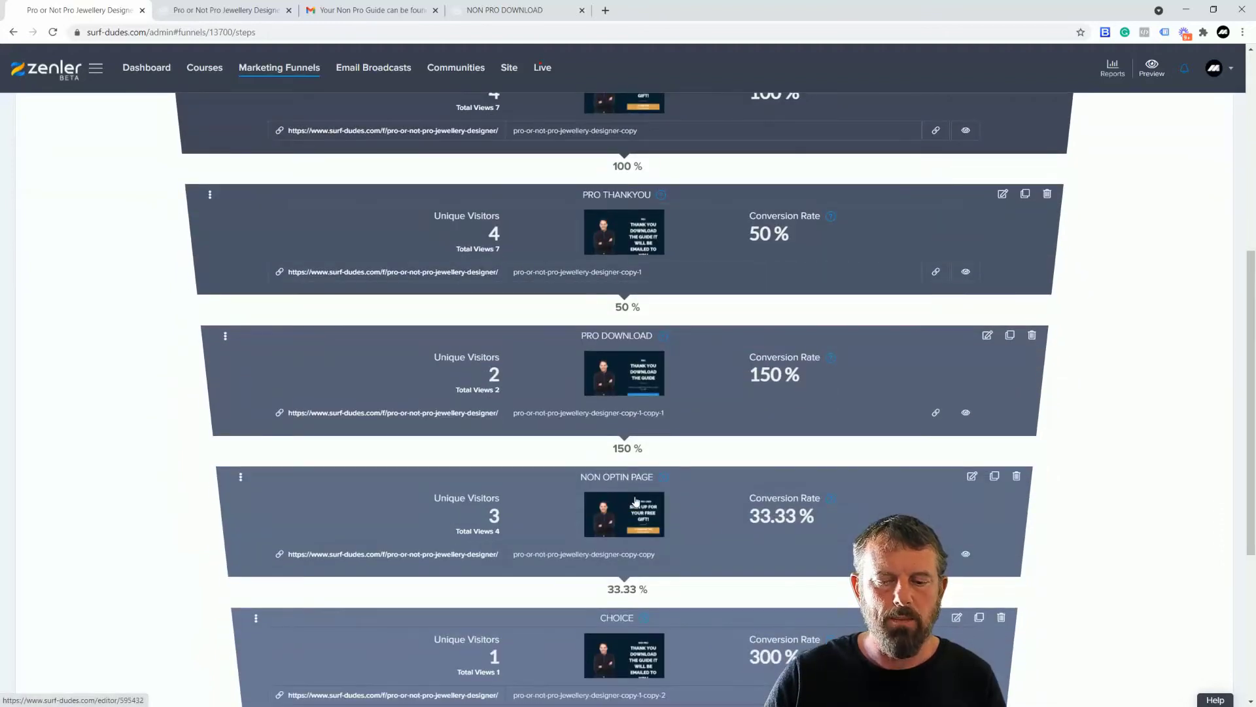
scroll(712, 515, down, 4)
scroll(712, 516, up, 8)
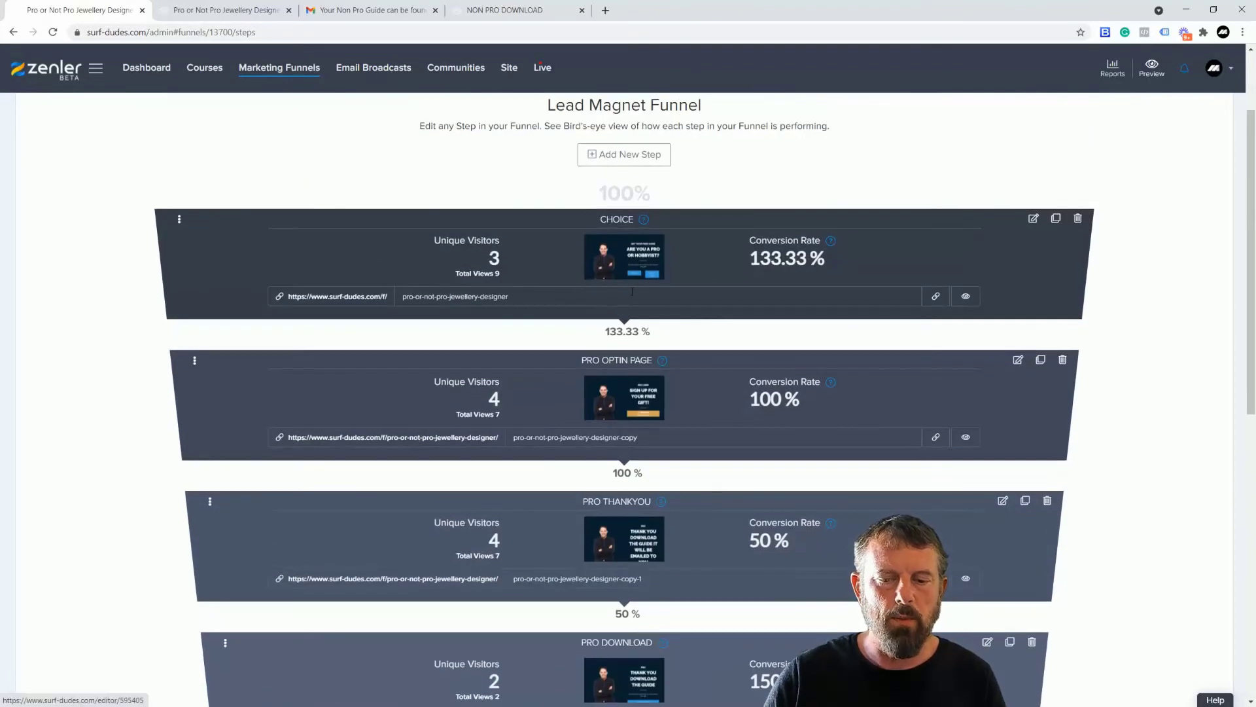
scroll(566, 268, down, 2)
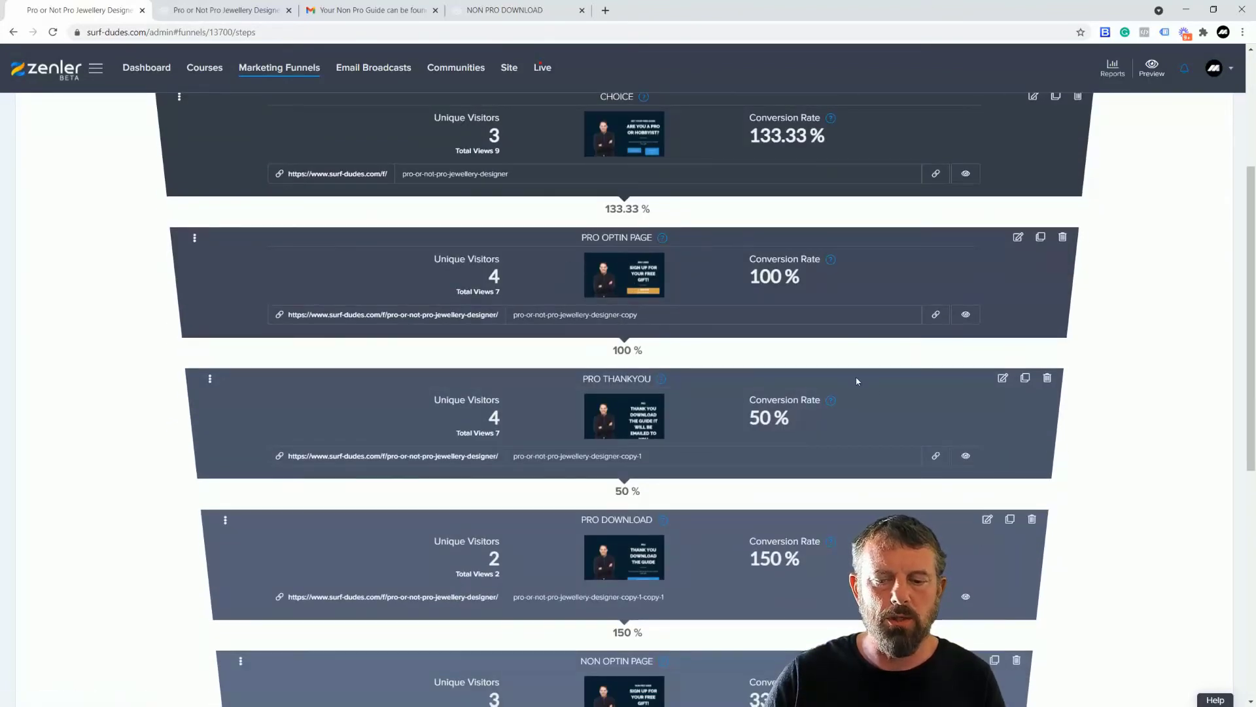
scroll(852, 397, up, 4)
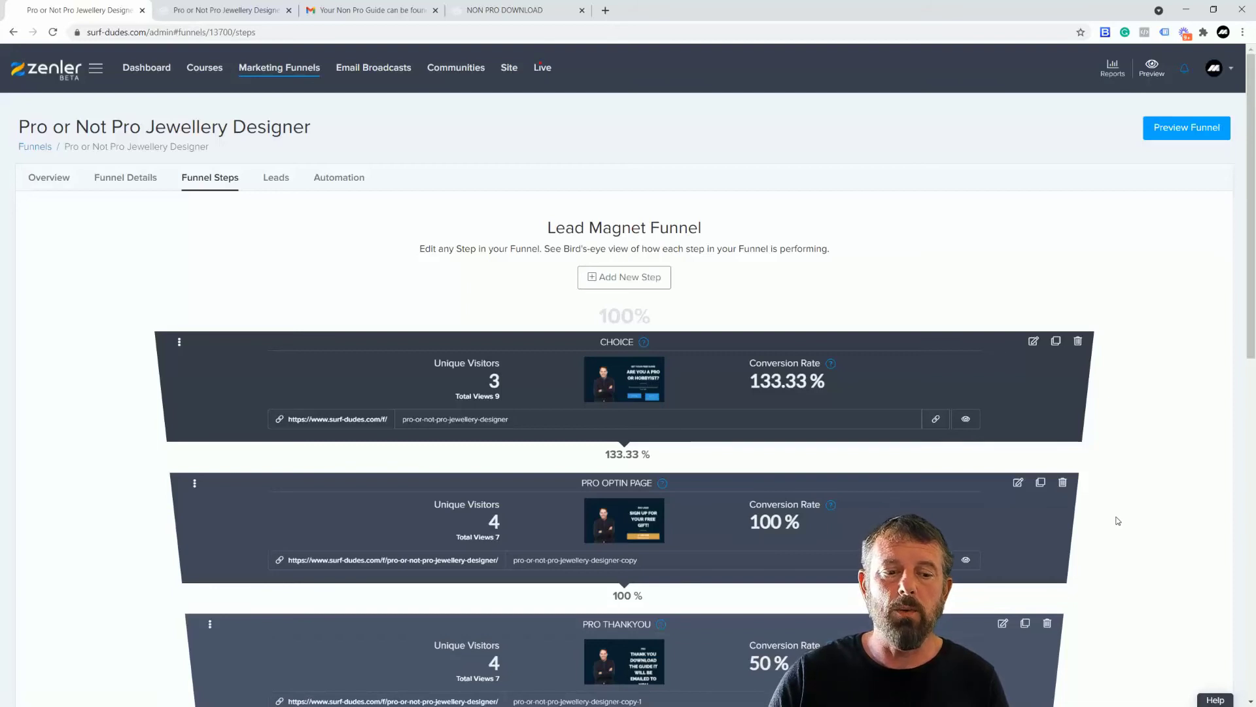
- Open the DOWNLOAD FOR PRO email action in the funnel's automation and review the available action types, mail content and tag filter
click(335, 177)
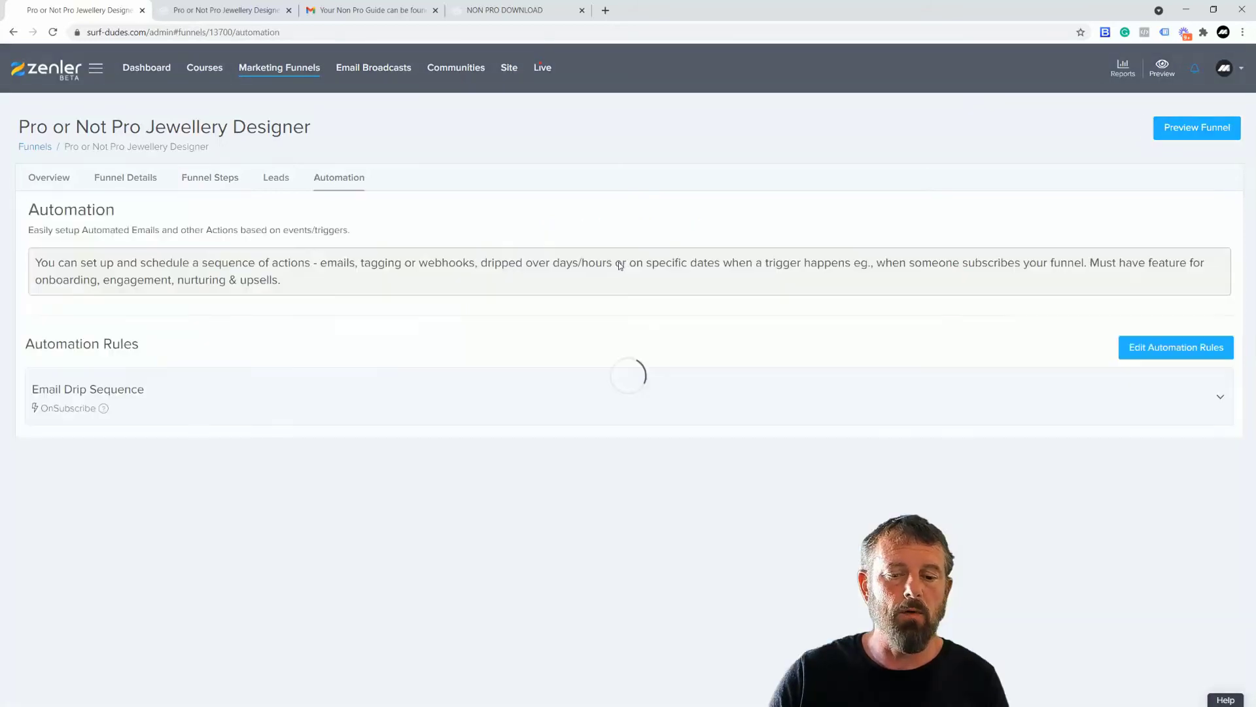
click(217, 409)
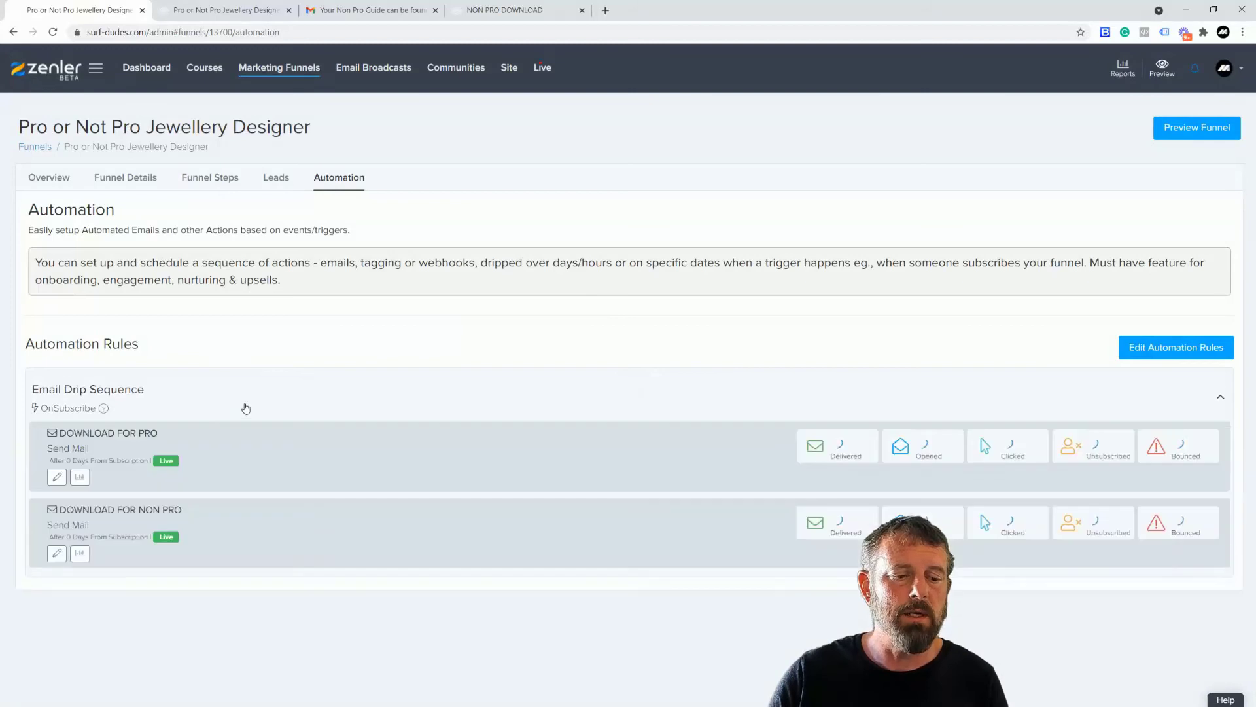
click(57, 477)
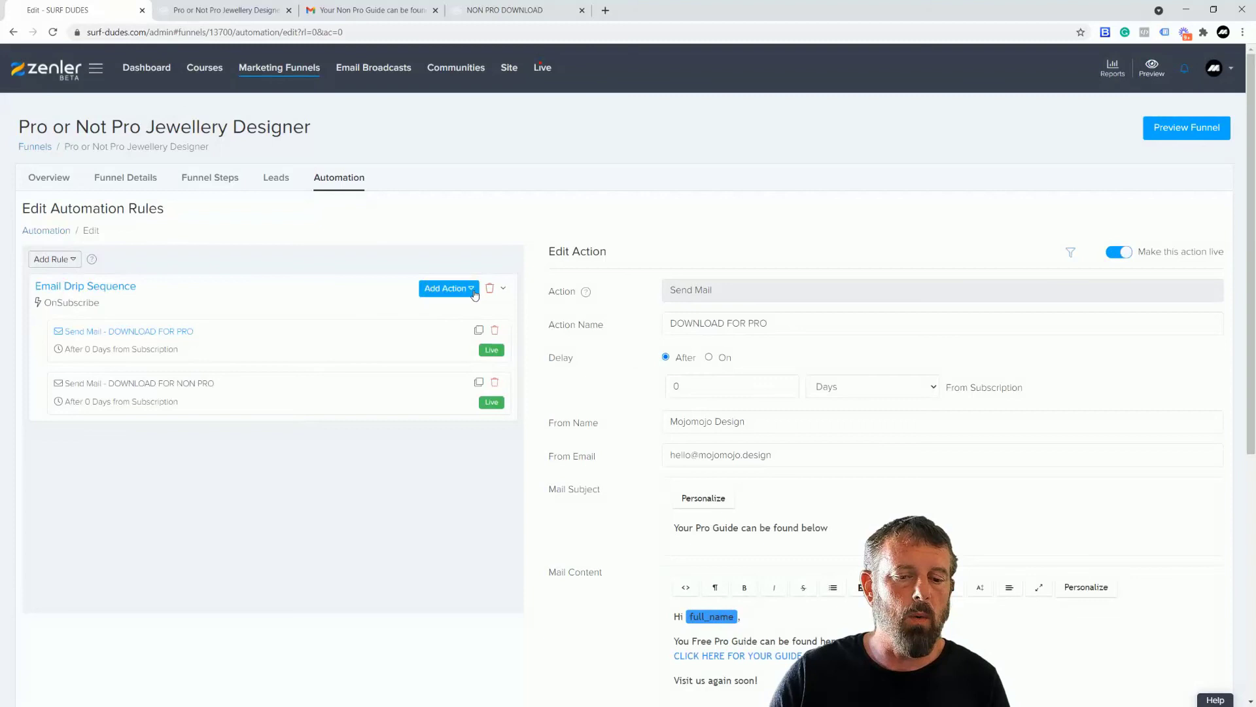
click(474, 292)
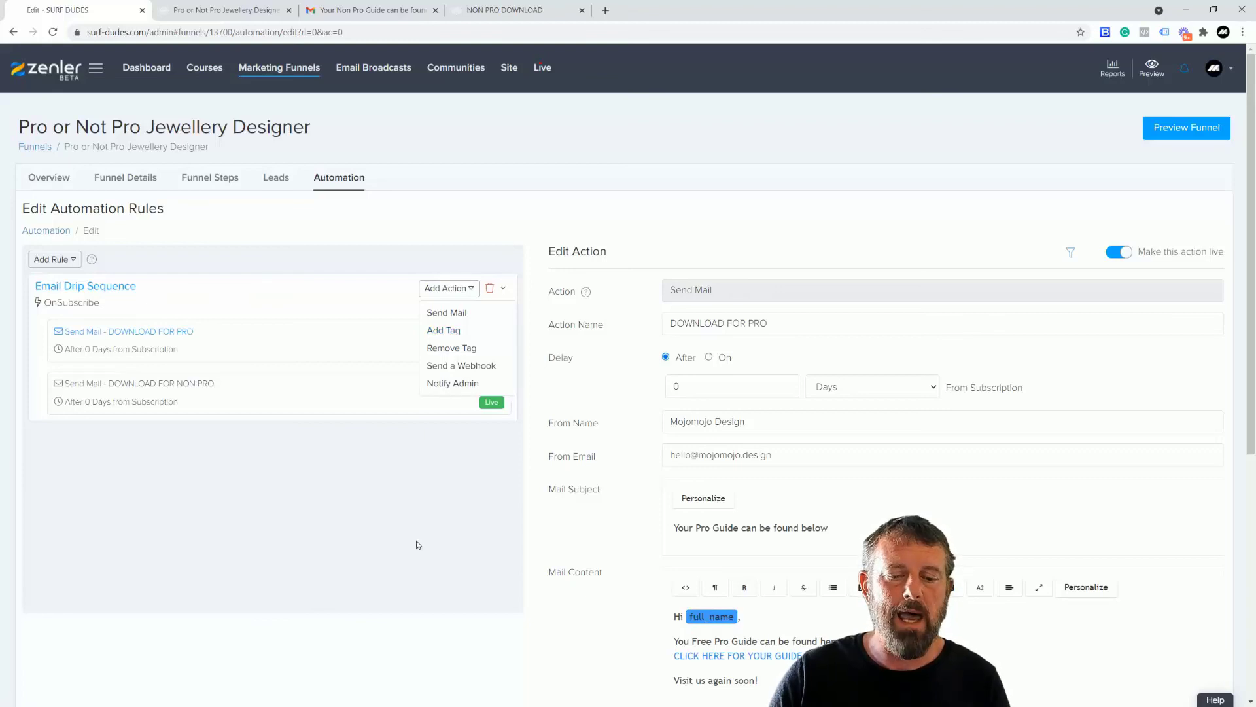
scroll(576, 540, down, 6)
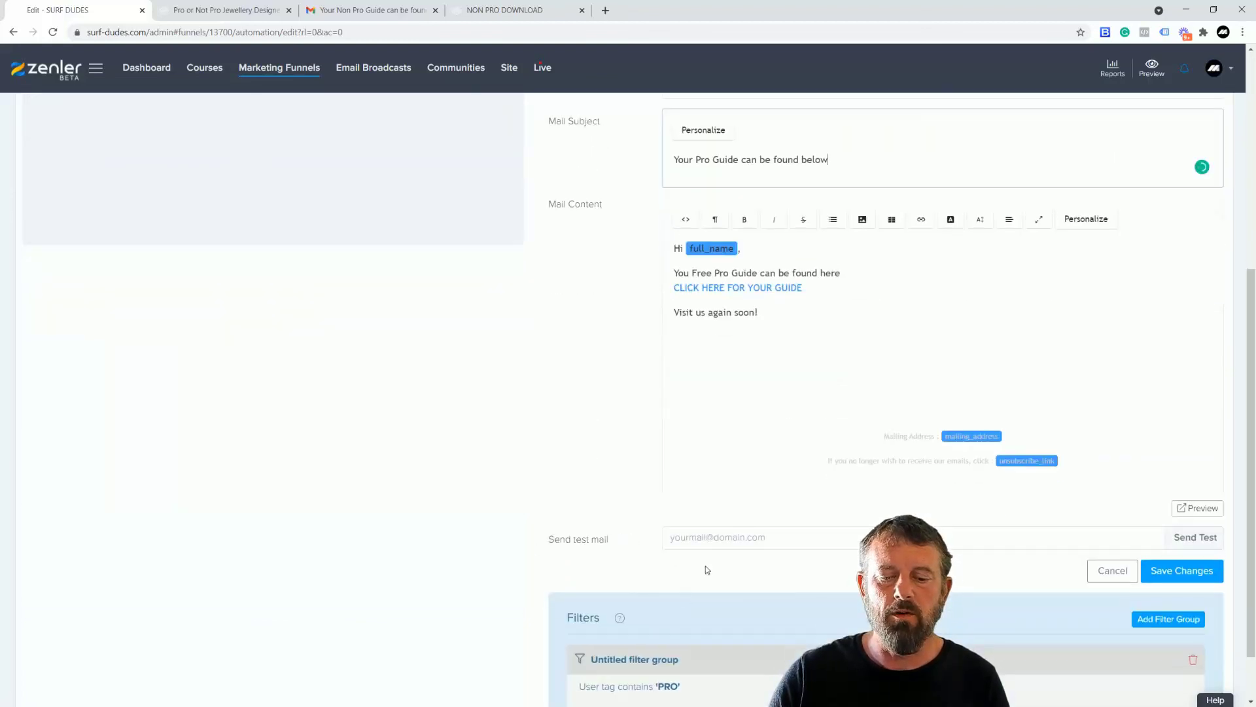
scroll(597, 588, up, 6)
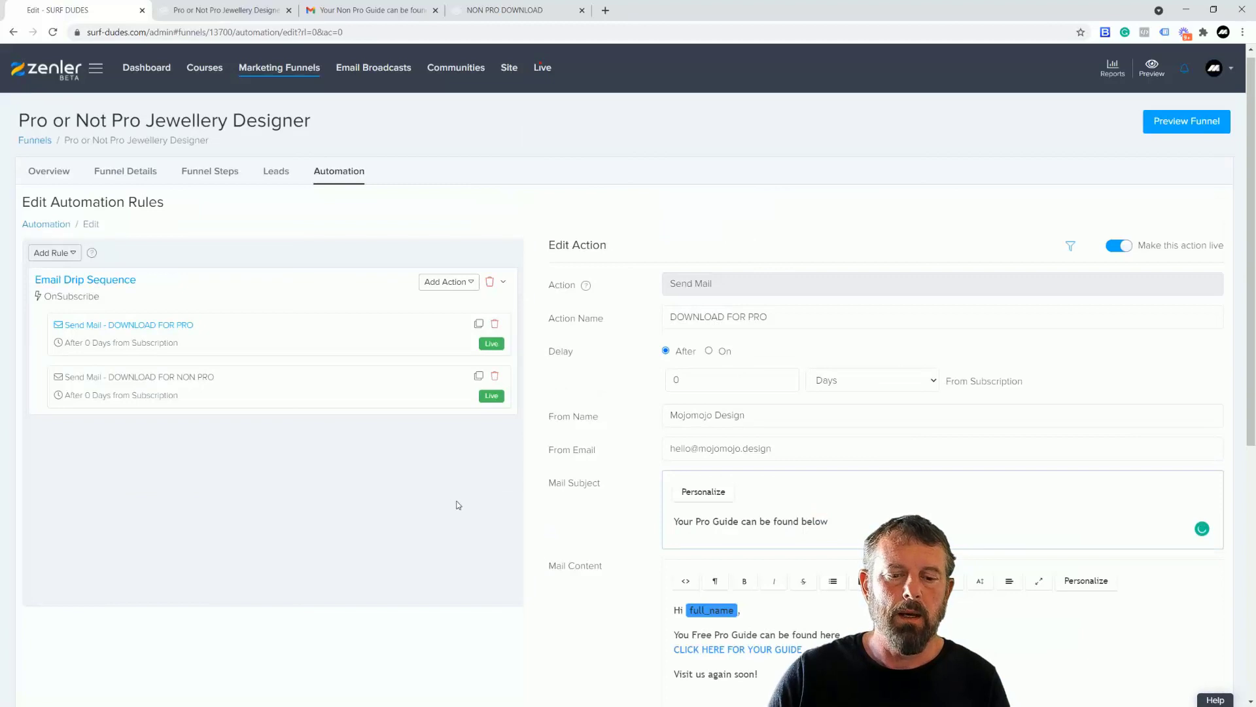